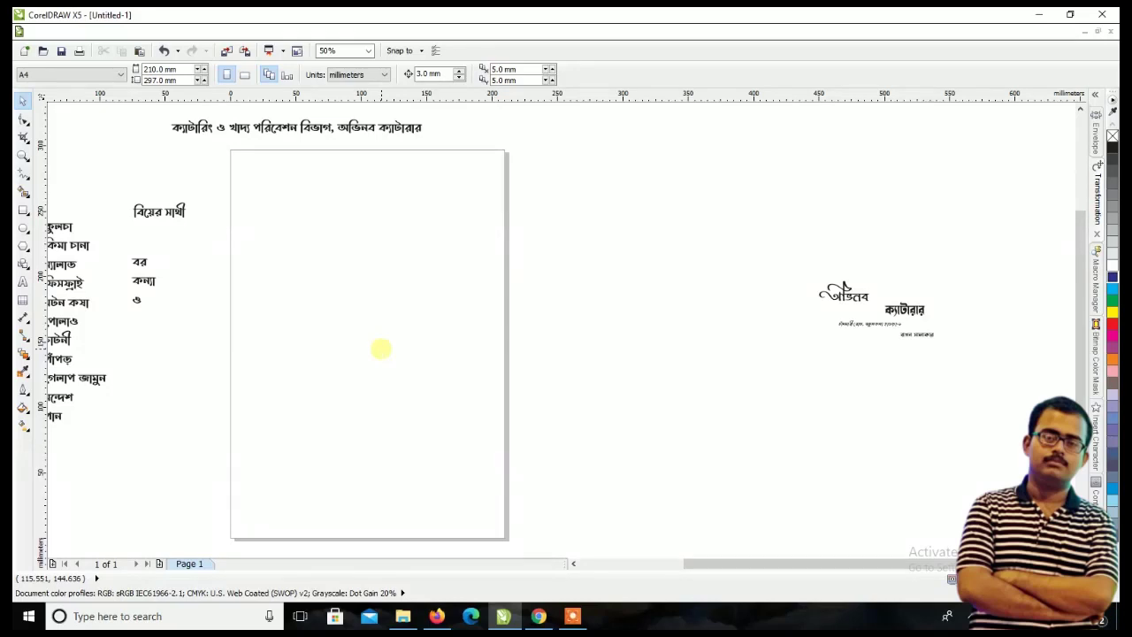
- Draw a rectangle and size it to 85 × 55 mm
left_click(24, 211)
left_click_drag(282, 249, 441, 348)
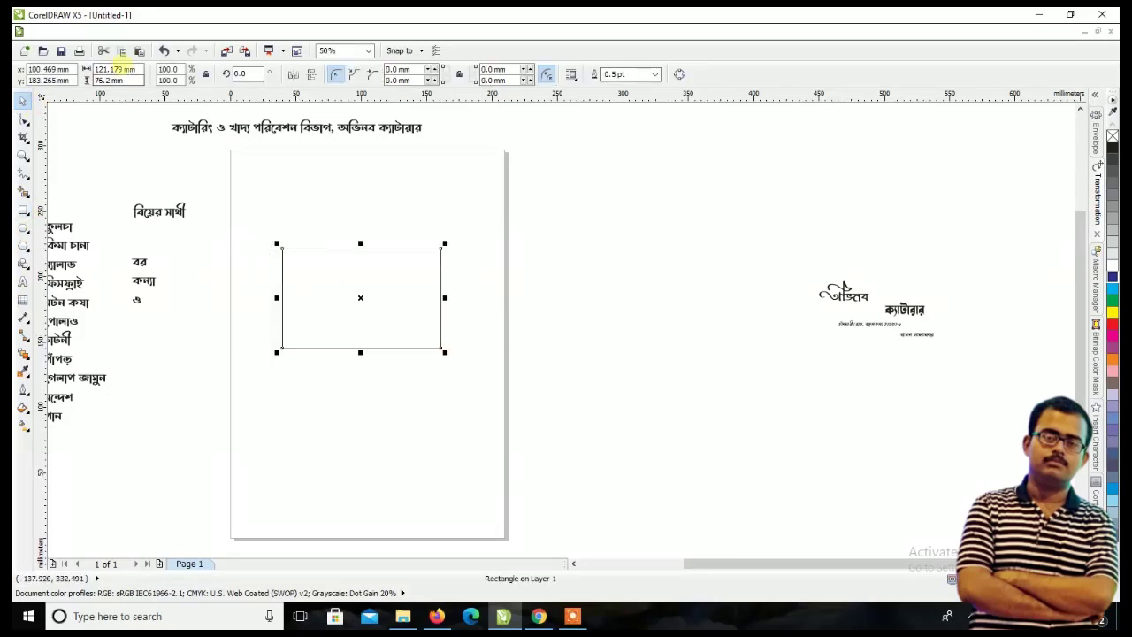
left_click(138, 69)
type("5")
type("55")
key("Return")
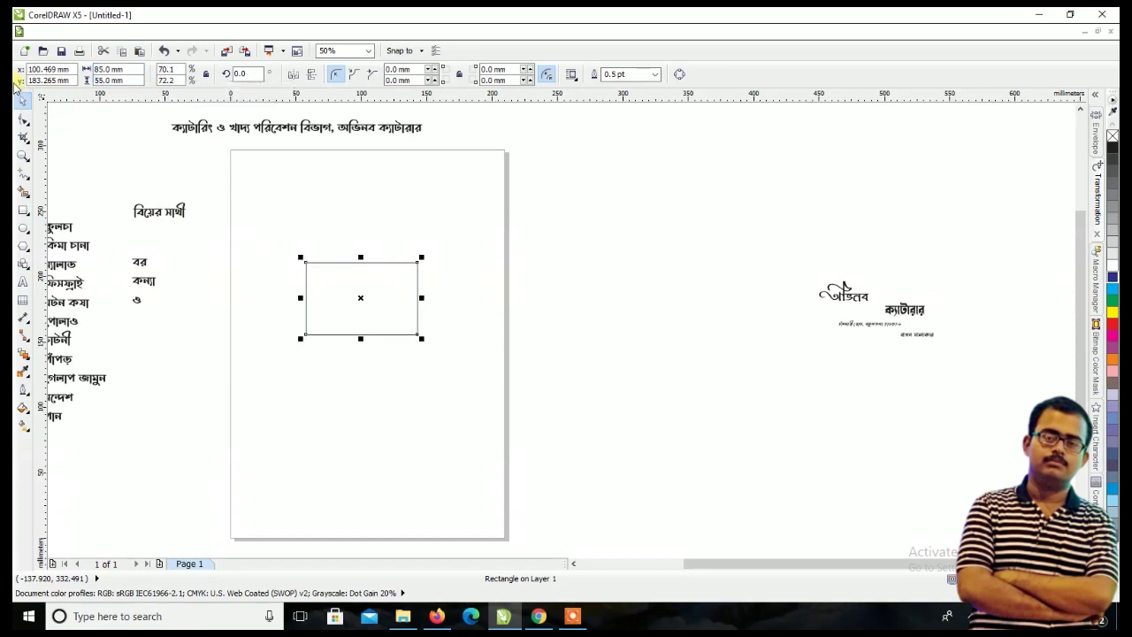
left_click(619, 306)
- Zero the rulers at the rectangle's top-left corner and add left and top guidelines at 5 mm
scroll(336, 340, "up", 4)
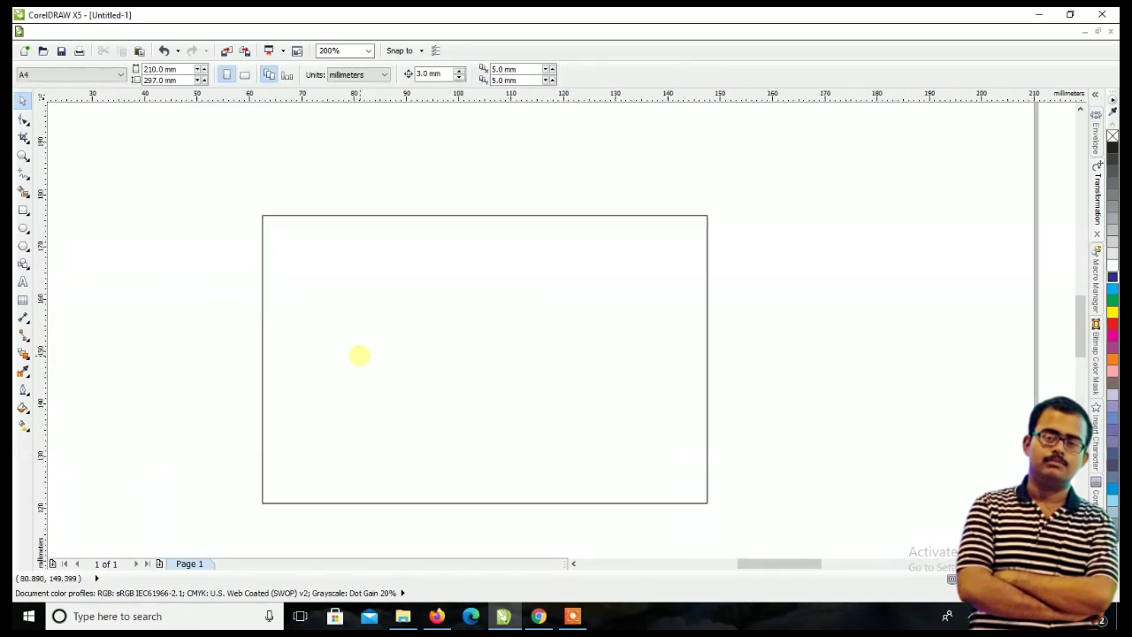
scroll(258, 223, "up", 4)
left_click_drag(41, 95, 274, 190)
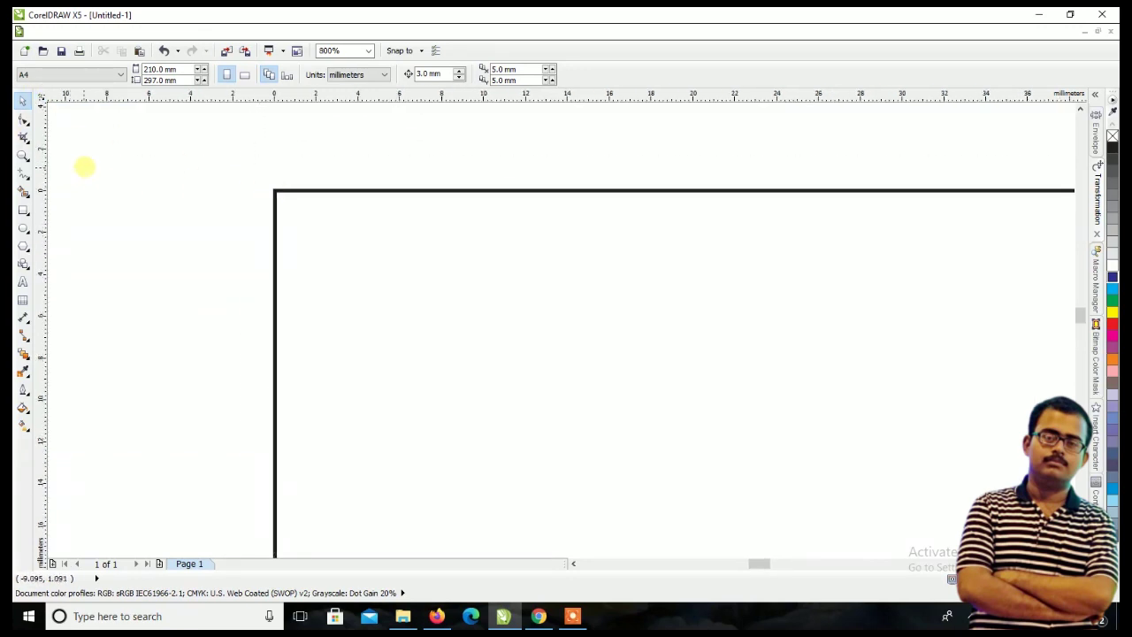
scroll(82, 168, "down", 4)
mouse_move(41, 175)
left_mouse_down()
mouse_move(167, 183)
mouse_move(157, 186)
left_mouse_up()
left_click_drag(58, 69, 15, 75)
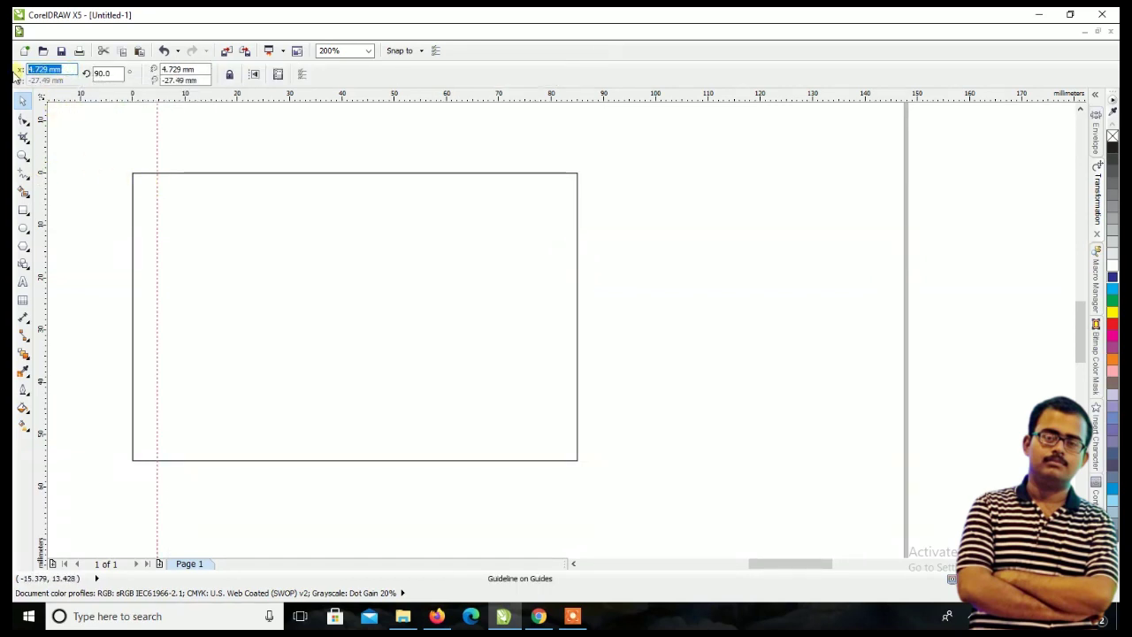
type("5")
key("Return")
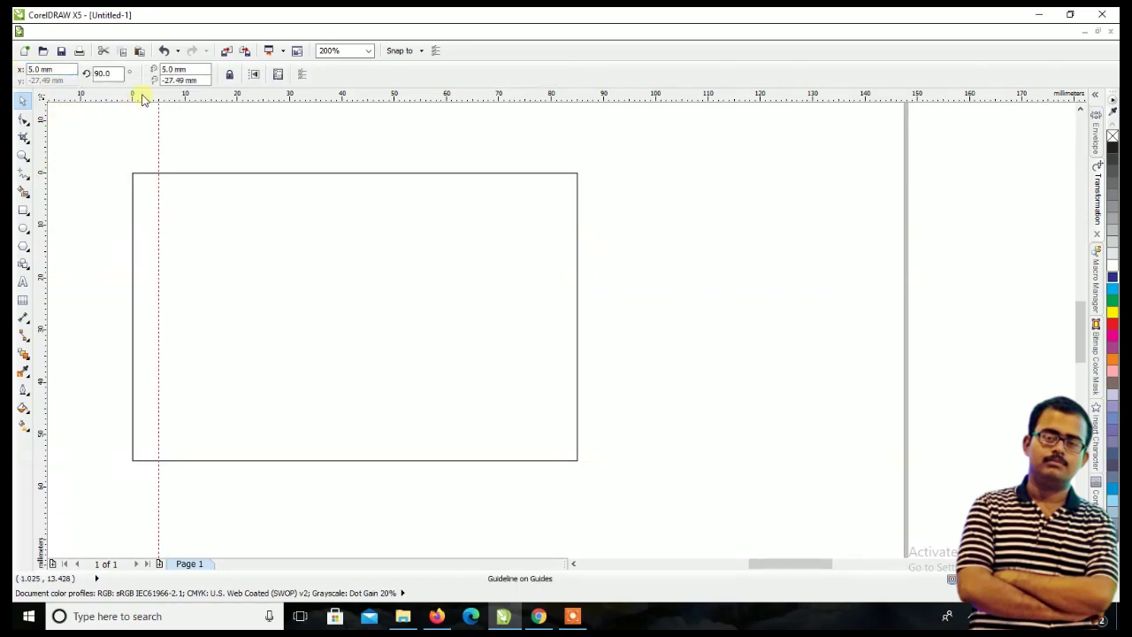
left_click_drag(142, 95, 137, 189)
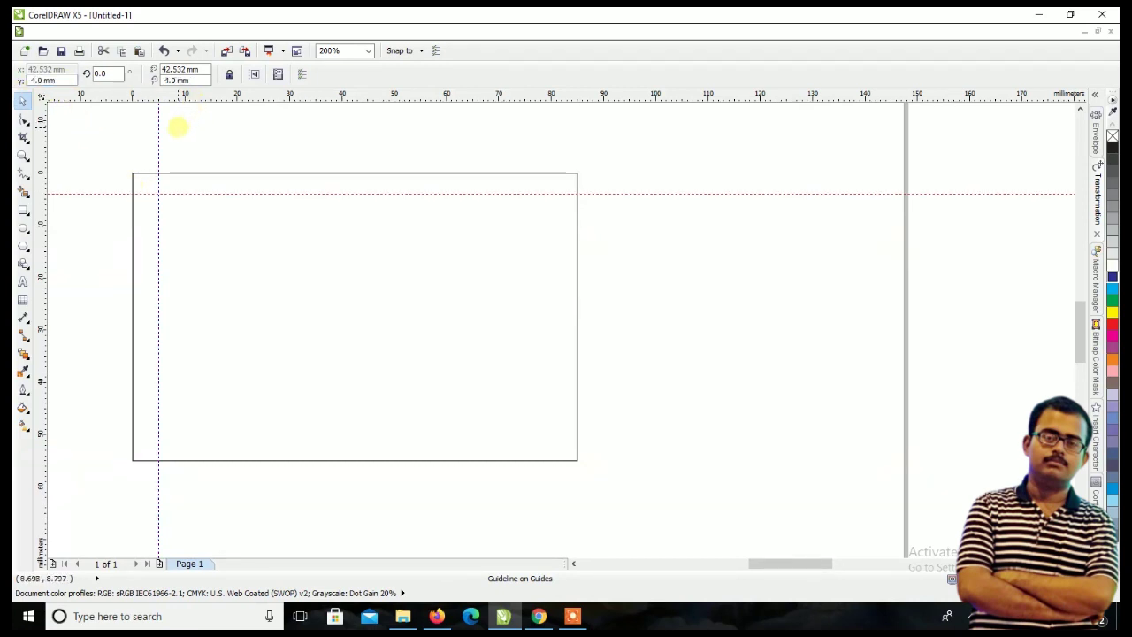
left_click(159, 137)
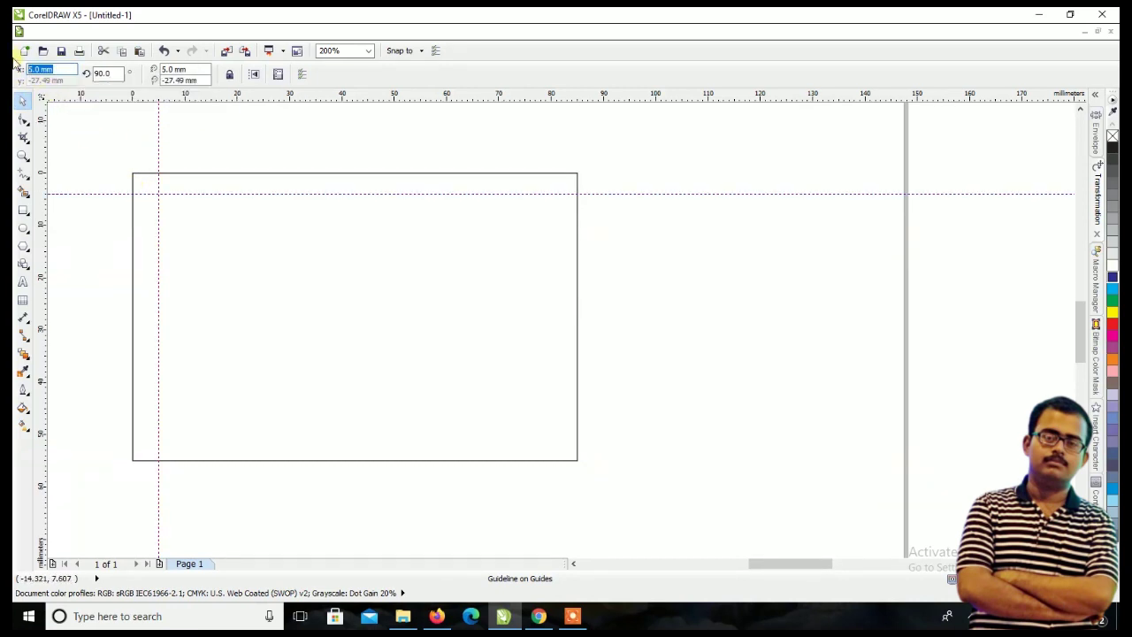
left_click(812, 447)
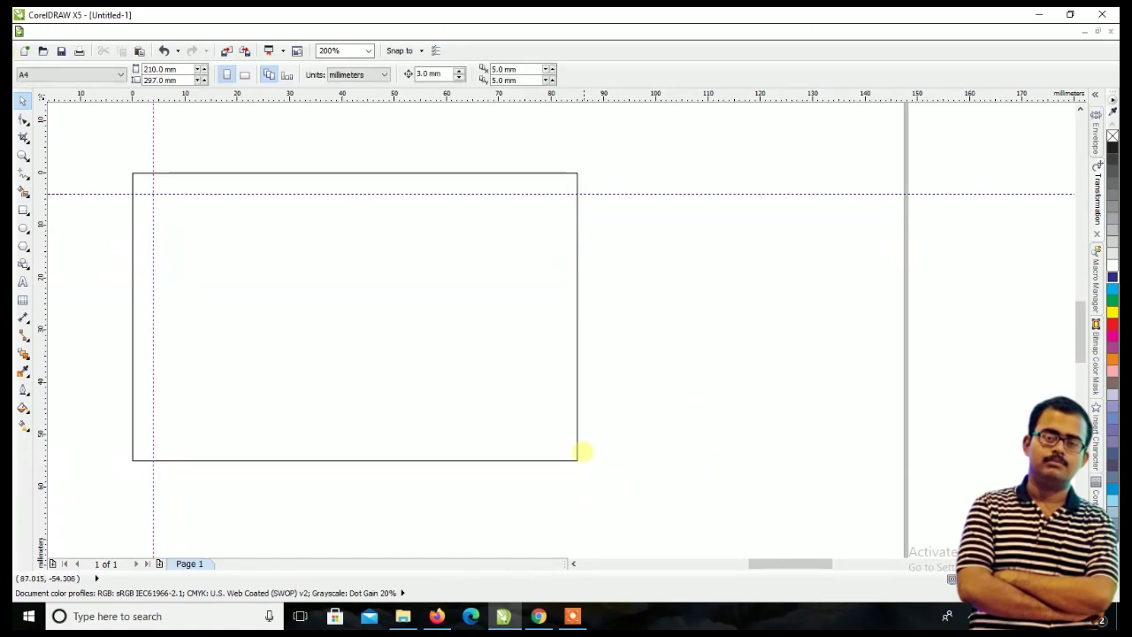
- Zero the rulers at the bottom-right corner and add right and bottom guidelines 4 mm inside
scroll(584, 452, "up", 2)
left_click_drag(41, 99, 576, 503)
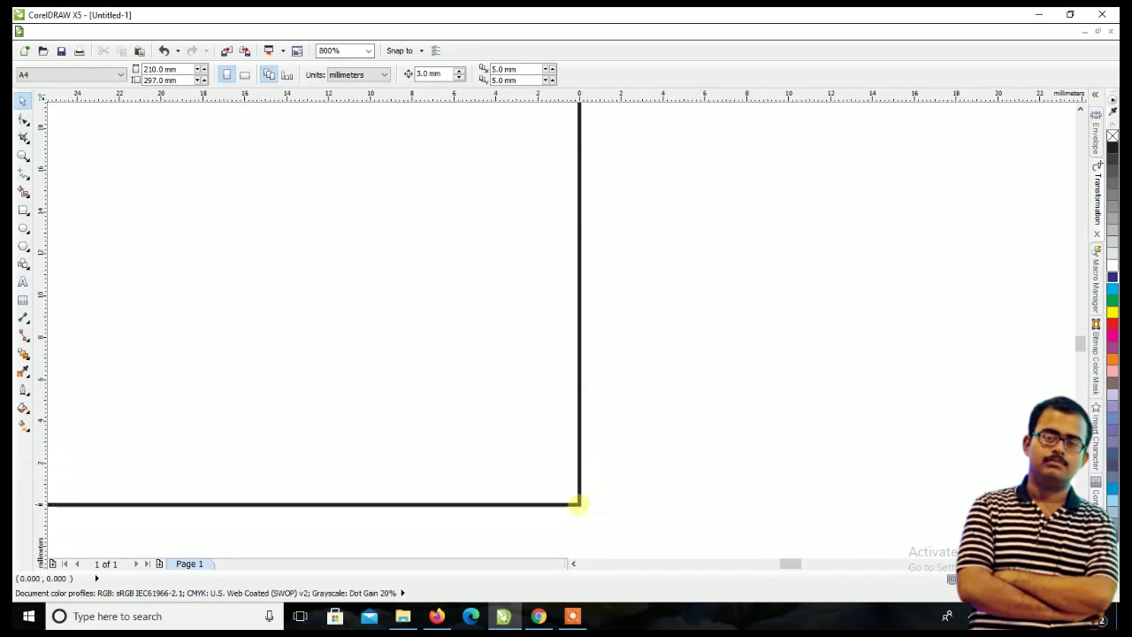
left_click_drag(41, 256, 199, 239)
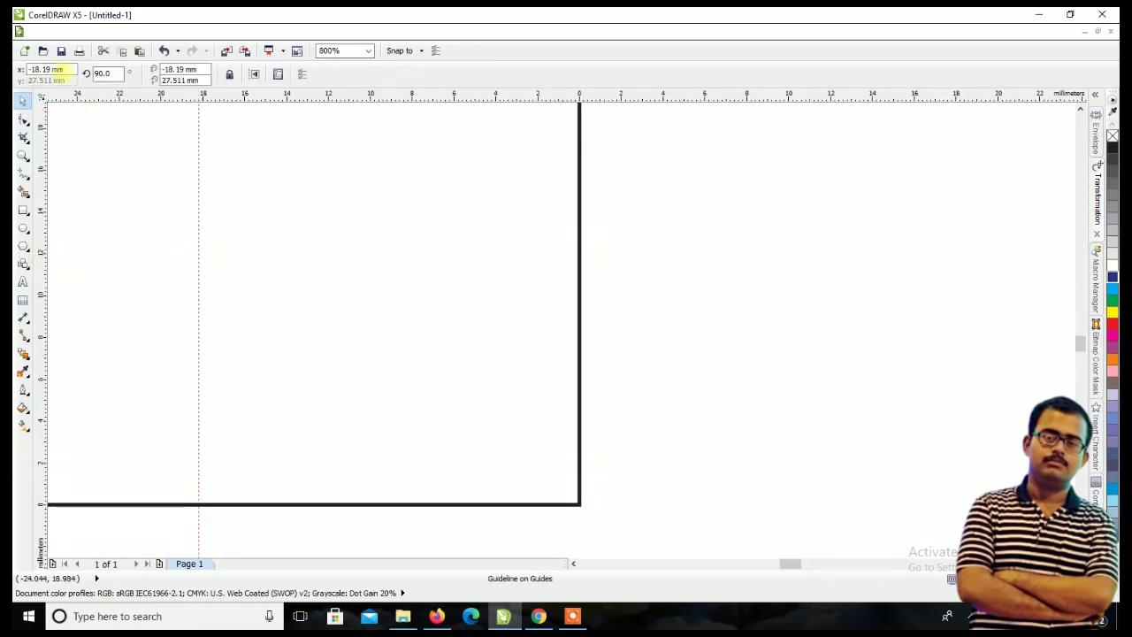
left_click(44, 69)
key("Return")
left_click_drag(436, 97, 465, 433)
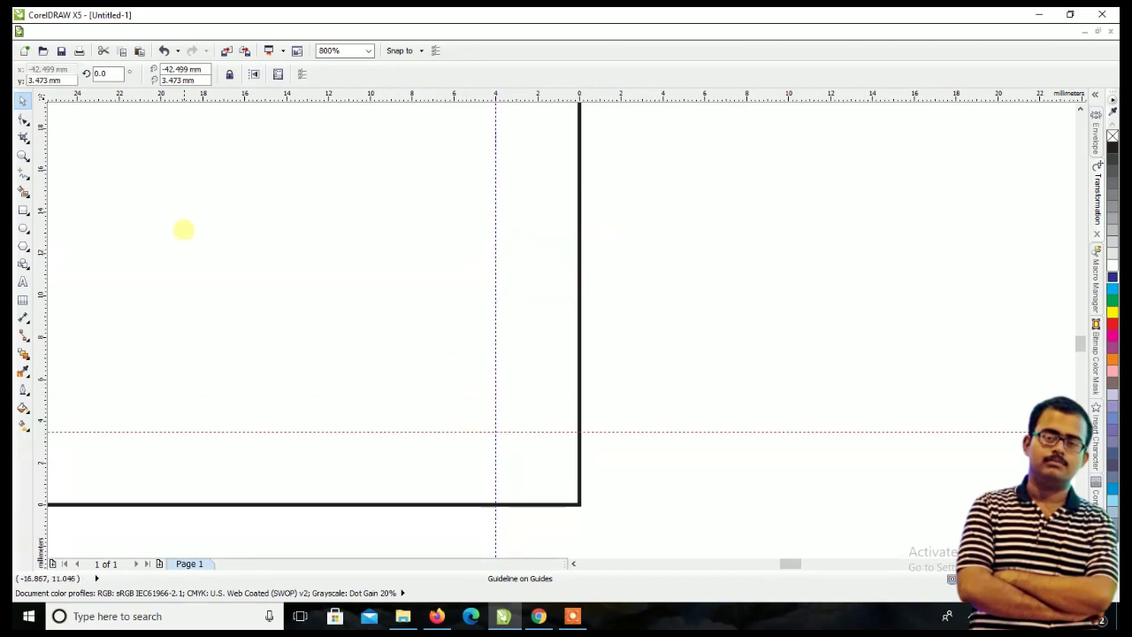
type("4")
key("Return")
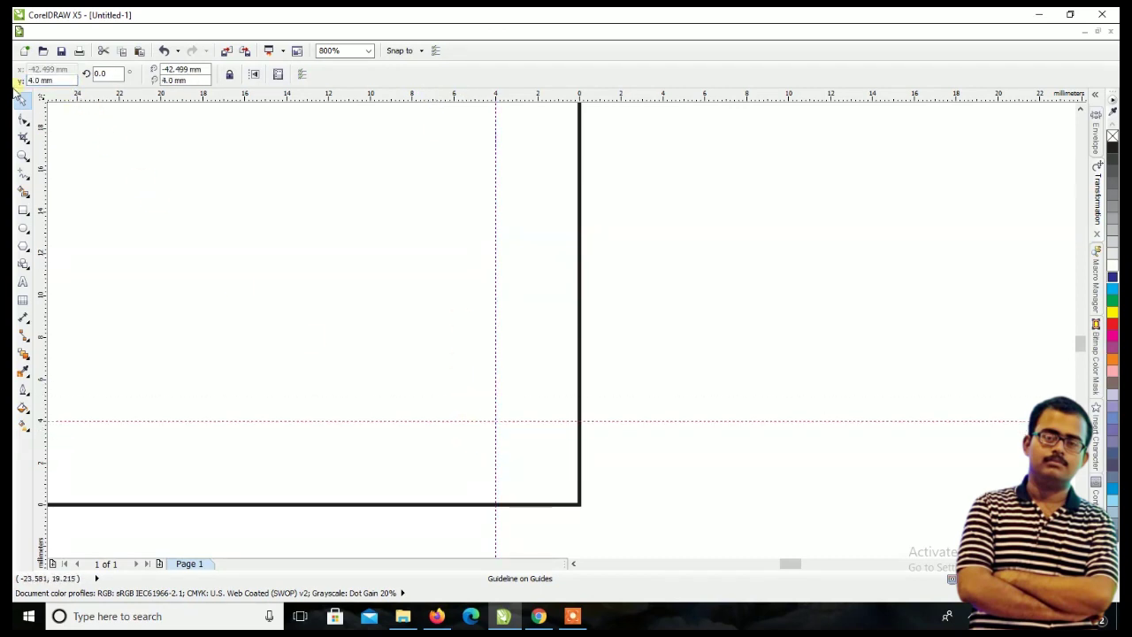
scroll(371, 349, "down", 5)
scroll(359, 338, "up", 2)
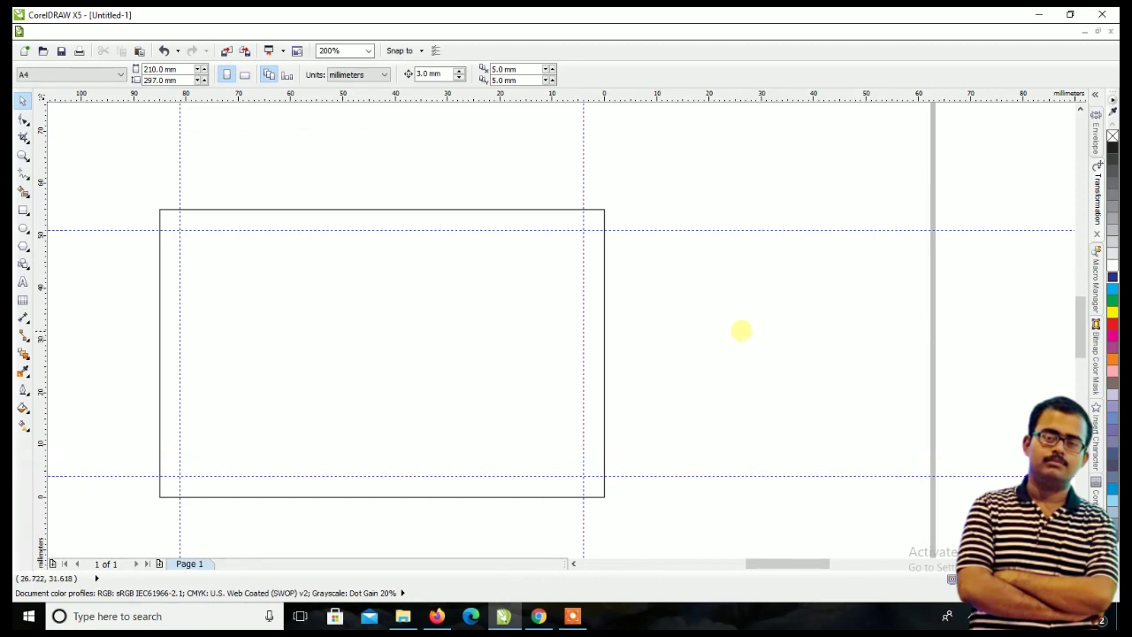
right_click(707, 312)
- Import the card JPG from the Desktop\My Works folder
left_click(750, 372)
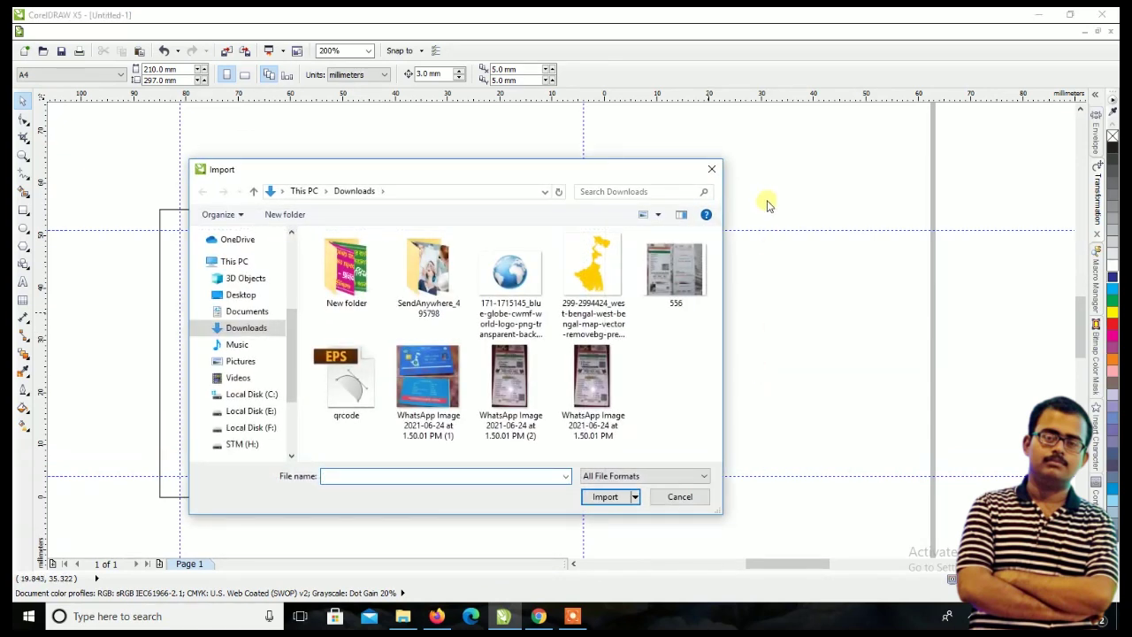
left_click(713, 170)
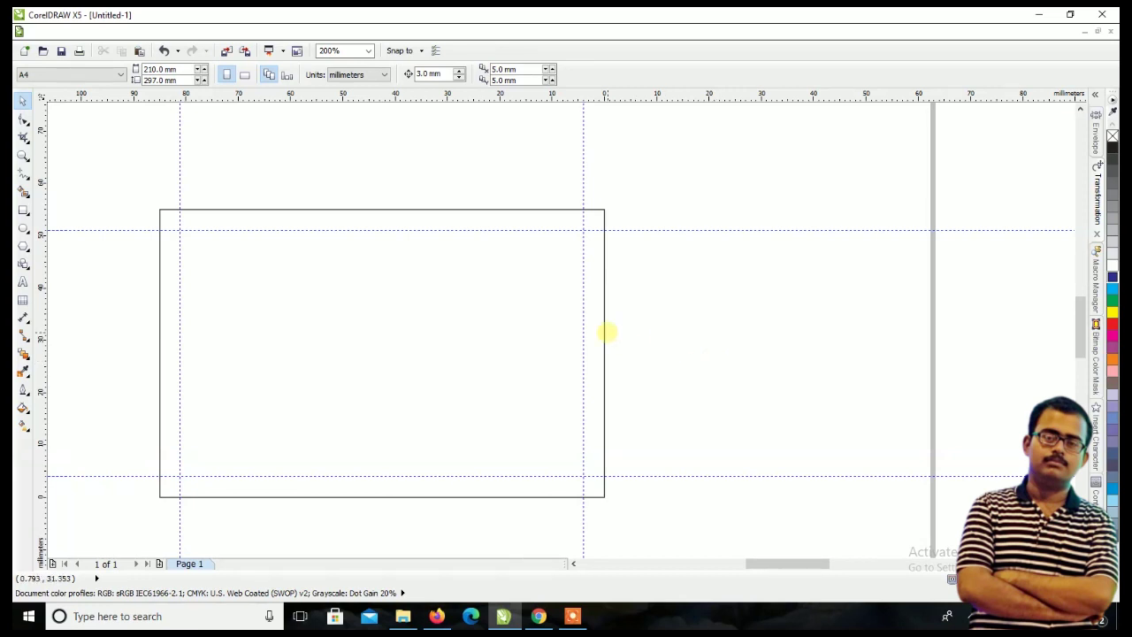
right_click(713, 322)
left_click(748, 381)
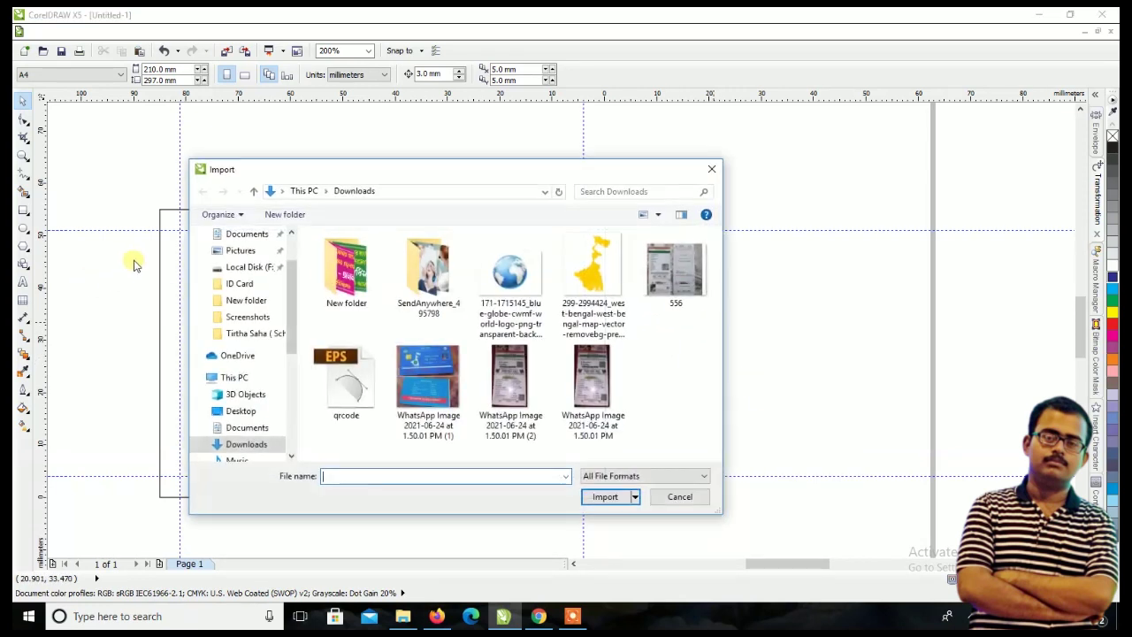
scroll(244, 274, "up", 1)
left_click(243, 262)
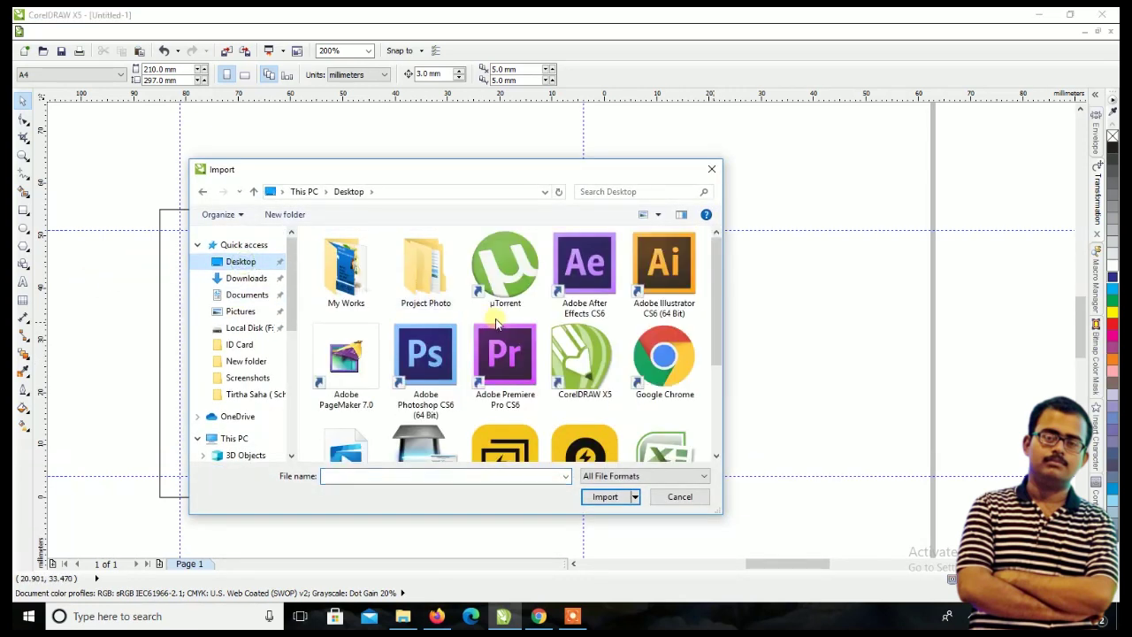
double_click(346, 270)
scroll(613, 310, "down", 2)
scroll(614, 309, "down", 2)
scroll(613, 310, "down", 2)
scroll(617, 314, "down", 2)
scroll(616, 314, "down", 2)
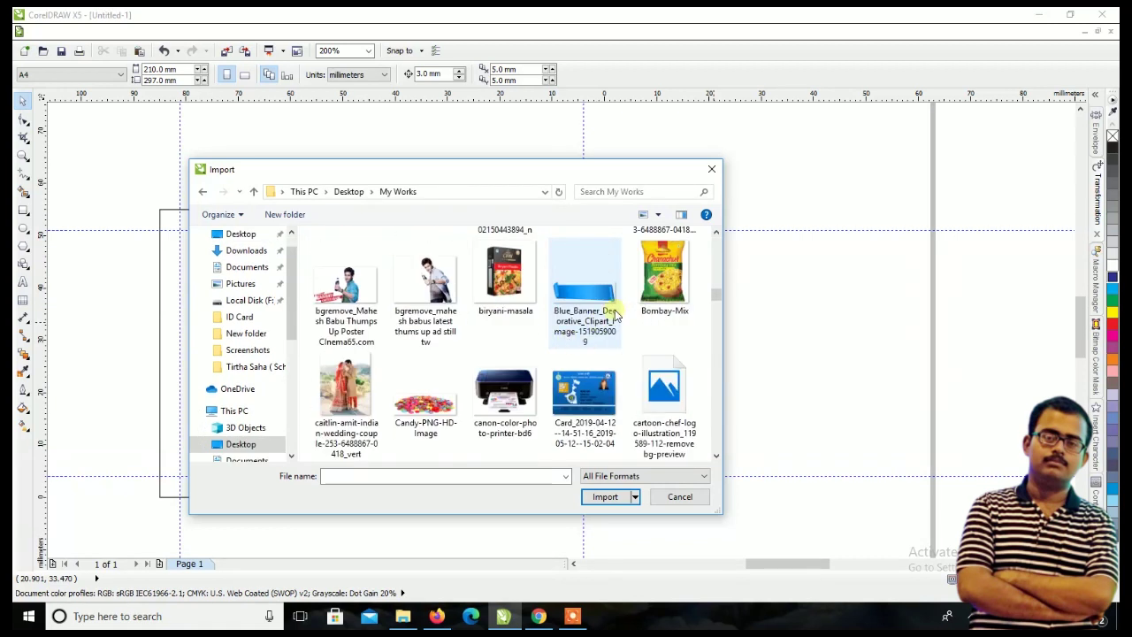
left_click(579, 389)
left_click(604, 497)
- Place the card photo, resize it to 85 × 55 mm and centre it over the rectangle
left_click(827, 221)
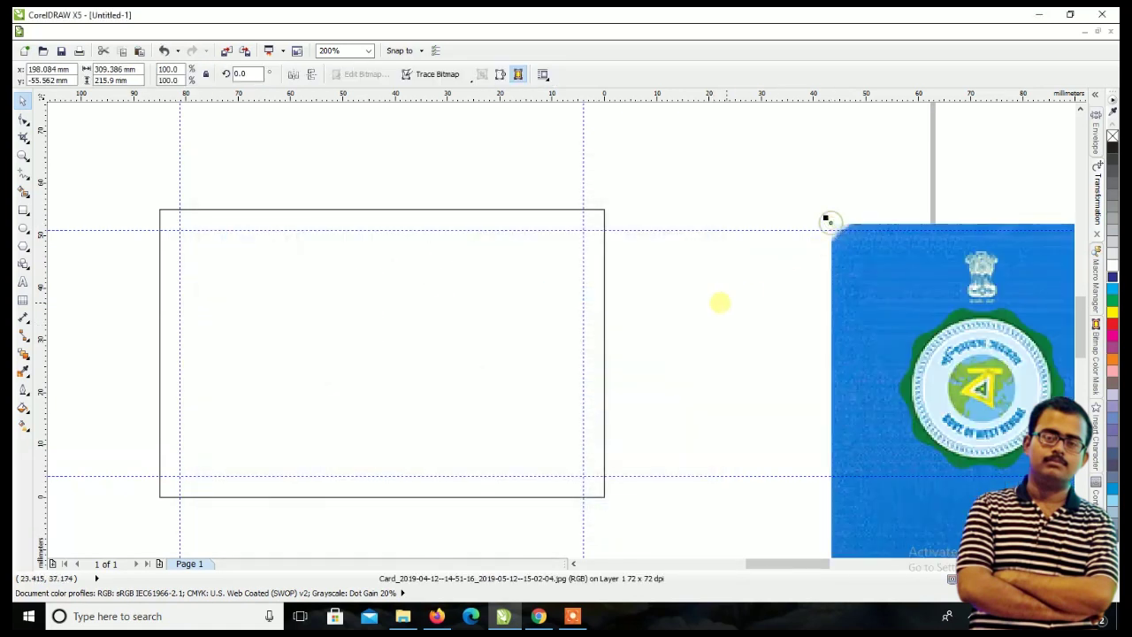
left_click(132, 69)
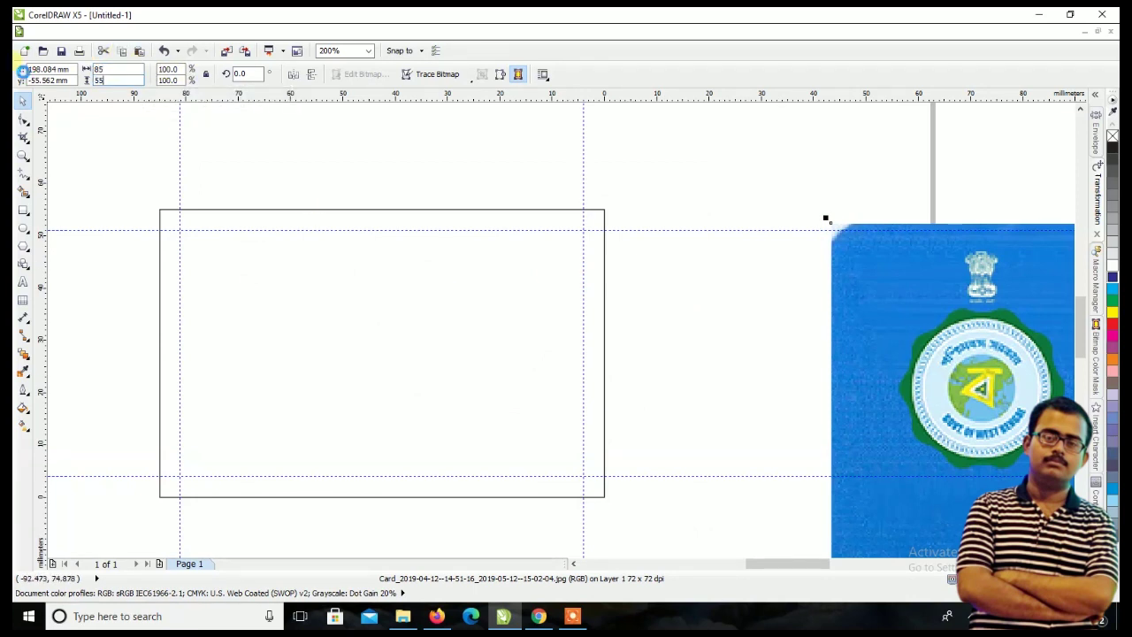
key("Return")
key("p")
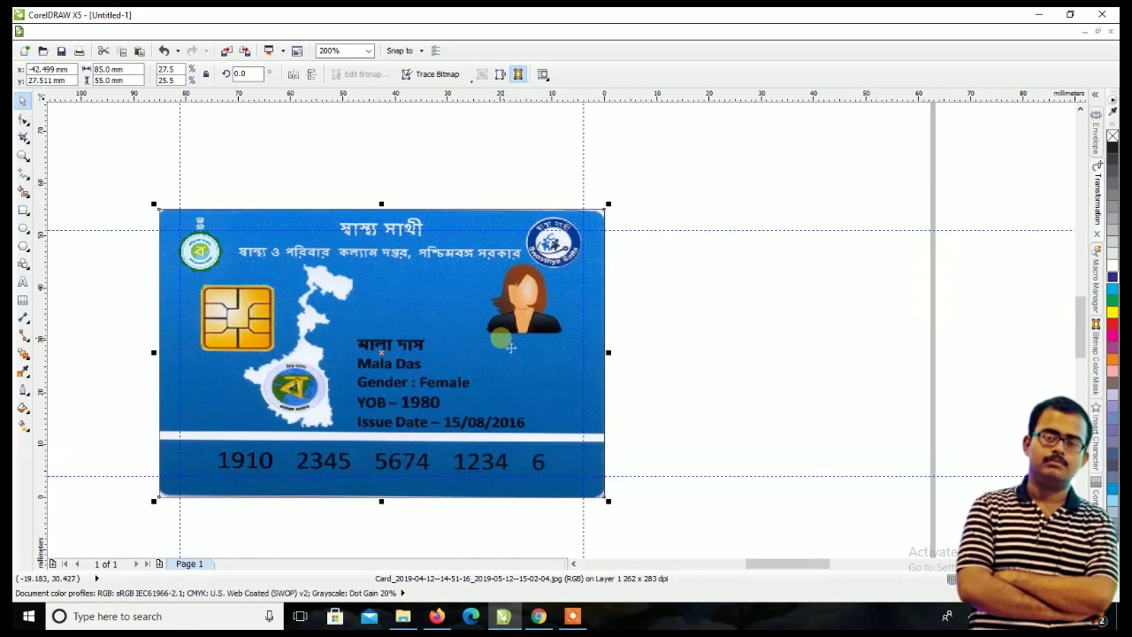
- Move the photo aside and fill the rectangle with its sampled blue background
scroll(497, 339, "down", 1)
left_click_drag(500, 339, 771, 329)
scroll(768, 319, "up", 1)
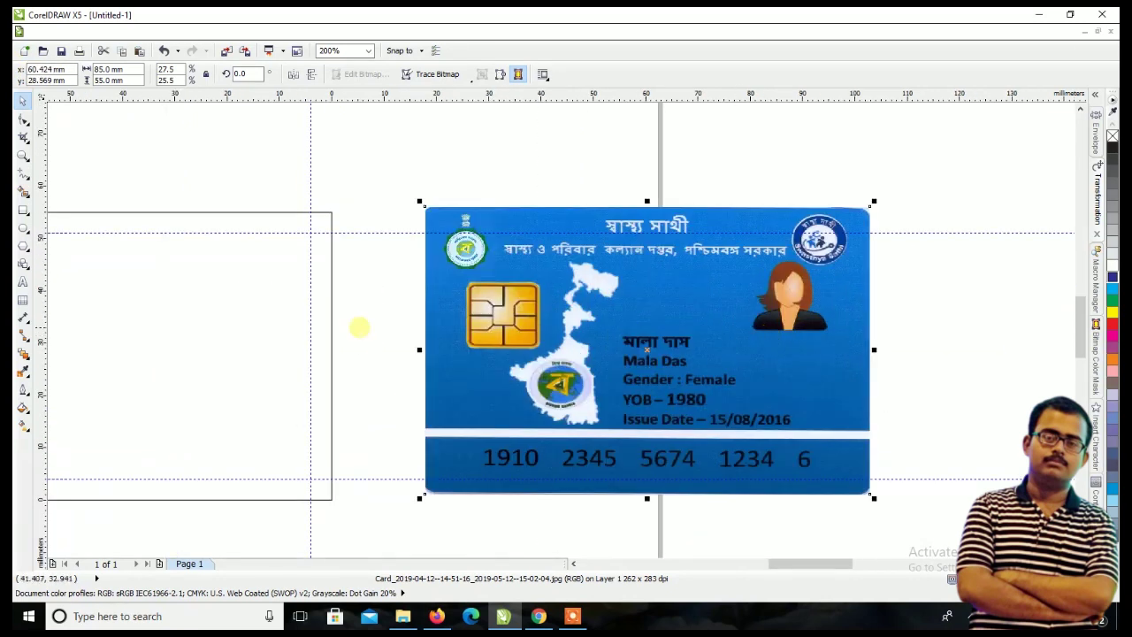
left_click(27, 368)
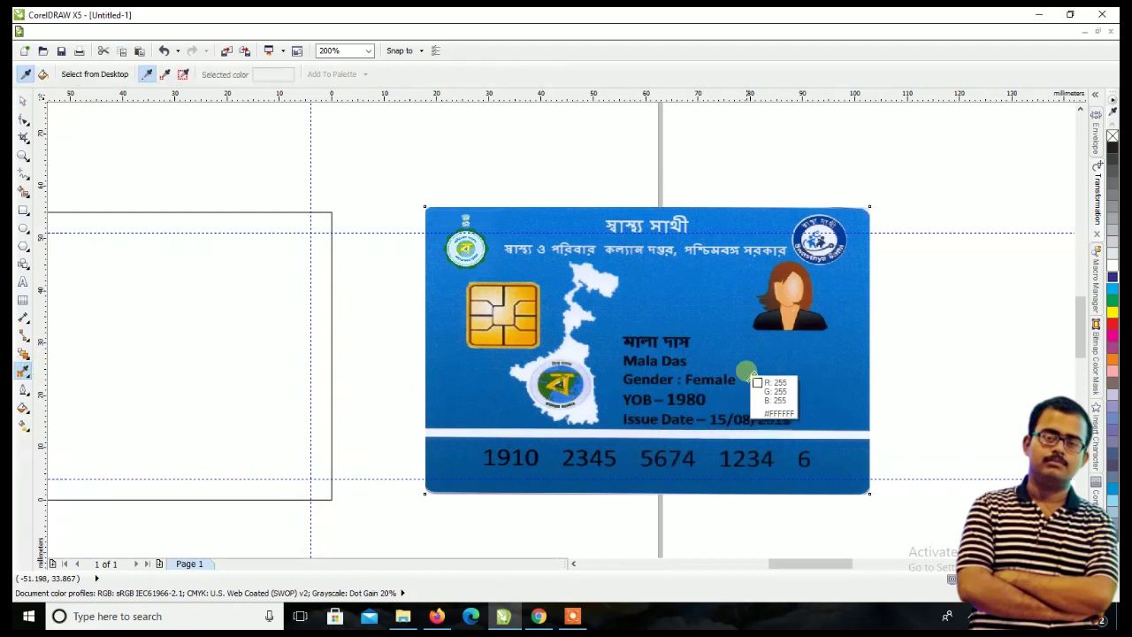
left_click(760, 380)
left_click(155, 331)
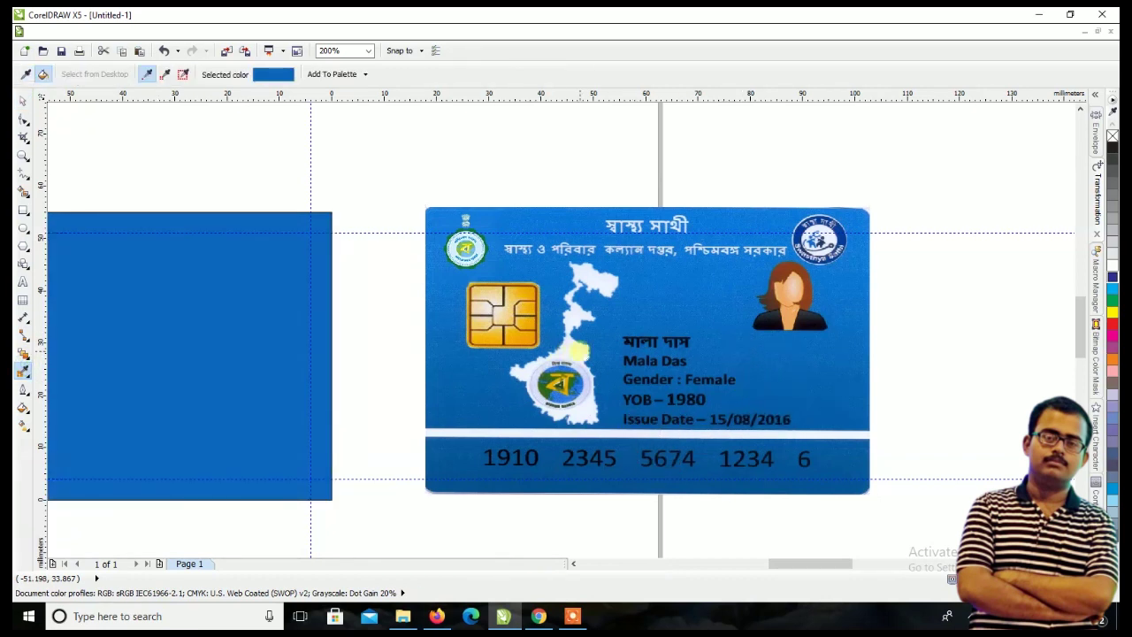
- Move the card photo back to sit just above the blue rectangle
scroll(580, 351, "down", 1)
scroll(390, 335, "up", 1)
scroll(390, 335, "down", 1)
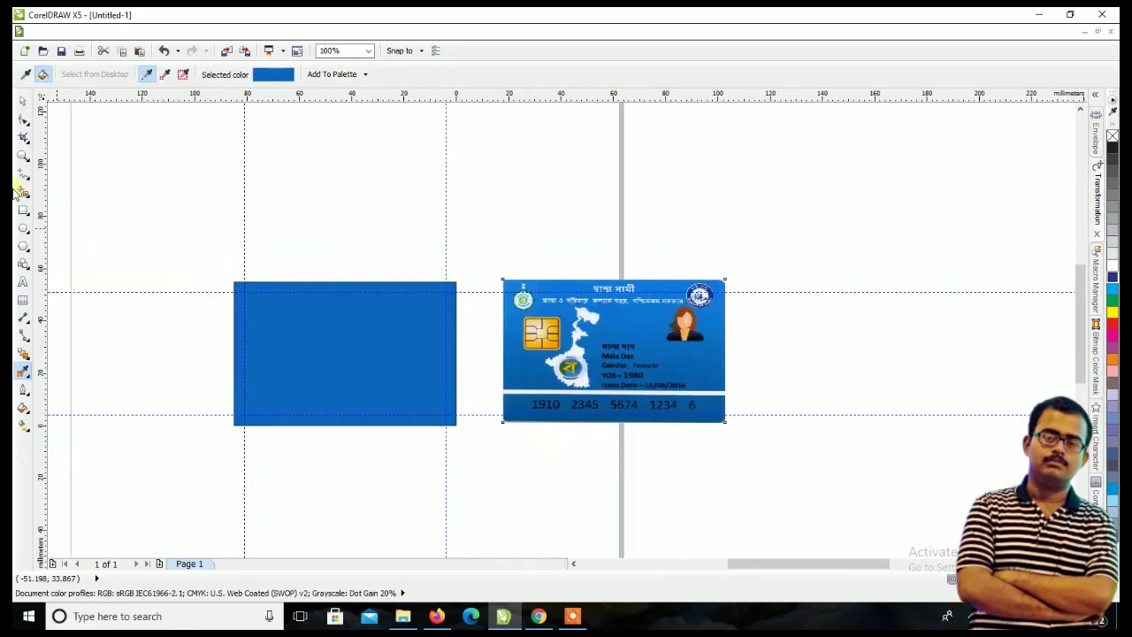
left_click(24, 102)
scroll(683, 366, "down", 1)
left_click_drag(683, 366, 551, 272)
scroll(610, 299, "up", 1)
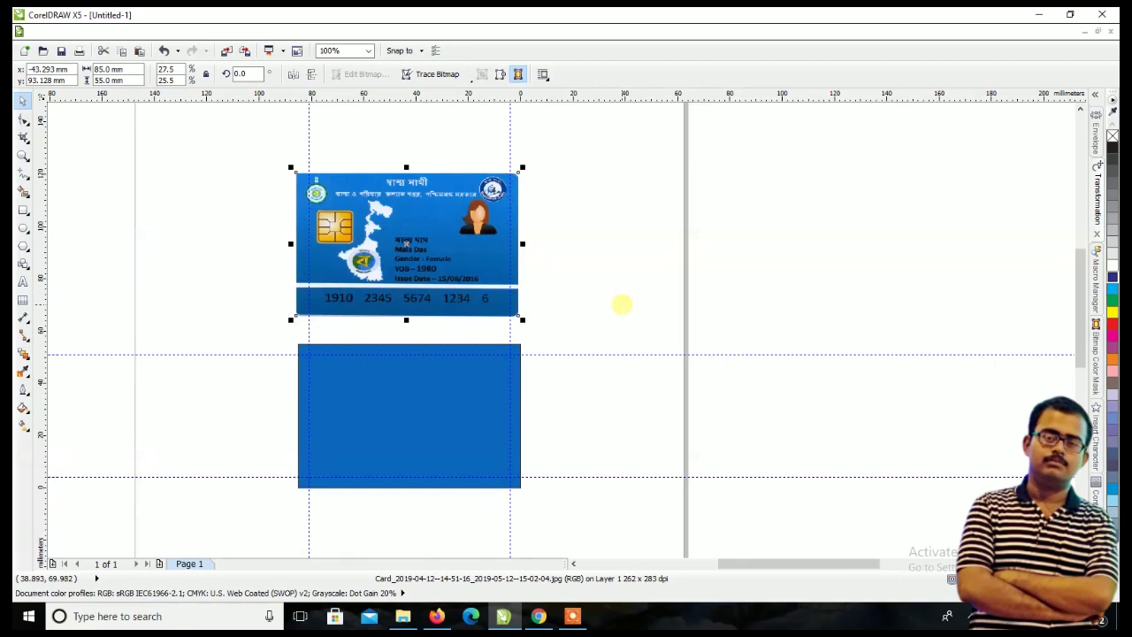
key("ctrl+z")
- Draw a thin bar rectangle across the card's white stripe
scroll(434, 469, "up", 1)
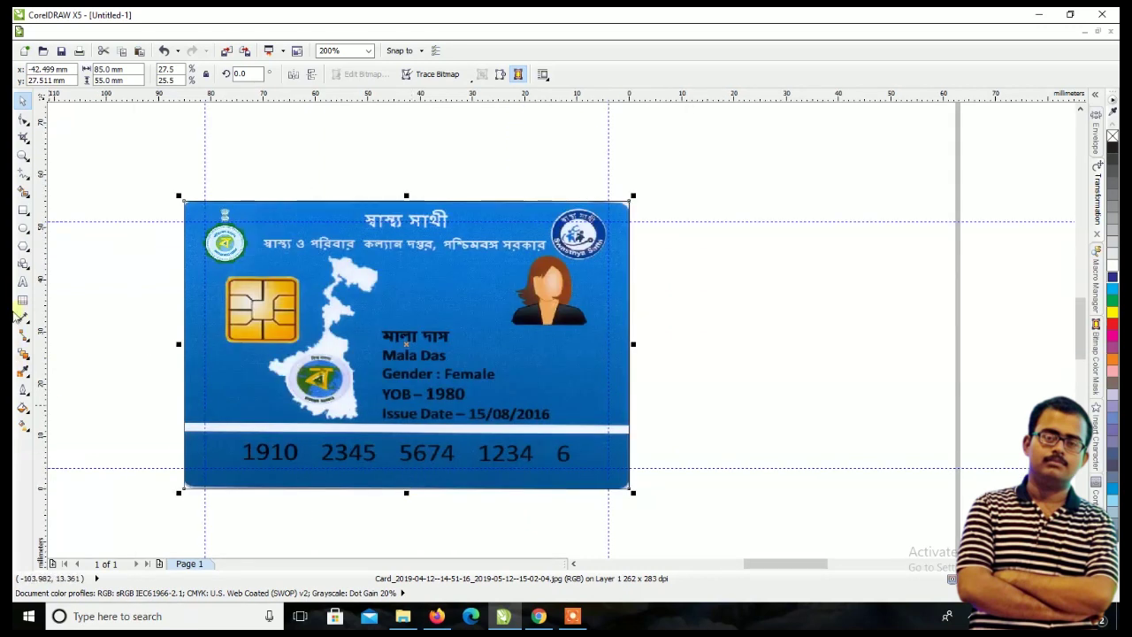
left_click(23, 210)
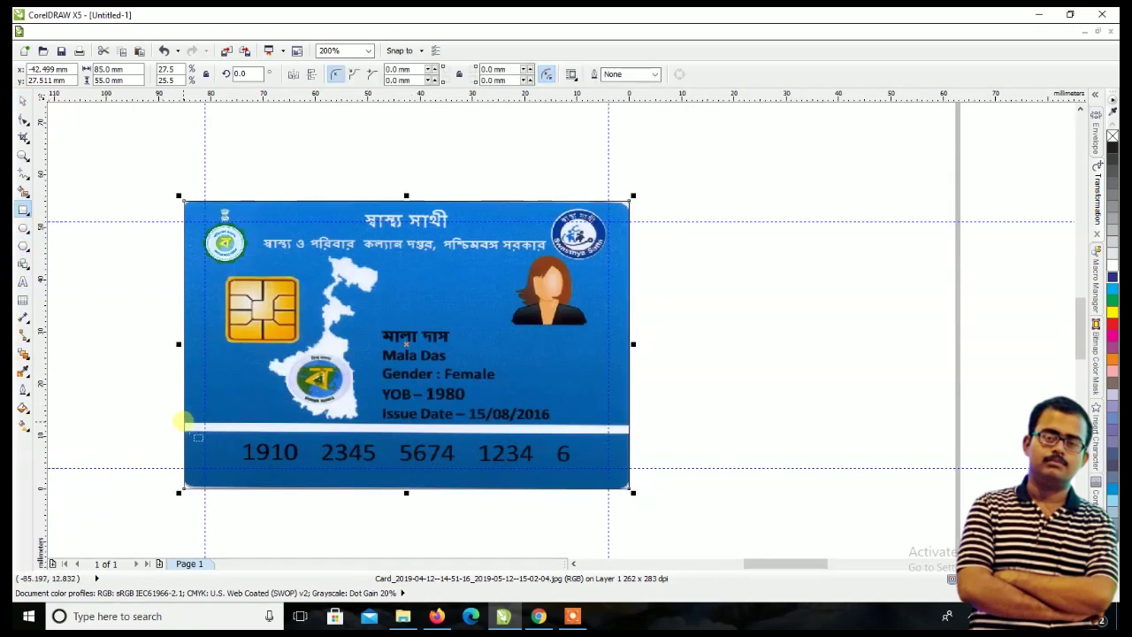
left_click_drag(182, 421, 185, 426)
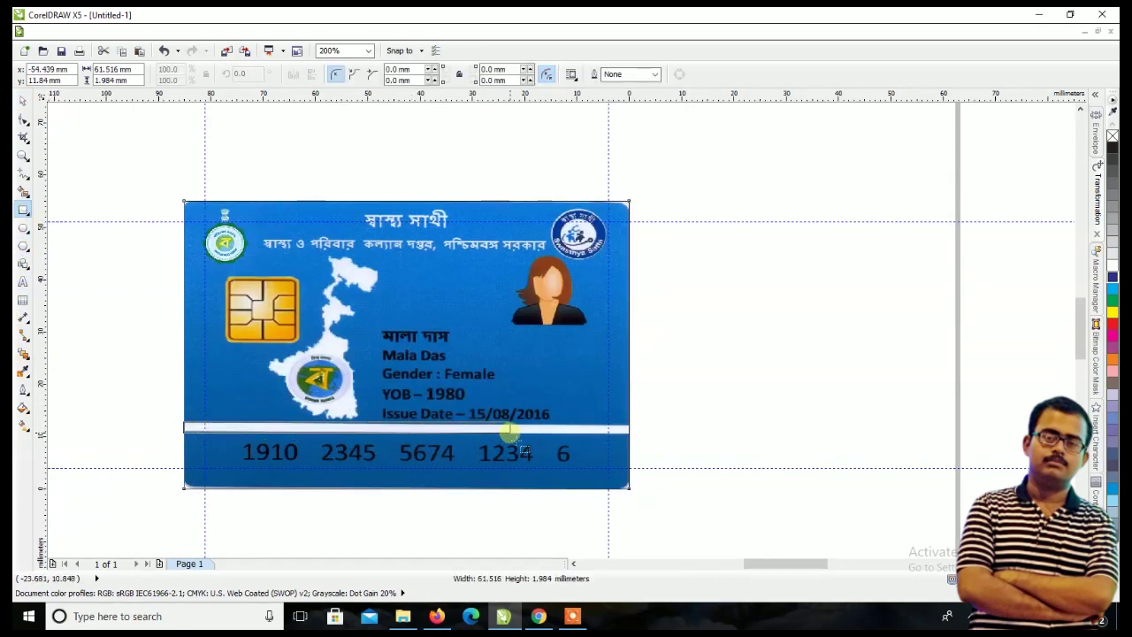
left_click_drag(196, 428, 655, 429)
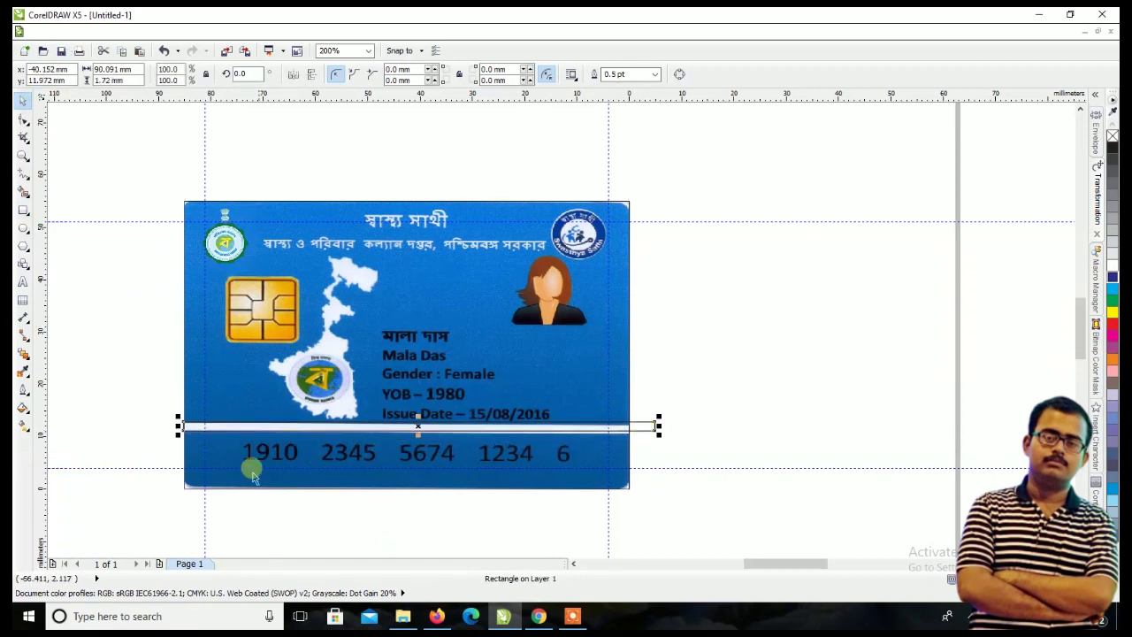
scroll(159, 417, "up", 2)
scroll(393, 438, "down", 1)
scroll(395, 434, "up", 1)
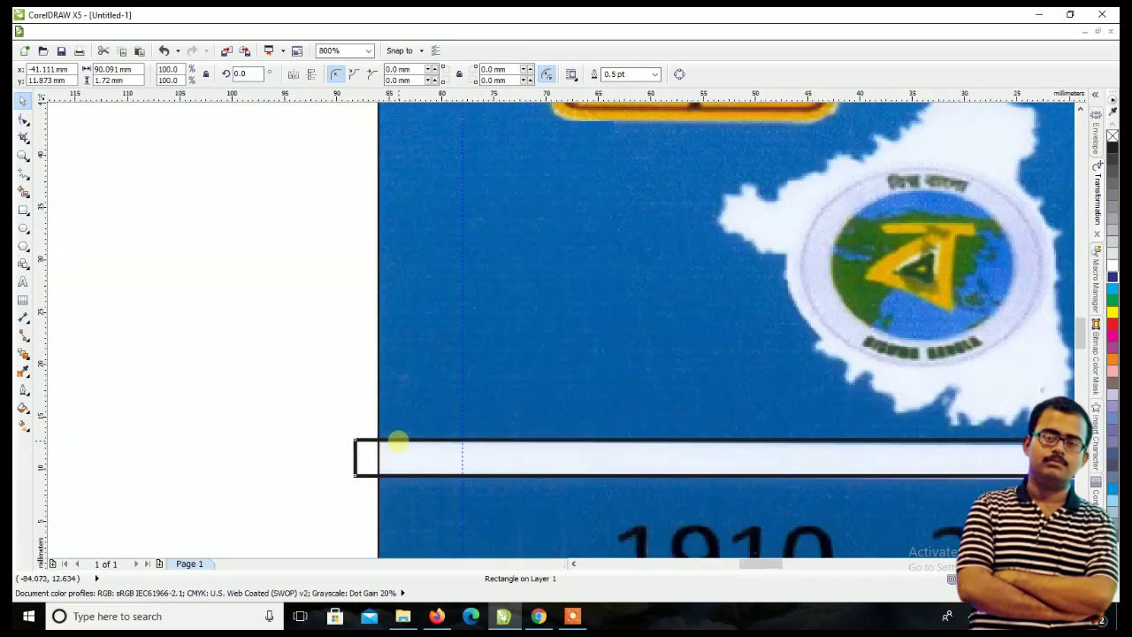
scroll(397, 440, "down", 2)
scroll(798, 481, "up", 1)
scroll(587, 450, "up", 2)
- Lower and thin the bar onto the white stripe, then move the card image to the upper right
left_click_drag(376, 286, 376, 302)
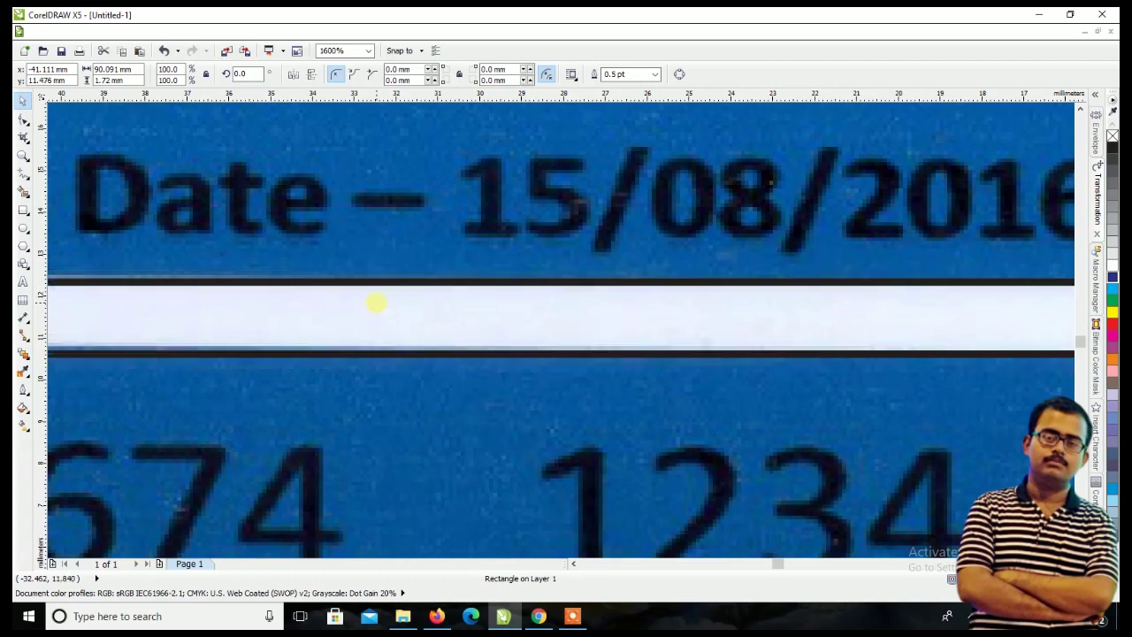
scroll(467, 356, "down", 1)
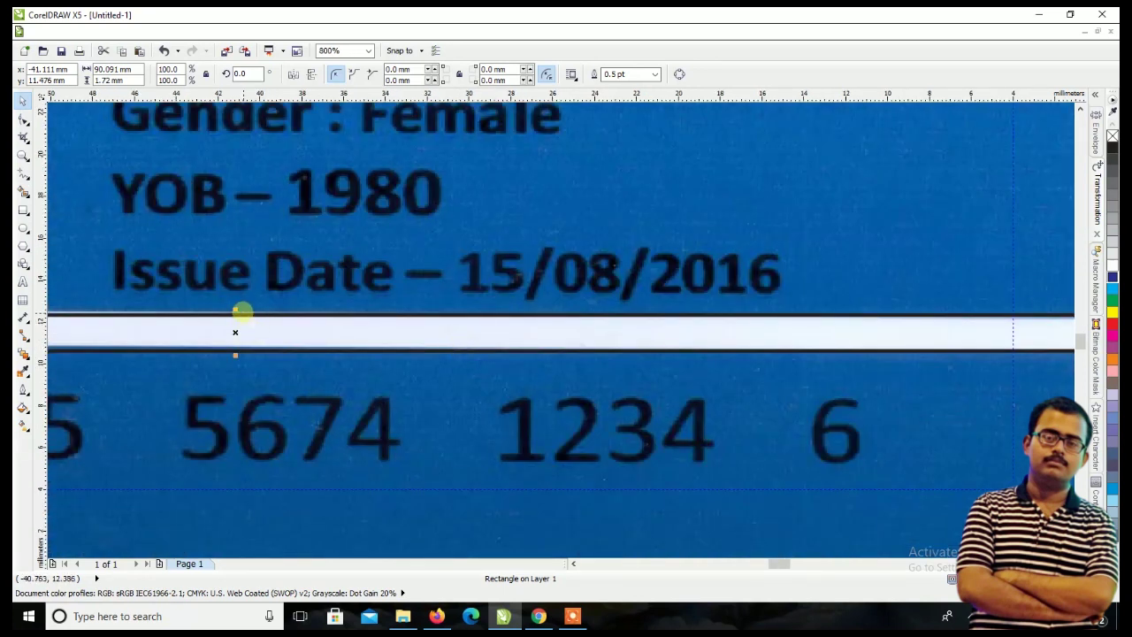
left_click_drag(236, 309, 237, 315)
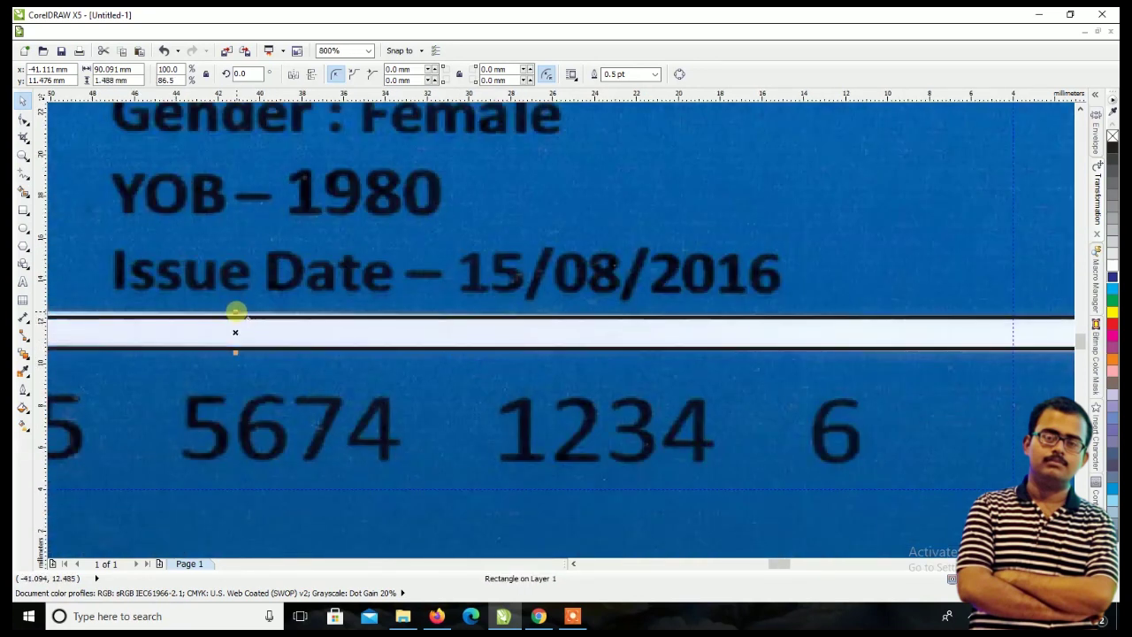
scroll(237, 315, "down", 2)
scroll(436, 334, "down", 1)
left_click_drag(345, 274, 713, 193)
scroll(313, 307, "up", 1)
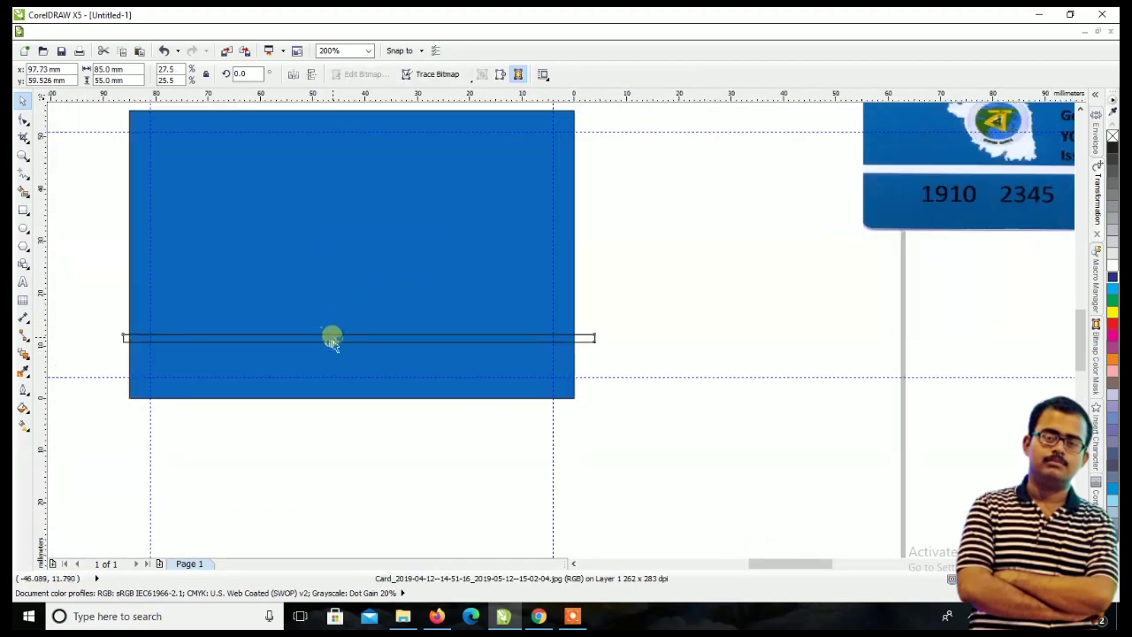
- Make the bar white with a white outline and PowerClip it inside the blue rectangle
left_click(332, 337)
left_click(1112, 269)
right_click(1113, 269)
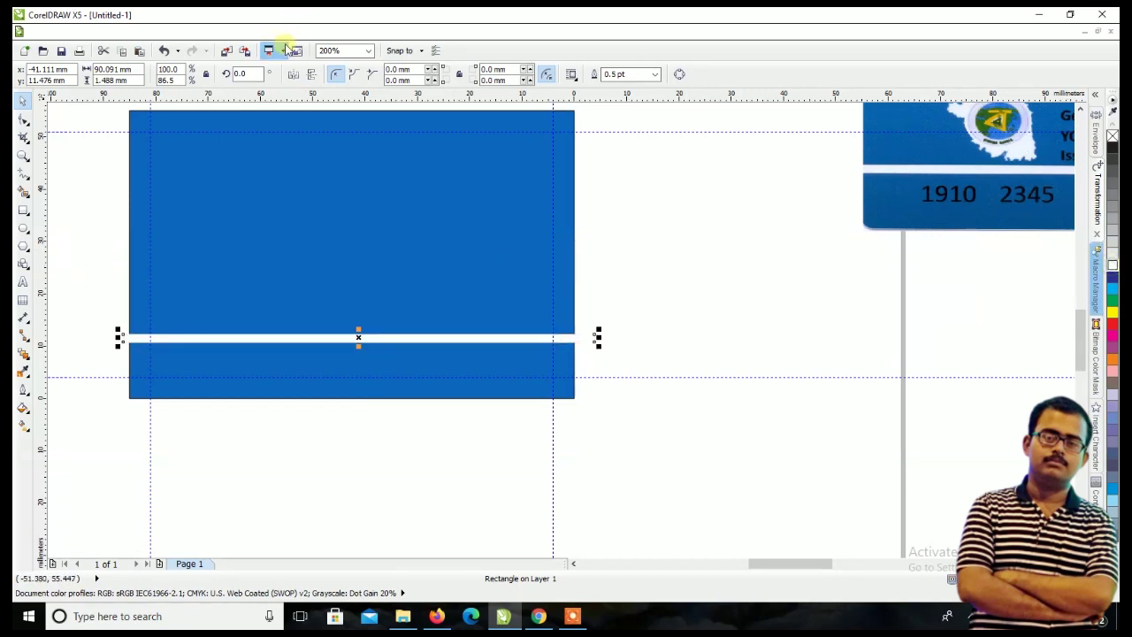
left_click(285, 31)
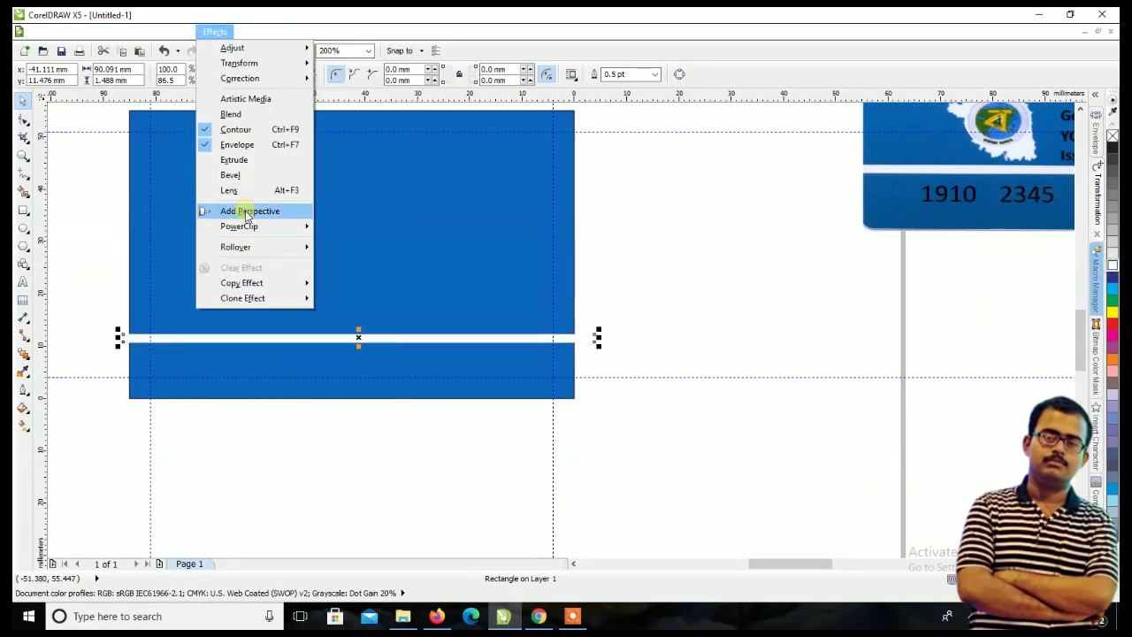
mouse_move(239, 226)
left_click(328, 227)
left_click(394, 302)
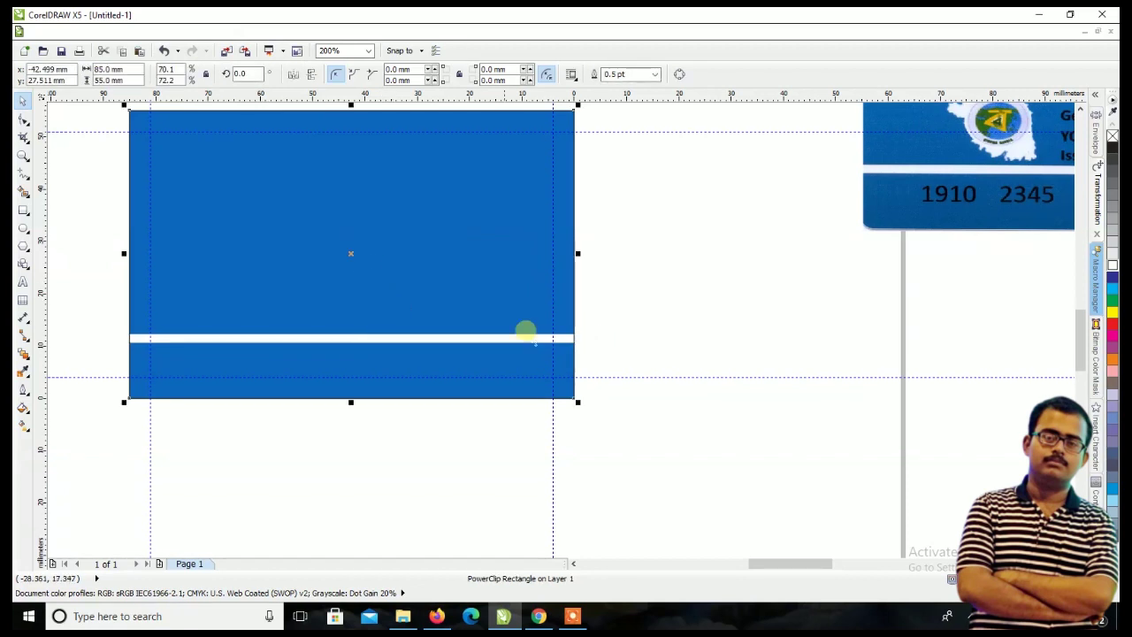
left_click(650, 331)
- Move the ID card directly above the blue card and the অভিনব text below it
scroll(459, 389, "down", 1)
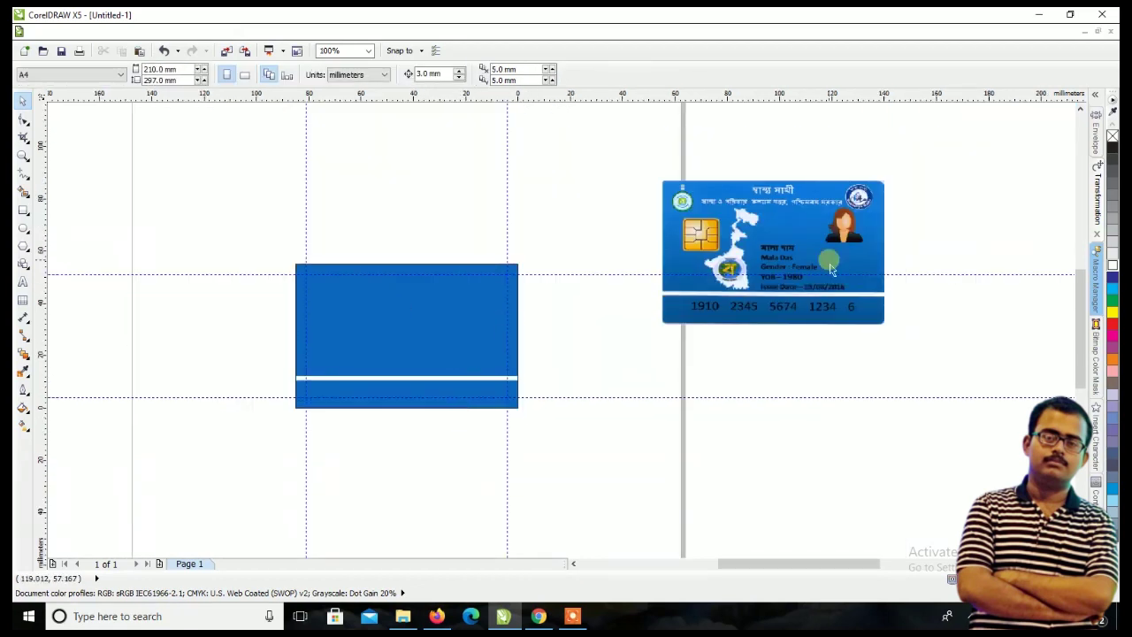
left_click_drag(829, 268, 462, 193)
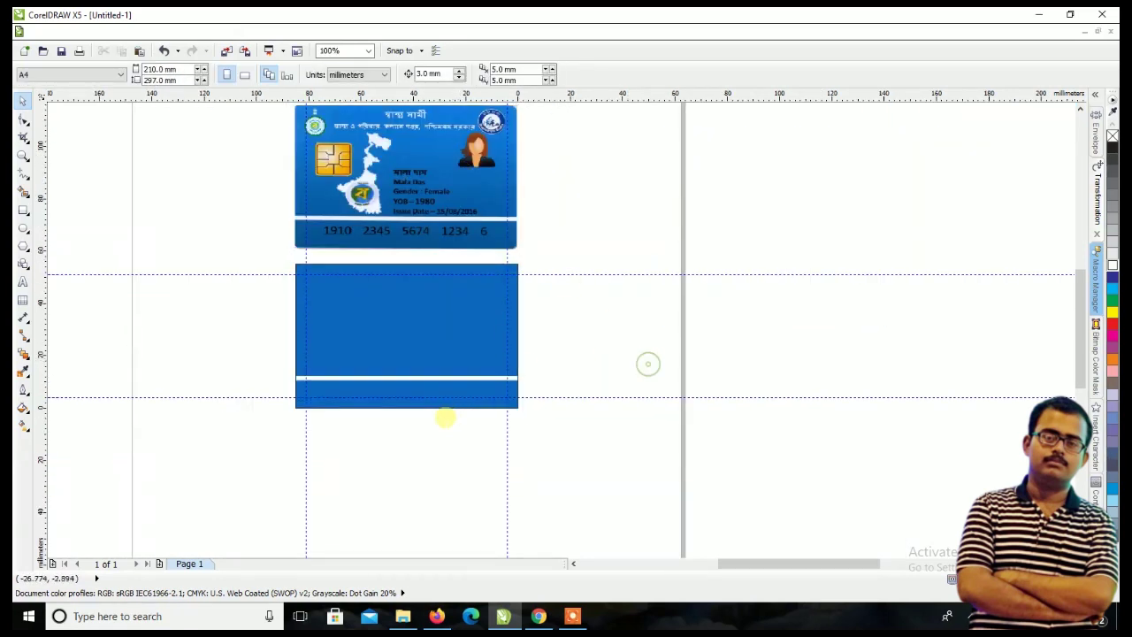
scroll(445, 417, "down", 1)
left_click_drag(894, 323, 404, 425)
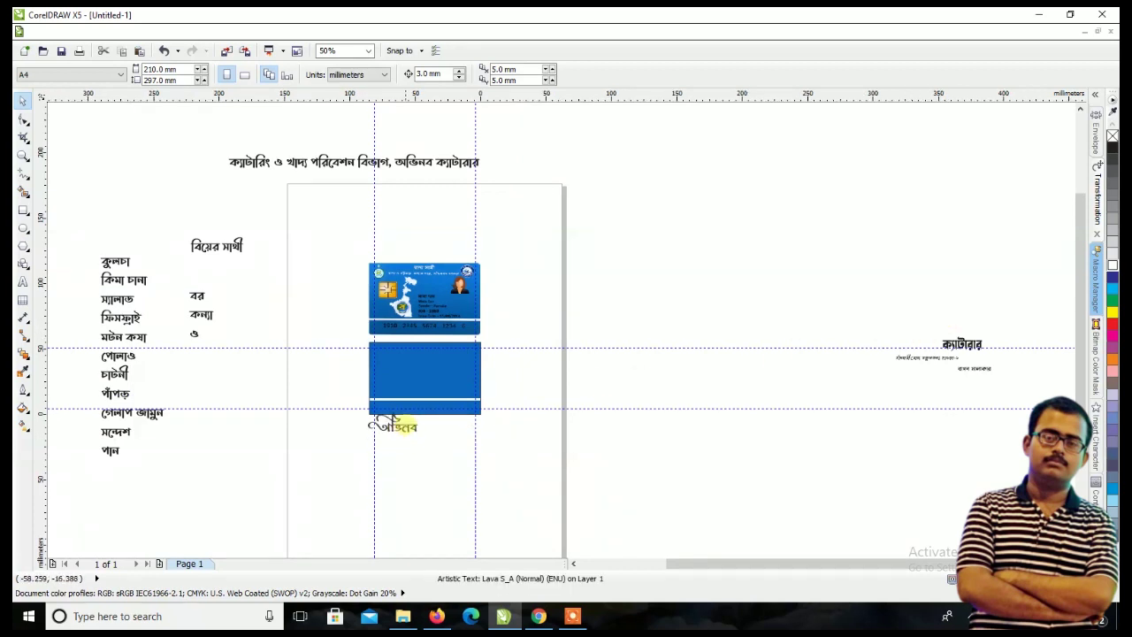
- Shrink অভিনব into the blue band and bring ক্যাটারার into the band in front
scroll(410, 422, "up", 3)
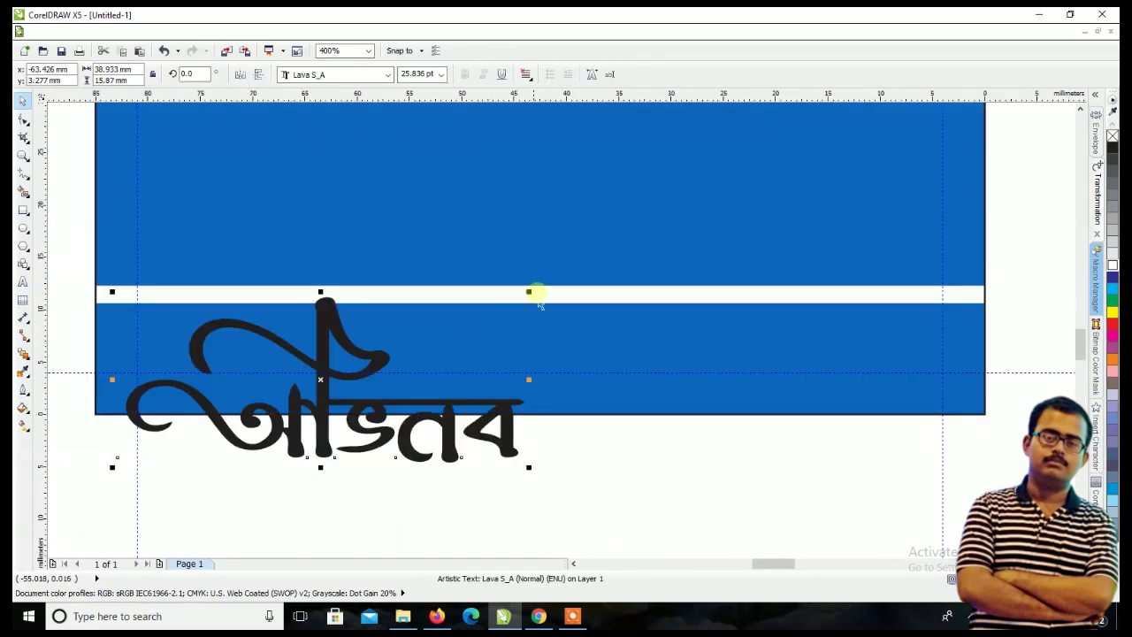
left_click_drag(535, 303, 433, 338)
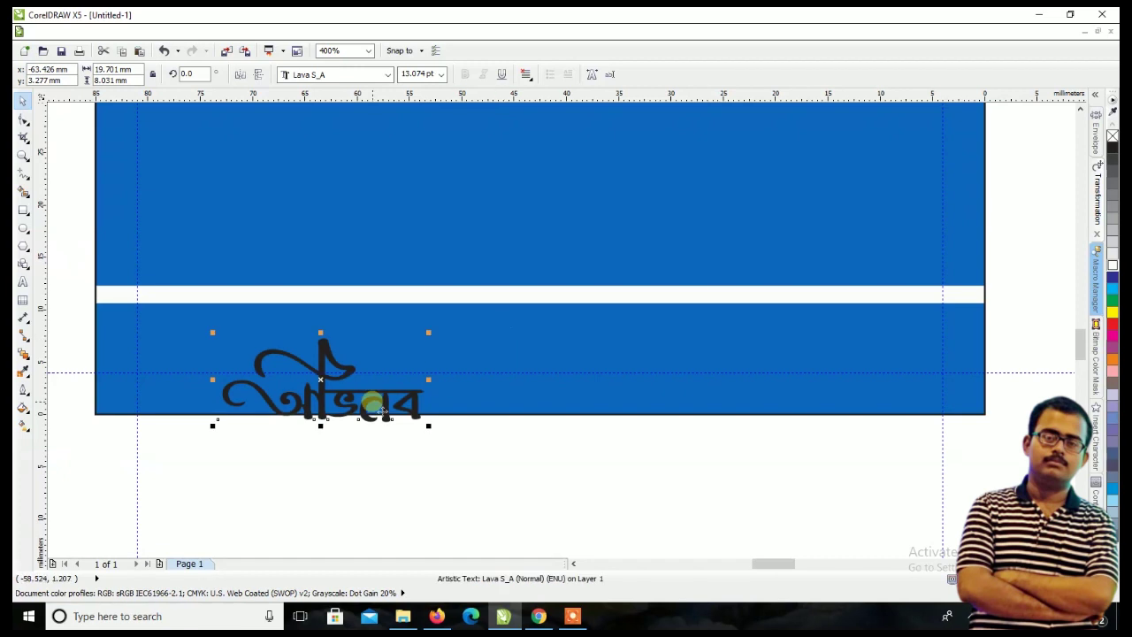
left_click_drag(380, 410, 363, 330)
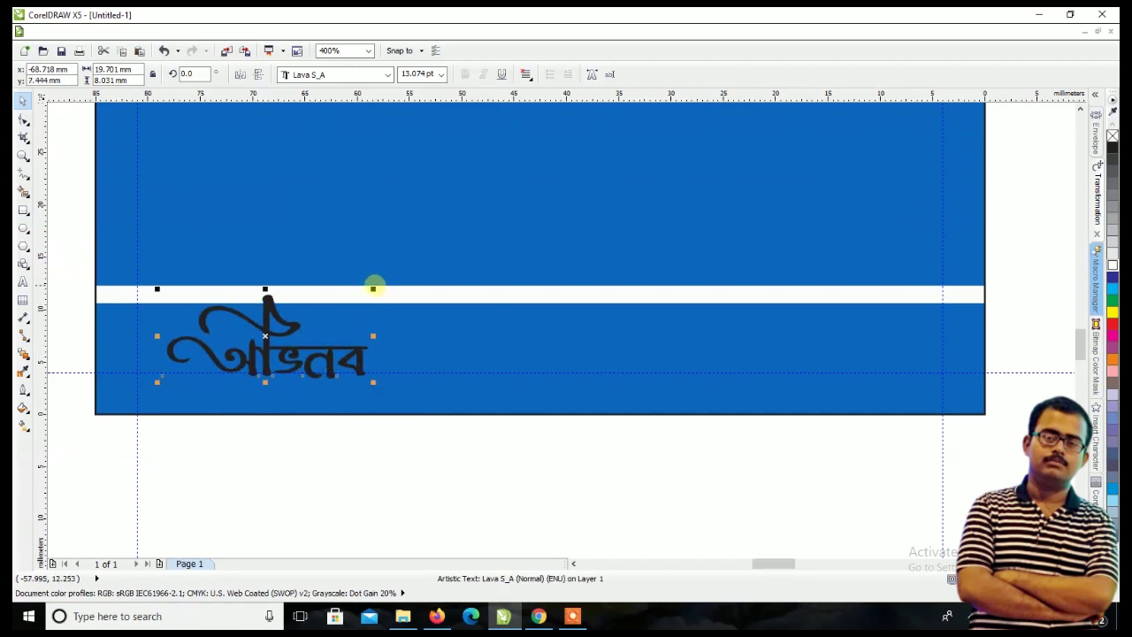
left_click_drag(373, 289, 348, 301)
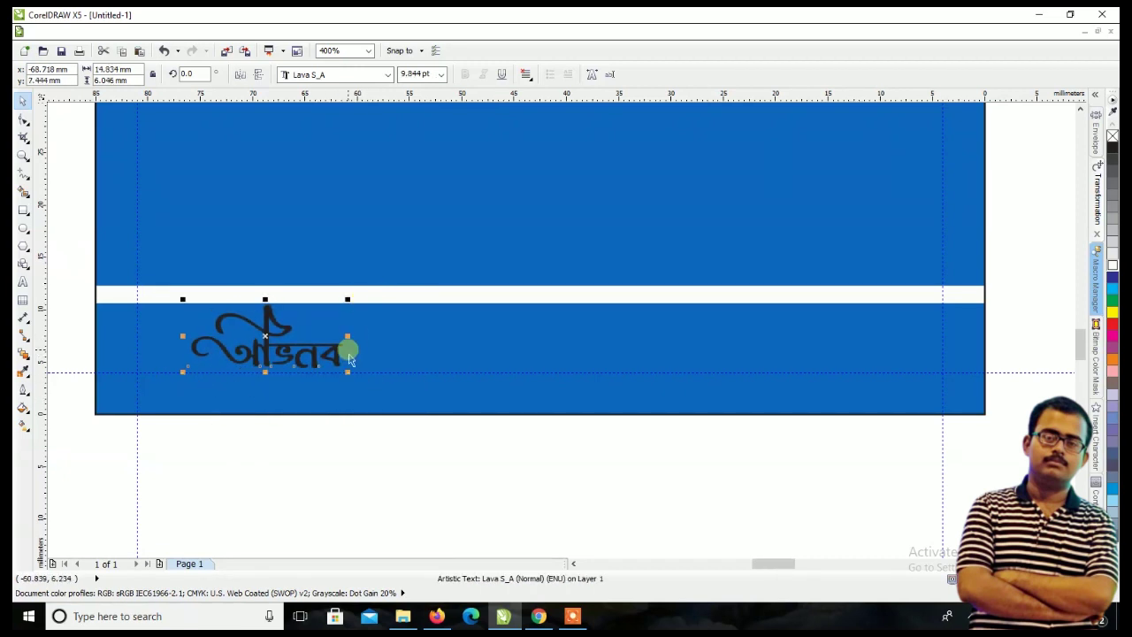
scroll(359, 359, "down", 1)
scroll(358, 359, "down", 2)
left_click_drag(919, 288, 395, 349)
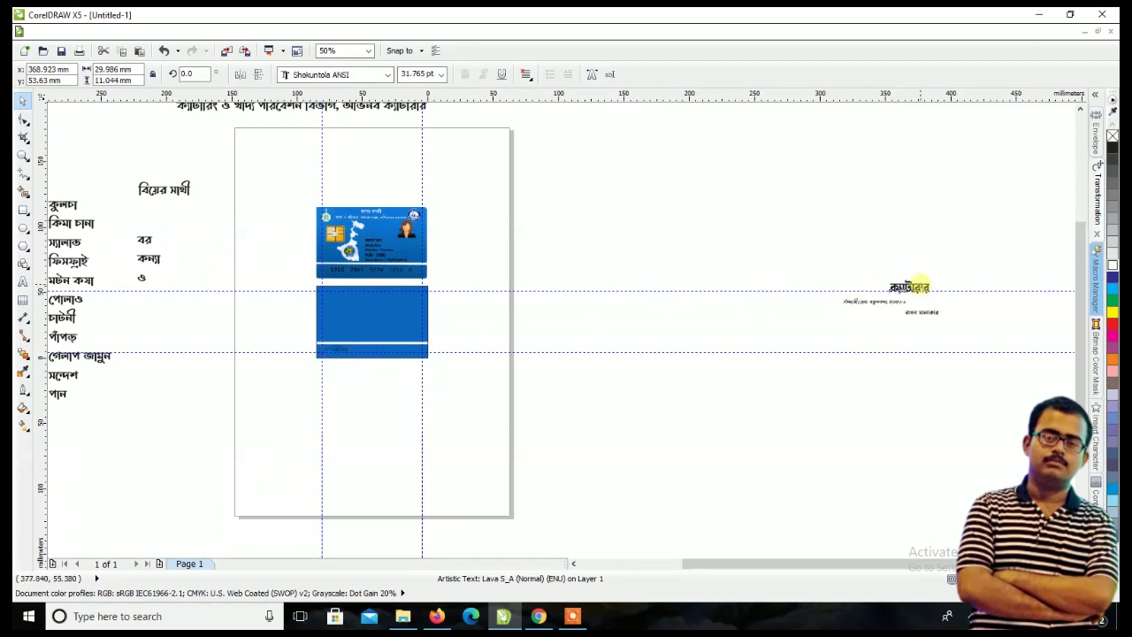
scroll(371, 351, "up", 3)
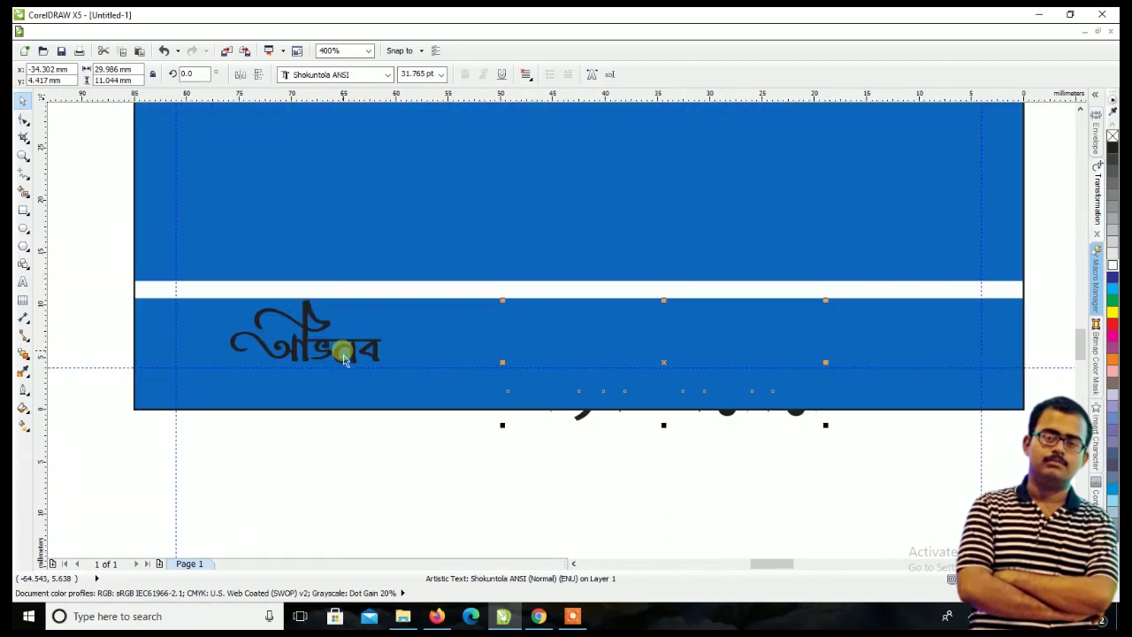
key("shift+Page_Up")
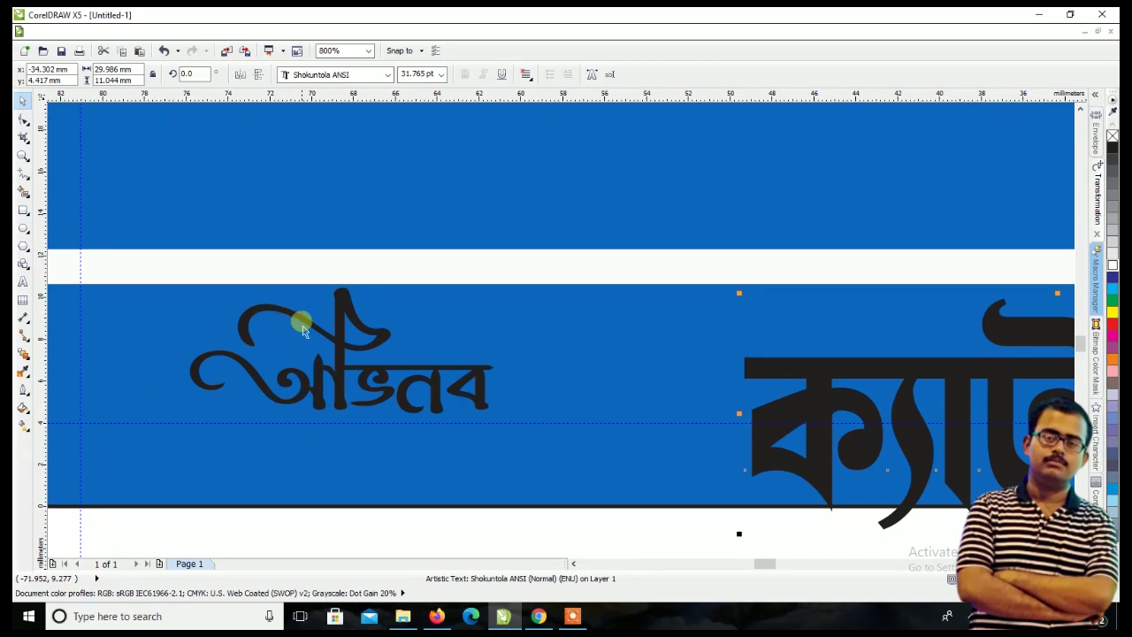
scroll(275, 288, "up", 1)
- Reposition and slightly enlarge অভিনব, then colour it white
left_click(330, 334)
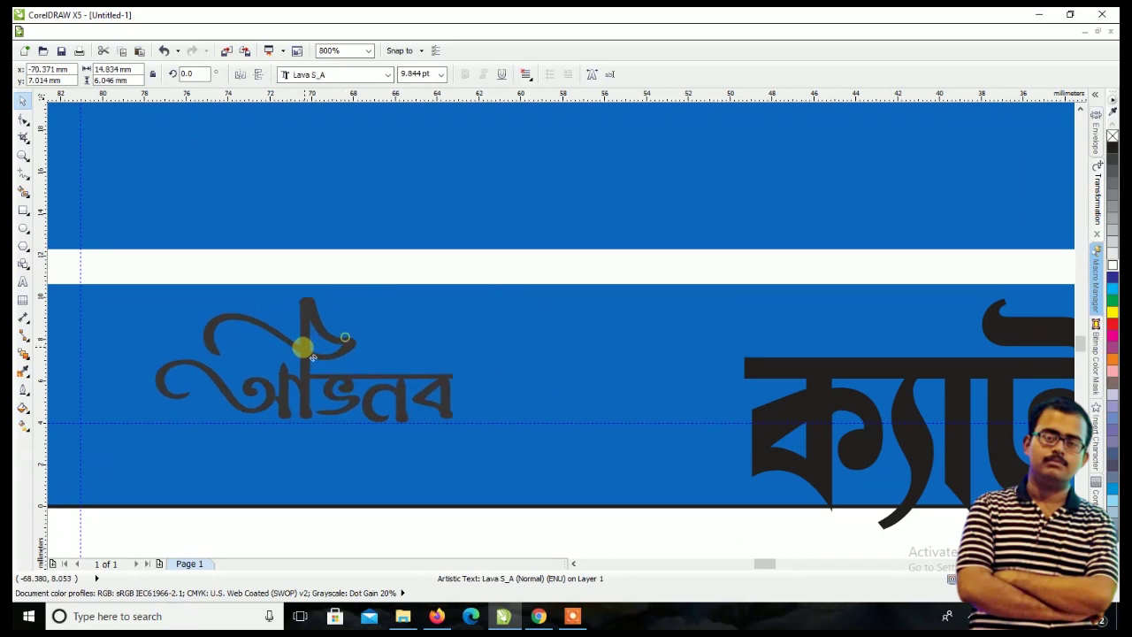
left_click_drag(318, 343, 247, 343)
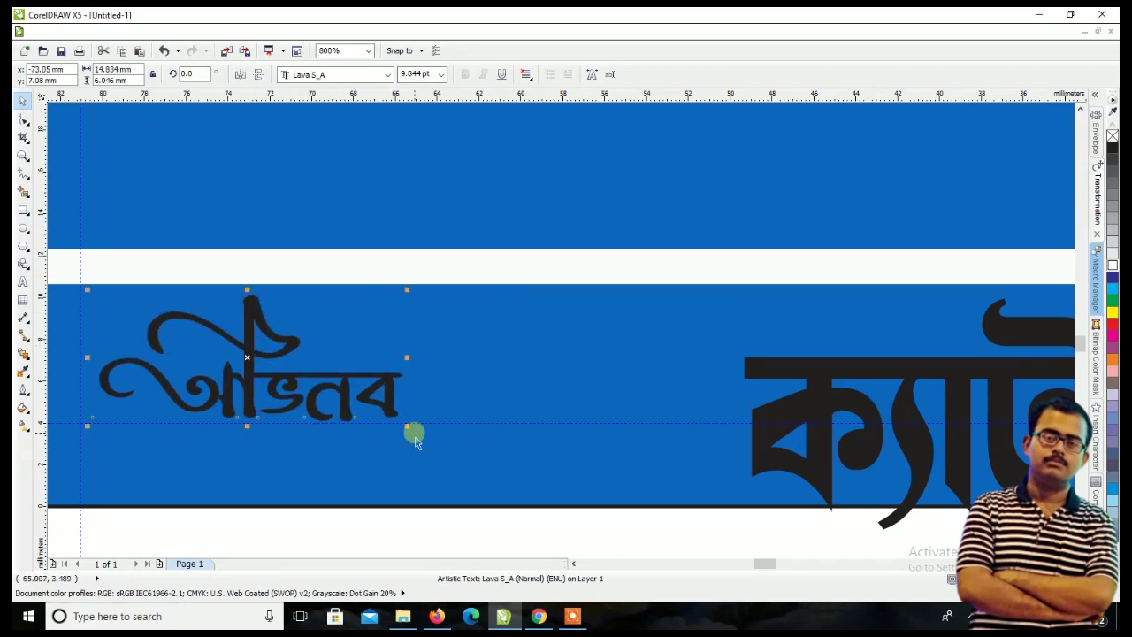
left_click_drag(407, 425, 469, 451)
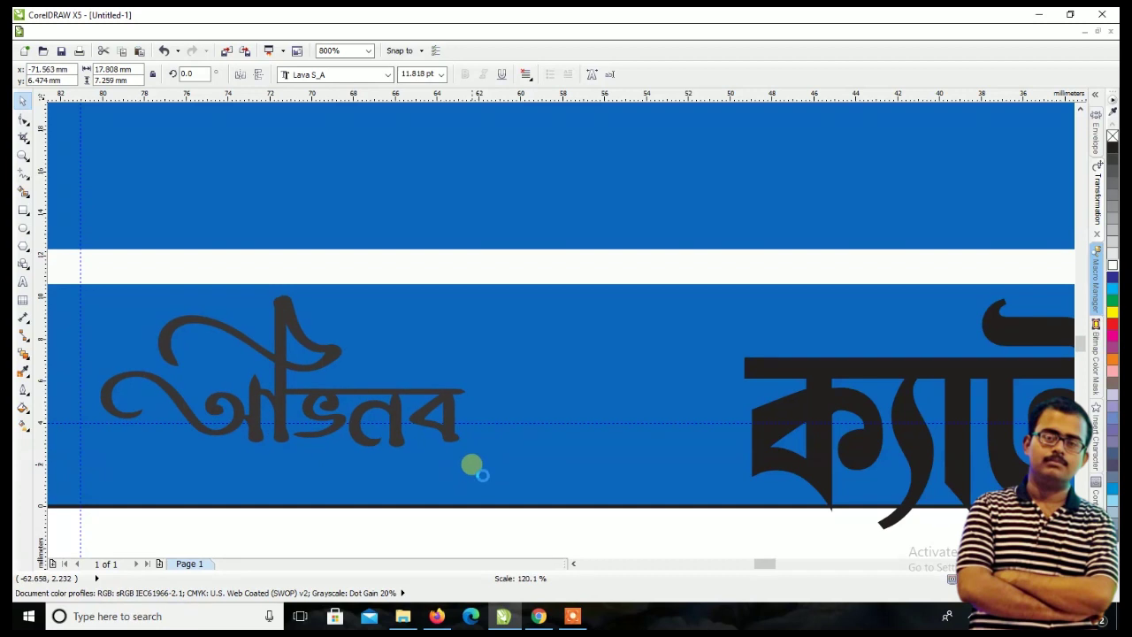
left_click_drag(435, 400, 425, 395)
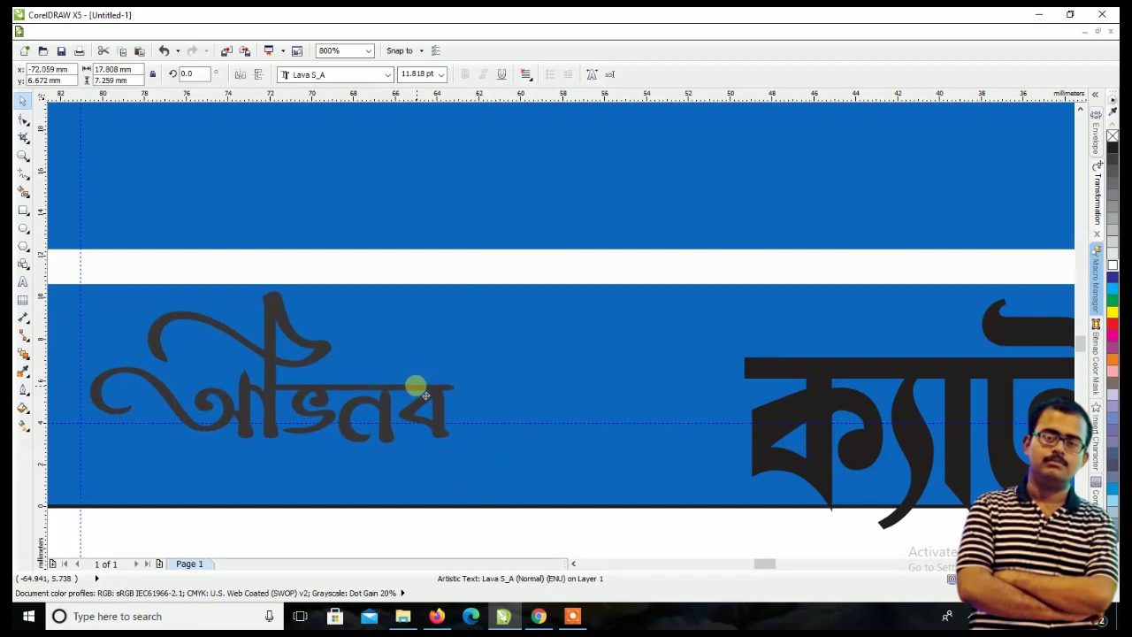
scroll(426, 396, "down", 1)
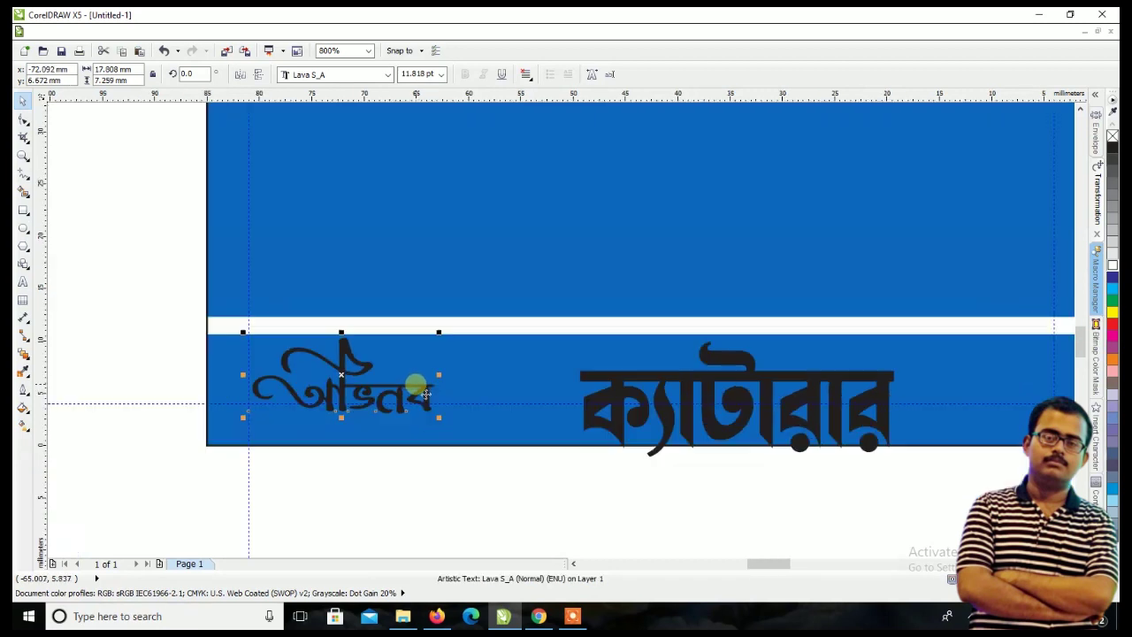
left_click(1111, 265)
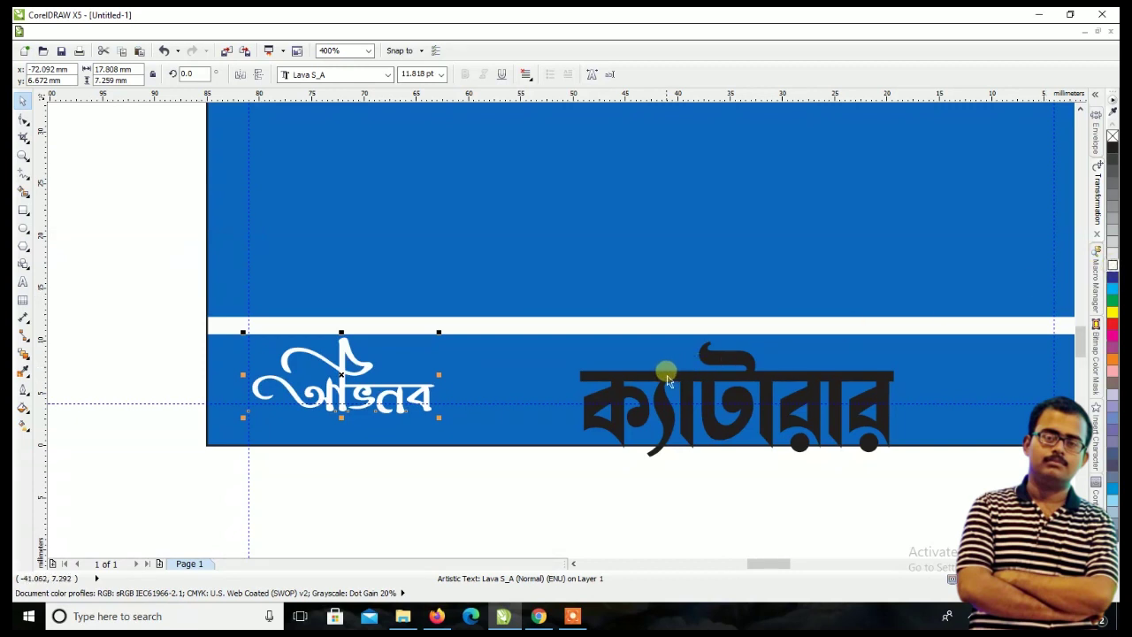
- Shrink ক্যাটারার, place it beside অভিনব and colour it white
left_click(667, 378)
left_click_drag(894, 335, 735, 428)
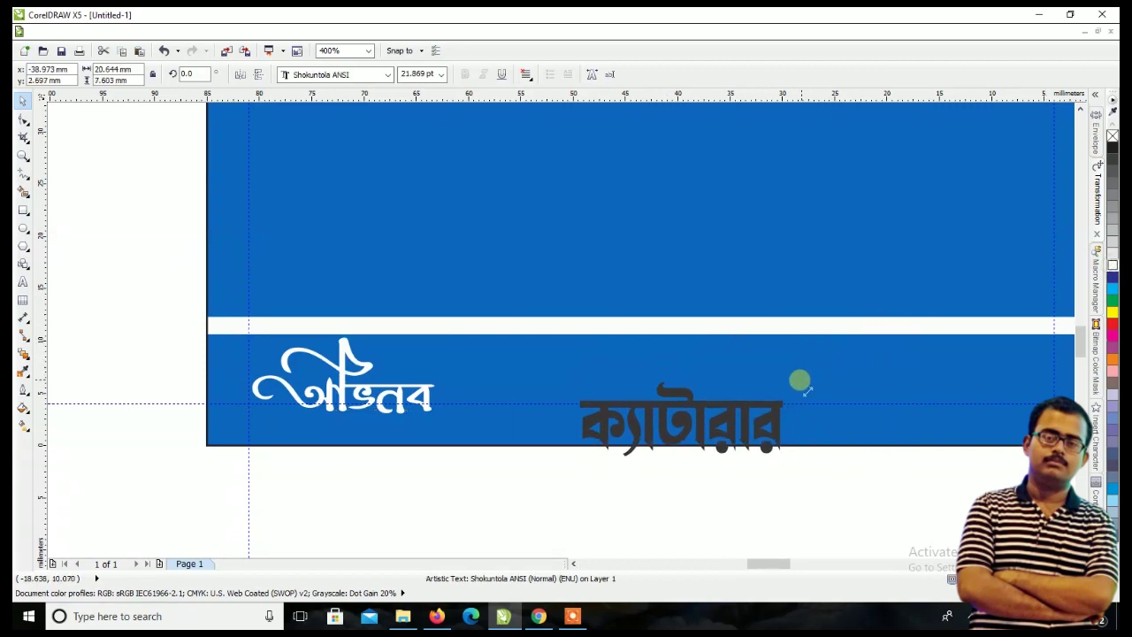
left_click_drag(734, 429, 560, 383)
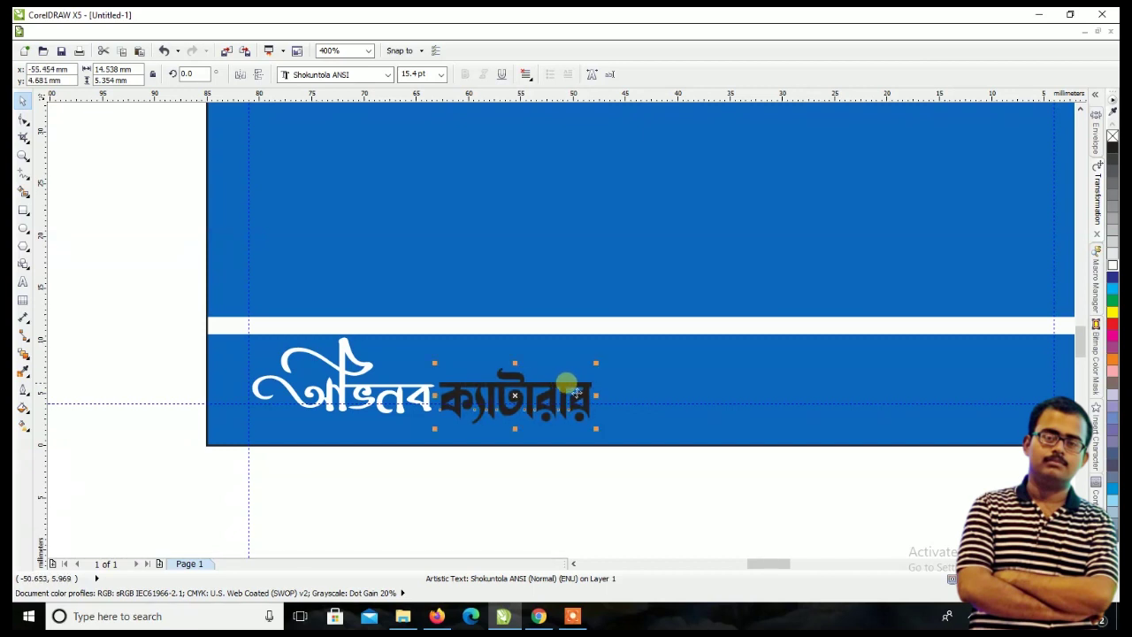
left_click(1112, 265)
scroll(436, 261, "down", 3)
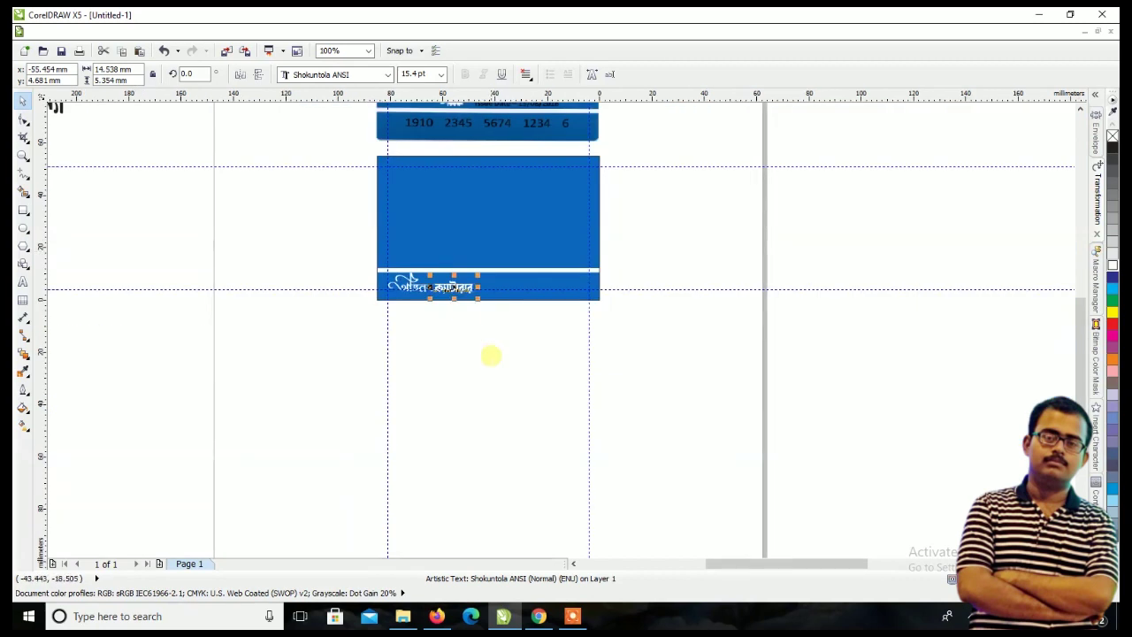
- Move the traced blue West Bengal map onto the ID card image
left_click(535, 320)
scroll(530, 318, "down", 1)
scroll(406, 279, "up", 3)
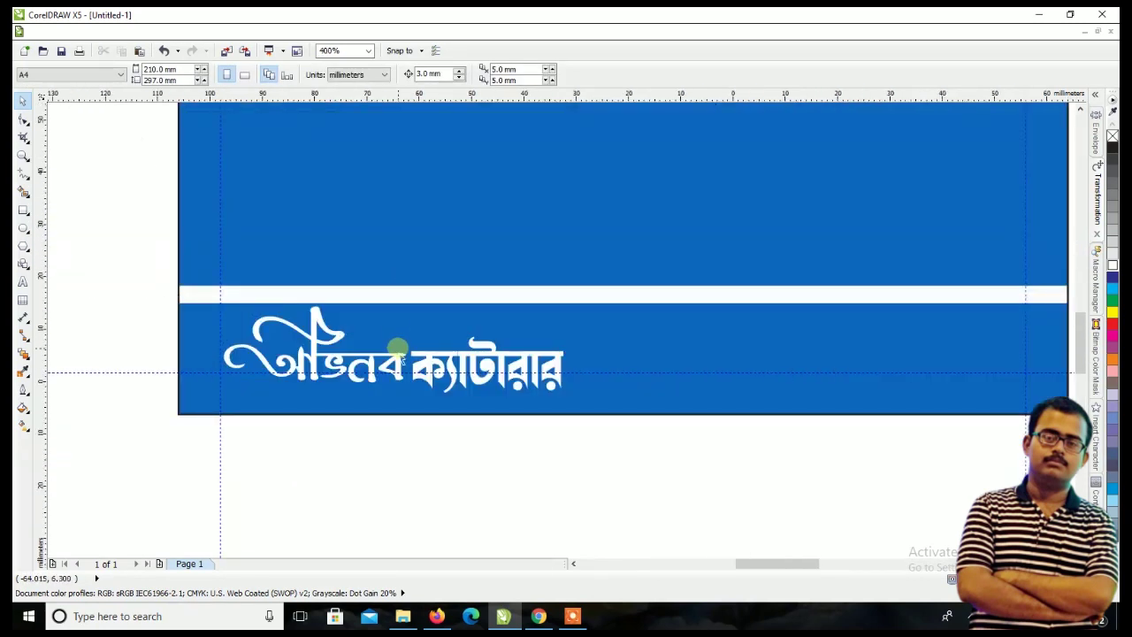
scroll(398, 336, "down", 2)
scroll(459, 319, "down", 1)
scroll(459, 285, "up", 1)
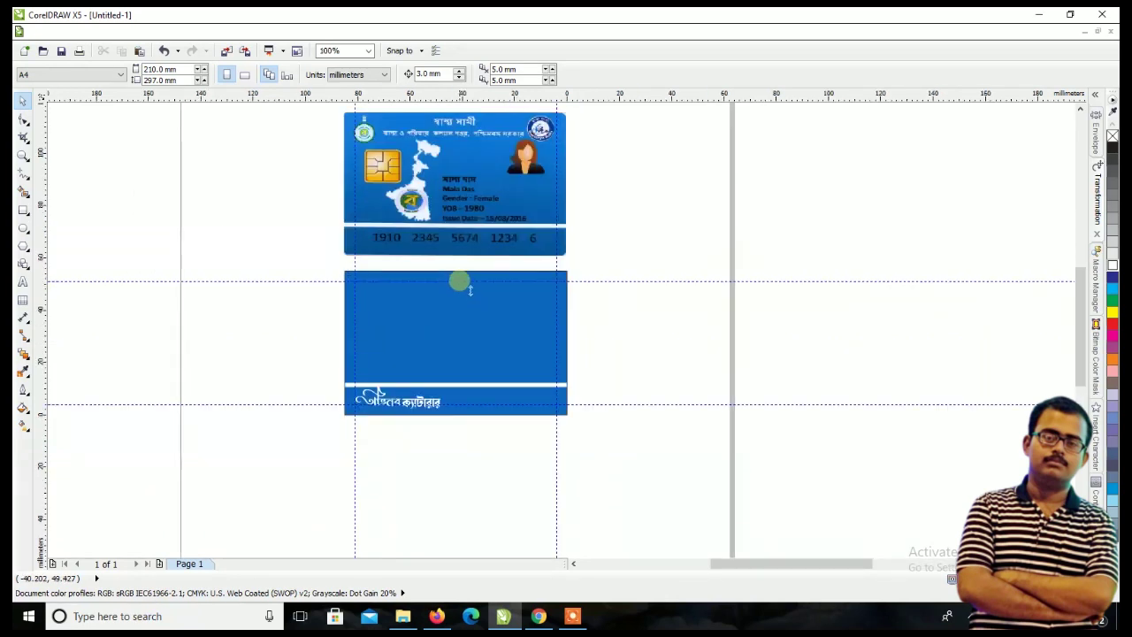
scroll(424, 352, "down", 2)
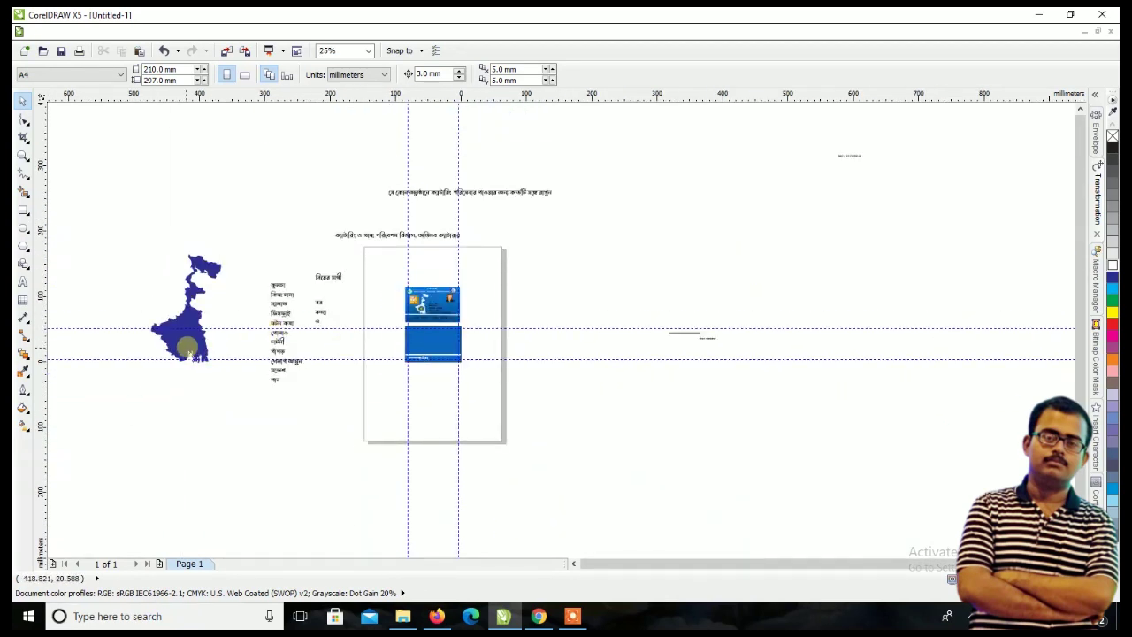
left_click_drag(187, 351, 391, 278)
scroll(392, 278, "up", 2)
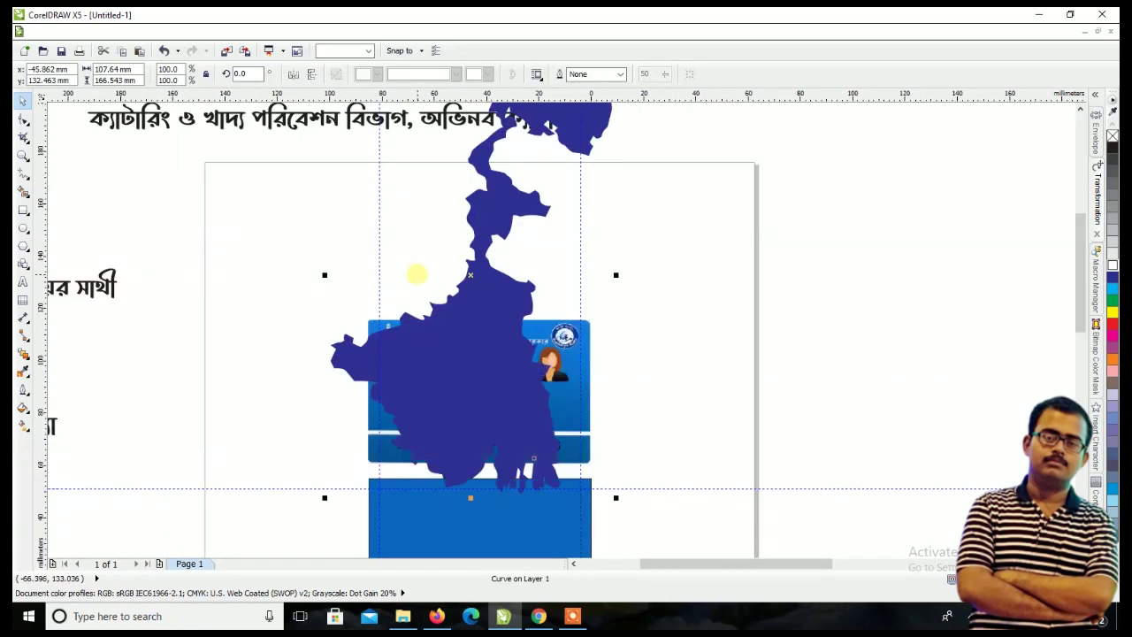
scroll(577, 300, "down", 1)
- Scale the map down to fit over the card's map and widen it slightly
mouse_move(601, 173)
left_mouse_down()
mouse_move(559, 259)
mouse_move(482, 484)
left_mouse_up()
scroll(559, 258, "up", 2)
mouse_move(495, 526)
left_mouse_down()
mouse_move(482, 447)
mouse_move(491, 483)
left_mouse_up()
scroll(482, 472, "up", 1)
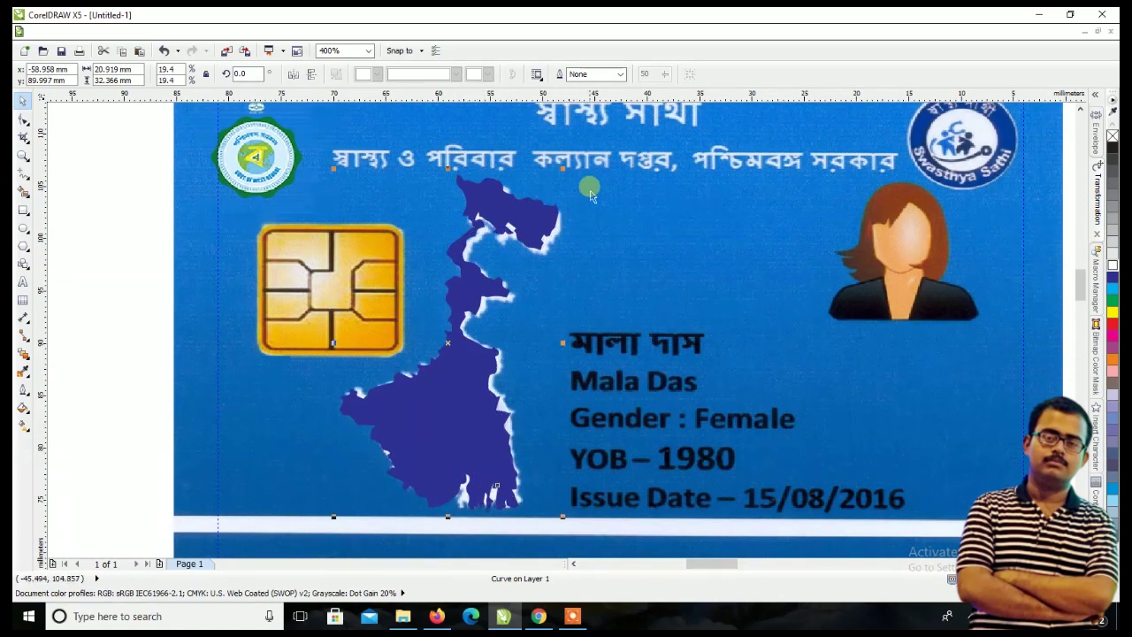
left_click_drag(570, 176, 579, 179)
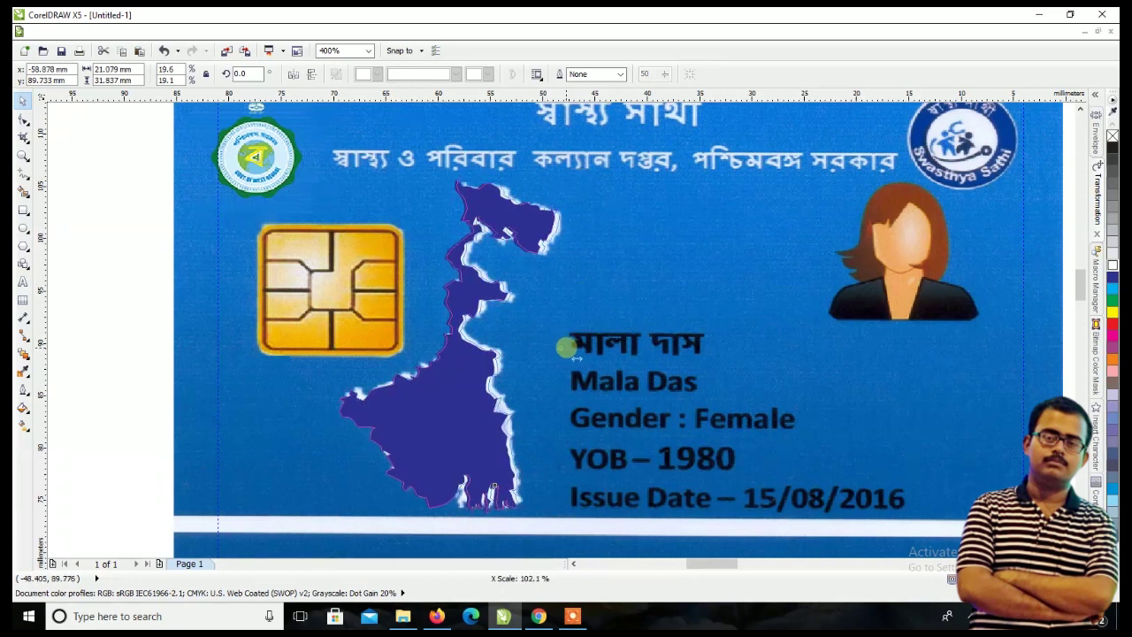
left_click_drag(559, 345, 570, 346)
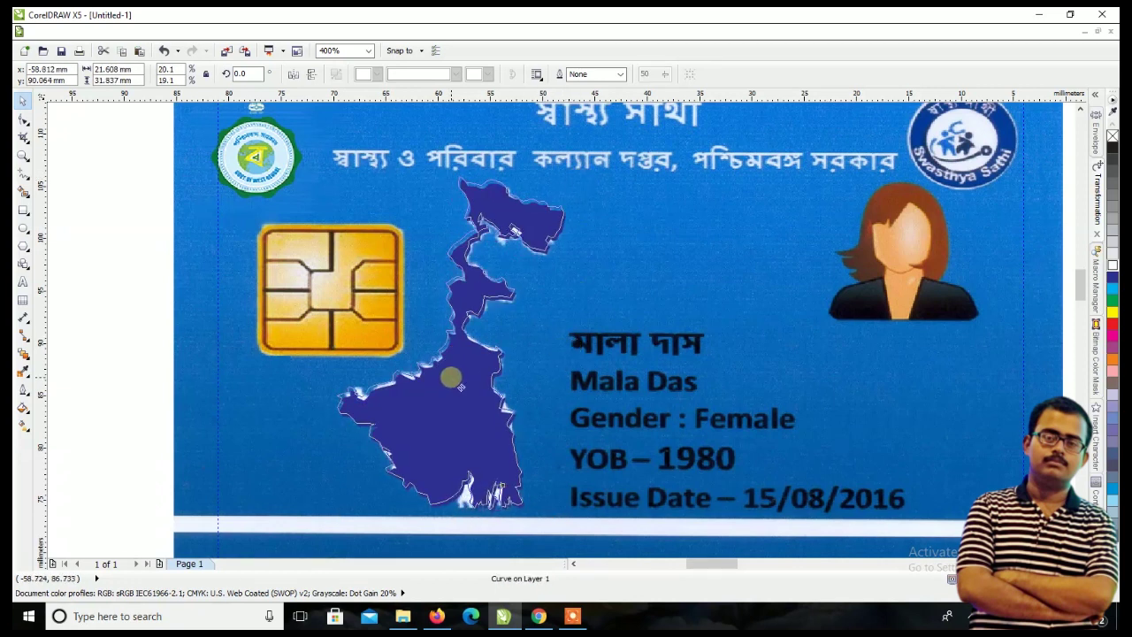
scroll(449, 292, "down", 2)
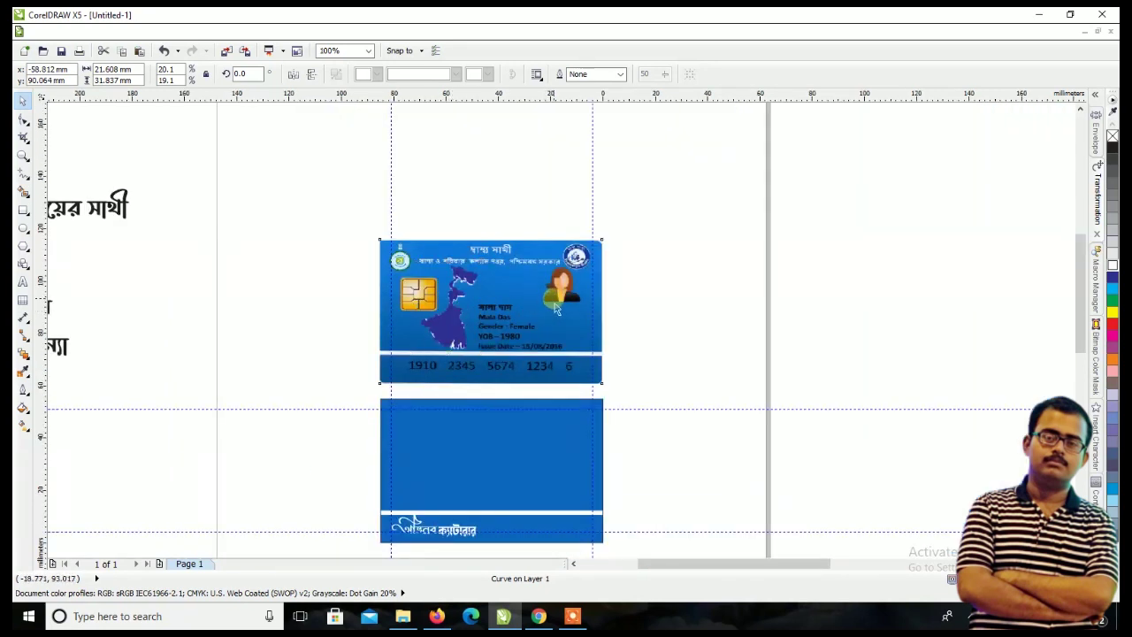
- Centre the card image over the lower card and move the map onto its map area
left_click(499, 324)
key("p")
left_click_drag(433, 322, 451, 508)
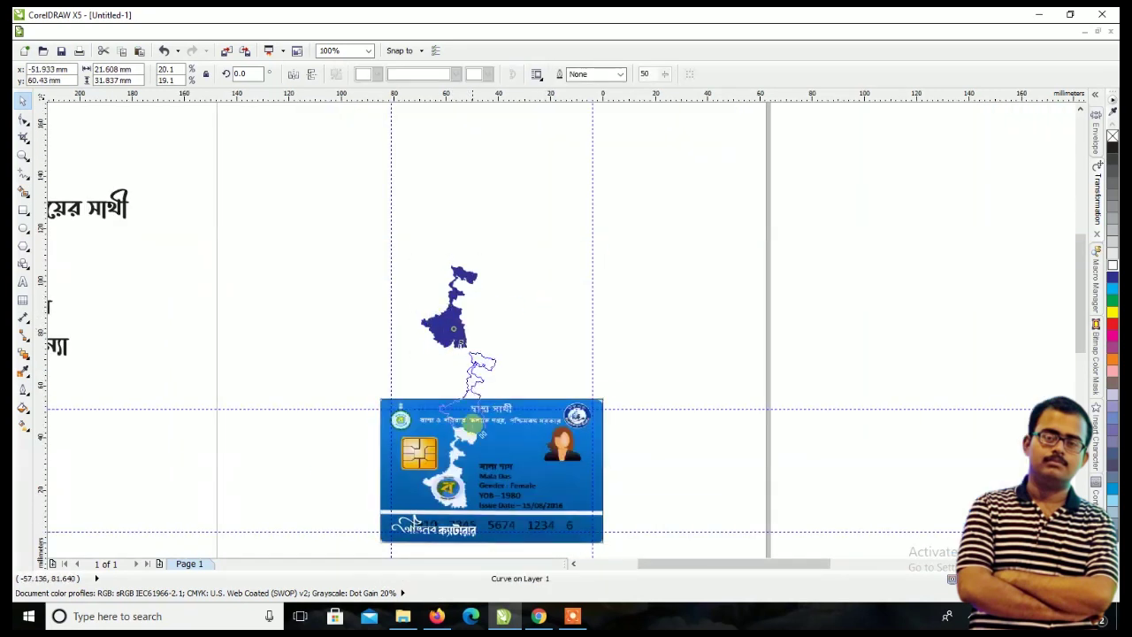
scroll(451, 509, "up", 2)
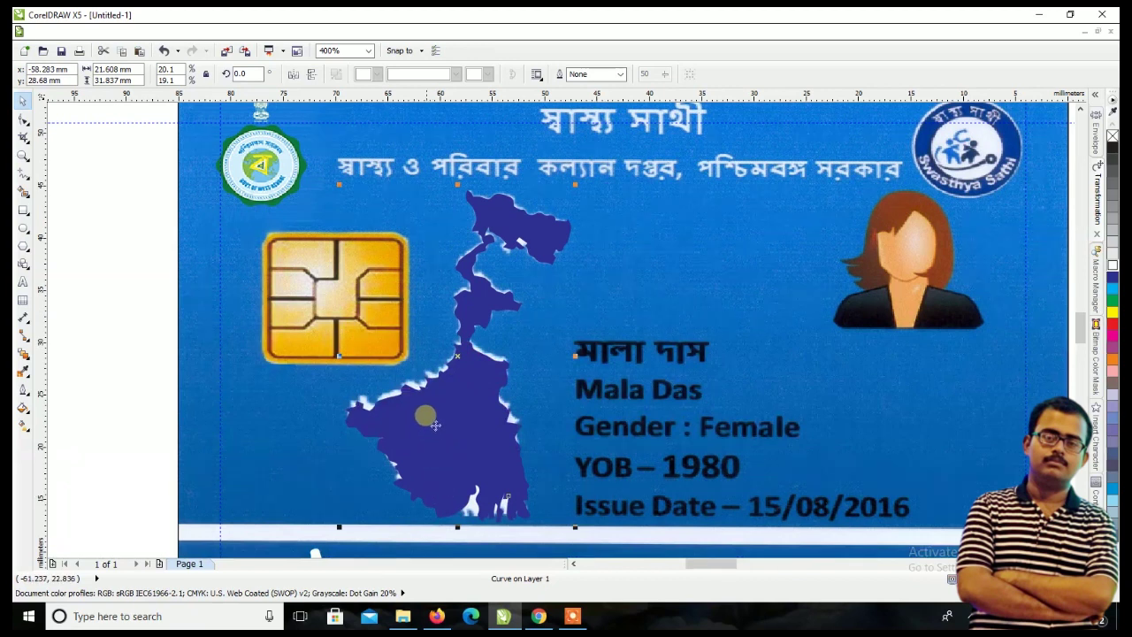
scroll(424, 414, "up", 1)
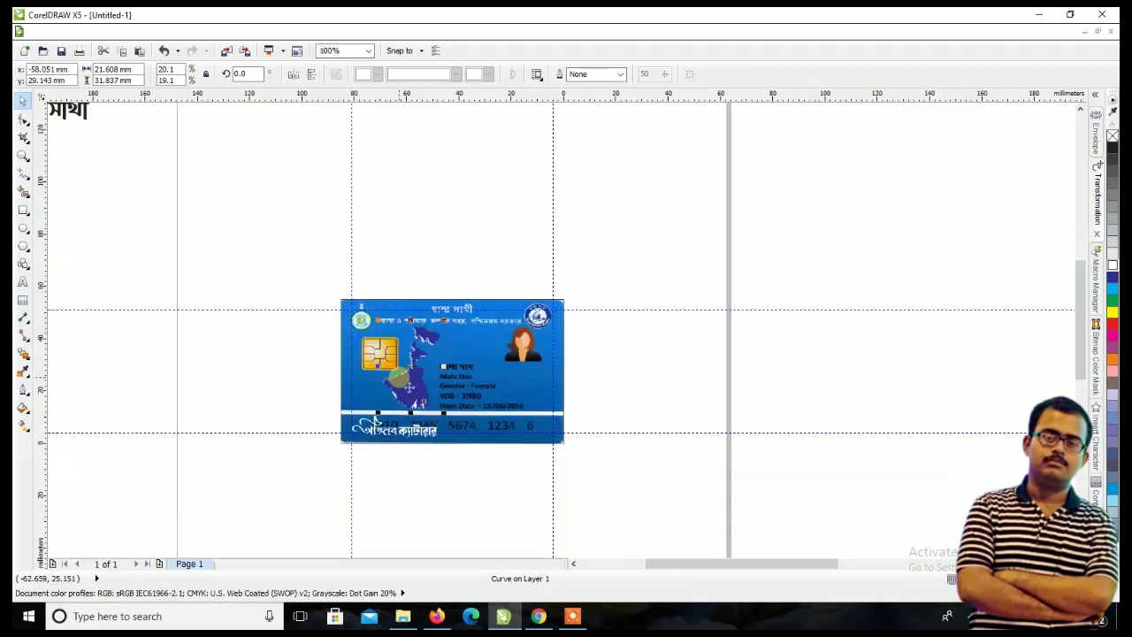
scroll(381, 416, "down", 3)
left_click(476, 380)
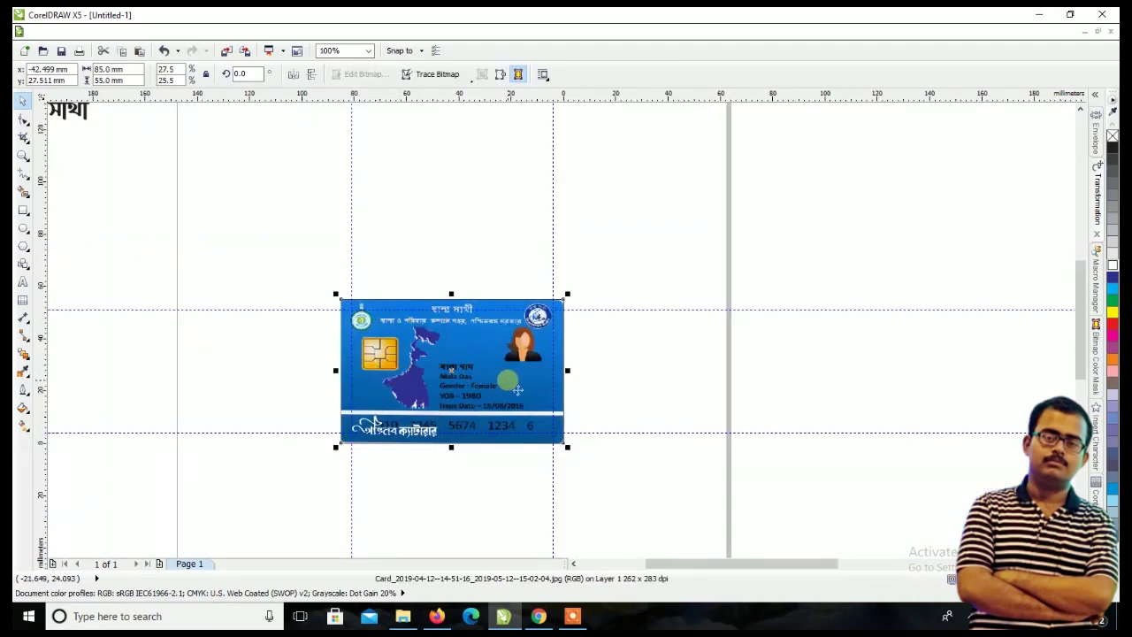
- Move the card image aside and fill the West Bengal map white
scroll(475, 380, "down", 1)
left_click_drag(478, 376, 619, 260)
scroll(493, 387, "up", 2)
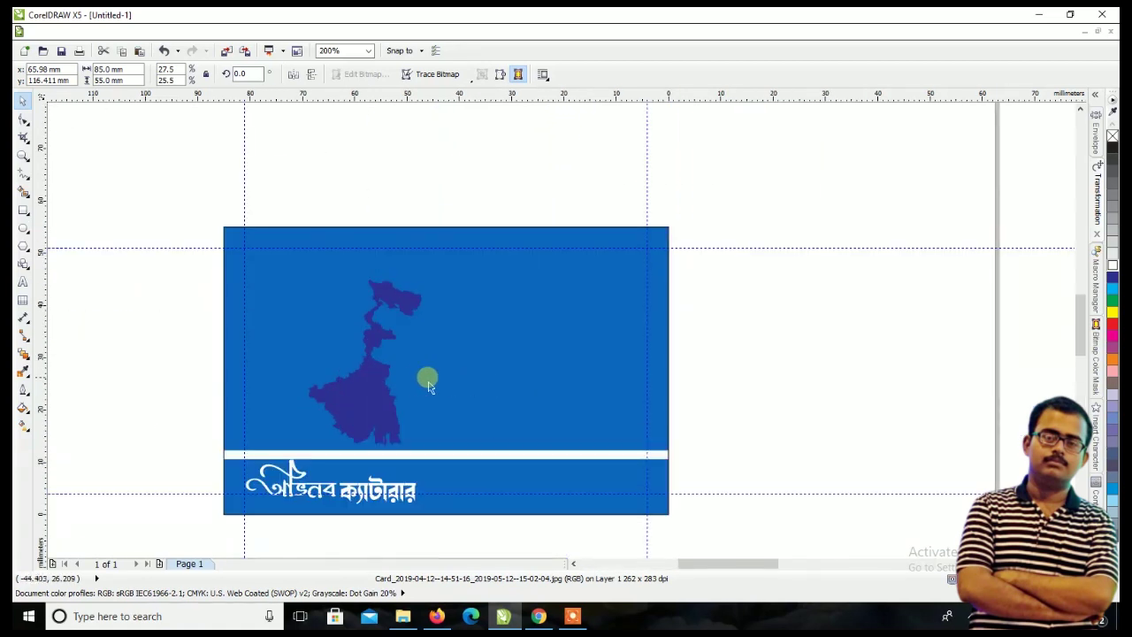
left_click(367, 382)
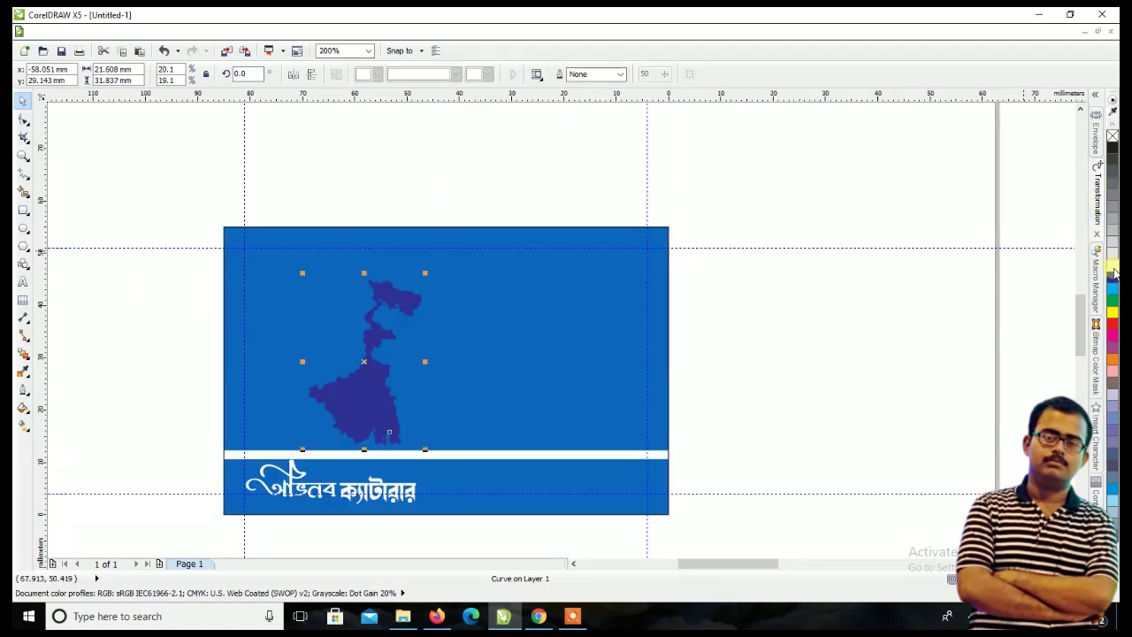
left_click(1112, 269)
left_click(778, 349)
- Place the ID card image just above the blue card back and zoom out
scroll(371, 347, "down", 1)
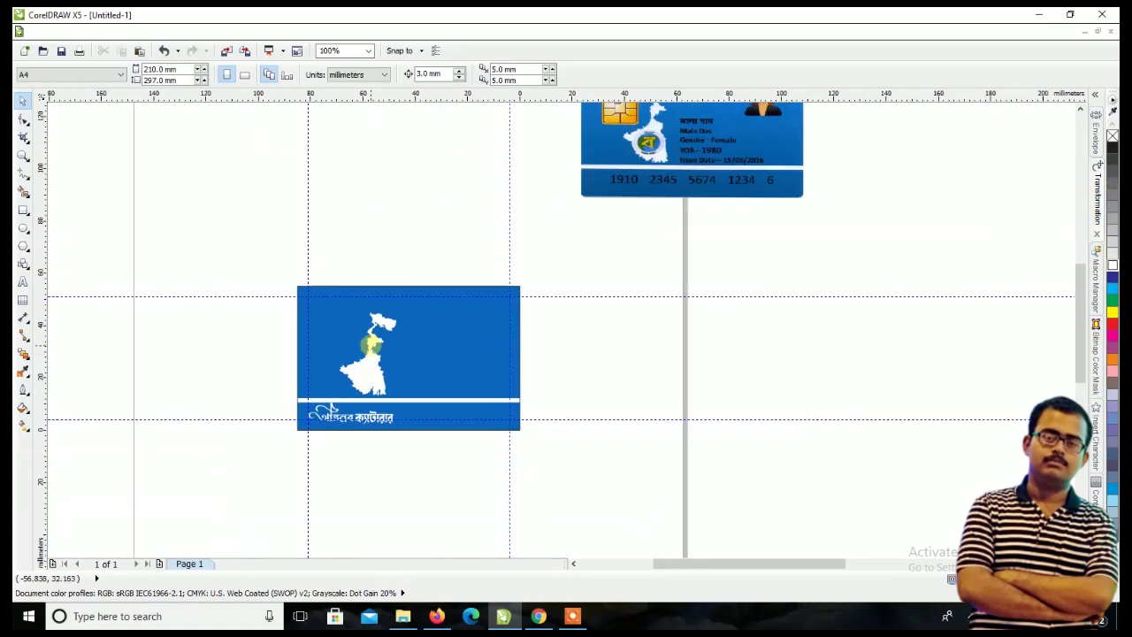
scroll(371, 346, "down", 1)
scroll(534, 218, "up", 1)
scroll(488, 270, "down", 1)
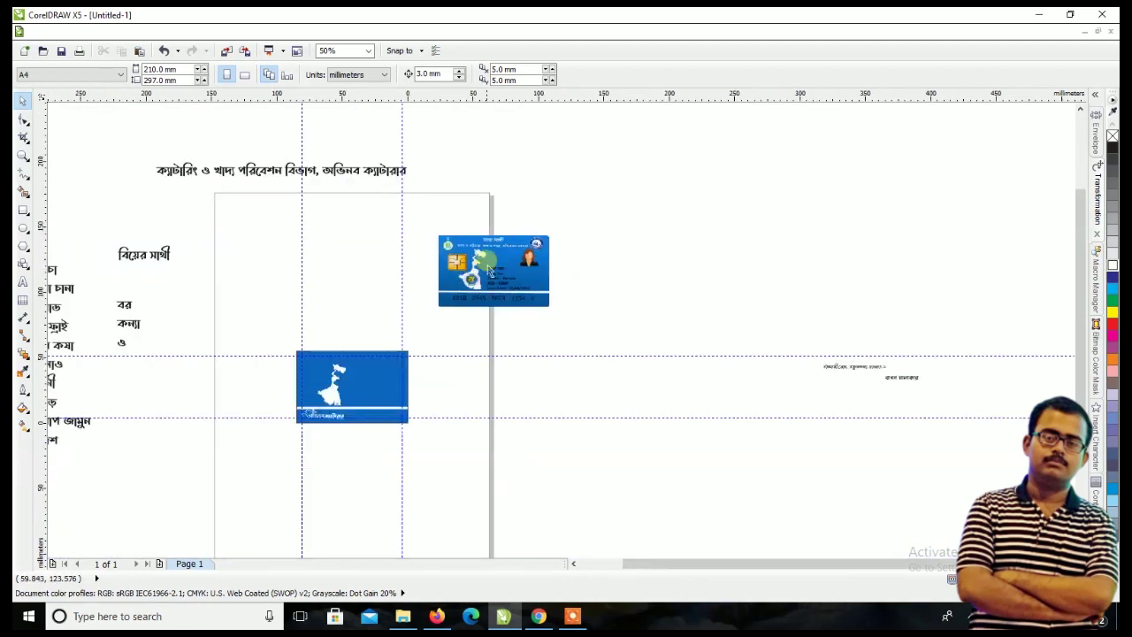
left_click_drag(508, 281, 375, 328)
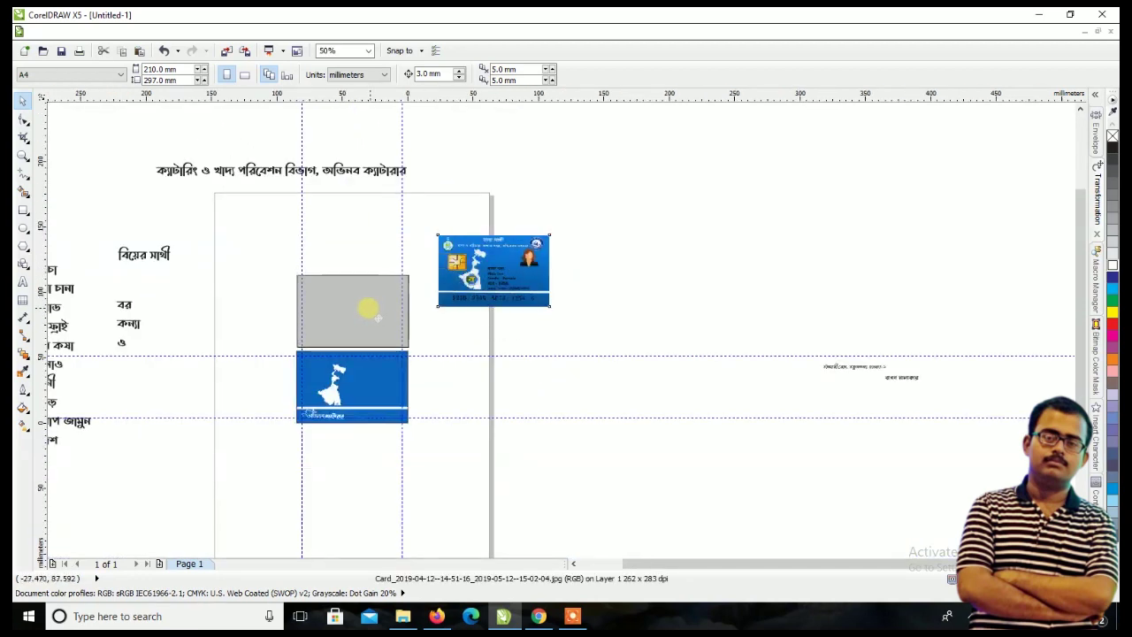
scroll(367, 323, "up", 1)
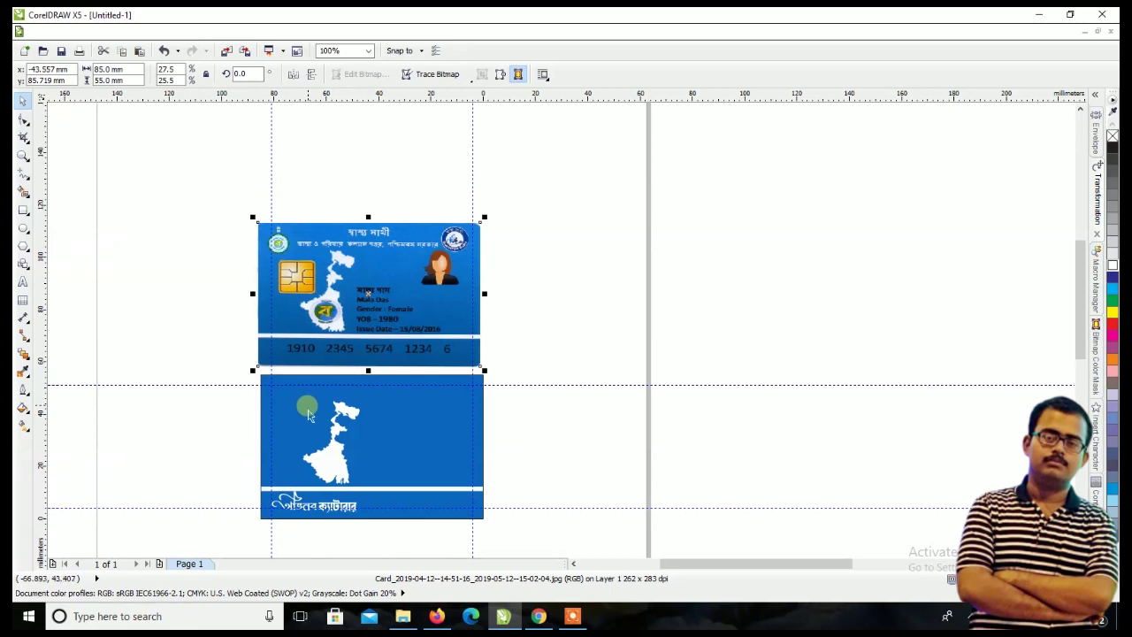
scroll(283, 425, "up", 1)
left_click(783, 429)
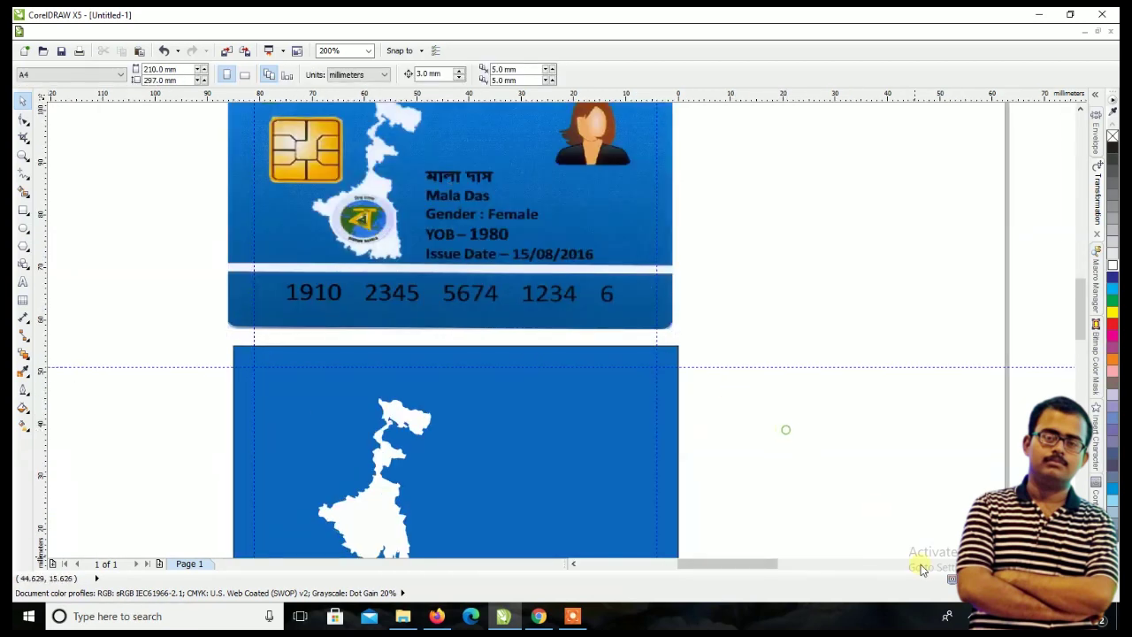
left_click(966, 616)
left_click(859, 463)
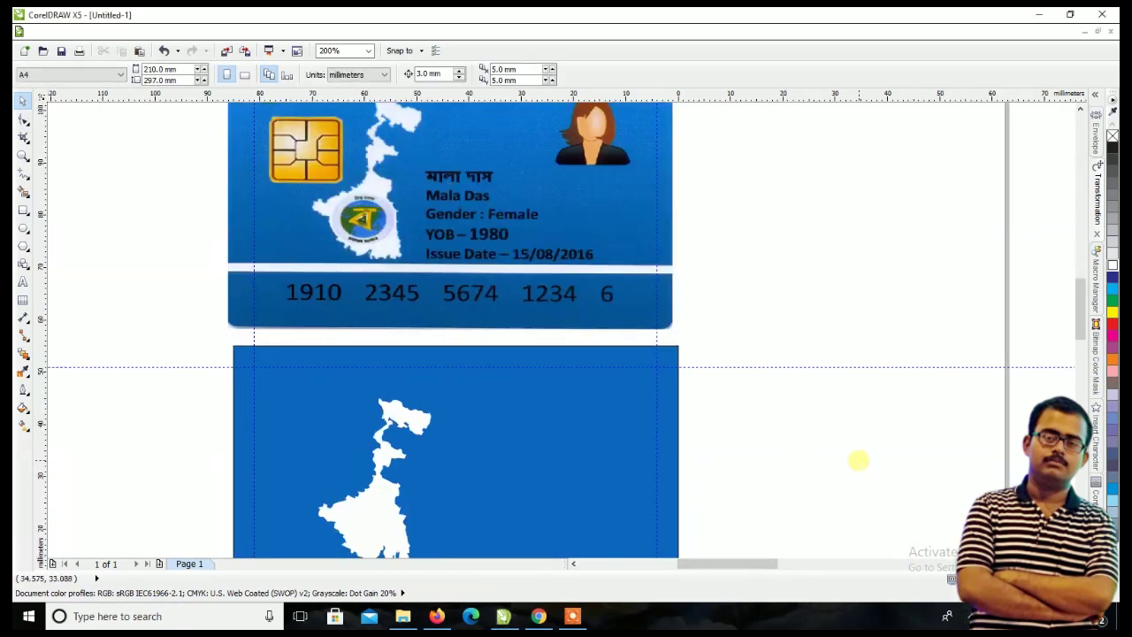
key("F3")
scroll(462, 379, "down", 1)
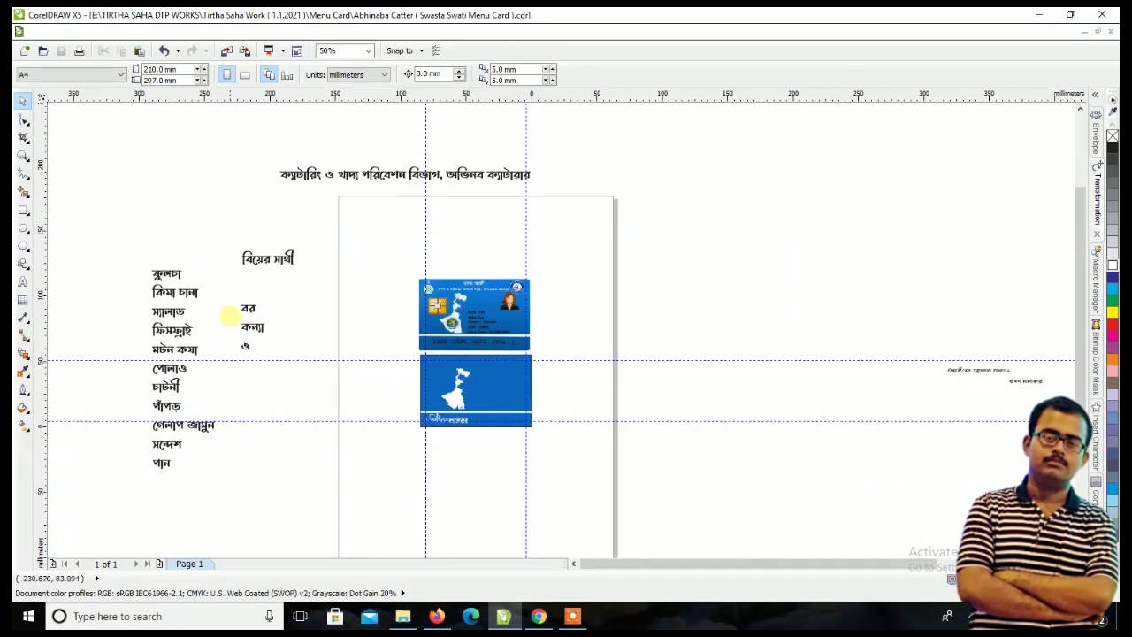
- Move the বিয়ের সাথী title onto the blue card, make it white, and nudge the map lower
left_click_drag(267, 258, 488, 364)
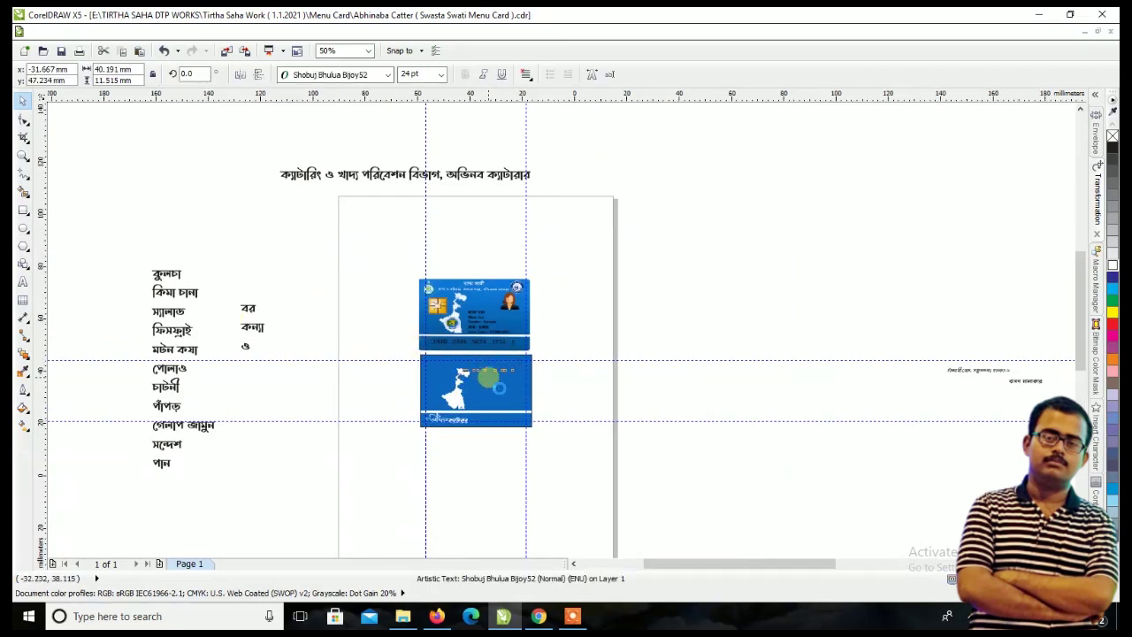
scroll(488, 377, "up", 3)
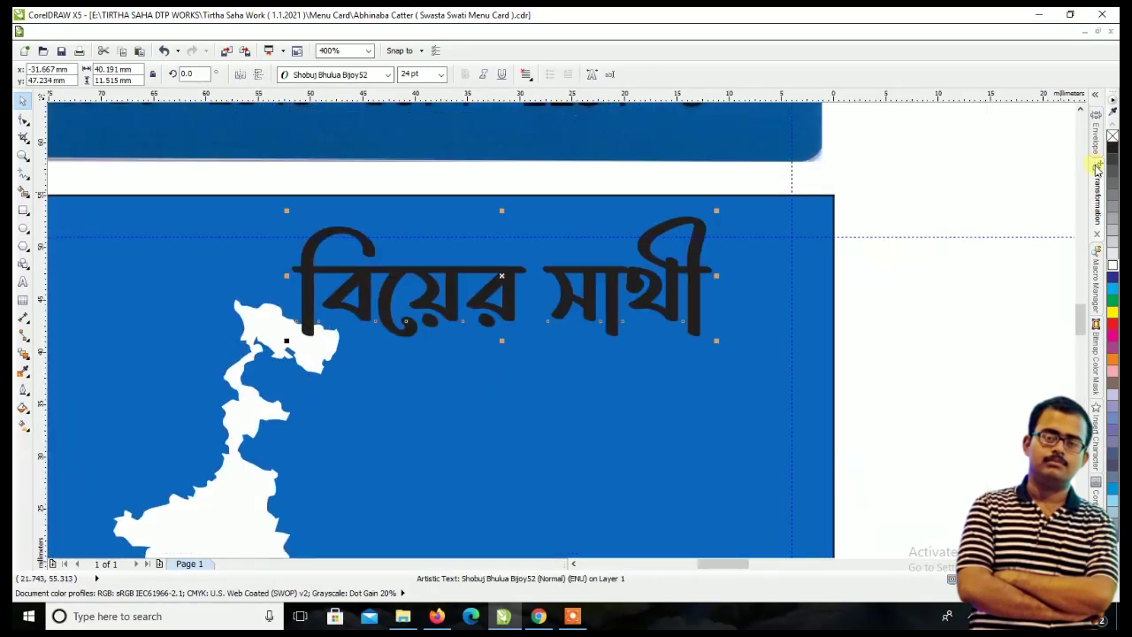
left_click(1112, 267)
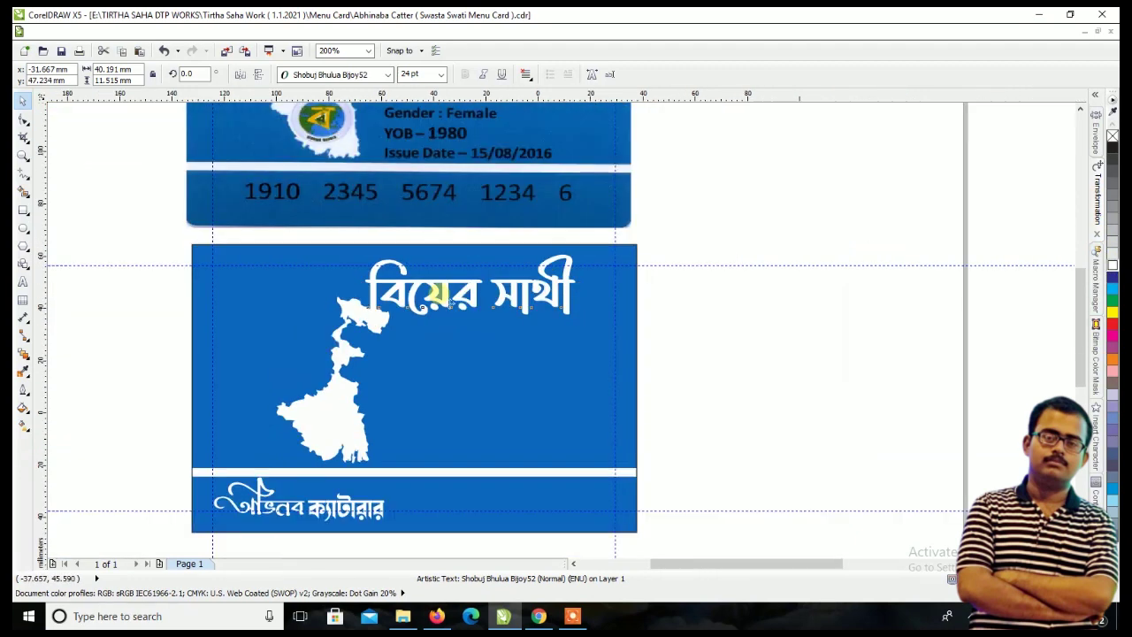
scroll(404, 348, "down", 2)
scroll(404, 348, "up", 1)
left_click(430, 328)
scroll(468, 274, "up", 1)
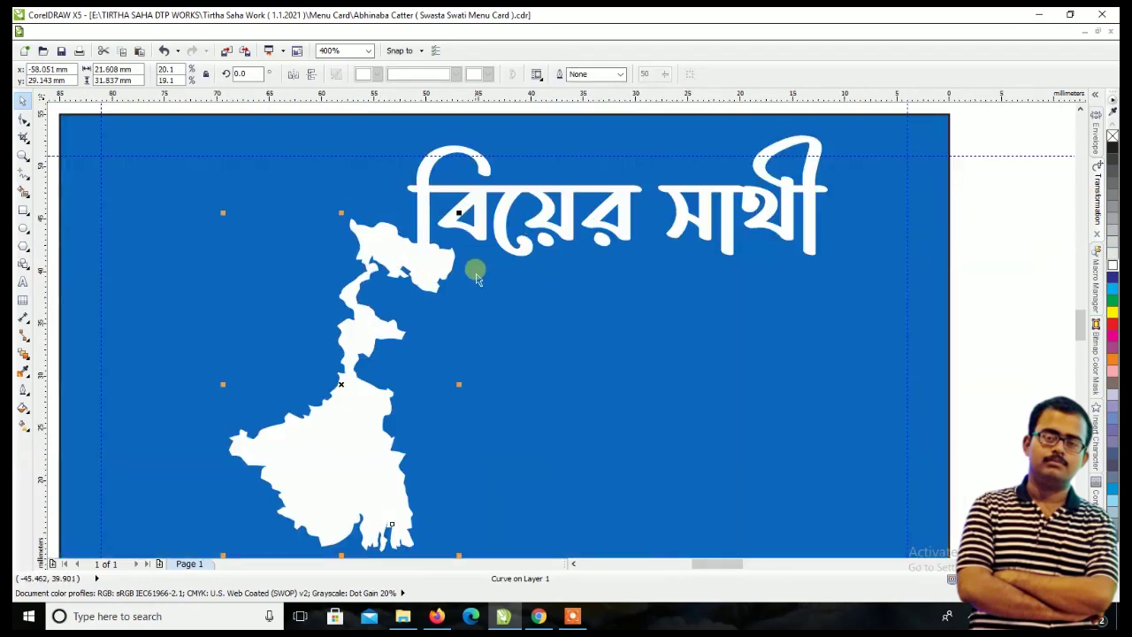
left_click_drag(458, 214, 456, 229)
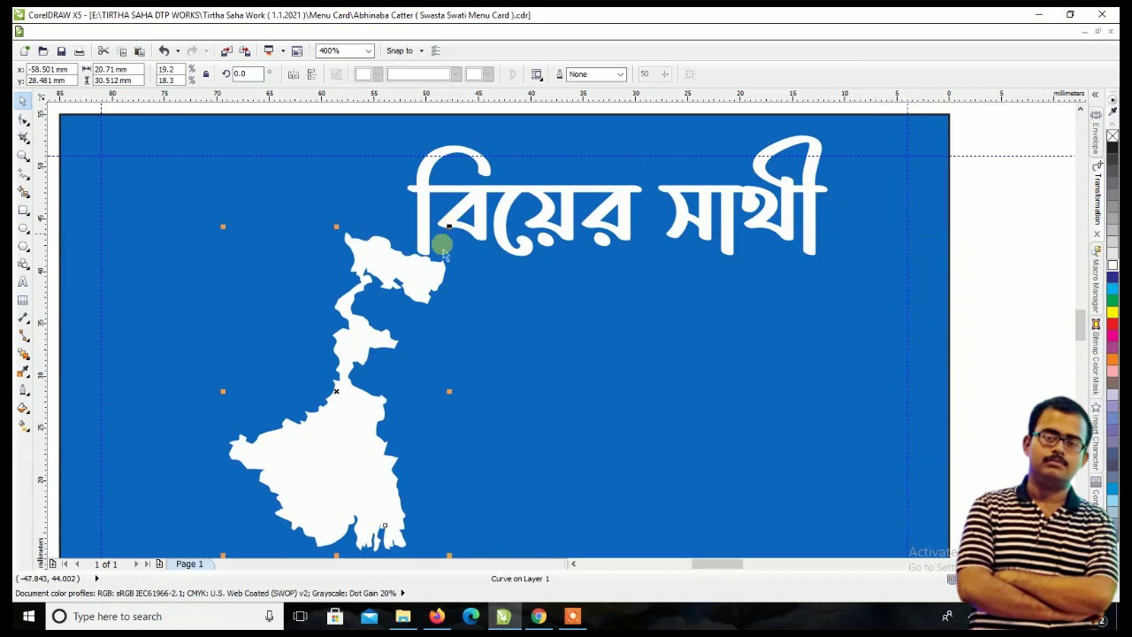
scroll(451, 234, "down", 2)
scroll(458, 259, "up", 2)
- Set the title to 14 pt and centre it horizontally on the blue card
left_click(460, 260)
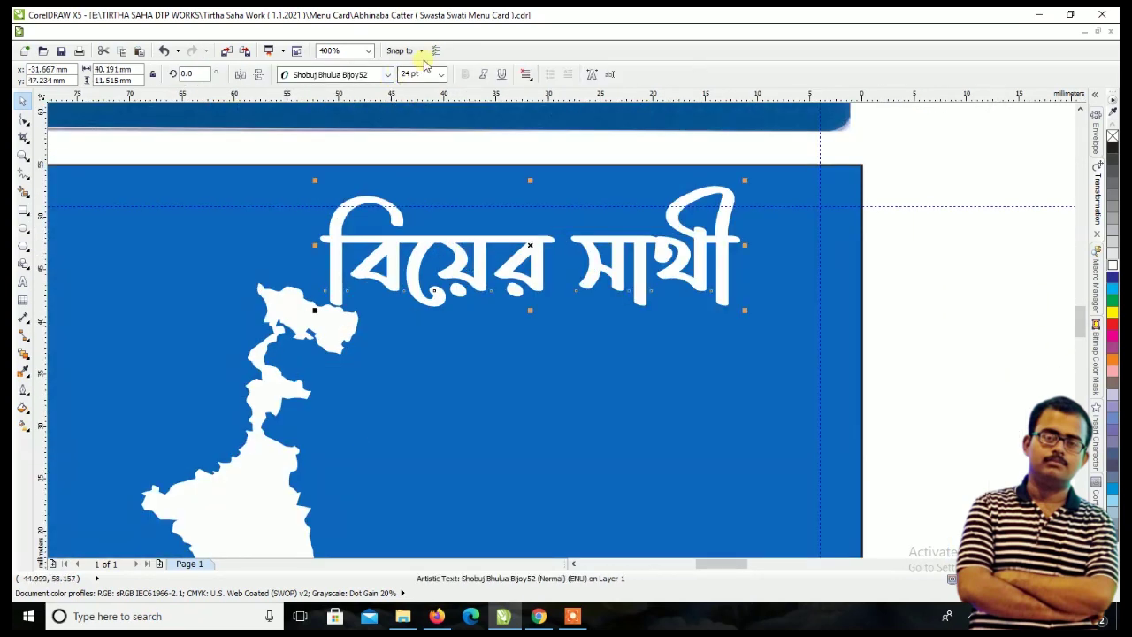
type("14")
key("Return")
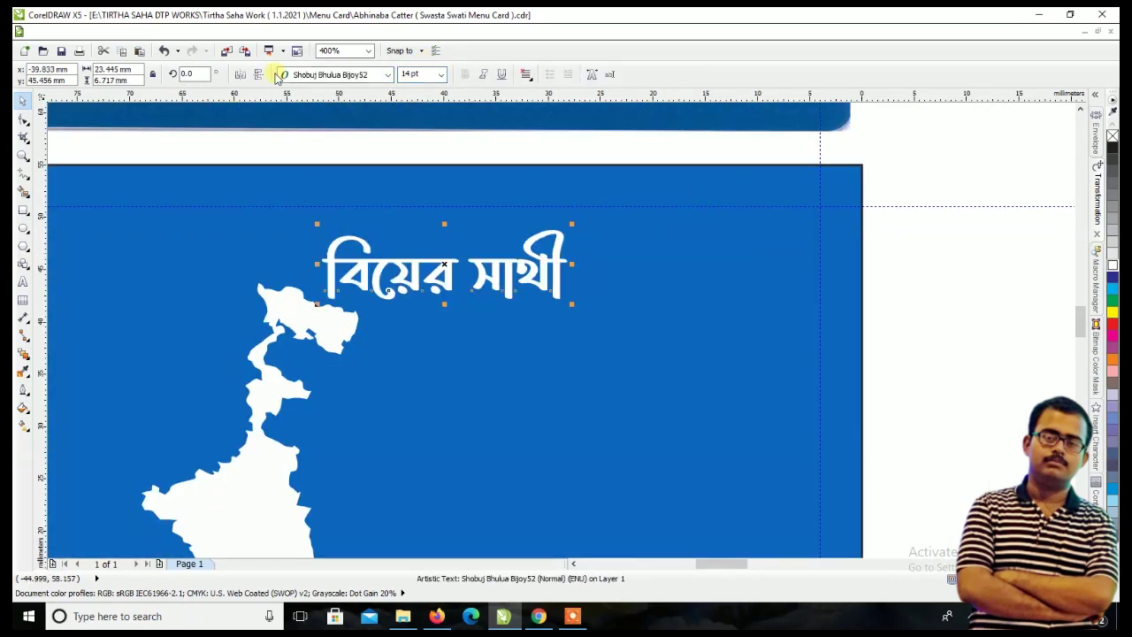
left_click_drag(498, 263, 491, 216)
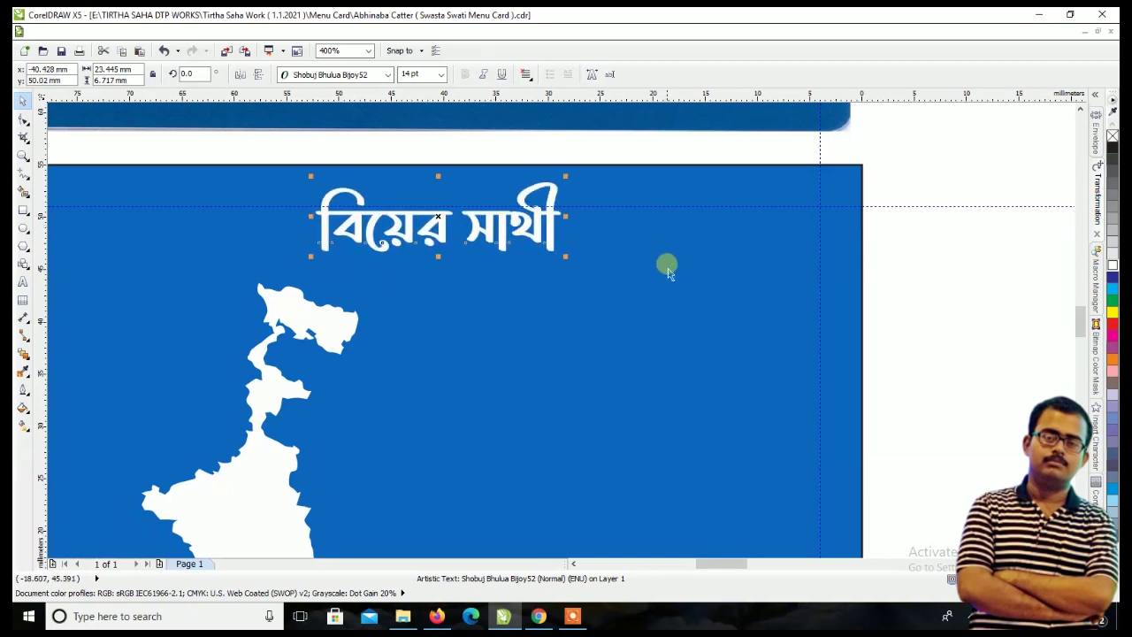
left_click(640, 250, "shift")
left_click(554, 73)
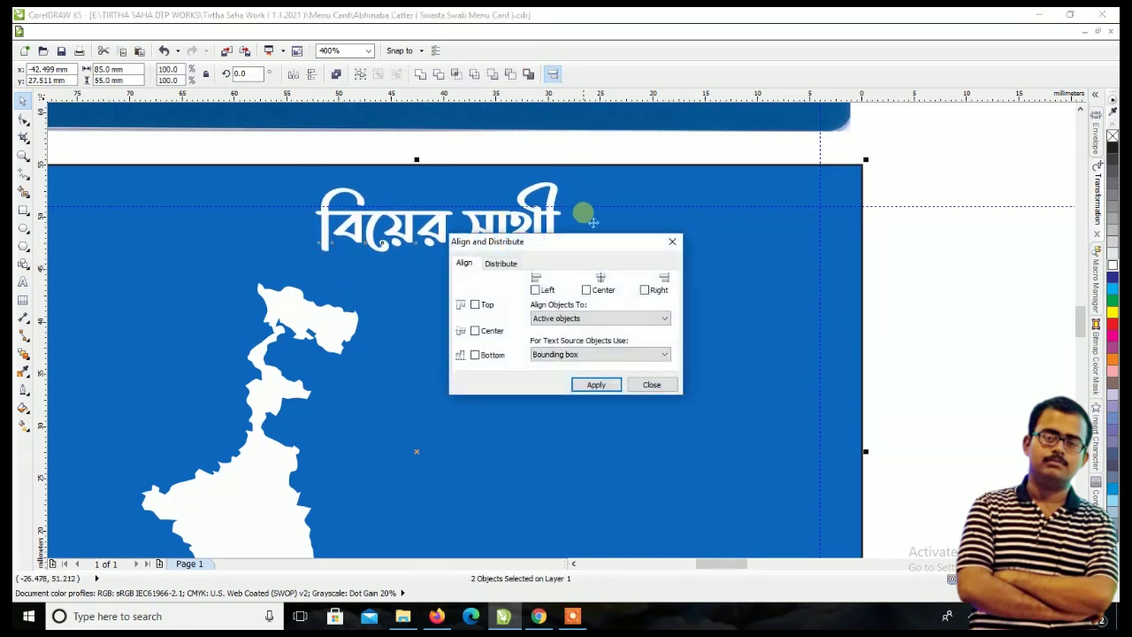
left_click(614, 387)
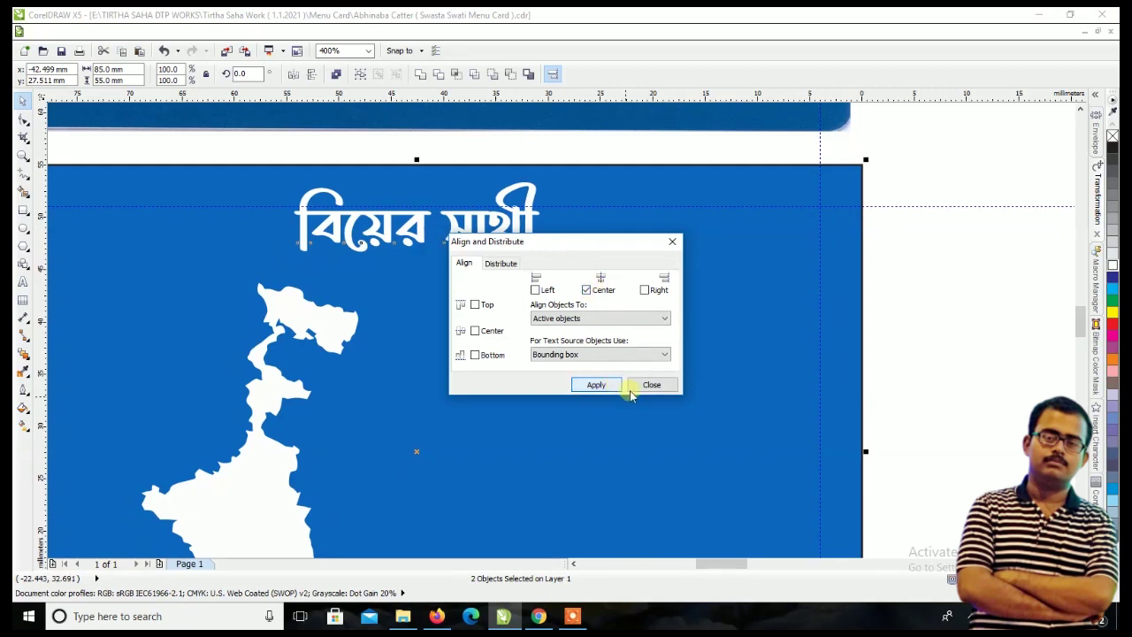
key("F3")
left_click(775, 303)
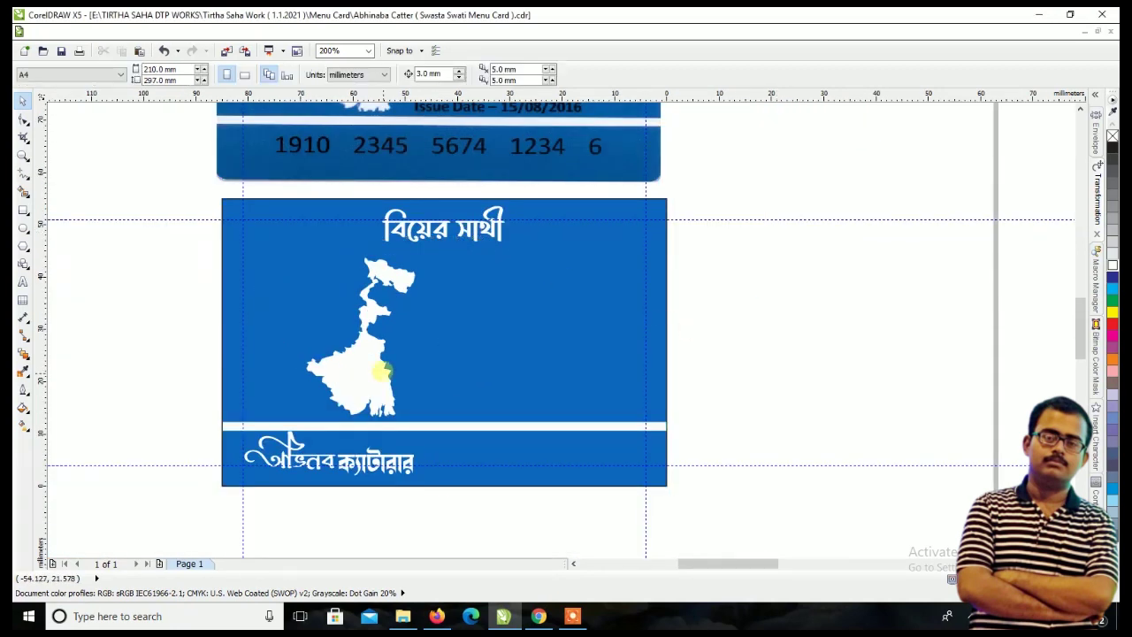
- Shift the map slightly left and move the top heading line down toward the cards
left_click(383, 406)
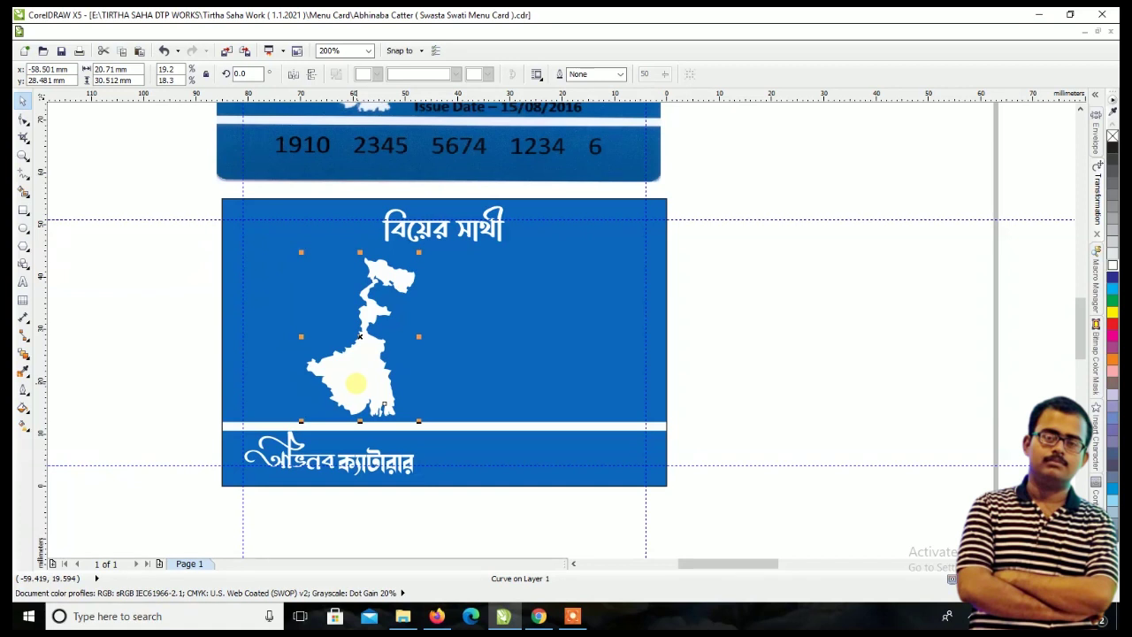
left_click_drag(382, 405, 376, 405)
scroll(355, 382, "down", 1)
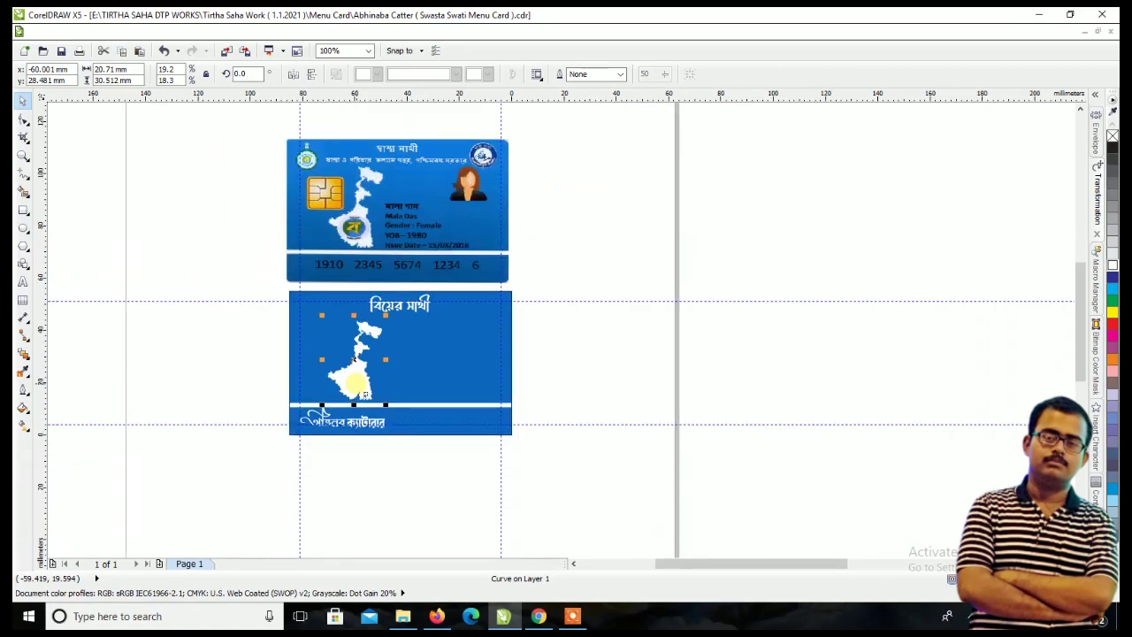
left_click(644, 371)
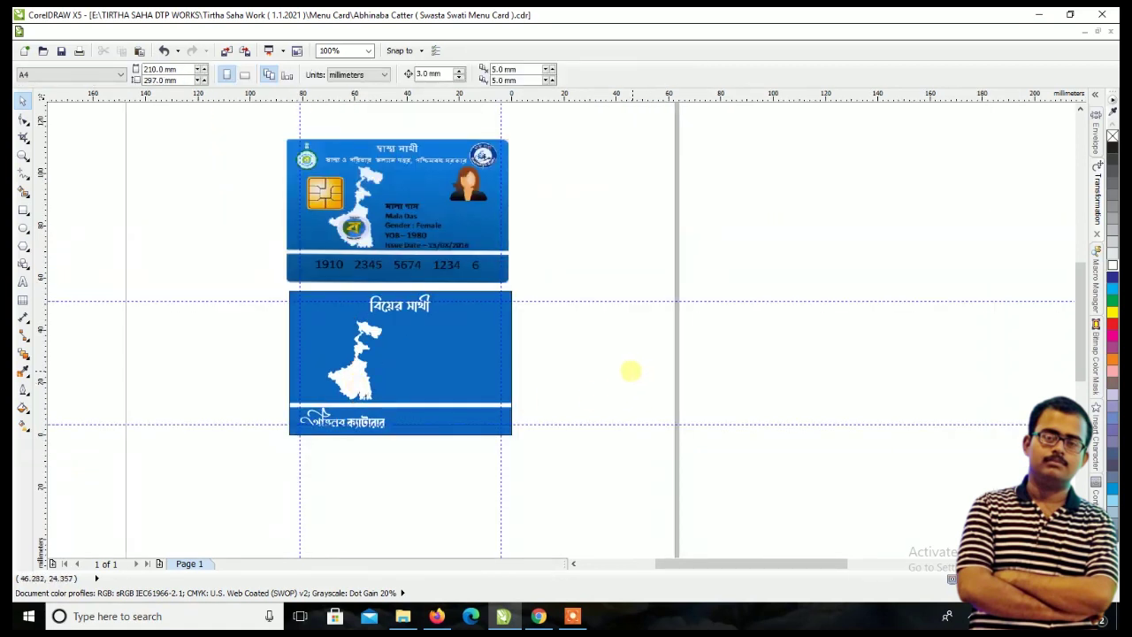
scroll(375, 327, "up", 1)
scroll(375, 327, "down", 1)
scroll(380, 340, "down", 2)
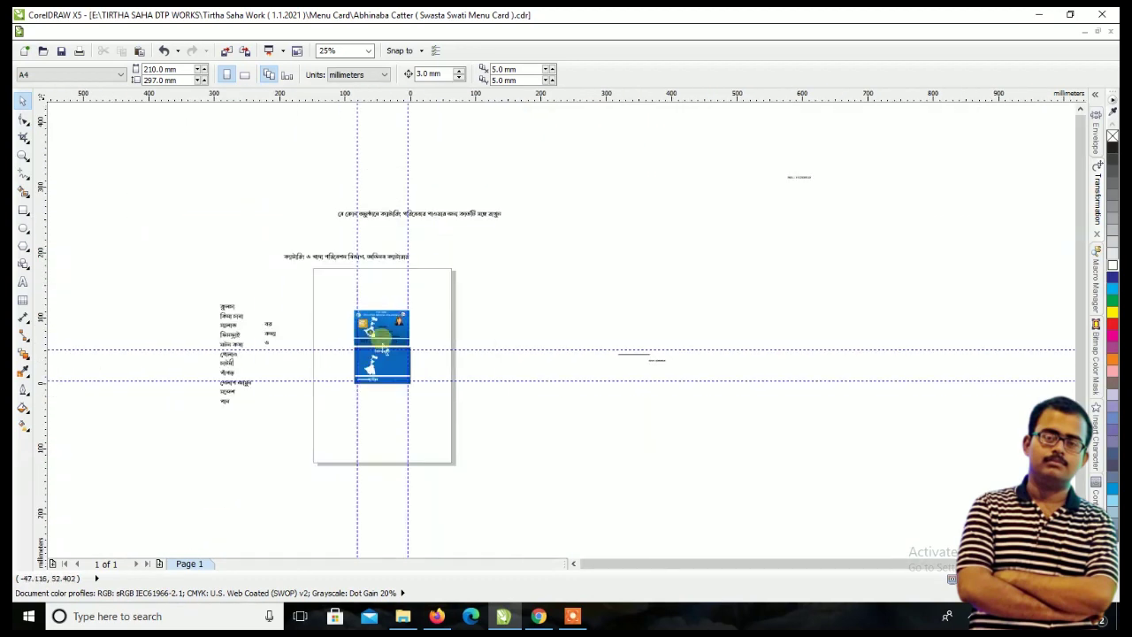
scroll(392, 267, "up", 1)
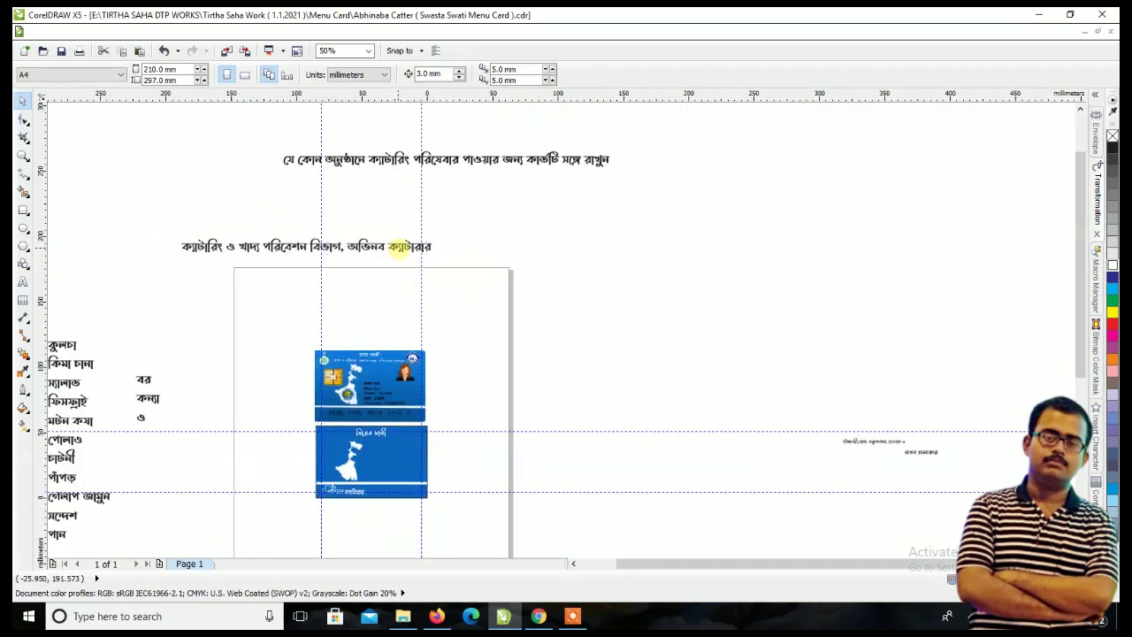
left_click_drag(397, 248, 473, 306)
scroll(360, 305, "up", 2)
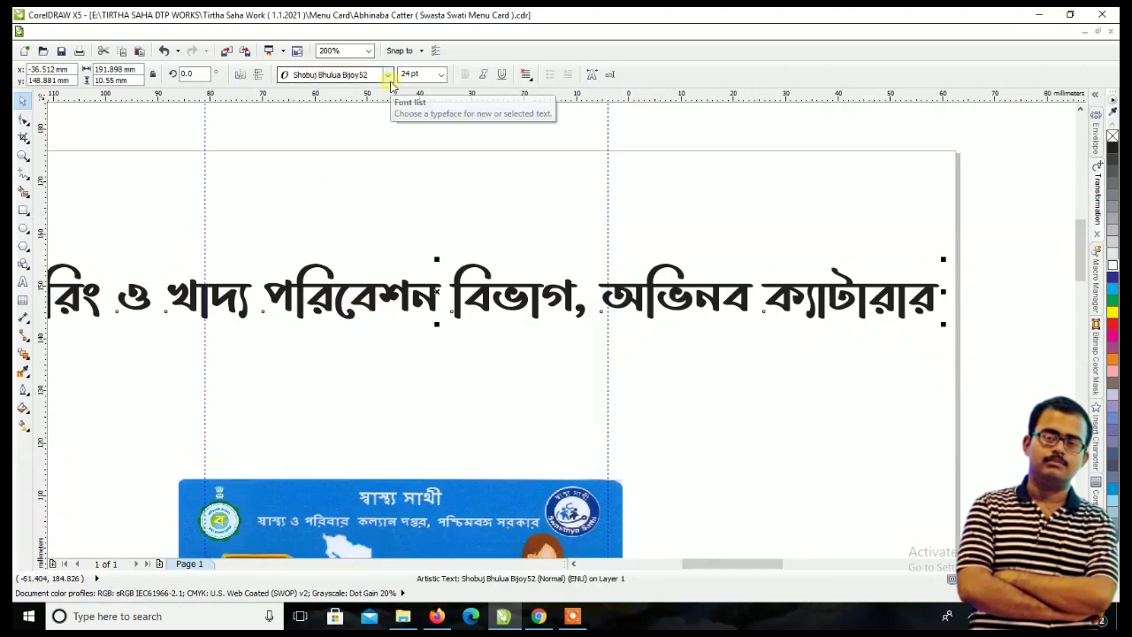
- Set the heading line to Li Bijoy Swapnochura ANSI V2 and move it down toward the cards
left_click(388, 76)
type("li")
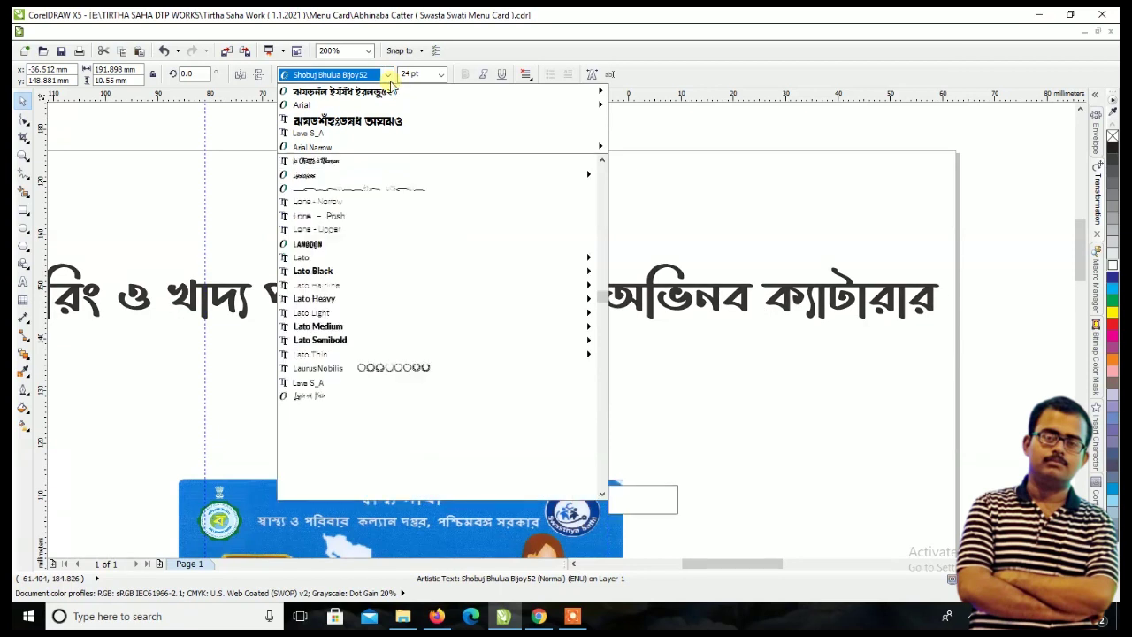
key("Down")
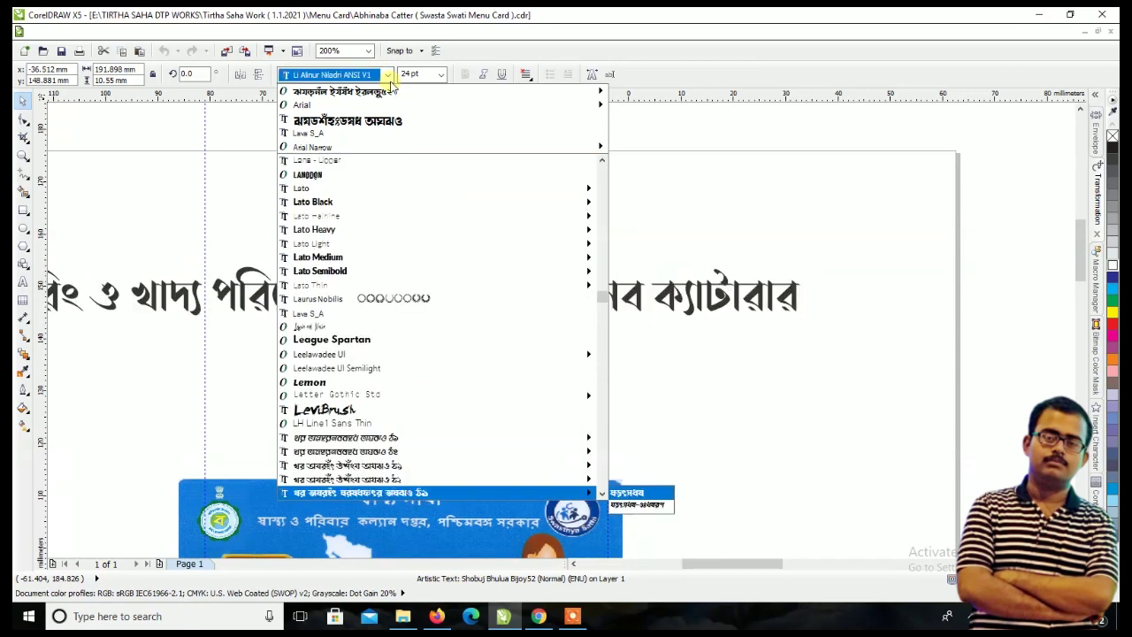
key("Down")
key("Down")
key("Down")
key("Down")
key("Down")
key("Down")
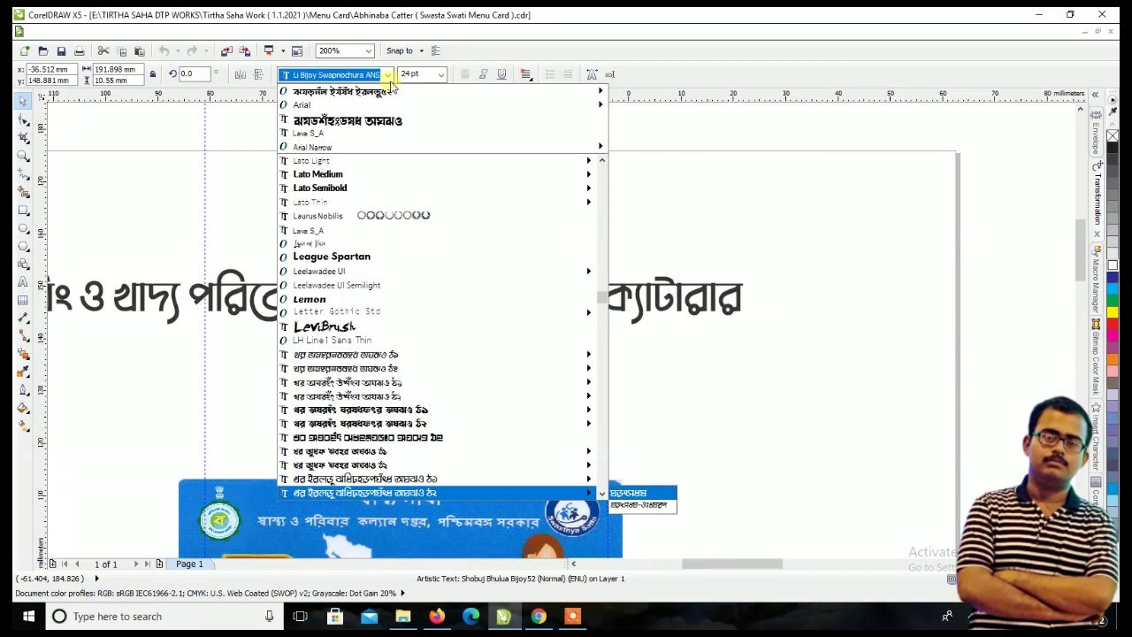
key("Return")
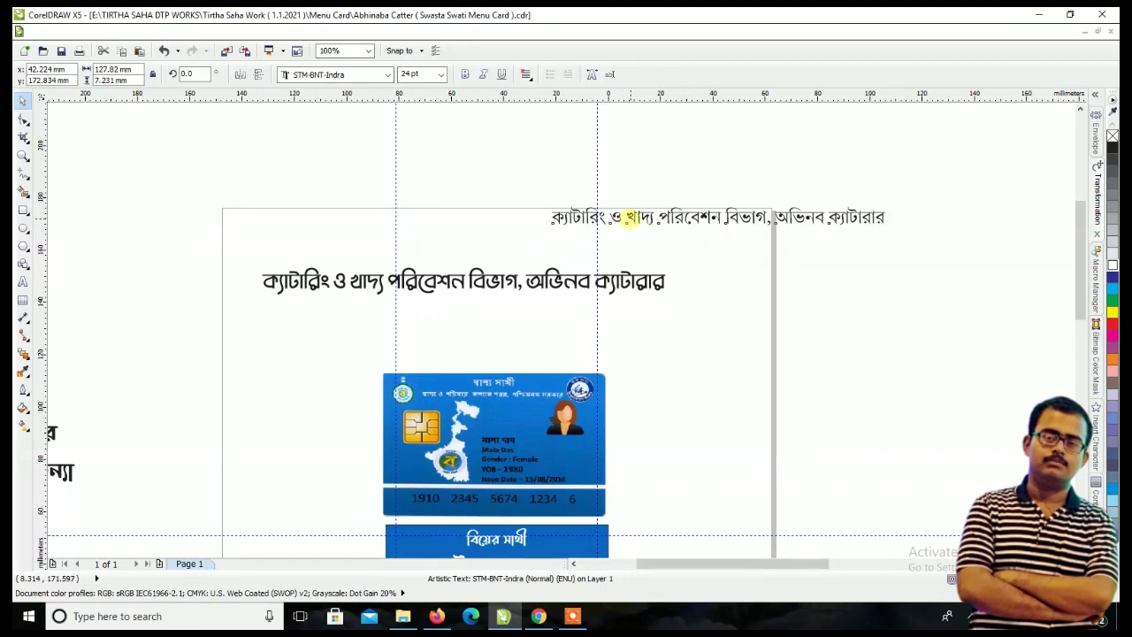
left_click_drag(628, 216, 601, 474)
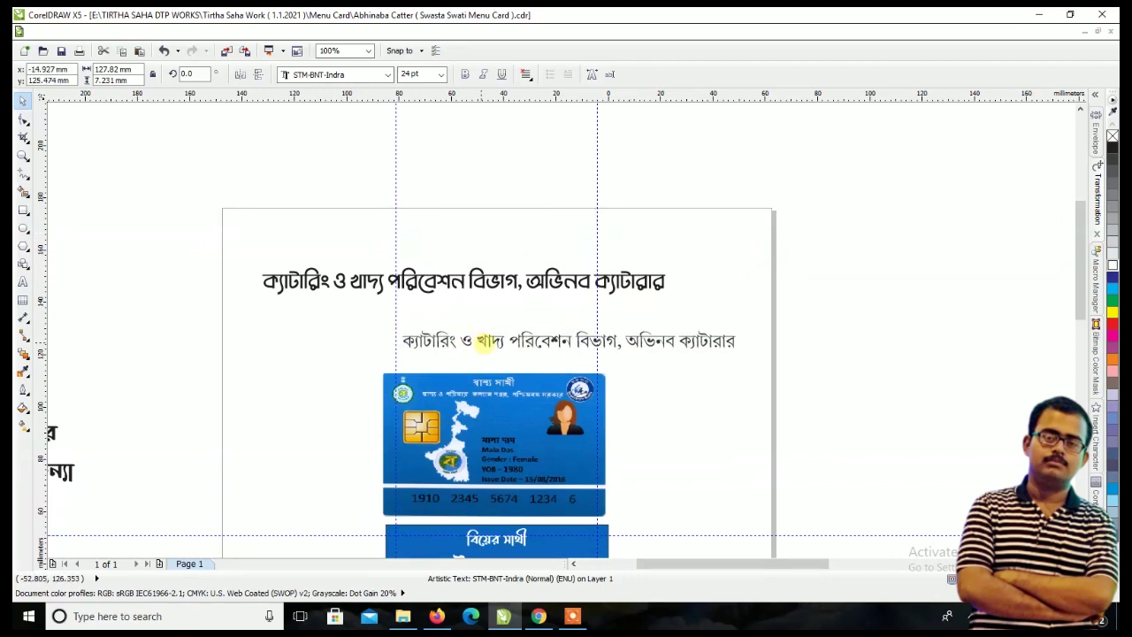
- Thin the white stripe inside the blue card's PowerClip to about 0.97 mm
scroll(602, 473, "up", 2)
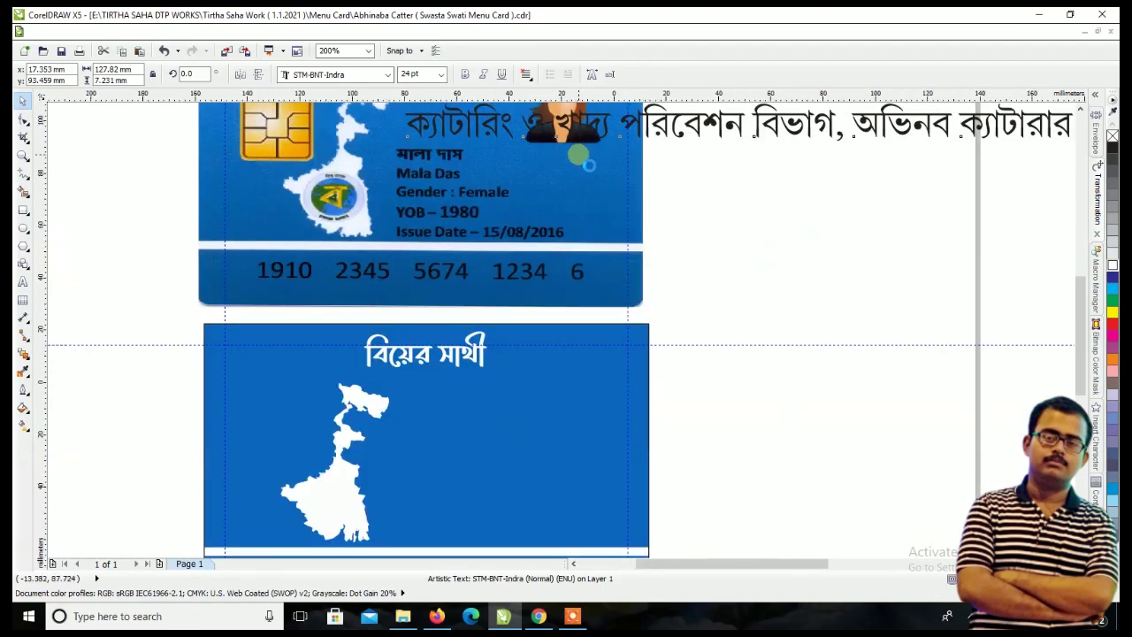
scroll(575, 238, "down", 2)
scroll(519, 277, "up", 2)
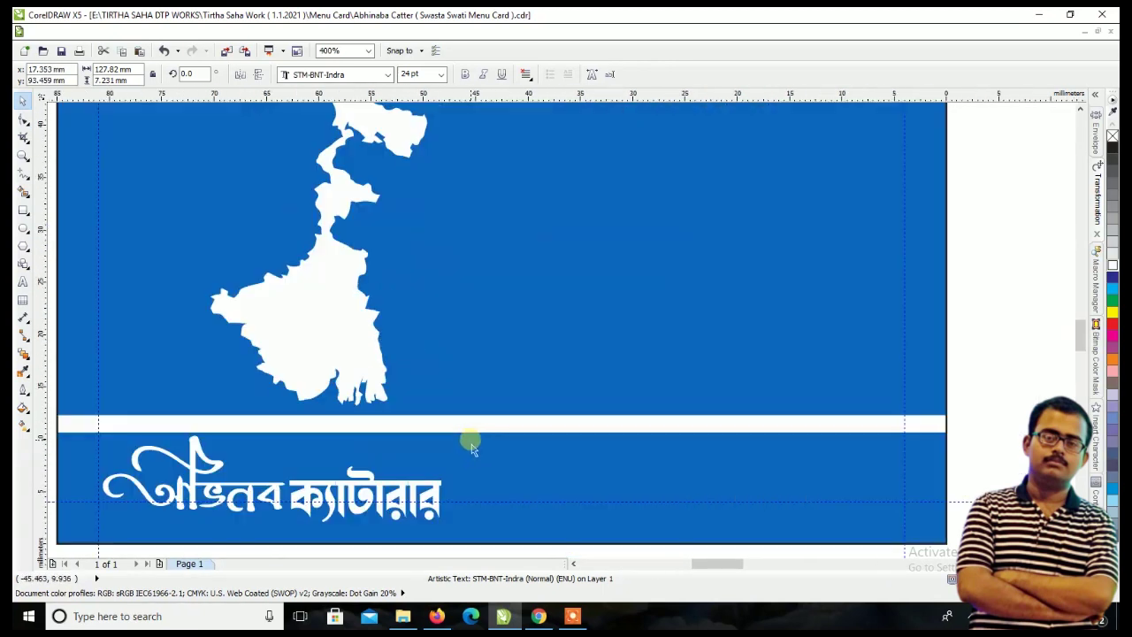
scroll(461, 449, "up", 1)
left_click(477, 431)
left_click(521, 403)
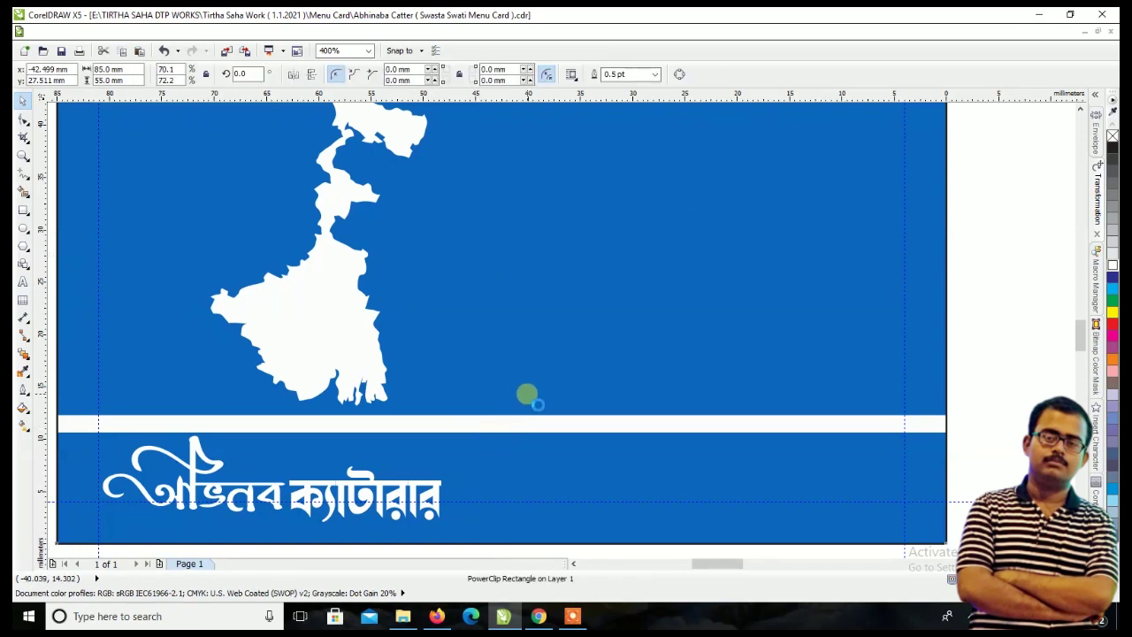
scroll(515, 412, "up", 2)
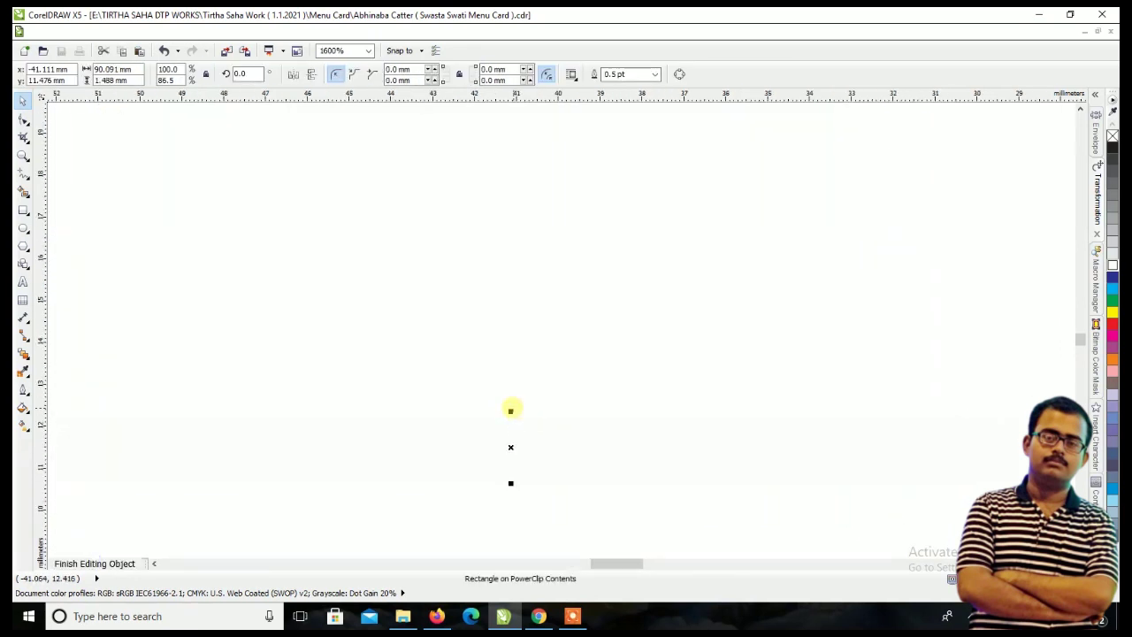
left_click_drag(510, 409, 509, 427)
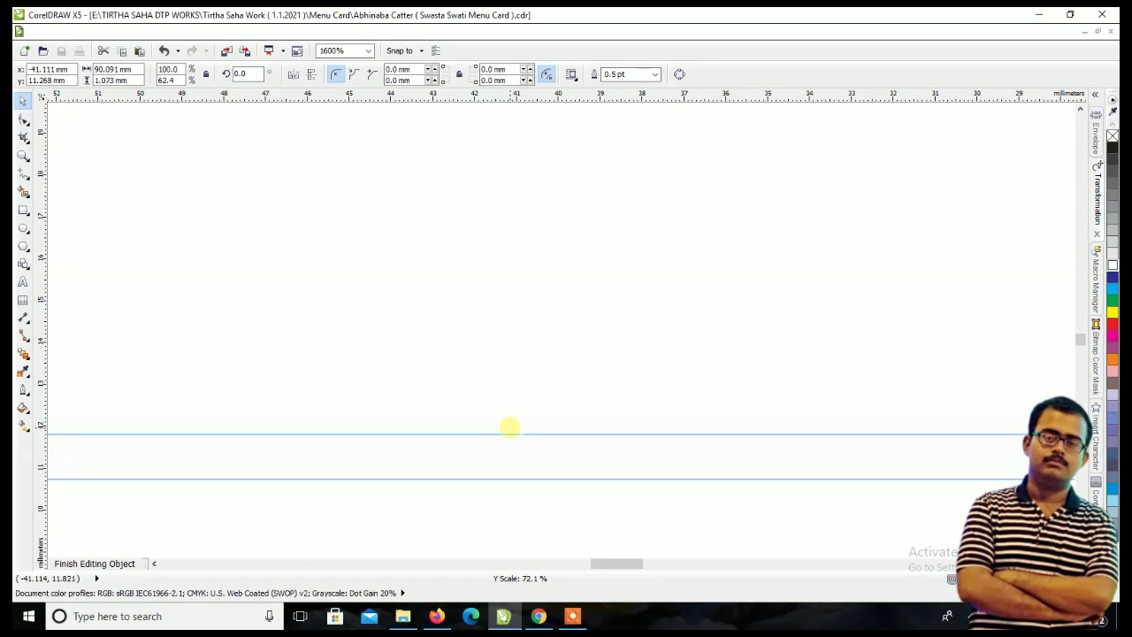
left_click_drag(510, 427, 513, 433)
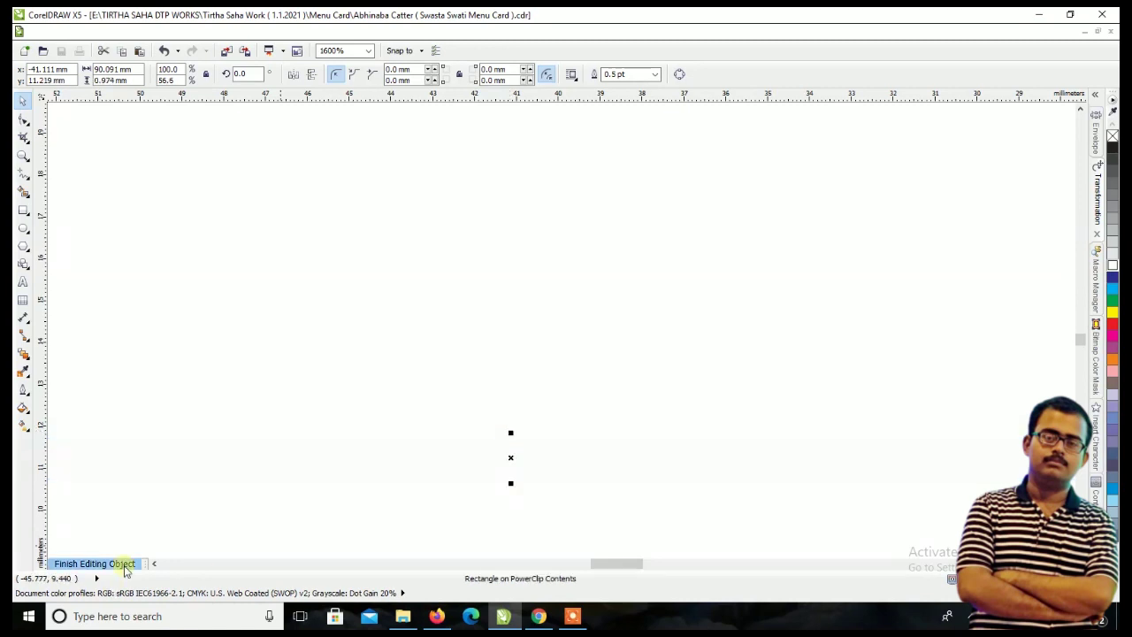
left_click(95, 563)
- Shift the অভিনব ক্যাটারার logo text slightly left
scroll(245, 428, "down", 2)
scroll(265, 430, "down", 1)
scroll(53, 482, "up", 2)
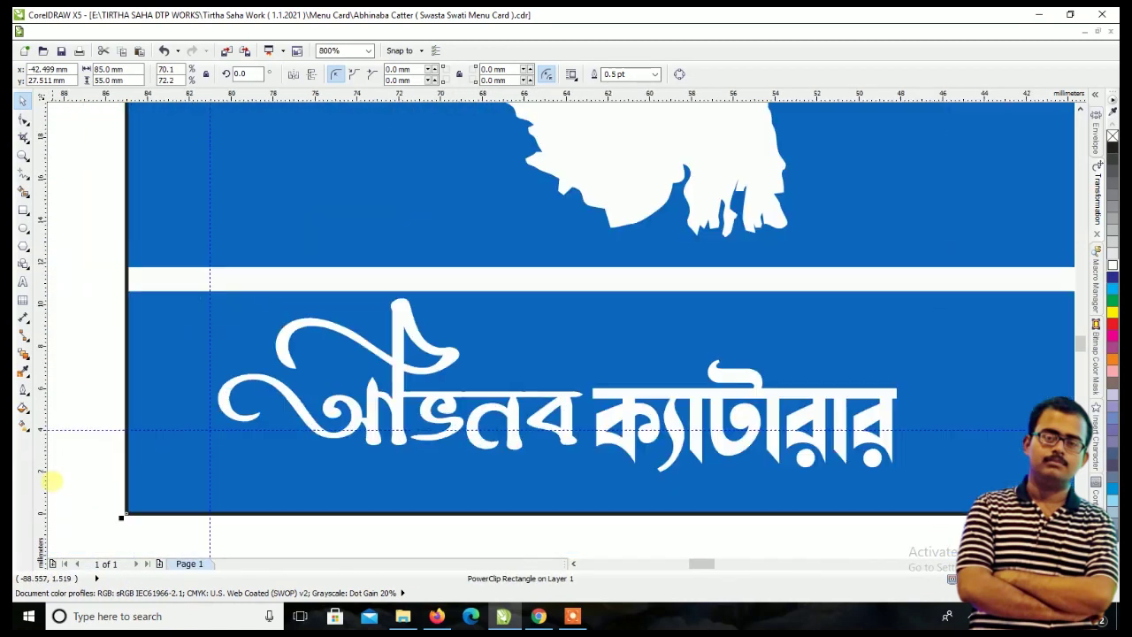
left_click(635, 386)
left_click_drag(635, 389, 632, 399)
scroll(328, 422, "down", 3)
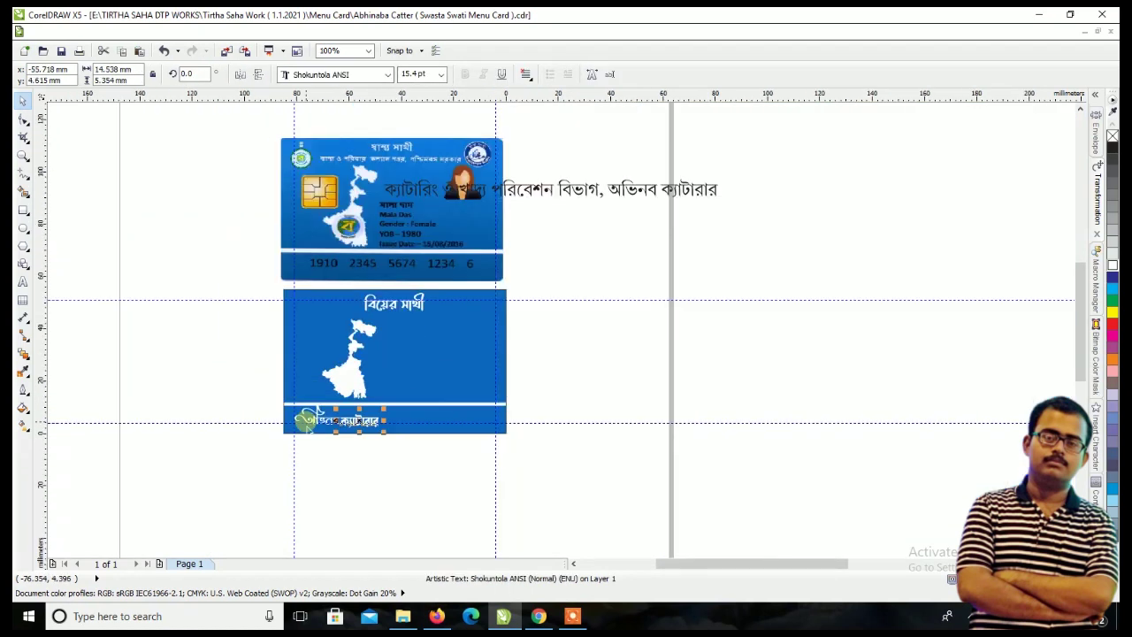
- Place the ক্যাটারিং ও খাদ্য পরিবেশন বিভাগ line under the title on the lower card at 9 pt
left_click(460, 473)
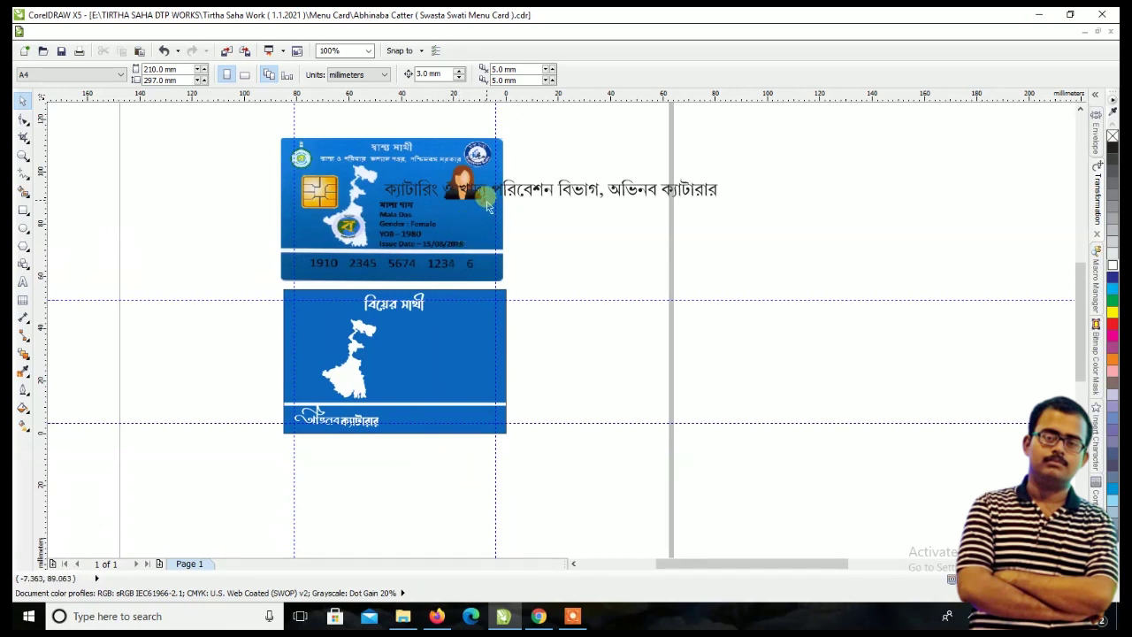
left_click_drag(490, 190, 385, 325)
scroll(386, 325, "up", 2)
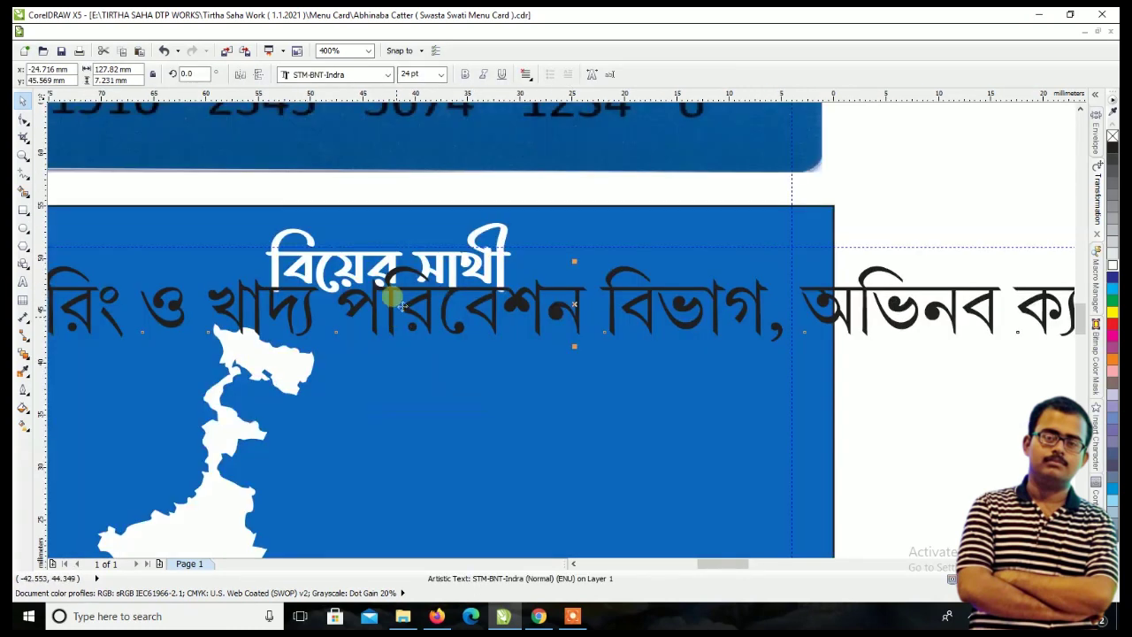
type("12")
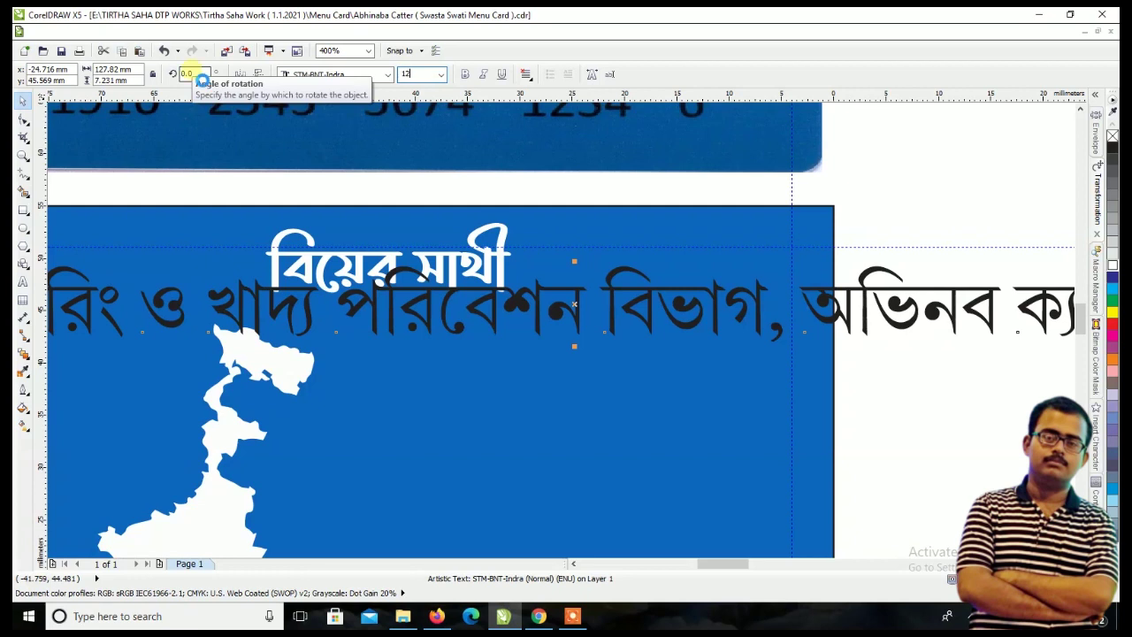
key("Return")
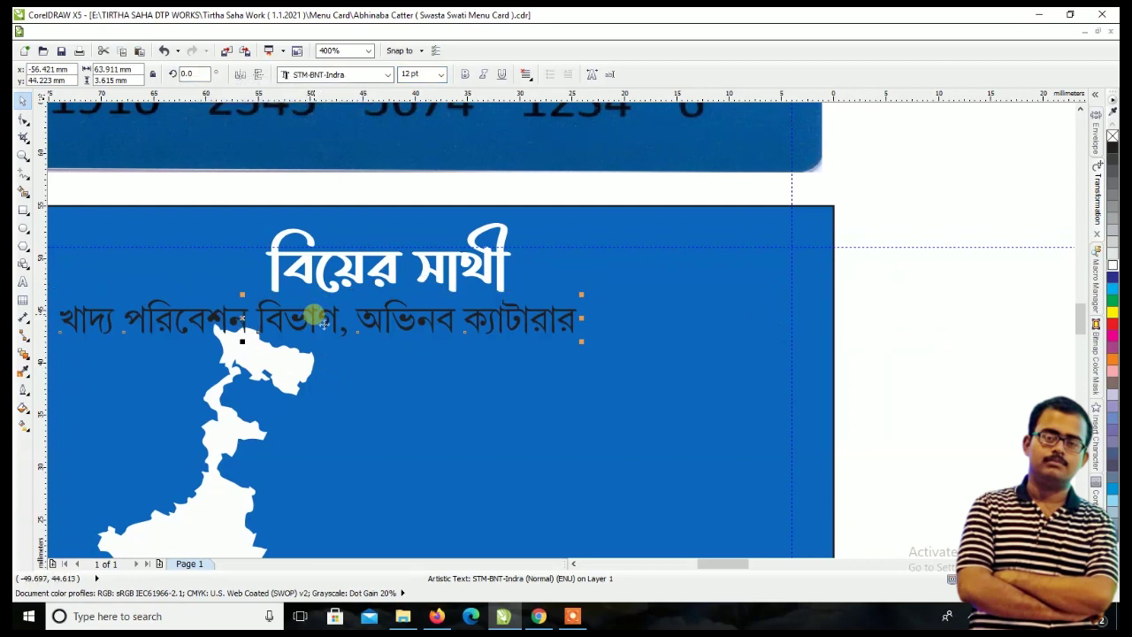
left_click_drag(318, 308, 484, 318)
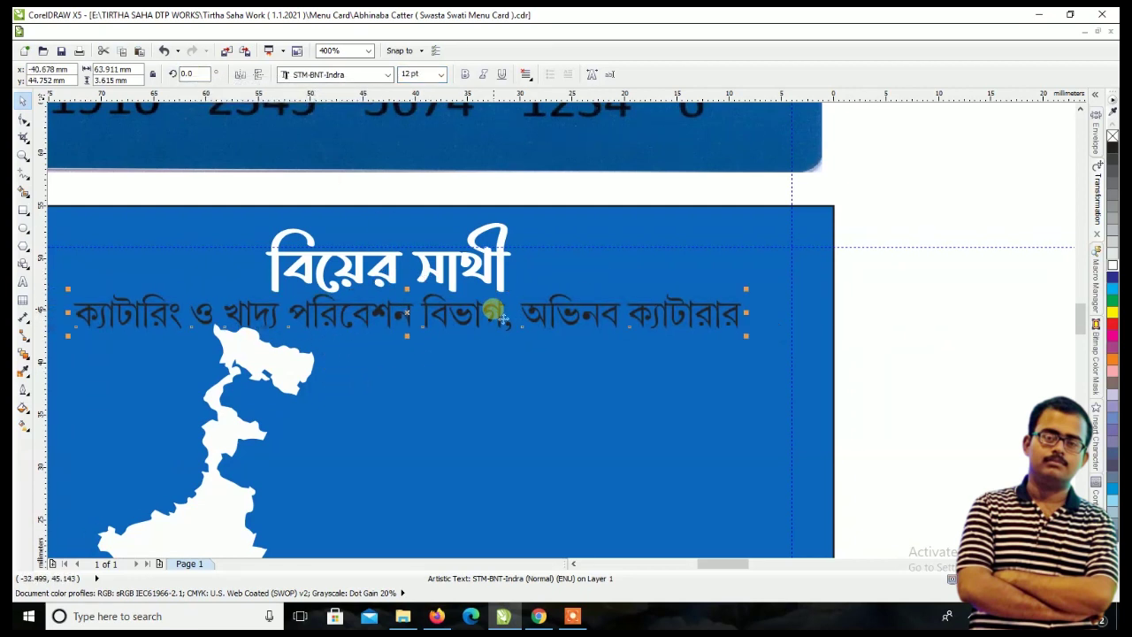
scroll(484, 318, "down", 1)
scroll(506, 400, "down", 2)
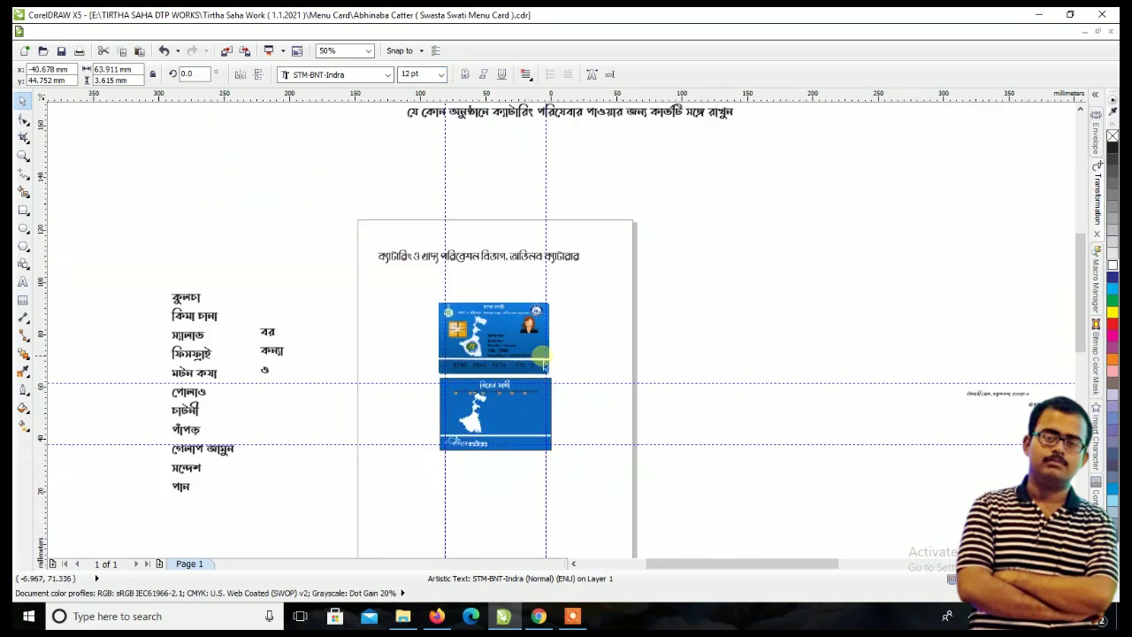
scroll(540, 359, "up", 1)
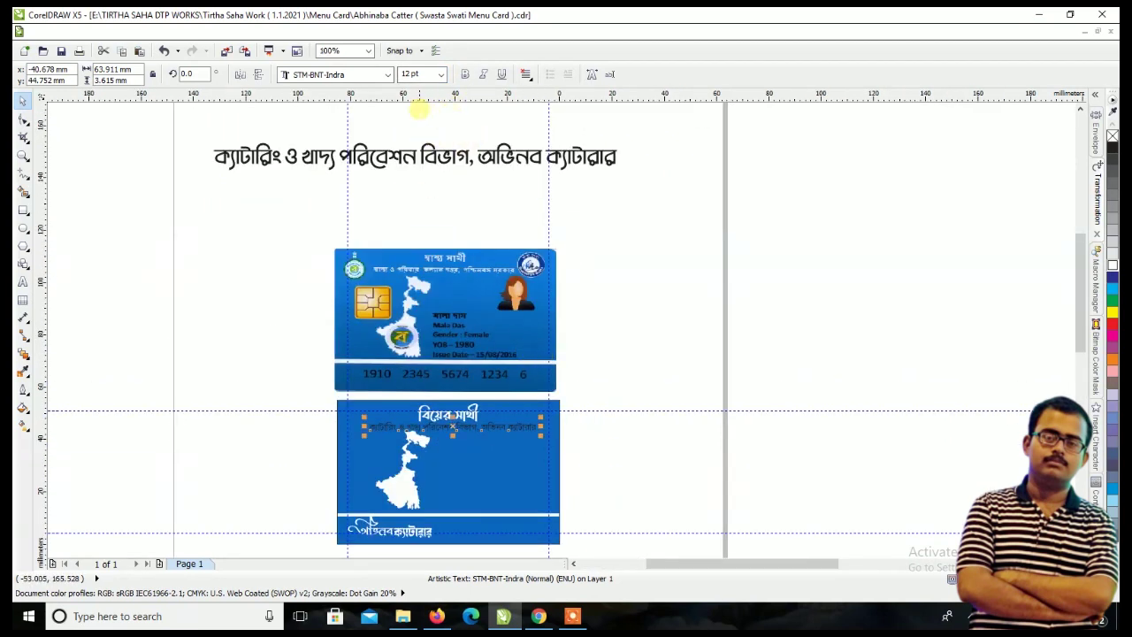
type("9")
key("Return")
scroll(392, 352, "up", 2)
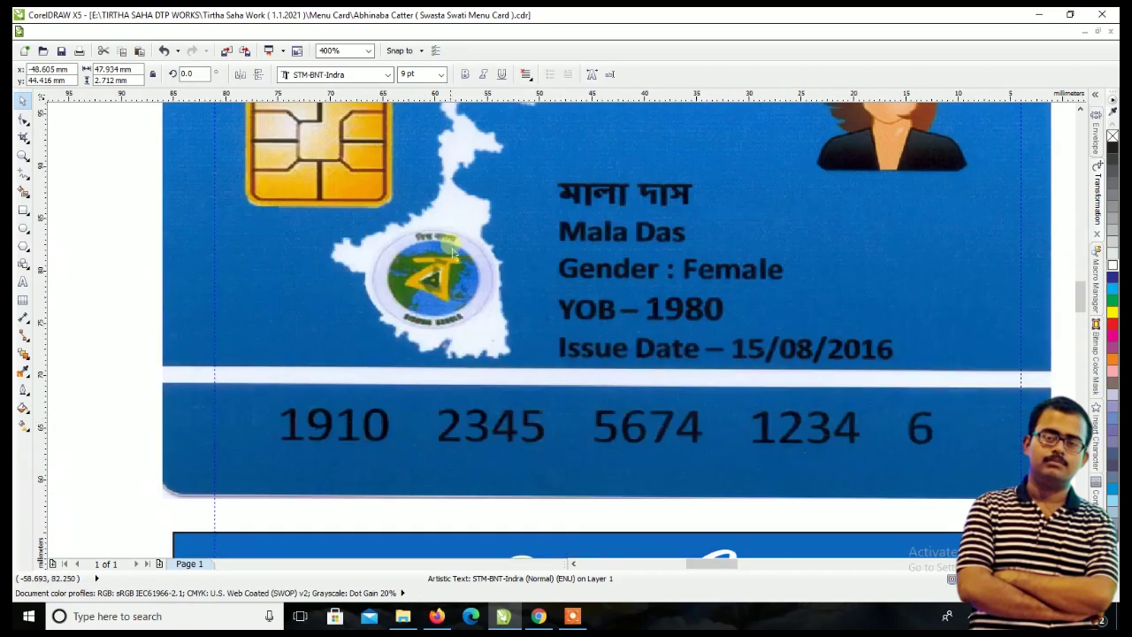
- Give the white map a light blue outline
scroll(430, 283, "down", 2)
scroll(455, 380, "up", 2)
left_click(455, 380)
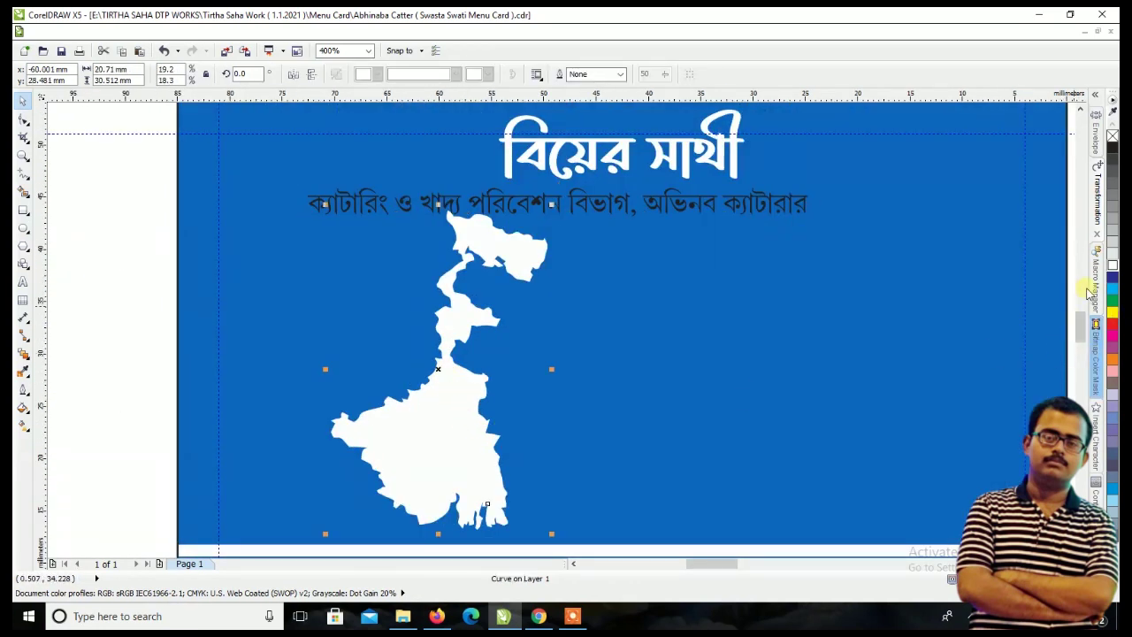
scroll(457, 352, "down", 2)
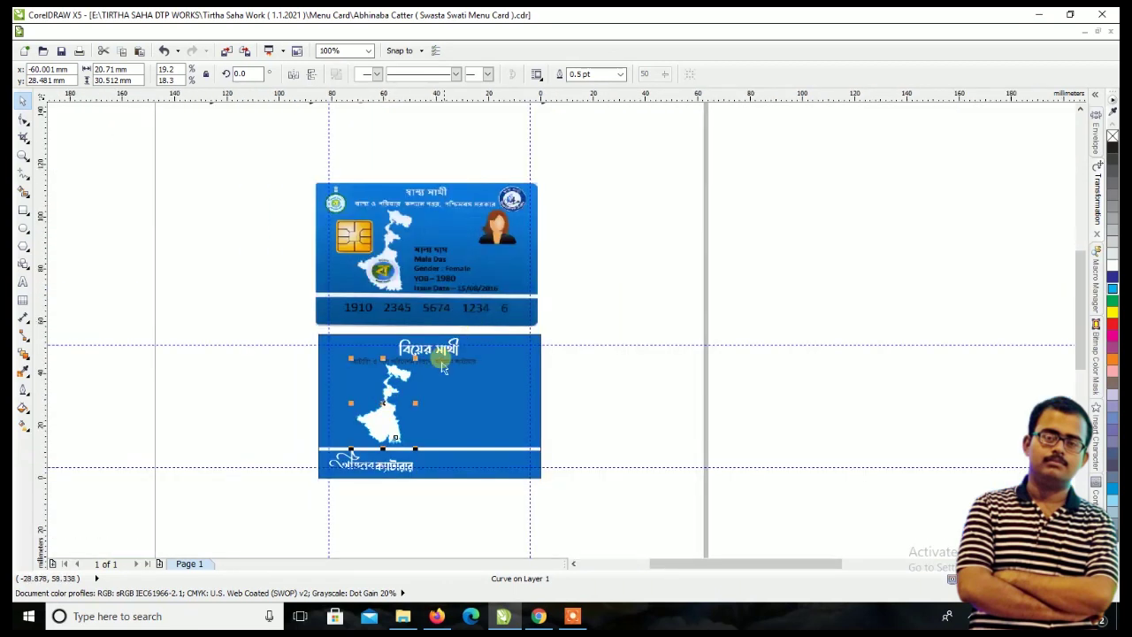
scroll(442, 367, "up", 2)
- Set the বিয়ের সাথী title to 13 pt and select it with the blue card for centring
left_click(442, 360)
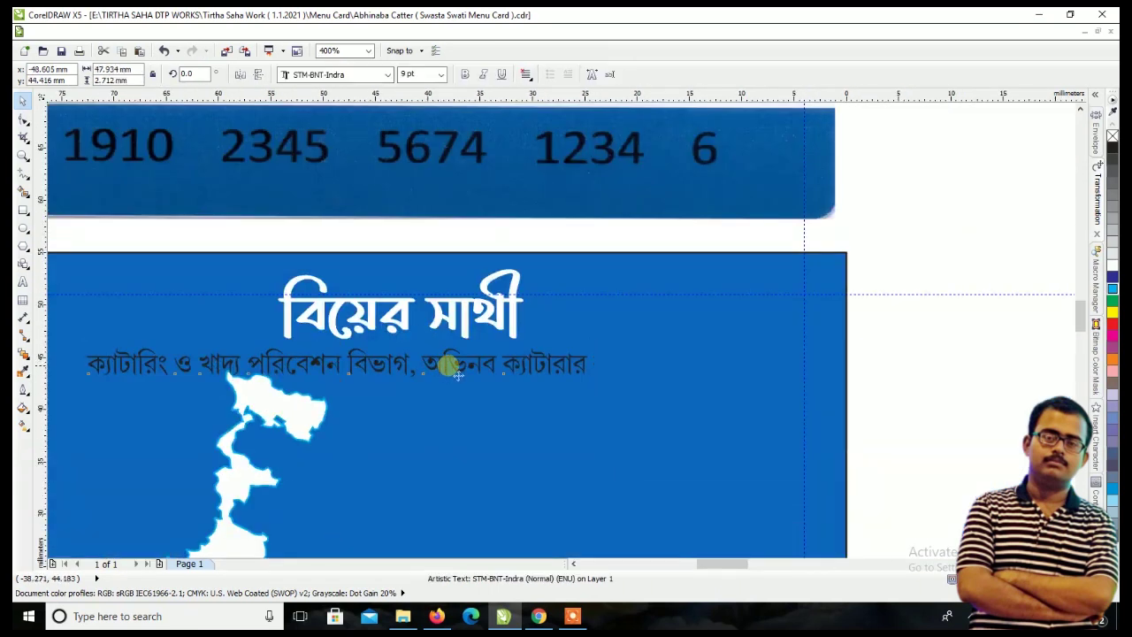
left_click(461, 314)
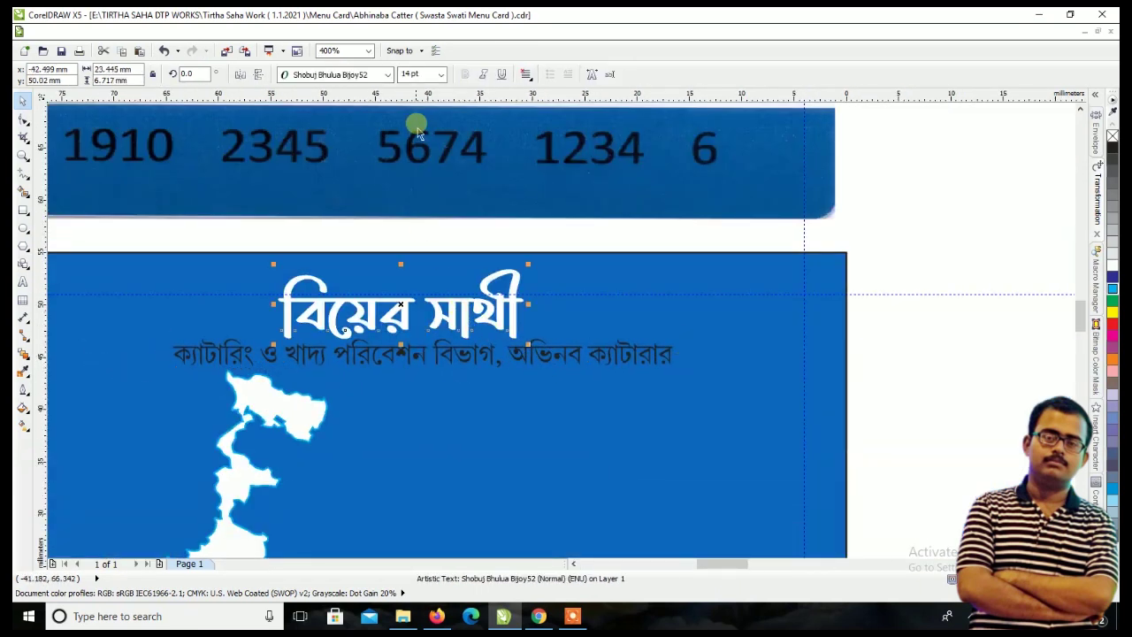
type("13")
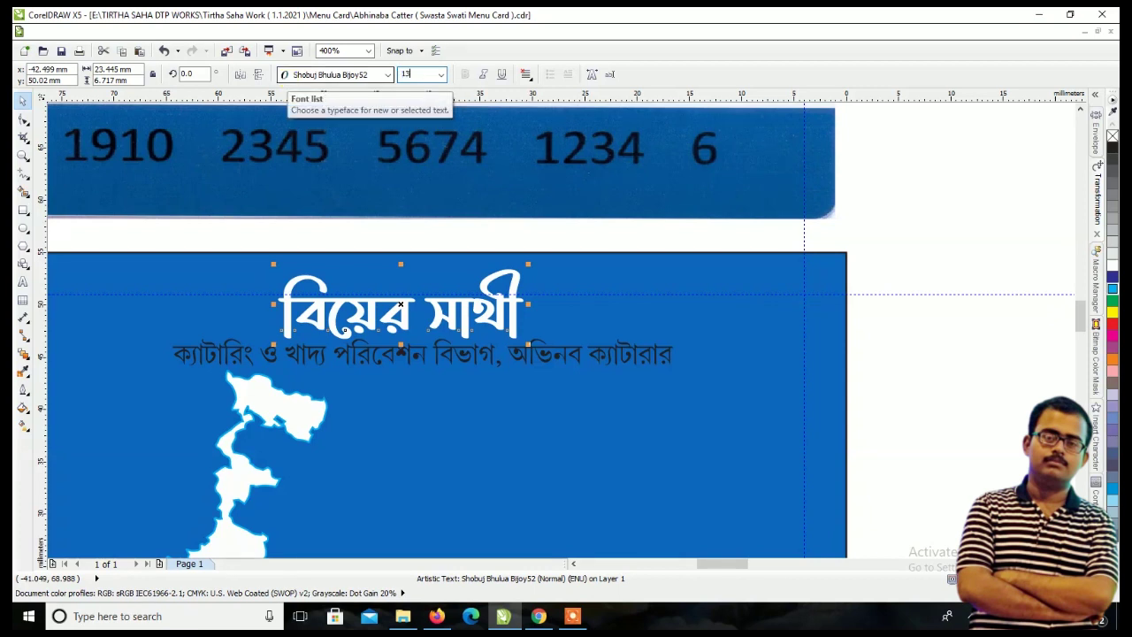
key("Return")
scroll(454, 294, "up", 2)
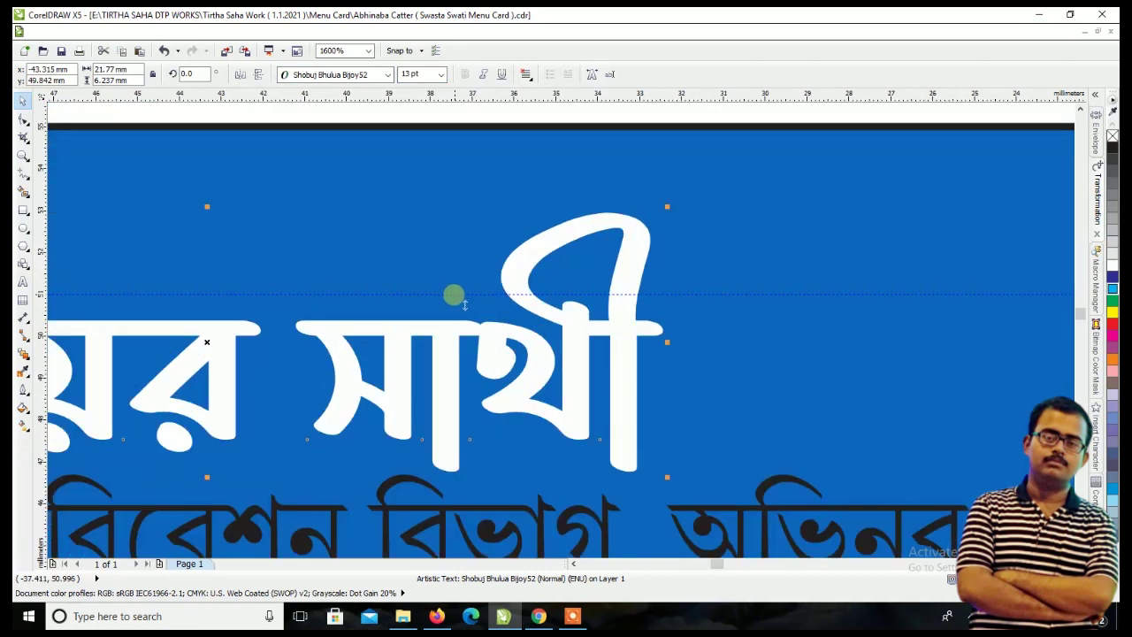
scroll(535, 350, "down", 2)
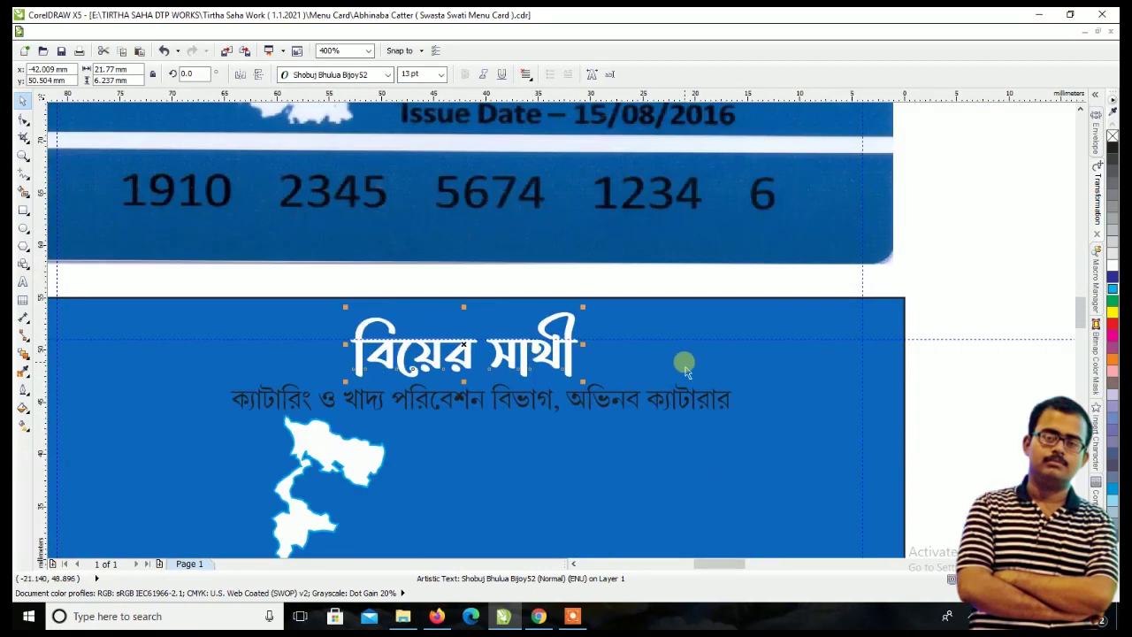
left_click(673, 361)
left_click(552, 73)
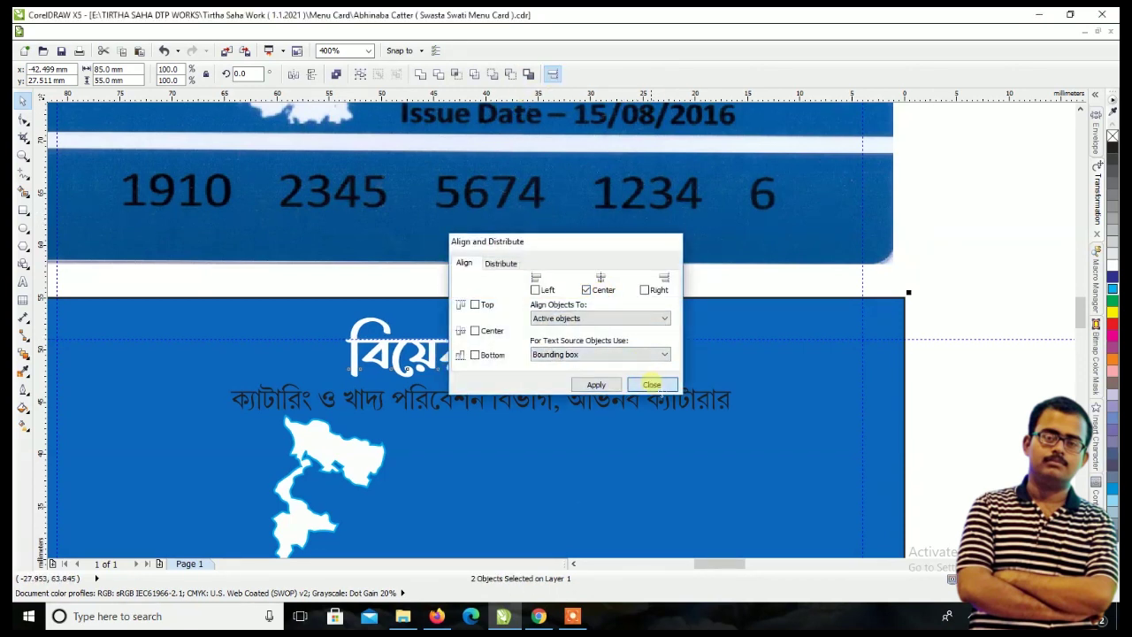
- Apply the title's centring, then nudge the subtitle left and align it with the card
left_click(651, 384)
left_click(601, 403)
left_click_drag(601, 402, 577, 403)
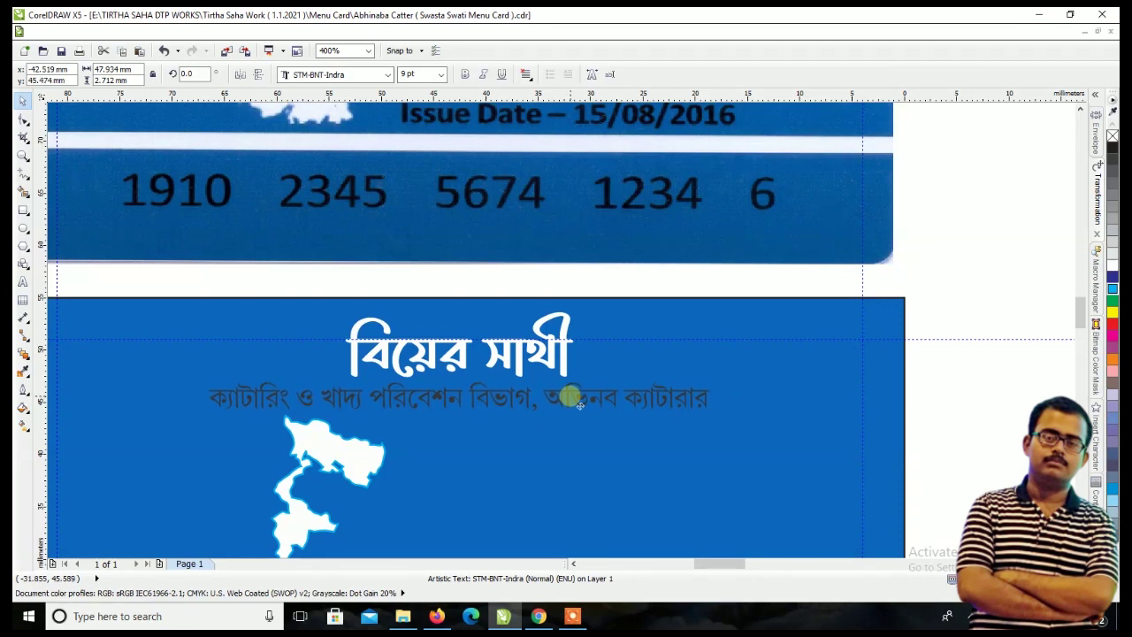
left_click(637, 366, "shift")
left_click(553, 73)
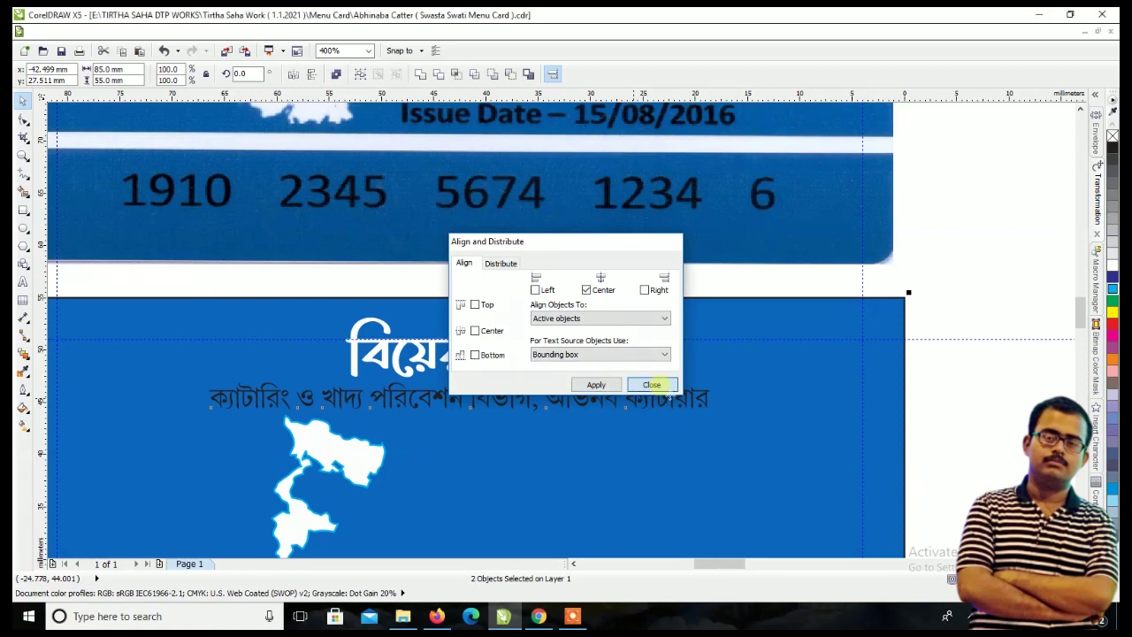
left_click(651, 384)
- Make the subtitle white and bold, and centre it horizontally on the blue card
left_click(714, 405)
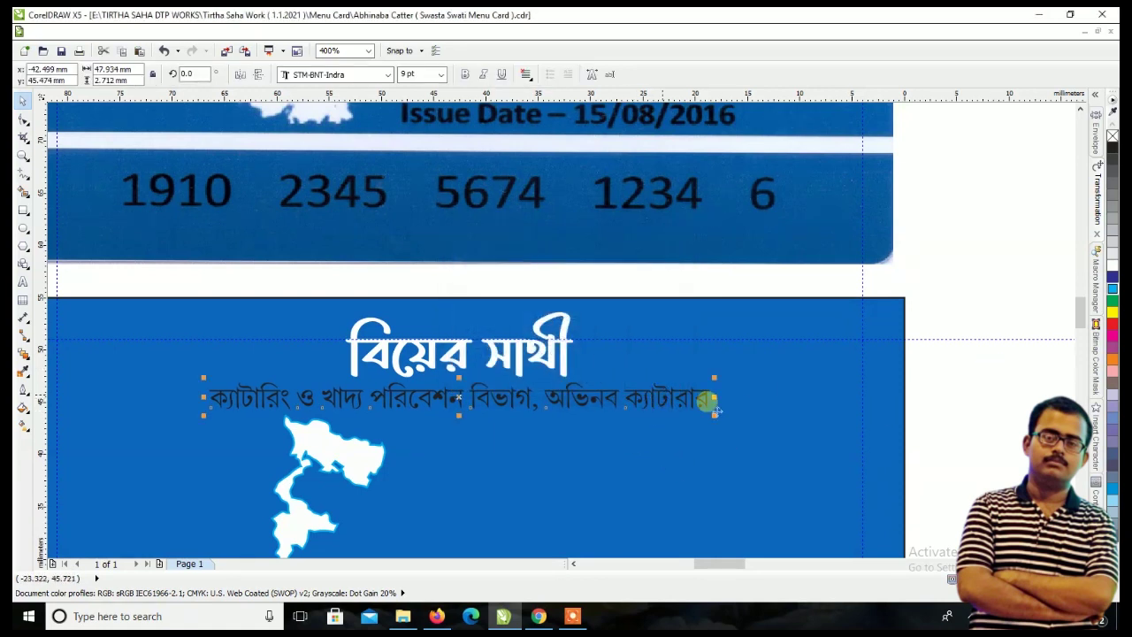
left_click(1111, 265)
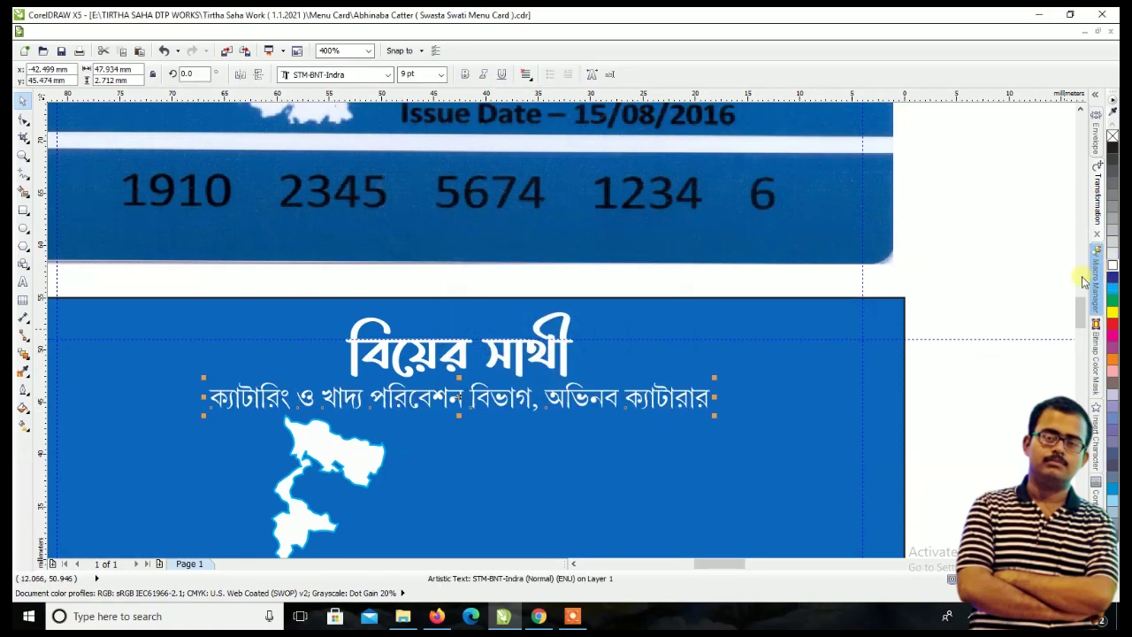
left_click(466, 75)
left_click(626, 312)
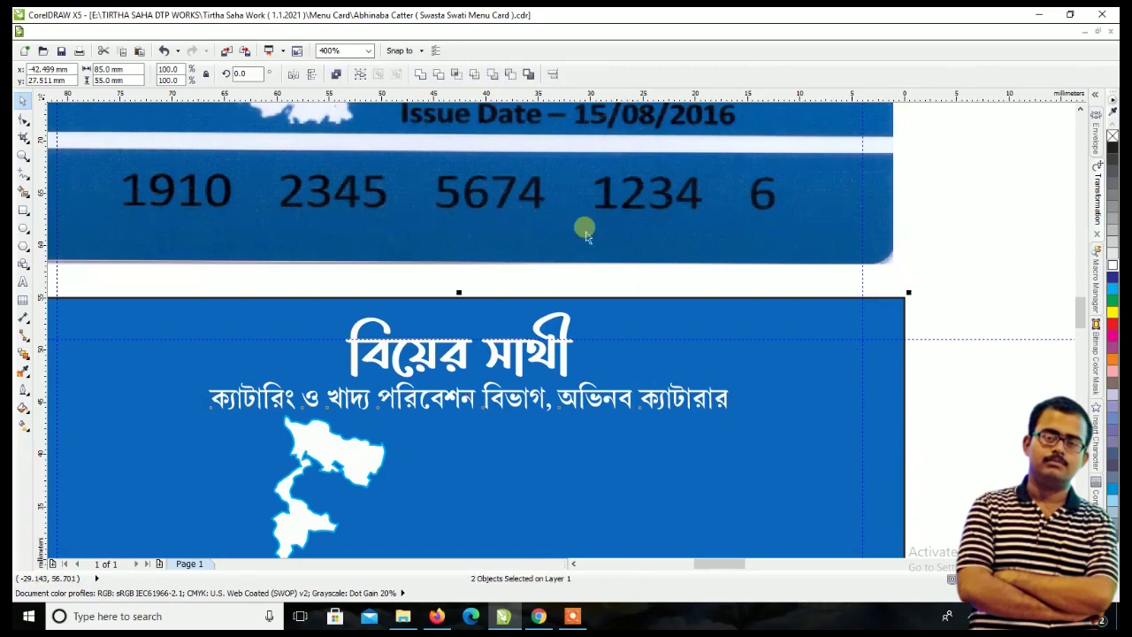
left_click(557, 75)
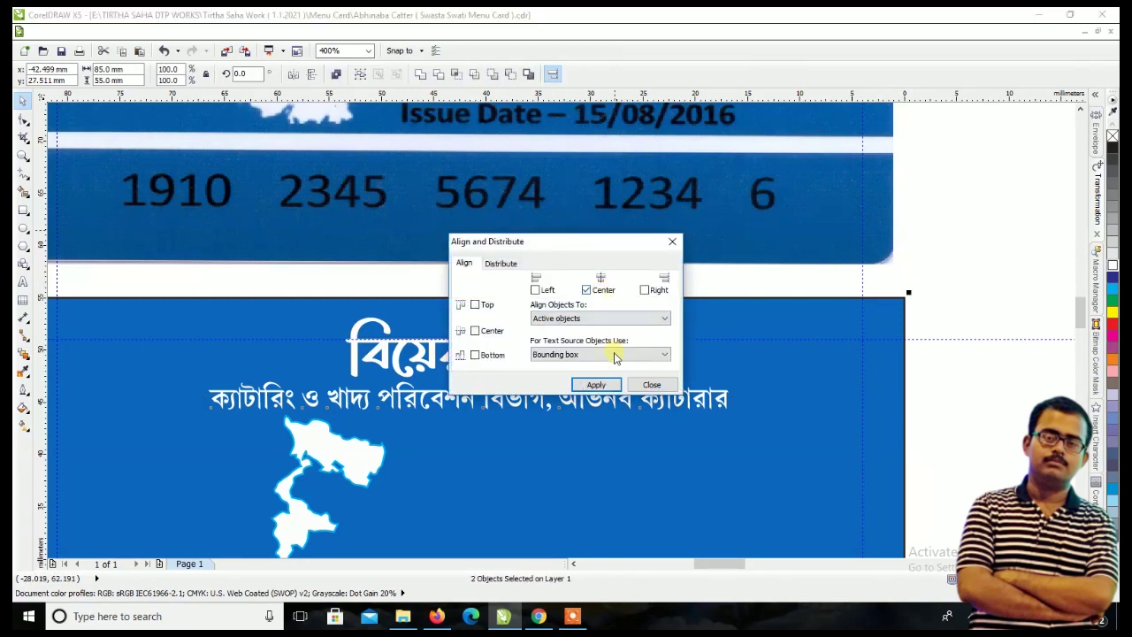
left_click(609, 384)
left_click(652, 383)
key("F3")
key("F3")
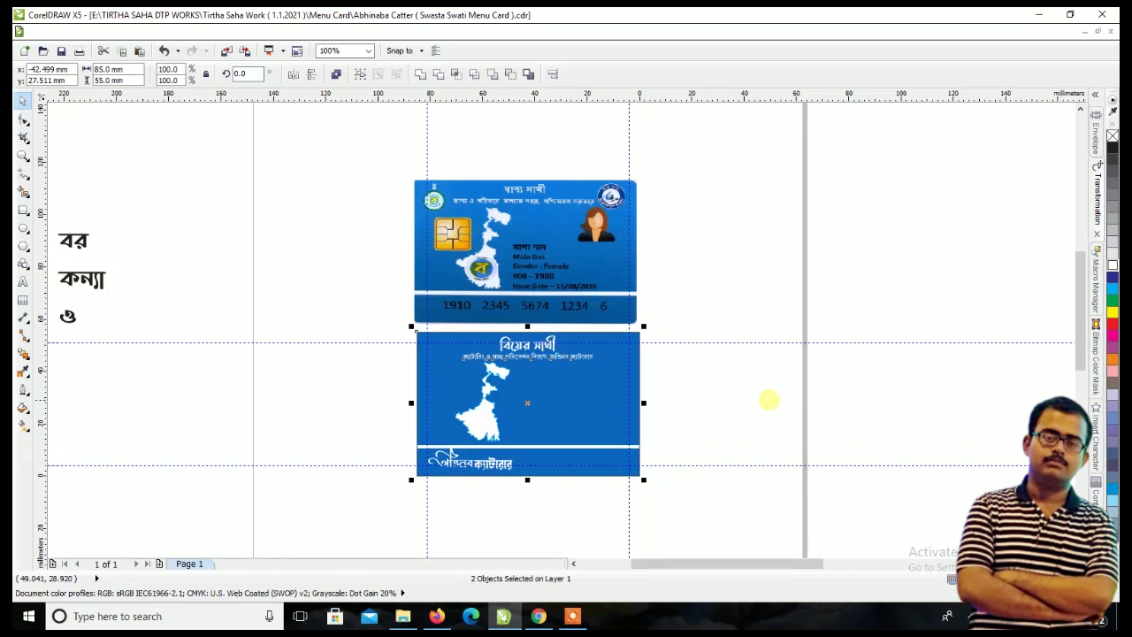
left_click(771, 399)
- Scroll around to review the card back and bring up the ellipse tools
scroll(689, 387, "up", 1)
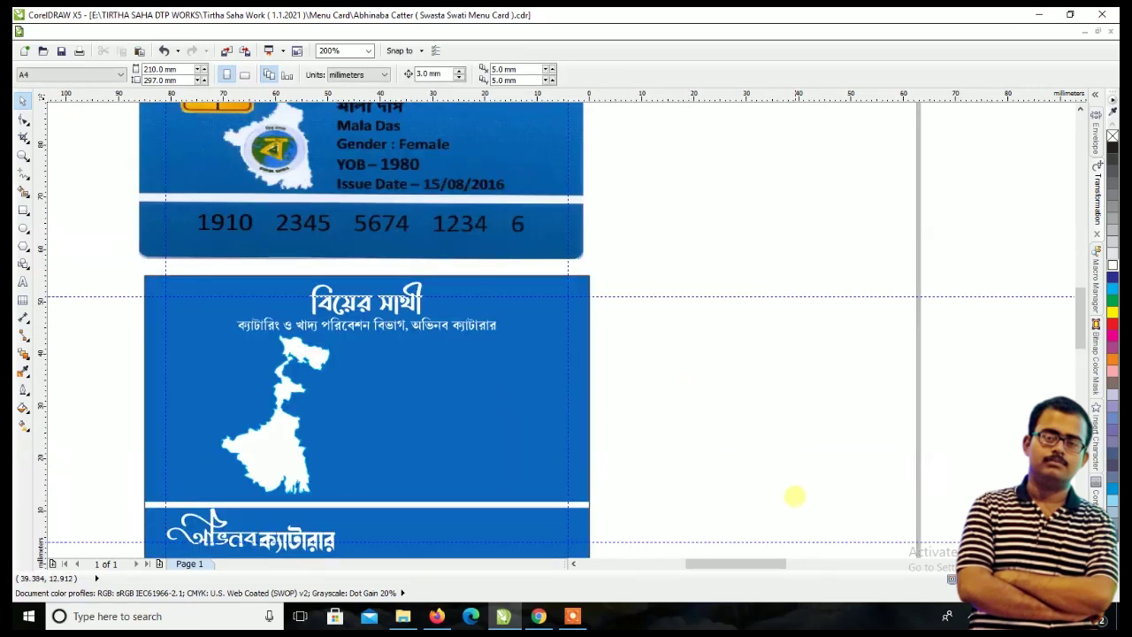
scroll(782, 406, "down", 1)
scroll(498, 376, "up", 1)
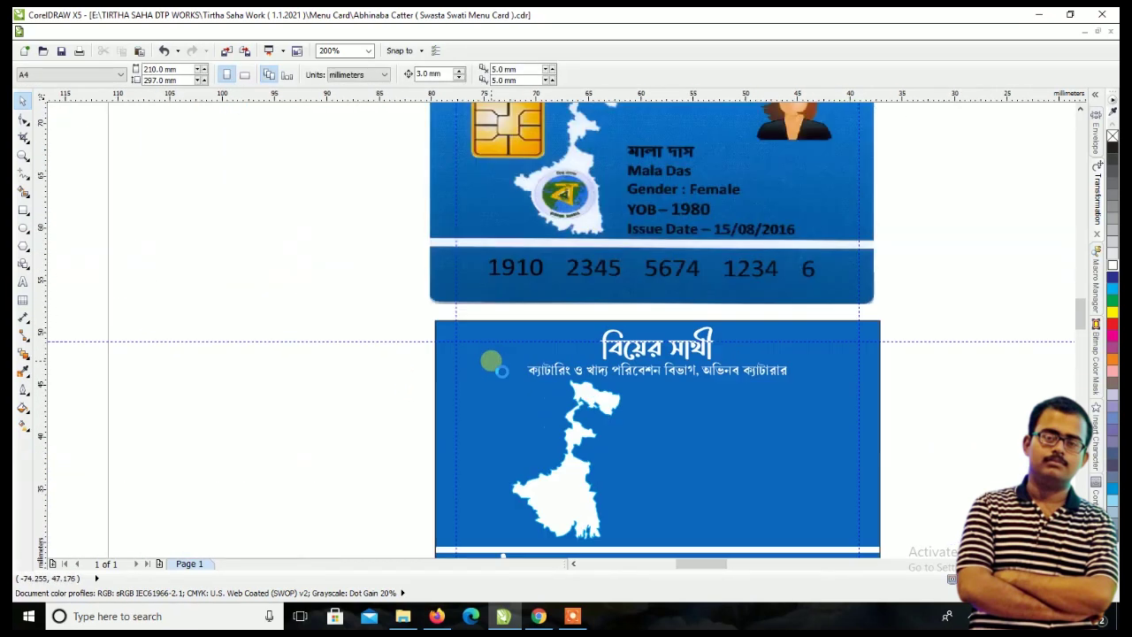
scroll(502, 378, "down", 1)
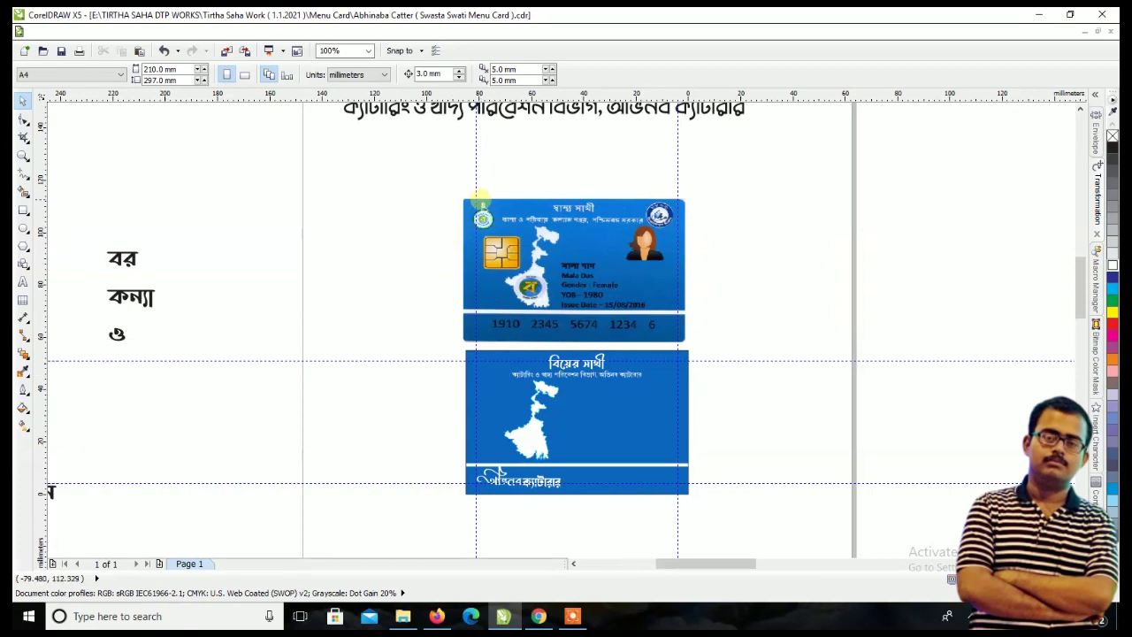
scroll(482, 199, "up", 2)
scroll(482, 202, "down", 1)
scroll(487, 300, "down", 1)
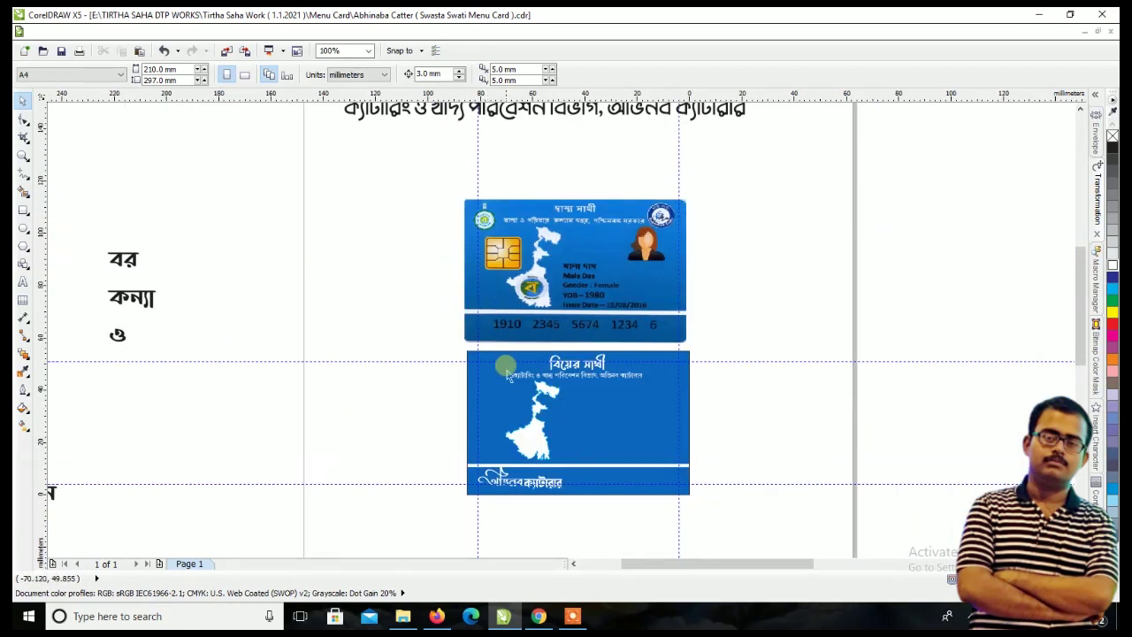
scroll(506, 365, "up", 2)
scroll(498, 374, "up", 1)
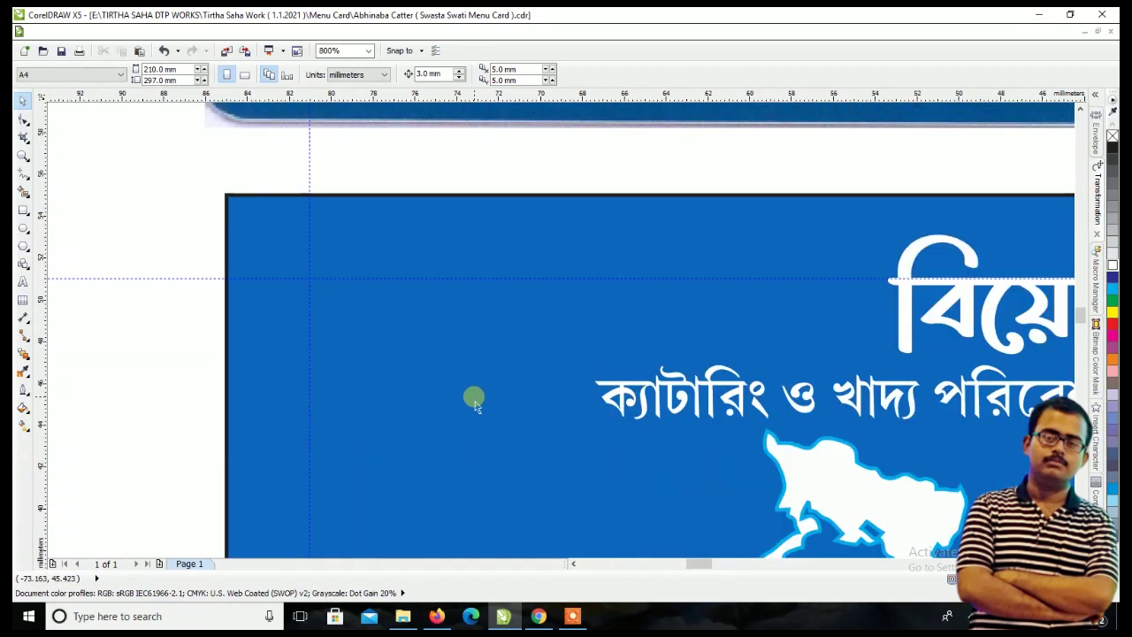
left_click(24, 227)
- Draw a circle near the blue card back's top-left corner
left_click(68, 227)
left_click(303, 313)
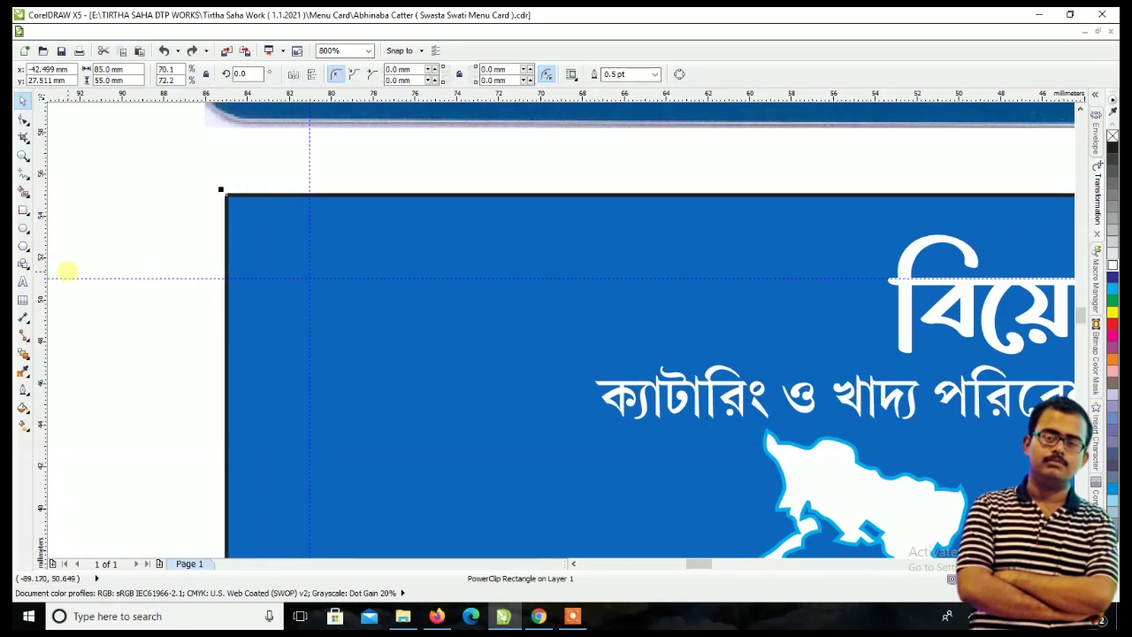
left_click(22, 228)
left_click_drag(304, 305, 433, 406)
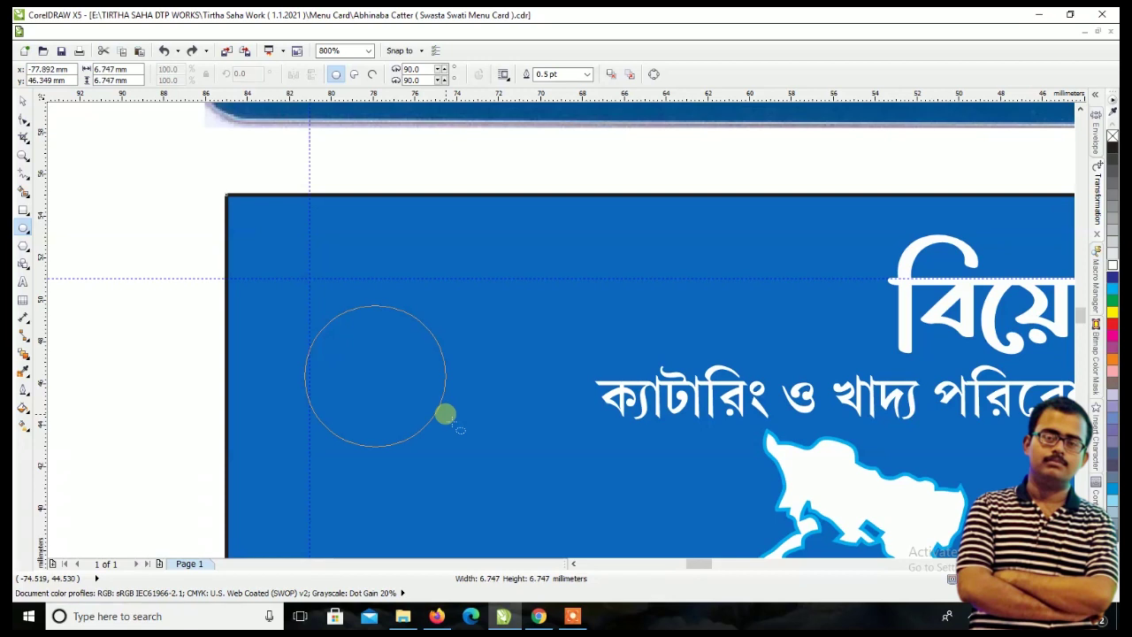
left_click_drag(433, 407, 469, 433)
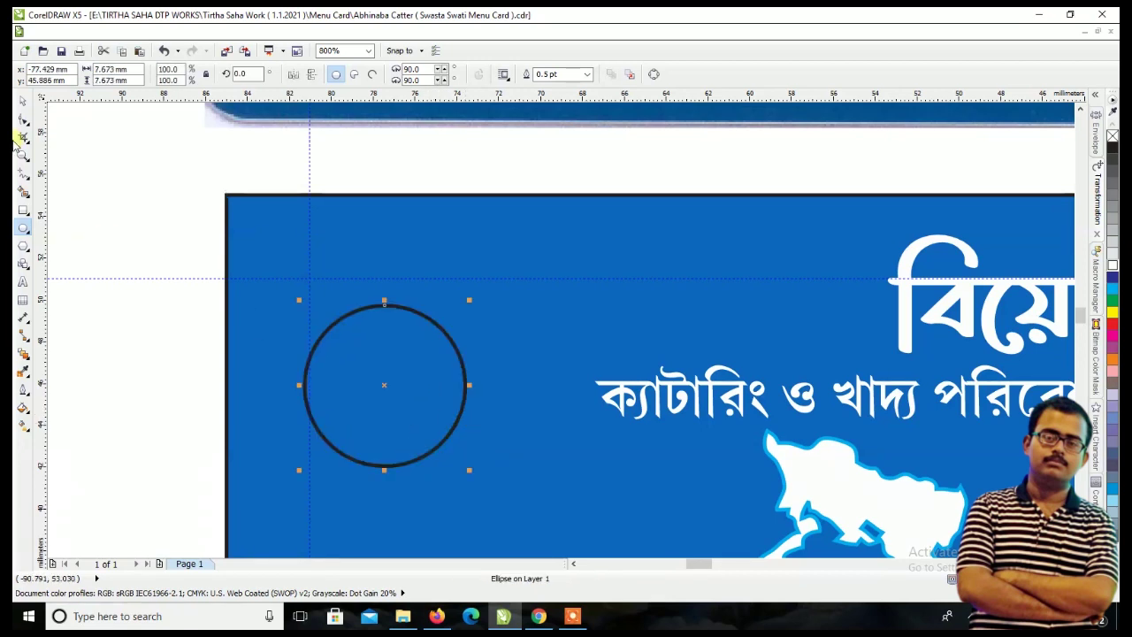
left_click(21, 102)
- Move the circle up against the guide line and fill it white
left_click_drag(385, 339, 402, 314)
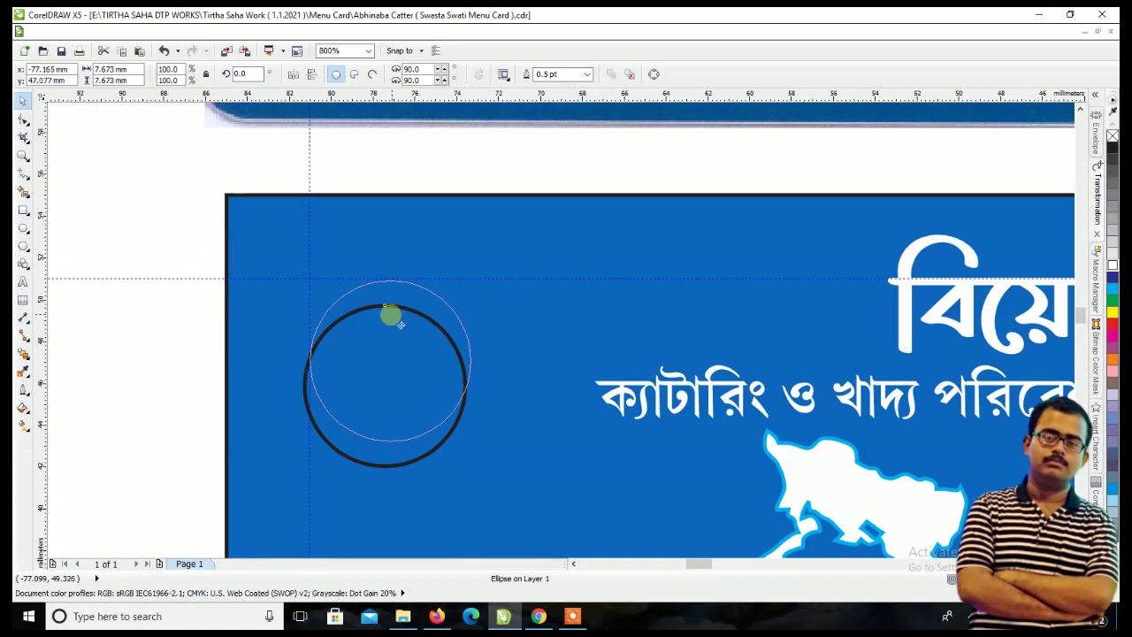
left_click_drag(402, 314, 389, 279)
left_click_drag(1112, 264, 349, 427)
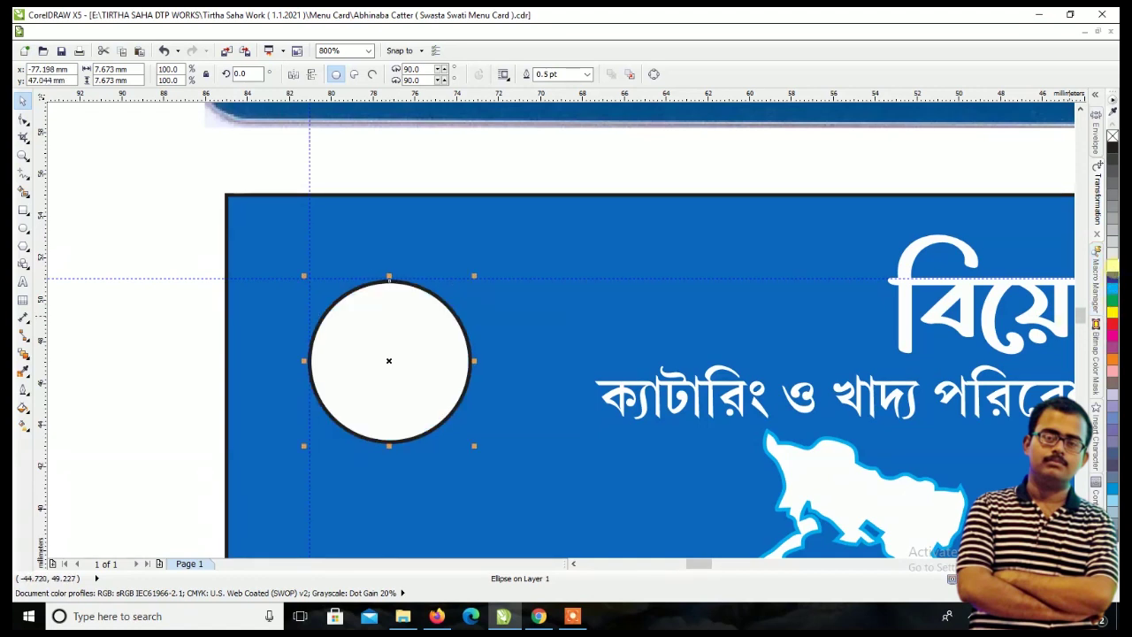
scroll(350, 427, "down", 3)
left_click(652, 462)
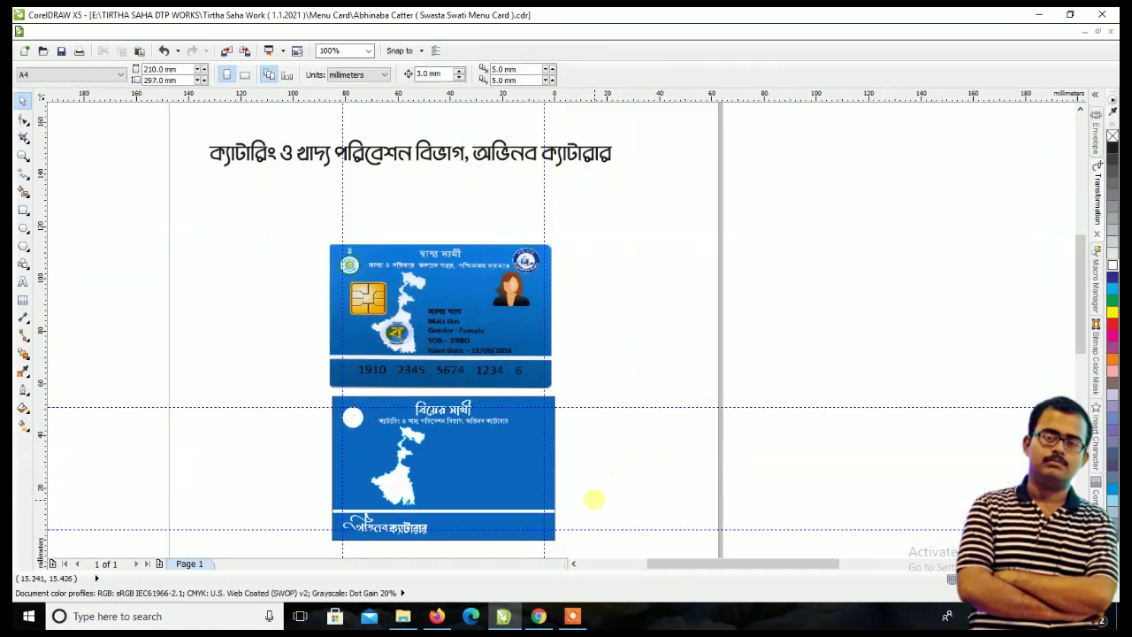
scroll(816, 522, "up", 1)
left_click(966, 617)
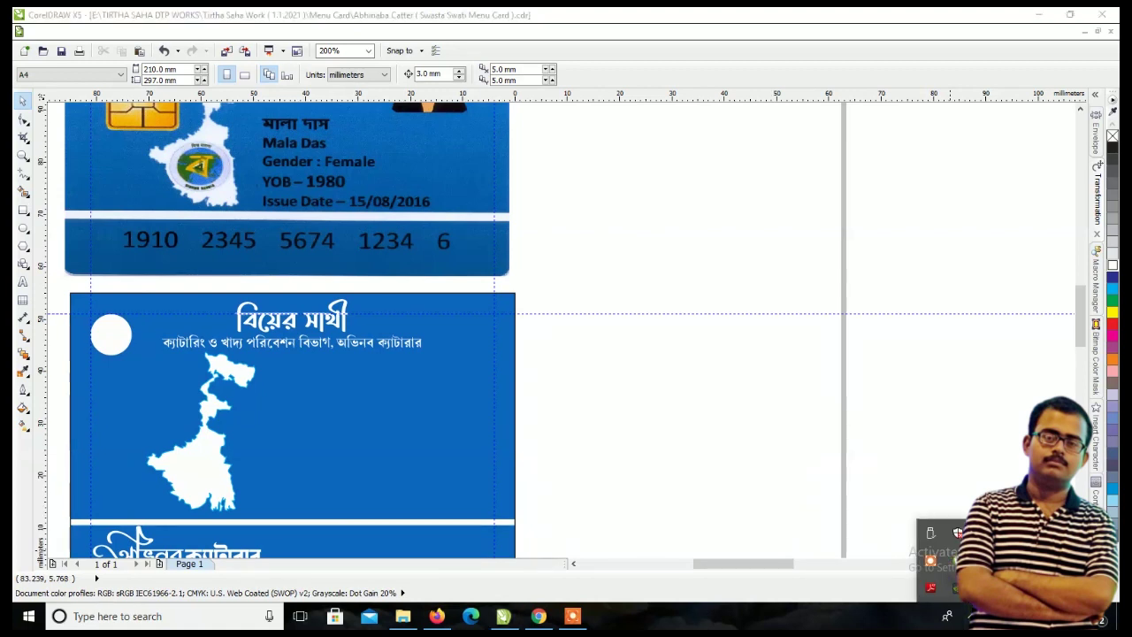
- Open Character Art and choose a glyph from the Religion Part II collection
right_click(930, 560)
left_click(851, 430)
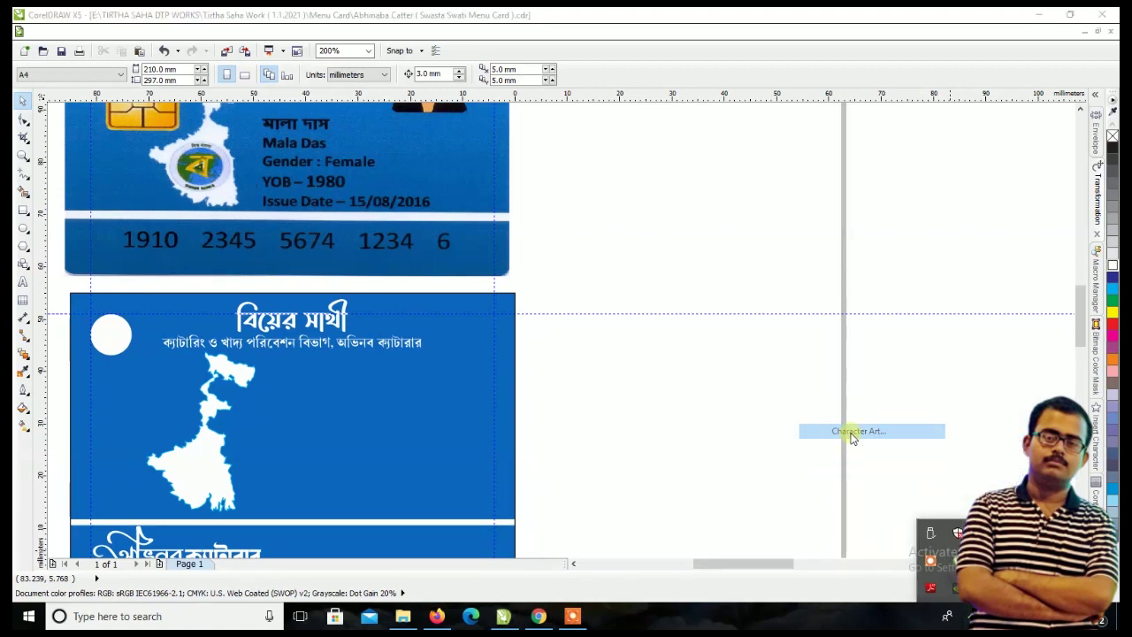
left_click(357, 376)
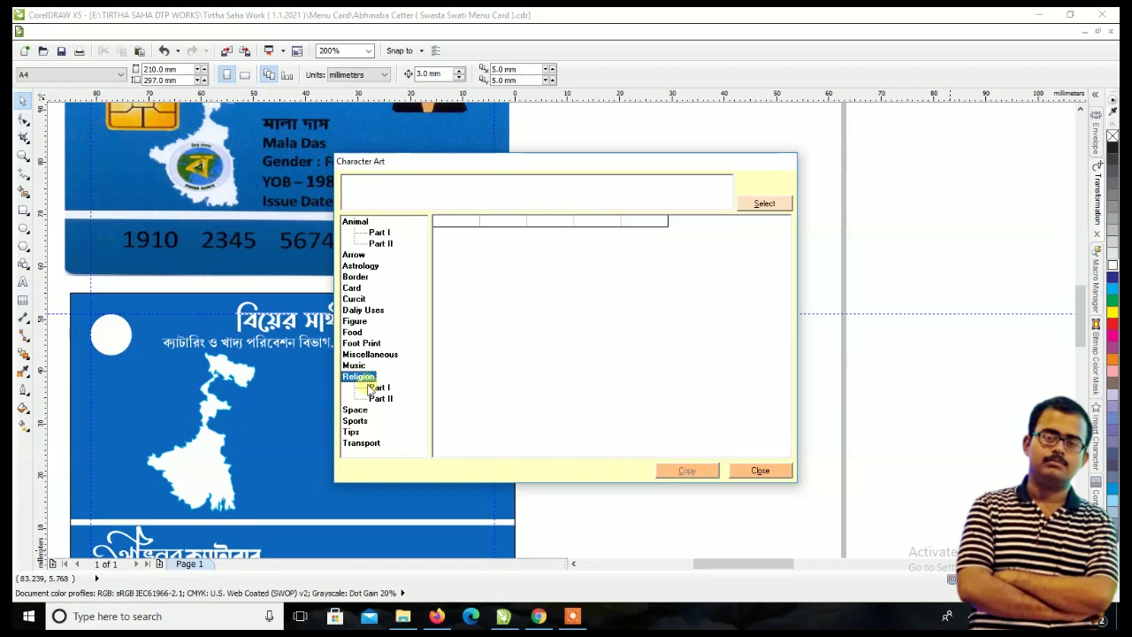
left_click(381, 398)
left_click_drag(788, 237, 786, 306)
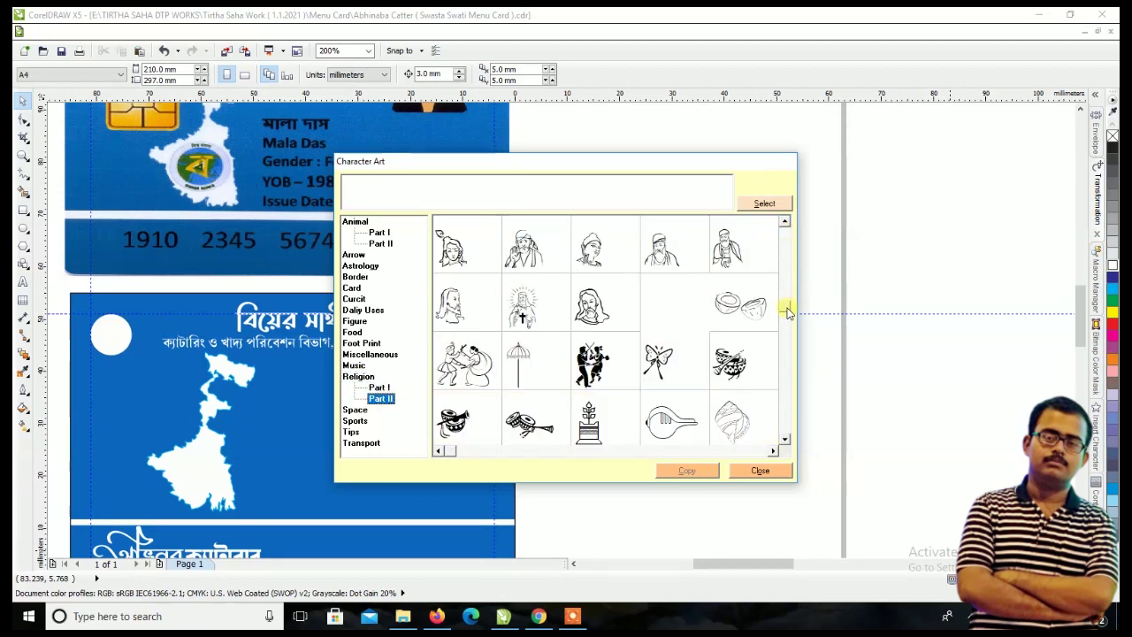
left_click(784, 439)
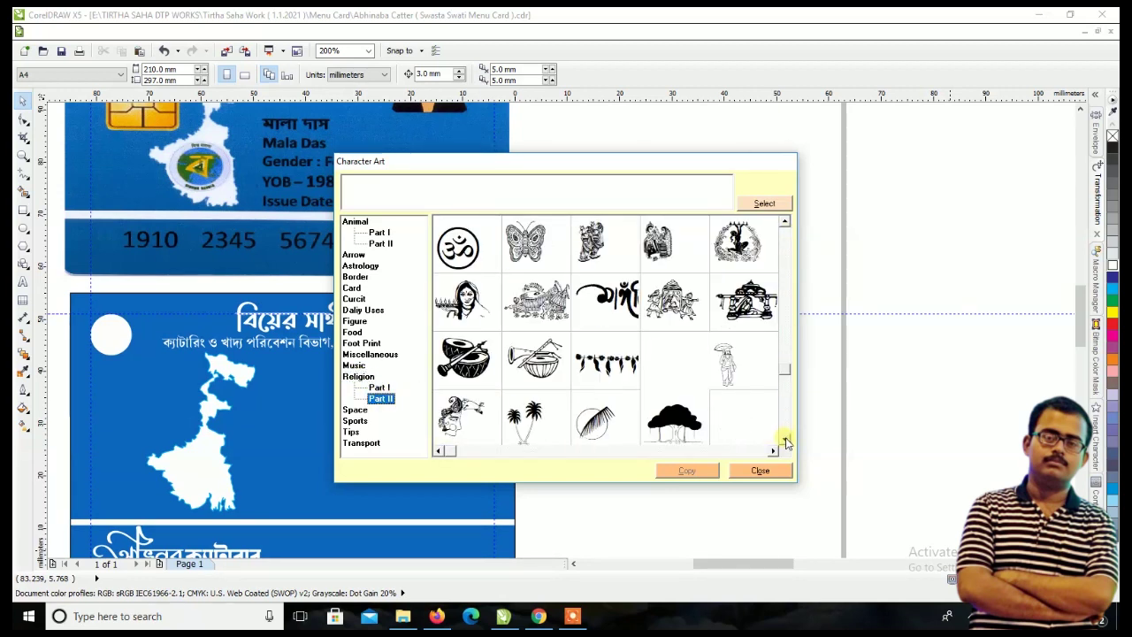
left_click(785, 440)
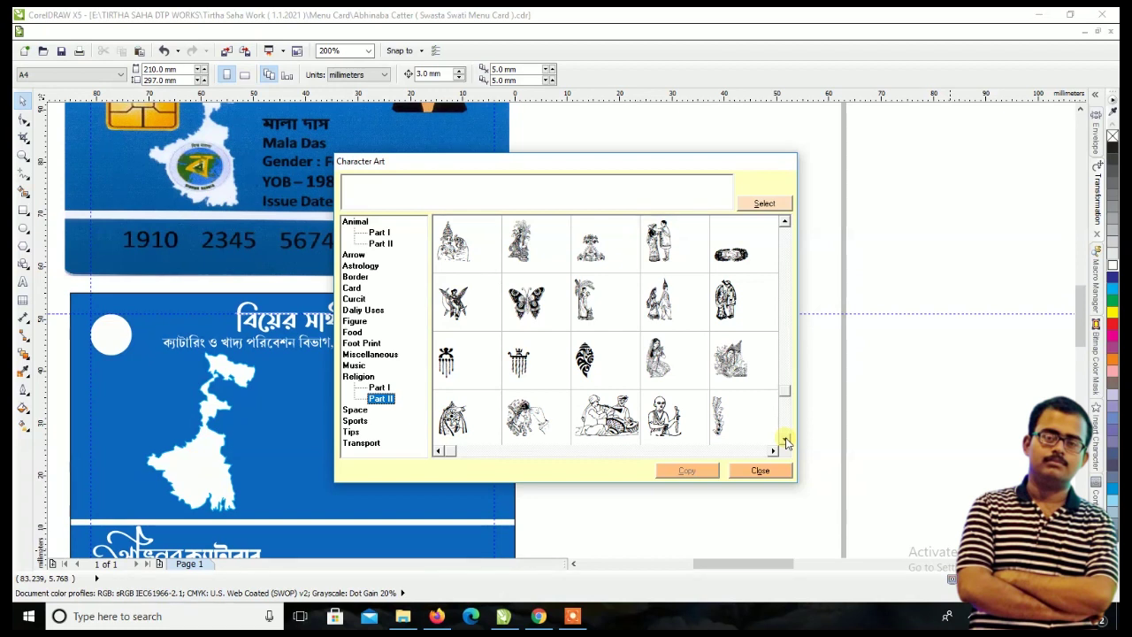
left_click(459, 368)
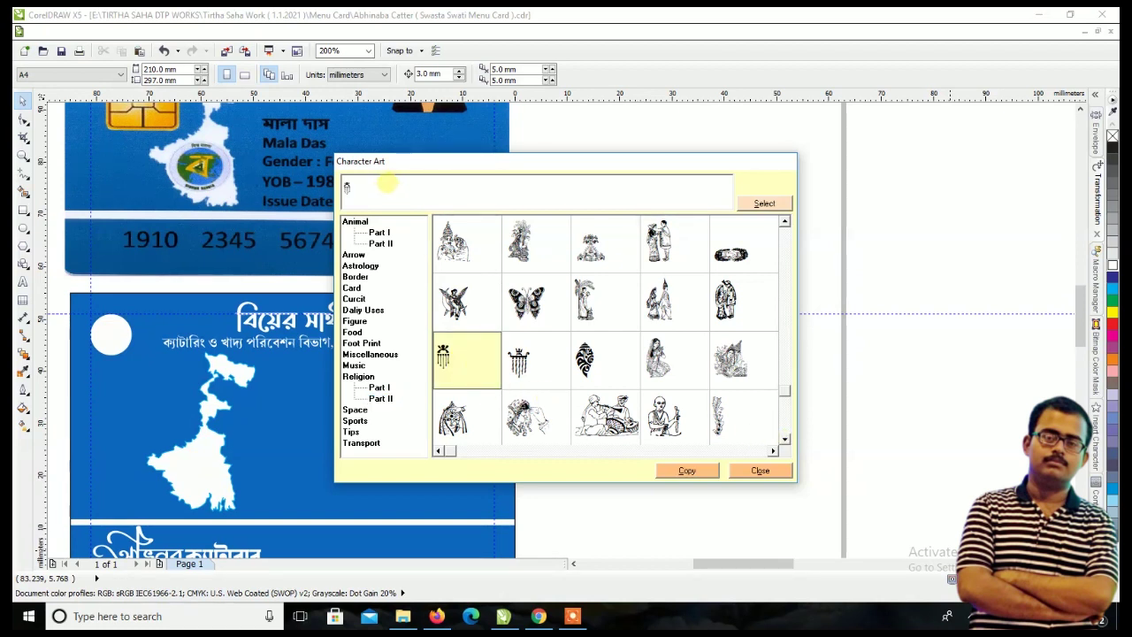
- Copy the religious glyph and paste it onto the page beside the card
key("BackSpace")
left_click(761, 472)
left_click(23, 281)
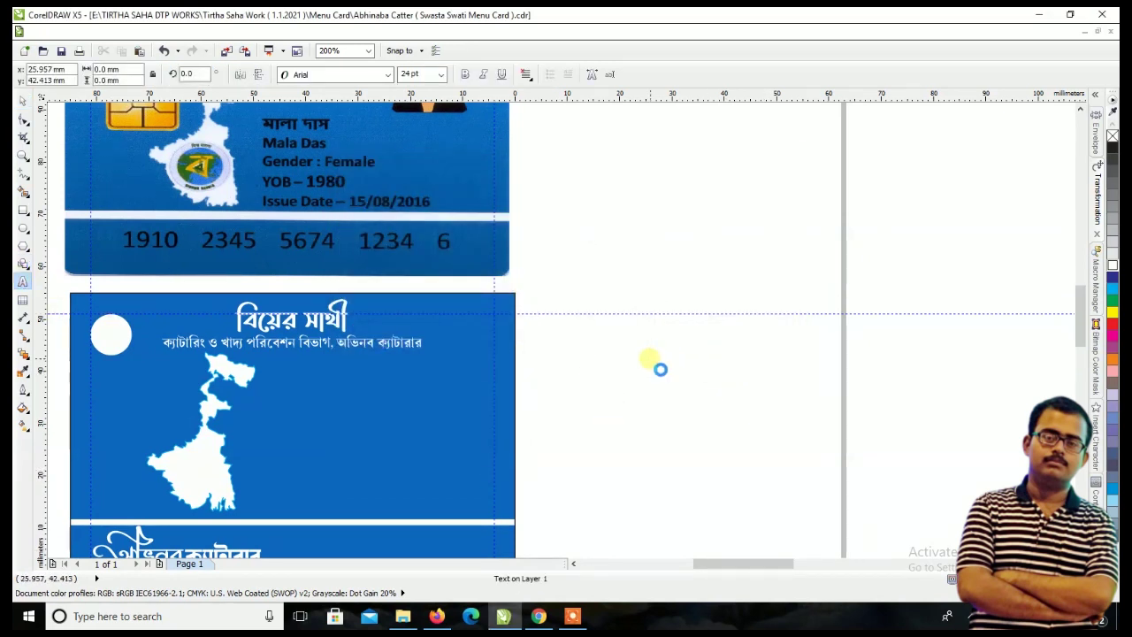
key("ctrl+v")
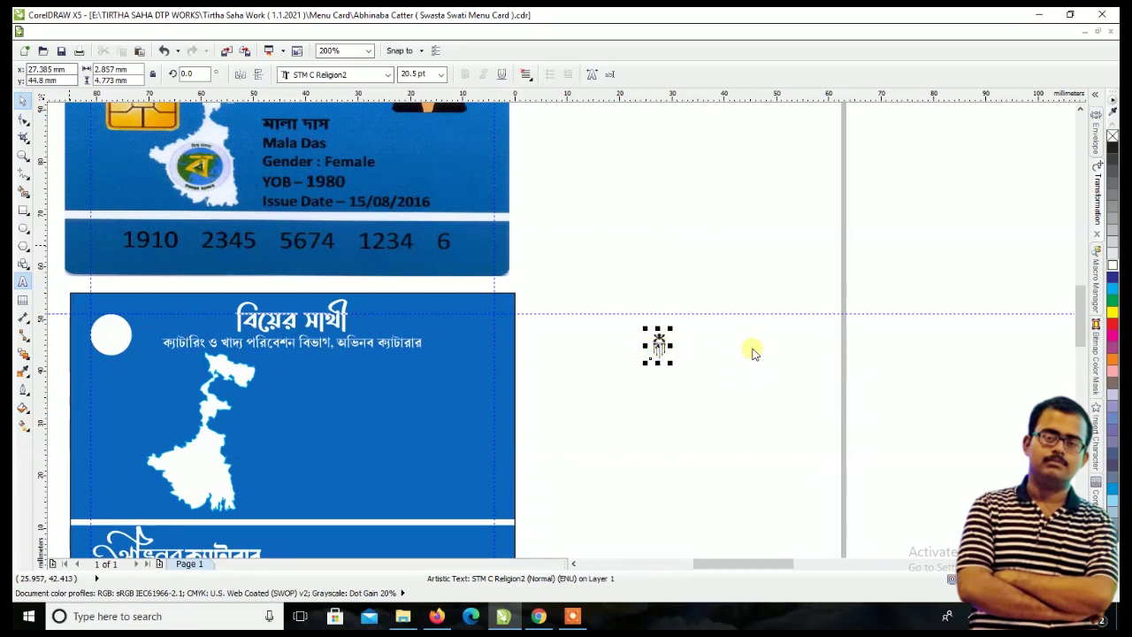
key("Escape")
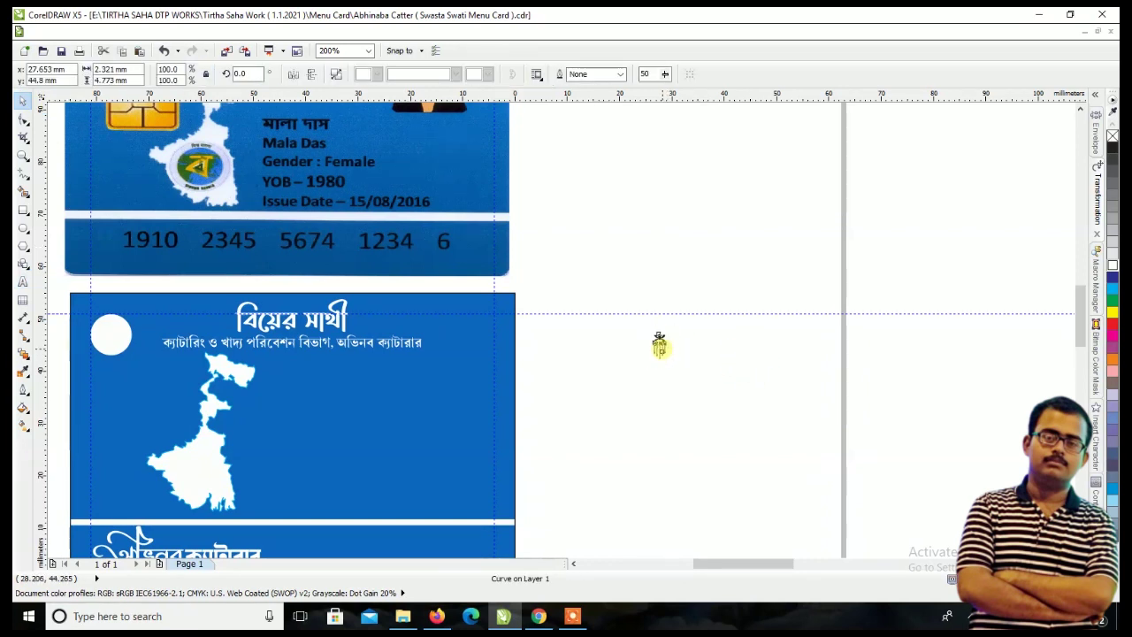
- Move the glyph into the white circle and enlarge it to fill the circle
left_click_drag(659, 345, 108, 334)
scroll(108, 335, "up", 2)
left_click_drag(197, 280, 207, 256)
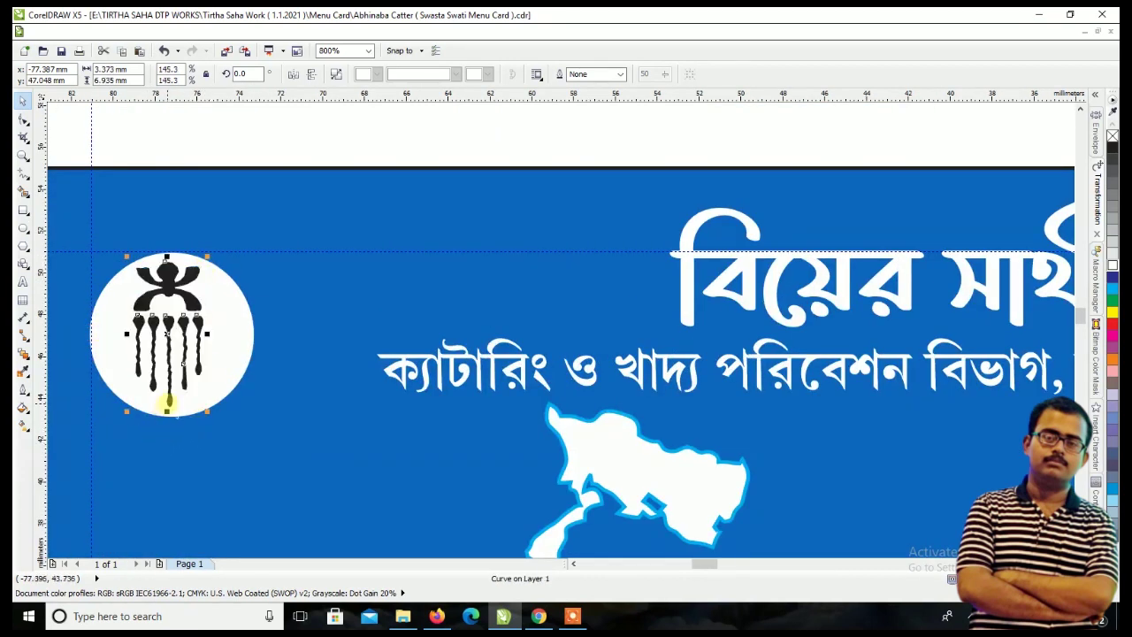
left_click_drag(167, 410, 167, 416)
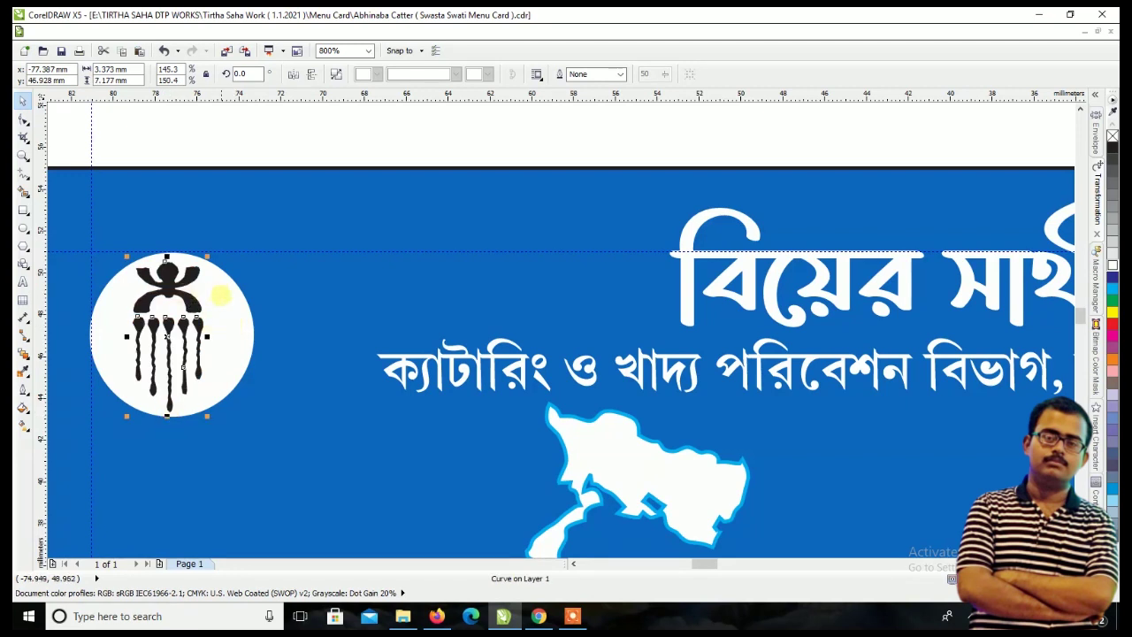
- Centre the glyph horizontally inside the white circle using Align and Distribute
left_click(220, 295, "shift")
left_click(557, 74)
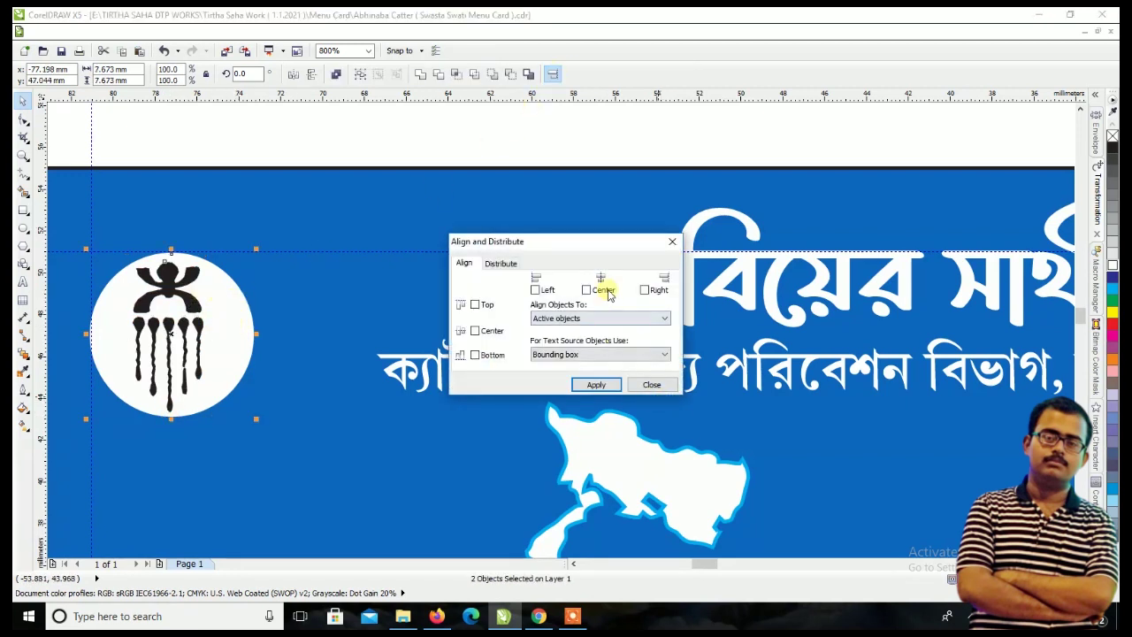
left_click(614, 387)
scroll(297, 251, "down", 2)
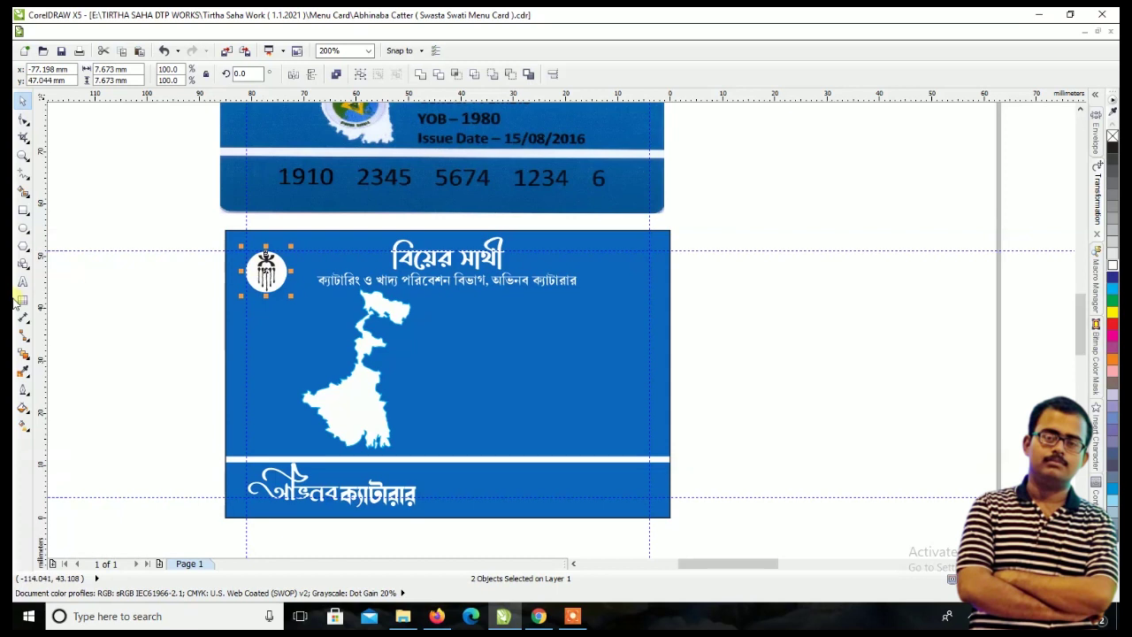
- Fill the religious emblem red
left_click(266, 257)
scroll(264, 251, "up", 2)
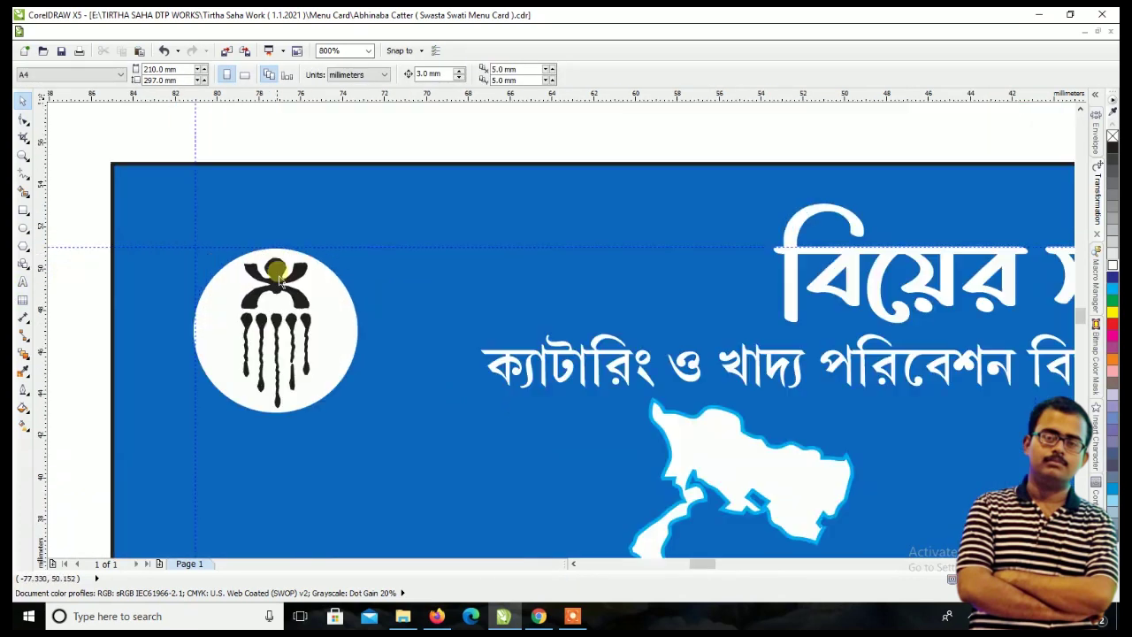
left_click(1112, 325)
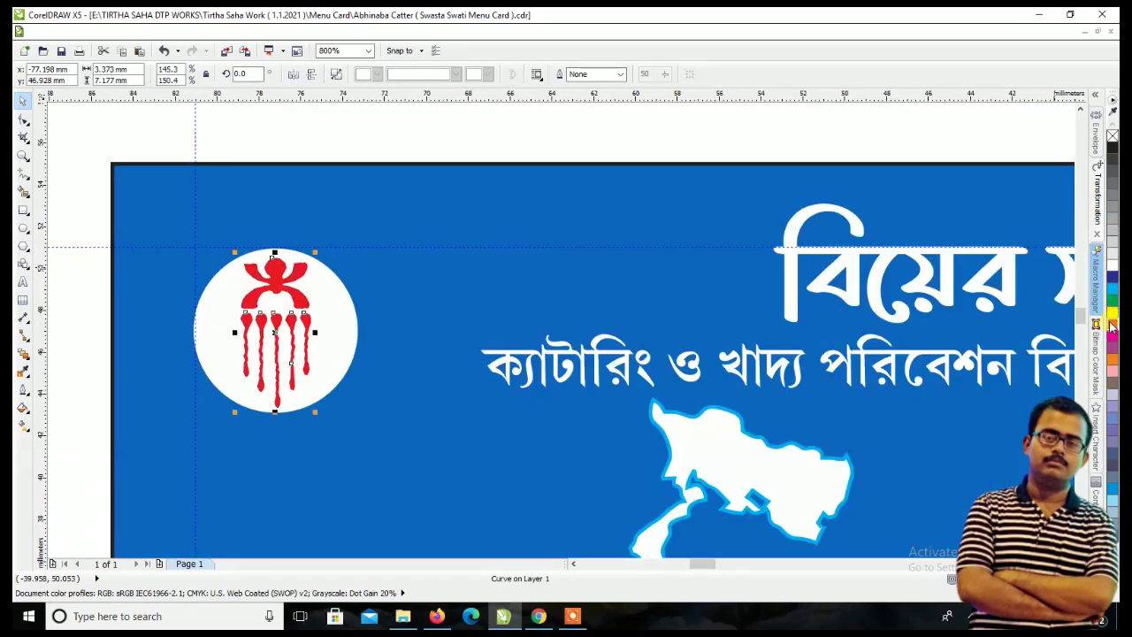
scroll(284, 332, "down", 1)
scroll(285, 332, "down", 1)
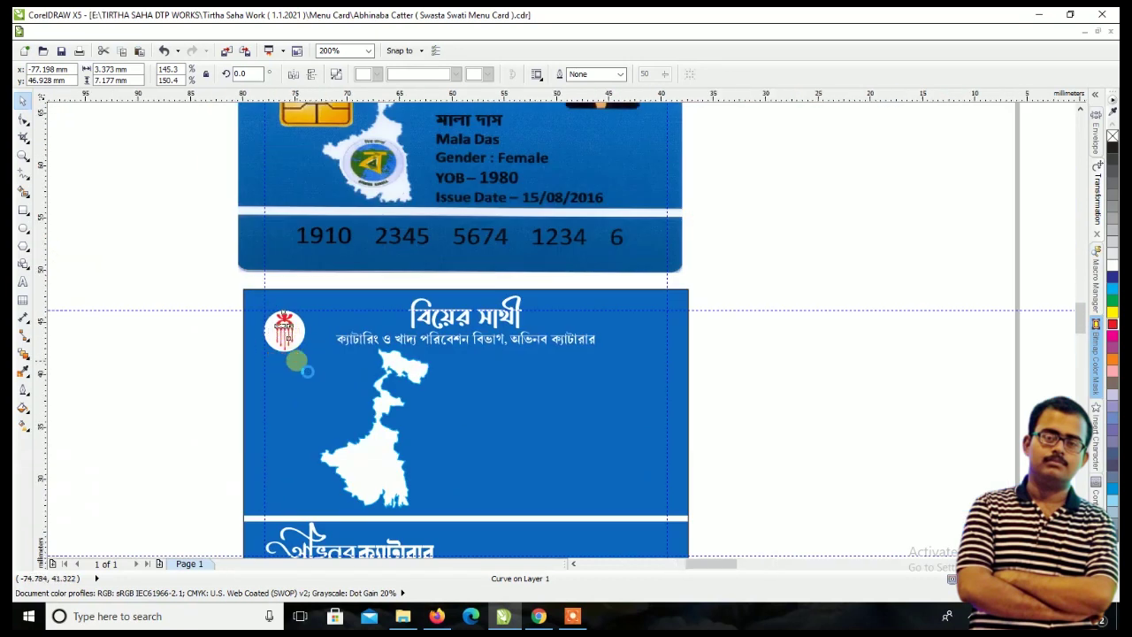
scroll(295, 358, "up", 1)
scroll(299, 345, "up", 2)
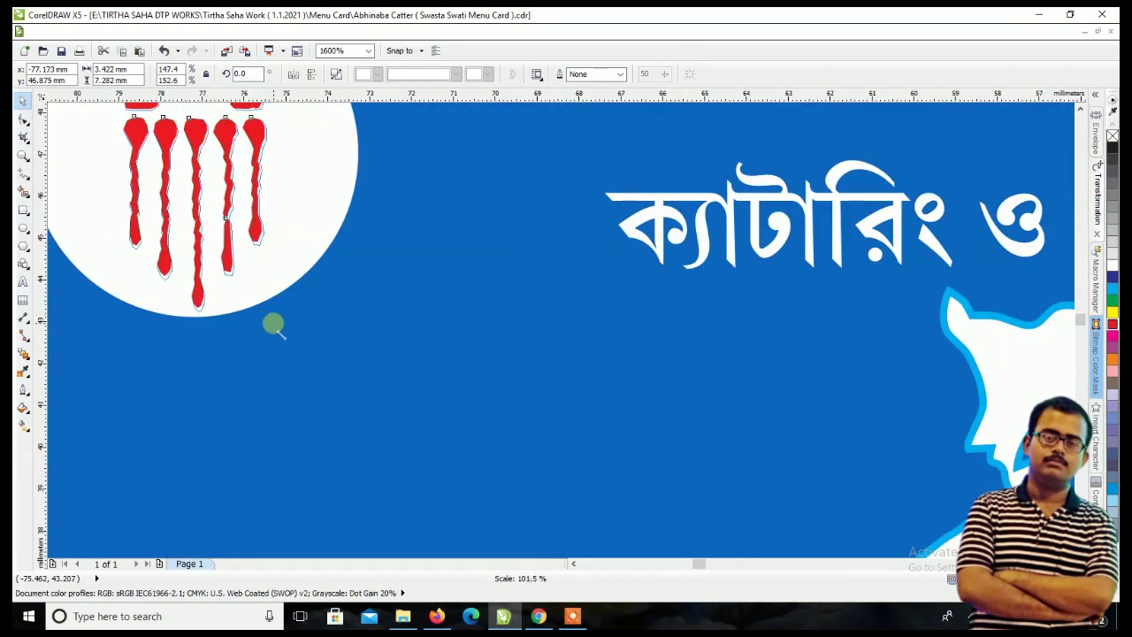
scroll(290, 358, "down", 1)
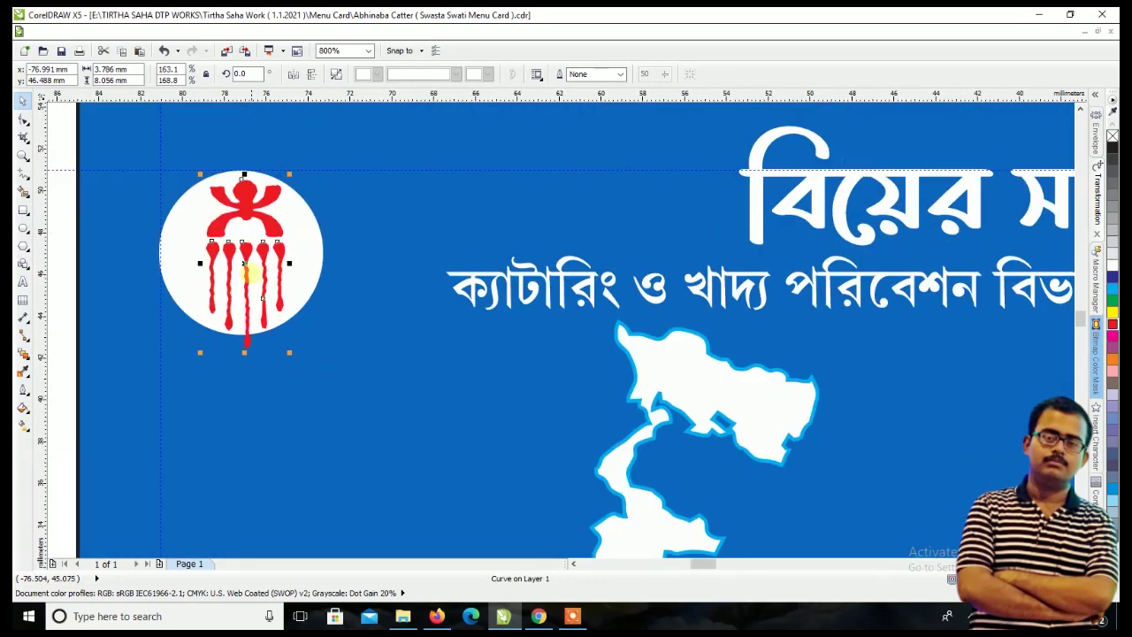
- Re-centre the red emblem on the white circle, then deselect both
left_click(309, 214, "shift")
left_click(552, 74)
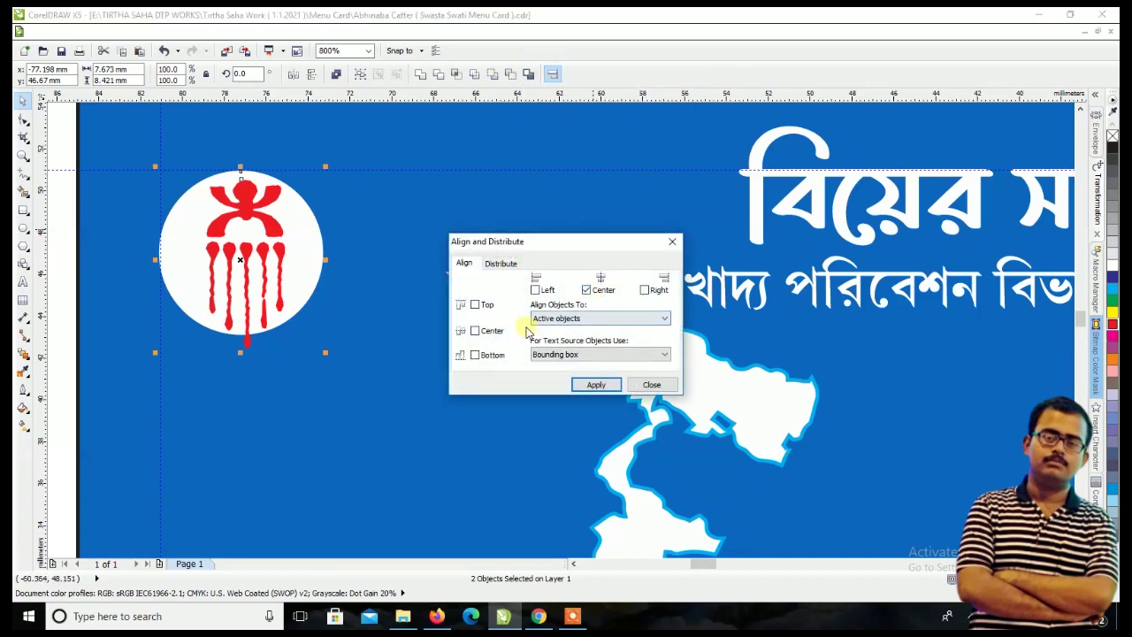
left_click(605, 387)
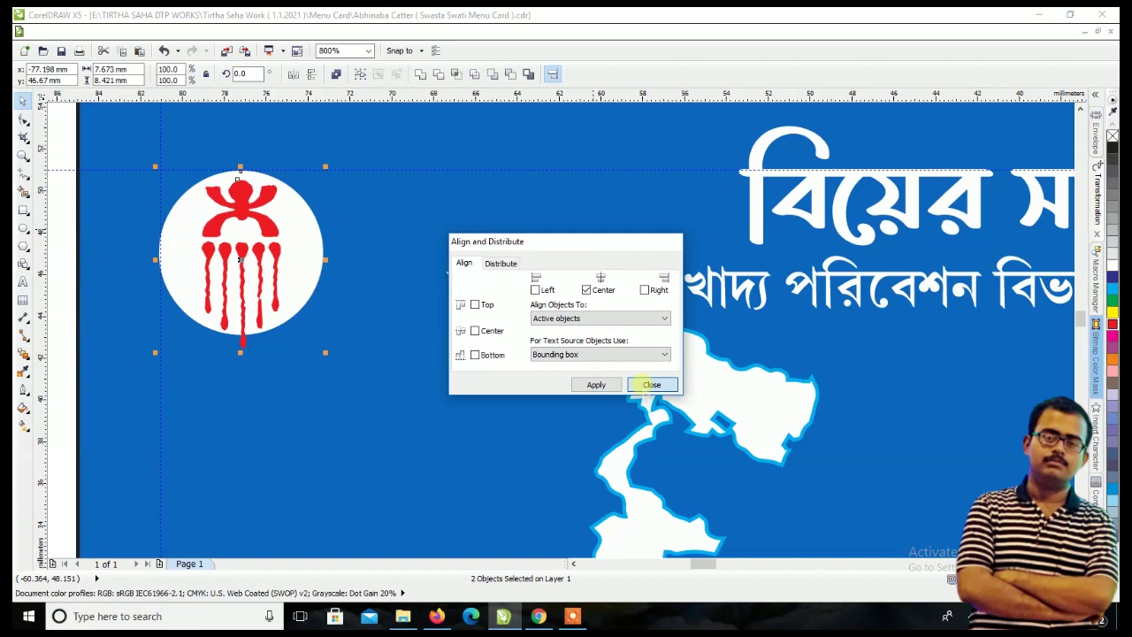
left_click(650, 384)
scroll(385, 199, "down", 4)
left_click(208, 272)
scroll(267, 308, "down", 2)
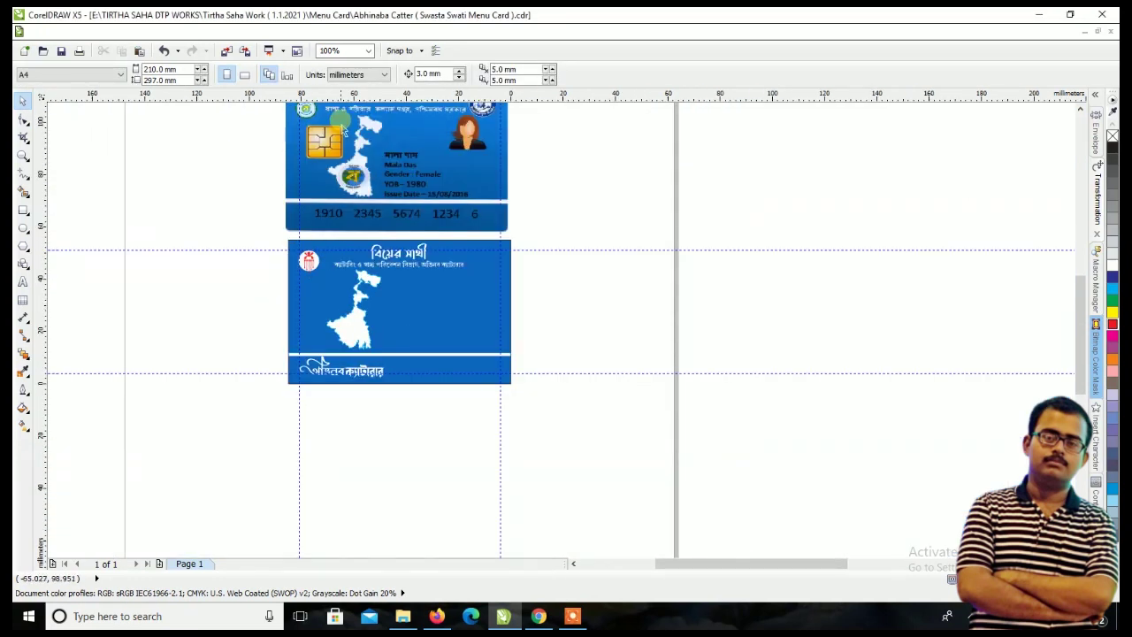
- Draw a rectangle matching the card's chip and round all four corners
scroll(344, 135, "up", 4)
left_click(23, 209)
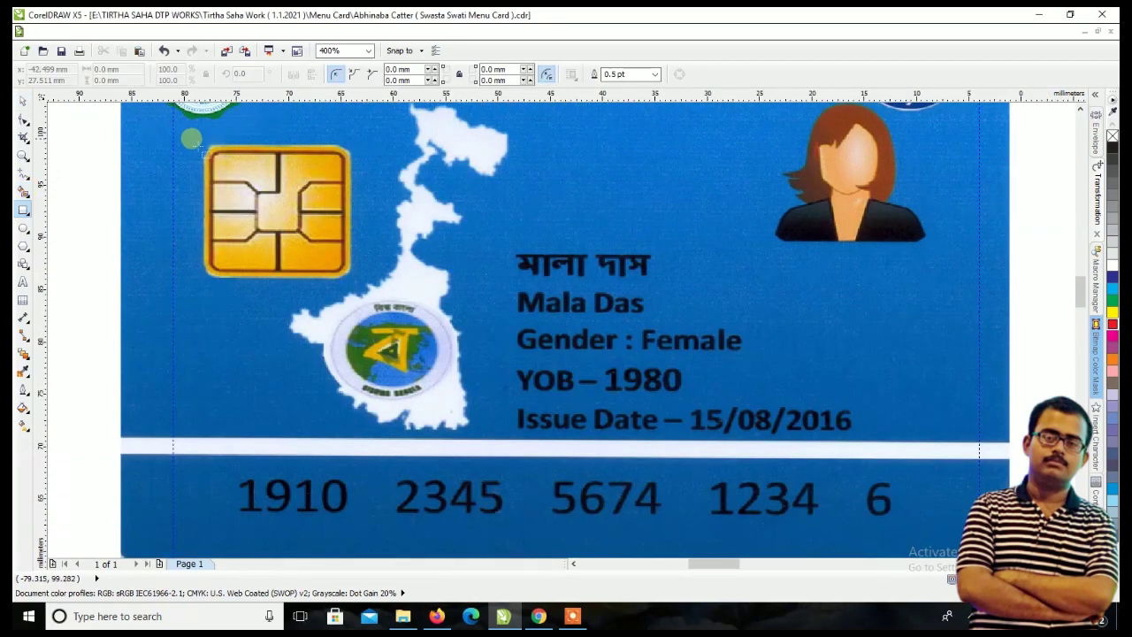
left_click_drag(195, 142, 350, 280)
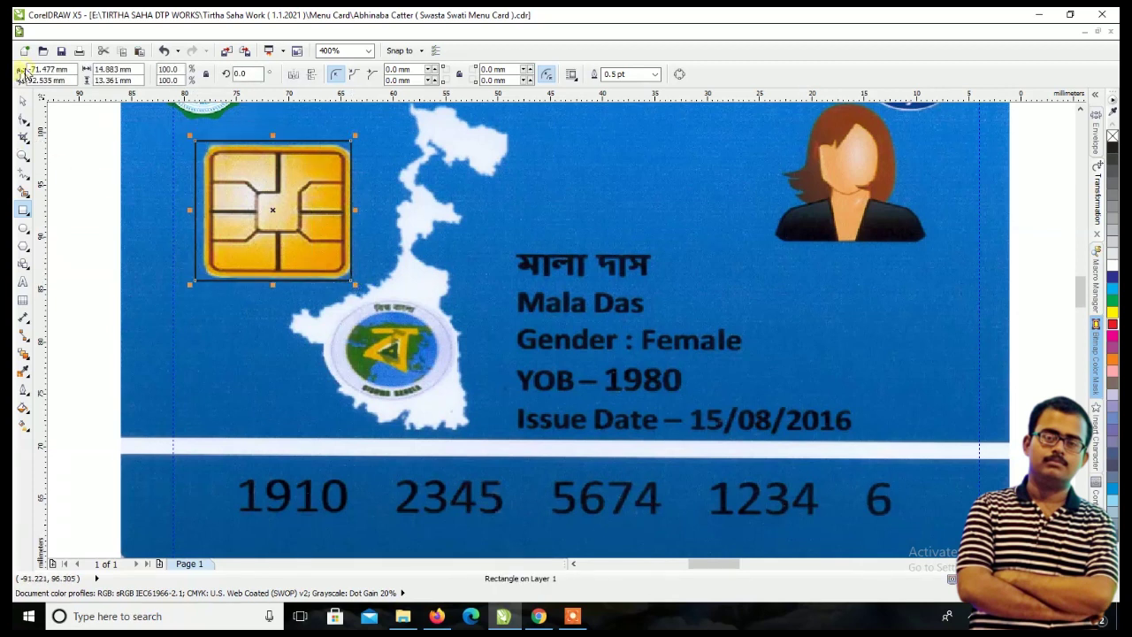
scroll(235, 190, "up", 2)
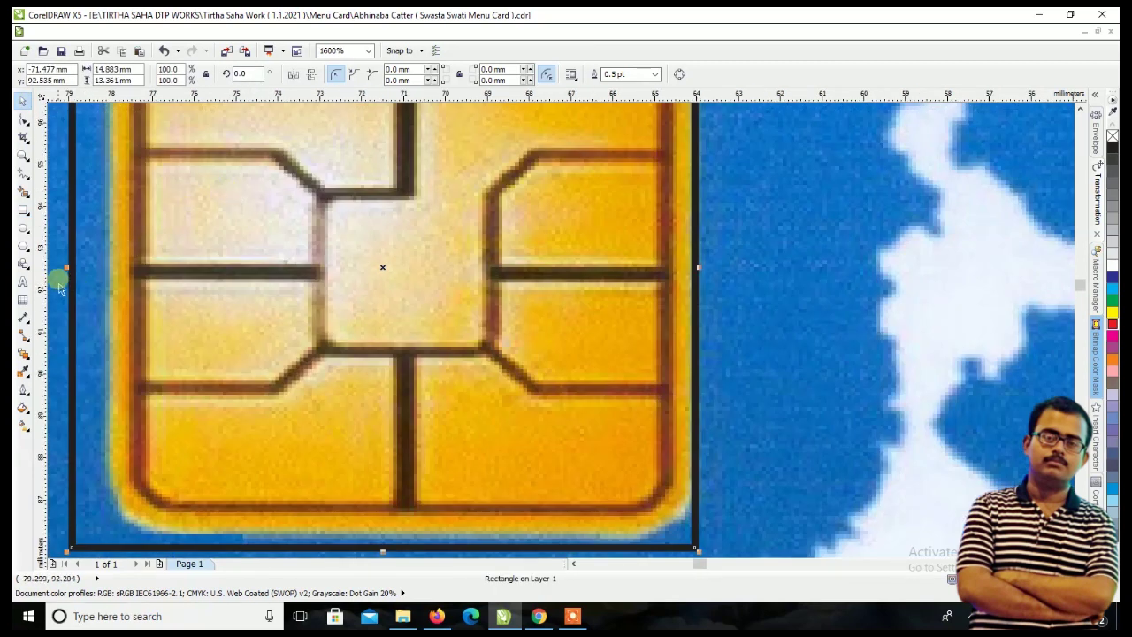
left_click_drag(71, 267, 108, 268)
scroll(400, 326, "down", 1)
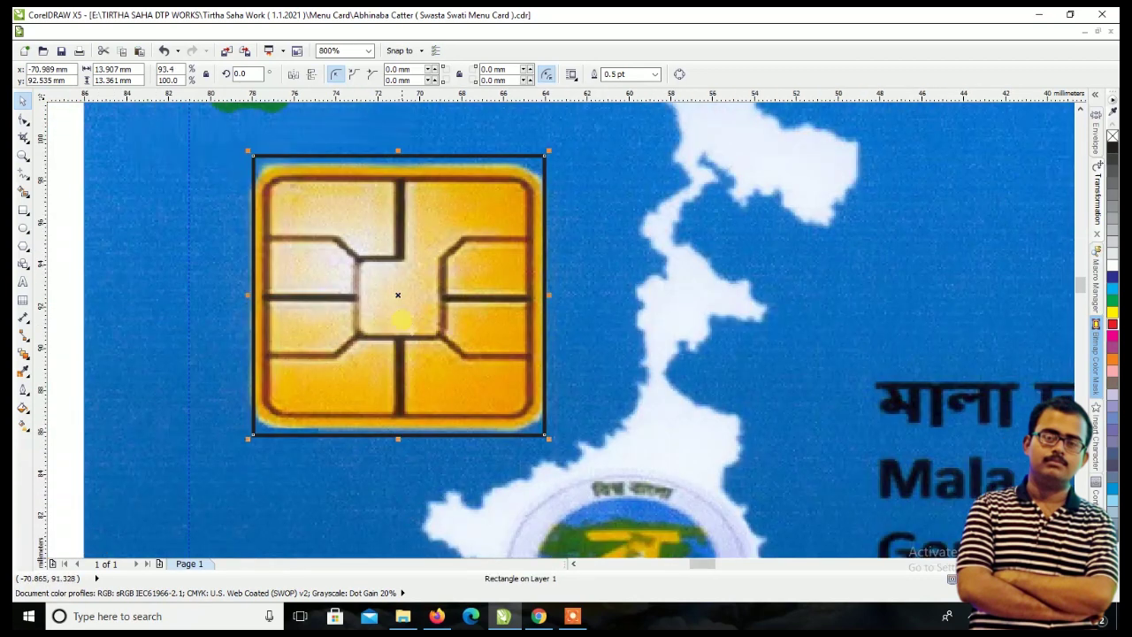
left_click_drag(399, 153, 399, 166)
left_click_drag(397, 437, 397, 431)
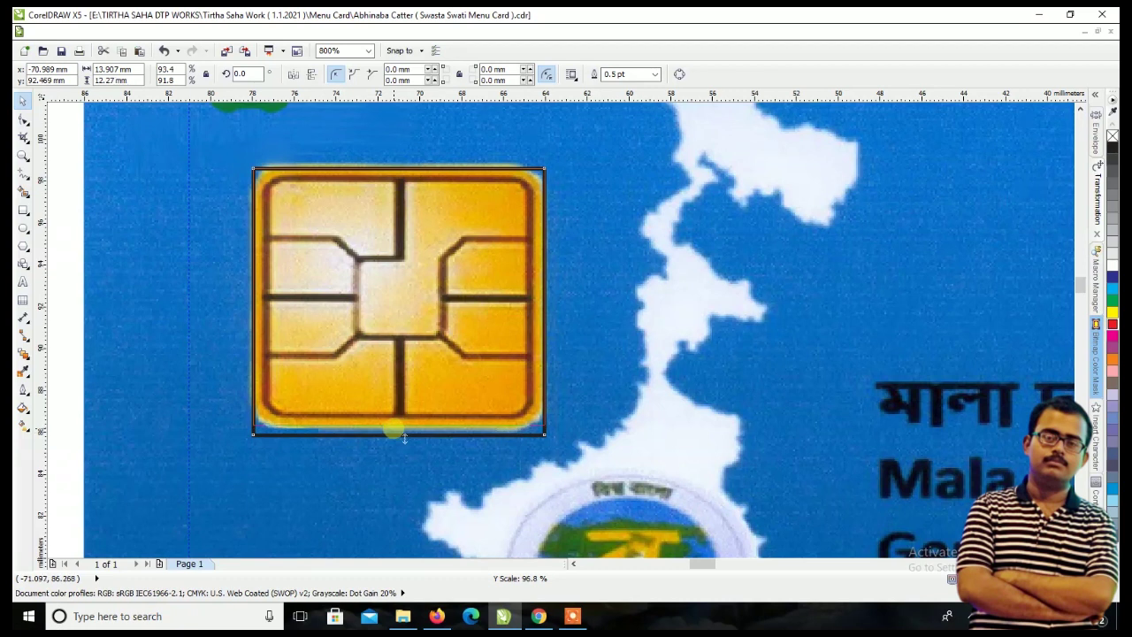
left_click(24, 119)
left_click_drag(253, 165, 274, 167)
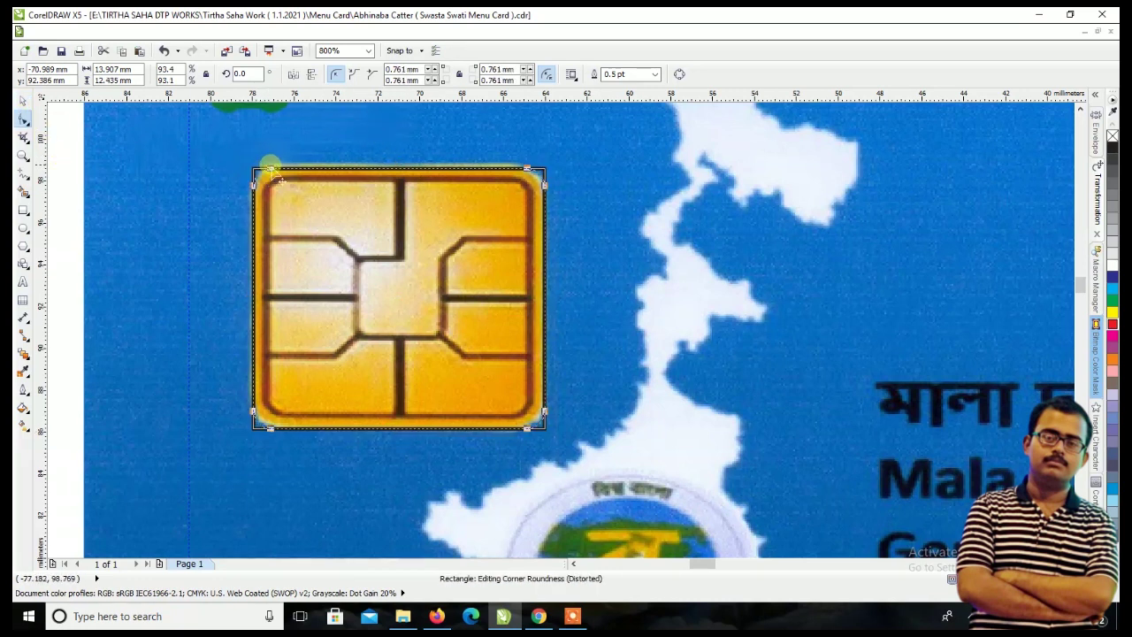
- Move the 13.9 × 12.4 mm rounded rectangle onto the lower card, left of the map, and fill it white
left_click(25, 105)
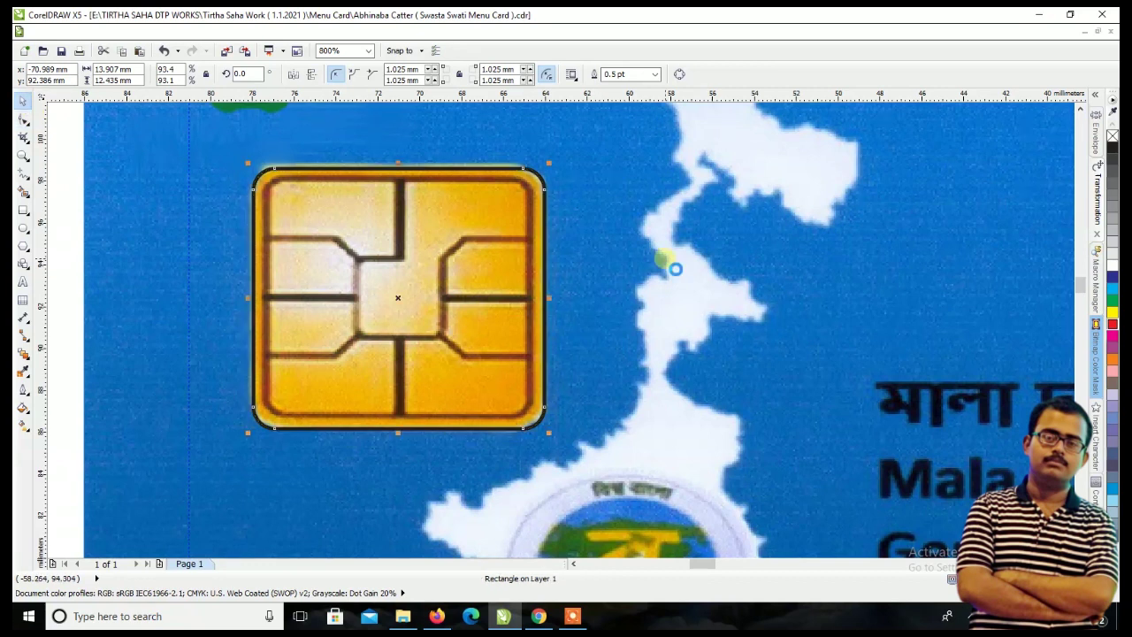
scroll(675, 263, "down", 3)
left_click_drag(640, 261, 637, 421)
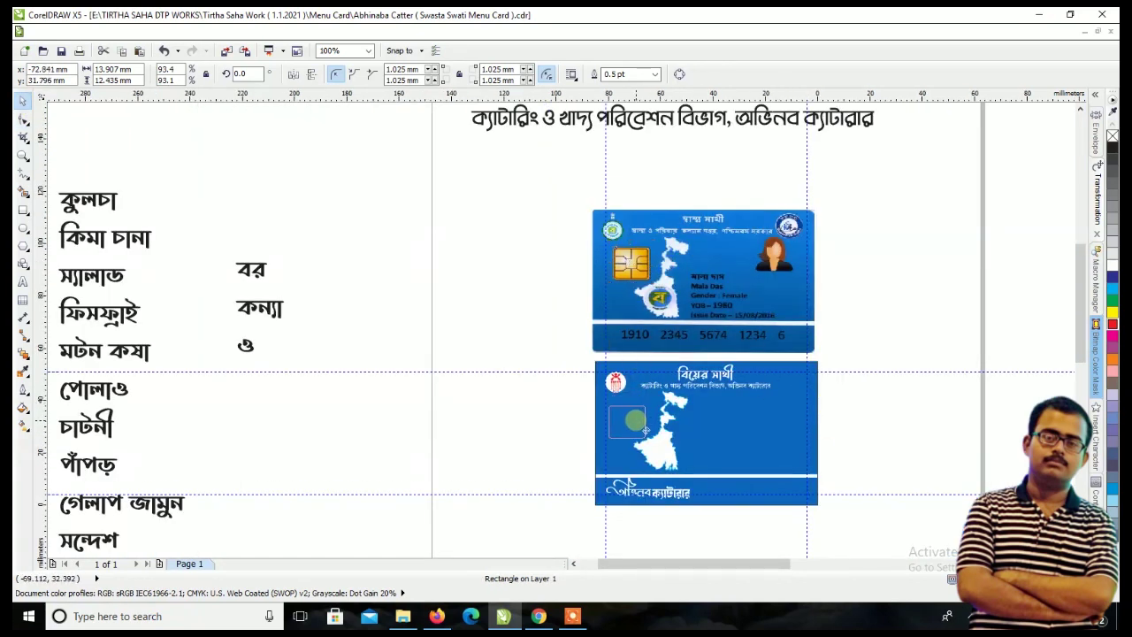
scroll(644, 425, "up", 4)
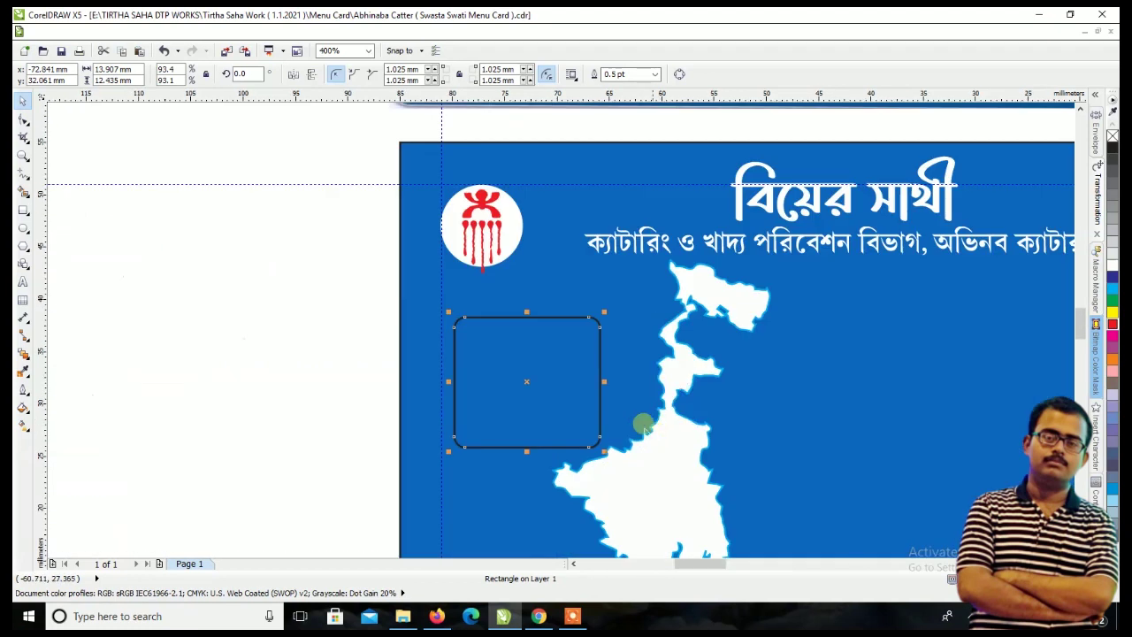
left_click(541, 348)
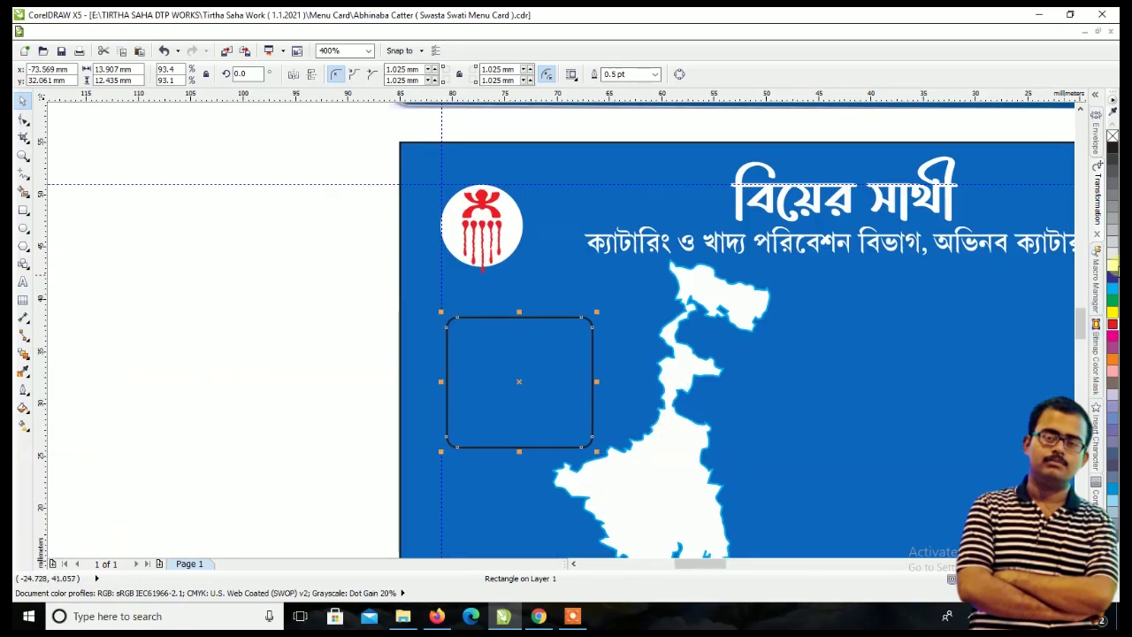
left_click(1113, 265)
left_click(204, 347)
scroll(204, 346, "down", 4)
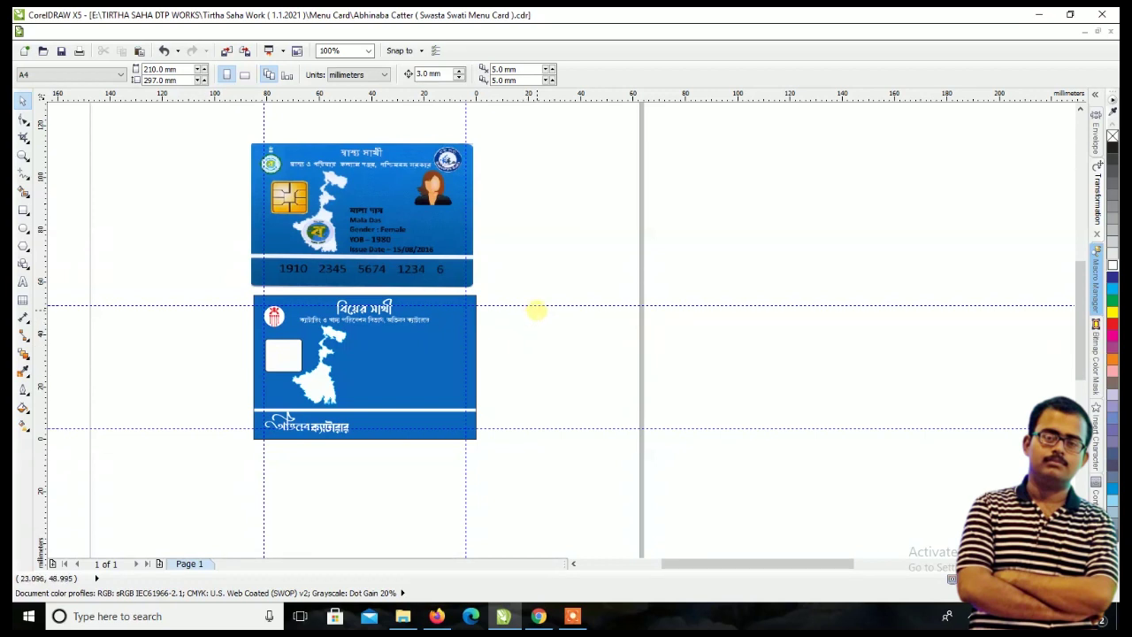
- Bring the বর, ও and কন্যা words beside the blue card
scroll(438, 297, "up", 2)
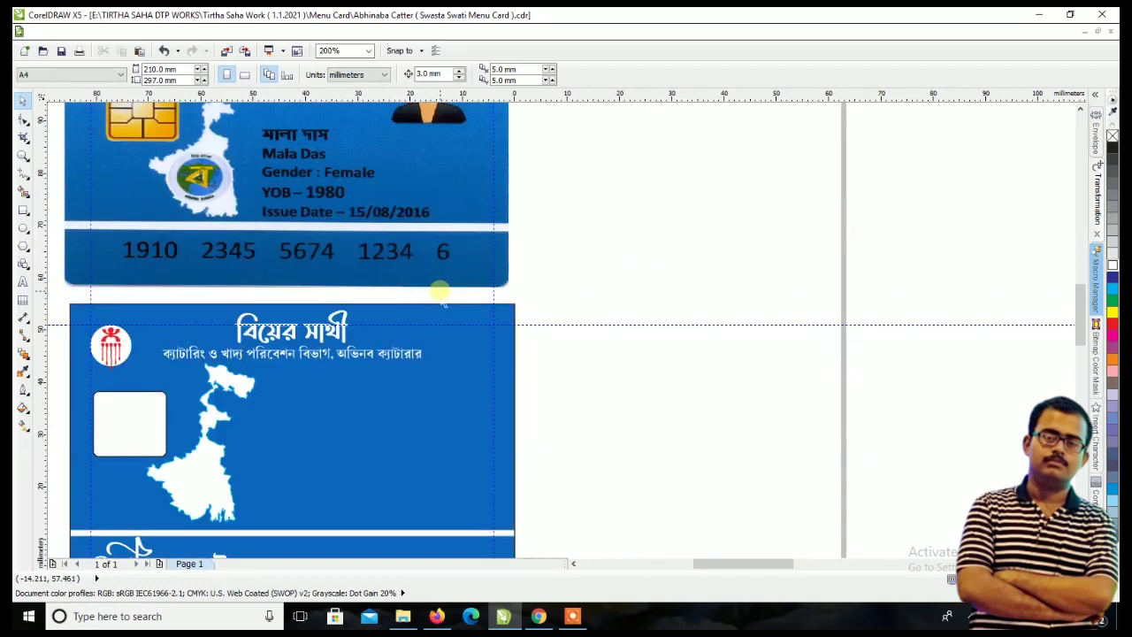
scroll(456, 335, "up", 1)
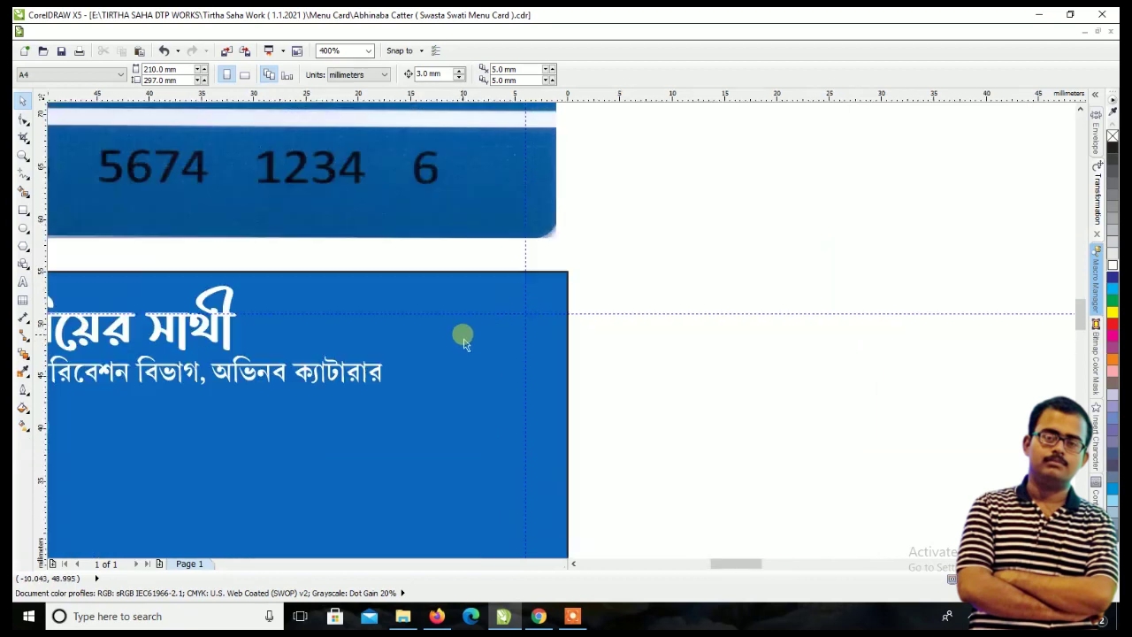
scroll(463, 333, "up", 1)
scroll(733, 215, "down", 1)
scroll(725, 220, "down", 1)
scroll(731, 230, "down", 1)
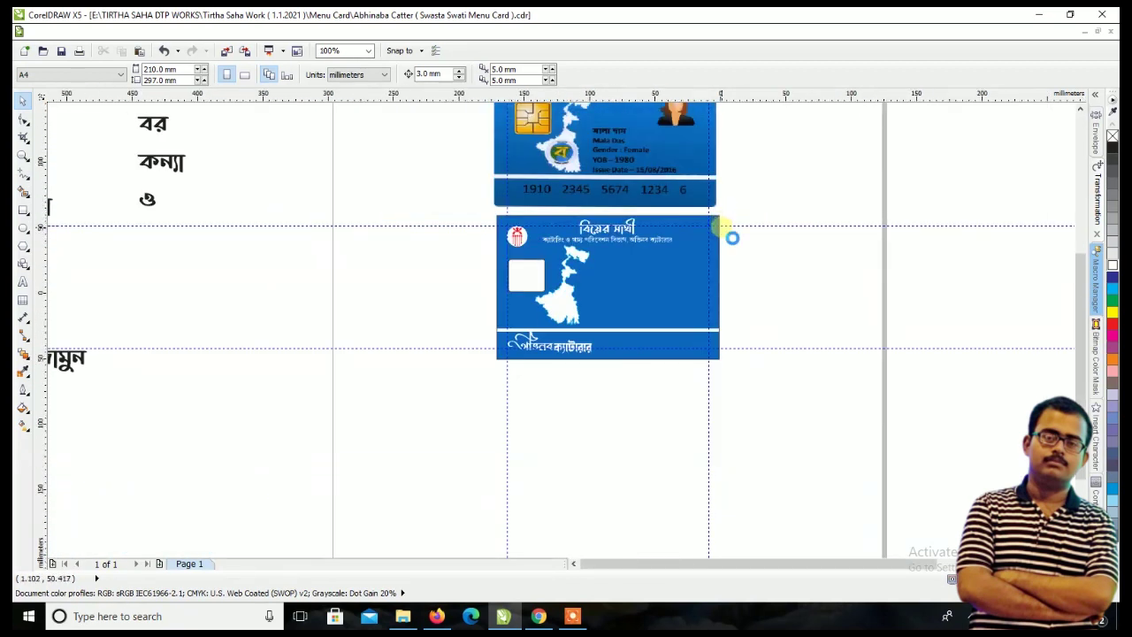
scroll(730, 230, "down", 1)
scroll(668, 199, "down", 1)
scroll(690, 159, "up", 1)
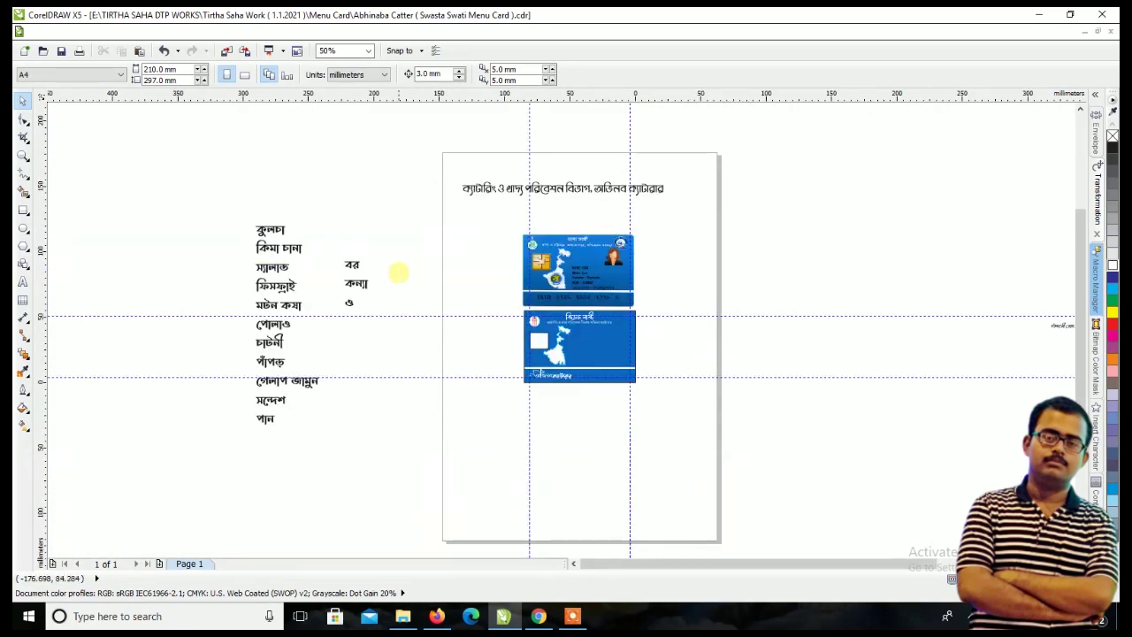
left_click_drag(352, 264, 655, 331)
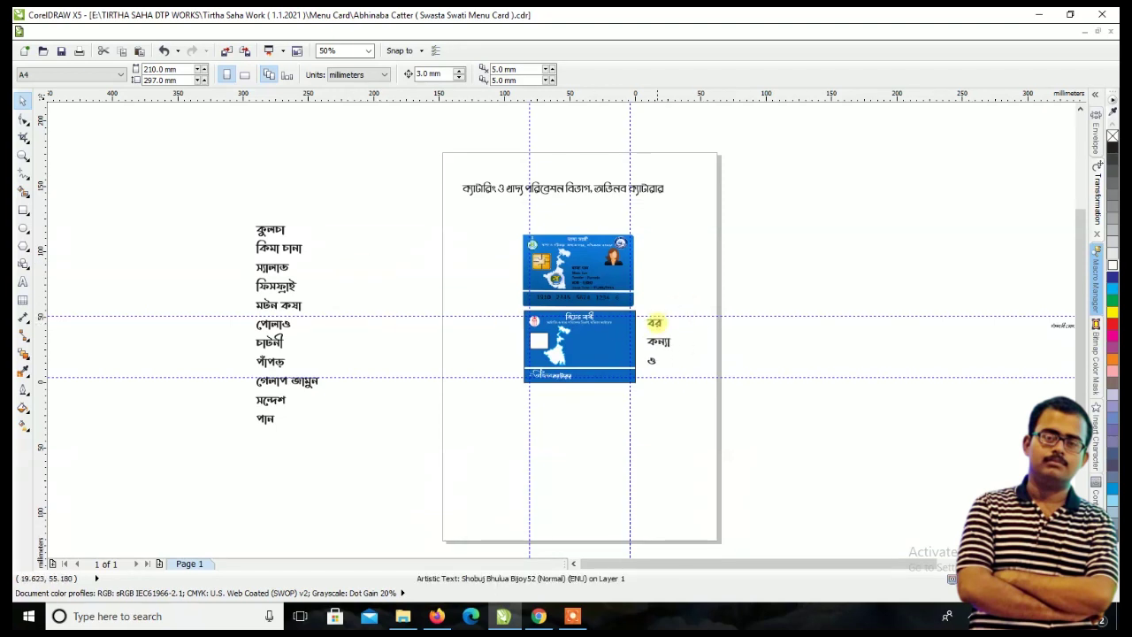
- Place বর on the card near the map and set it in Li Azad Feni ANSI V2
scroll(655, 331, "up", 2)
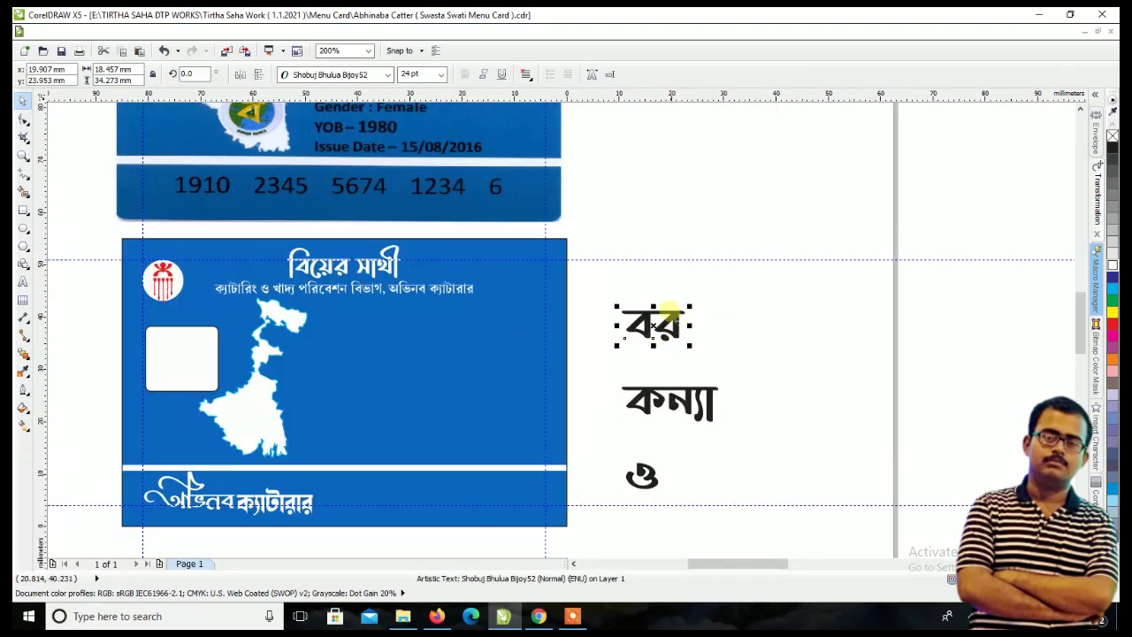
left_click_drag(663, 334, 361, 348)
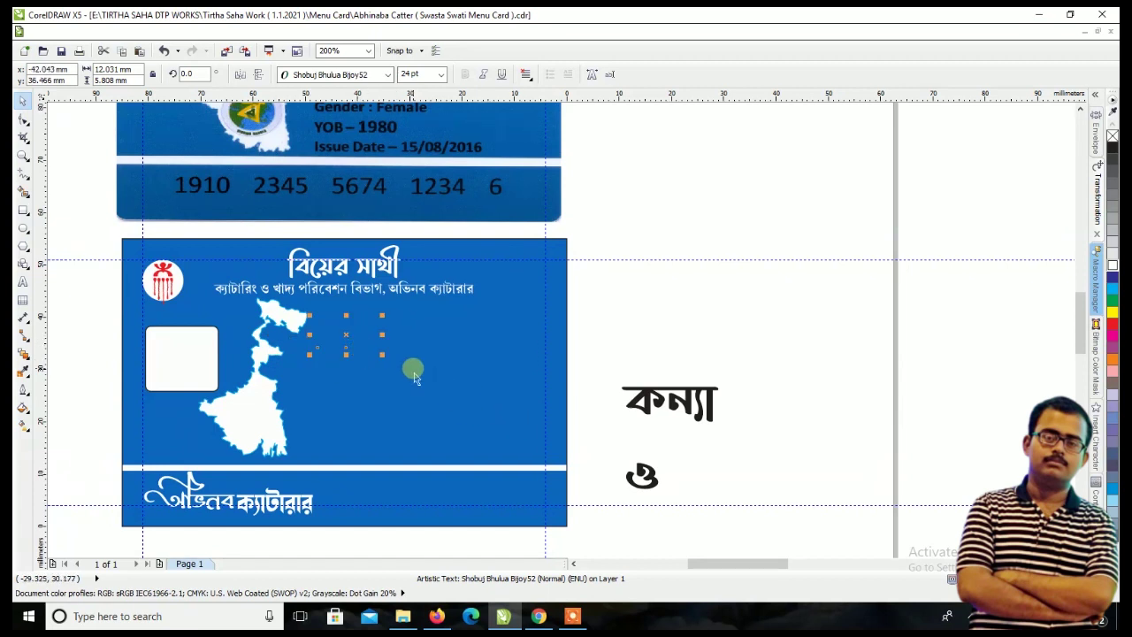
scroll(412, 366, "up", 1)
left_click(383, 78)
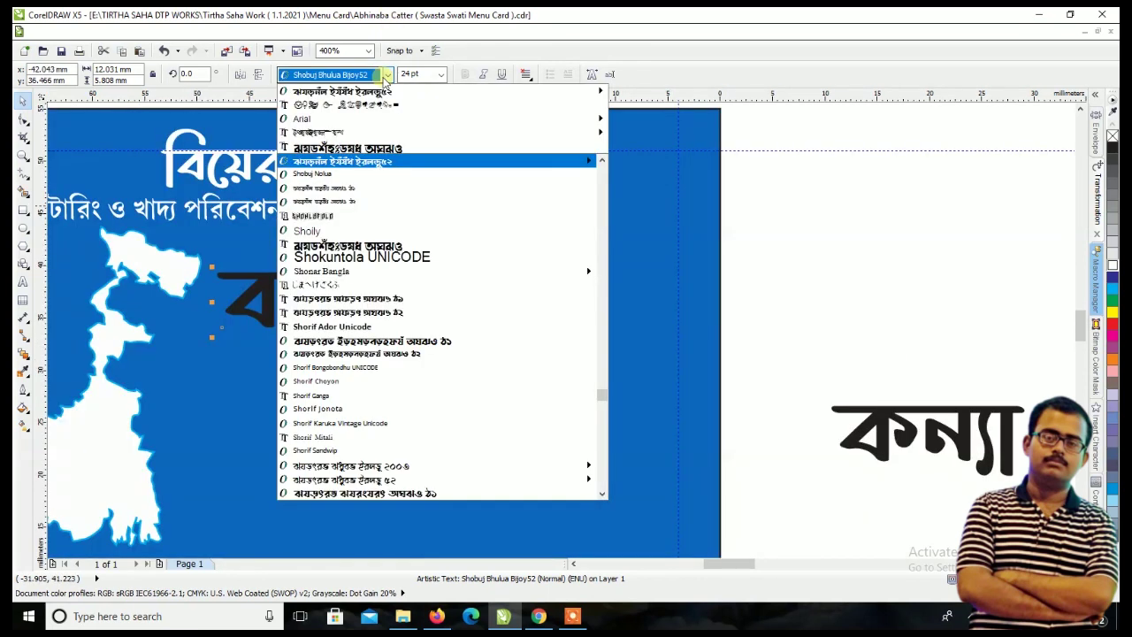
type("Li")
key("Down")
key("Down")
key("Down")
key("Down")
key("Down")
key("Down")
key("Down")
key("Down")
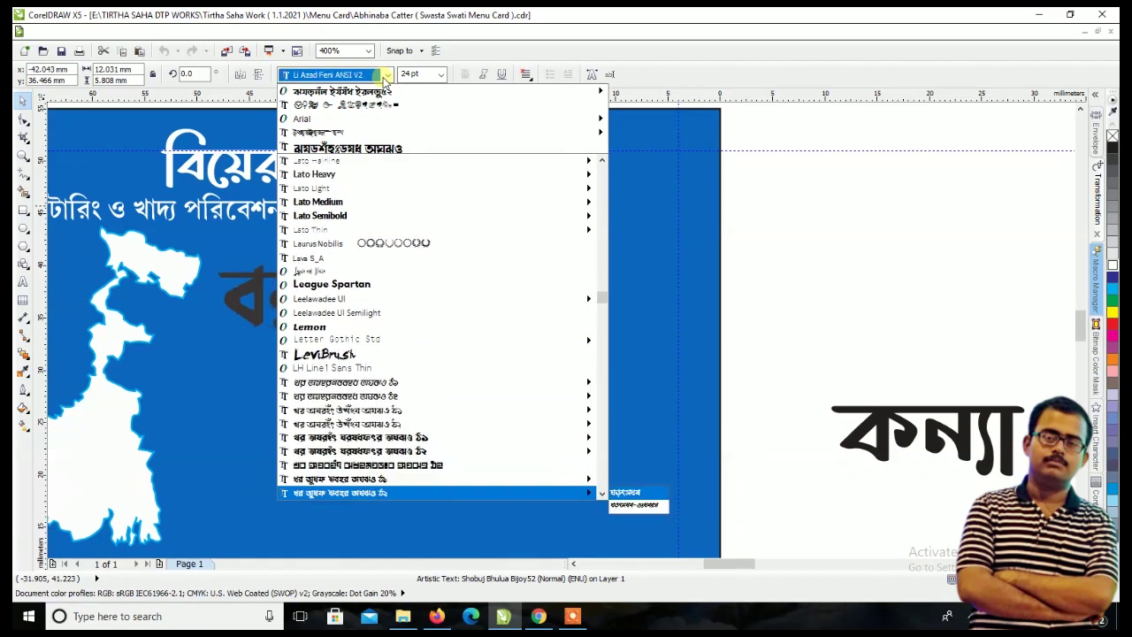
key("Return")
left_click_drag(306, 298, 306, 283)
- Set কন্যা in Li Azad Feni ANSI V2 and place it below-right of বর
left_click(948, 428)
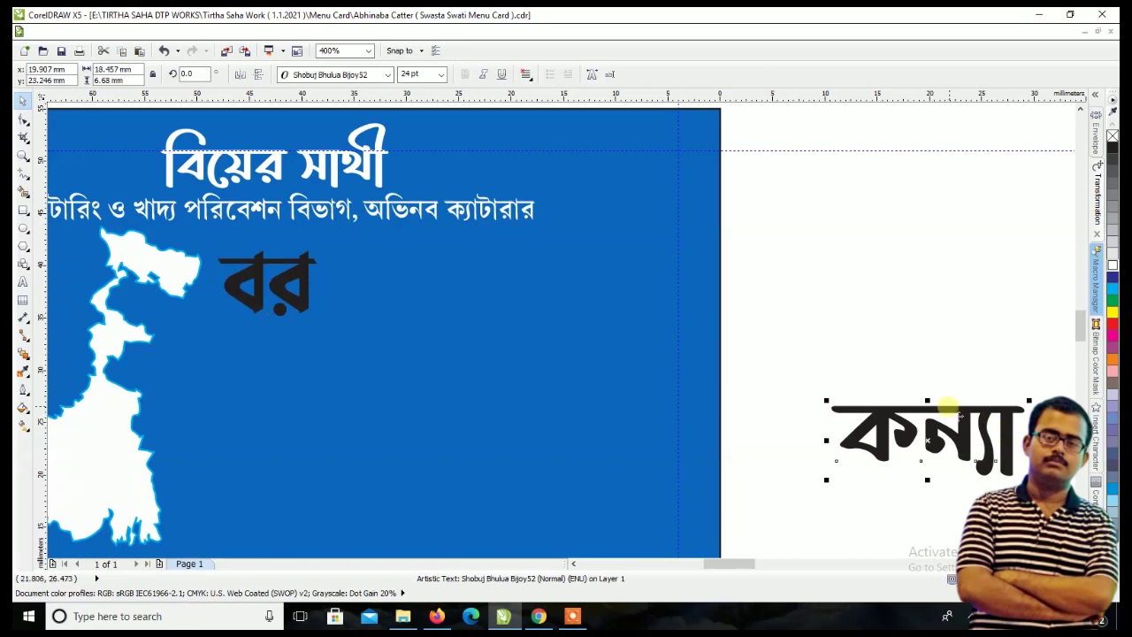
left_click(347, 74)
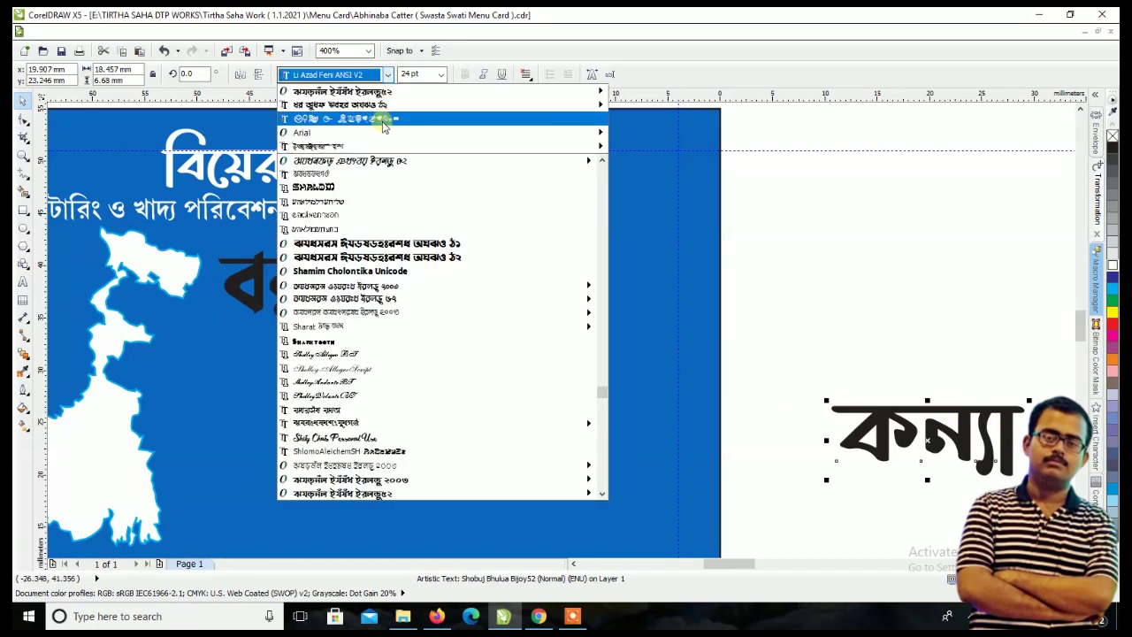
left_click(632, 105)
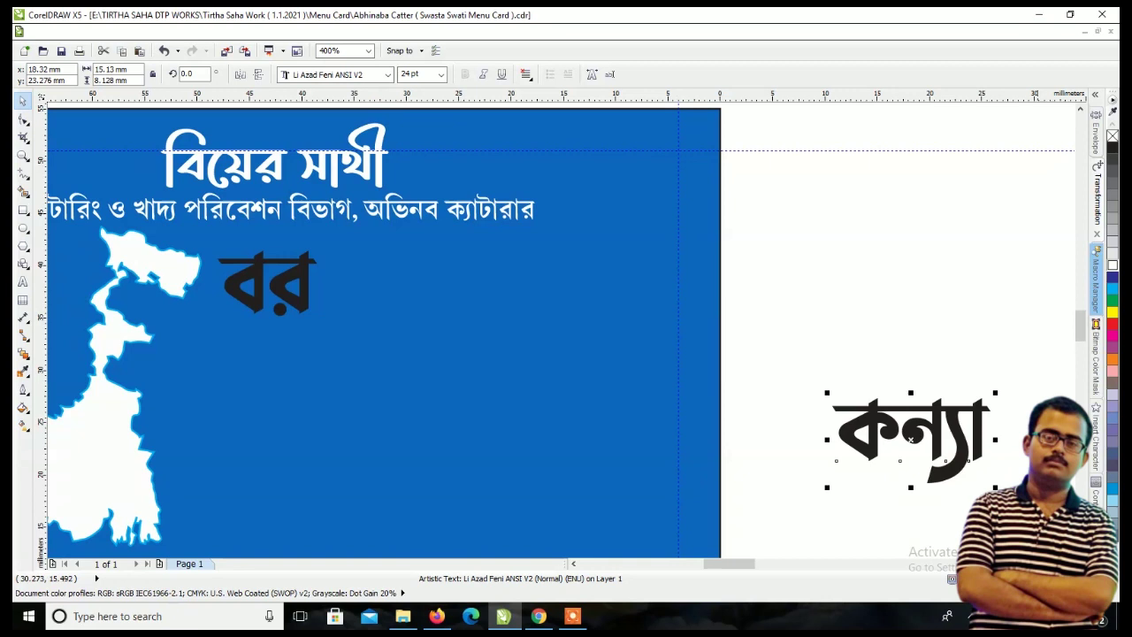
left_click_drag(942, 431, 444, 371)
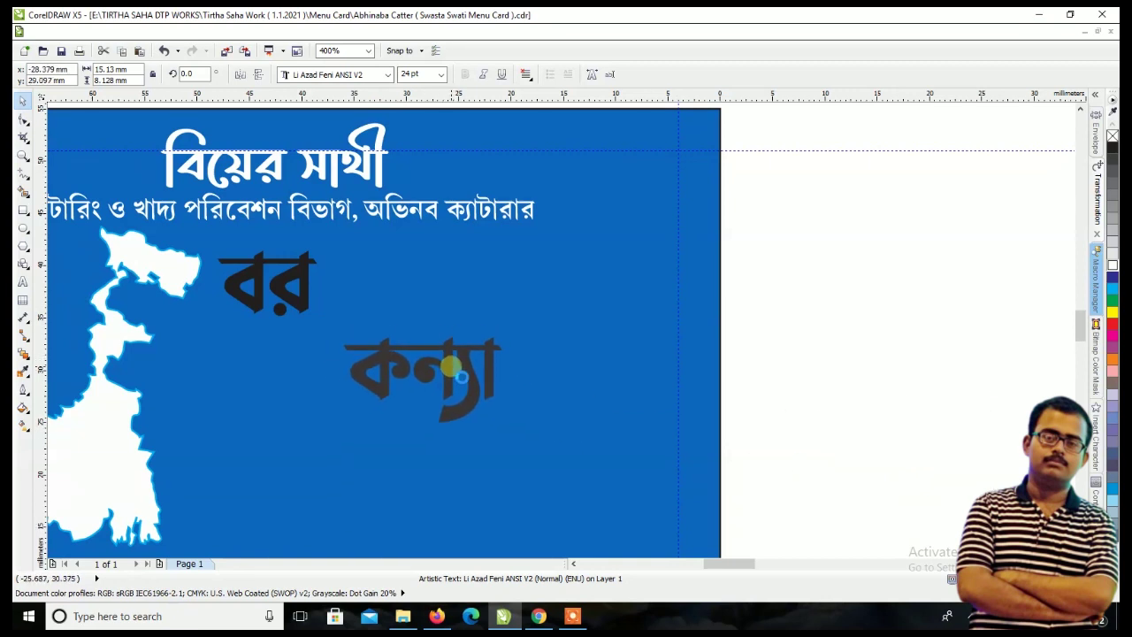
scroll(447, 367, "down", 1)
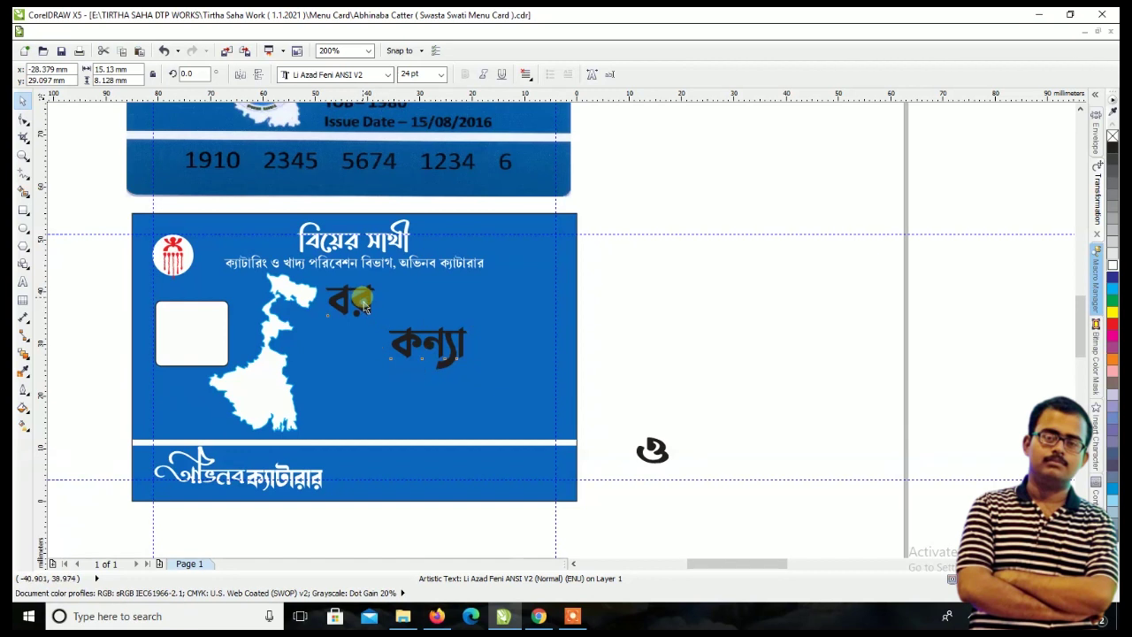
- Colour both বর and কন্যা red
left_click(362, 305, "shift")
left_click(1112, 325)
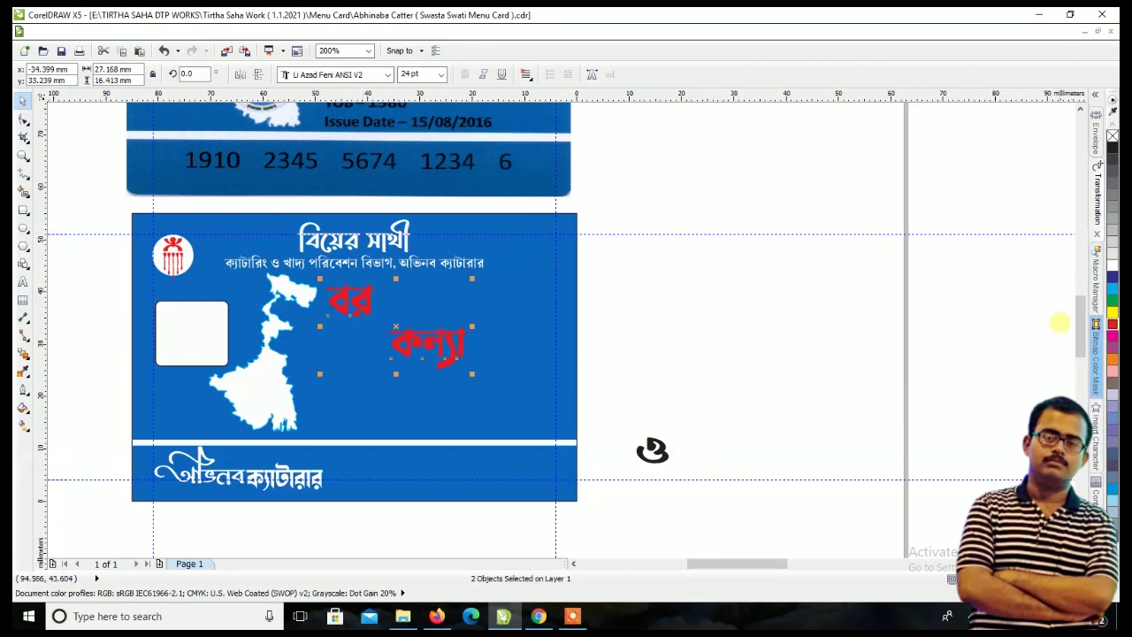
key("Escape")
scroll(367, 308, "up", 1)
left_click(367, 307)
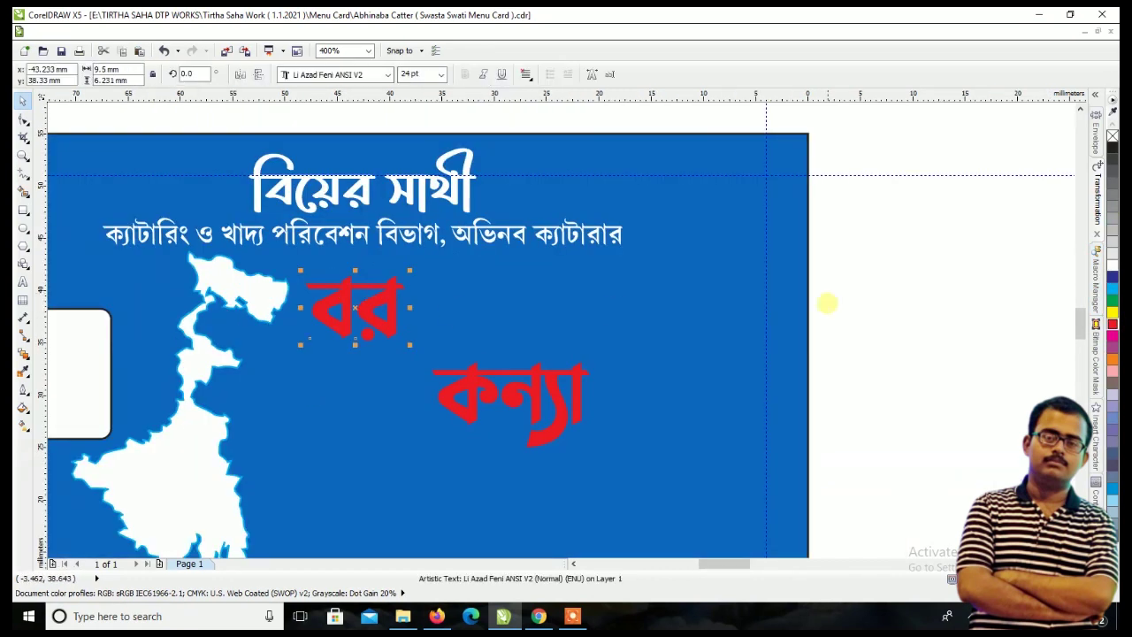
- Give বর a white outside contour with a 0.3 mm offset
left_click(1097, 485)
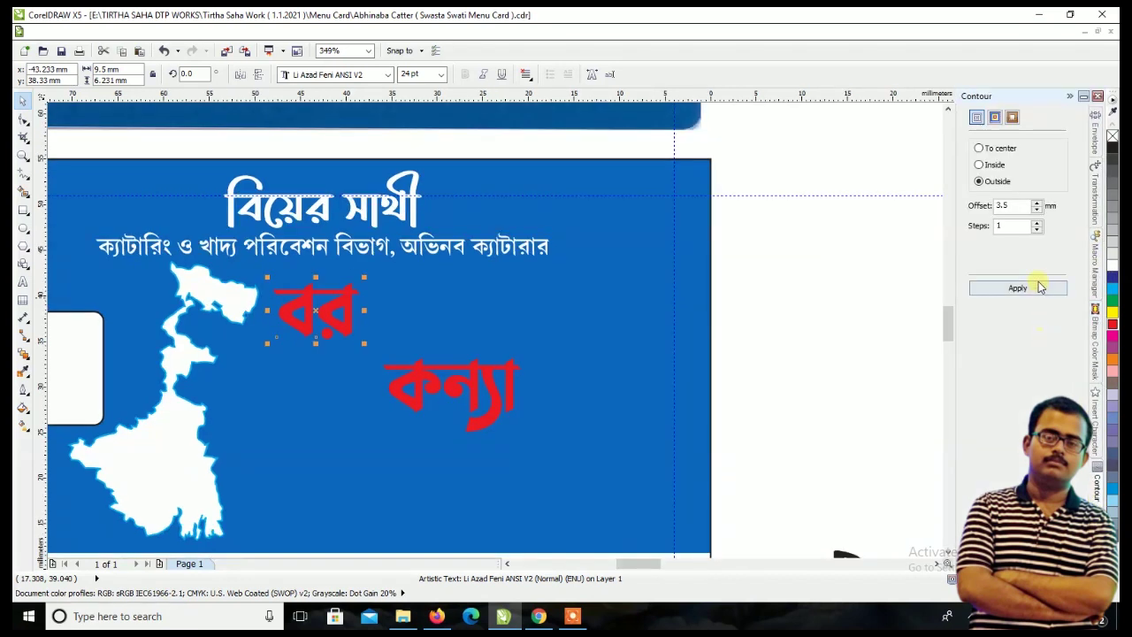
left_click(1037, 290)
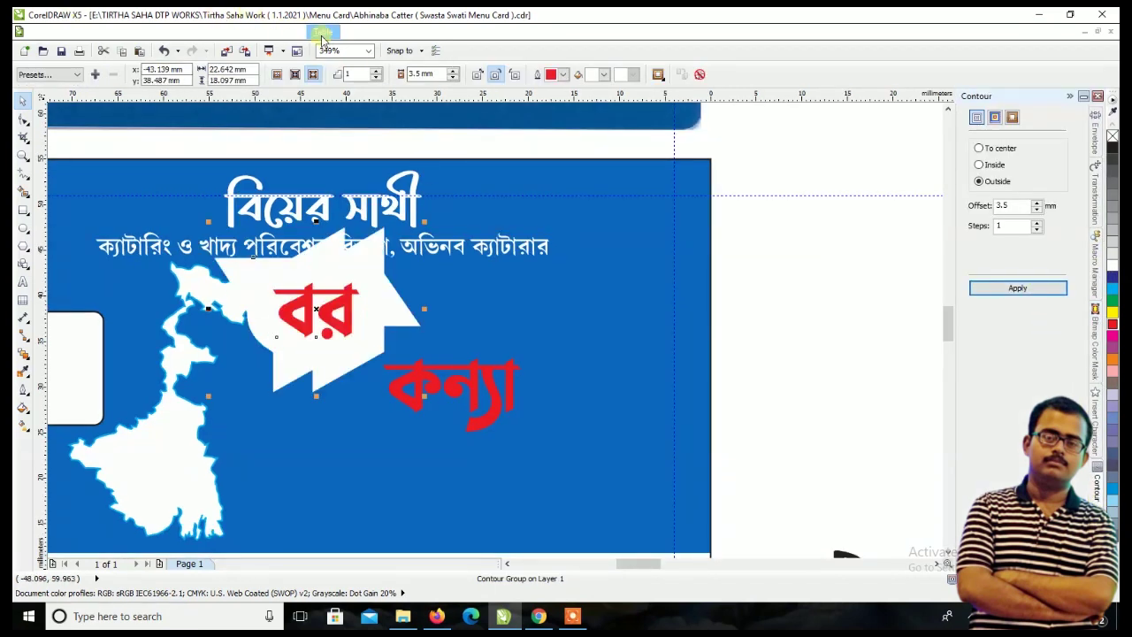
left_click(434, 74)
type("3")
key("Return")
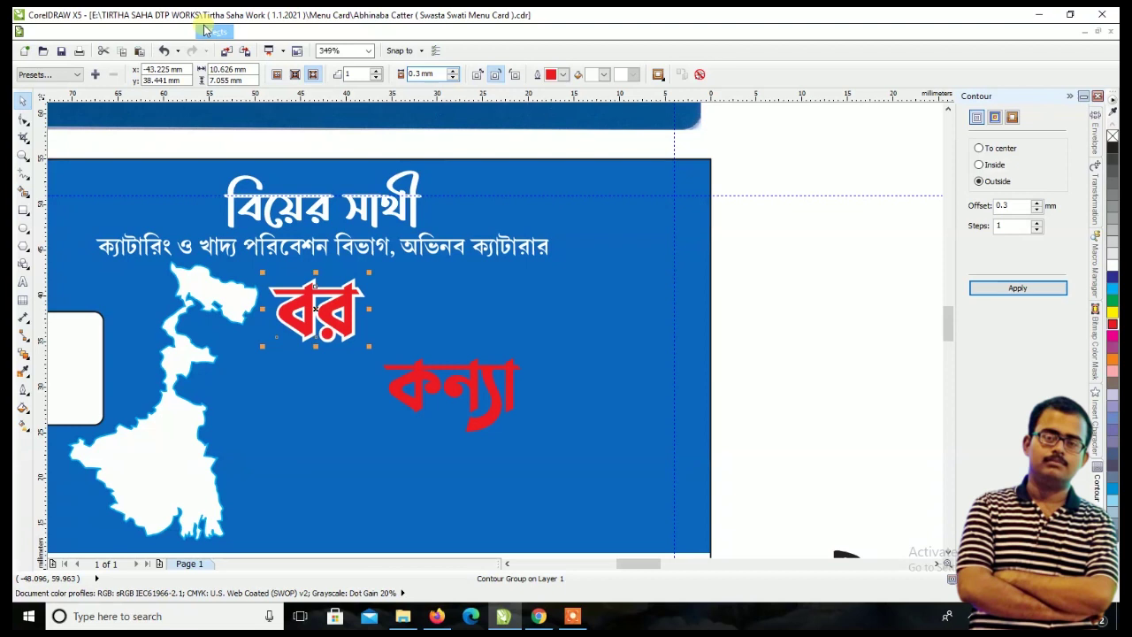
- Apply the same 0.3 mm white contour to কন্যা
left_click(460, 386)
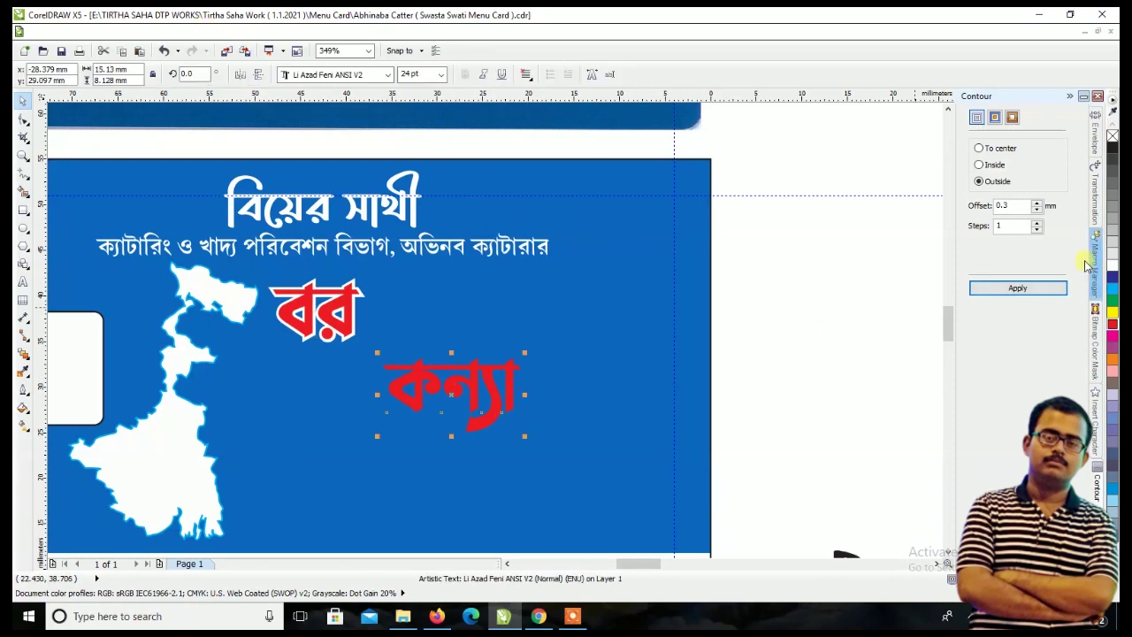
left_click(1044, 288)
left_click(735, 267)
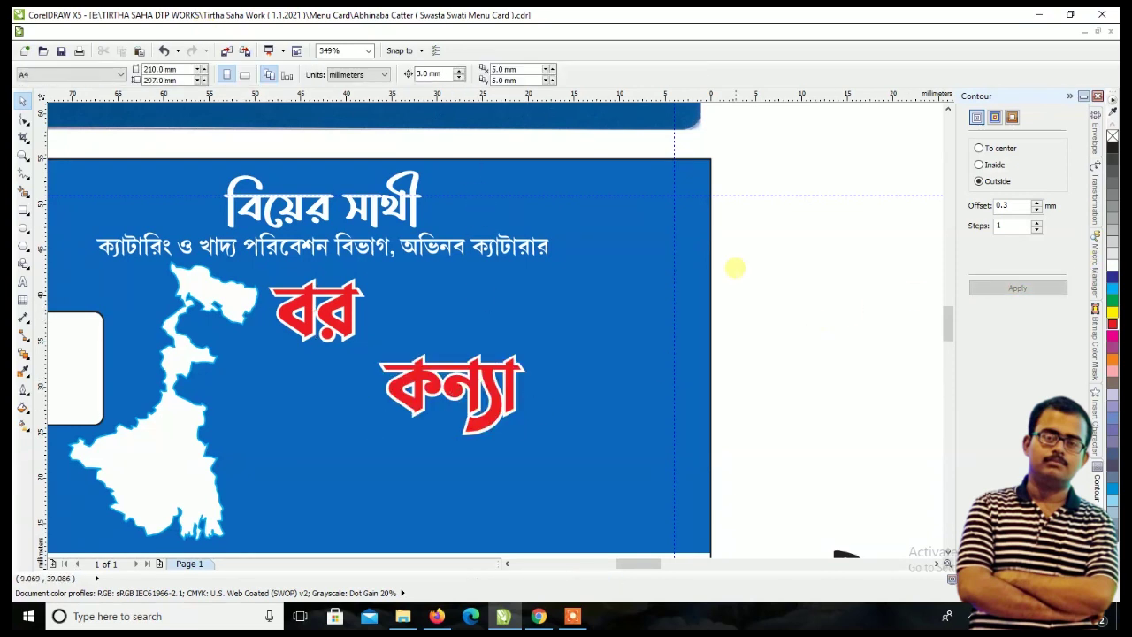
scroll(361, 286, "down", 3)
left_click(365, 296)
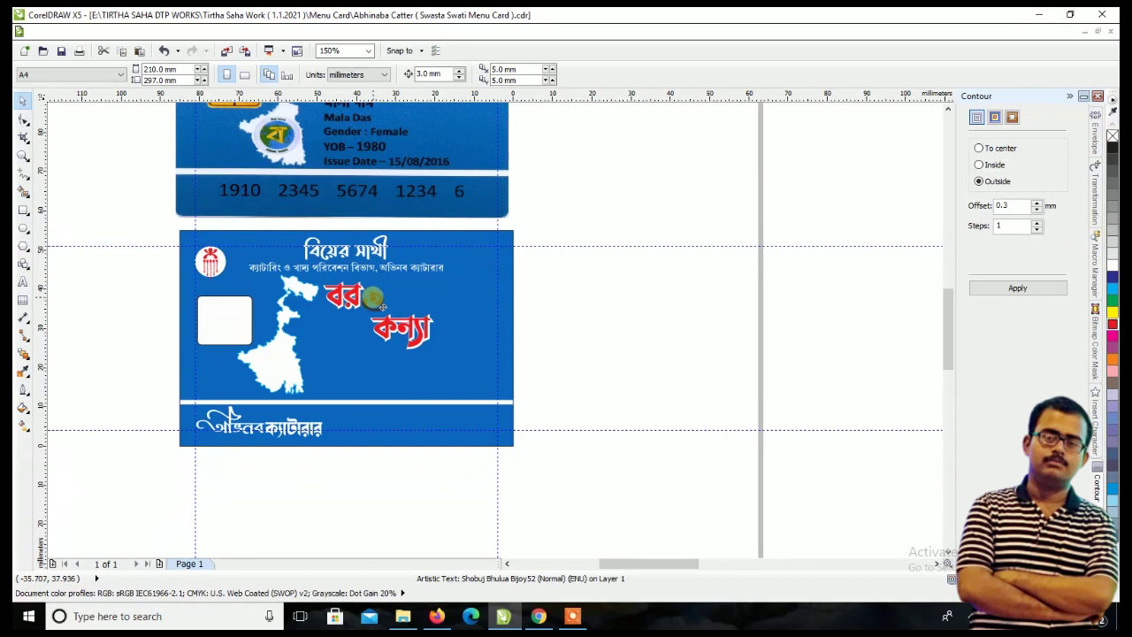
- Add the white 0.3 mm outside contour to the ও text
scroll(380, 301, "up", 5)
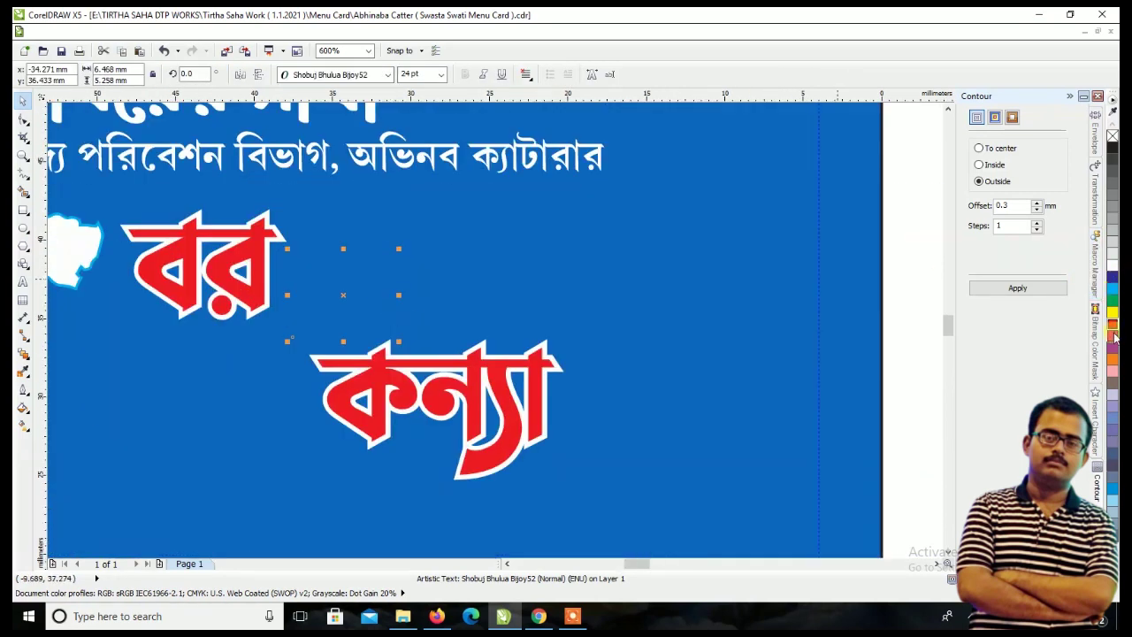
left_click(1031, 290)
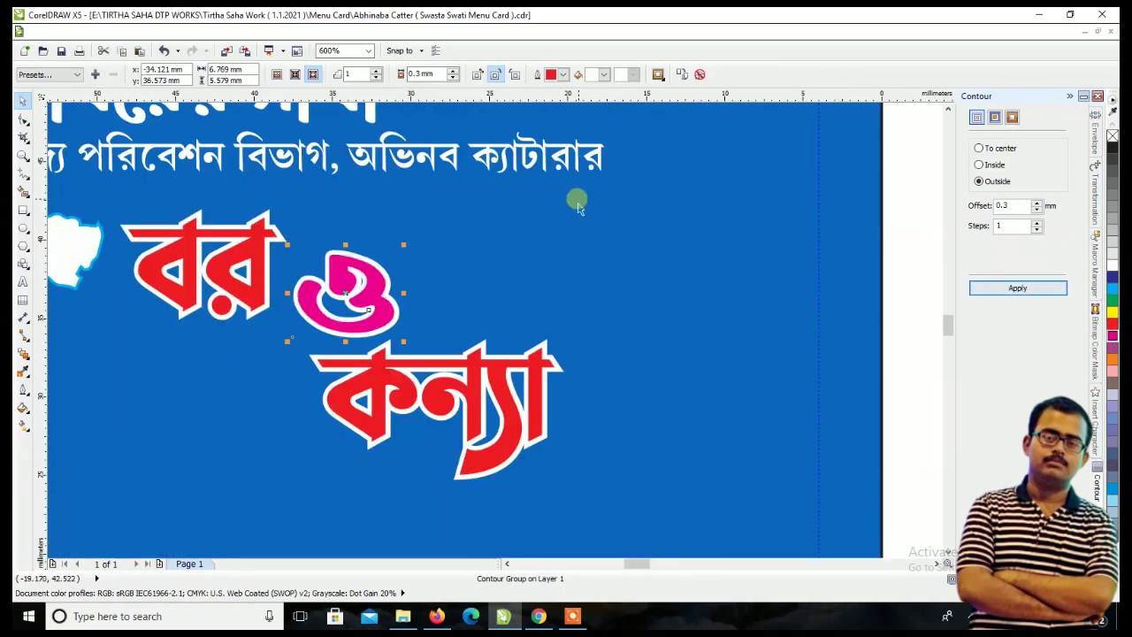
scroll(454, 213, "down", 2)
key("Escape")
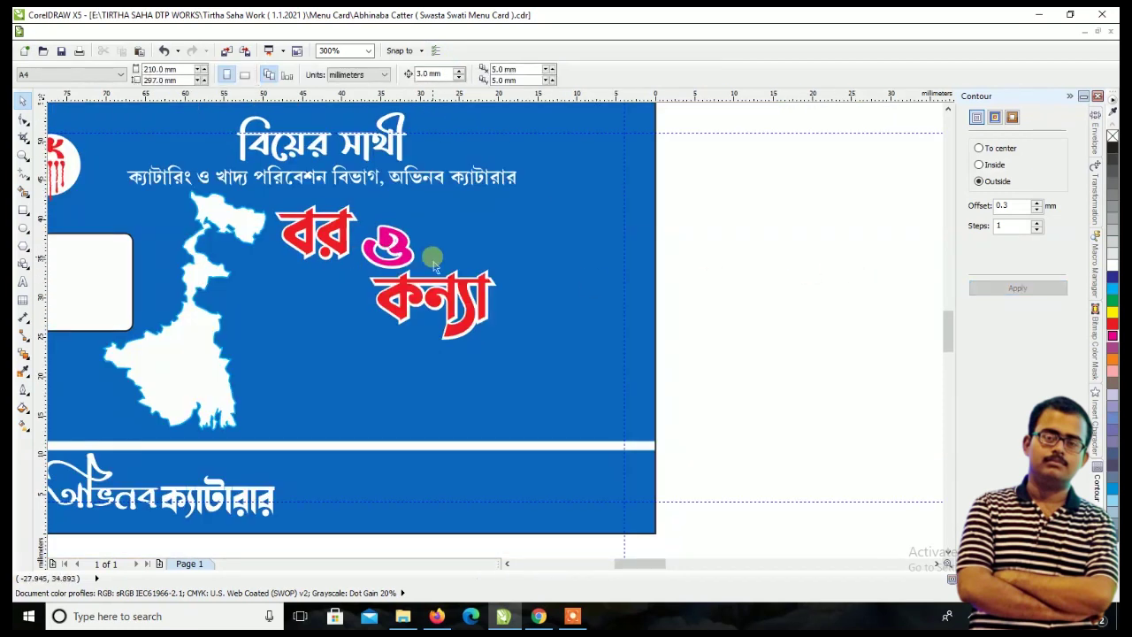
- Set the ও to 17 pt and colour it green
left_click(404, 235)
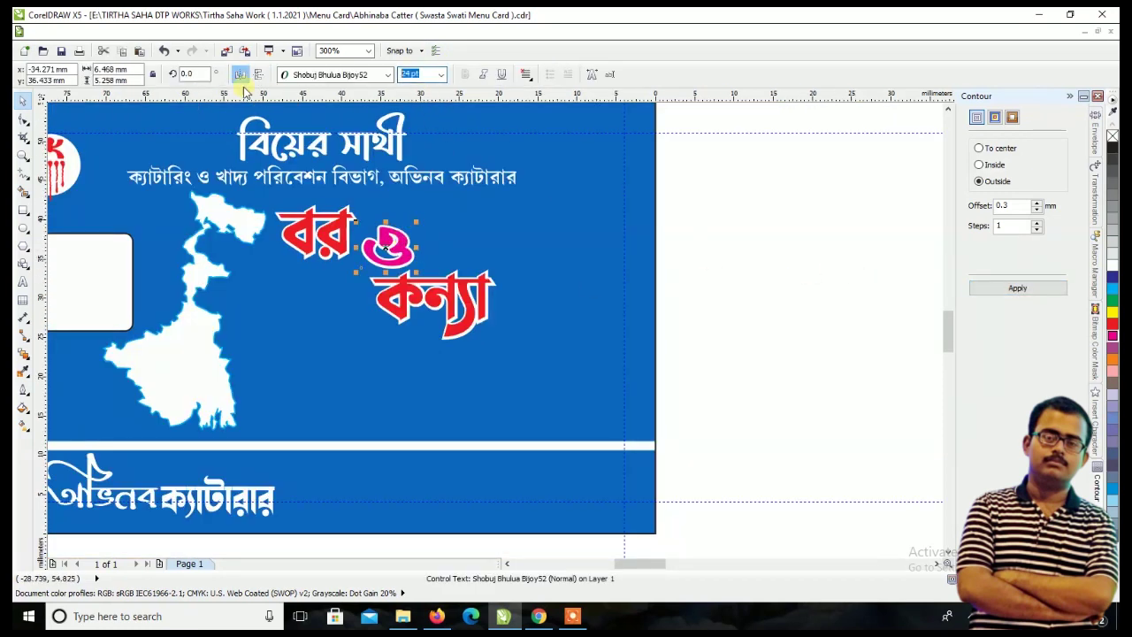
type("17")
key("Return")
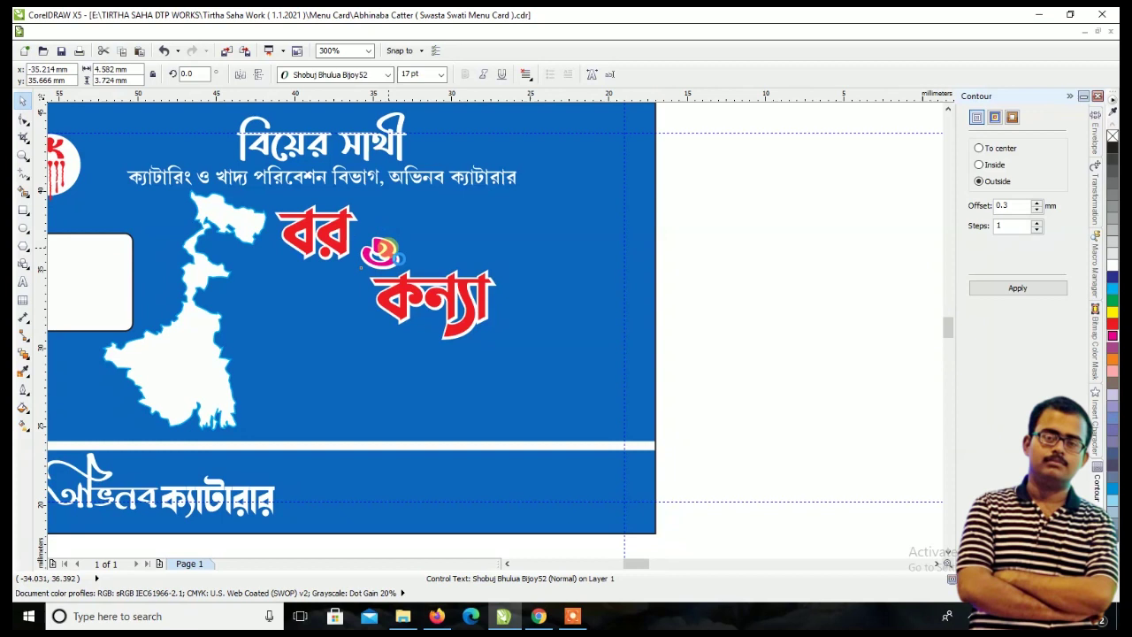
scroll(389, 241, "up", 2)
left_click(1112, 300)
scroll(321, 360, "down", 2)
left_click(763, 304)
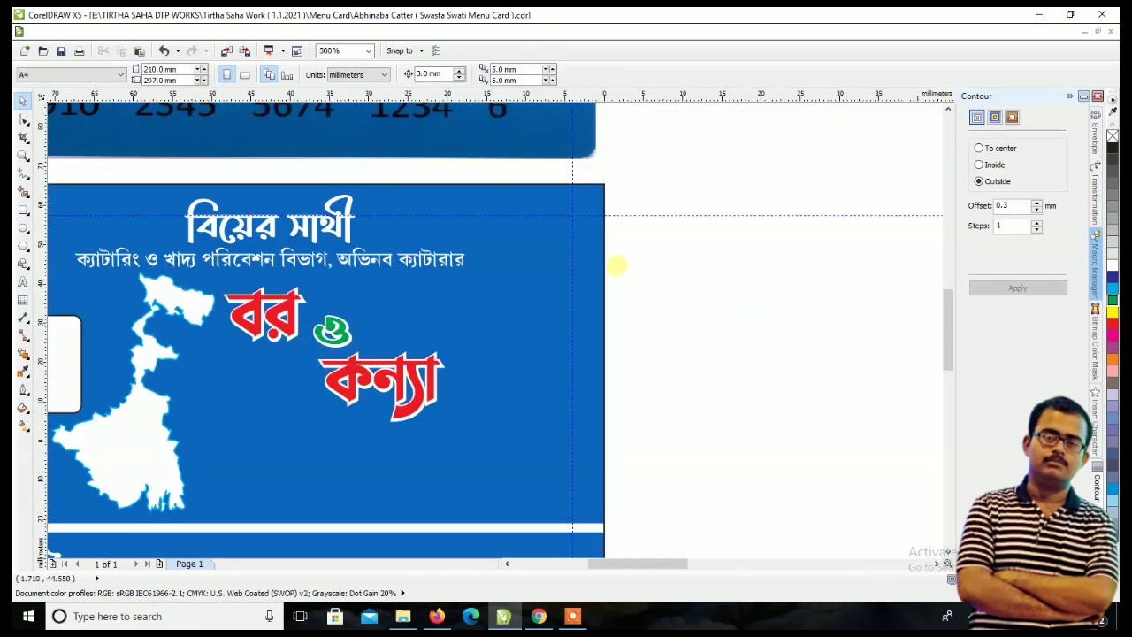
scroll(616, 262, "down", 1)
scroll(458, 363, "down", 1)
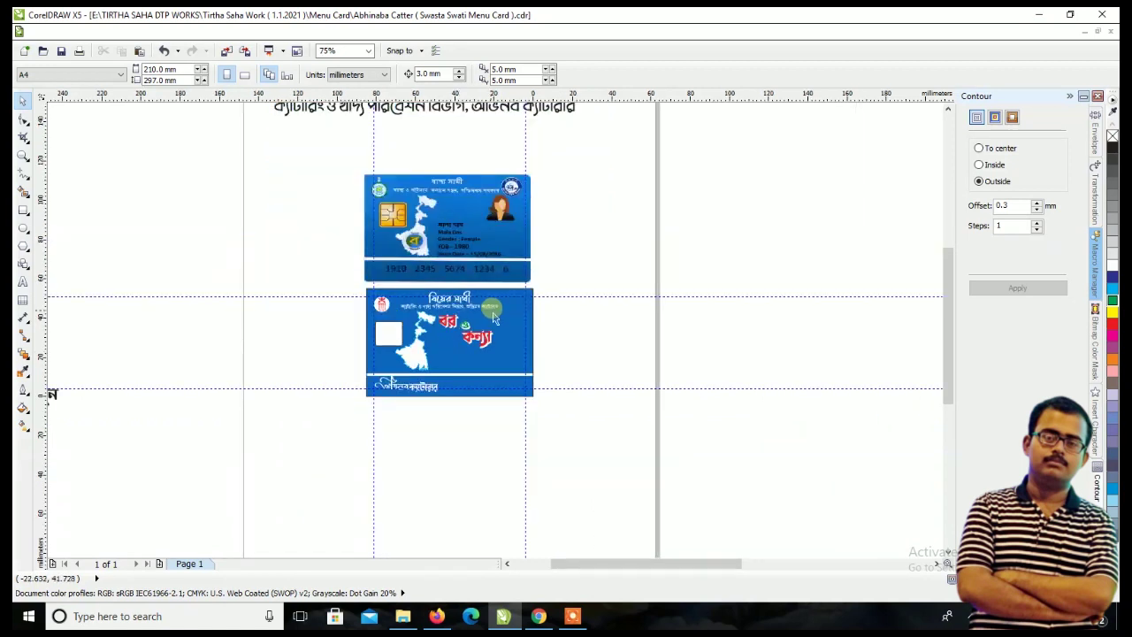
scroll(496, 319, "up", 1)
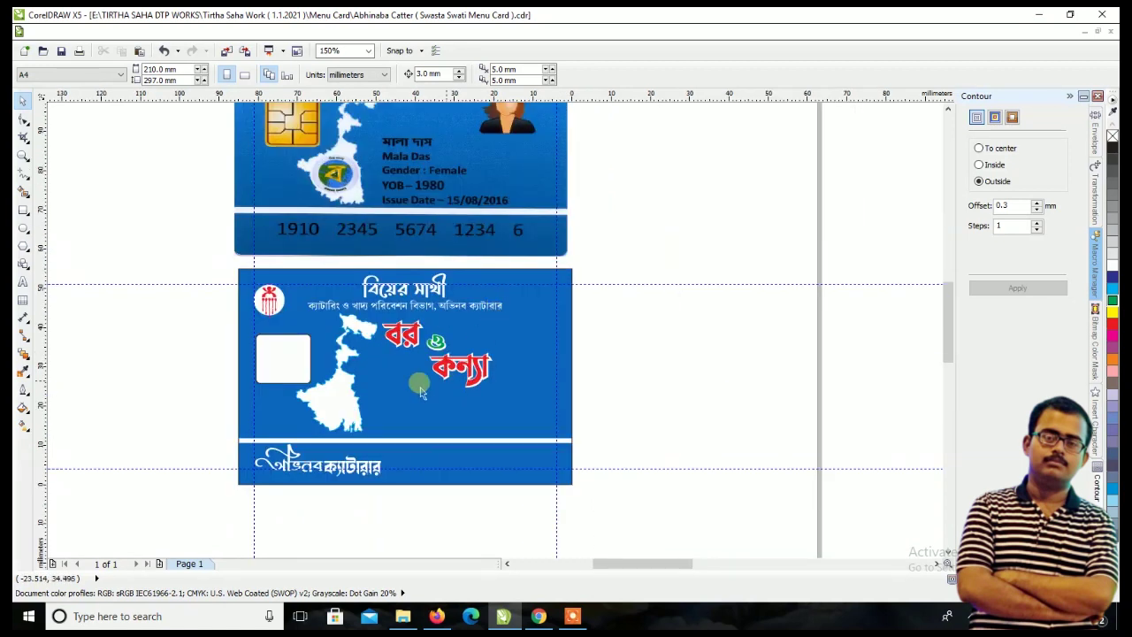
scroll(333, 406, "up", 1)
scroll(336, 405, "up", 1)
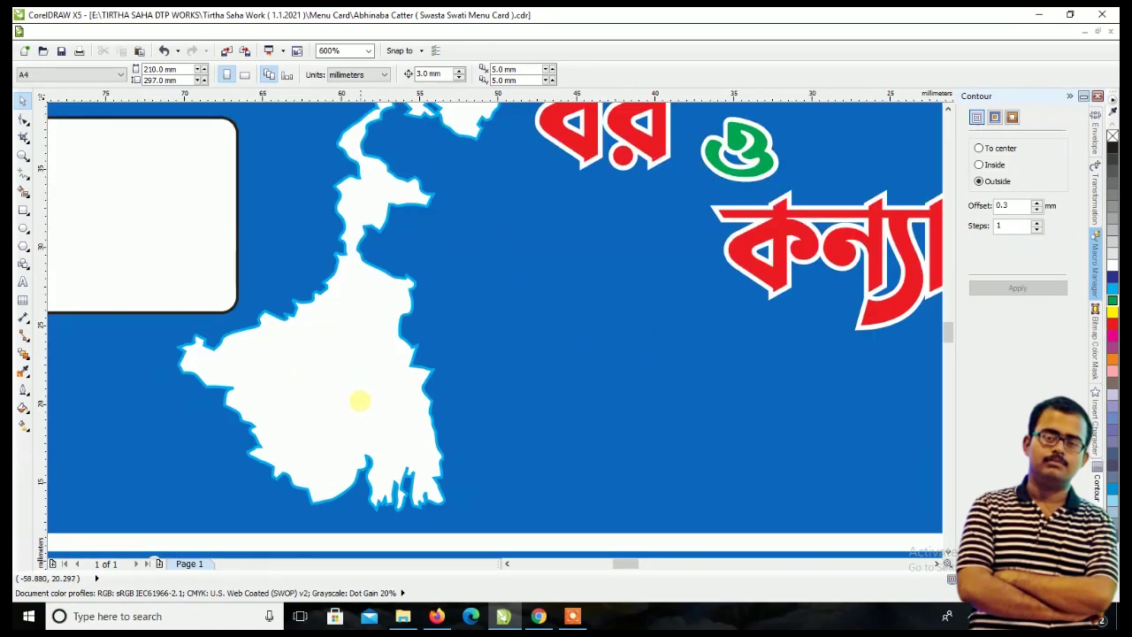
scroll(362, 404, "up", 1)
left_click(23, 232)
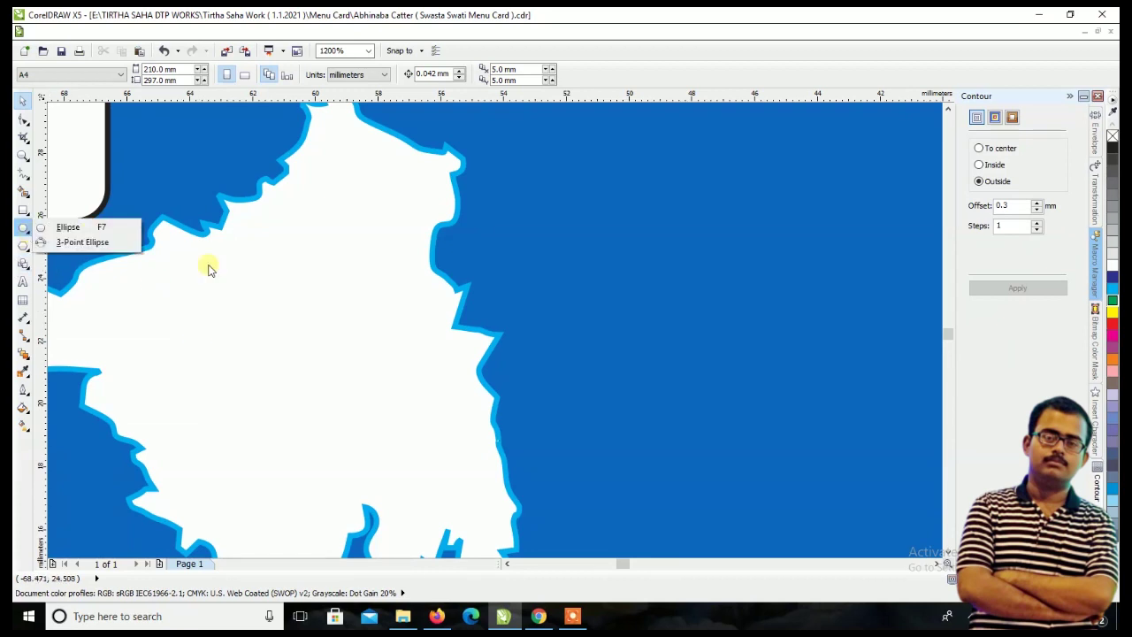
- Draw a 9.481 mm circle on the white map, enlarged to about 116%
scroll(206, 262, "down", 1)
key("F7")
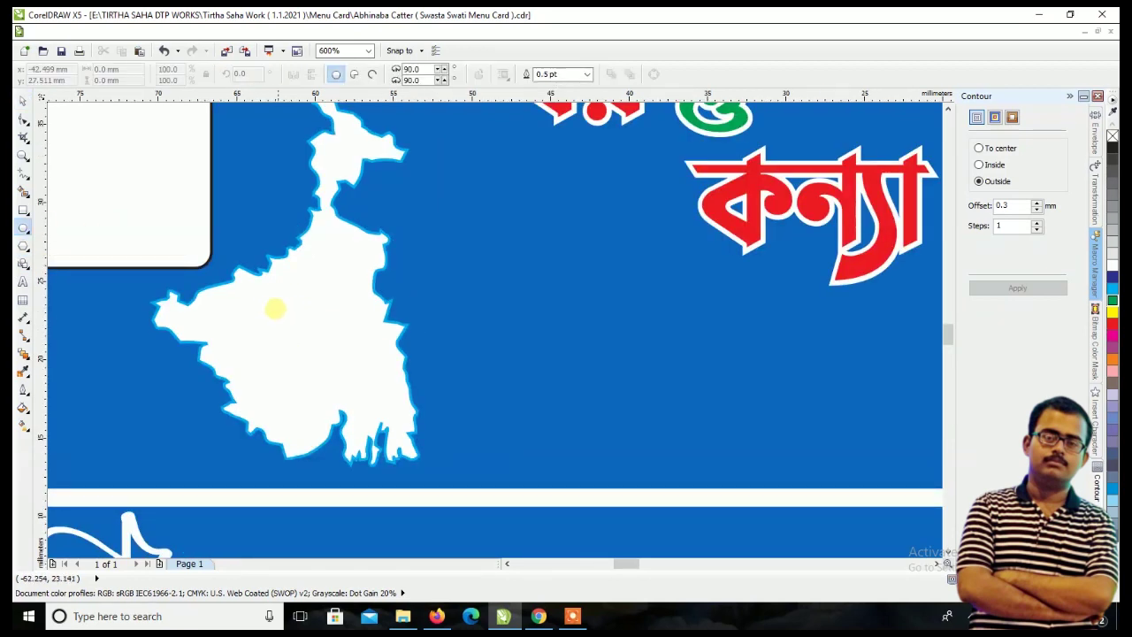
left_click_drag(275, 308, 395, 418)
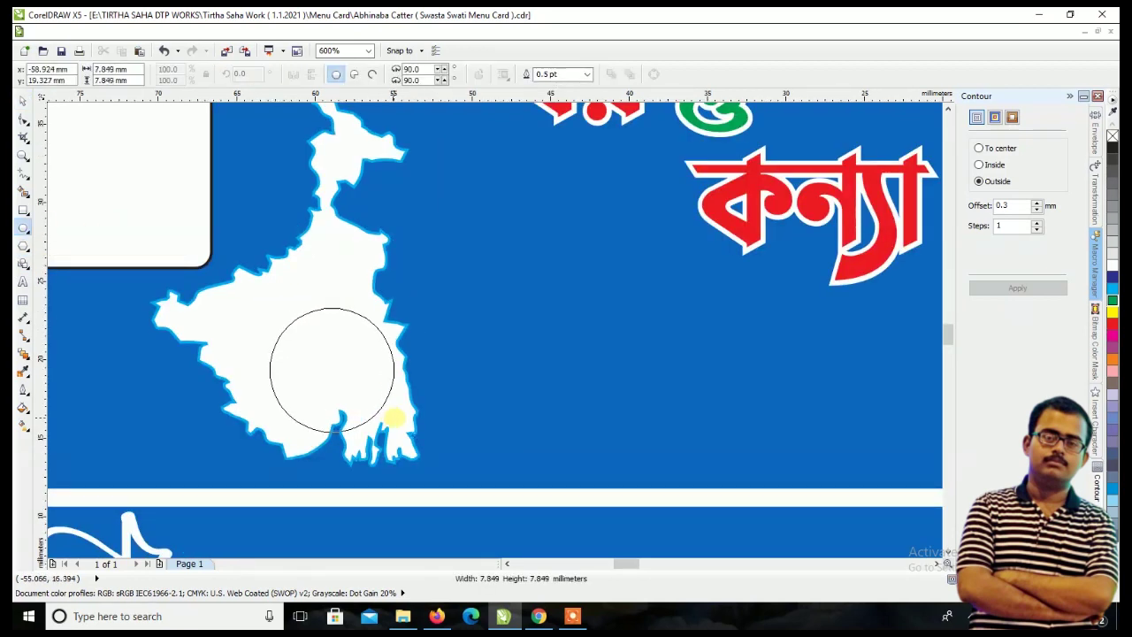
left_click_drag(394, 418, 400, 438)
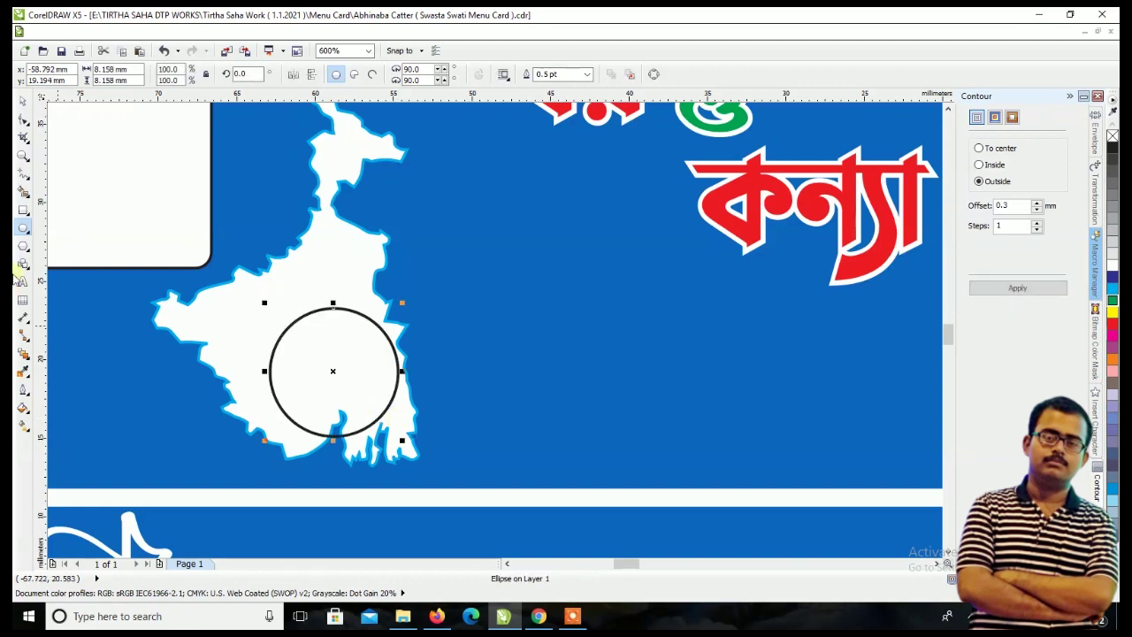
left_click(24, 101)
left_click_drag(352, 372, 326, 346)
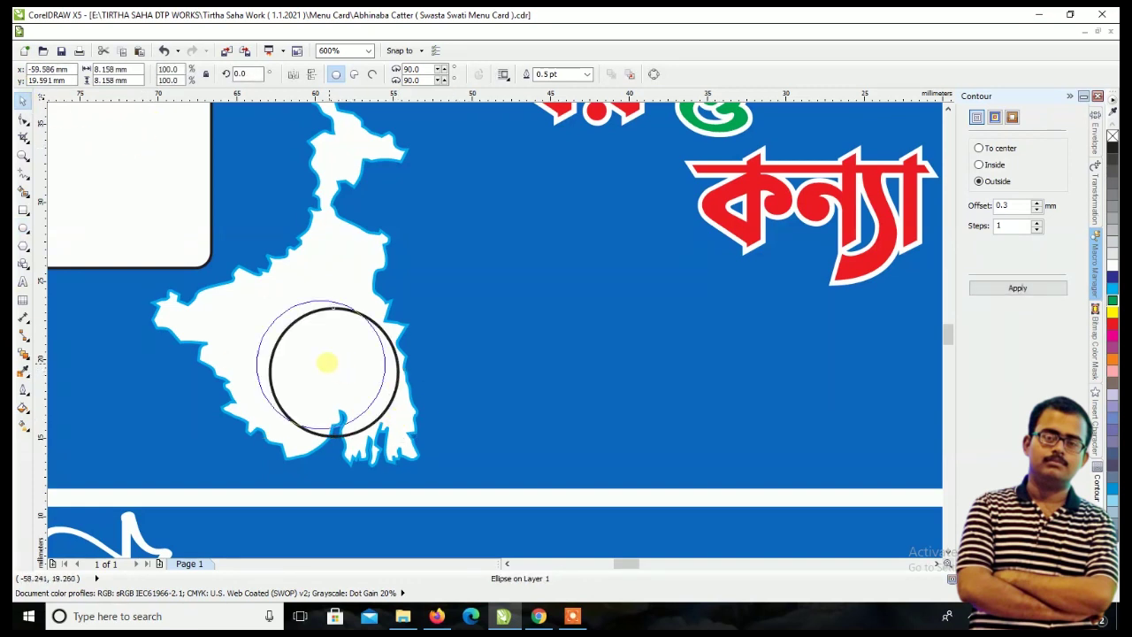
left_click_drag(376, 281, 393, 267)
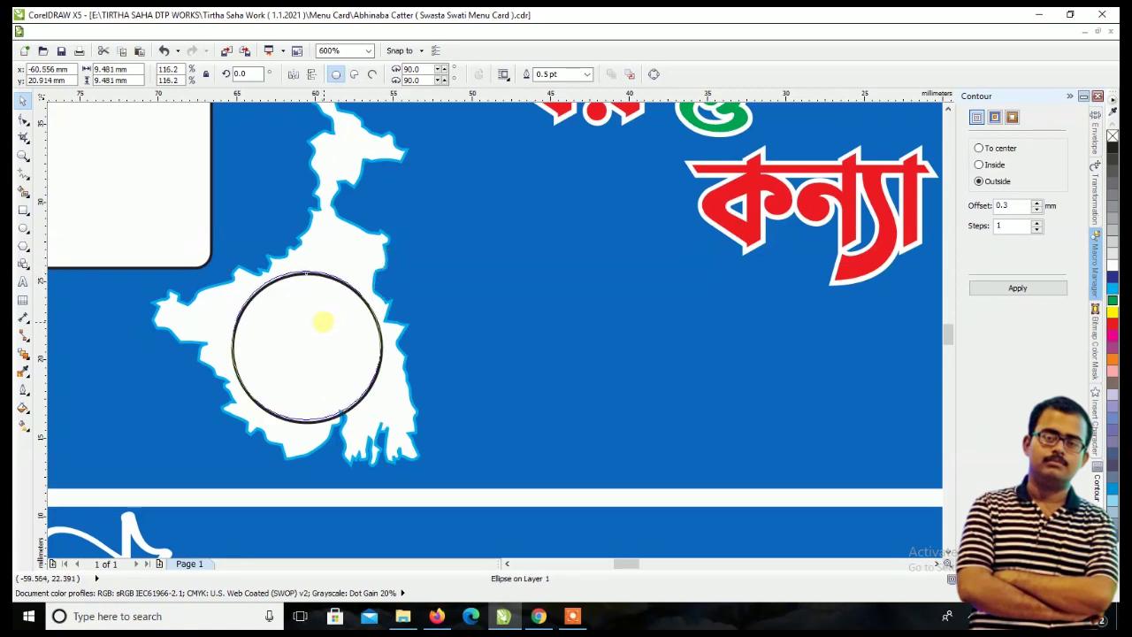
left_click_drag(321, 325, 323, 322)
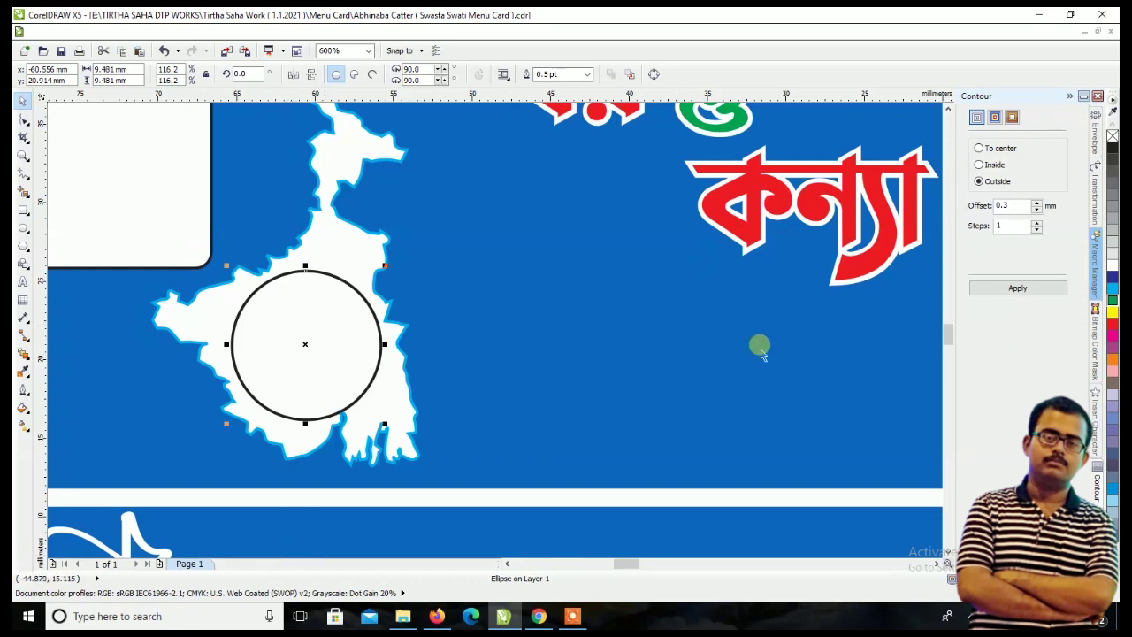
- Give the circle a light-blue outline and add a concentric 78.4% inner copy (6.394 mm)
right_click(1113, 297)
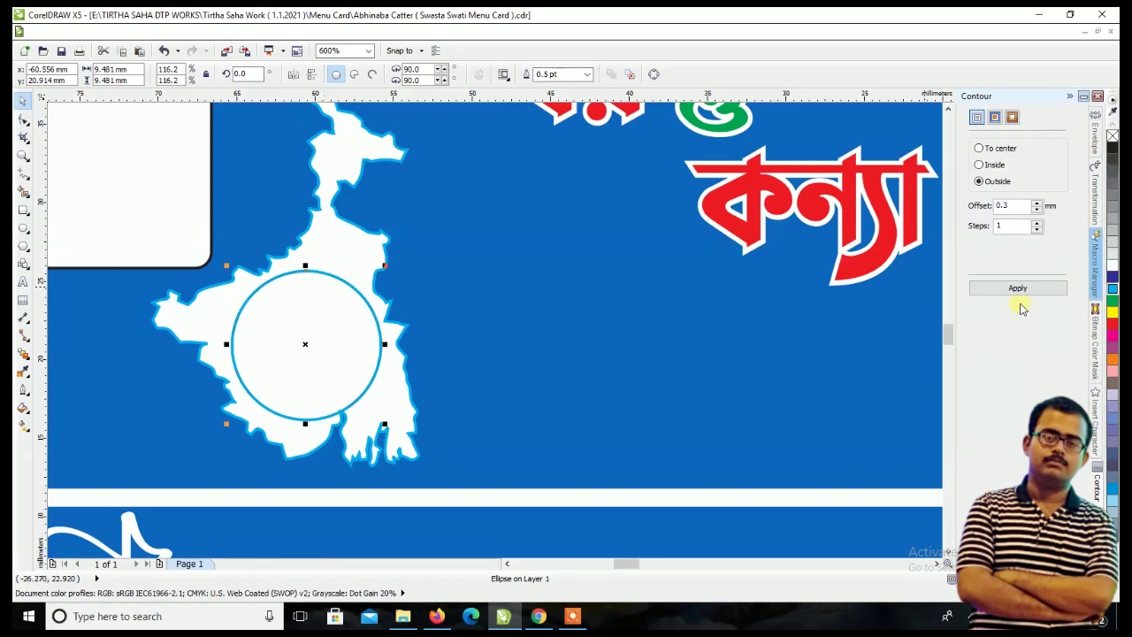
scroll(328, 393, "up", 1)
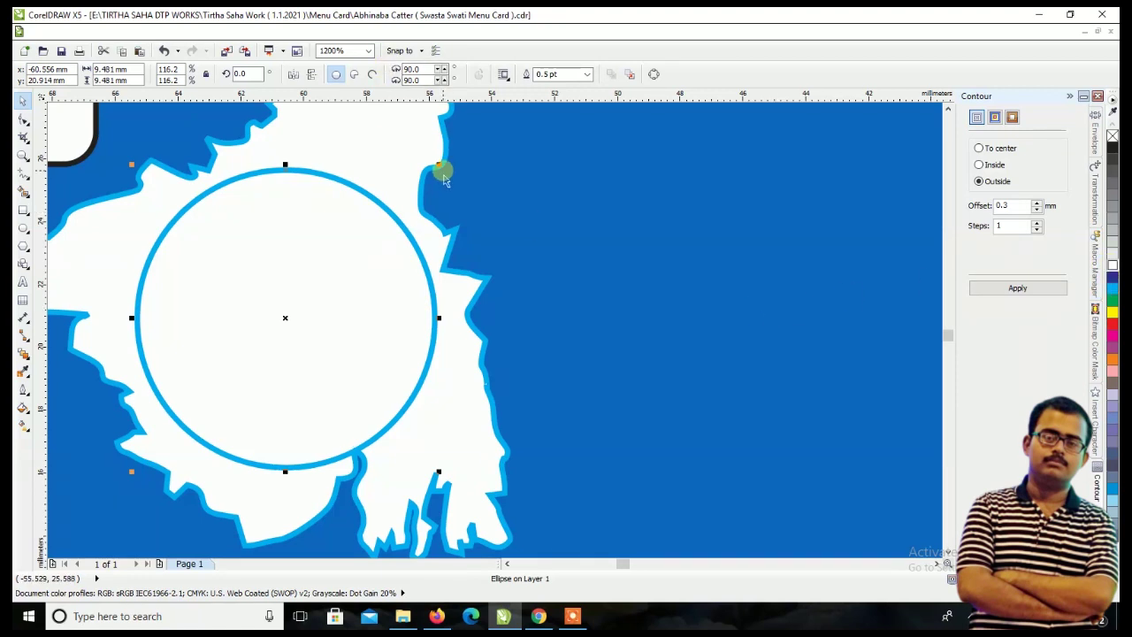
left_click_drag(438, 167, 403, 212)
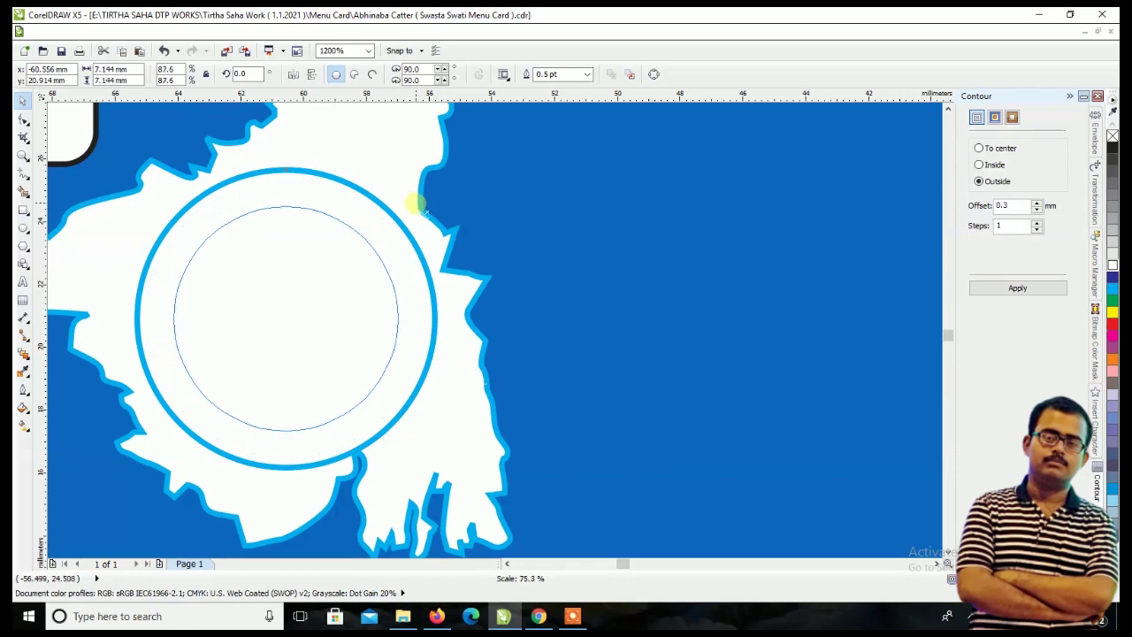
left_click_drag(402, 212, 401, 215)
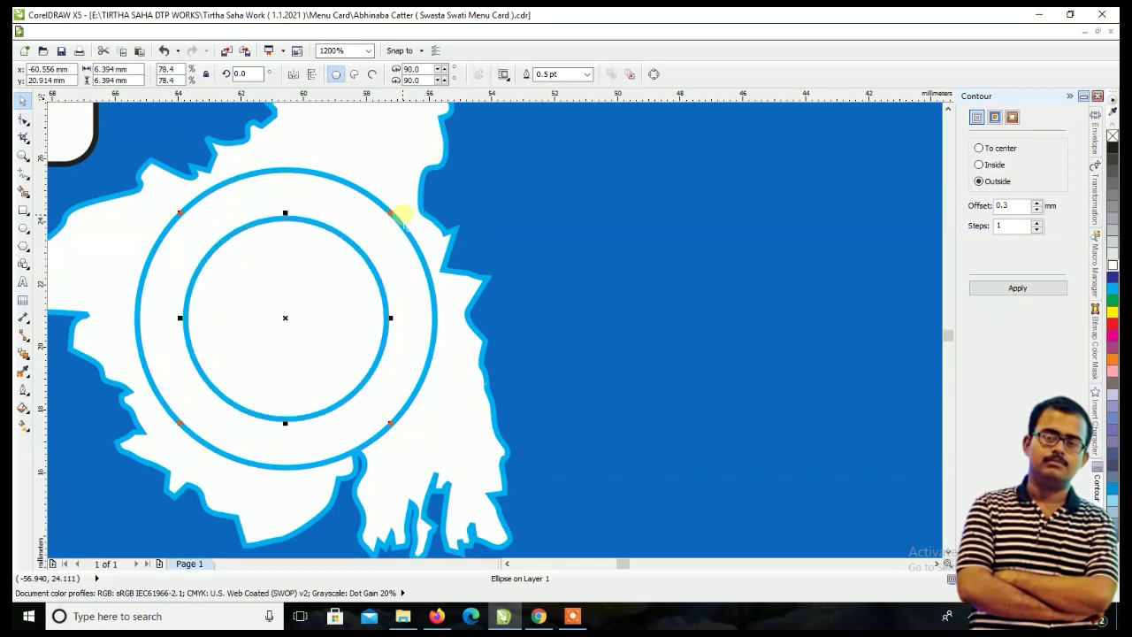
scroll(341, 243, "down", 2)
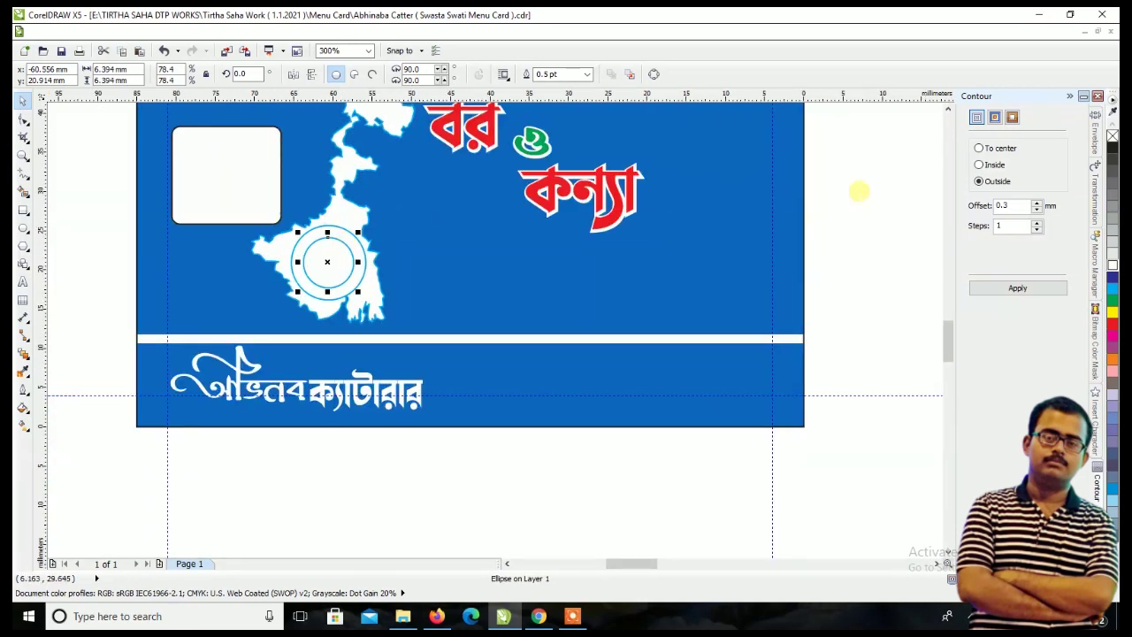
left_click(832, 199)
right_click(834, 198)
- Import the blue globe image from Downloads, place it on the page and shrink it
left_click(860, 260)
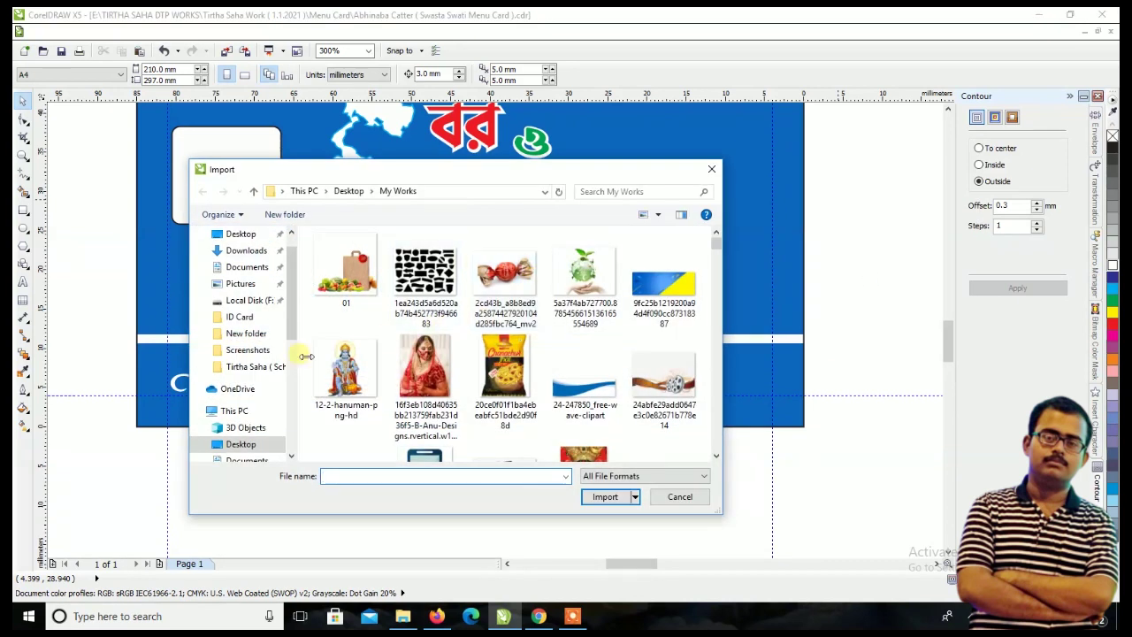
left_click(240, 251)
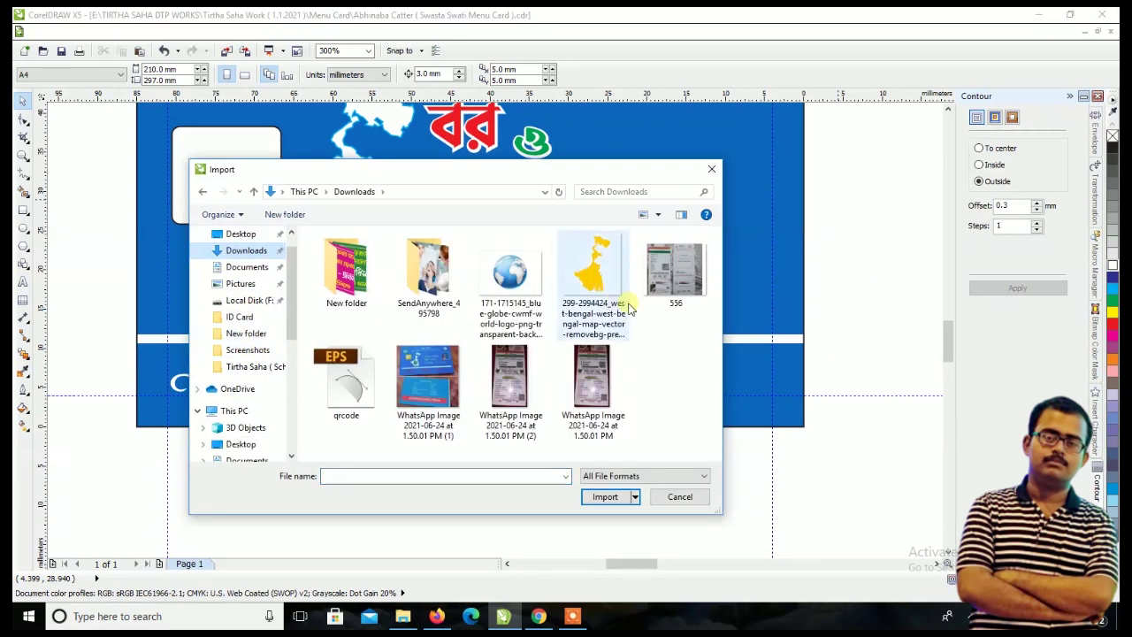
left_click(511, 280)
left_click(616, 514)
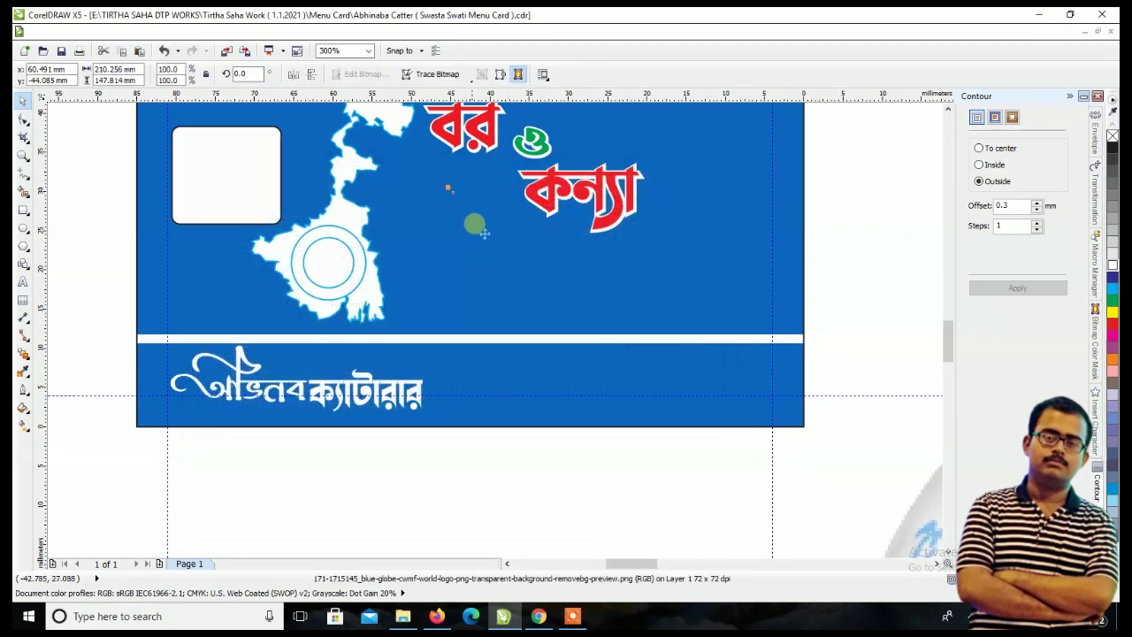
left_click(440, 268)
scroll(439, 268, "down", 1)
scroll(439, 268, "down", 1)
mouse_move(855, 247)
left_mouse_down()
mouse_move(670, 378)
mouse_move(513, 258)
mouse_move(437, 272)
left_mouse_up()
scroll(438, 271, "up", 3)
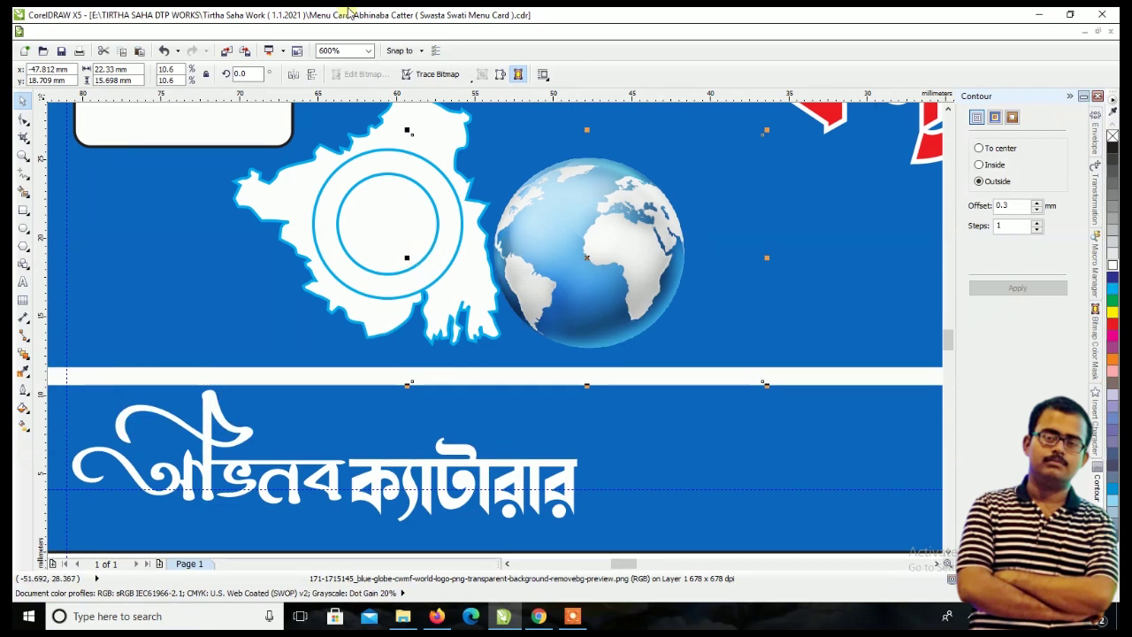
- PowerClip the globe inside the inner circle on the white map
left_click(214, 31)
mouse_move(252, 227)
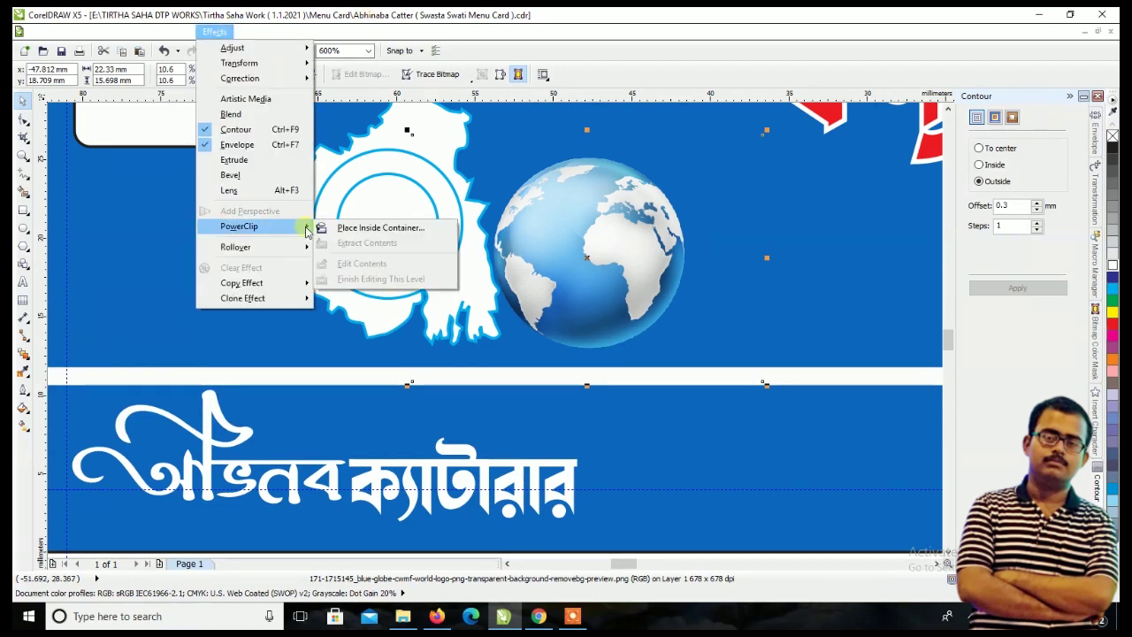
left_click(380, 227)
left_click(398, 215, "ctrl")
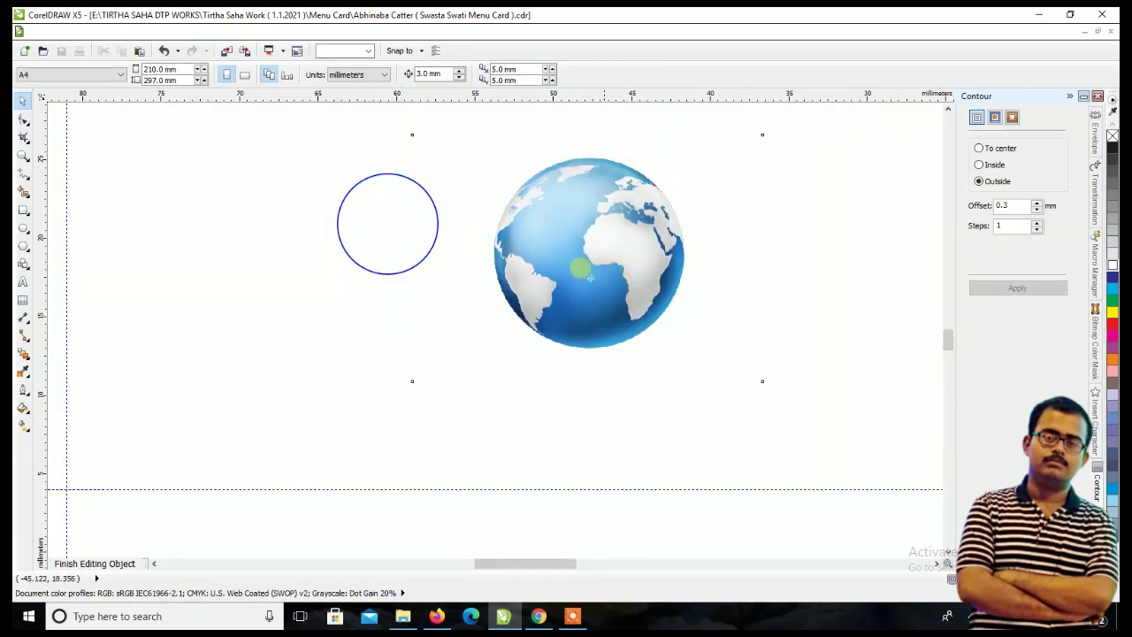
left_click_drag(580, 268, 417, 217)
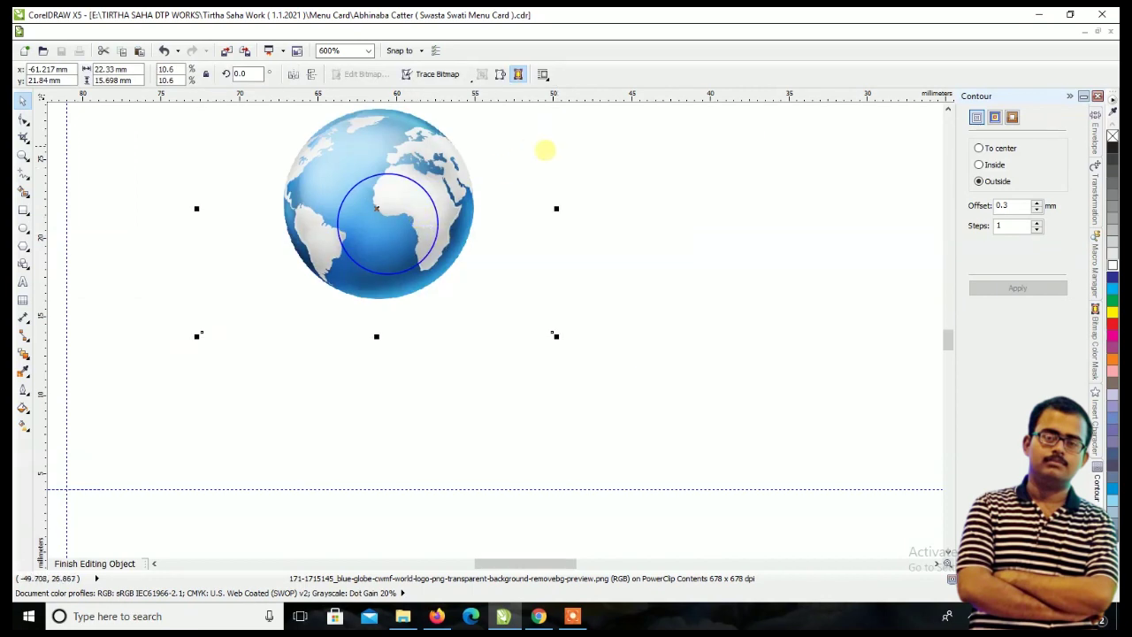
scroll(515, 196, "down", 2)
scroll(495, 205, "down", 1)
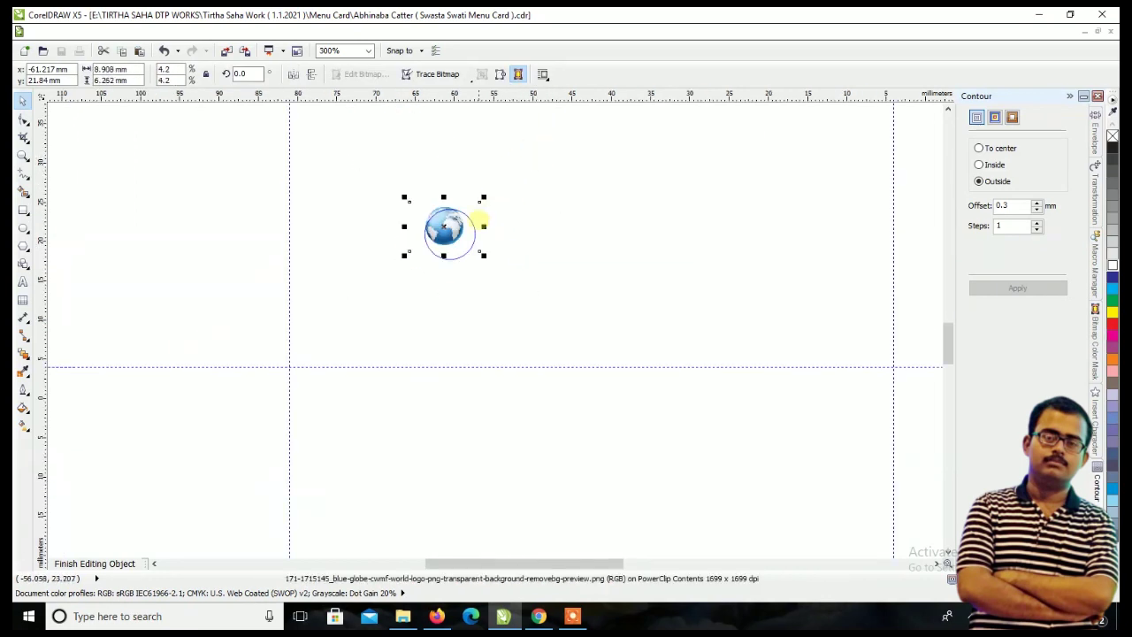
scroll(480, 222, "up", 3)
- Enlarge and centre the globe to fill the circle, then finish editing the PowerClip
left_click_drag(548, 330, 626, 385)
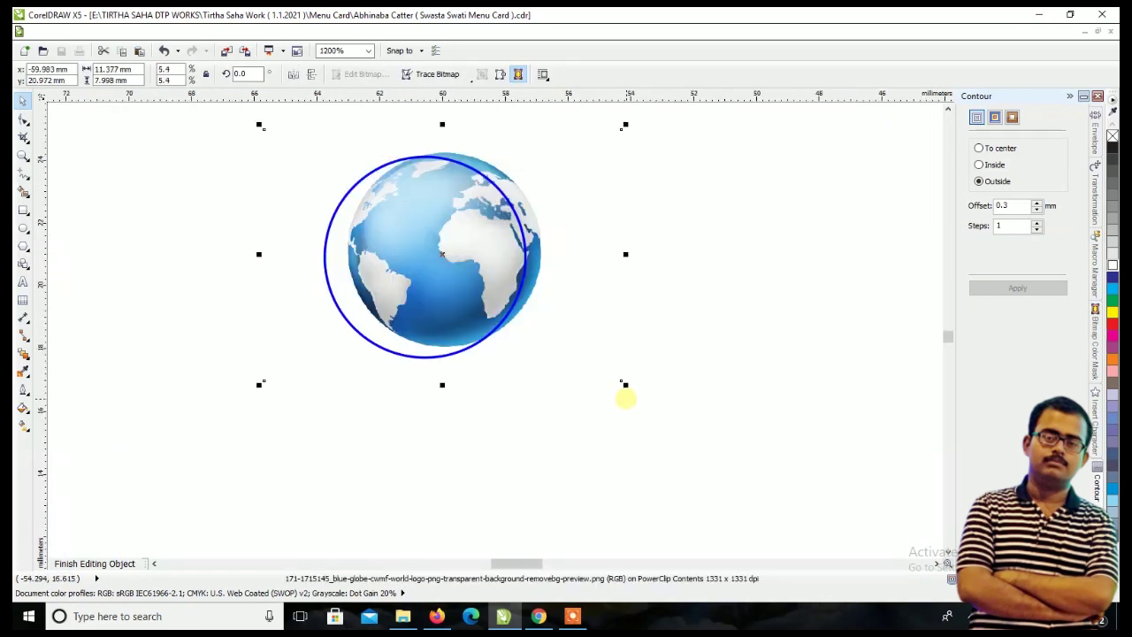
left_click_drag(260, 384, 236, 400)
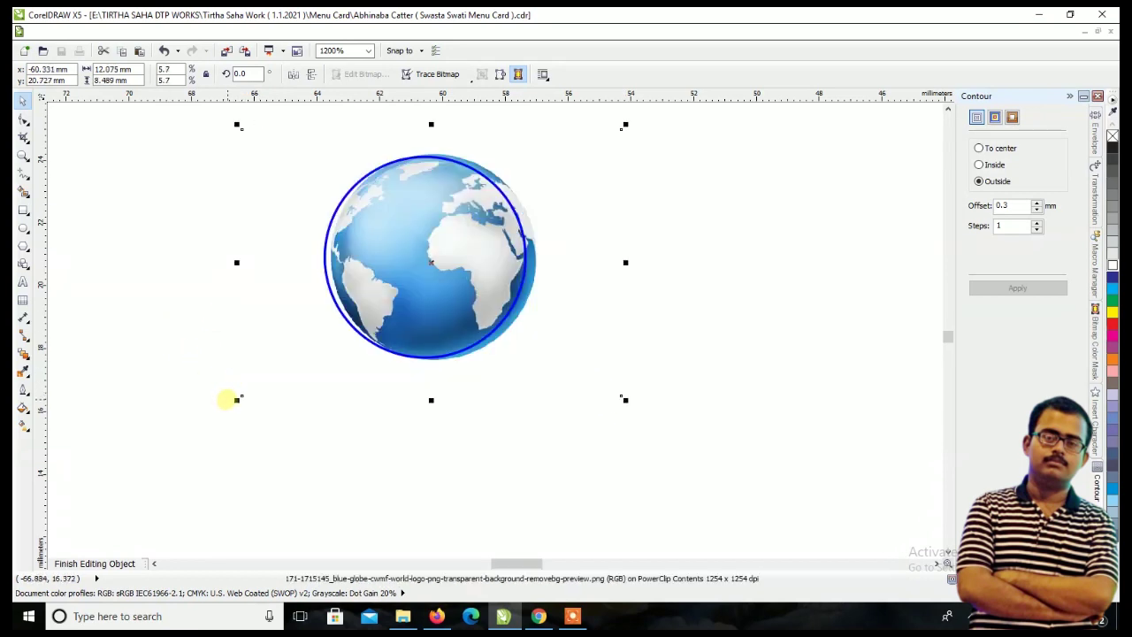
scroll(449, 216, "up", 1)
left_click_drag(466, 267, 453, 266)
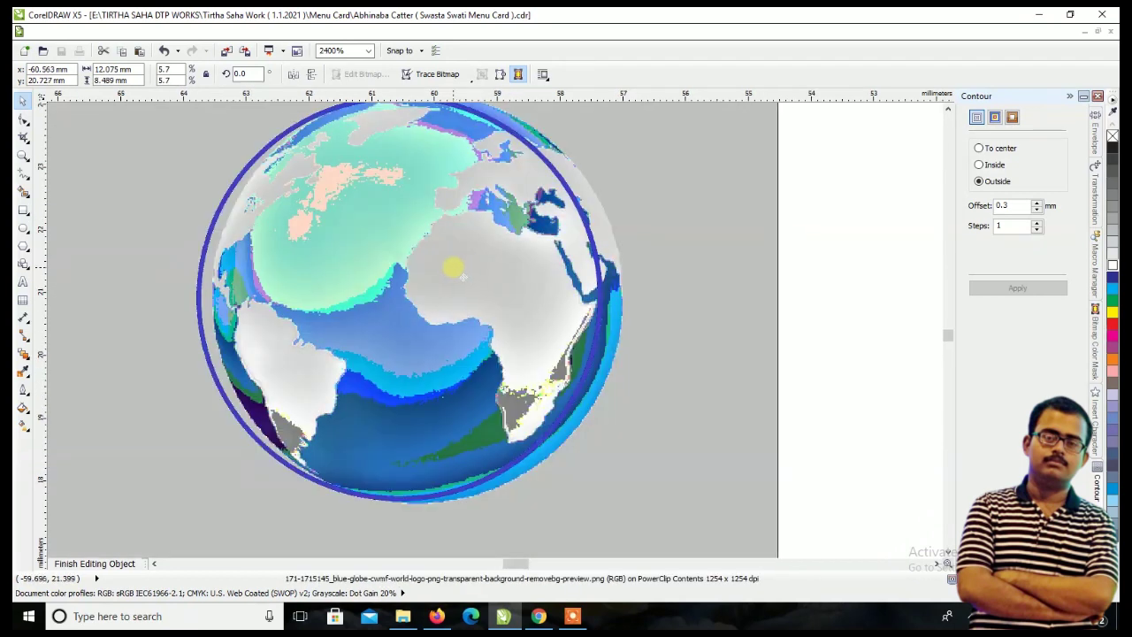
left_click_drag(781, 308, 772, 309)
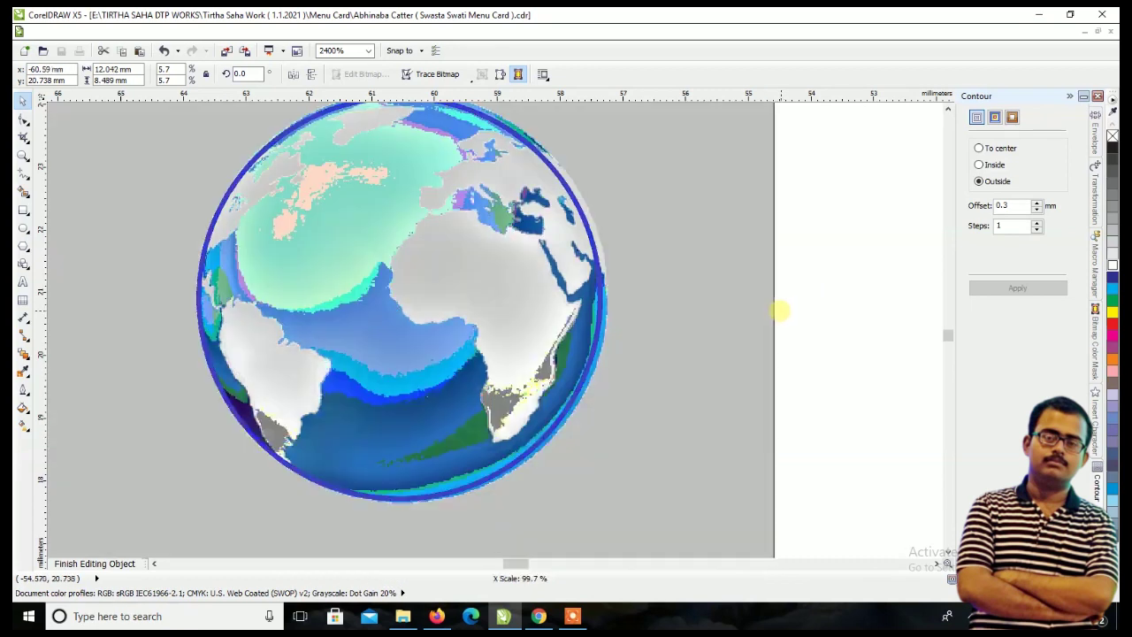
left_click(95, 568)
scroll(118, 510, "down", 3)
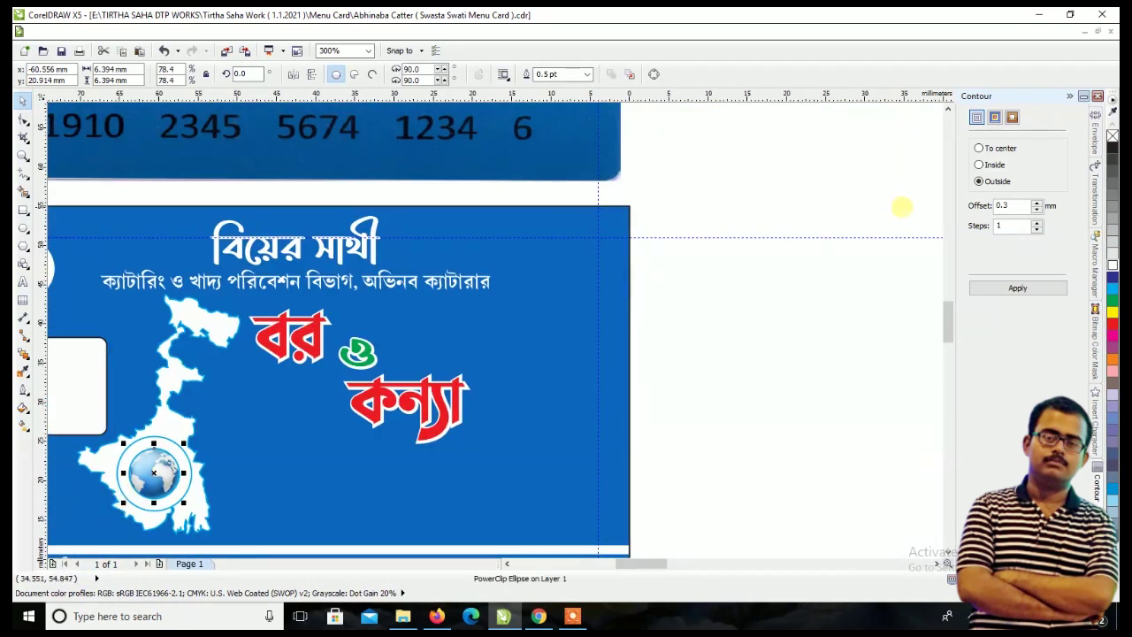
left_click(795, 292)
scroll(787, 289, "down", 1)
scroll(489, 373, "up", 2)
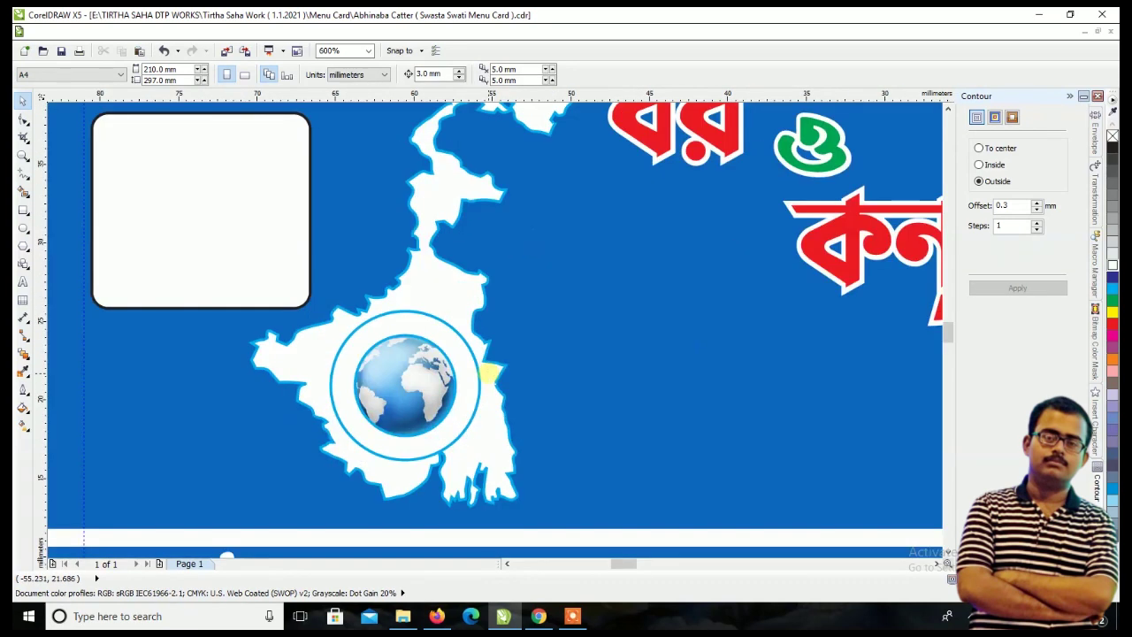
scroll(489, 373, "down", 1)
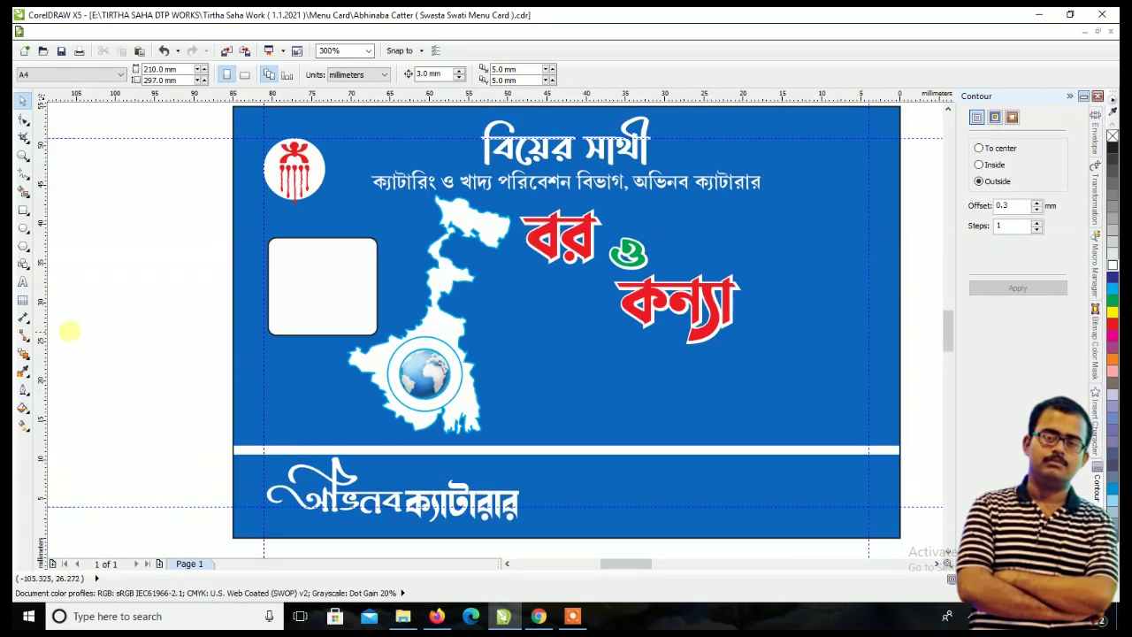
- Copy the অ letter from the company name and paste it as a new text object over the globe
left_click(22, 281)
left_click_drag(329, 493, 257, 492)
key("ctrl+c")
left_click(184, 368)
key("ctrl+v")
left_click(23, 101)
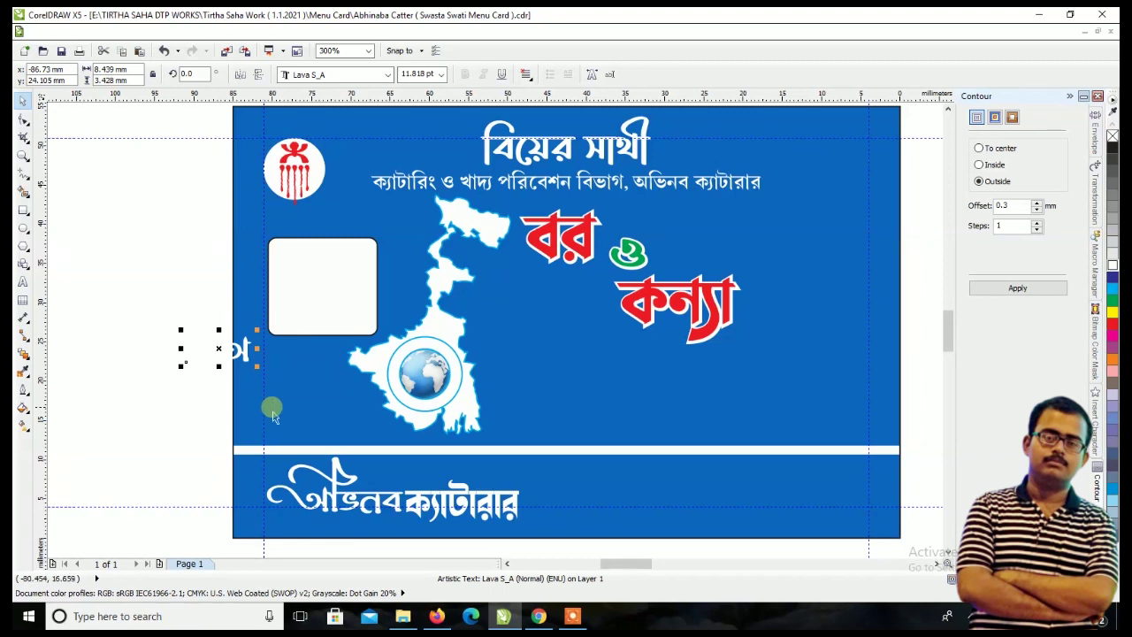
left_click_drag(227, 356, 447, 384)
- Set the অ to the Li Azad Feni ANSI V2 font, position it on the globe, and fill it yellow
scroll(451, 385, "up", 2)
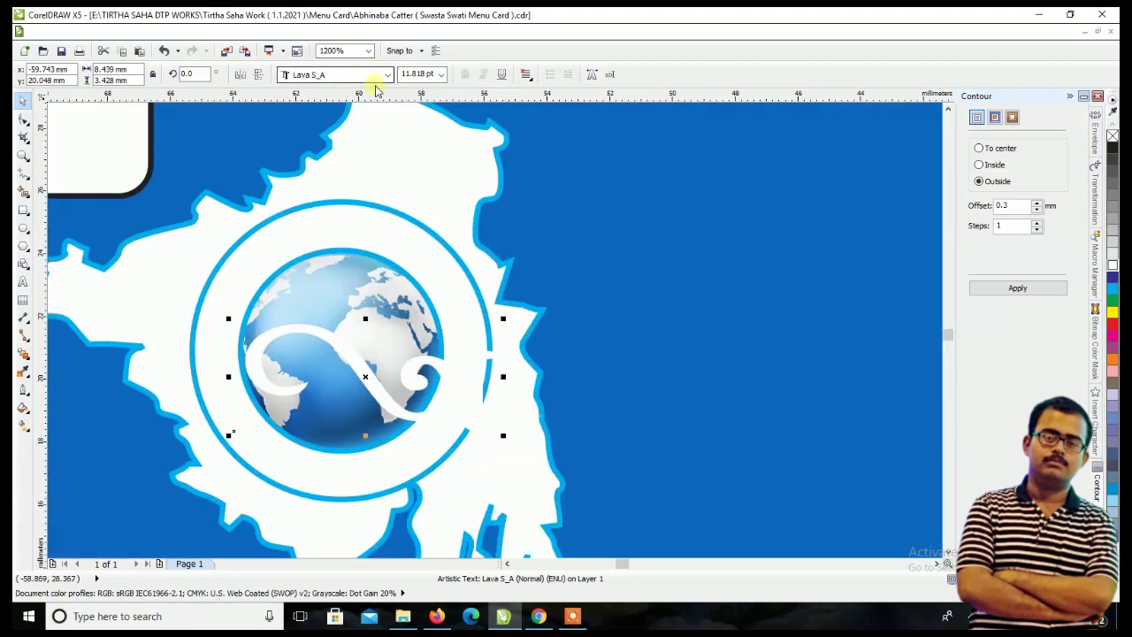
left_click(387, 74)
scroll(417, 485, "down", 1)
scroll(469, 328, "down", 3)
scroll(454, 354, "down", 1)
scroll(453, 354, "down", 3)
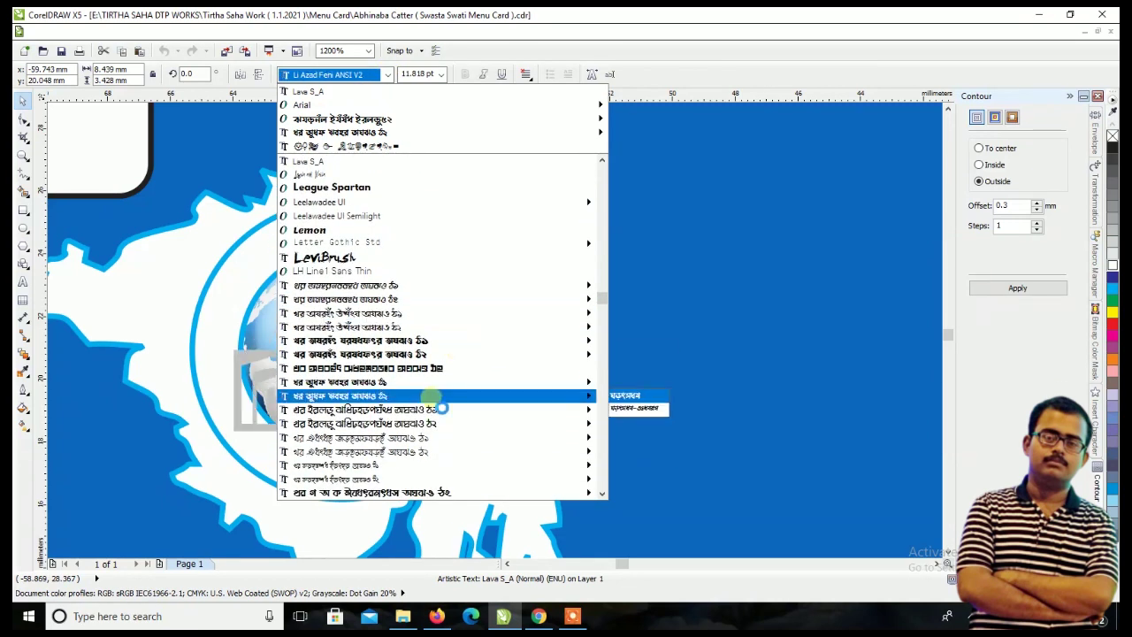
left_click(434, 395)
key("Escape")
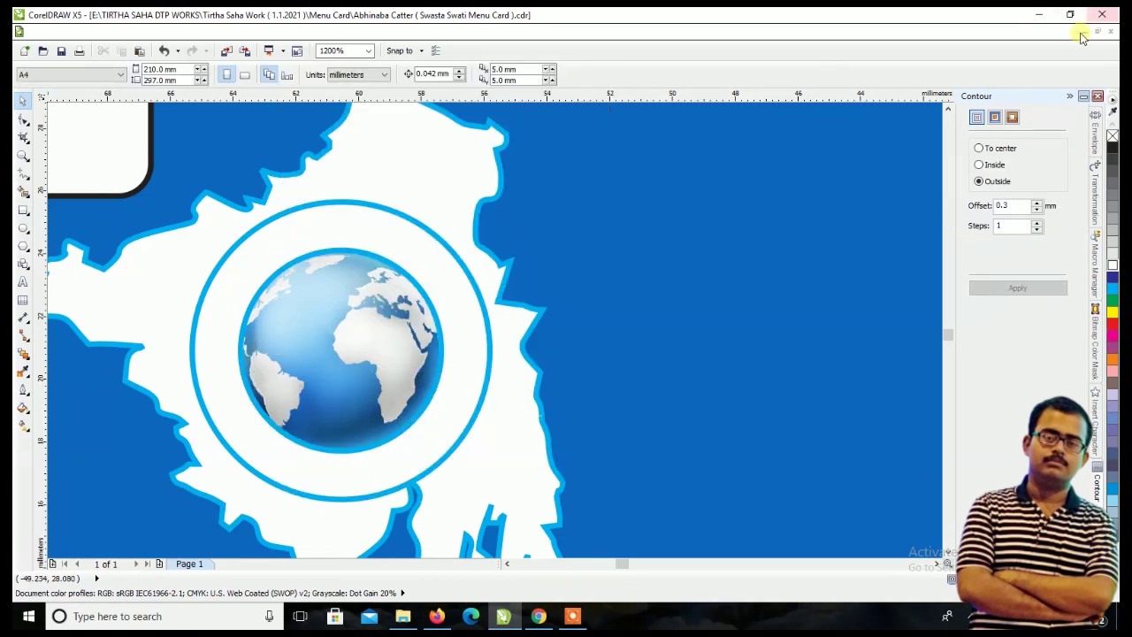
left_click_drag(400, 372, 241, 477)
scroll(213, 478, "up", 1)
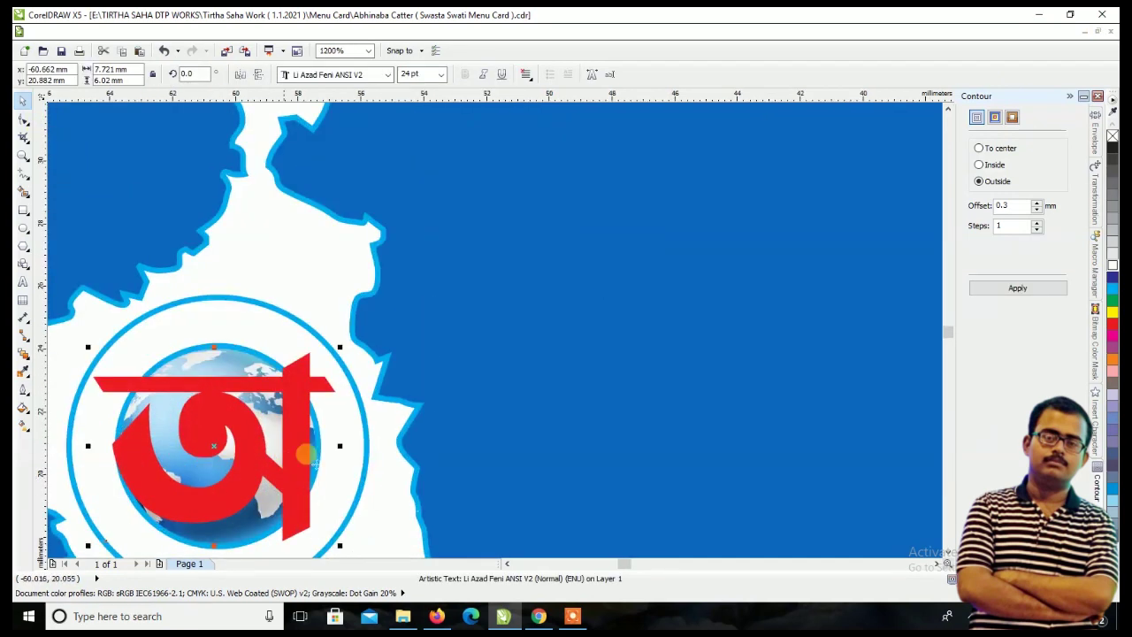
left_click(1112, 312)
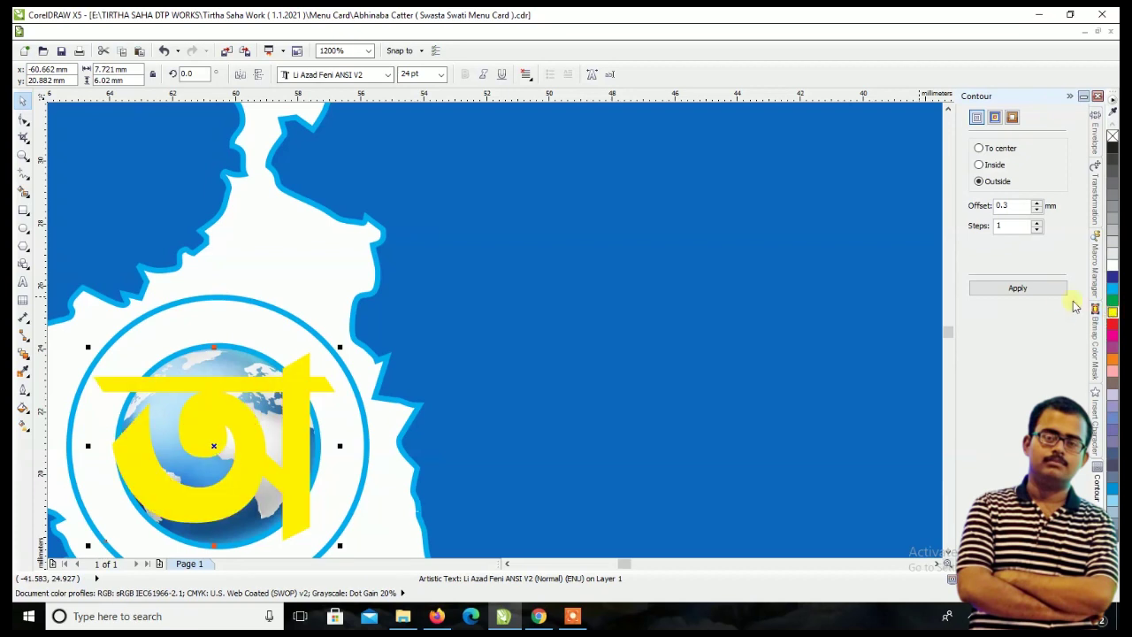
- Add an outside contour to the অ, shrink it to fit the globe, and make the contour outline green
left_click(1052, 292)
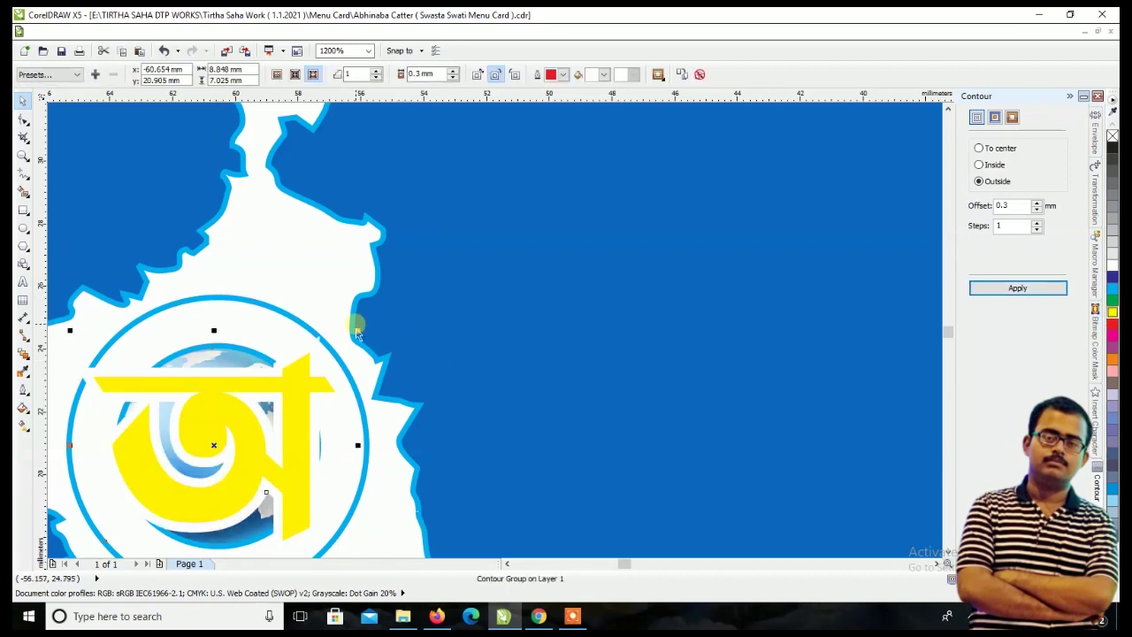
left_click_drag(358, 331, 328, 382)
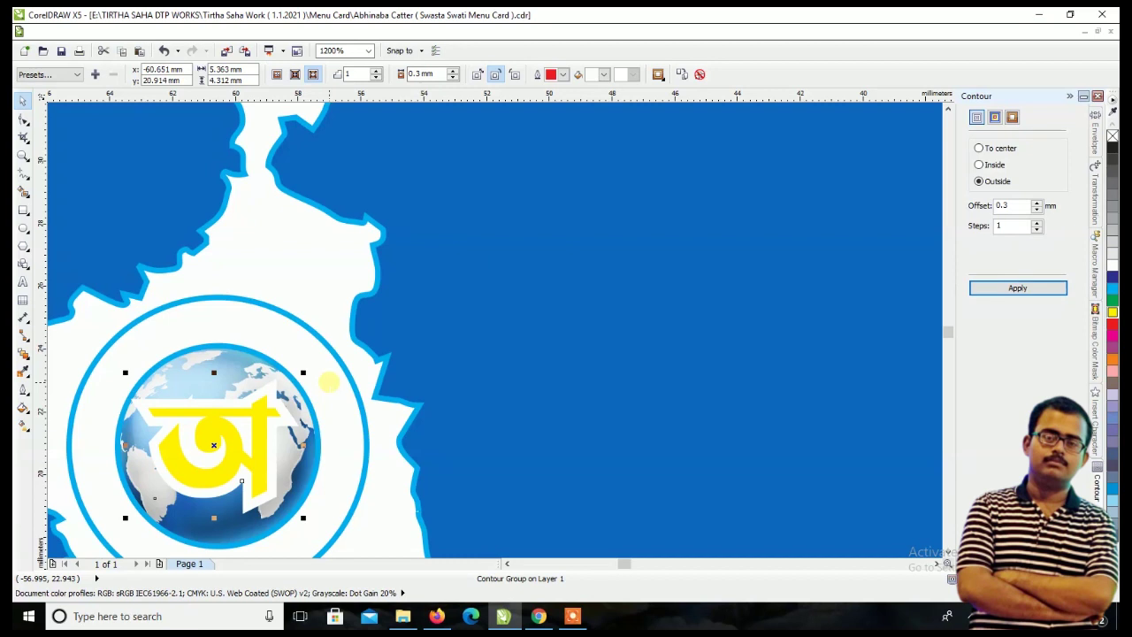
left_click(562, 74)
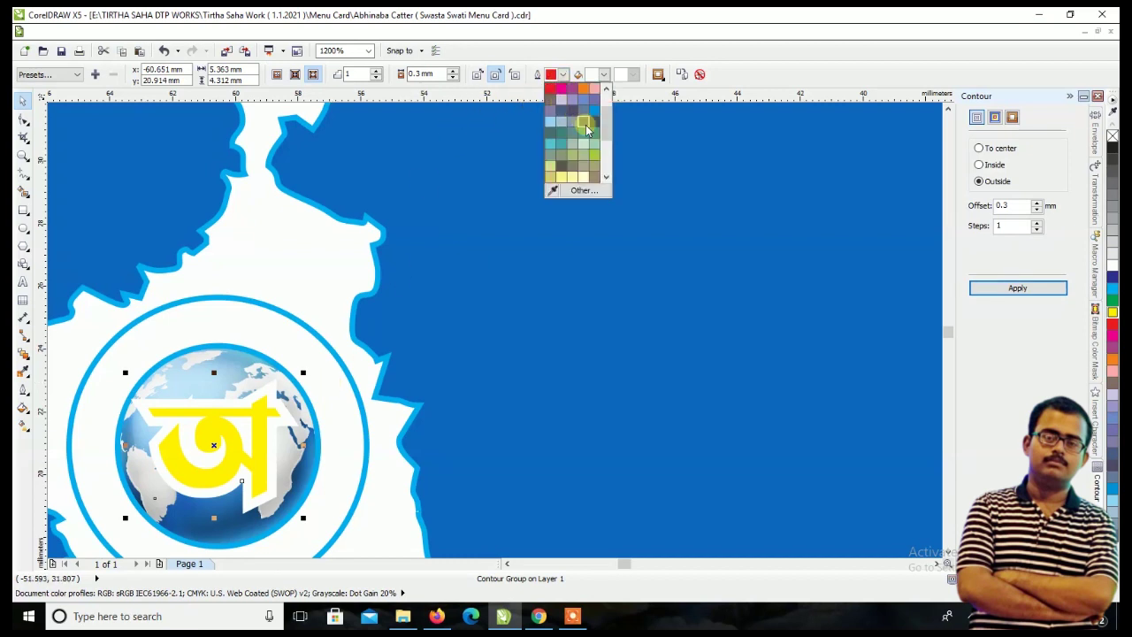
scroll(605, 133, "up", 2)
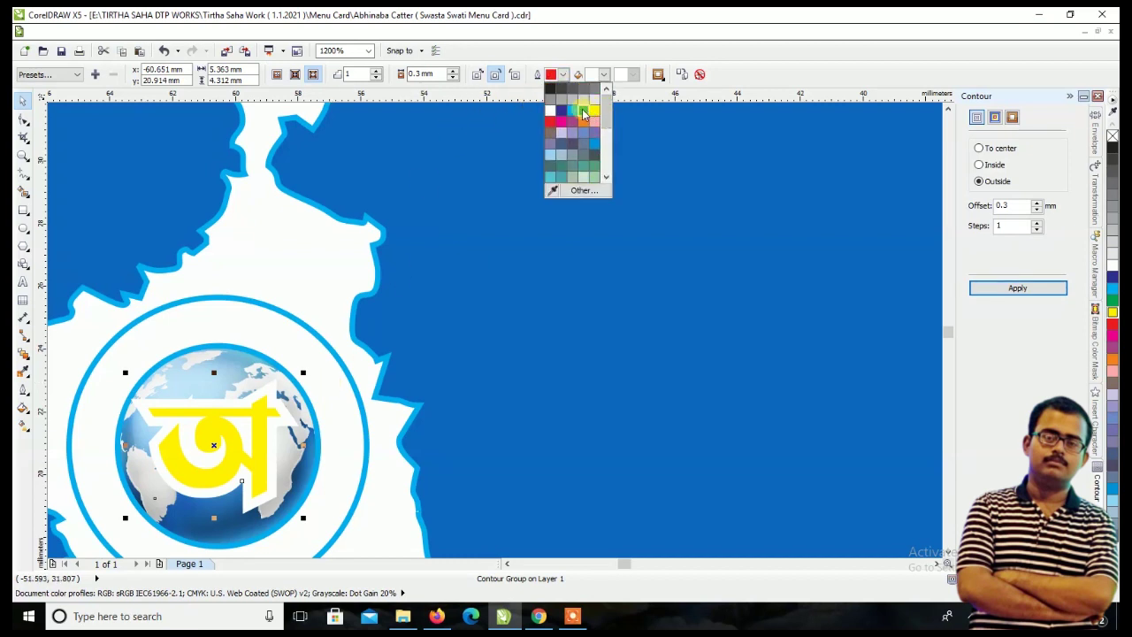
left_click(583, 113)
- Fill the contour green and change its outline to a slightly darker green
left_click(602, 76)
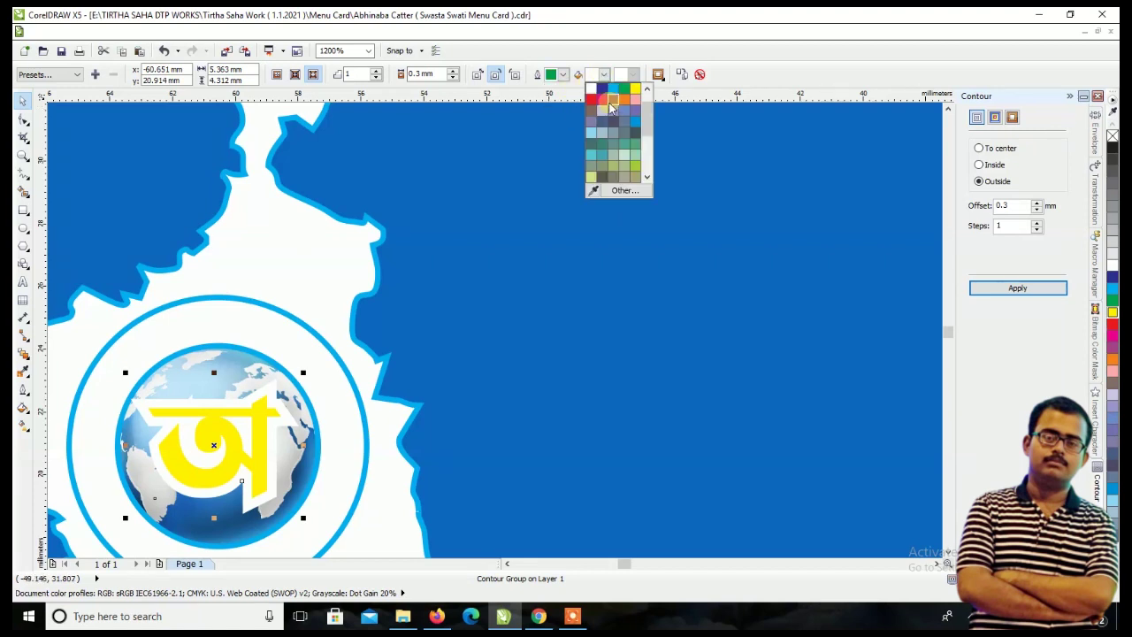
left_click(624, 90)
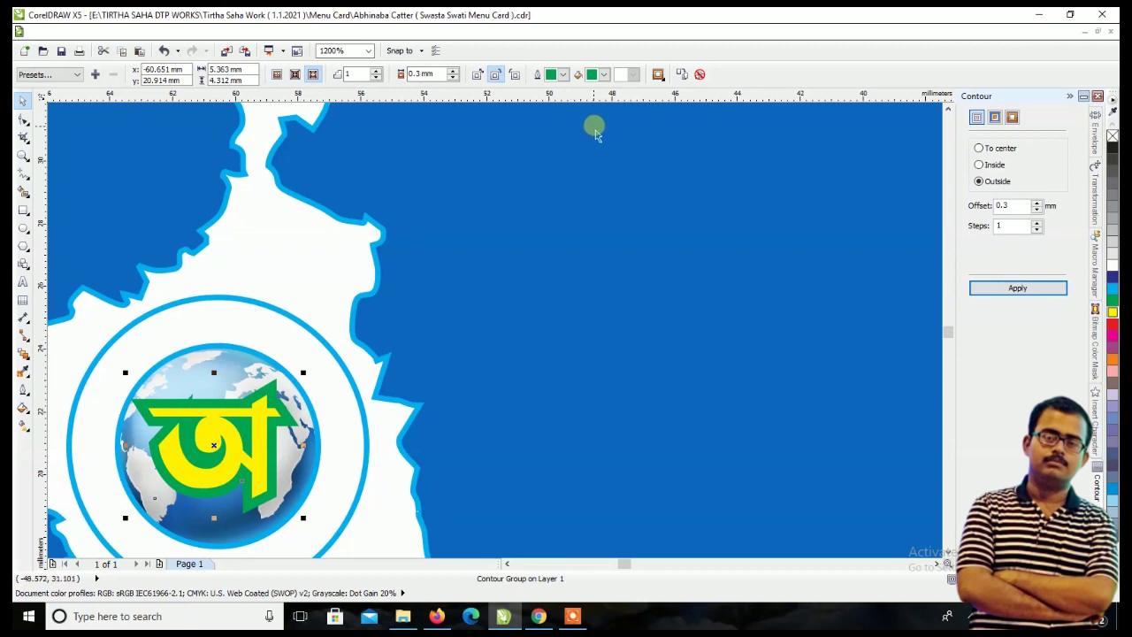
left_click(604, 74)
left_click(617, 186)
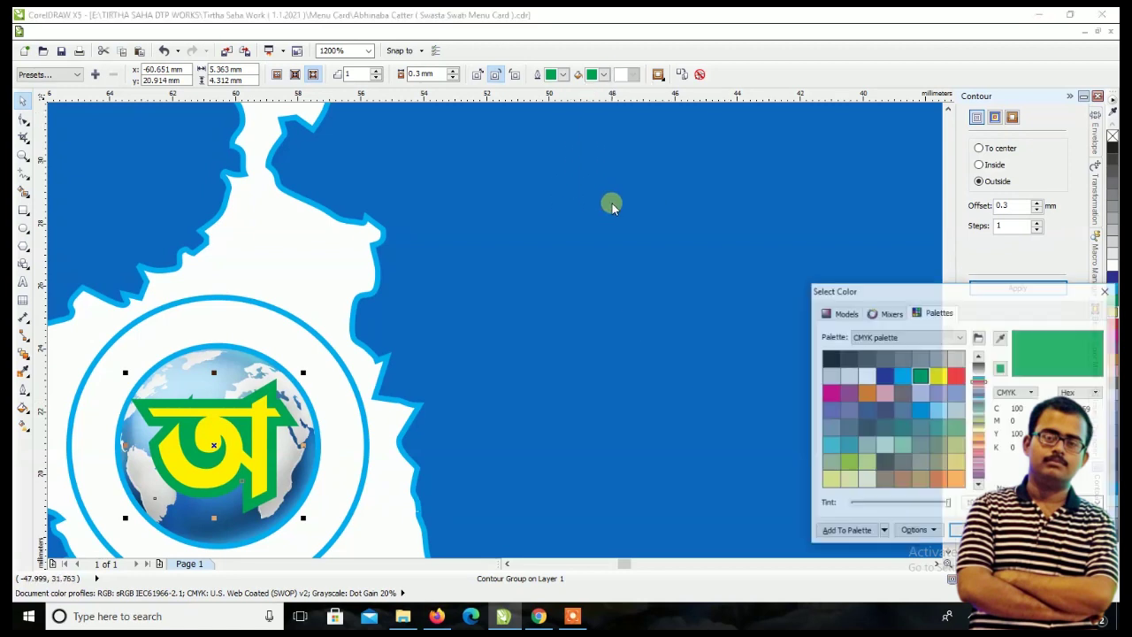
left_click(842, 312)
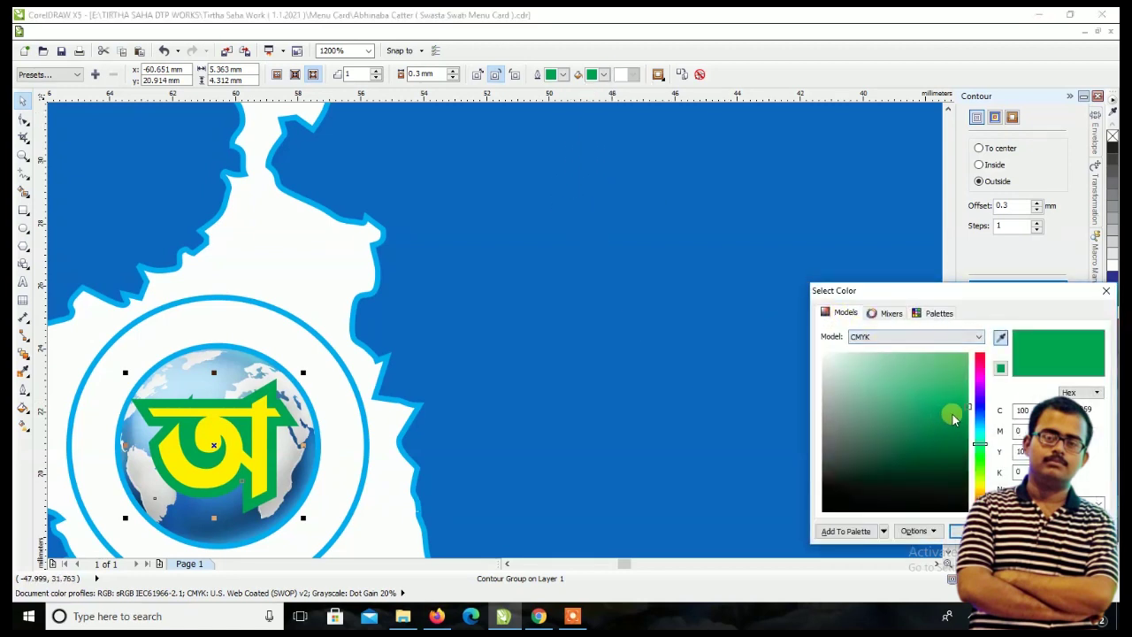
left_click(958, 420)
left_click(962, 531)
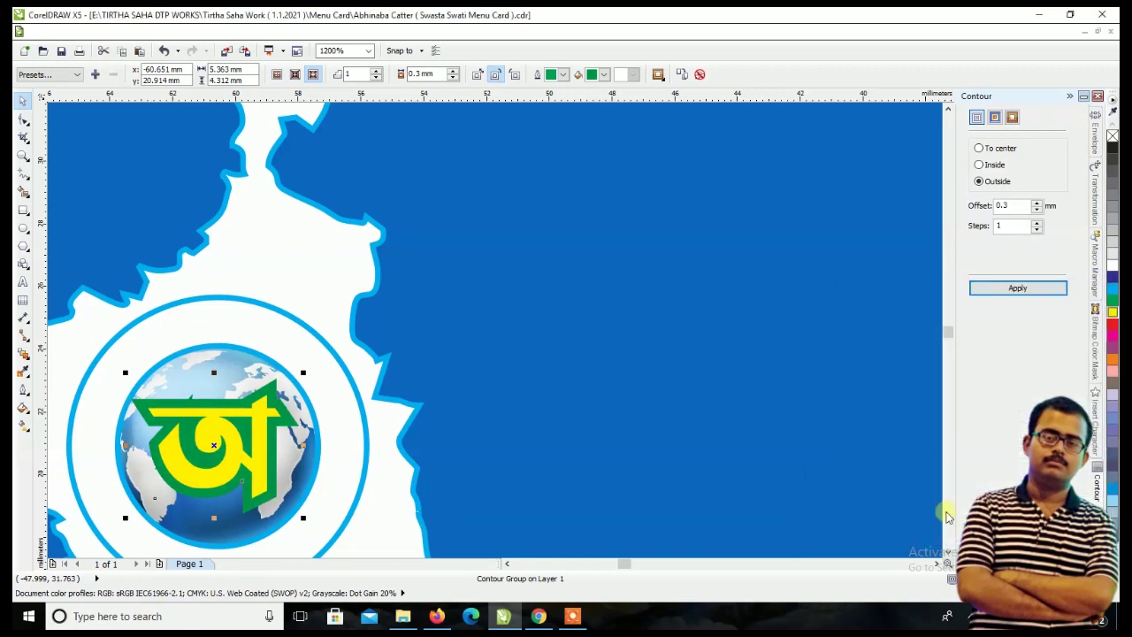
scroll(489, 239, "down", 1)
scroll(349, 323, "down", 1)
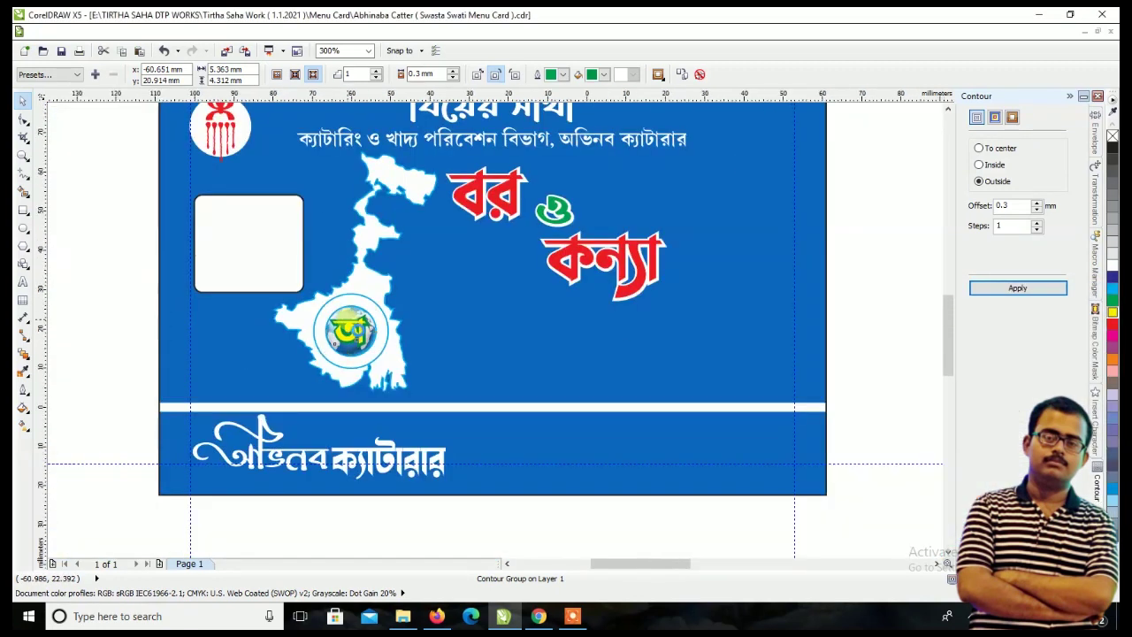
- Take the words অভিনব ক্যাটারার from the subtitle as separate text and move it above the globe
scroll(349, 323, "down", 1)
left_click(669, 308)
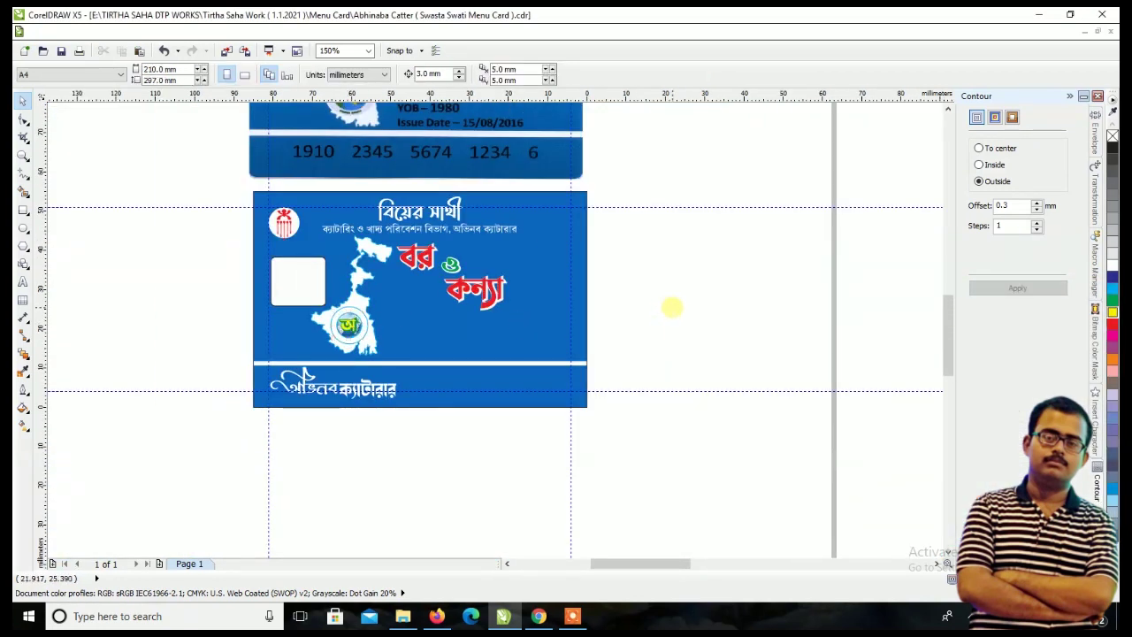
scroll(543, 218, "up", 1)
double_click(139, 231)
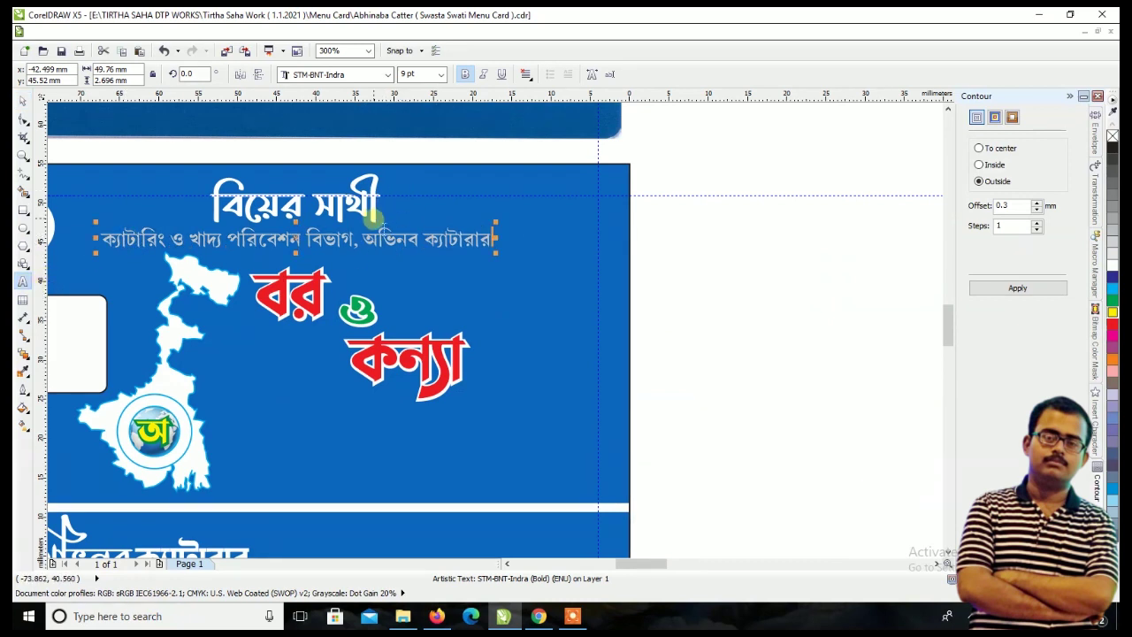
left_click(364, 237, "shift")
scroll(493, 285, "down", 1)
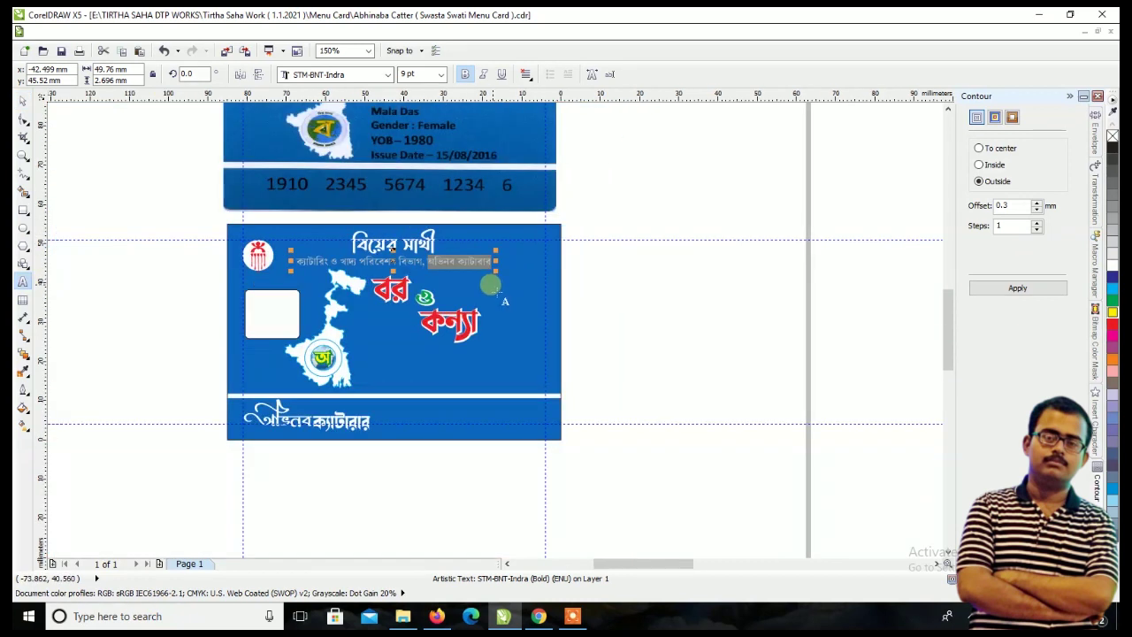
scroll(294, 355, "up", 2)
scroll(396, 312, "up", 1)
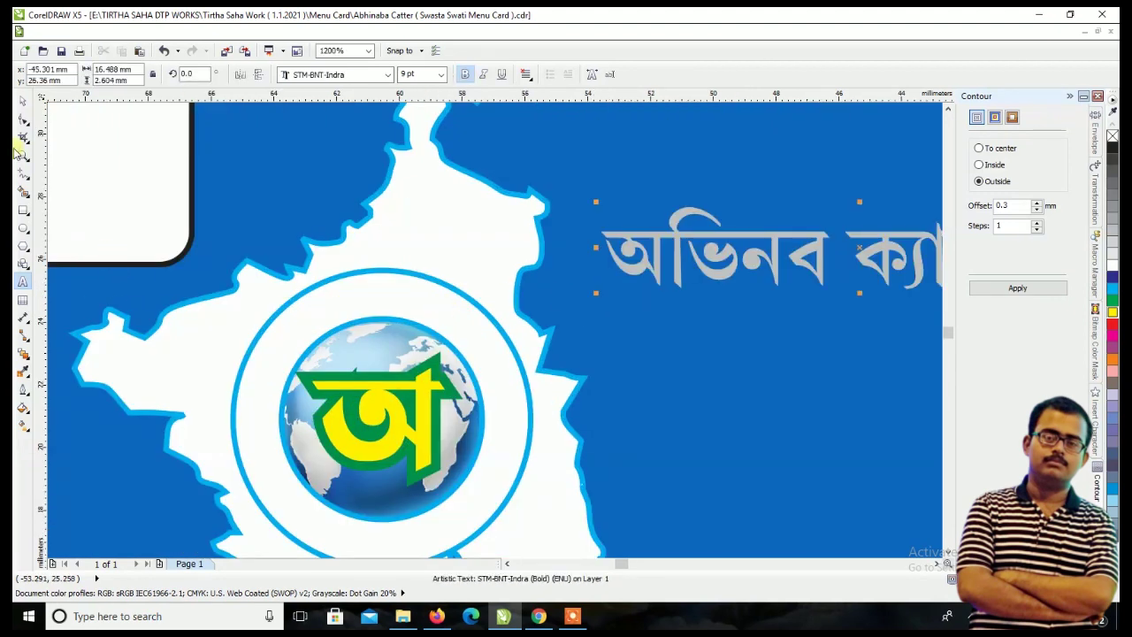
left_click(22, 105)
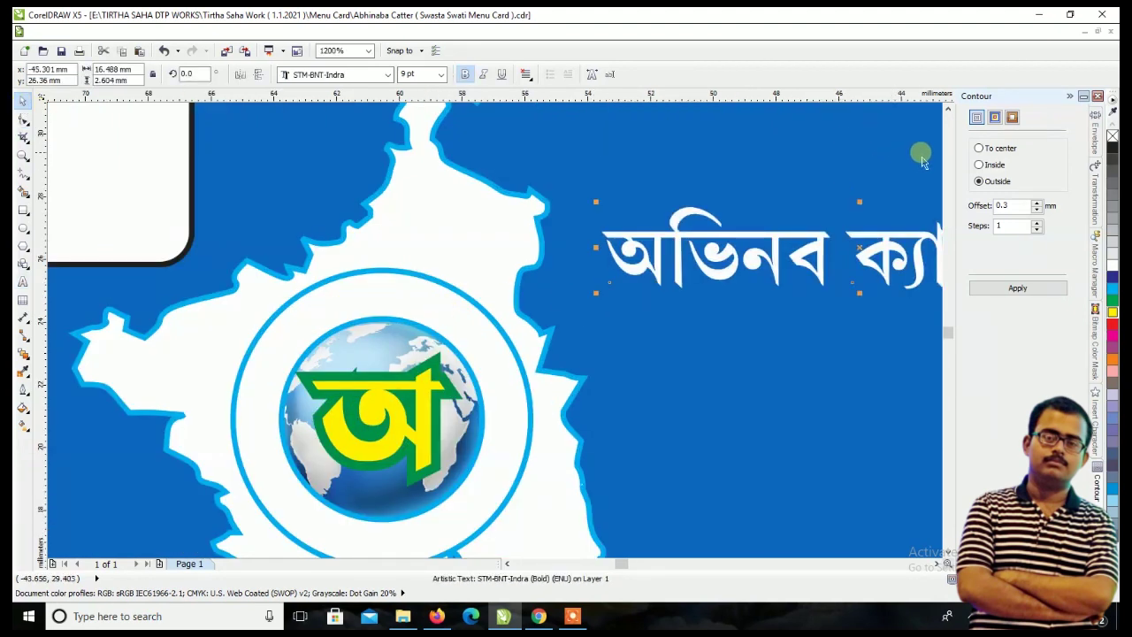
left_click_drag(714, 246, 286, 230)
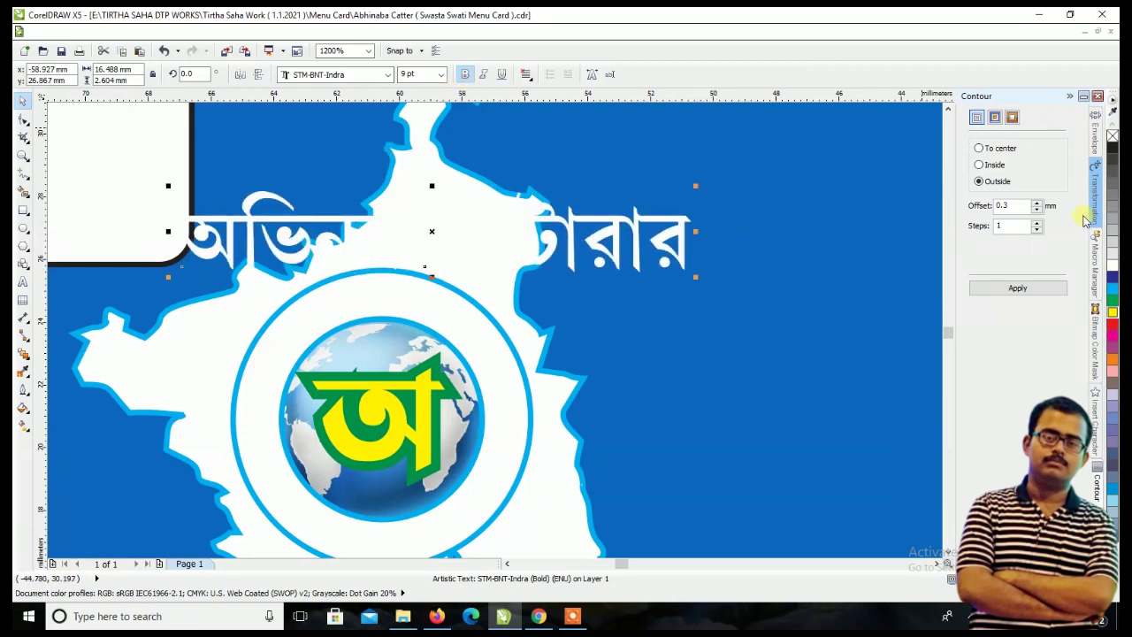
- Colour the company name dark blue, set it to 4 pt, and widen it slightly
left_click(1113, 281)
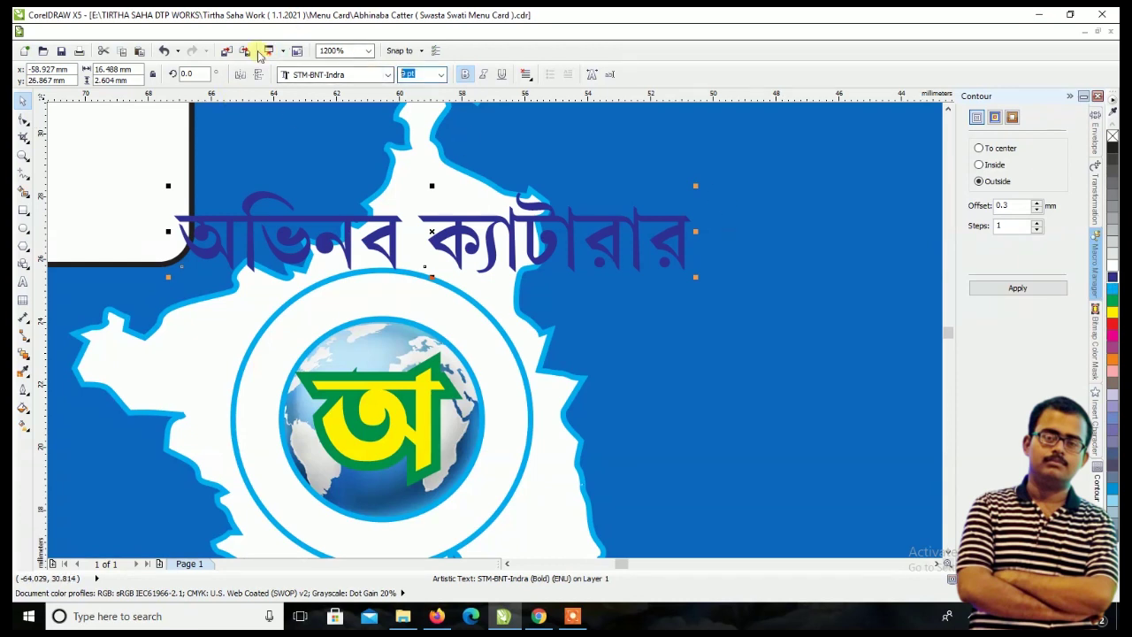
type("4")
key("Return")
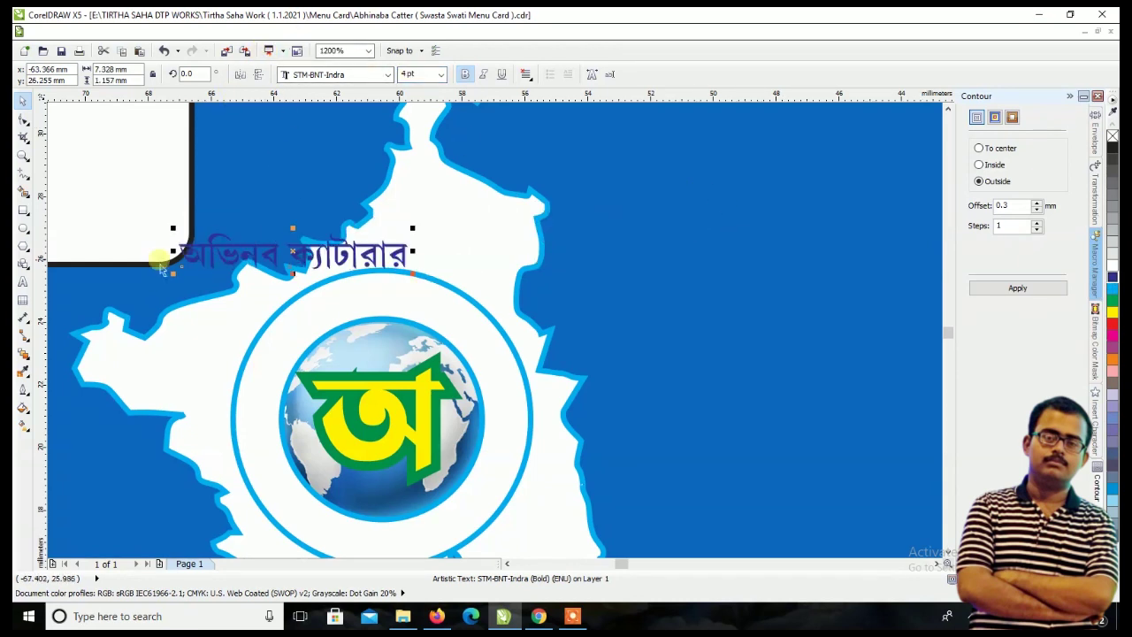
left_click_drag(412, 251, 436, 250)
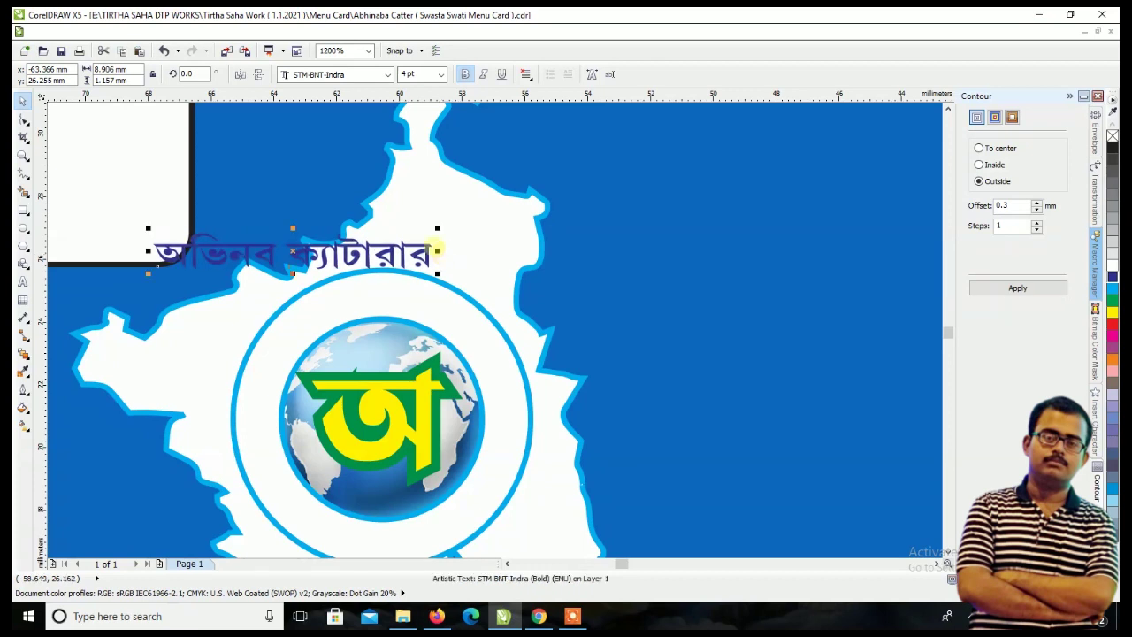
left_click(256, 32)
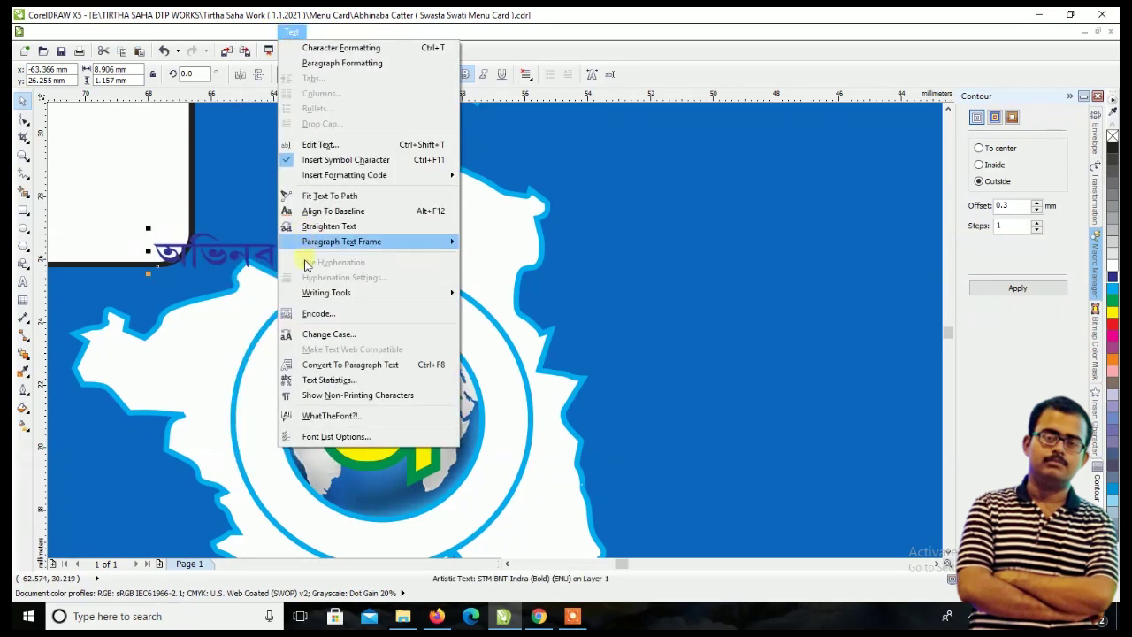
- Fit the company name to the circle path above the globe and nudge its offset outward
left_click(329, 195)
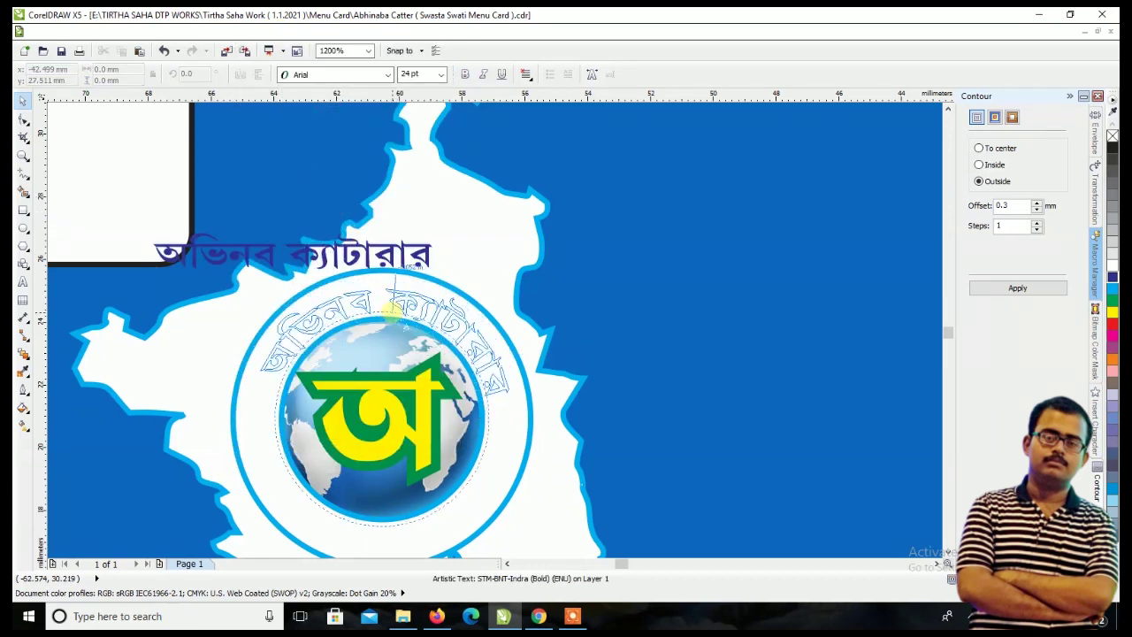
left_click(378, 311)
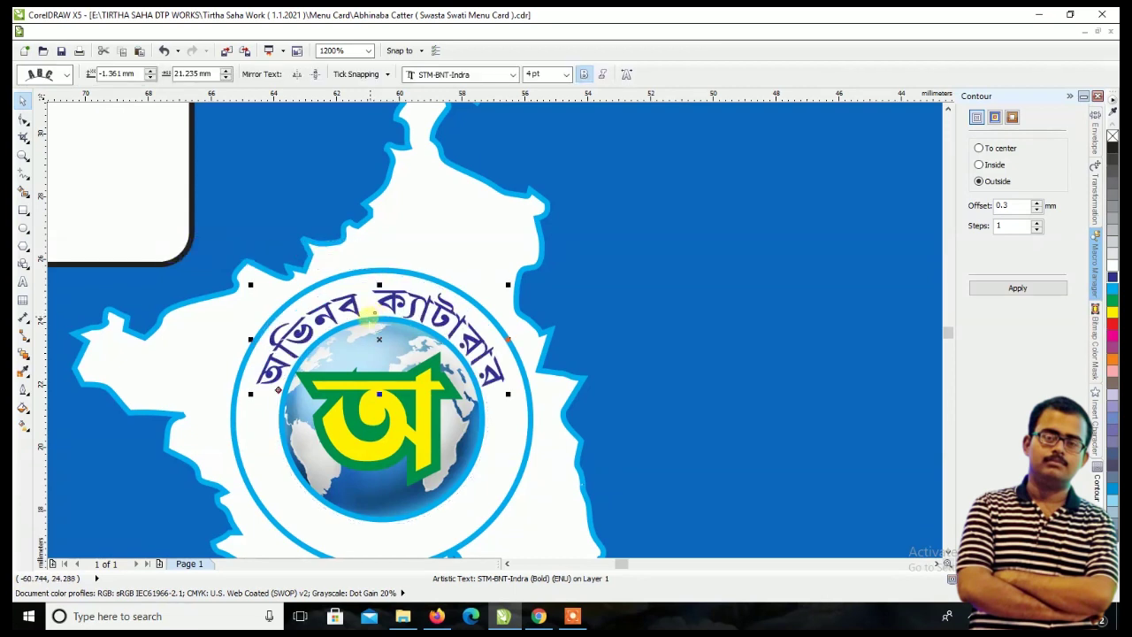
scroll(362, 320, "up", 2)
left_click_drag(188, 461, 183, 449)
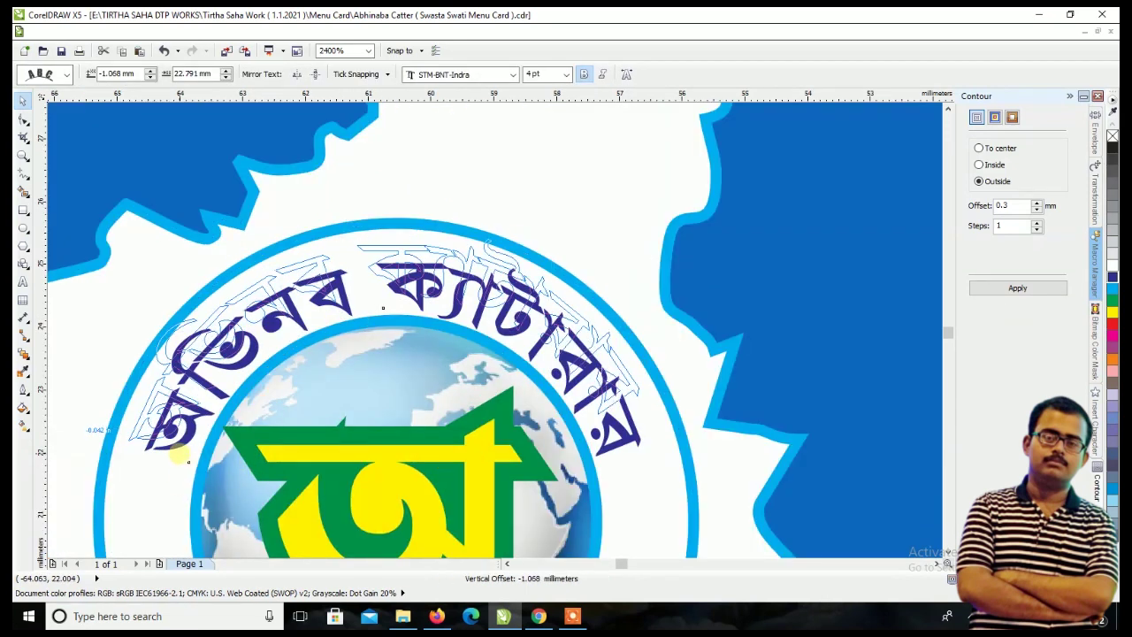
scroll(306, 314, "down", 2)
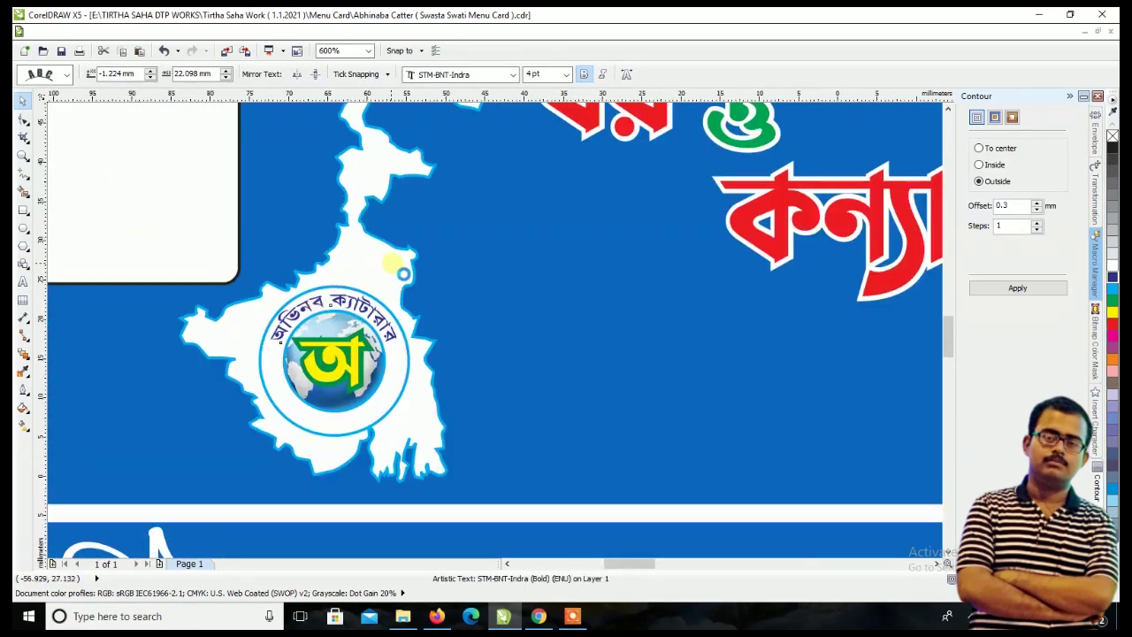
scroll(400, 274, "down", 1)
- Undo the fit-to-path and select the name copy lying beside the card
left_click(93, 277)
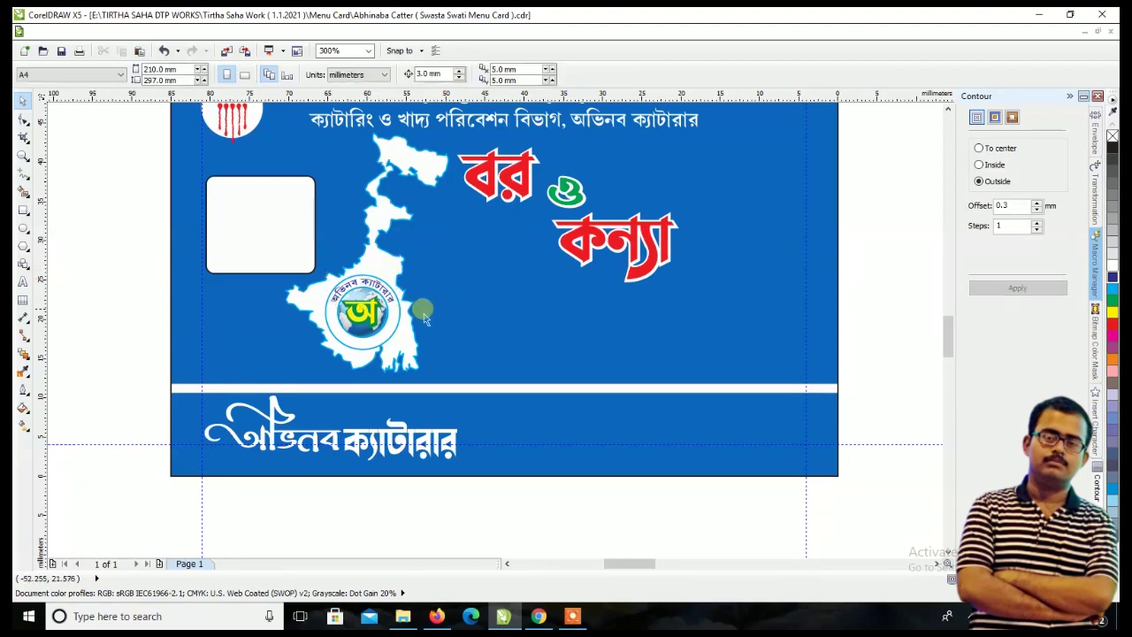
scroll(389, 318, "up", 1)
left_click(393, 279)
key("ctrl+z")
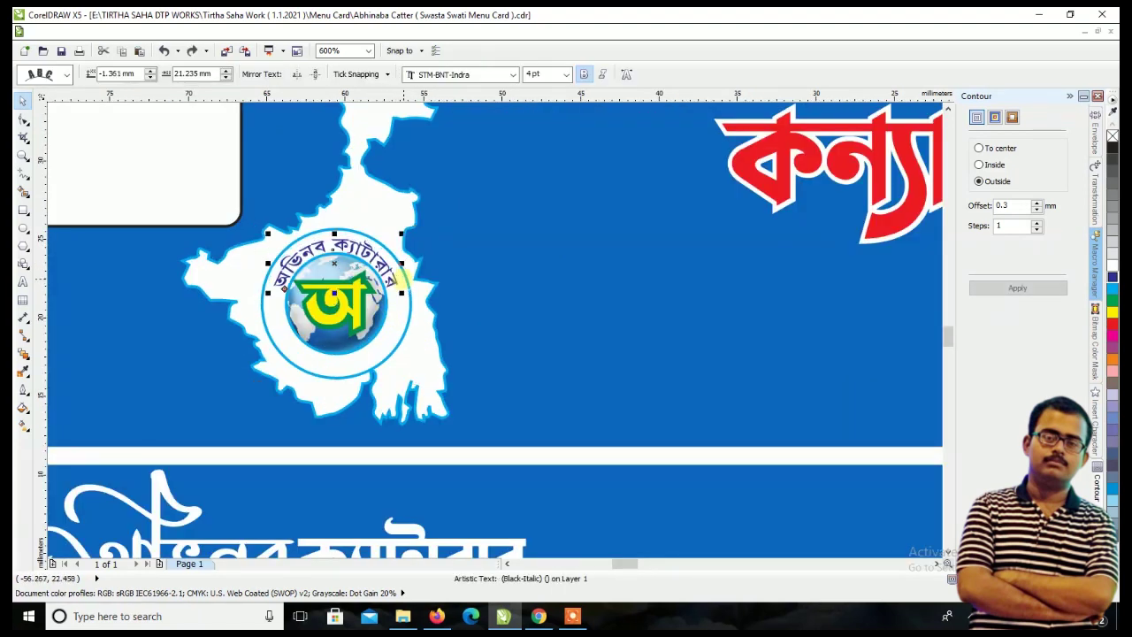
scroll(396, 280, "down", 2)
scroll(404, 240, "up", 1)
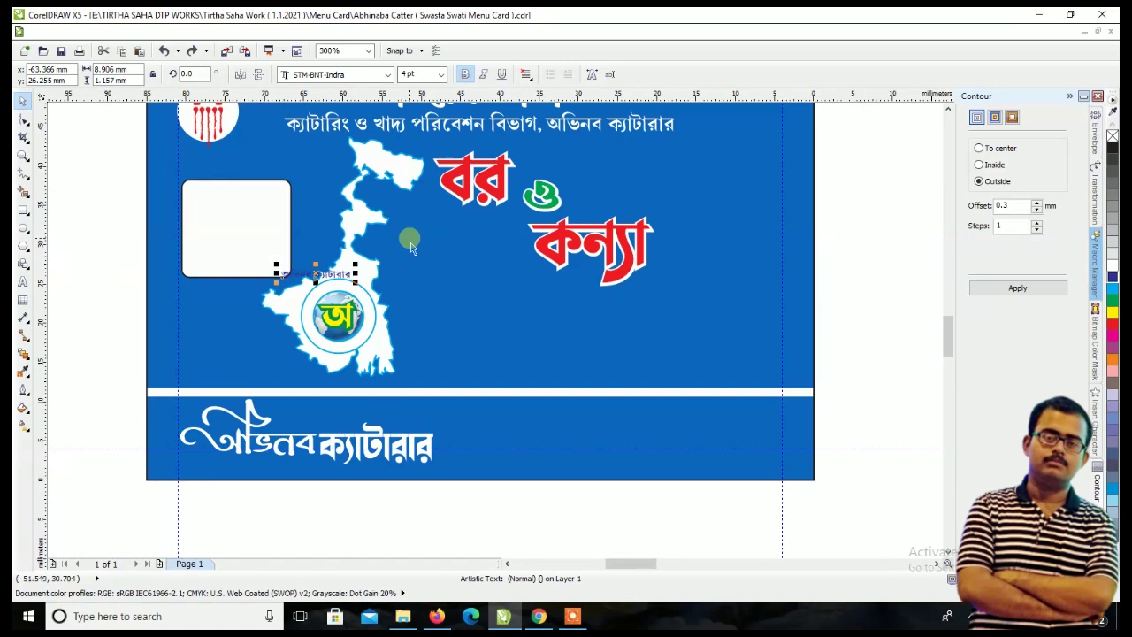
left_click(145, 225)
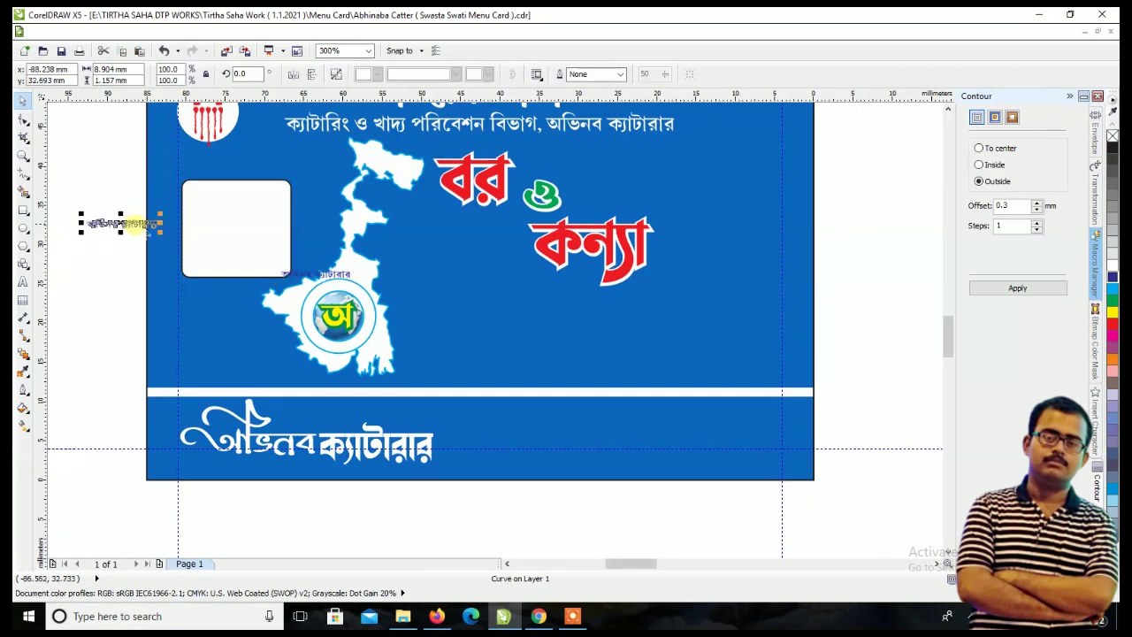
scroll(495, 393, "up", 2)
scroll(495, 393, "down", 3)
scroll(453, 382, "up", 2)
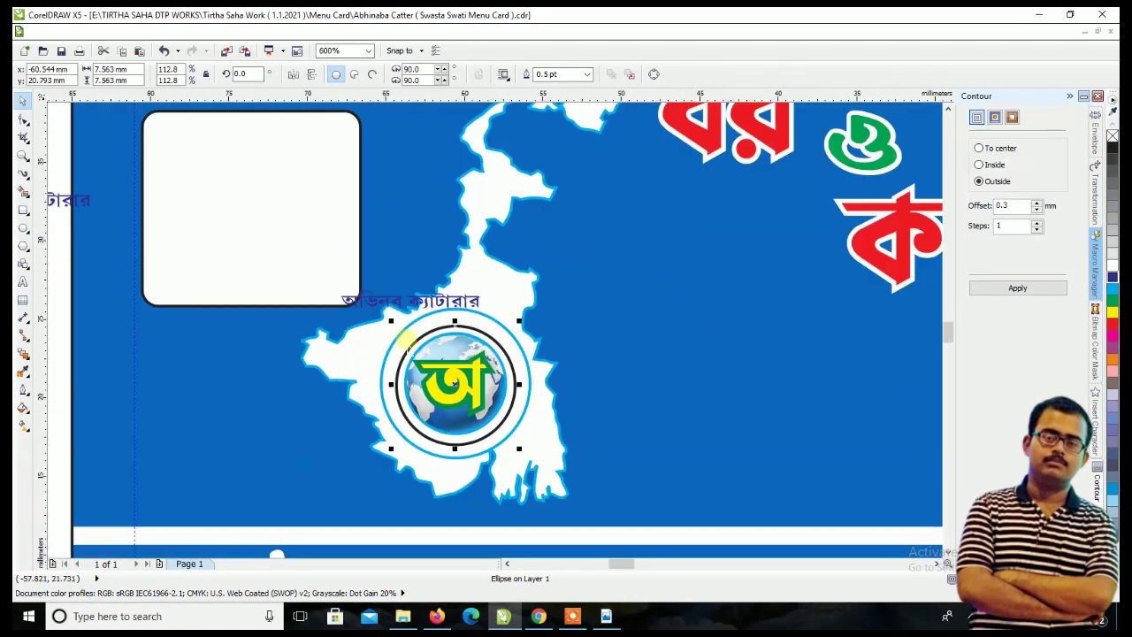
- Move the name copy onto the logo, beside the first copy
scroll(454, 382, "down", 1)
left_click_drag(101, 222, 363, 277)
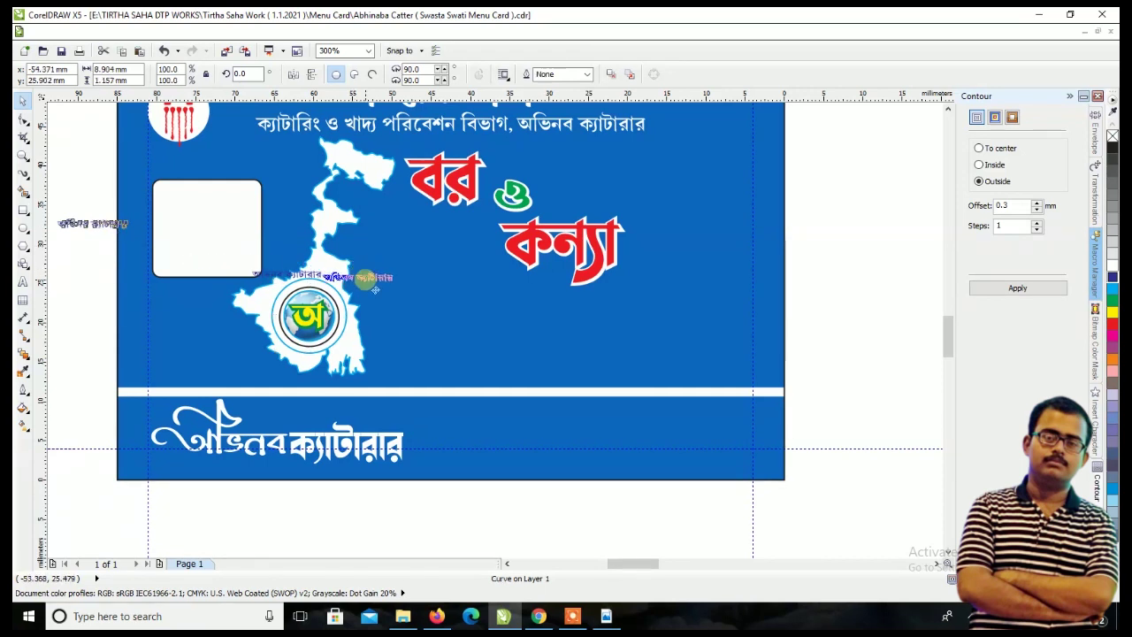
scroll(302, 290, "up", 2)
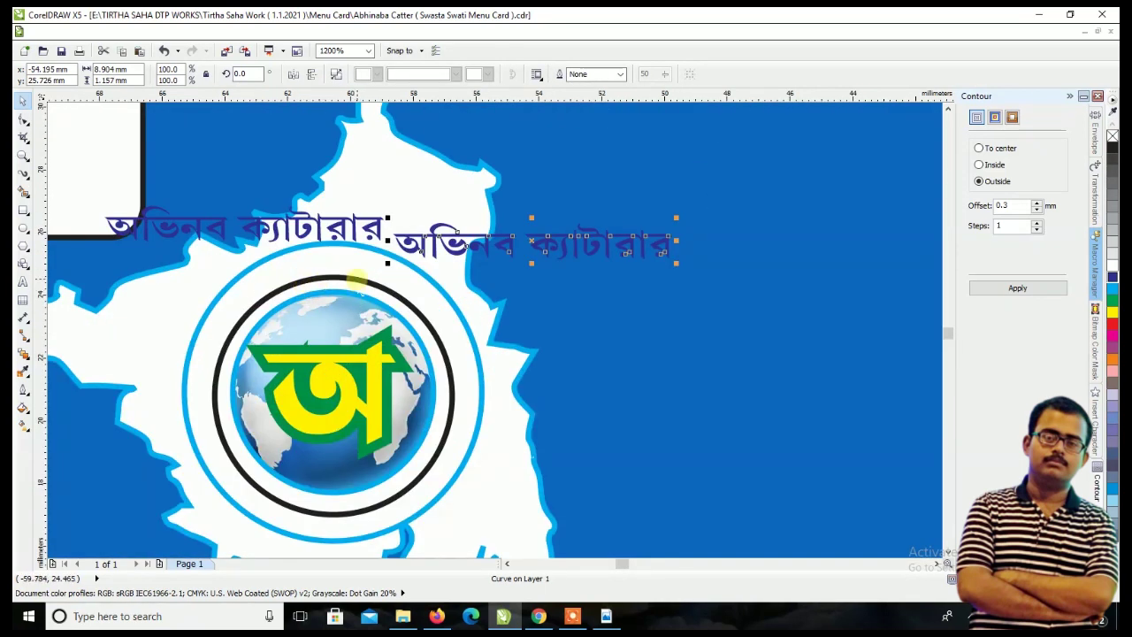
left_click_drag(354, 281, 354, 281)
- Convert the black circle into an open arc trimmed to the top half over the globe
left_click(299, 305)
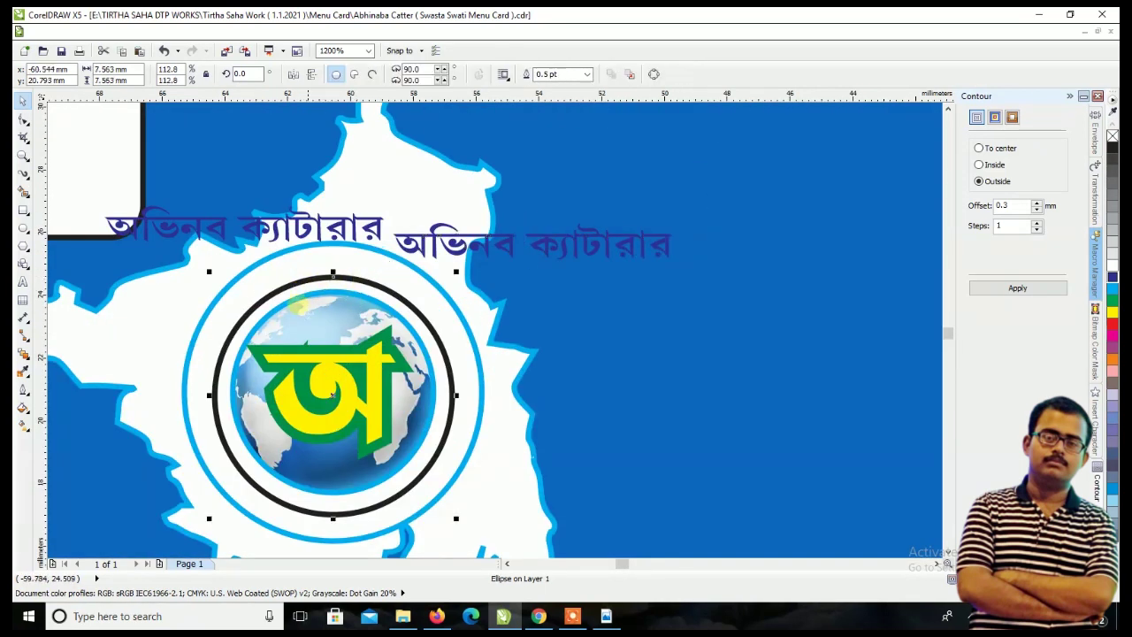
left_click(23, 119)
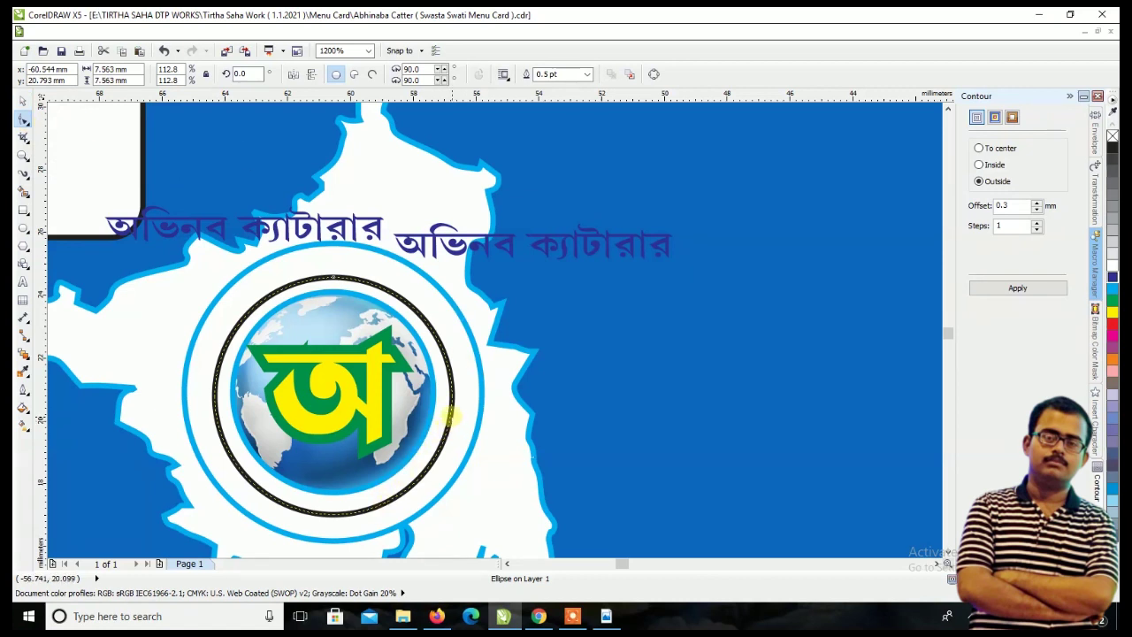
left_click(24, 103)
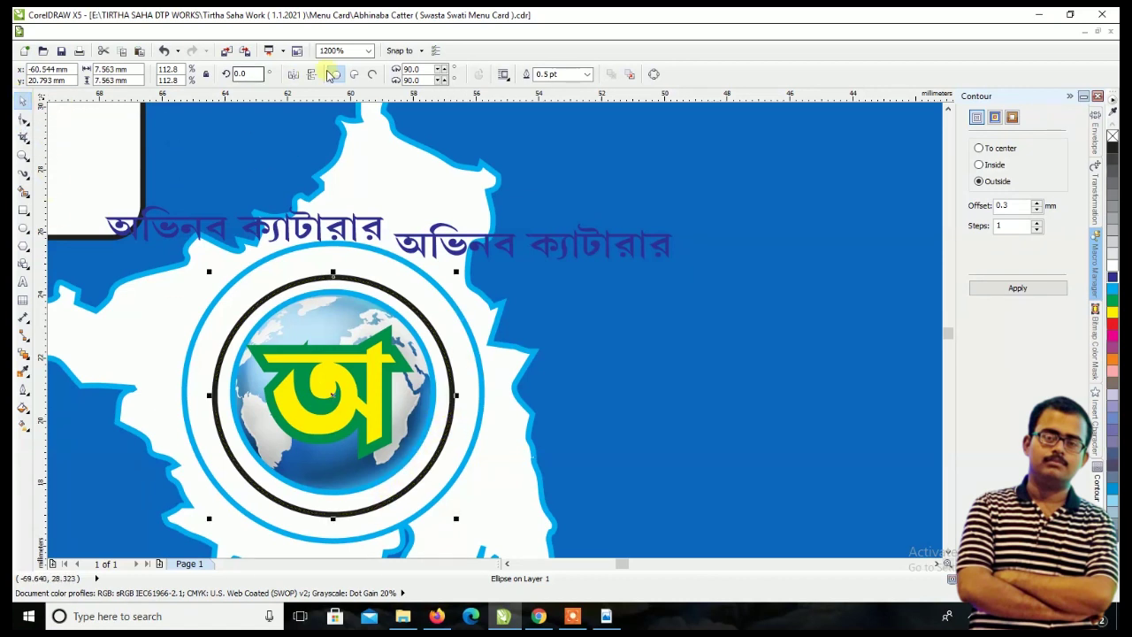
left_click(371, 74)
left_click(22, 121)
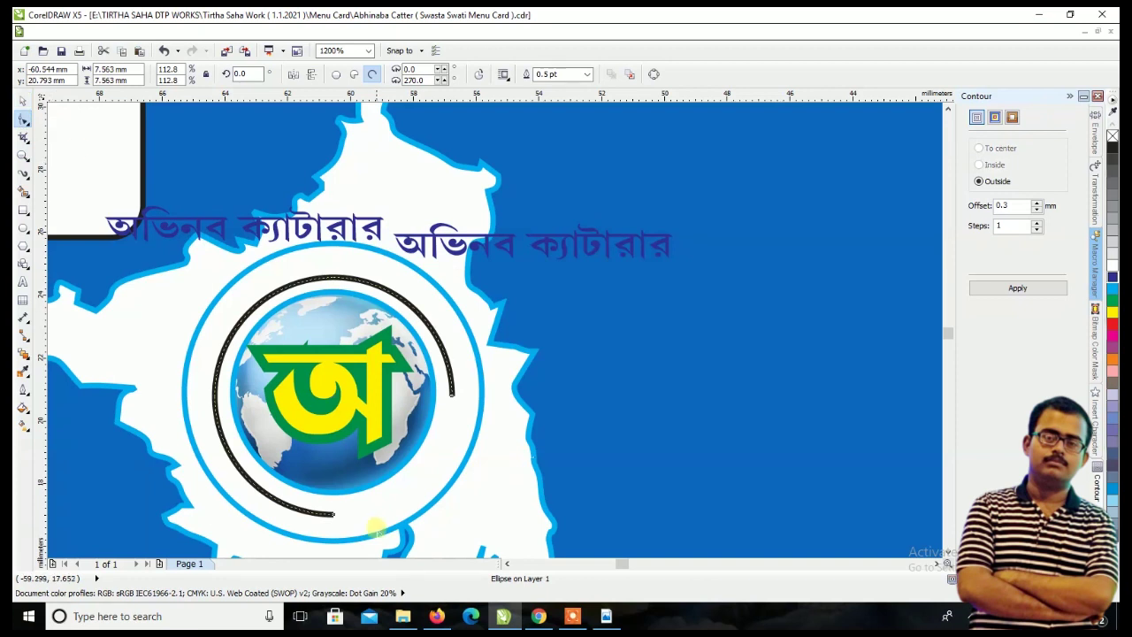
left_click_drag(329, 513, 138, 415)
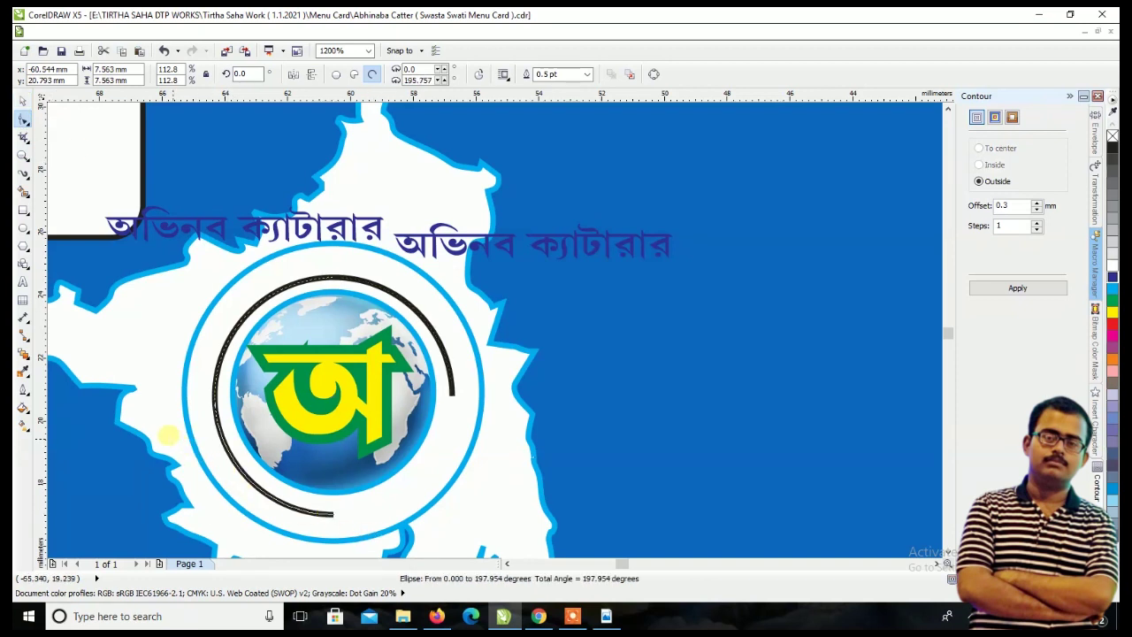
left_click_drag(137, 416, 135, 405)
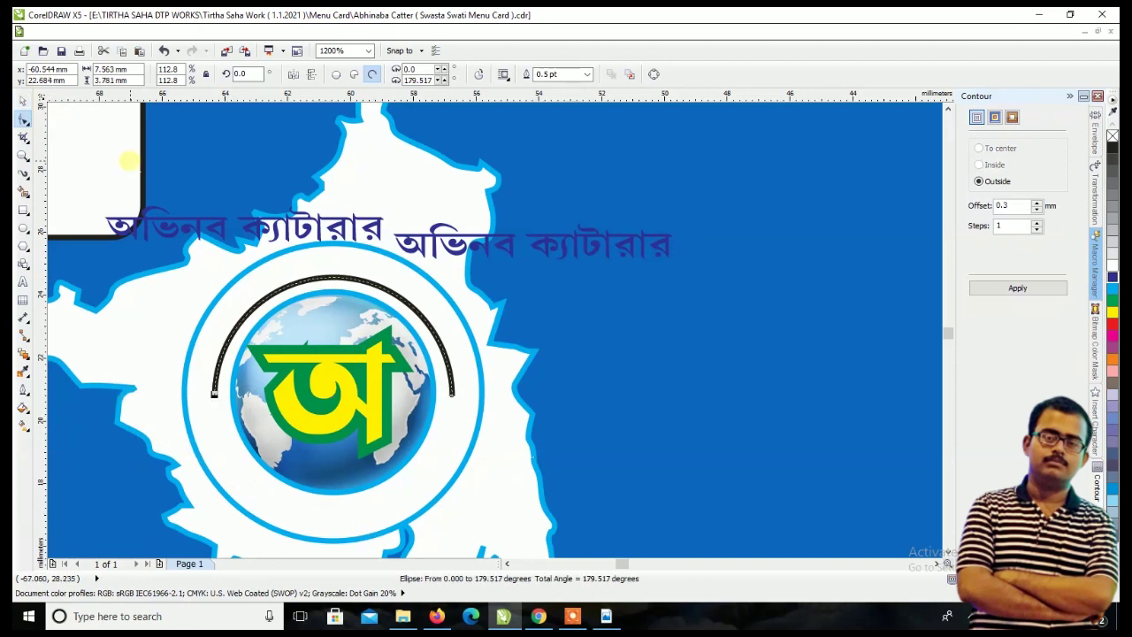
left_click(22, 101)
left_click(495, 242)
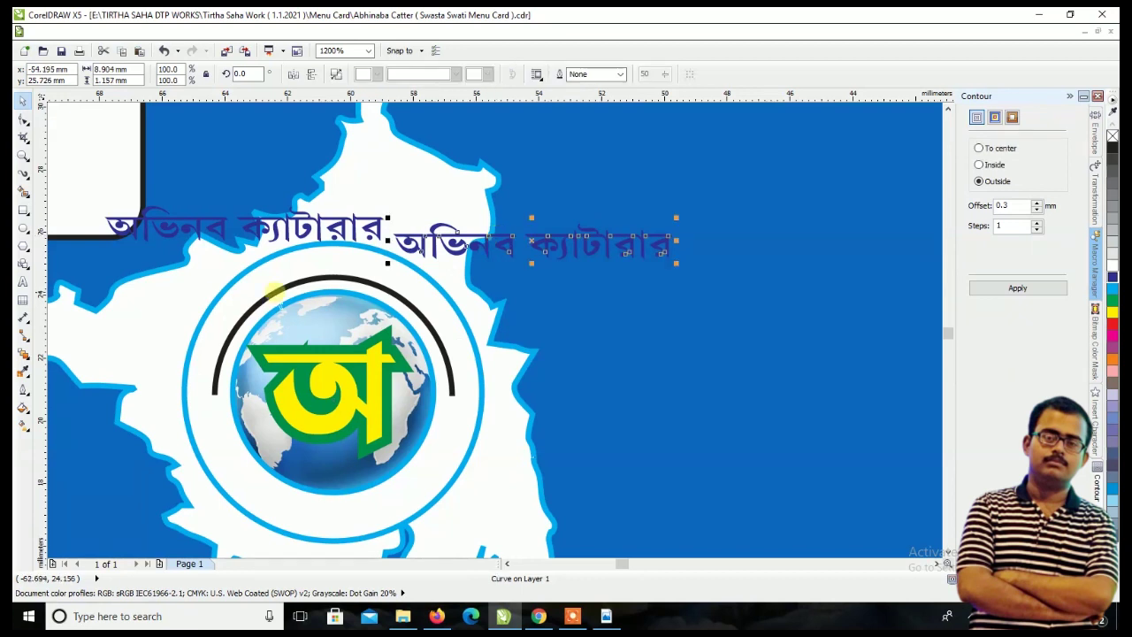
left_click(276, 292)
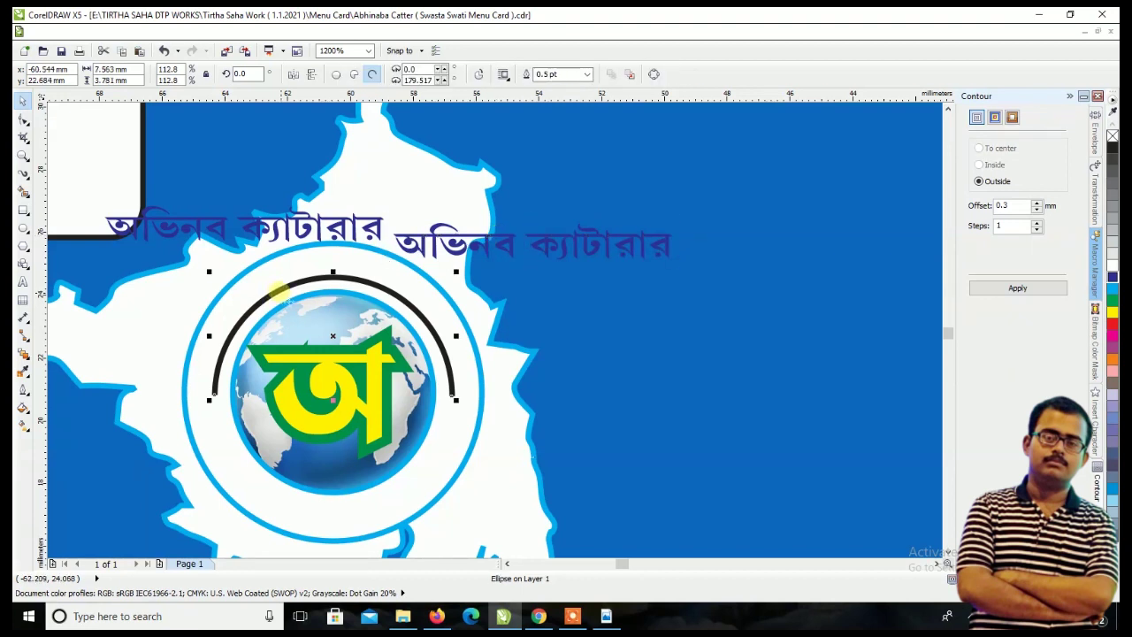
left_click(23, 173)
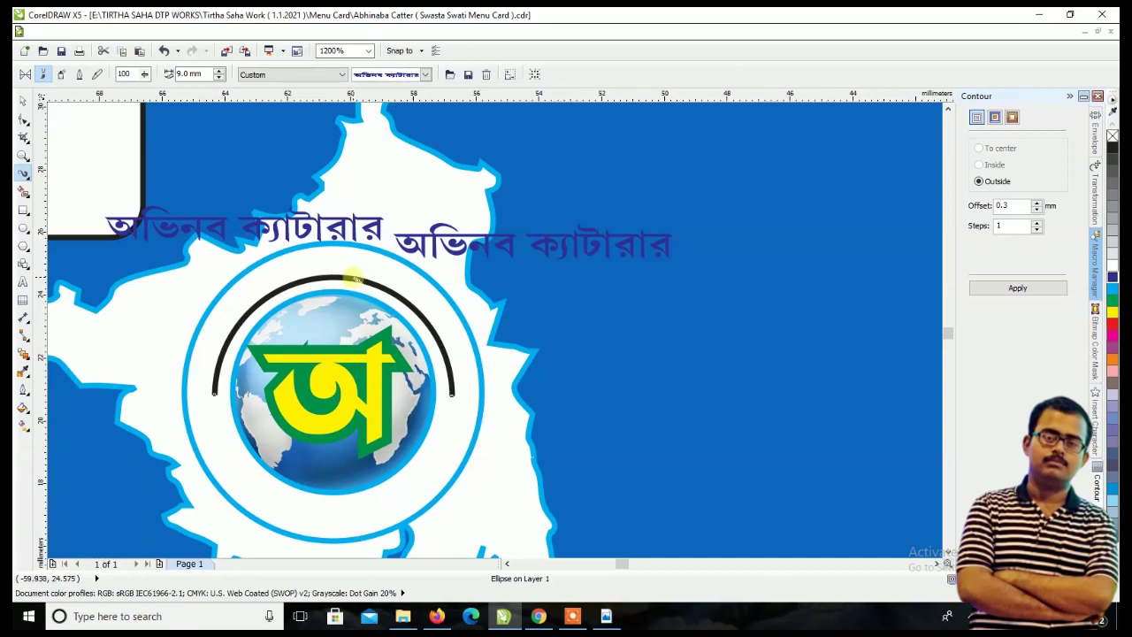
- Undo an accidental brush stroke and reselect the black arc
left_click_drag(352, 277, 432, 329)
key("ctrl+z")
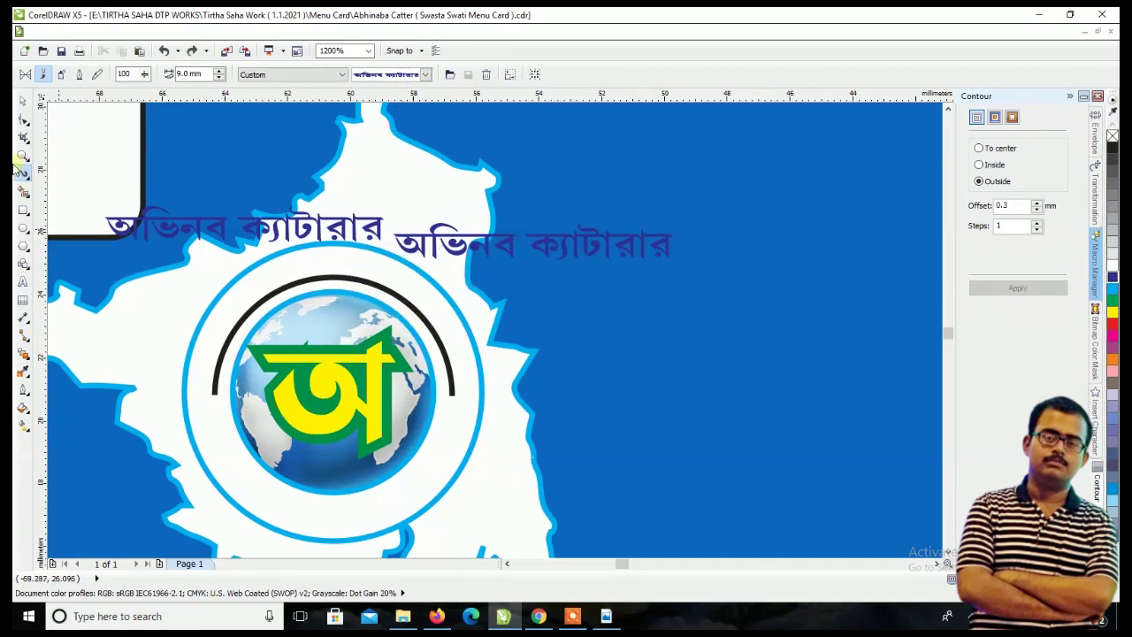
left_click(24, 103)
left_click(421, 314)
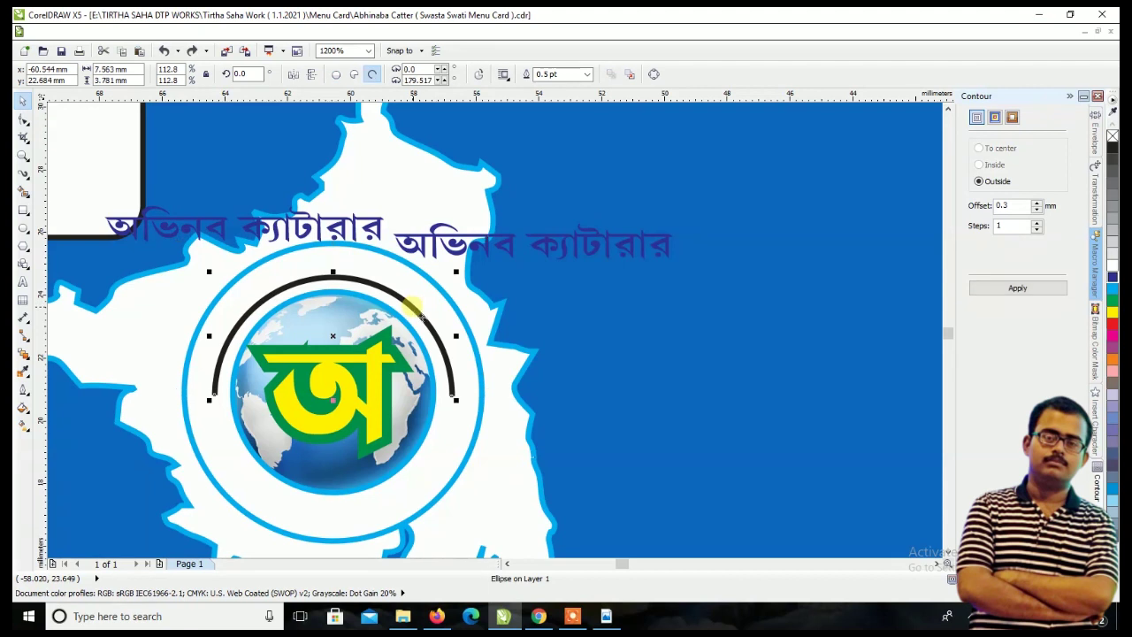
left_click(24, 174)
- Apply a Sprayer artistic media stroke using the অভিনব ক্যাটারার preset to the arc
left_click(392, 74)
left_click(392, 97)
left_click(391, 75)
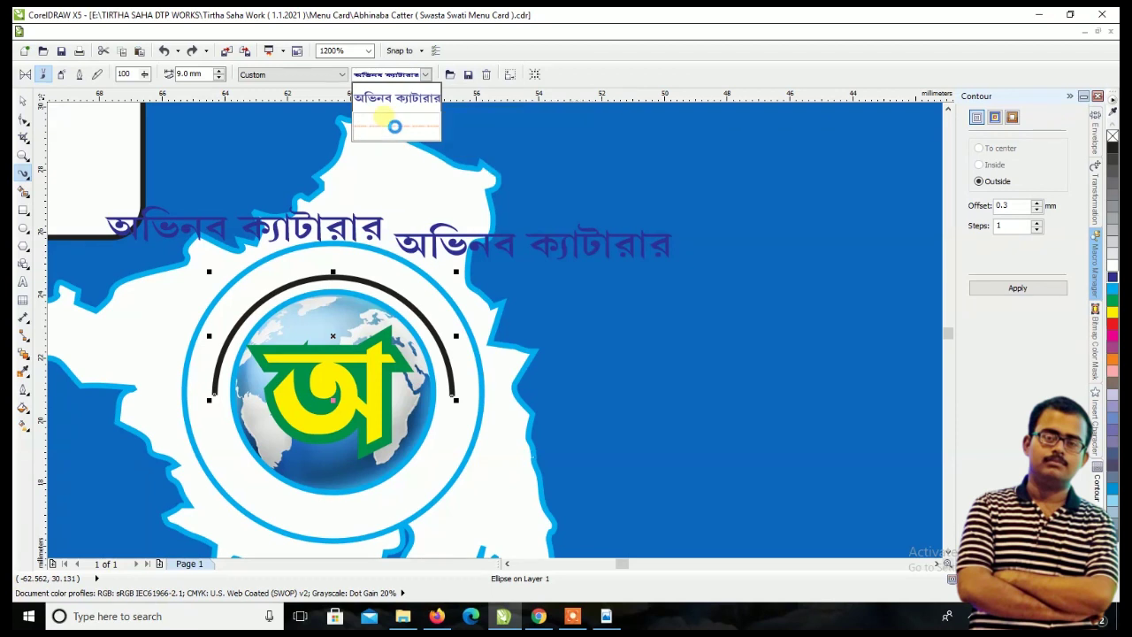
left_click(386, 121)
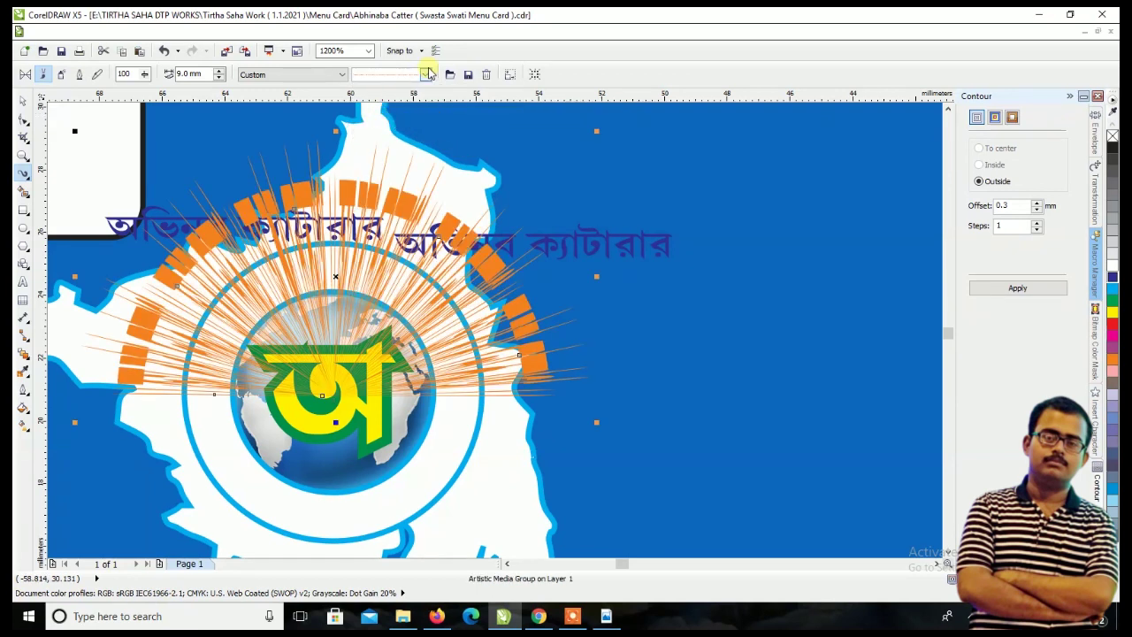
left_click(425, 75)
left_click(405, 108)
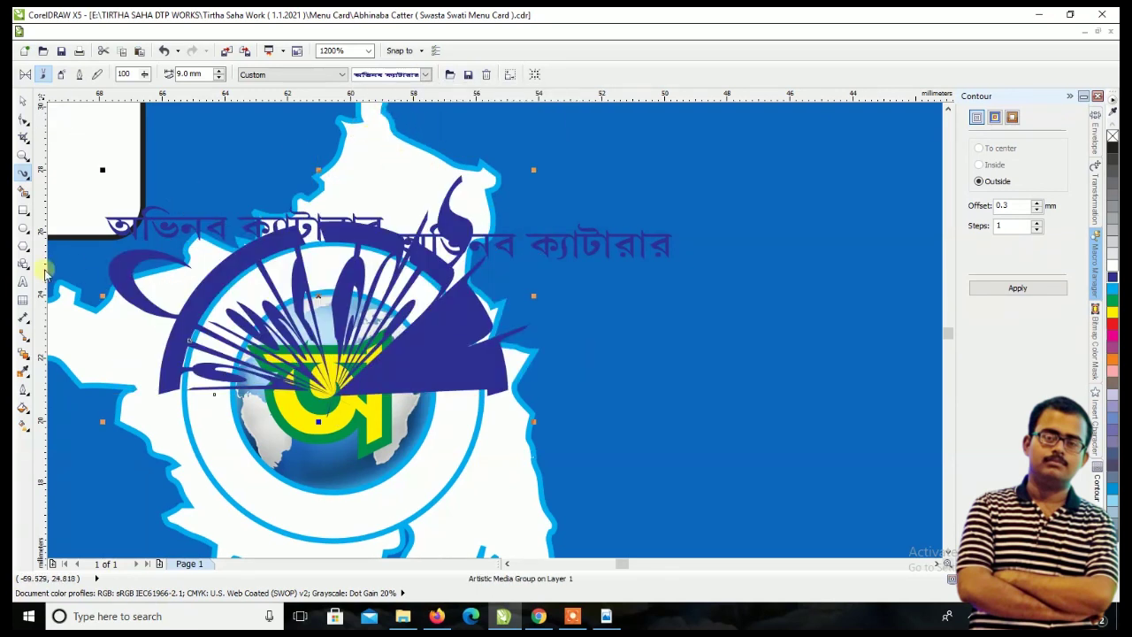
key("Escape")
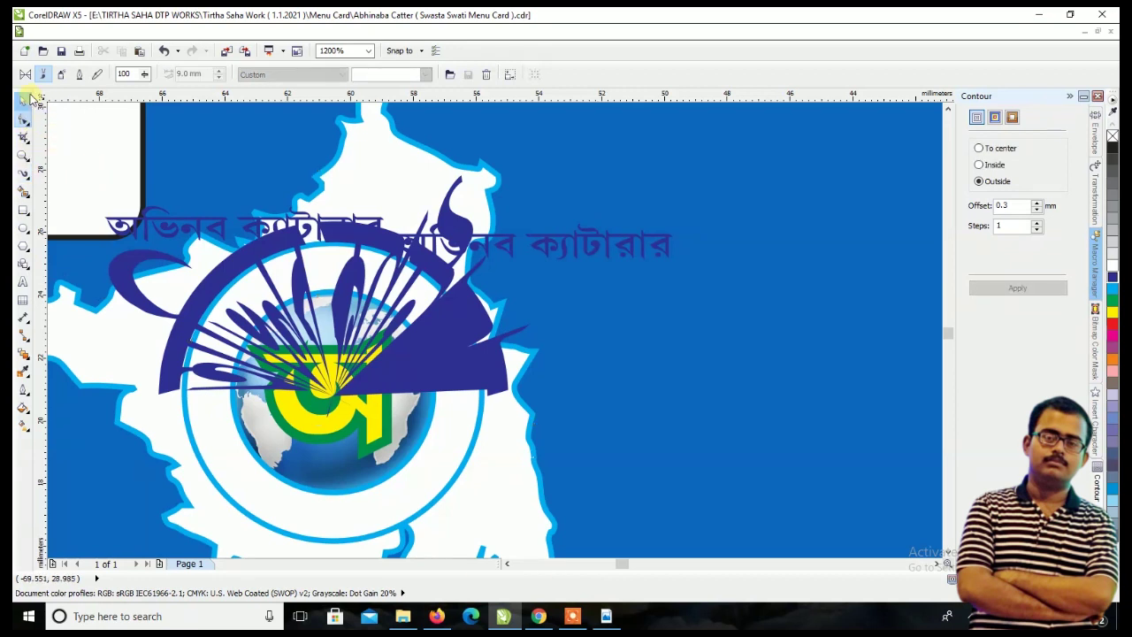
left_click(24, 100)
left_click(131, 34)
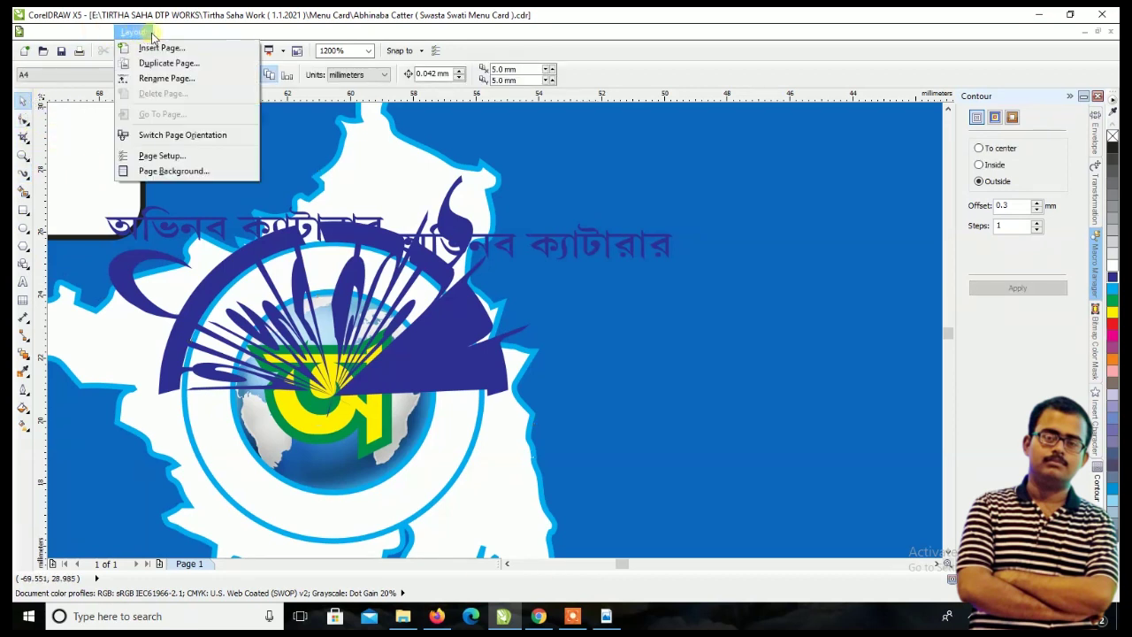
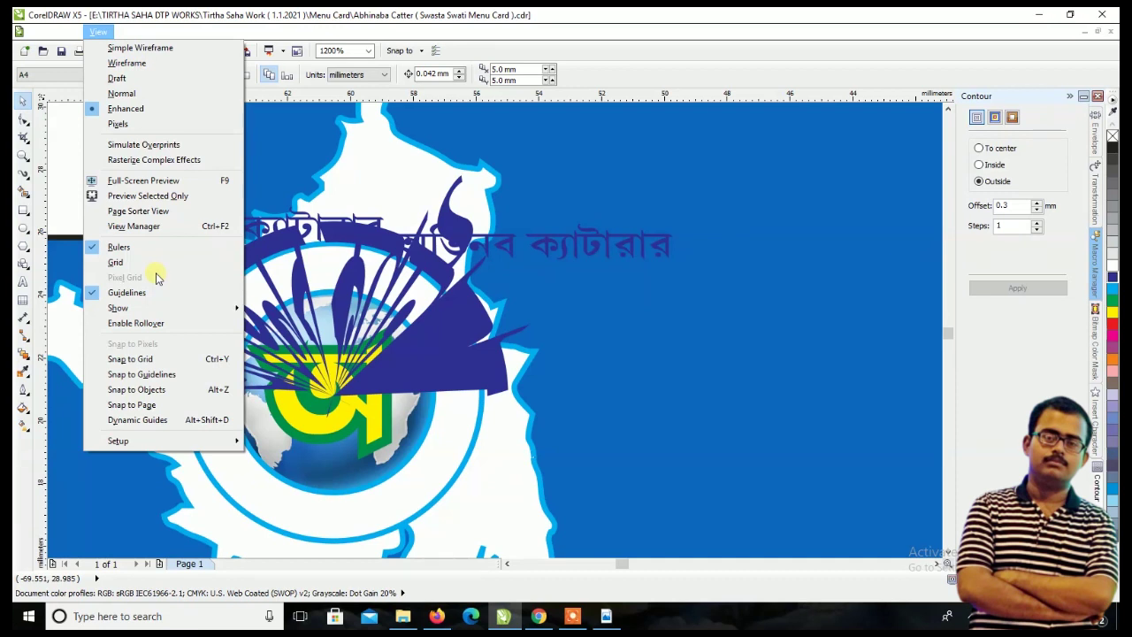
- Switch the drawing display to Simple Wireframe
left_click(157, 278)
left_click(163, 31)
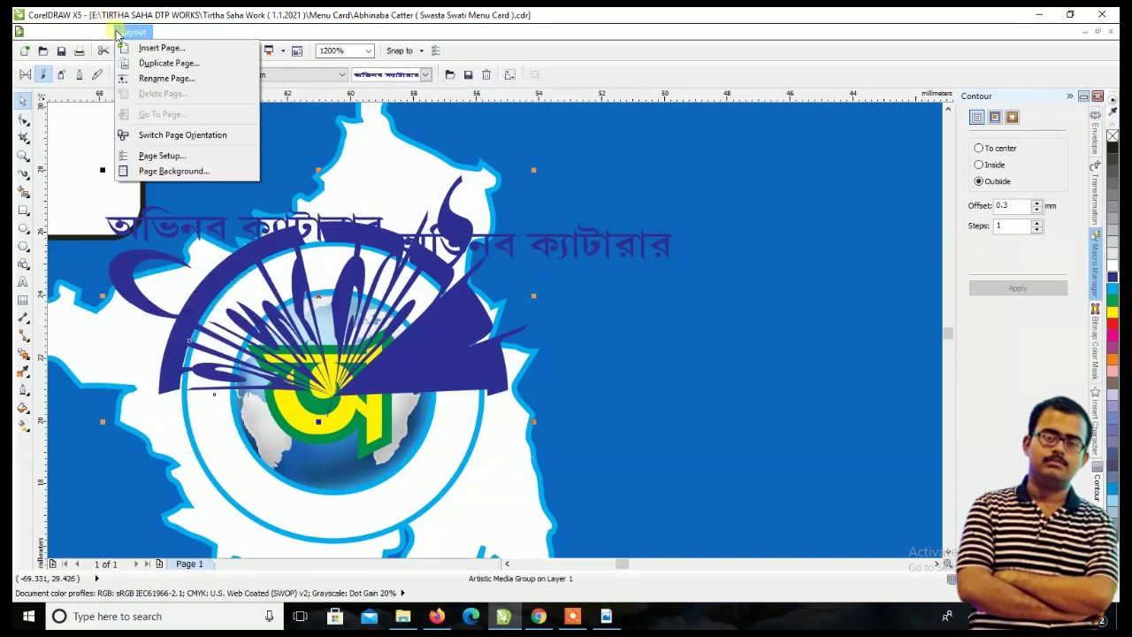
left_click(141, 46)
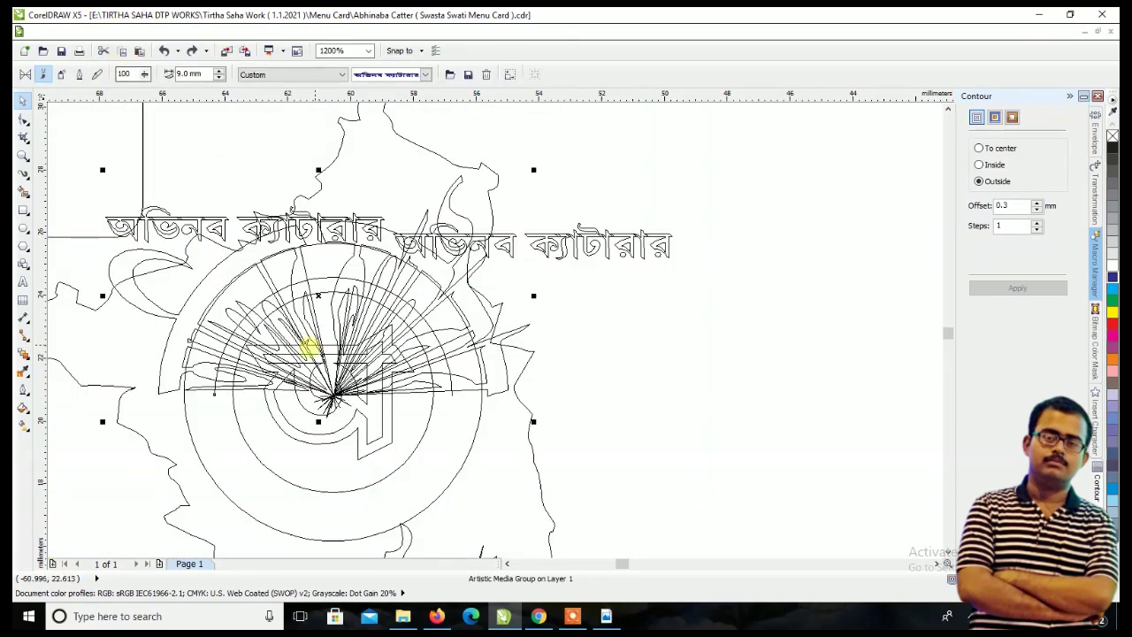
- Move the logo text's control arc start to about 23.9°, so it spans to 179.5°
left_click(24, 120)
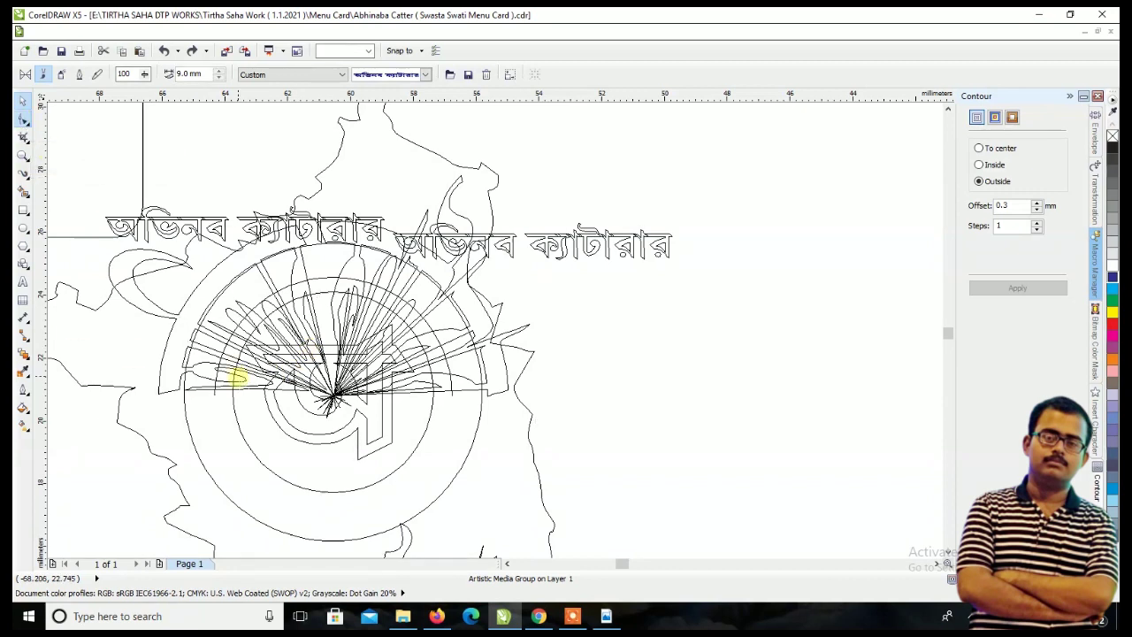
left_click(214, 391)
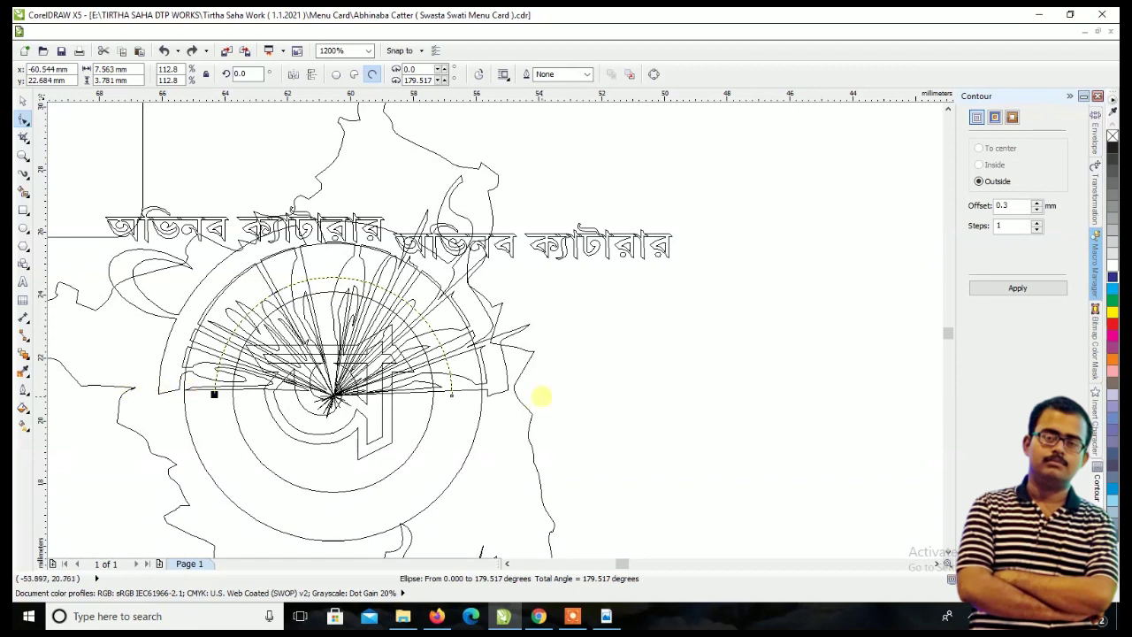
left_click_drag(450, 394, 488, 385)
left_click_drag(581, 320, 609, 274)
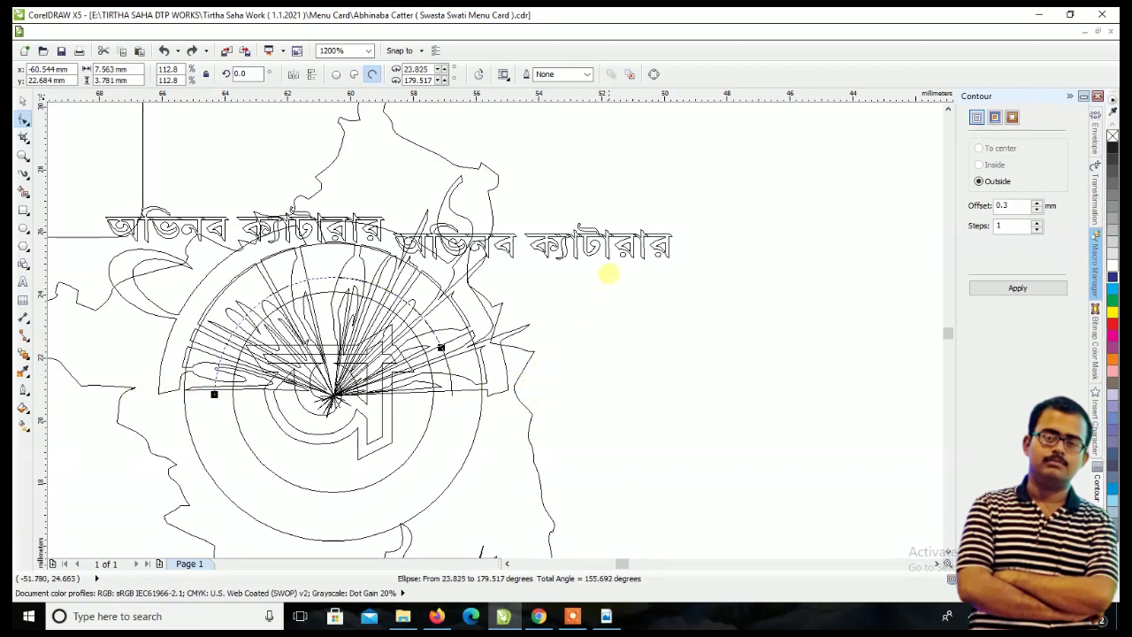
left_click(24, 99)
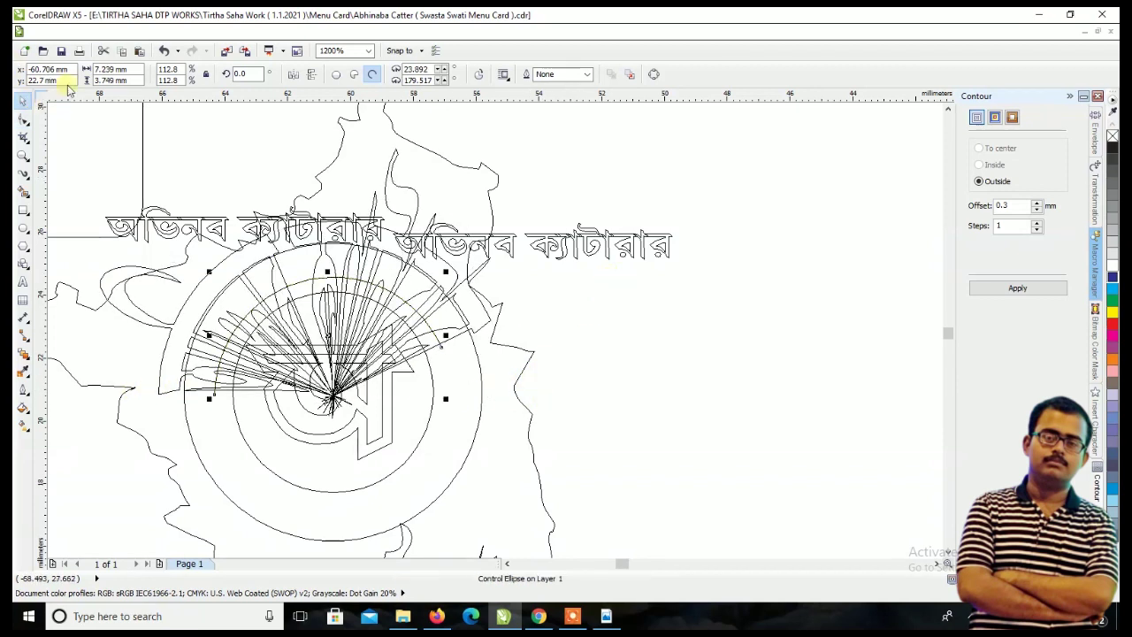
- Switch the display back to Enhanced full colour and select the curved logo text
left_click(133, 32)
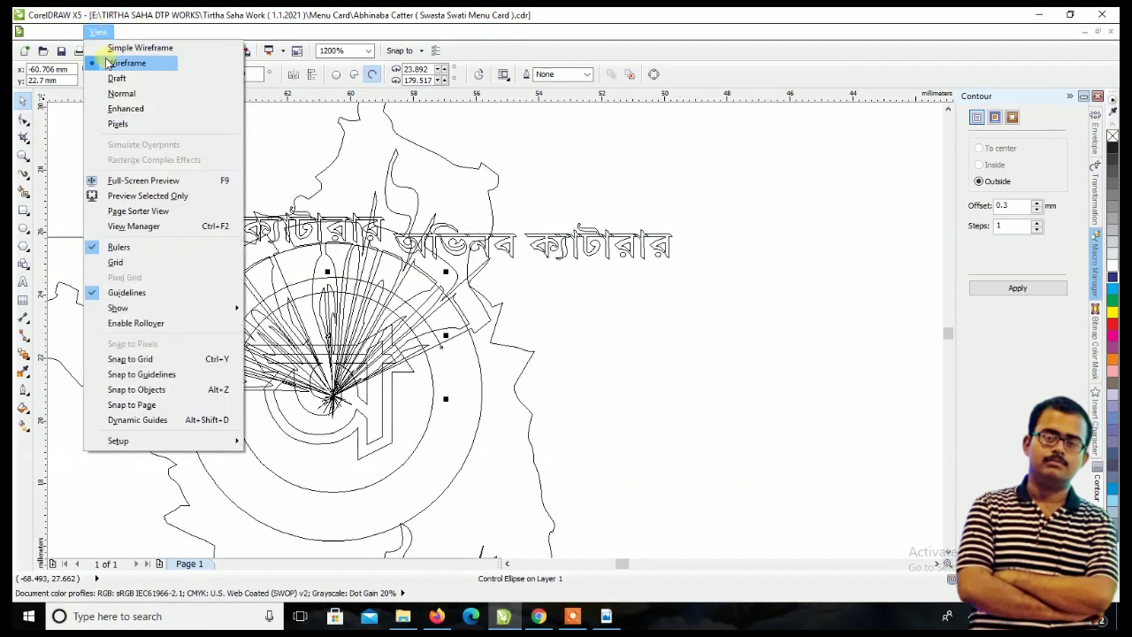
left_click(104, 55)
left_click(113, 31)
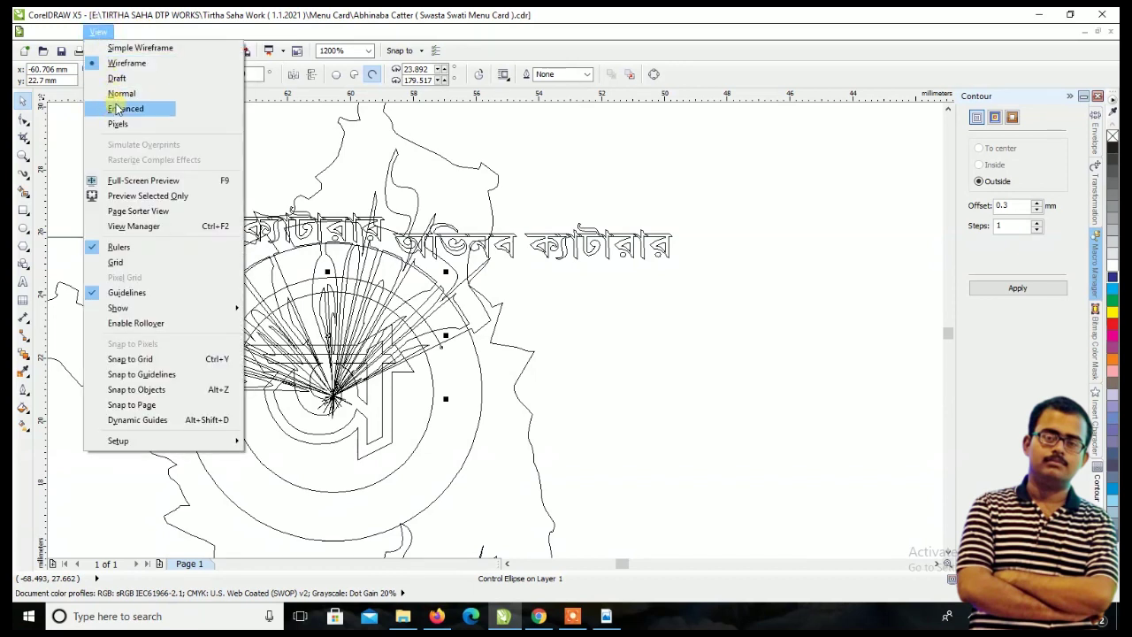
left_click(120, 110)
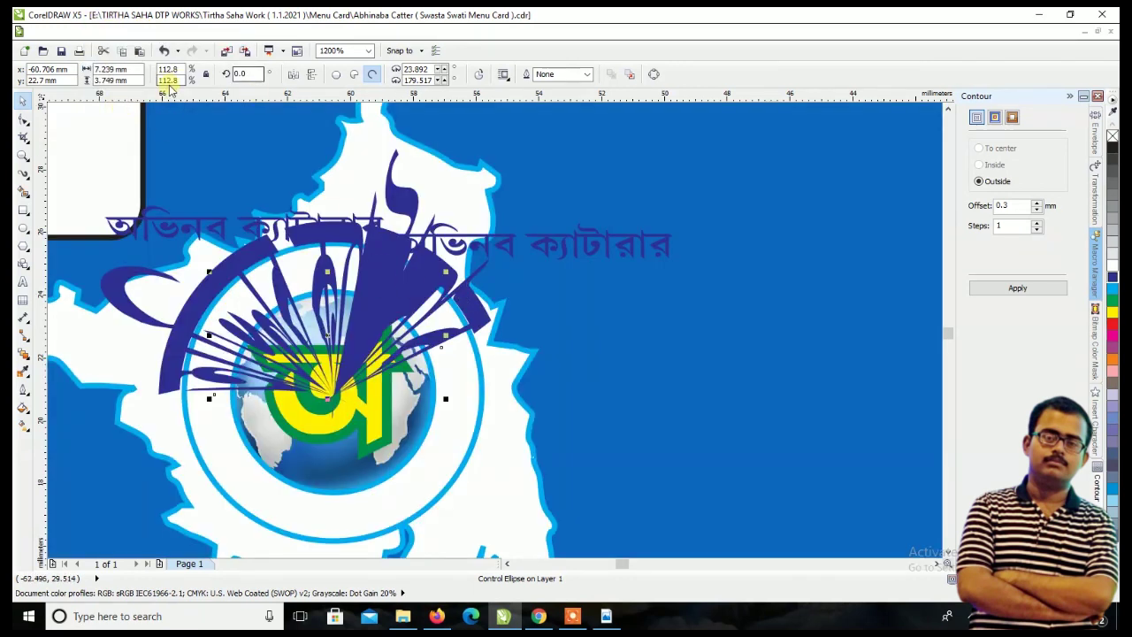
left_click(328, 235)
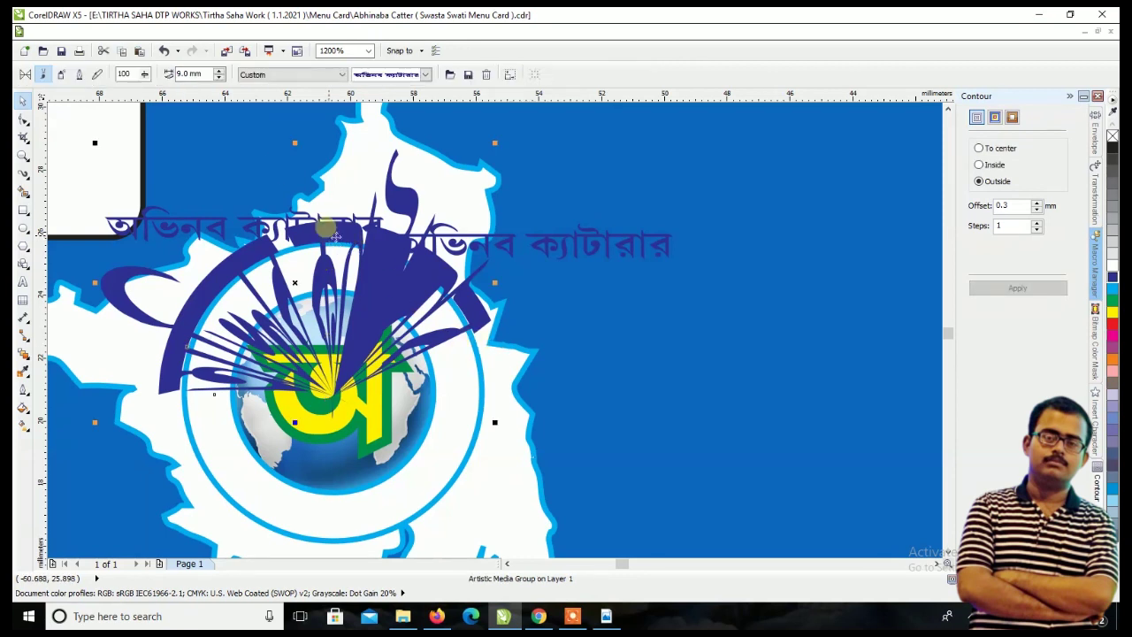
- Set the curved logo text's brush width to 2, then 1.6, then 1.3 mm
type("2")
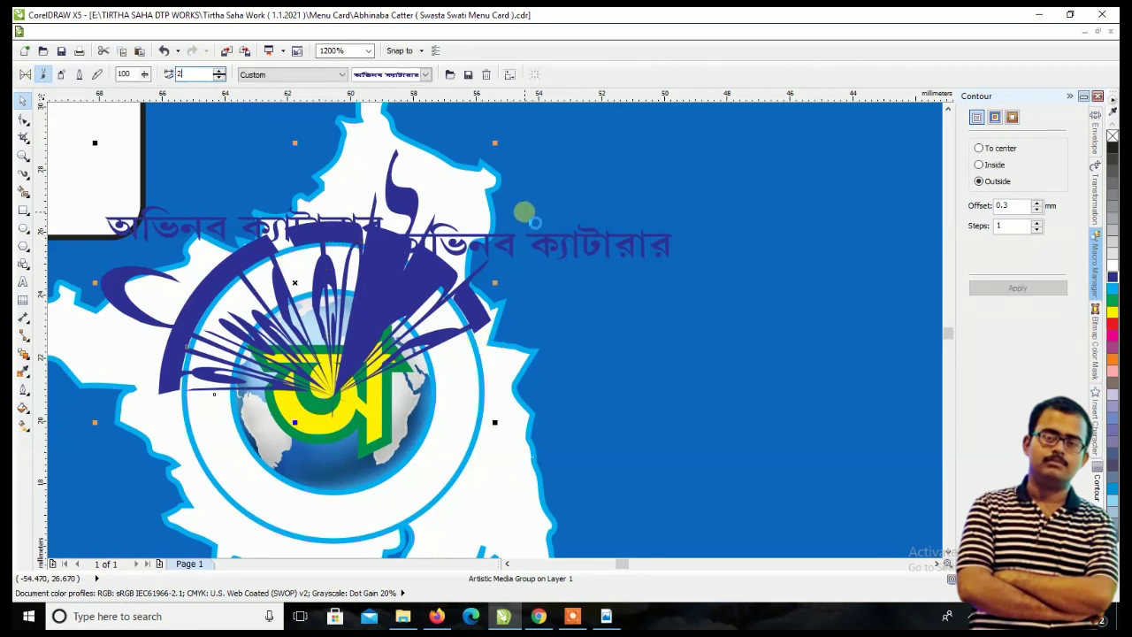
key("Return")
left_click(182, 74)
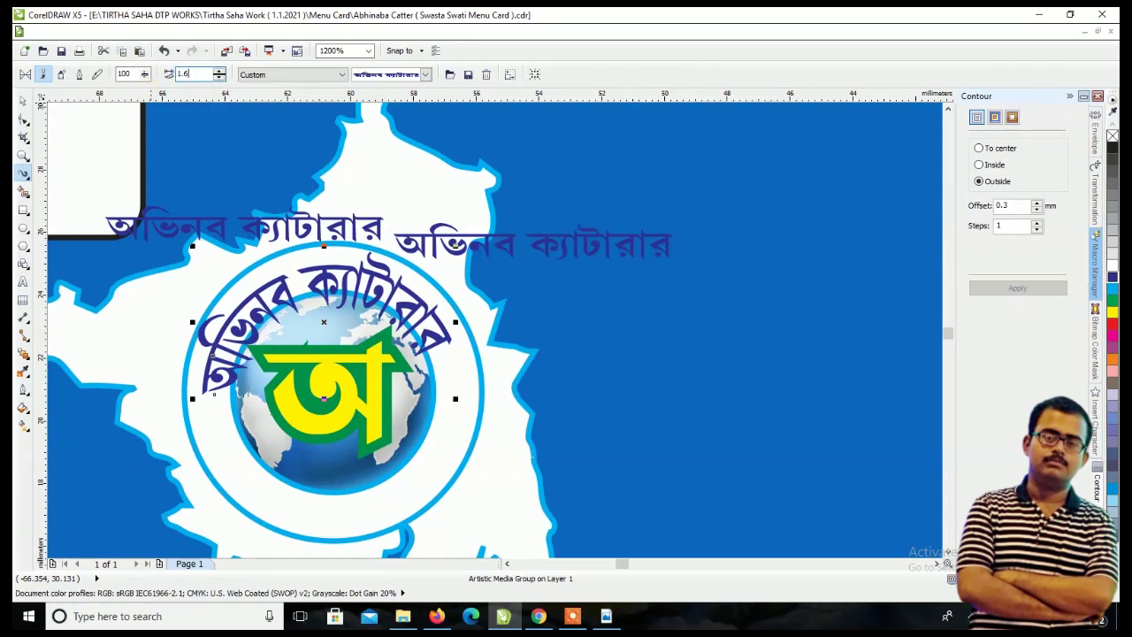
key("Return")
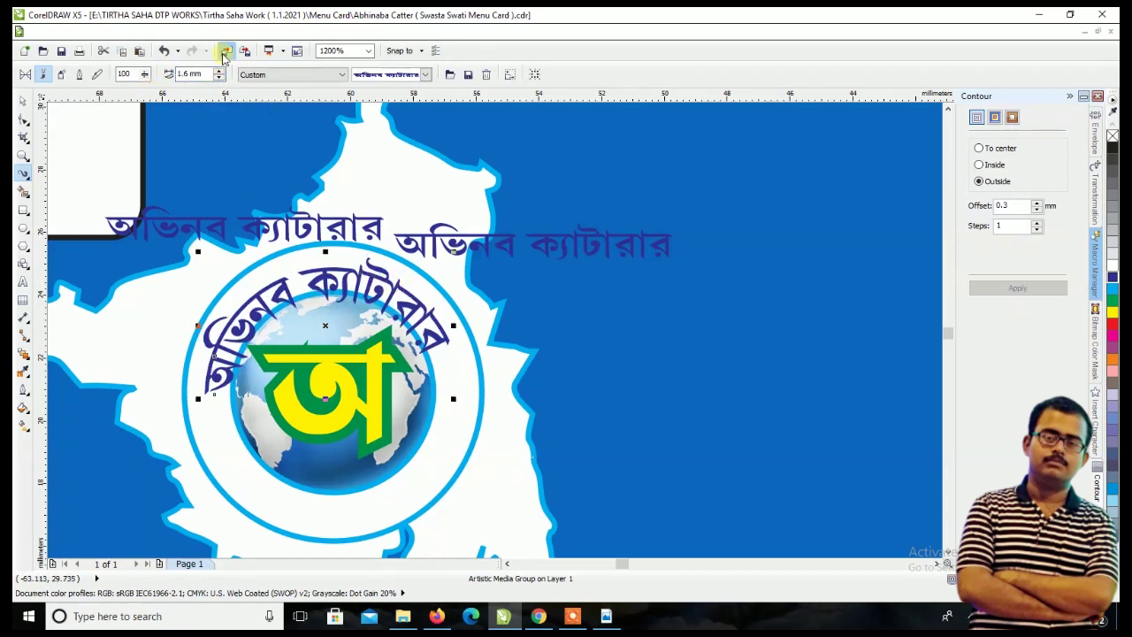
type("1.3")
key("Return")
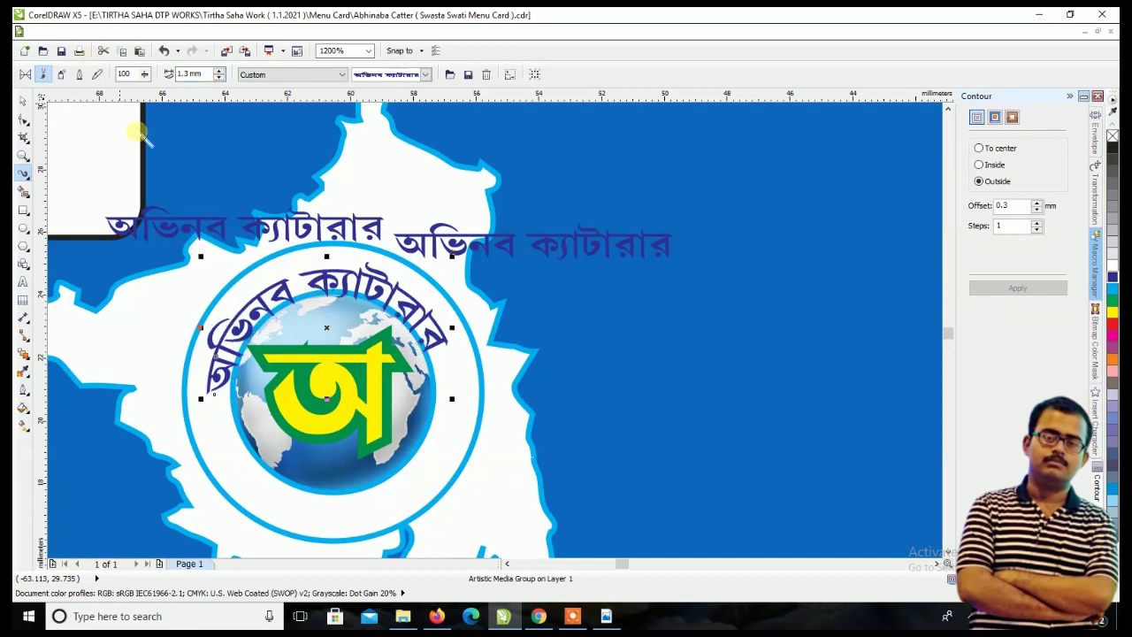
left_click(22, 100)
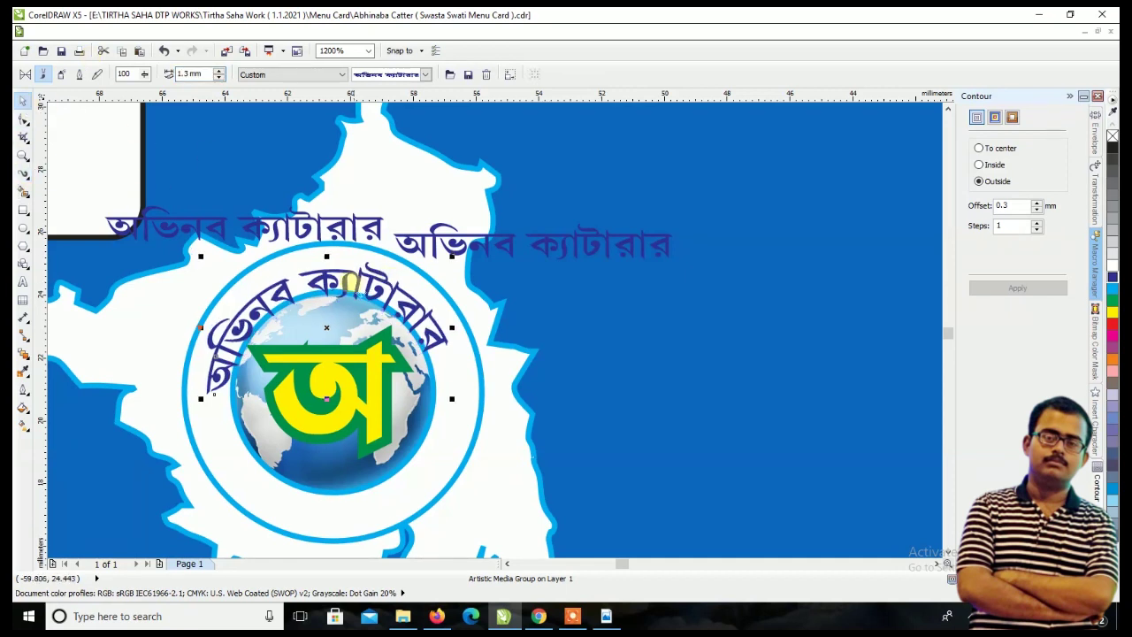
- Scale the curved logo text down to about 92% around the globe
scroll(420, 319, "up", 1)
scroll(444, 333, "down", 1)
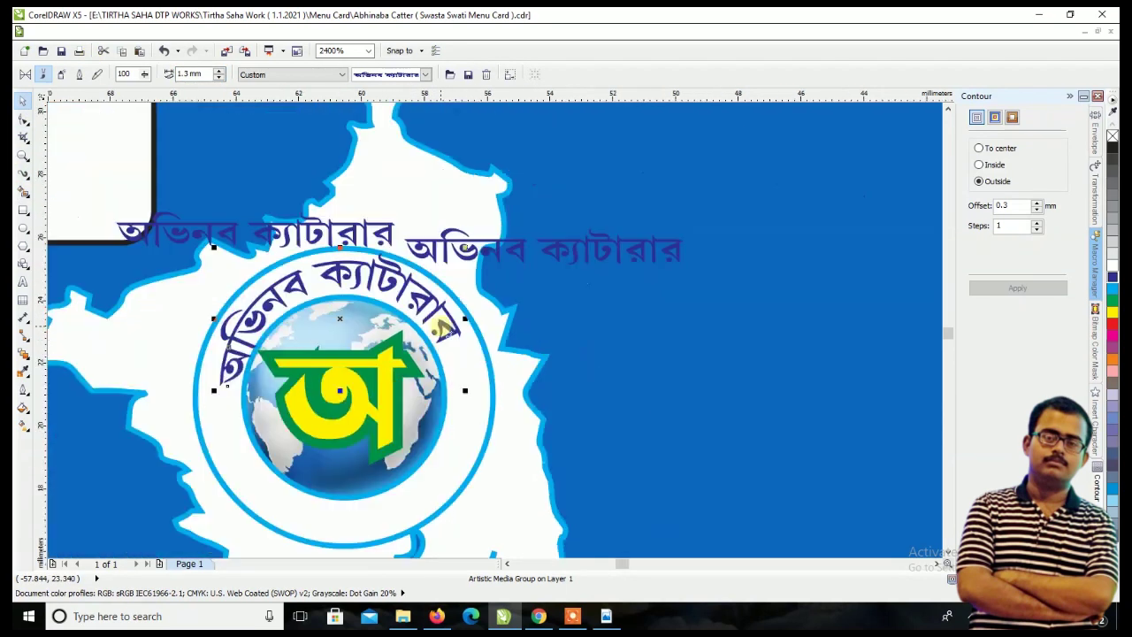
left_click(228, 385)
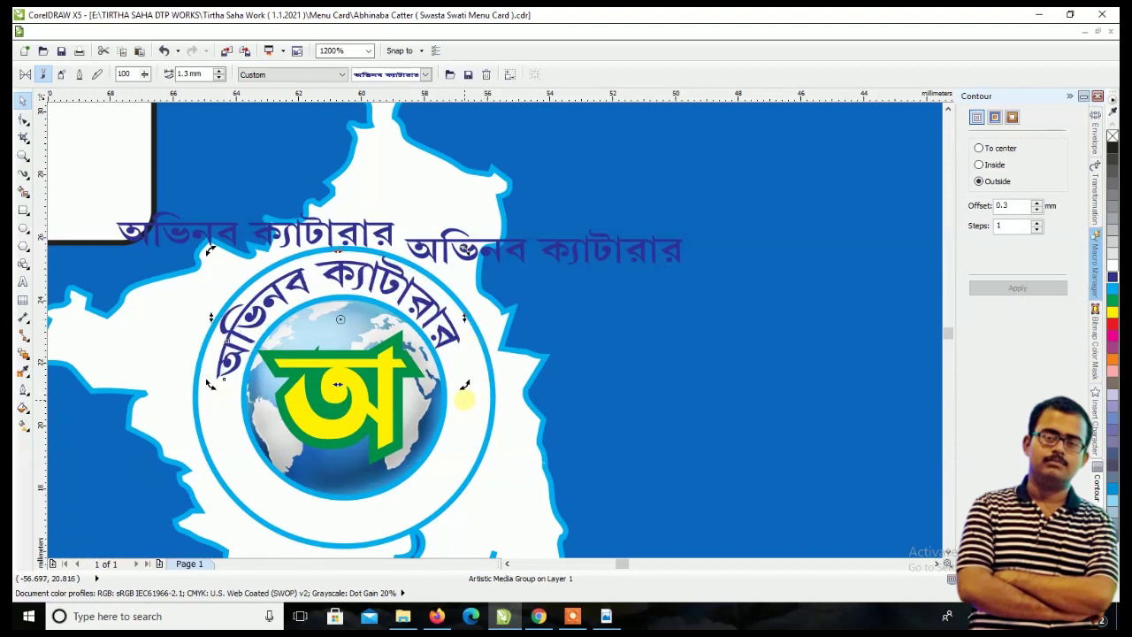
scroll(432, 280, "up", 1)
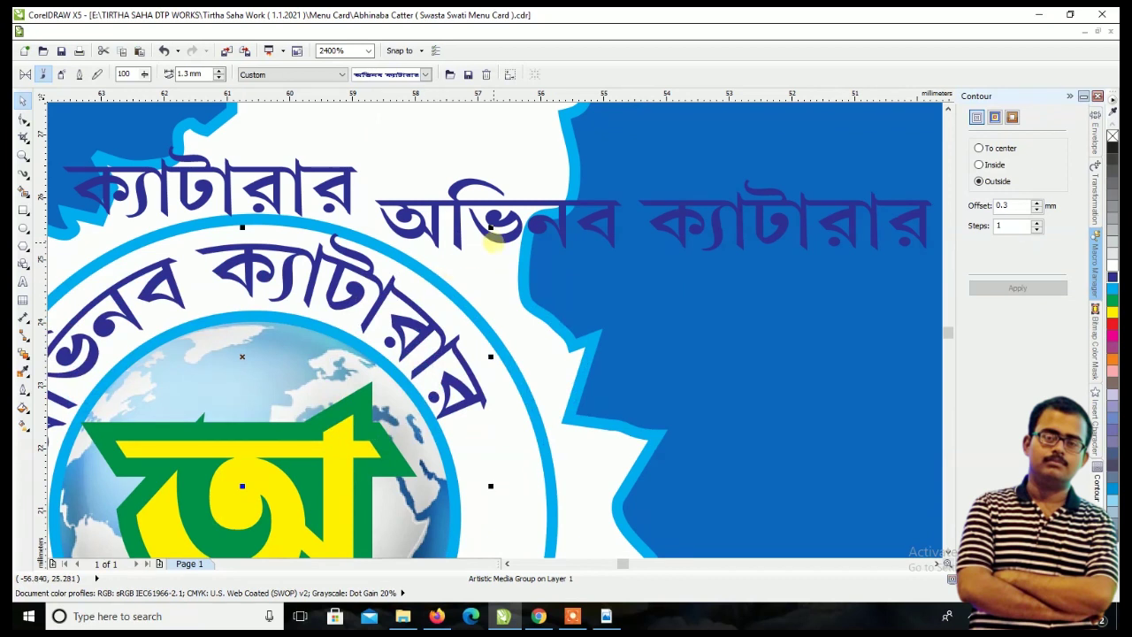
left_click_drag(500, 234, 459, 258)
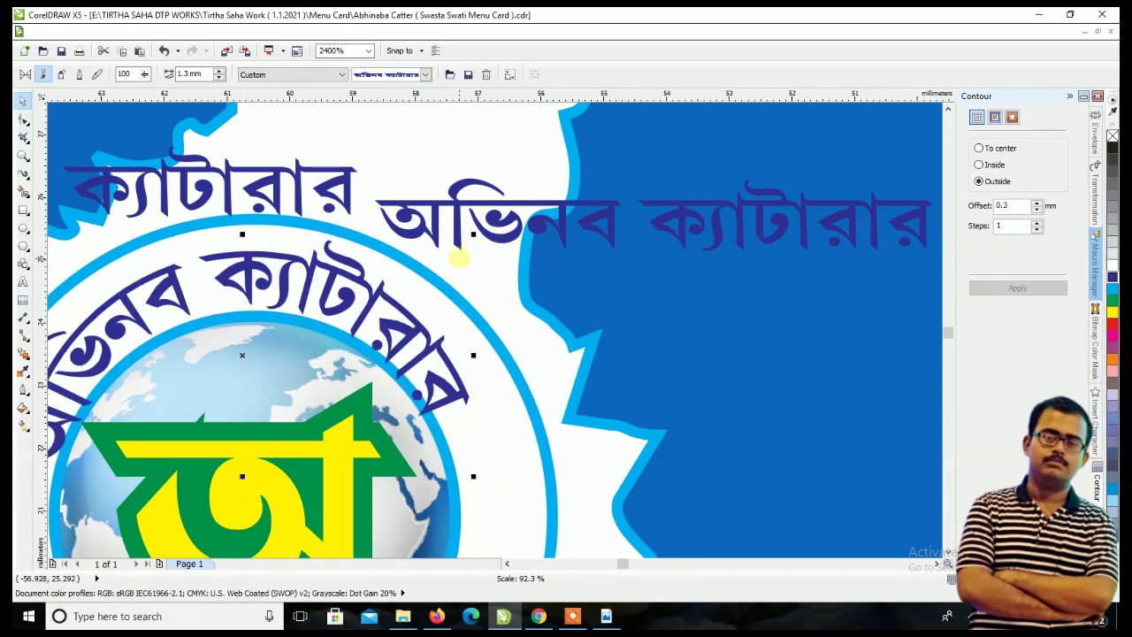
scroll(410, 292, "down", 1)
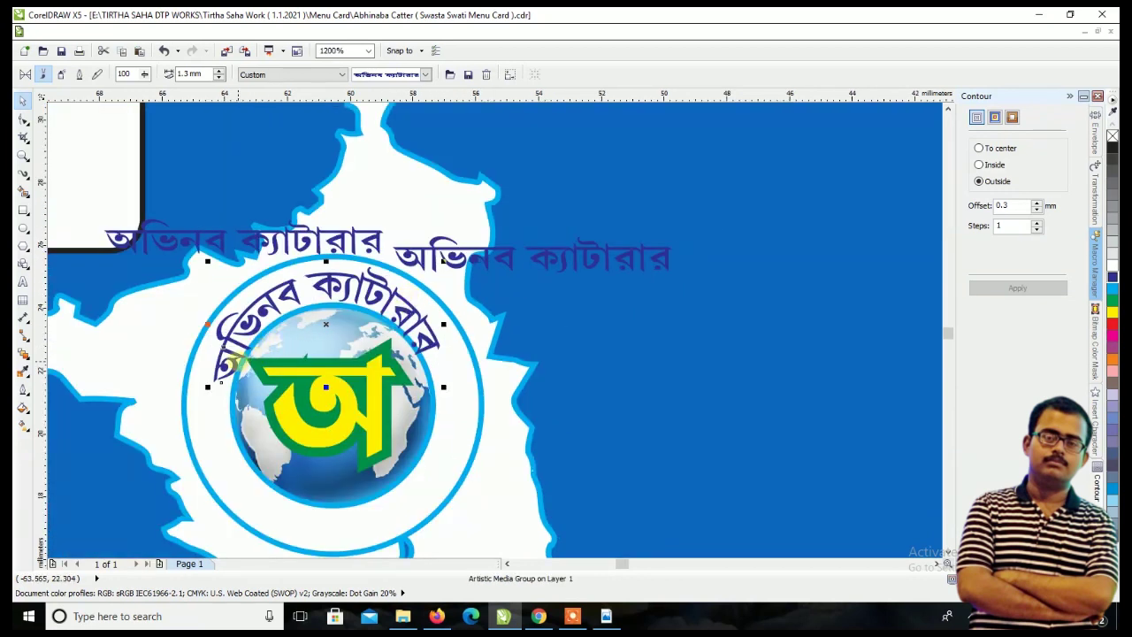
- Enlarge the curved text group slightly and rotate it a little counter-clockwise
scroll(230, 363, "up", 1)
left_click(177, 400)
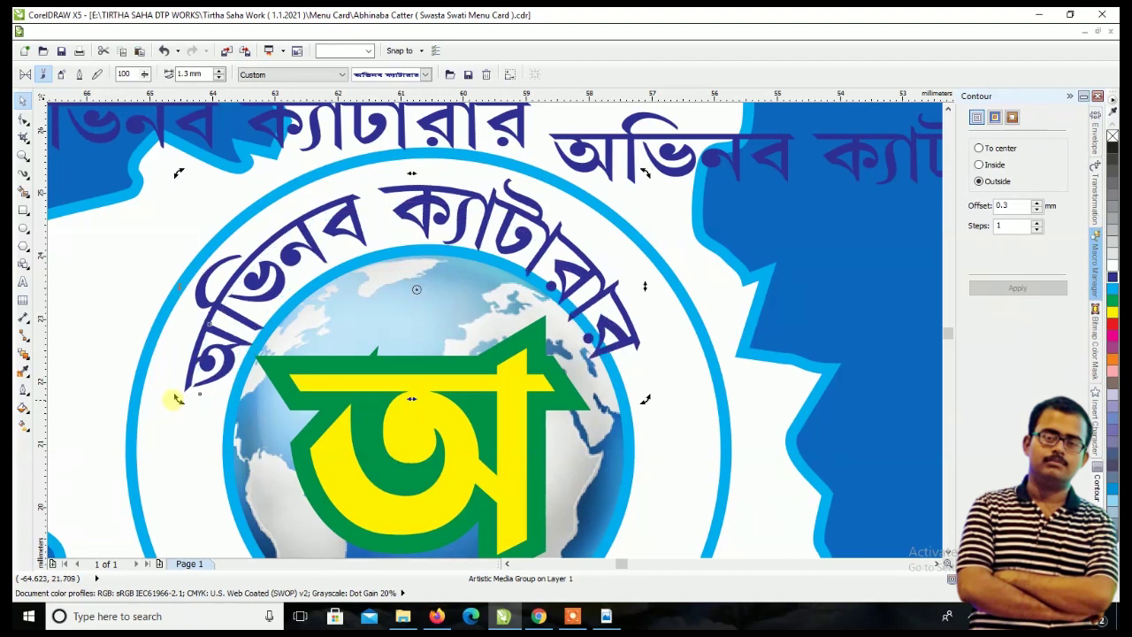
left_click(629, 340)
left_click_drag(643, 397, 674, 412)
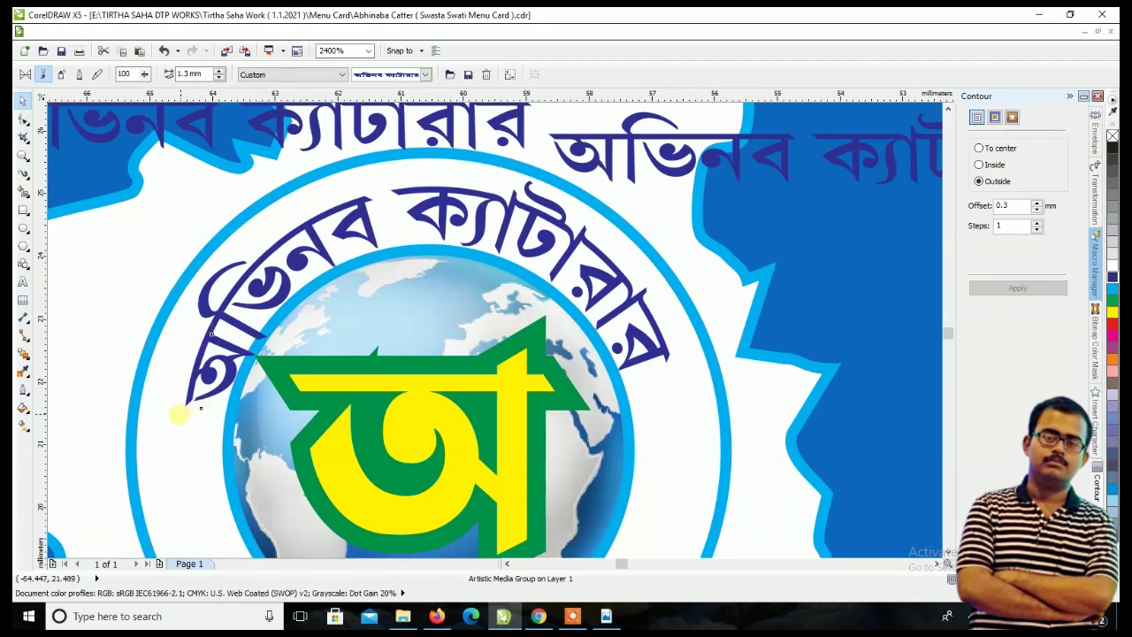
left_click(179, 412)
left_click_drag(179, 412, 174, 407)
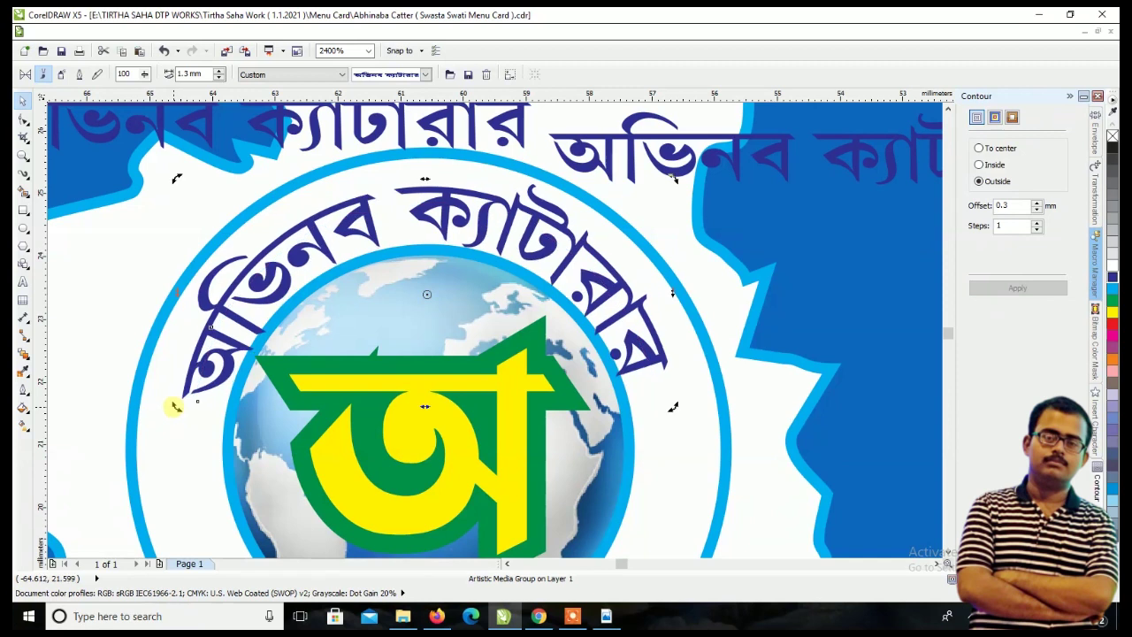
- Select the globe and letter together and resize them to 6.0 mm wide
left_click(485, 392)
left_click(544, 287)
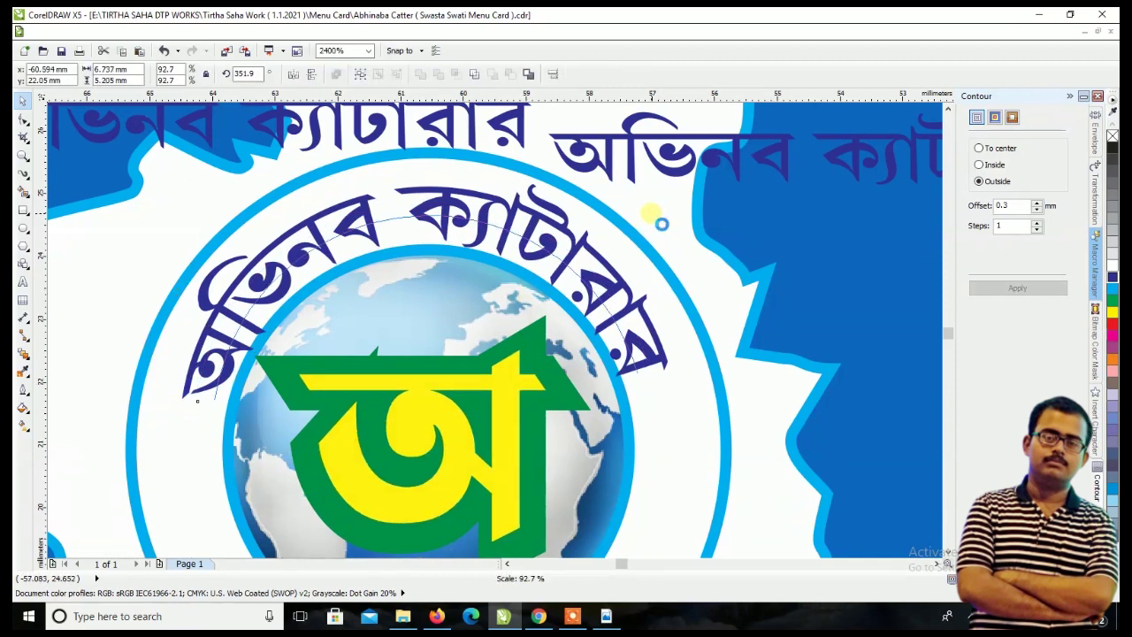
key("ctrl+k")
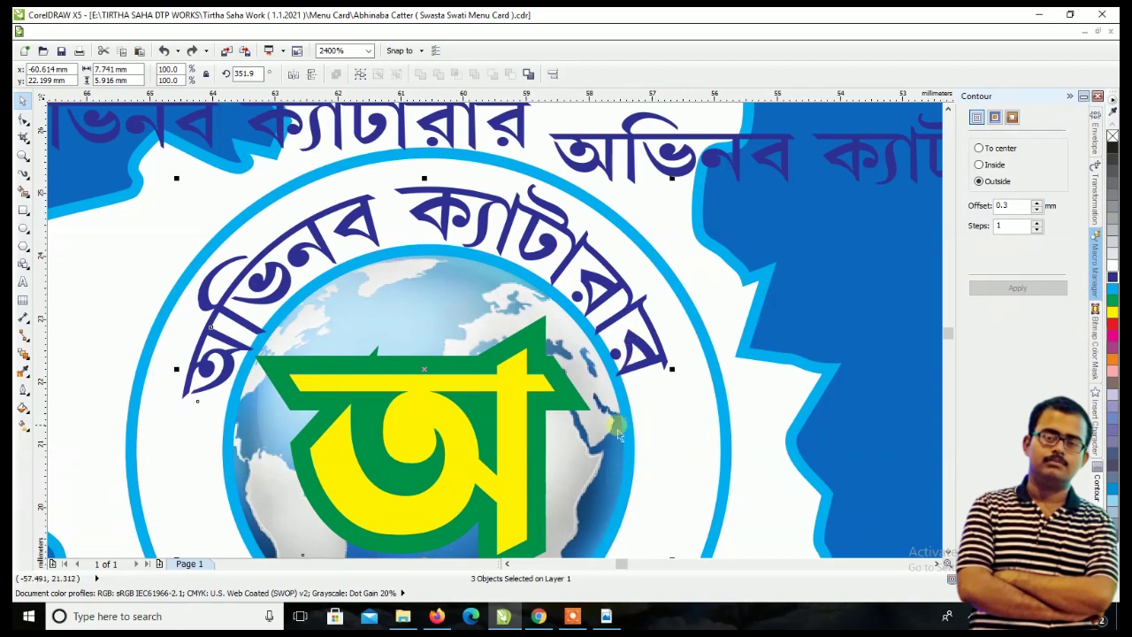
left_click(623, 423, "shift")
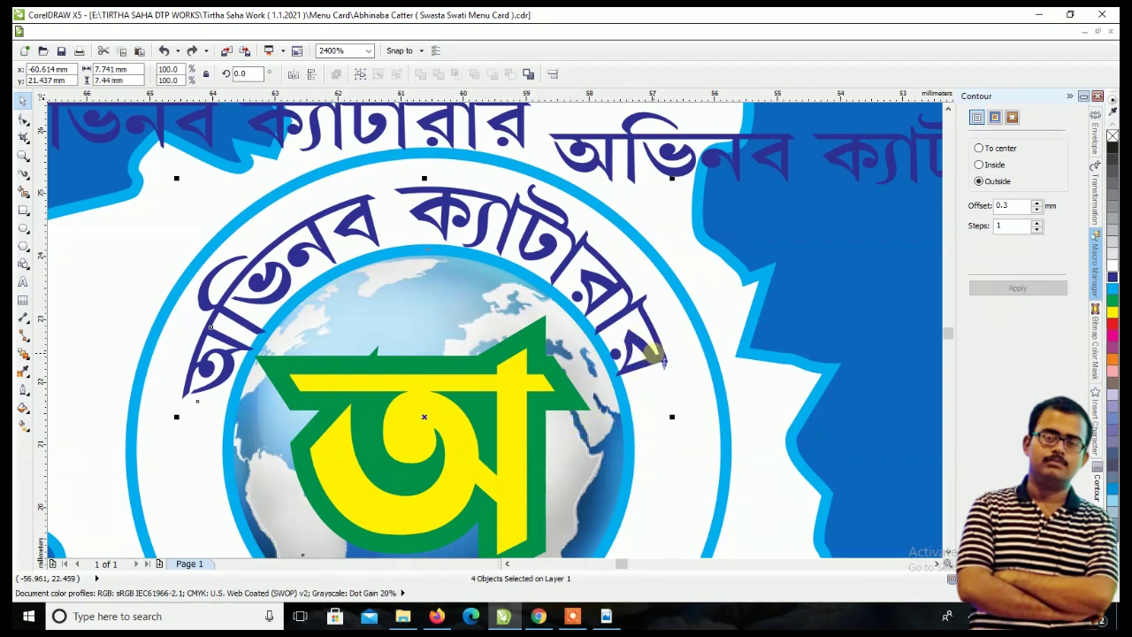
left_click_drag(633, 242, 621, 255)
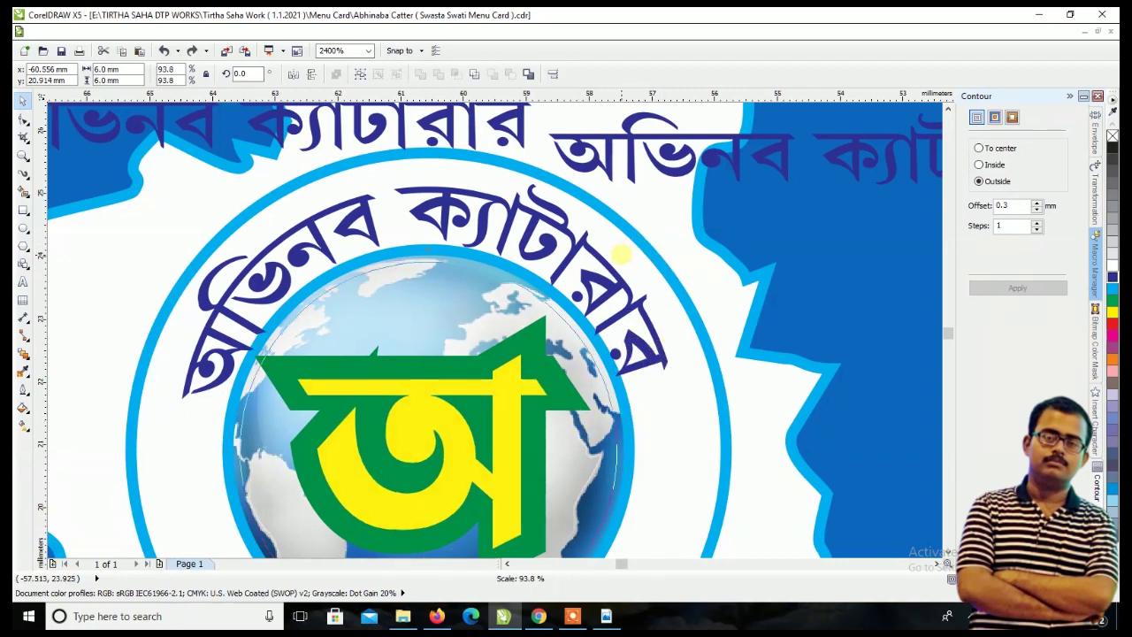
scroll(200, 328, "down", 3)
scroll(200, 328, "down", 1)
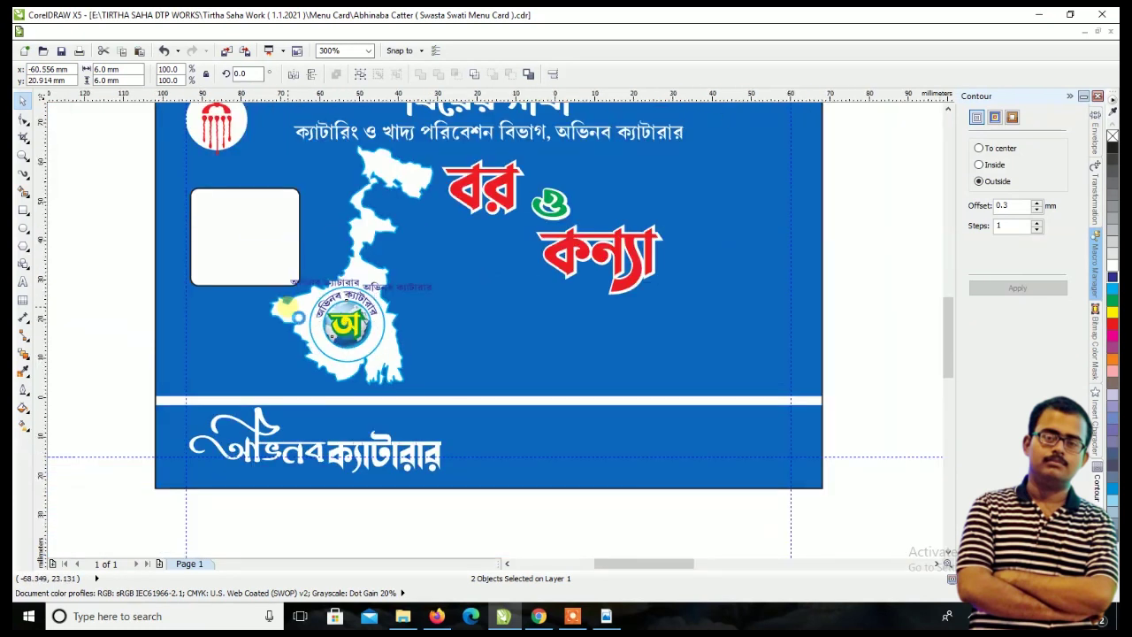
- Give the globe's clipping ellipse a Hairline outline
scroll(697, 321, "down", 1)
left_click(698, 321)
scroll(294, 312, "up", 2)
scroll(548, 331, "up", 2)
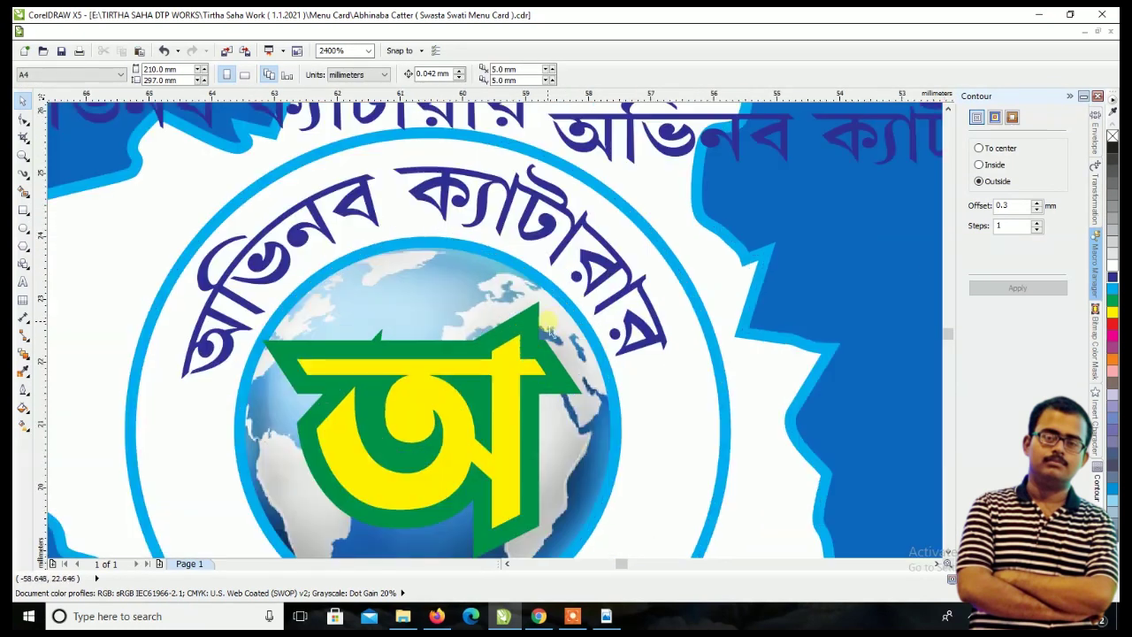
left_click(571, 312)
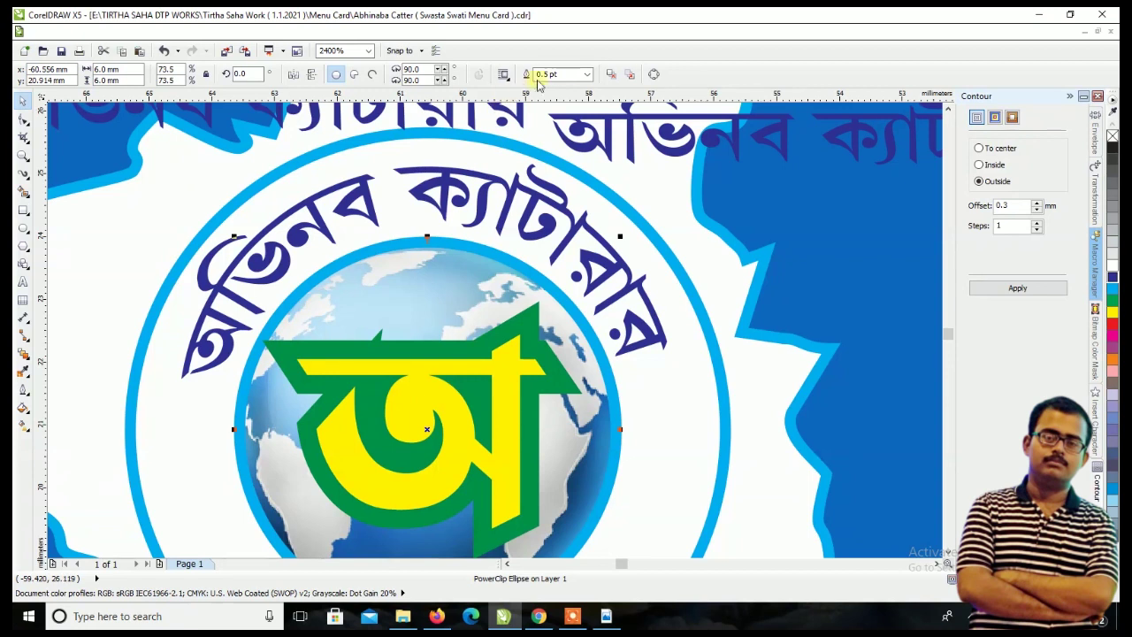
left_click(588, 75)
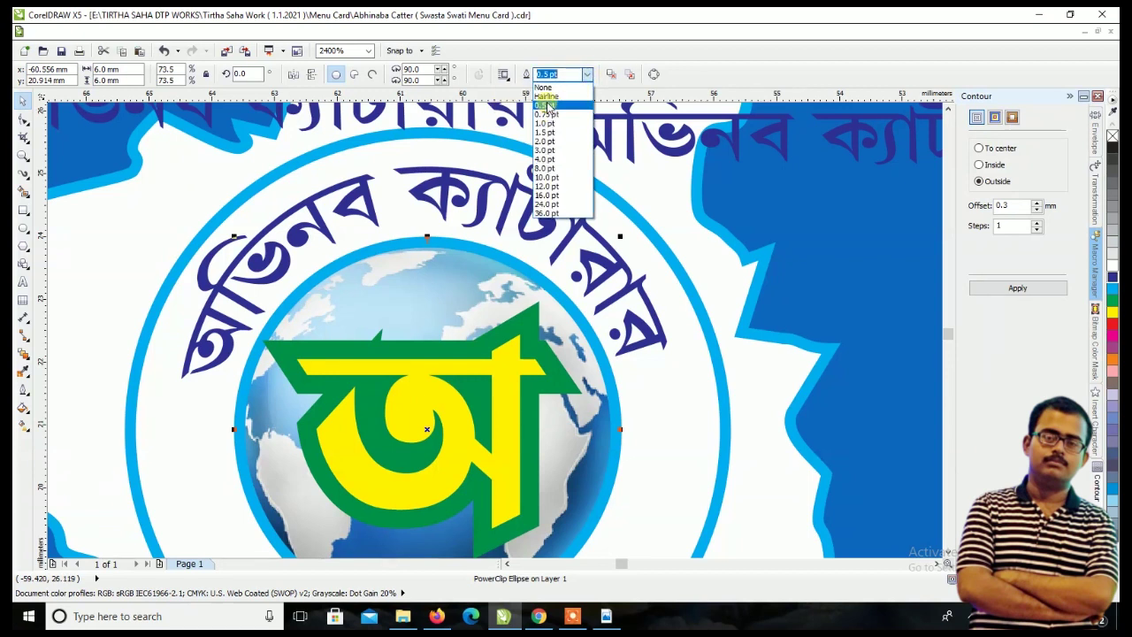
left_click(545, 98)
- Move the second caterer-name text over onto the first one
scroll(495, 168, "down", 1)
scroll(482, 164, "down", 1)
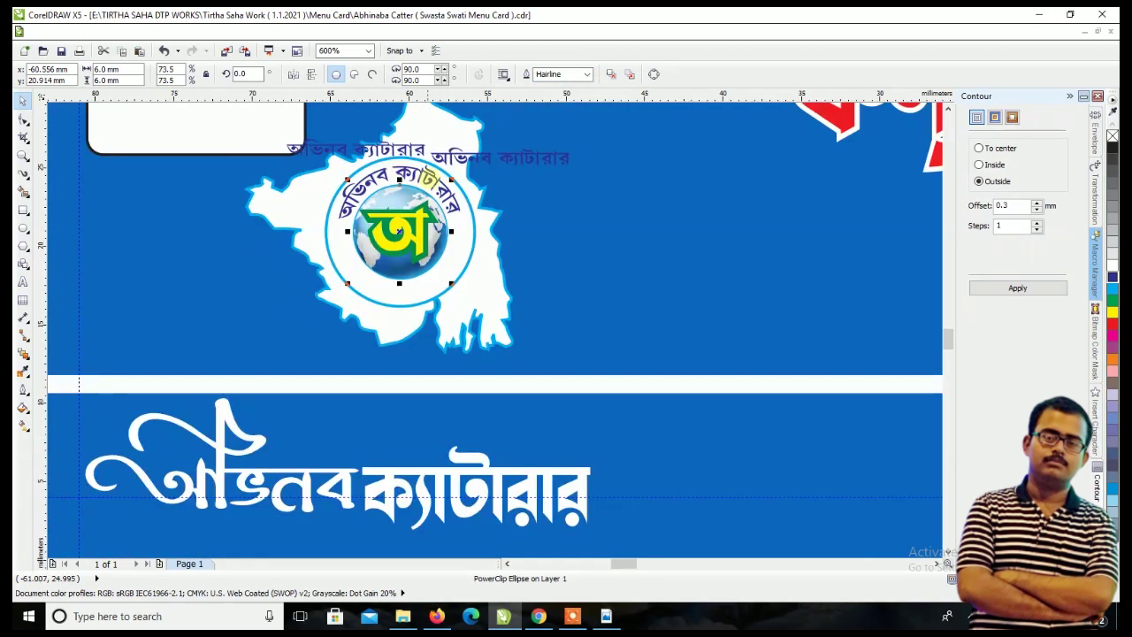
left_click(480, 163)
mouse_move(480, 164)
left_mouse_down()
mouse_move(403, 157)
mouse_move(854, 195)
left_mouse_up()
scroll(402, 158, "down", 2)
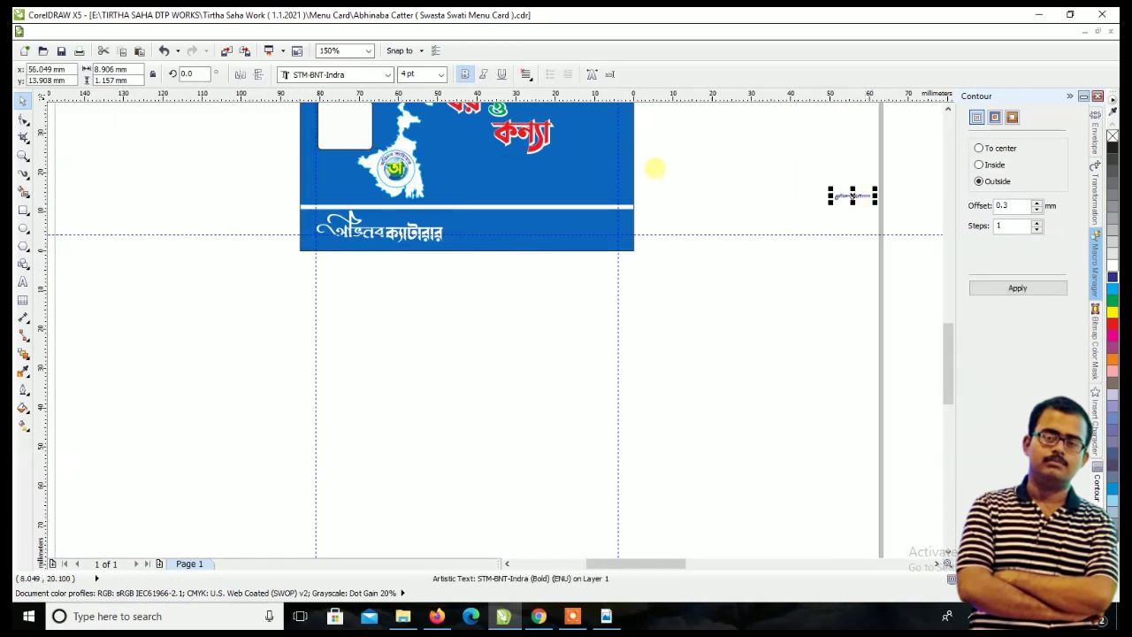
- Move the small caterer-name text closer to the card
scroll(463, 168, "up", 2)
scroll(294, 174, "up", 1)
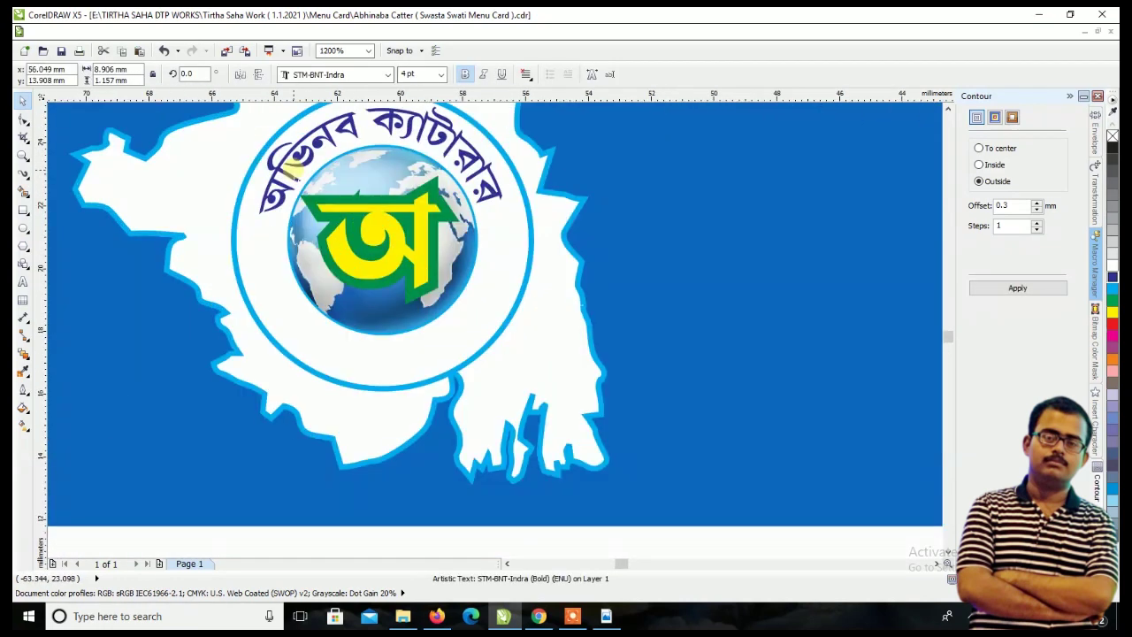
left_click(390, 129)
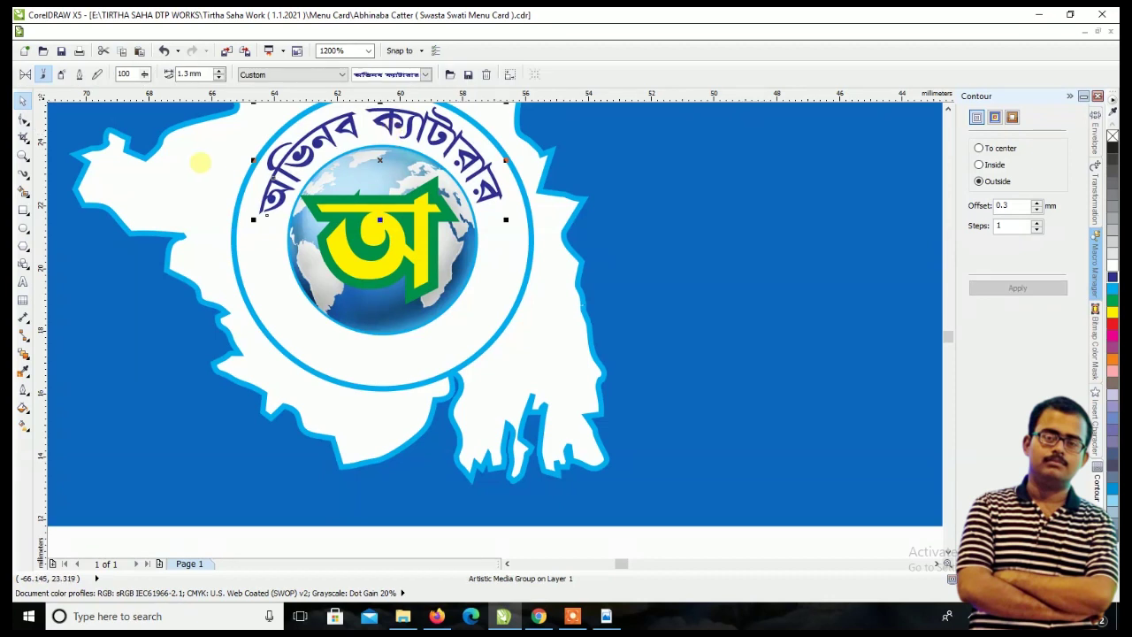
key("Escape")
scroll(321, 169, "down", 1)
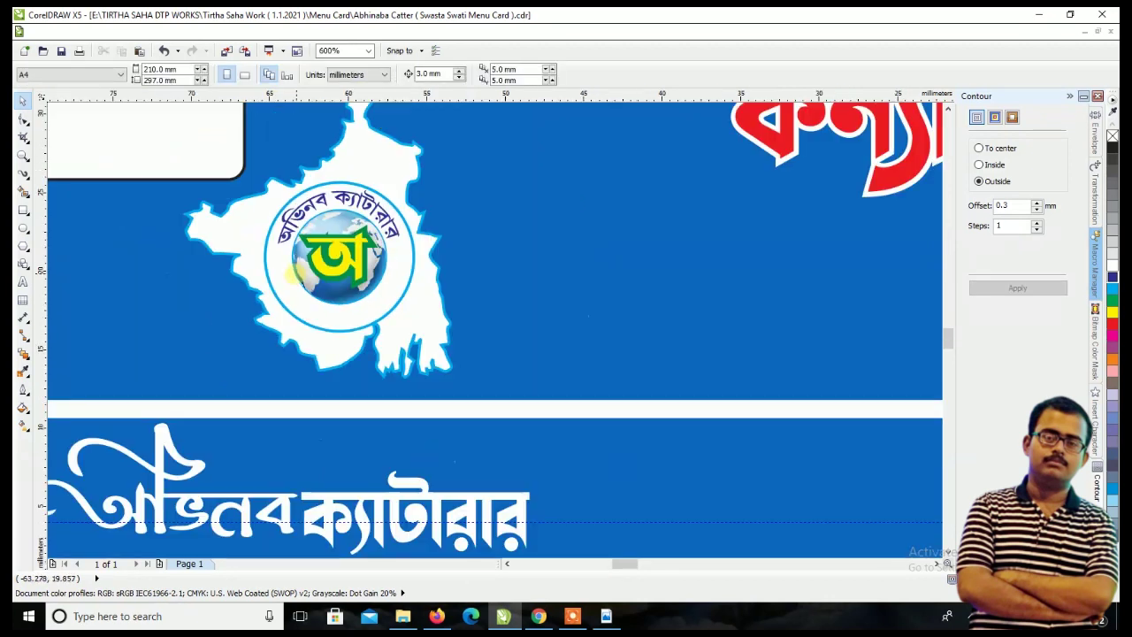
scroll(267, 260, "down", 1)
scroll(351, 265, "down", 1)
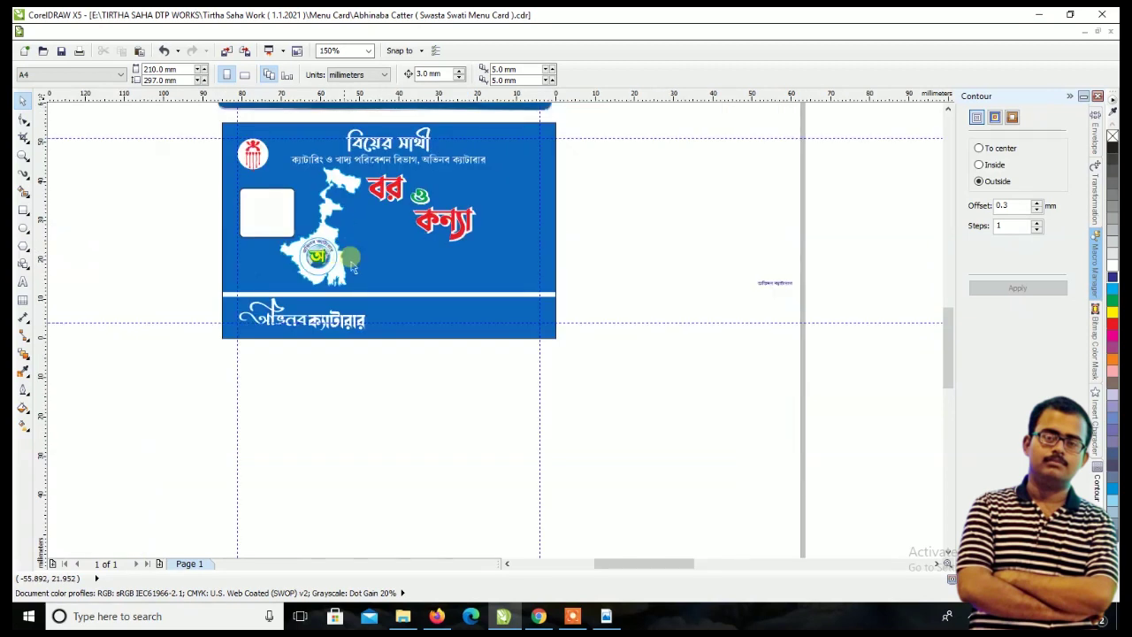
left_click_drag(781, 283, 616, 256)
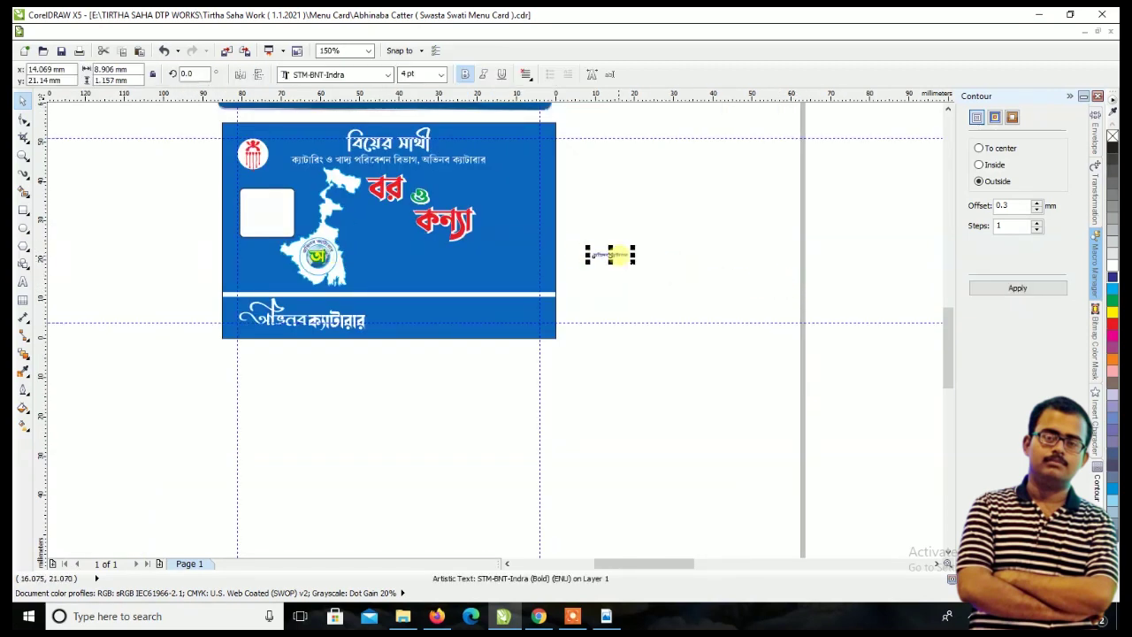
- Duplicate the caterer-name text, test the mirror buttons, restore normal reading, and reposition the copy
scroll(548, 232, "up", 2)
left_click_drag(677, 281, 637, 188)
scroll(651, 201, "up", 4)
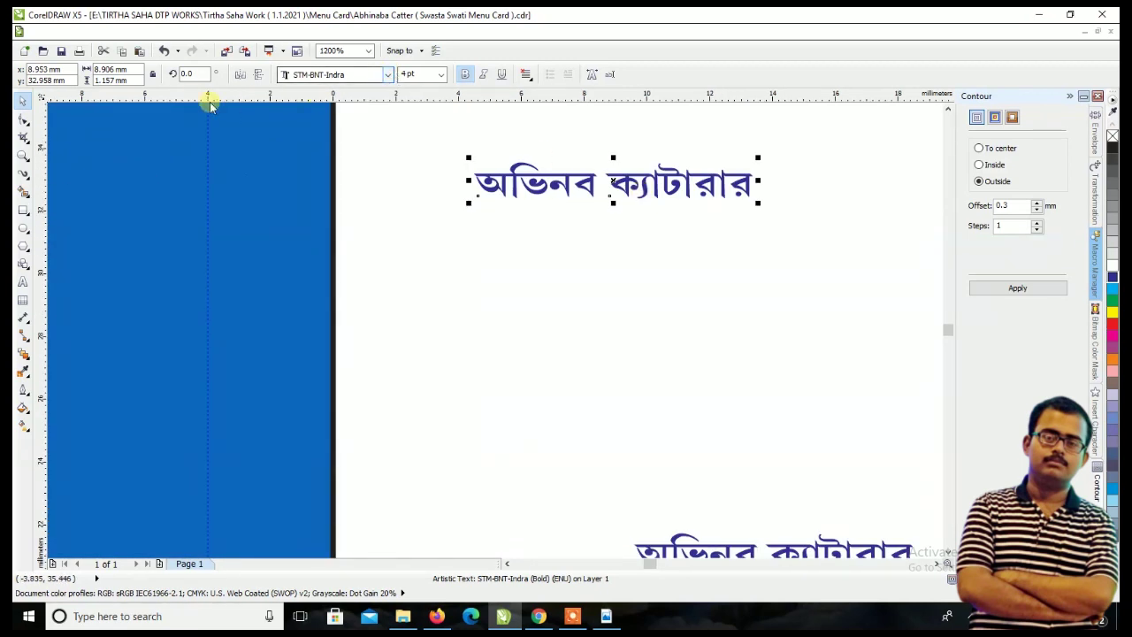
left_click(241, 75)
left_click(259, 75)
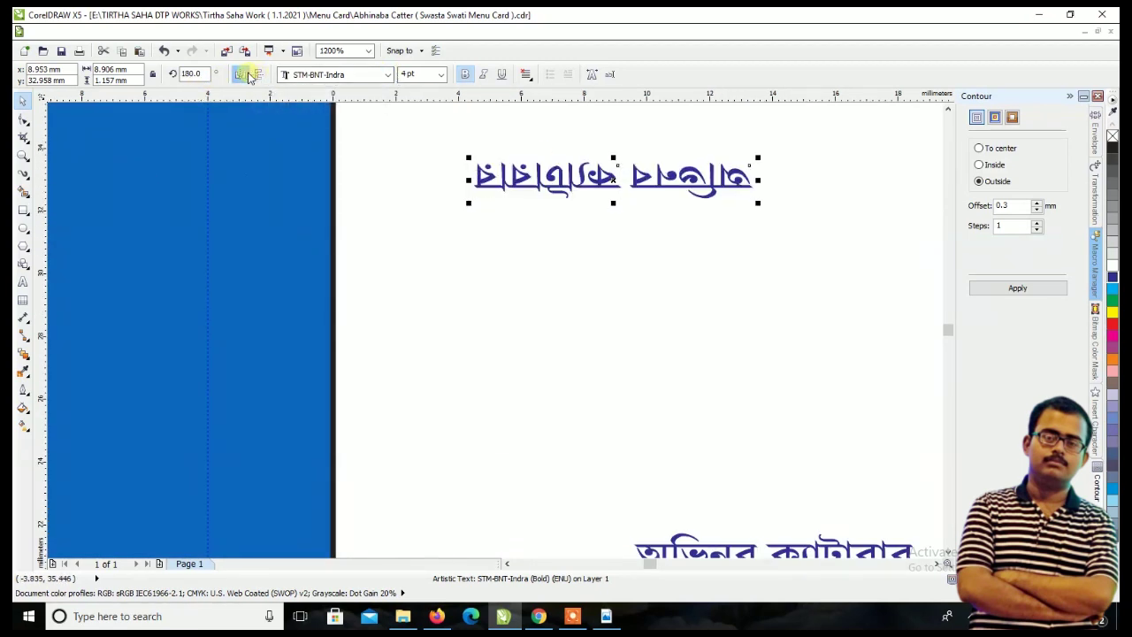
left_click(238, 75)
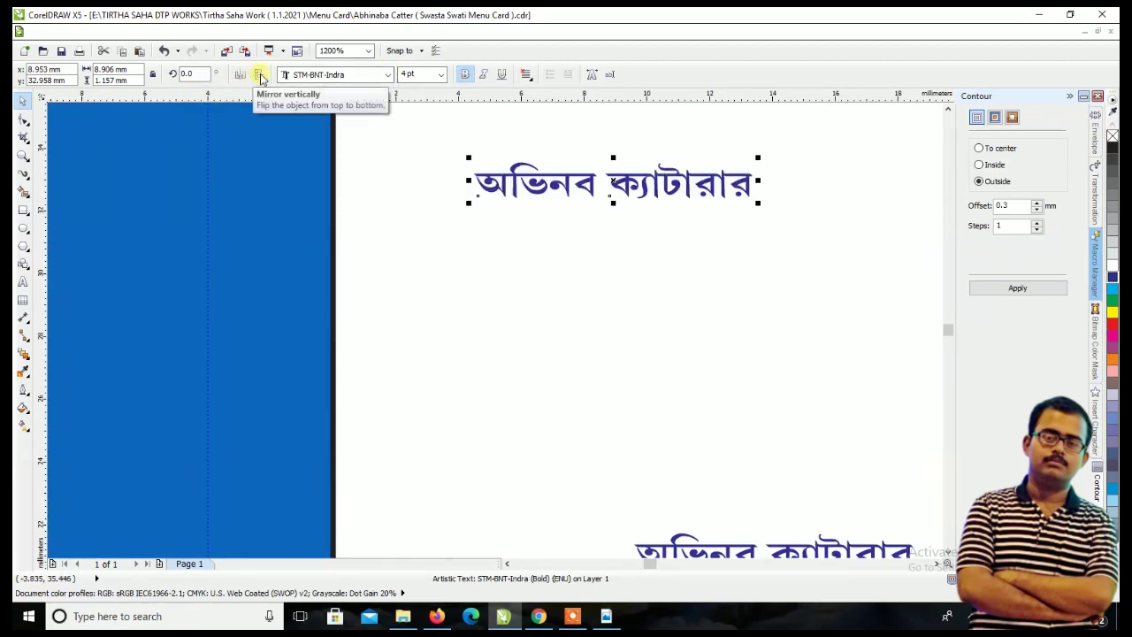
left_click_drag(498, 199, 648, 303)
scroll(648, 303, "down", 4)
scroll(619, 296, "up", 2)
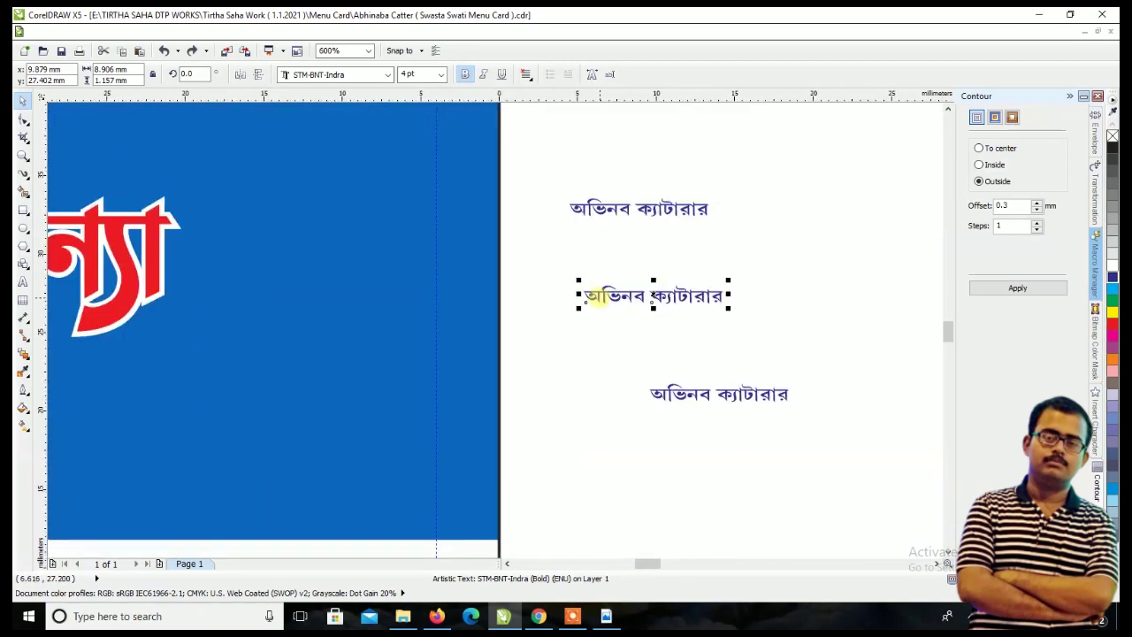
- Save the caterer-name text as a custom Artistic Media stroke named catter
left_click(24, 173)
left_click(470, 75)
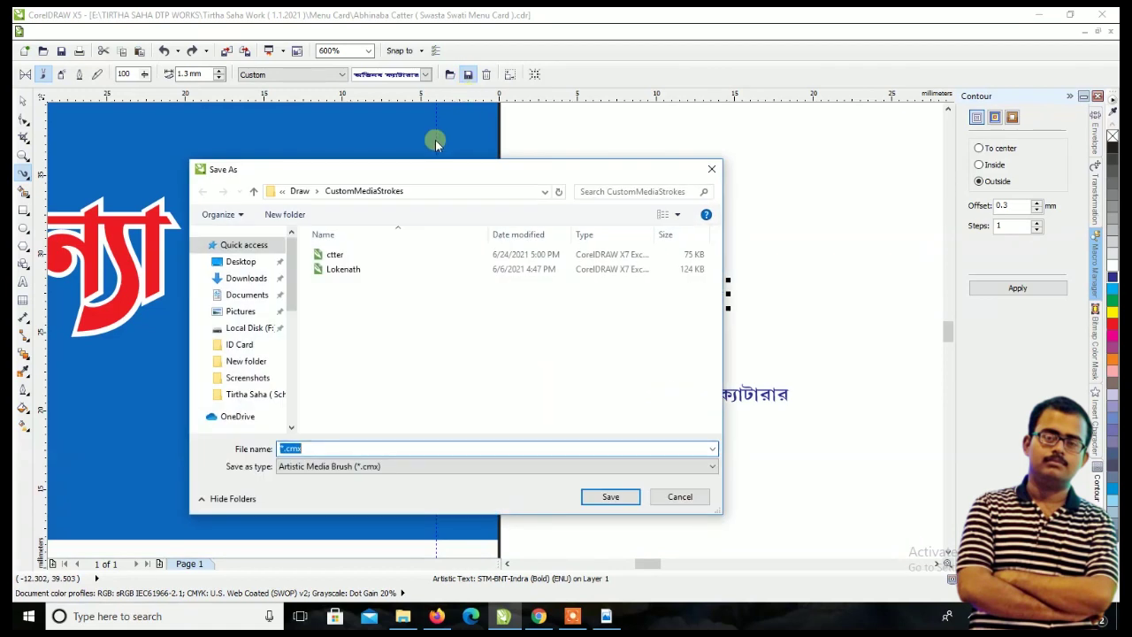
type("catter 2")
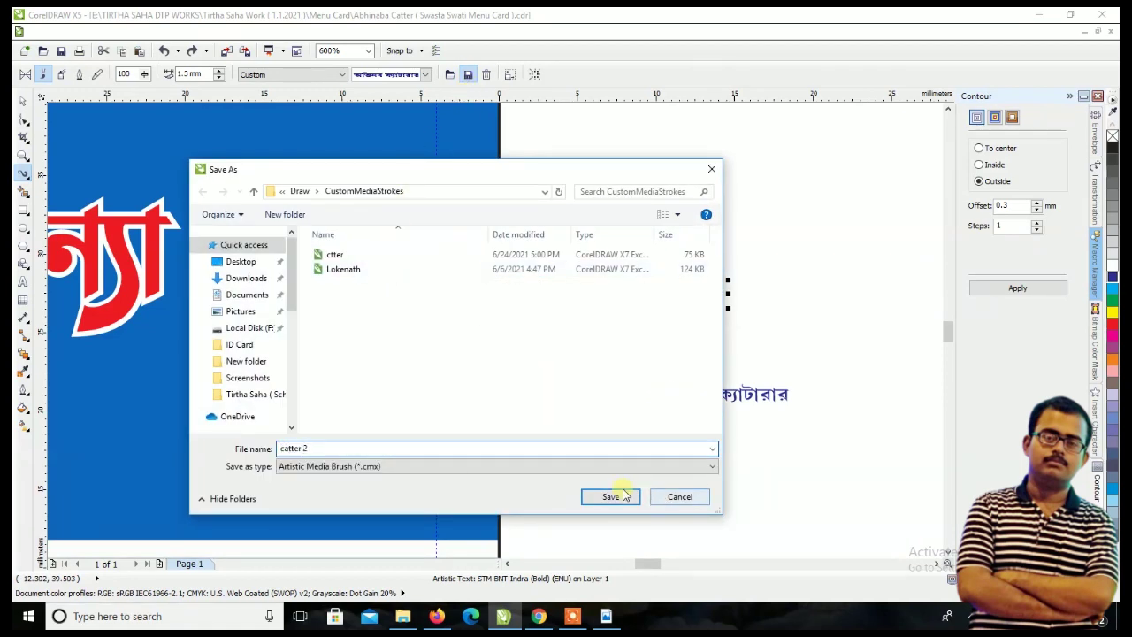
left_click(614, 496)
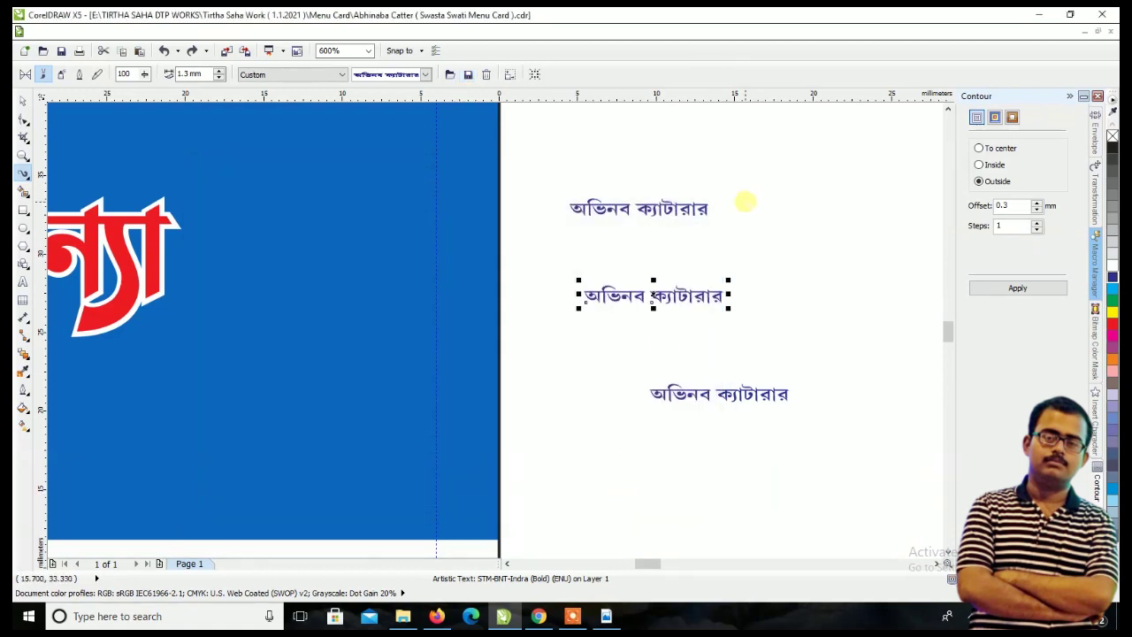
left_click(19, 104)
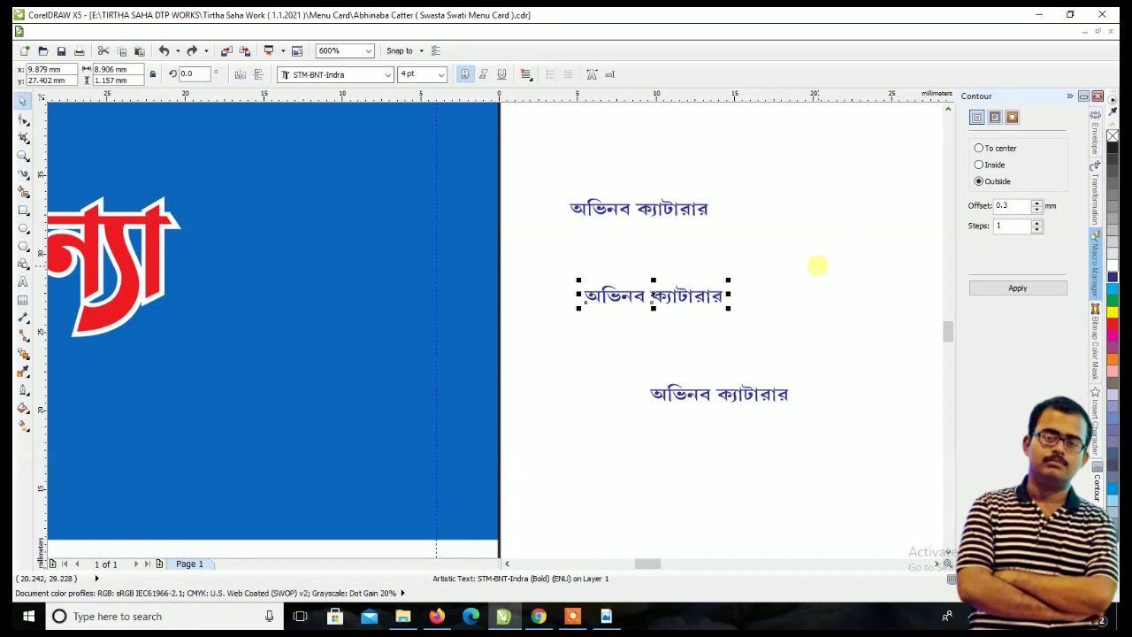
scroll(816, 260, "down", 5)
left_click(786, 334)
scroll(526, 305, "up", 3)
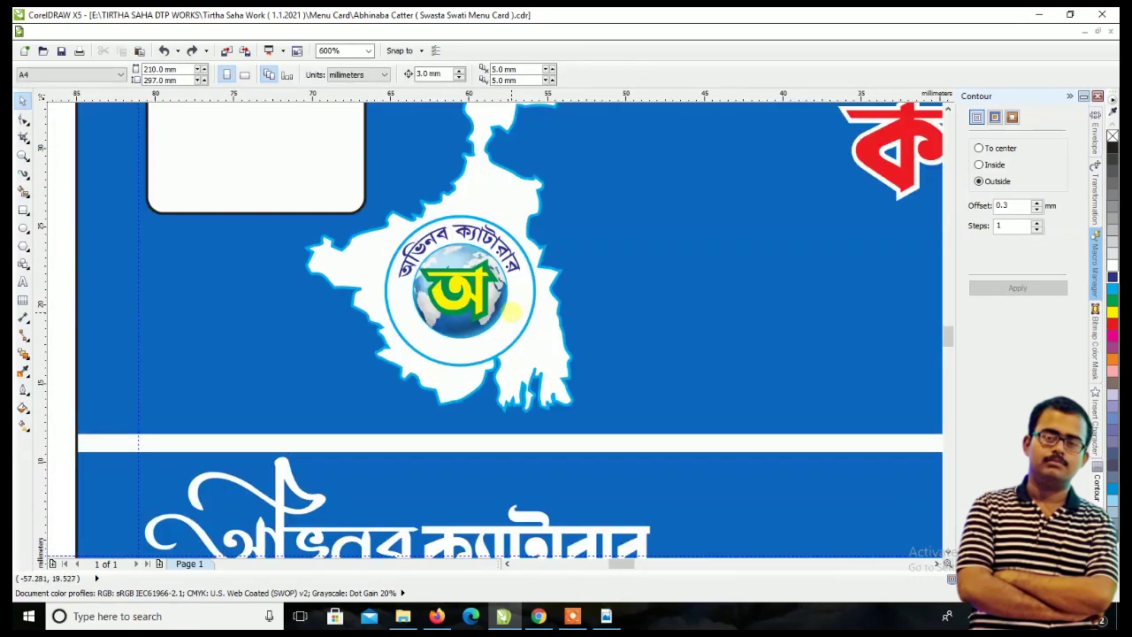
- Draw a circle and fit it around the globe logo at about 83.4%
scroll(504, 265, "up", 2)
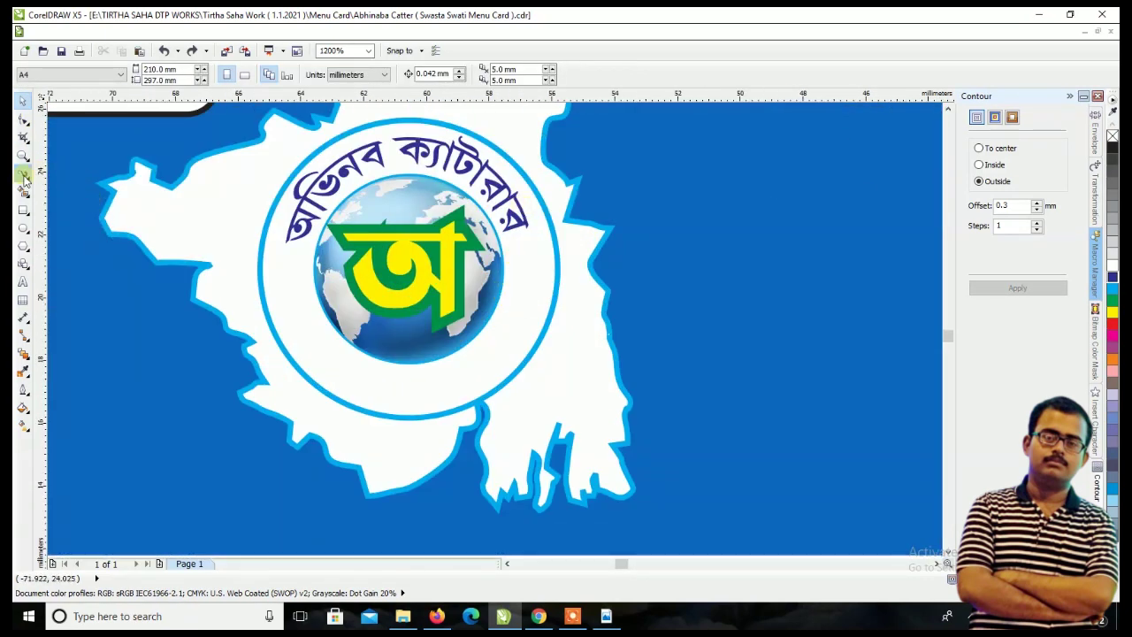
left_click(24, 227)
left_click_drag(332, 173, 482, 317)
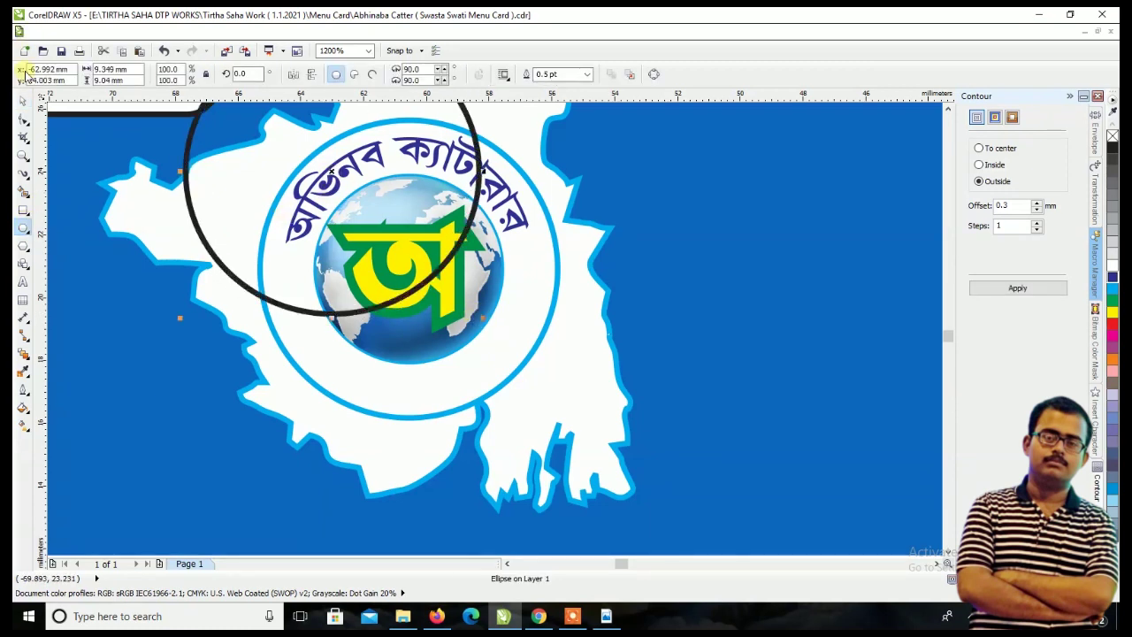
left_click(23, 103)
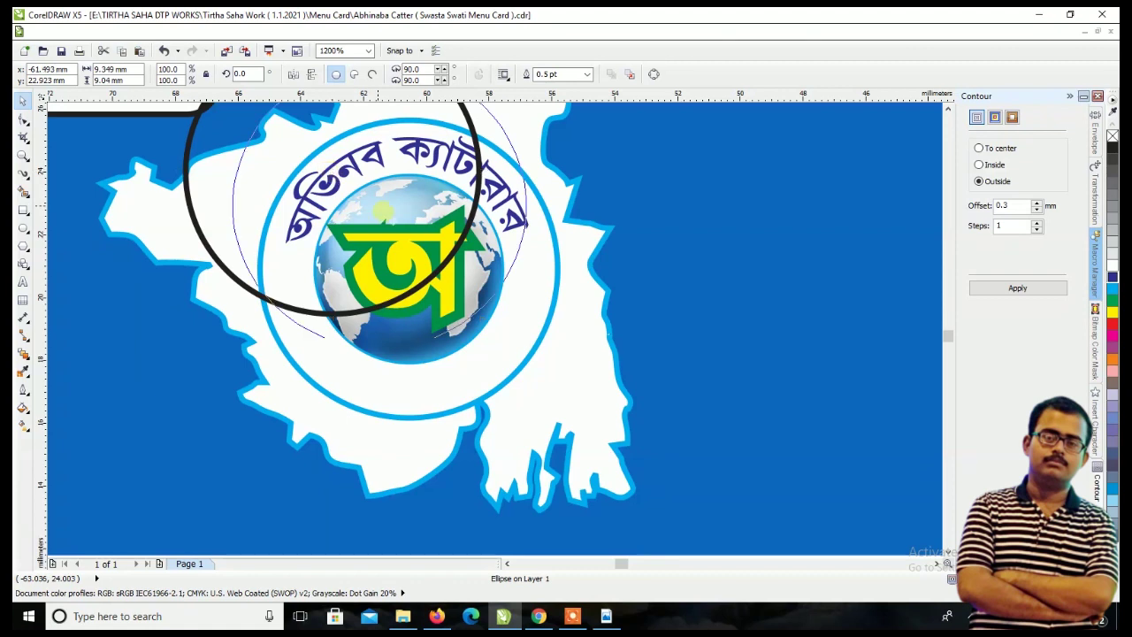
left_click_drag(338, 173, 425, 277)
left_click_drag(577, 133, 506, 207)
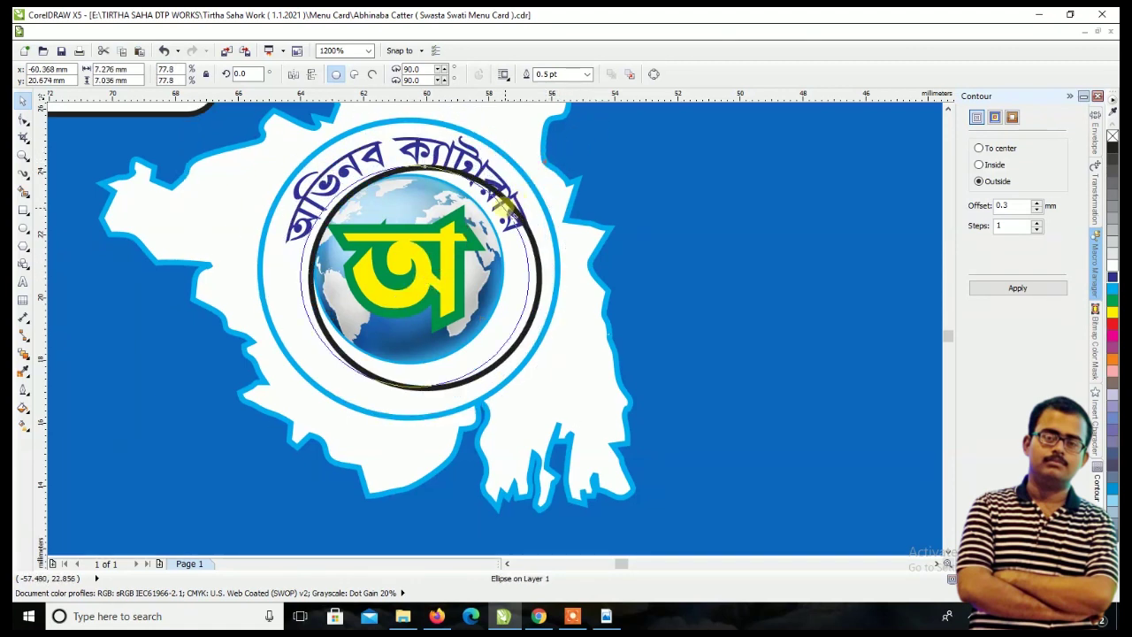
left_click_drag(506, 207, 506, 207)
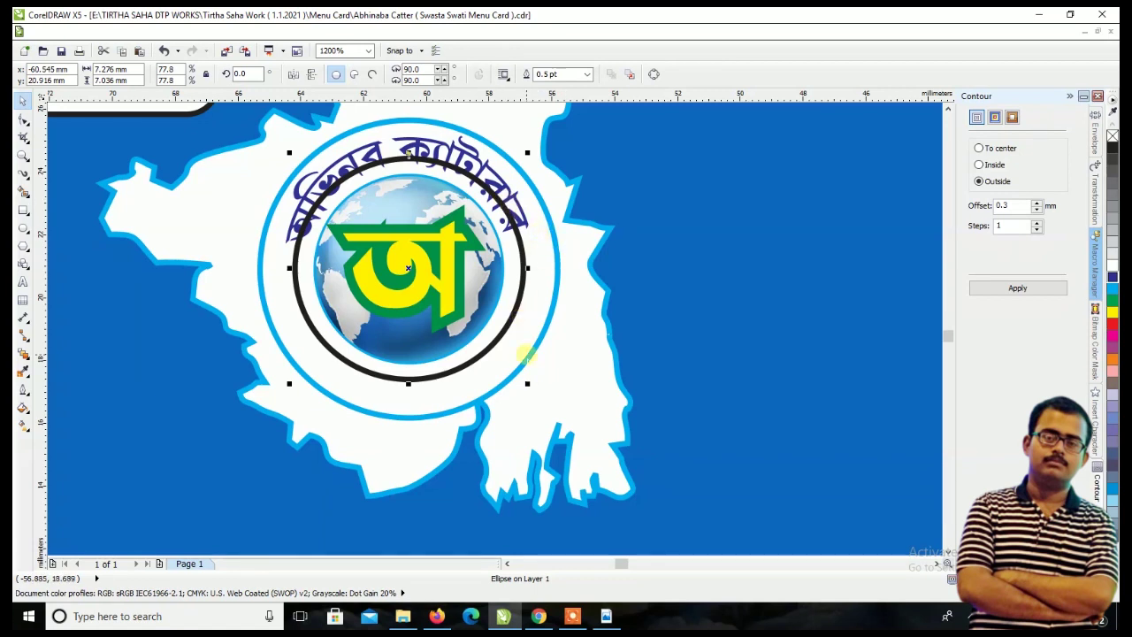
left_click_drag(527, 384, 536, 391)
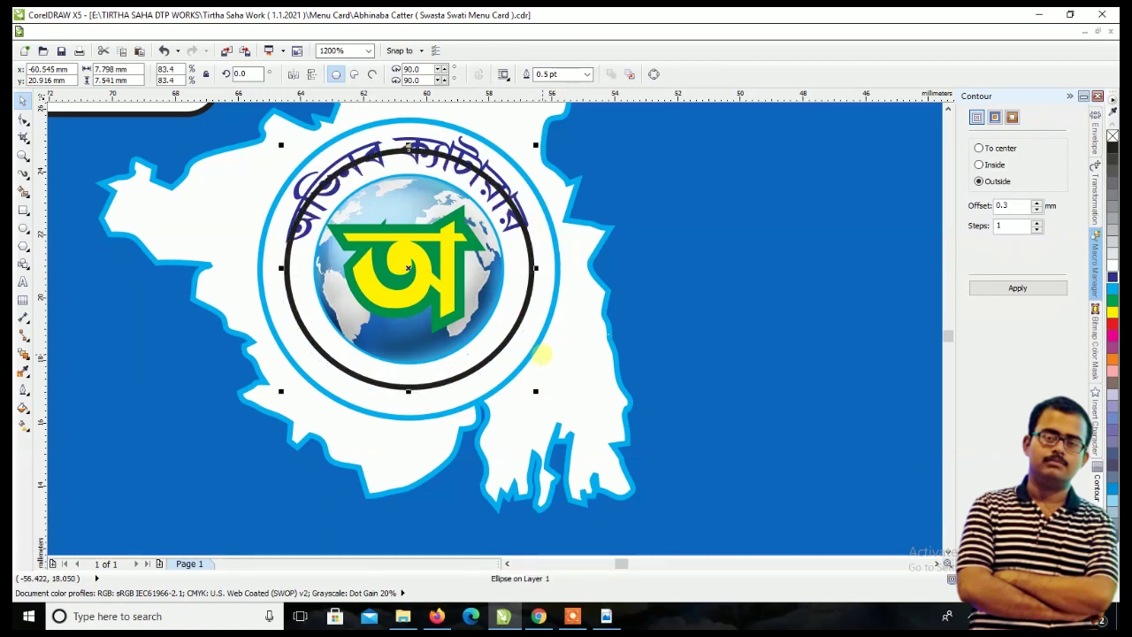
- Give the circle a Hairline outline and make it an arc spanning about 184° to 358°
left_click(586, 74)
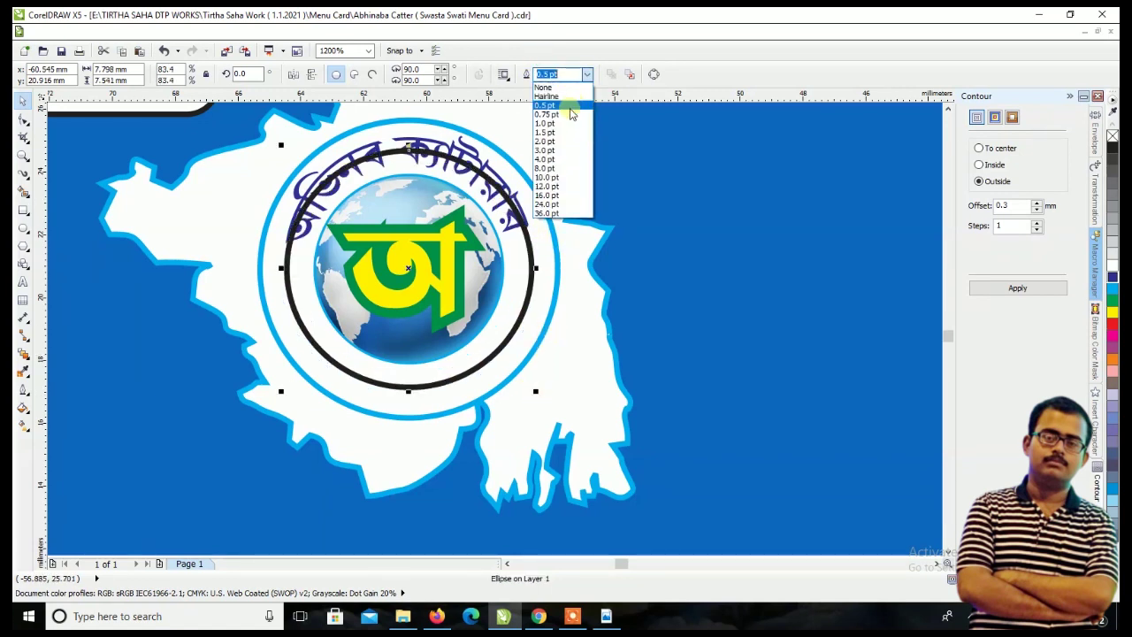
left_click(567, 97)
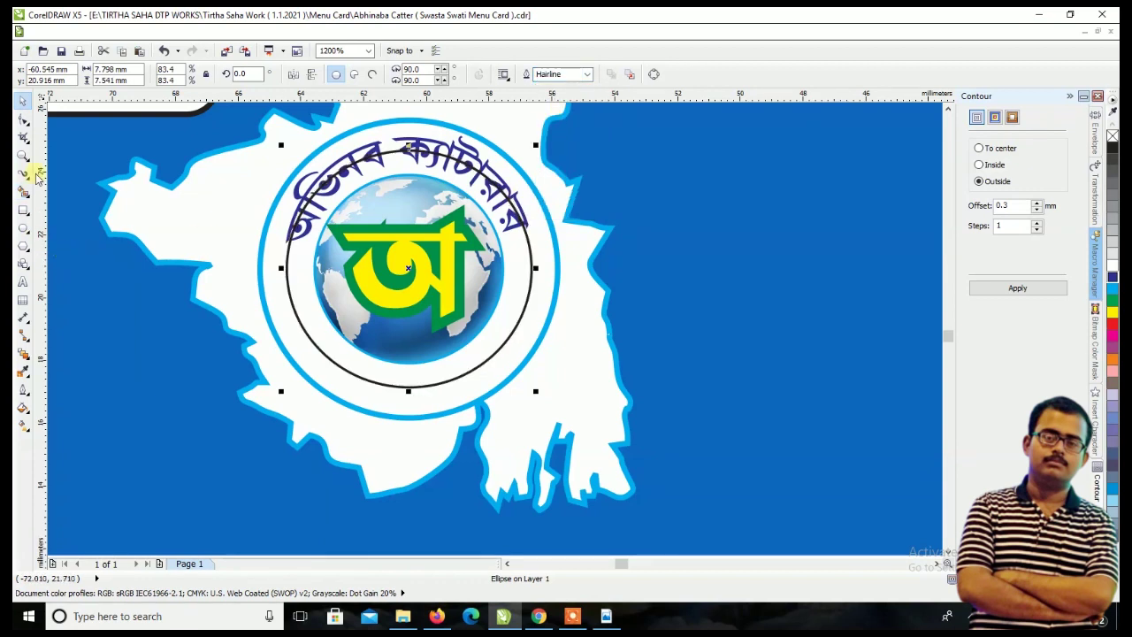
left_click(375, 74)
left_click(23, 117)
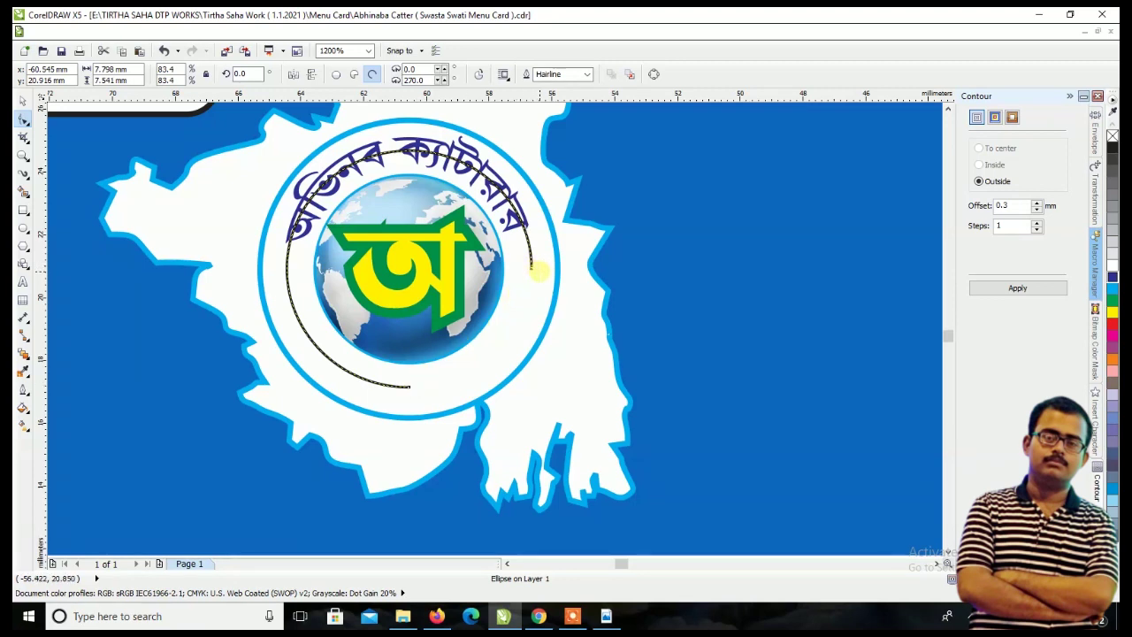
left_click_drag(538, 273, 22, 353)
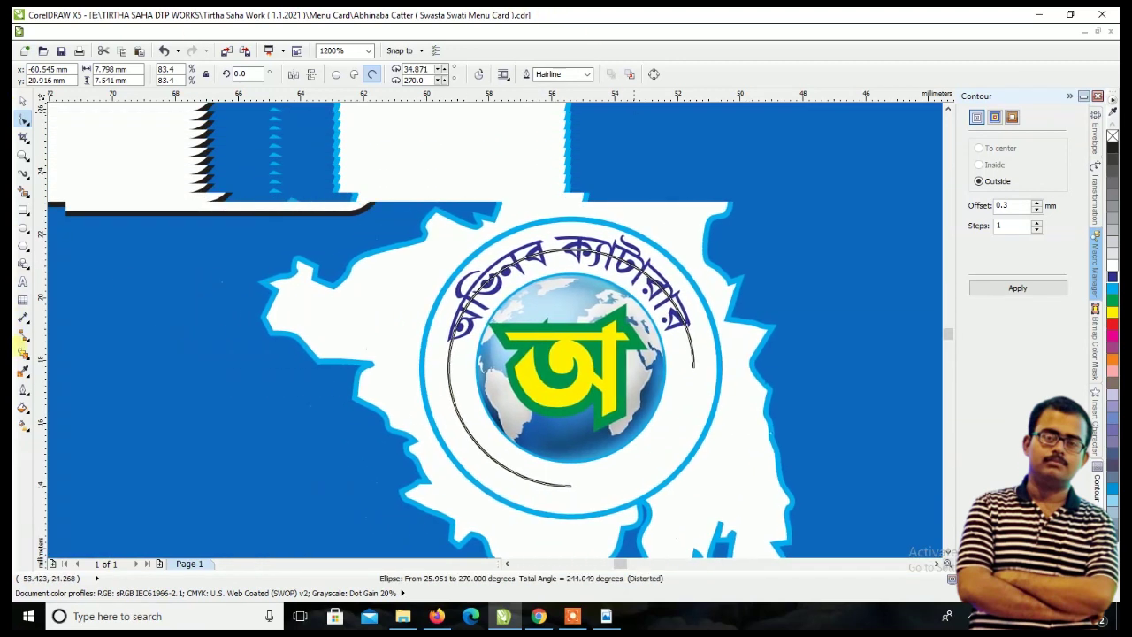
left_click_drag(19, 347, 562, 386)
mouse_move(696, 484)
left_mouse_down()
mouse_move(925, 473)
mouse_move(926, 462)
left_mouse_up()
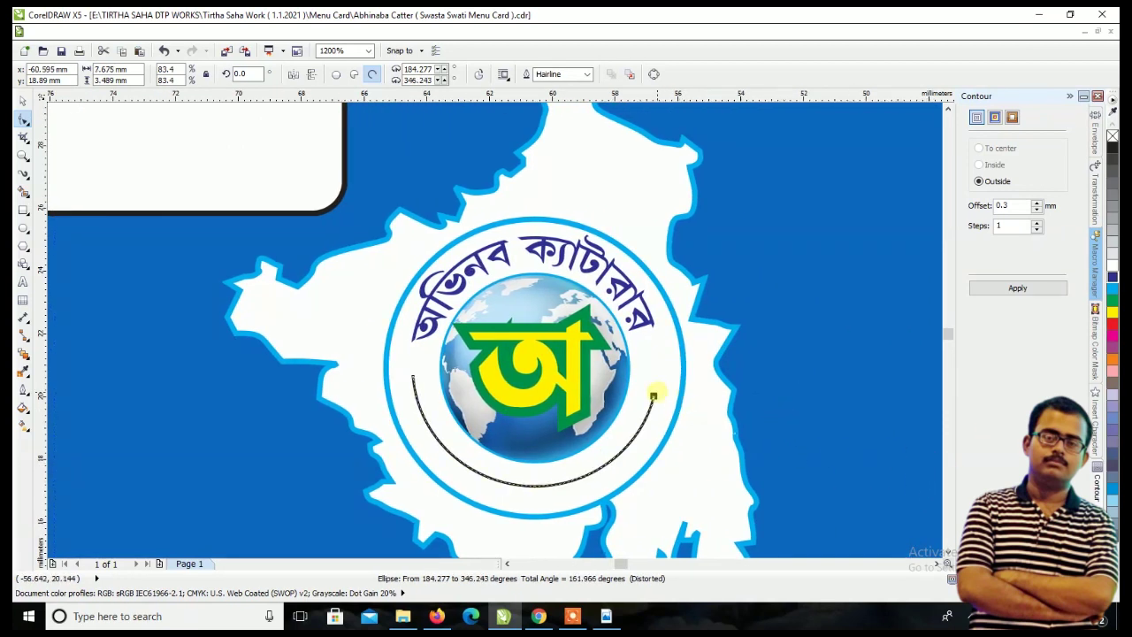
left_click(684, 396)
left_click(651, 401)
left_click_drag(653, 398, 754, 380)
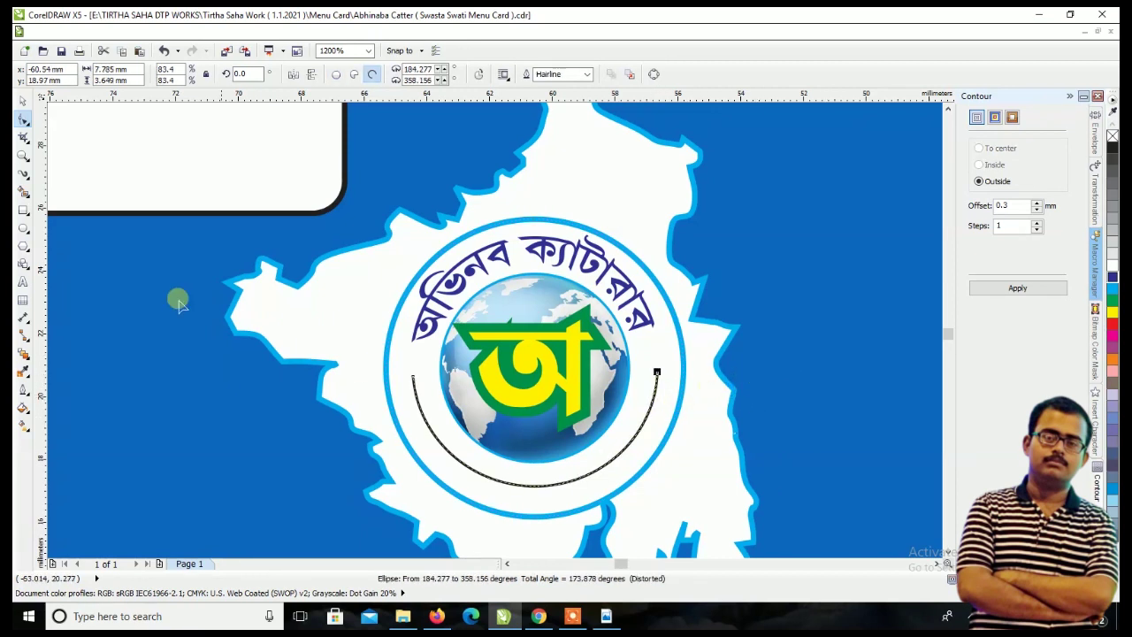
scroll(252, 374, "down", 3)
left_click(639, 374)
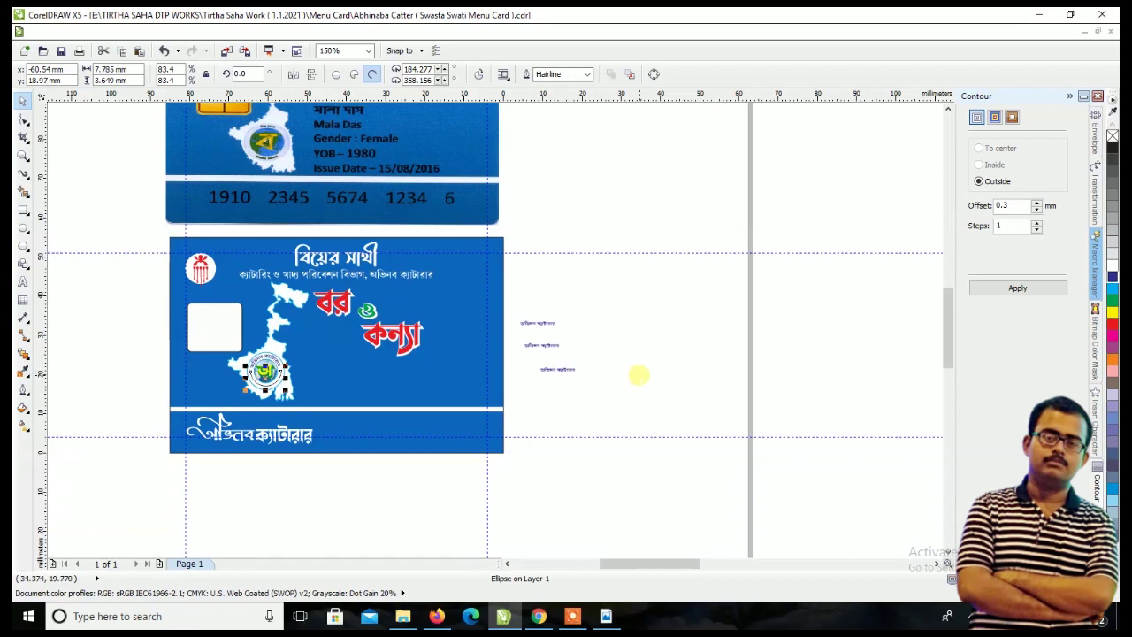
- Apply the Custom caterer-name text brush along the arc beneath the globe
scroll(258, 375, "up", 3)
left_click(331, 453)
left_click(23, 173)
left_click(86, 173)
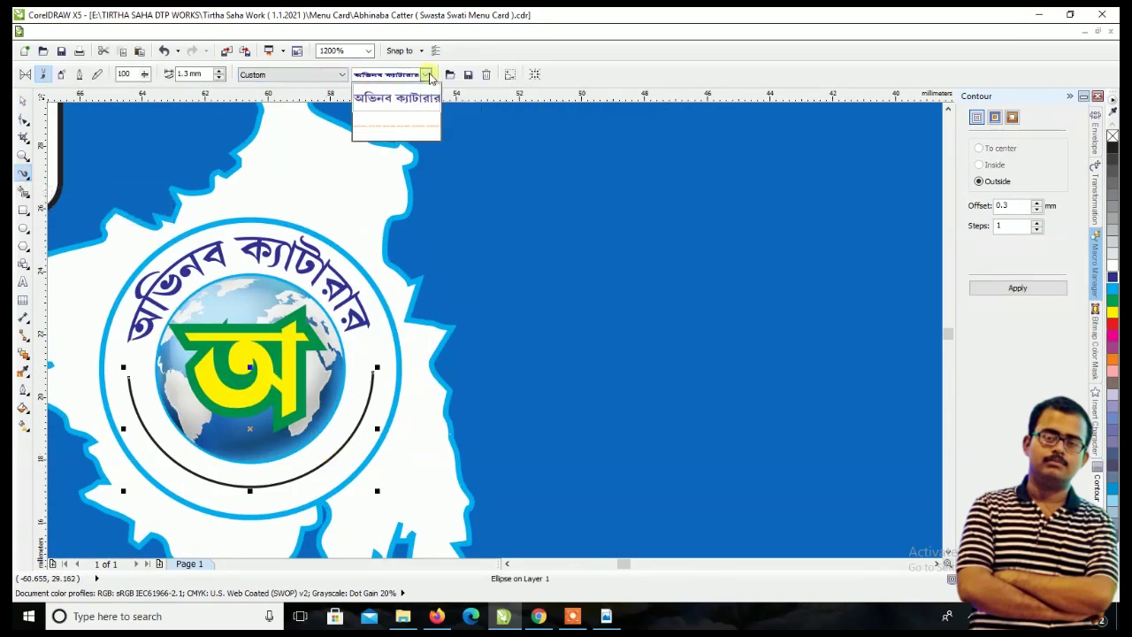
left_click(341, 74)
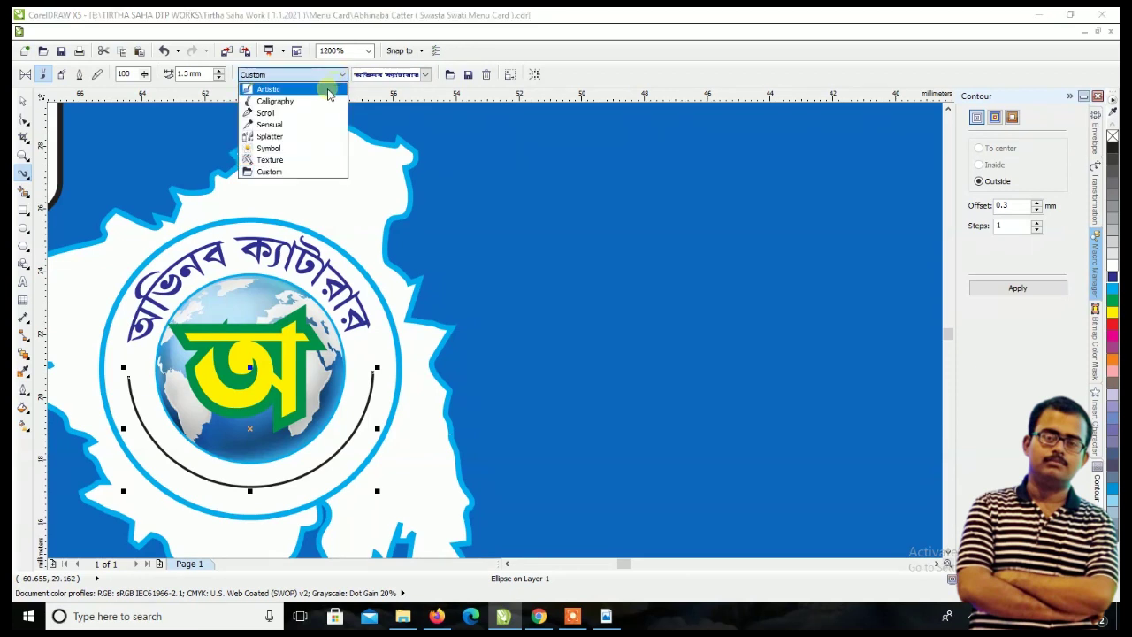
left_click(327, 85)
left_click(341, 74)
left_click(265, 141)
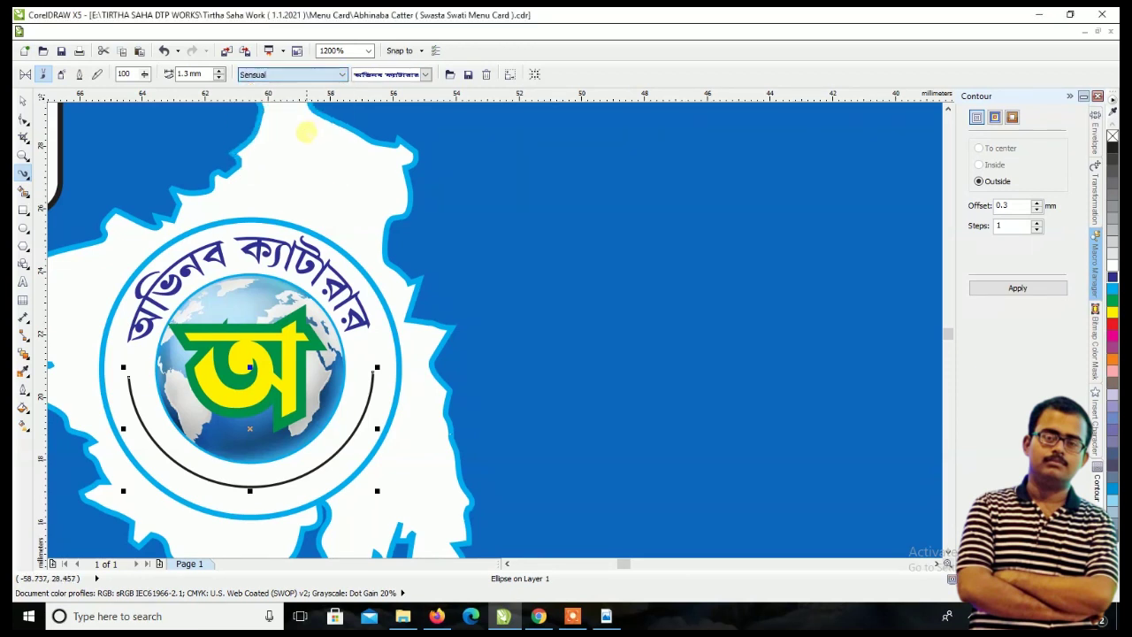
left_click(342, 74)
left_click(296, 152)
left_click(417, 76)
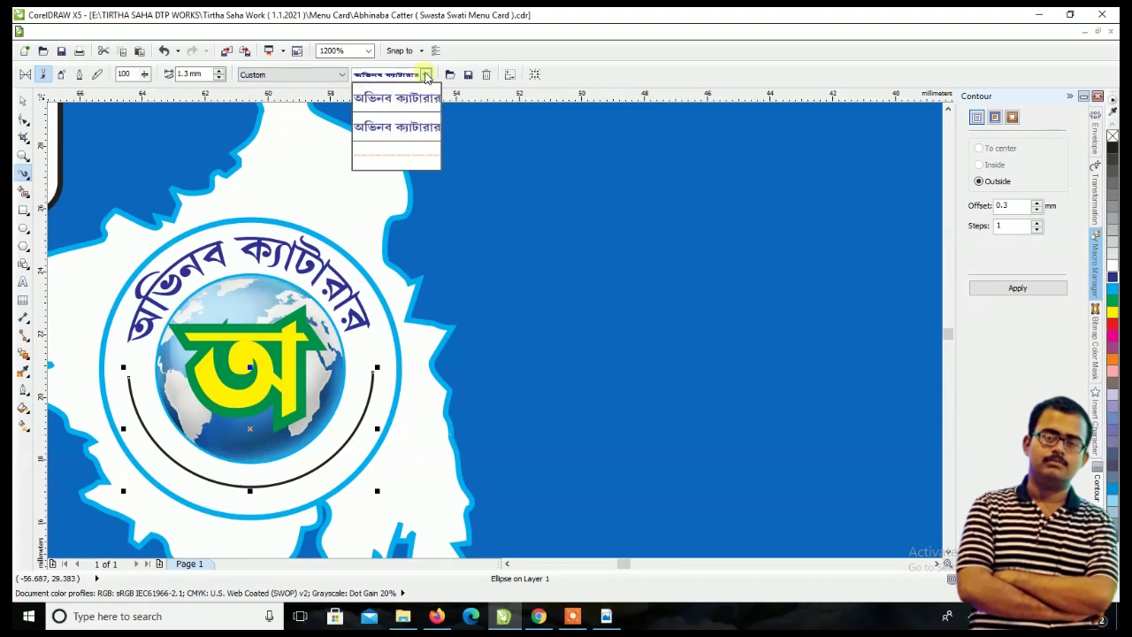
left_click(416, 122)
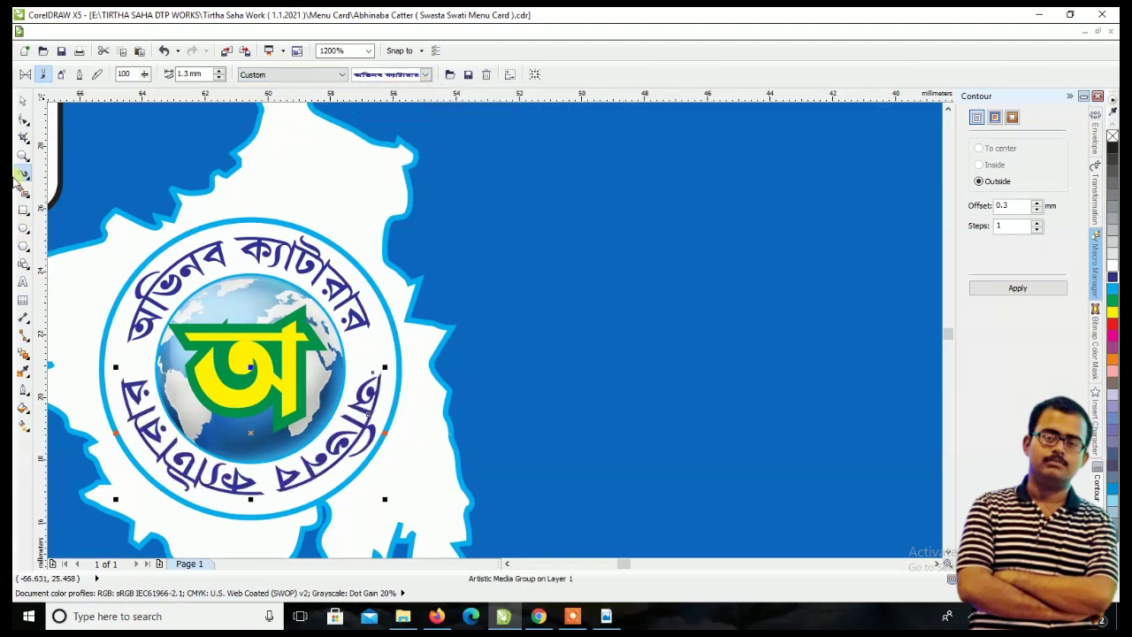
- Try a thinner stroke width on the curved text, then undo it
left_click(21, 104)
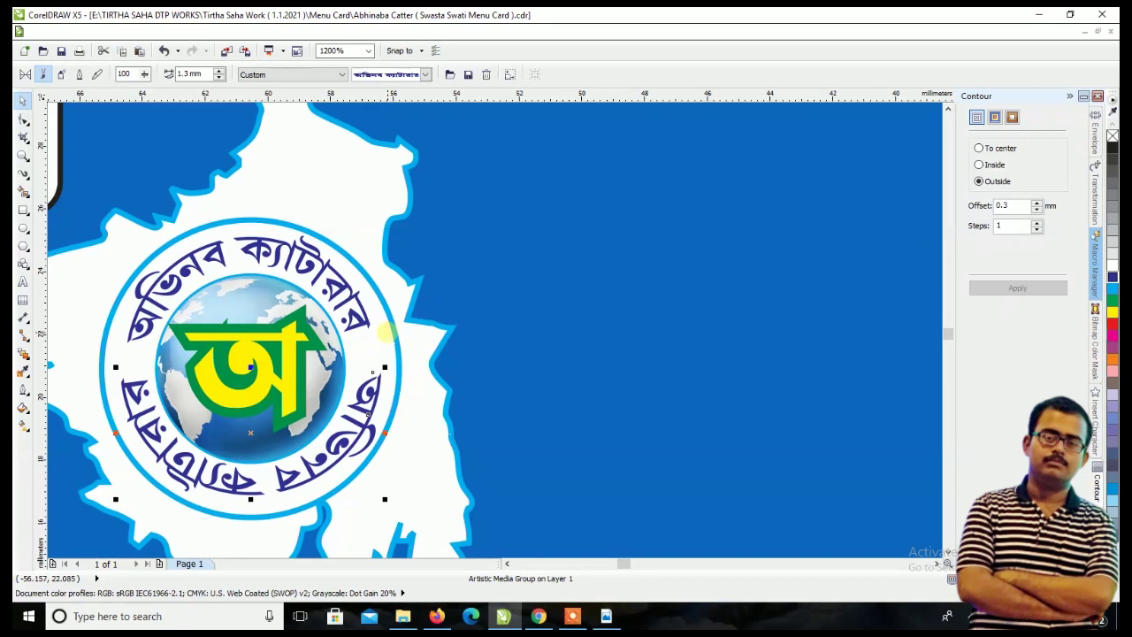
left_click(218, 78)
key("ctrl+z")
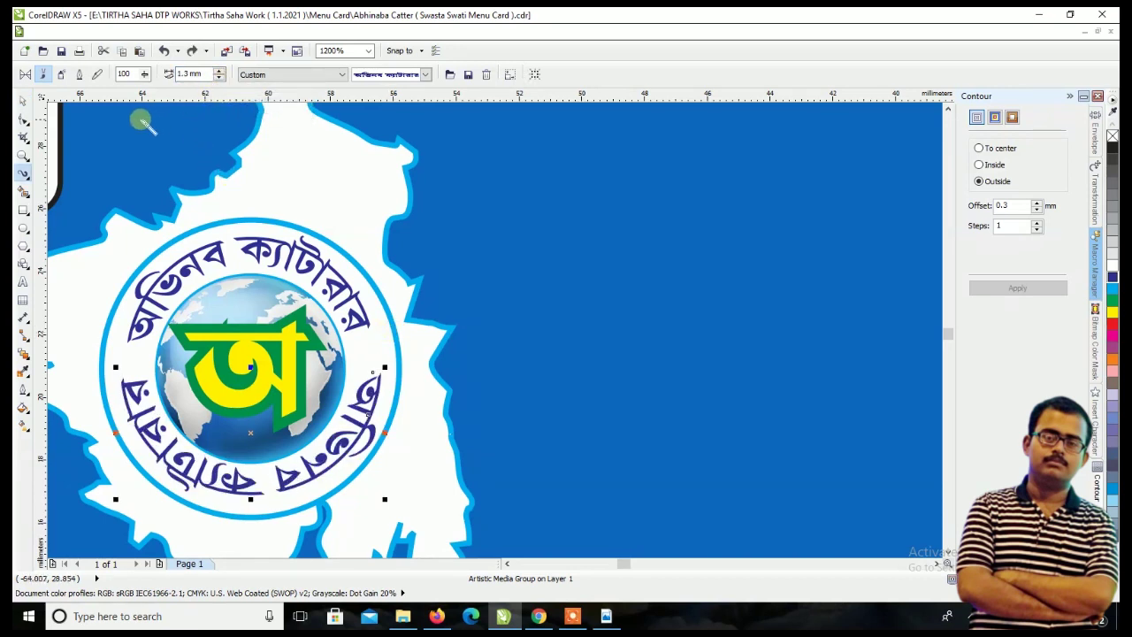
scroll(480, 331, "down", 2)
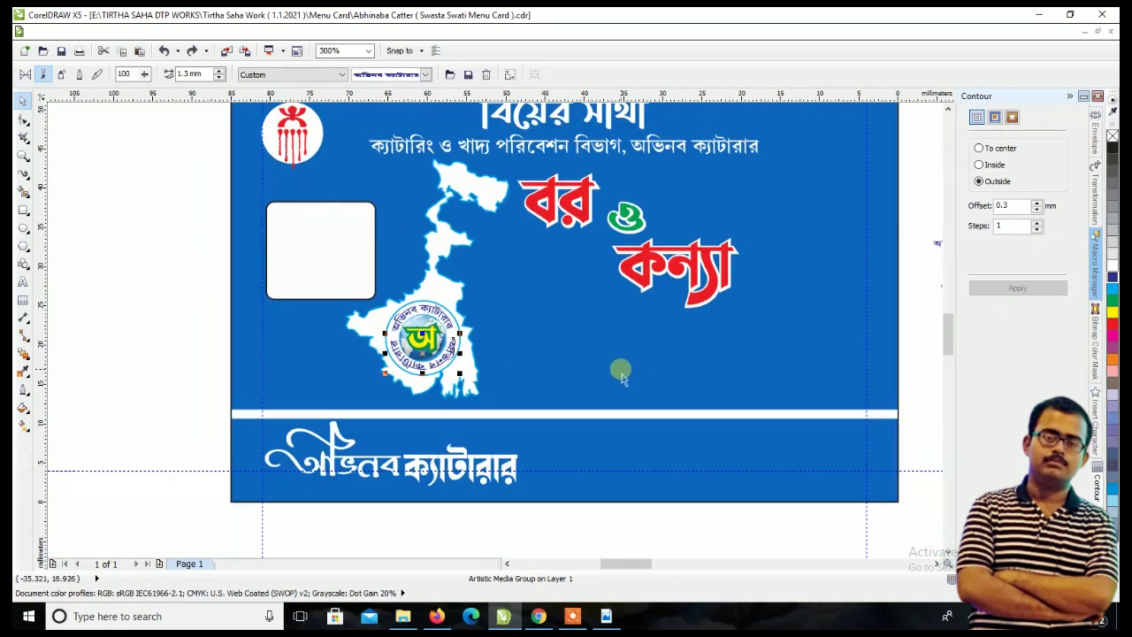
- Draw a small circle about 0.52 mm wide and fill it red
left_click(185, 314)
scroll(453, 350, "up", 2)
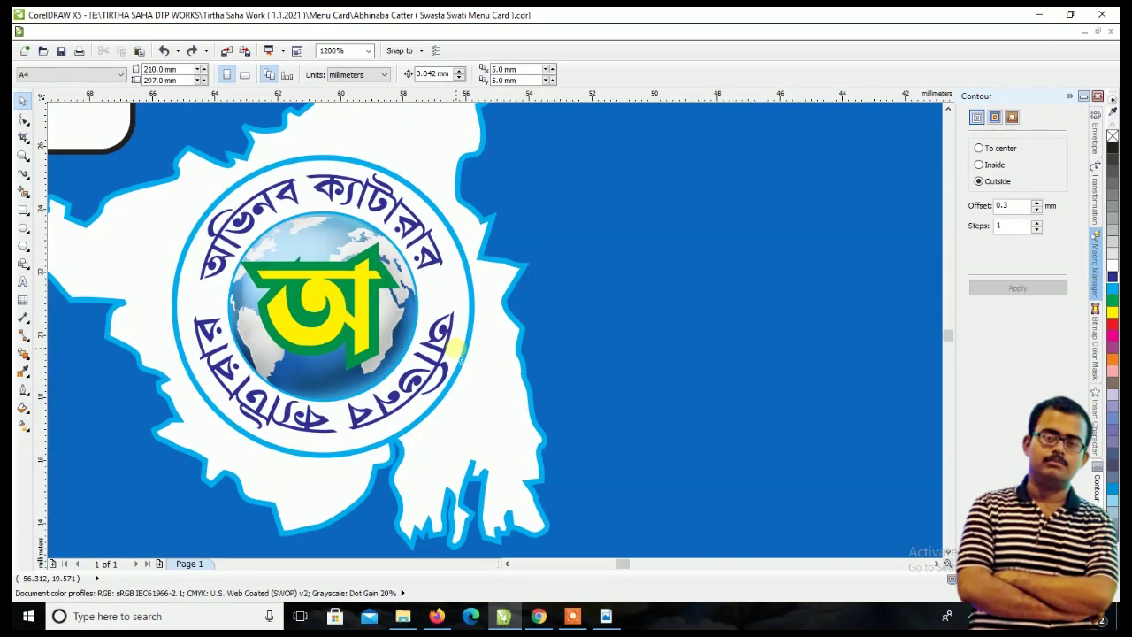
scroll(211, 297, "up", 1)
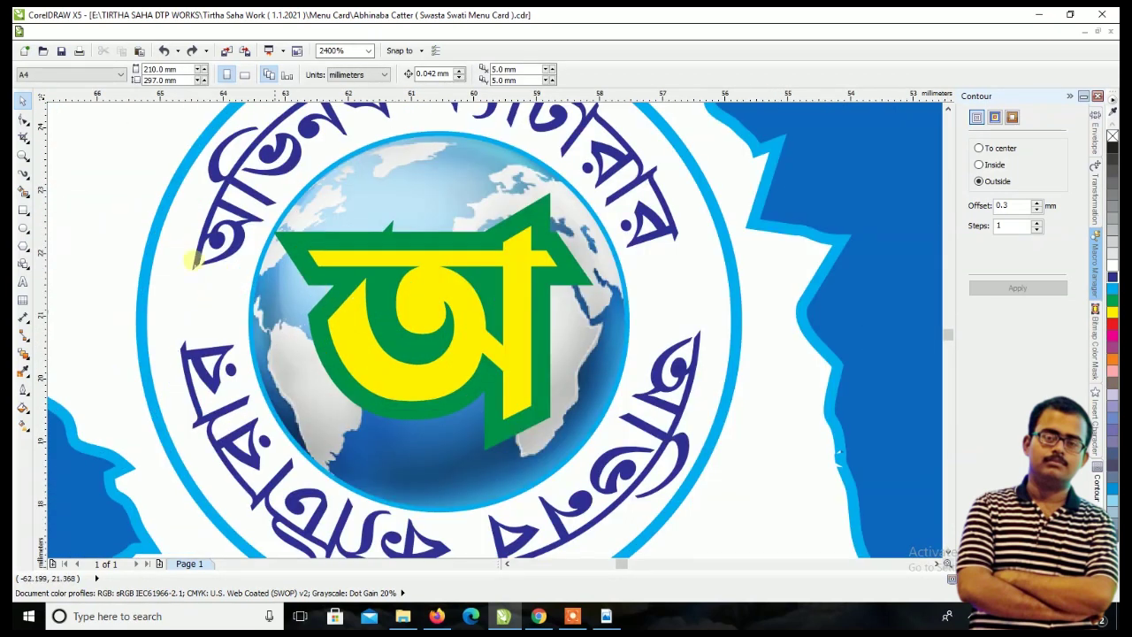
left_click(22, 229)
left_click_drag(183, 285, 232, 334)
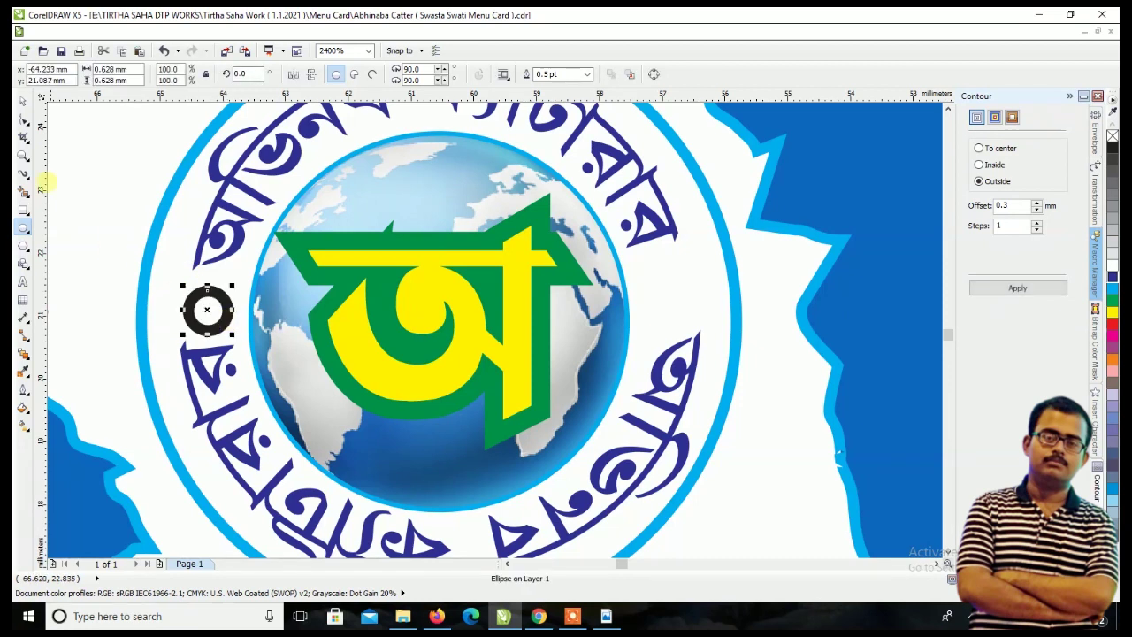
left_click(19, 102)
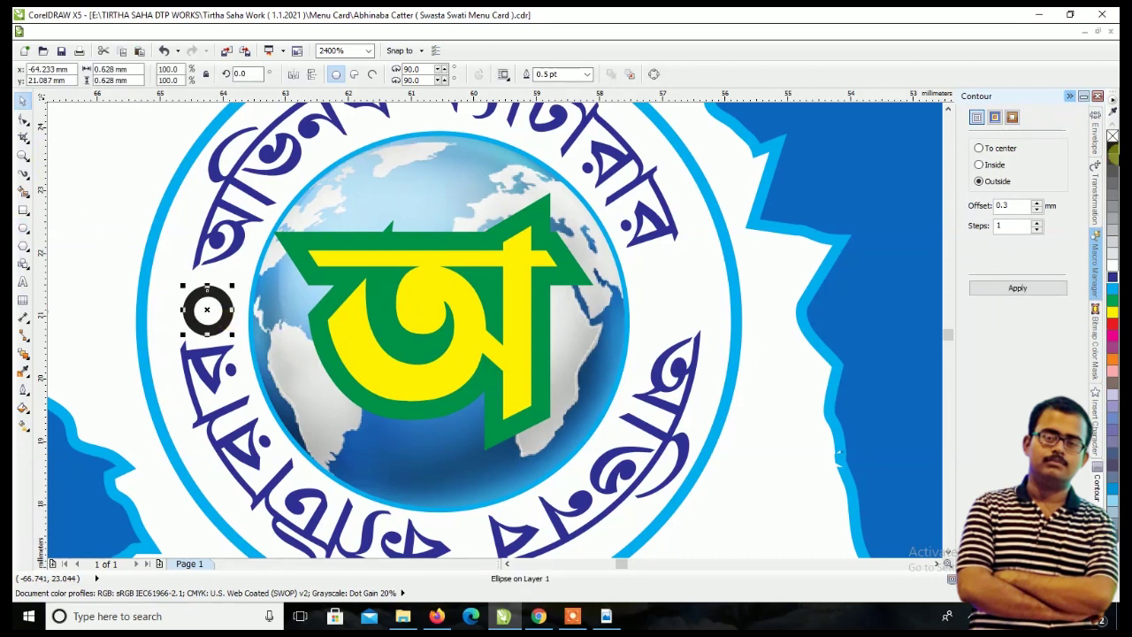
left_click(1113, 325)
- Move the red dot into the ring's gap between the two curved texts
scroll(208, 297, "up", 1)
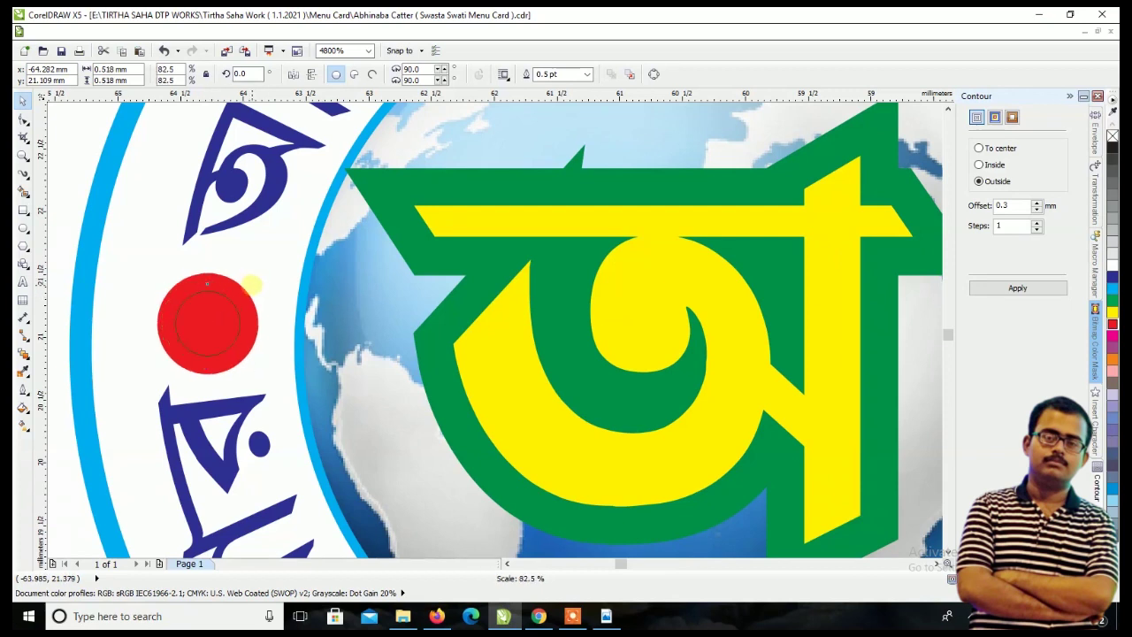
scroll(174, 285, "down", 2)
left_click_drag(182, 290, 413, 283)
scroll(310, 292, "down", 1)
scroll(354, 278, "down", 2)
scroll(483, 201, "up", 1)
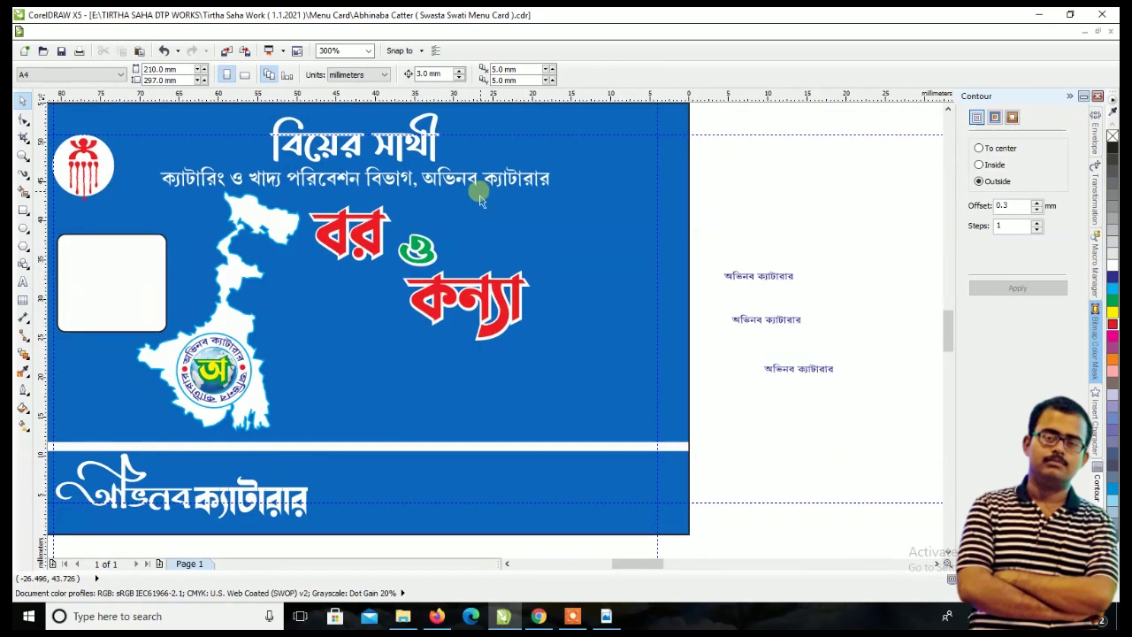
- Move the three small text objects up and to the right
scroll(481, 274, "down", 1)
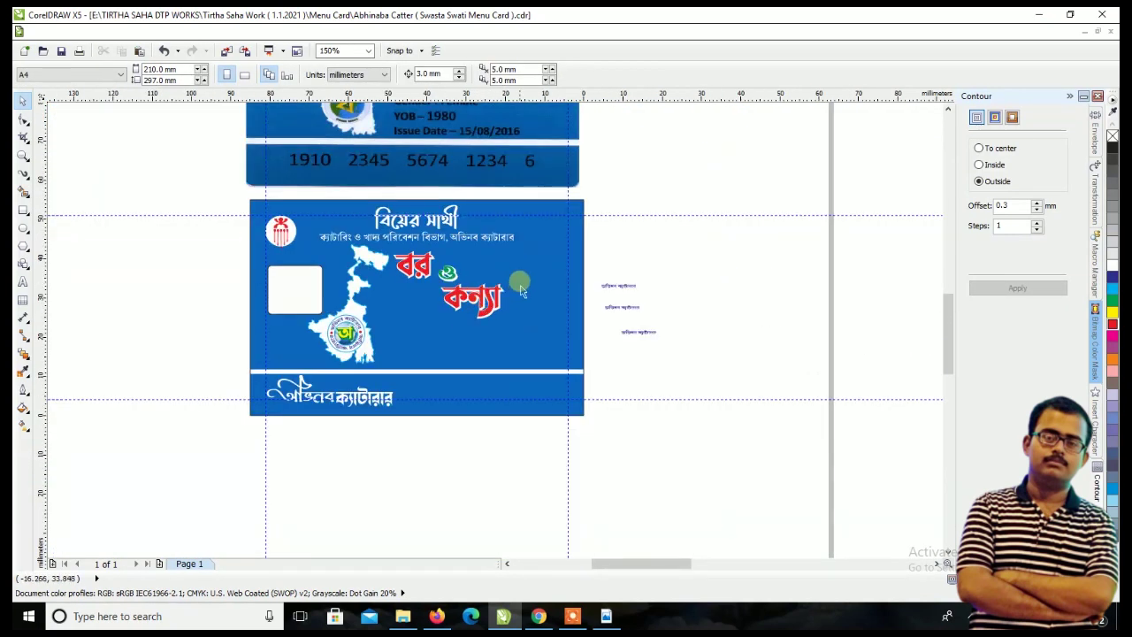
scroll(526, 279, "up", 1)
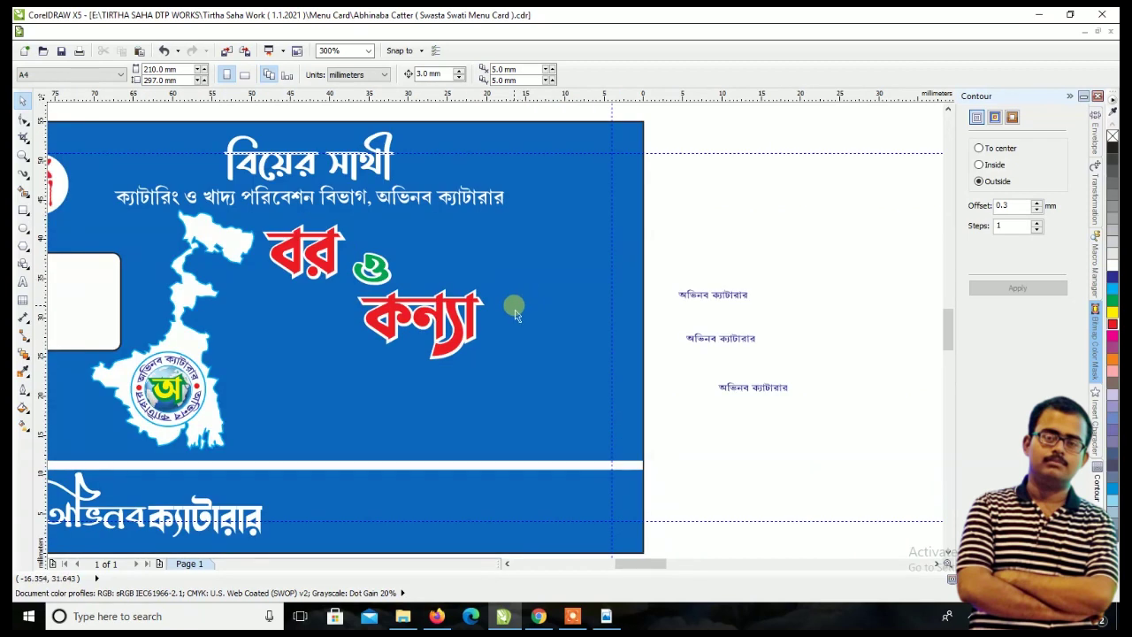
scroll(477, 433, "down", 1)
left_click_drag(559, 494, 560, 492)
scroll(619, 404, "down", 1)
left_click_drag(619, 404, 789, 275)
left_click(654, 340)
- Place the address line on the card's bottom blue strip, coloured yellow at 7 pt
scroll(655, 341, "down", 1)
scroll(654, 340, "down", 1)
scroll(829, 354, "up", 1)
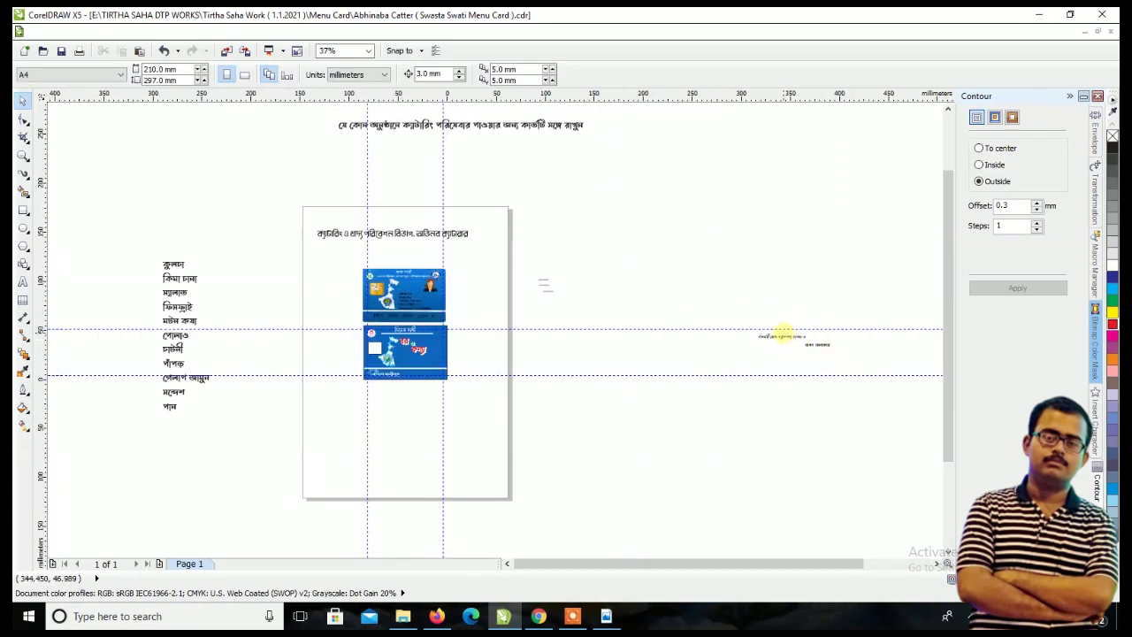
left_click_drag(784, 337, 434, 367)
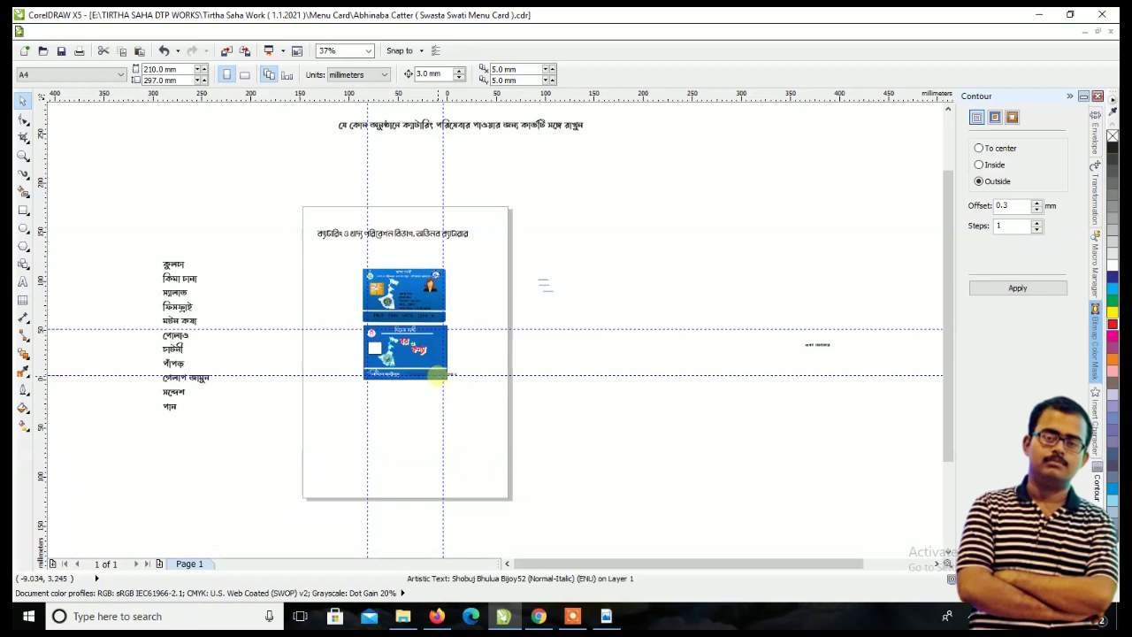
scroll(436, 376, "up", 1)
scroll(446, 362, "up", 2)
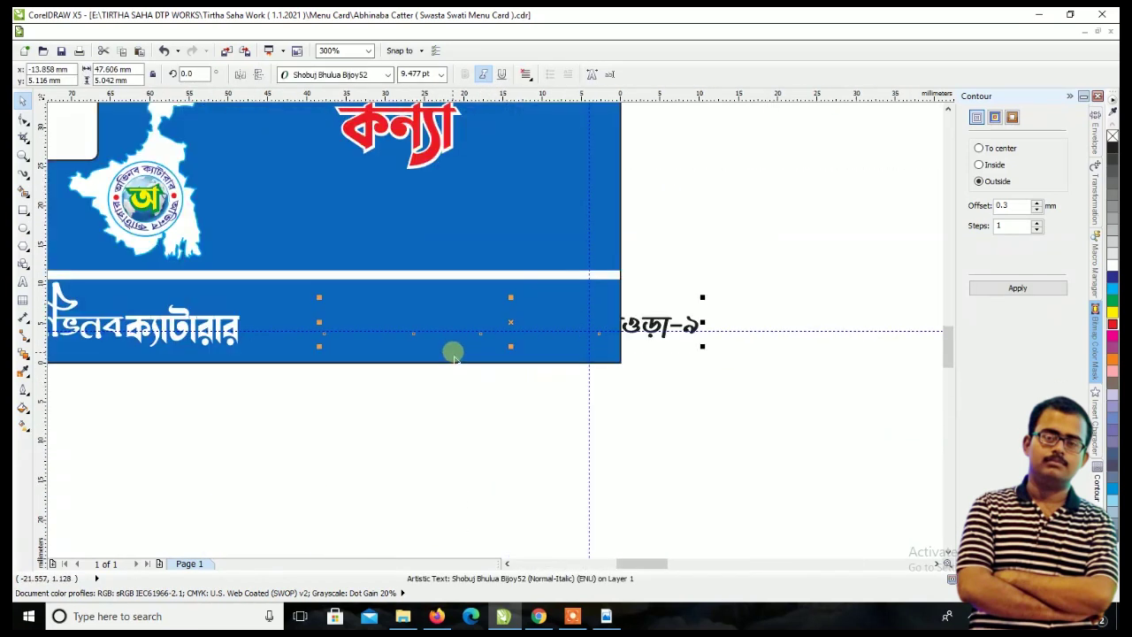
left_click(1113, 311)
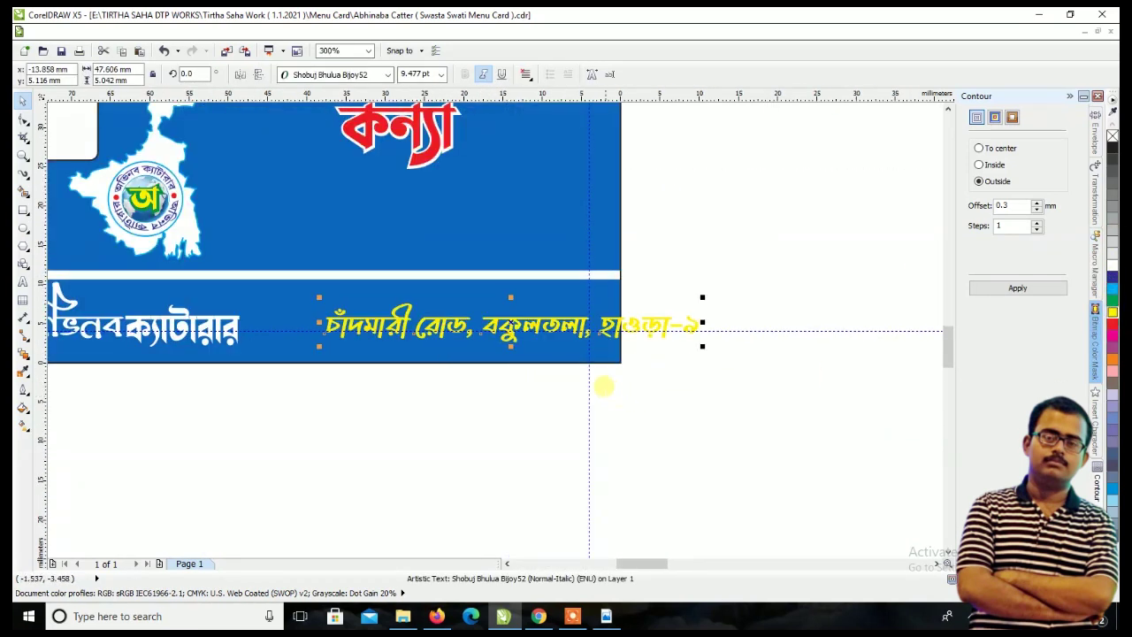
scroll(463, 307, "up", 1)
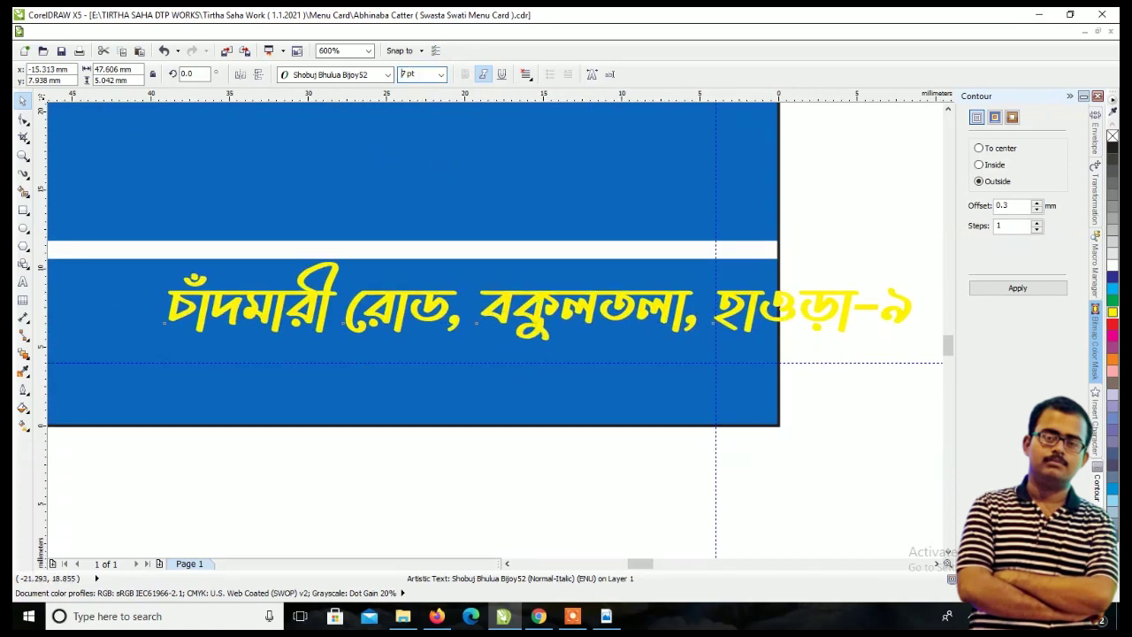
key("Return")
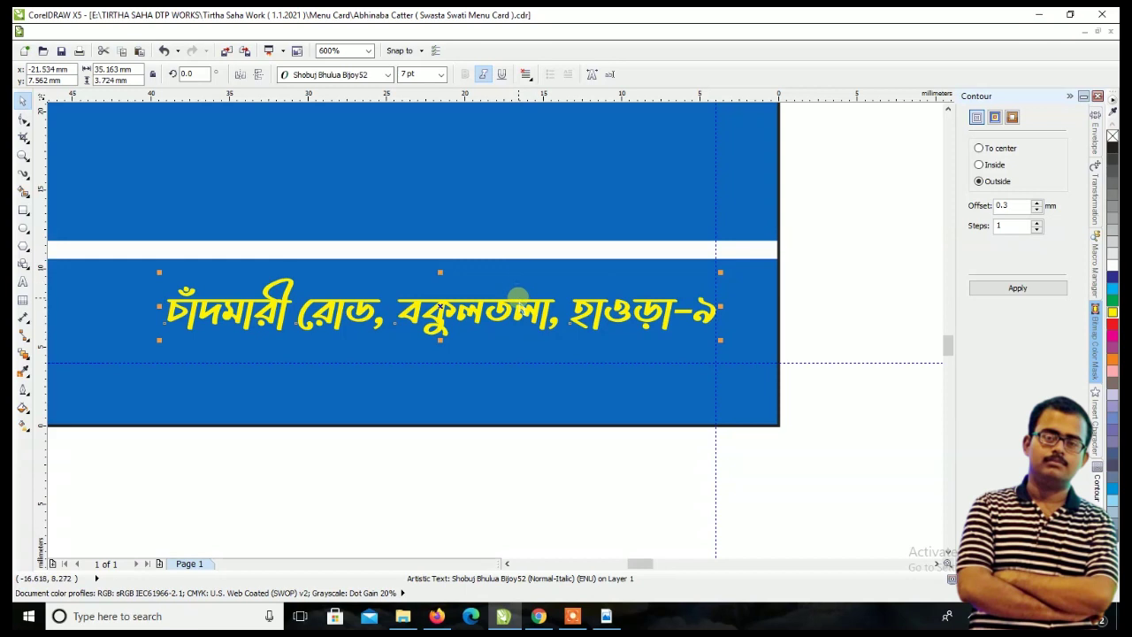
left_click_drag(518, 297, 520, 286)
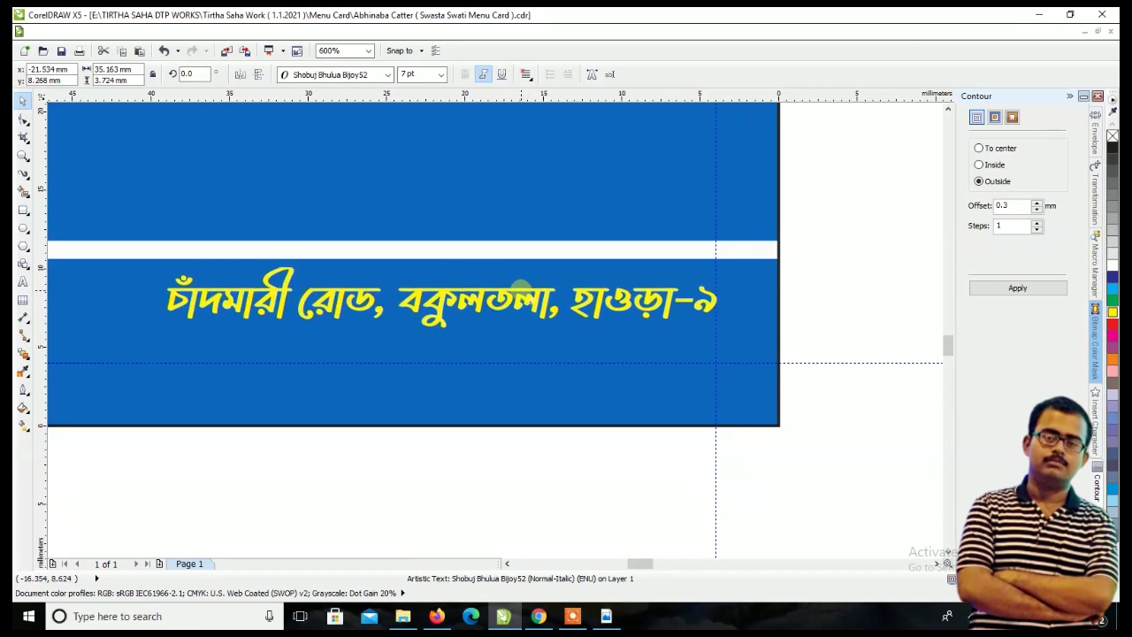
scroll(520, 286, "down", 1)
left_click(735, 225)
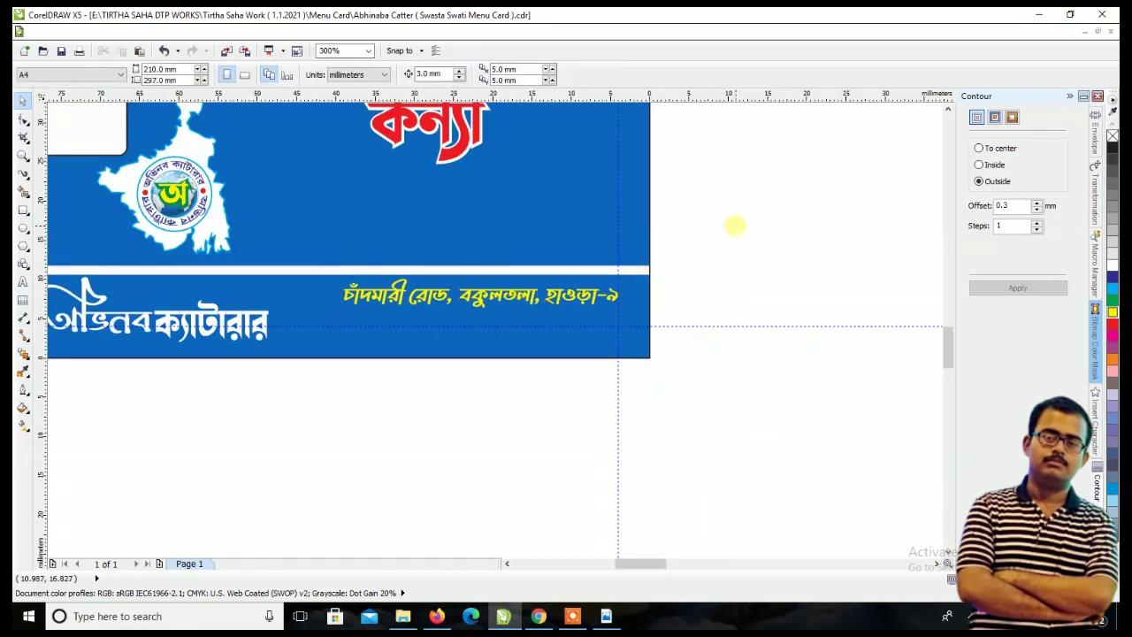
- Make the Bengali name text white at 8 pt and move it into the strip below the address
scroll(303, 329, "down", 2)
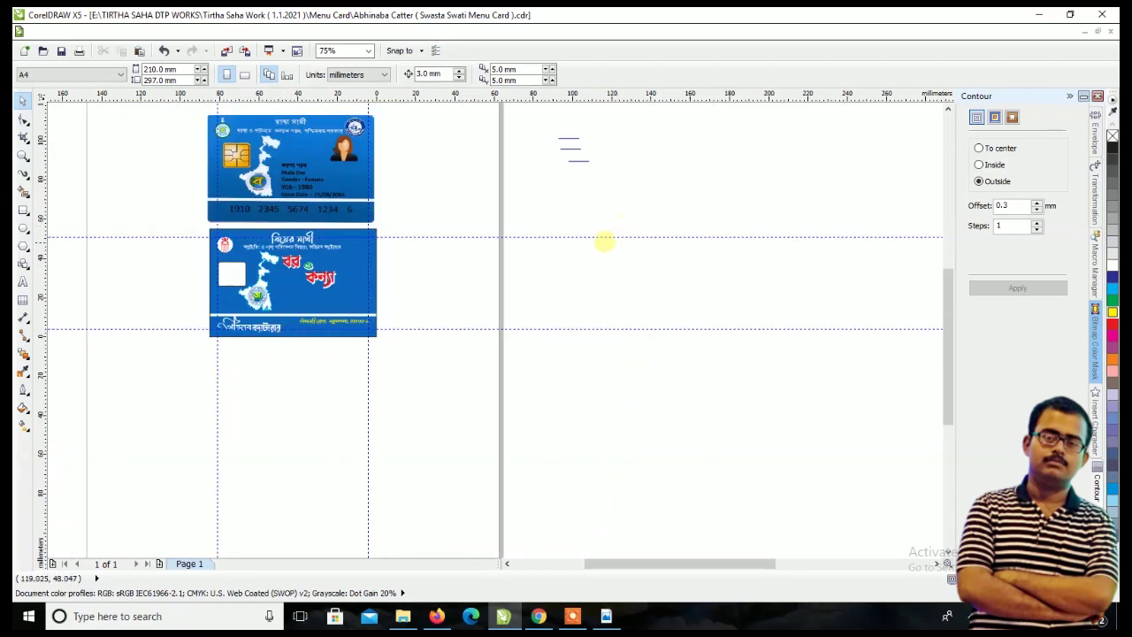
scroll(604, 240, "down", 1)
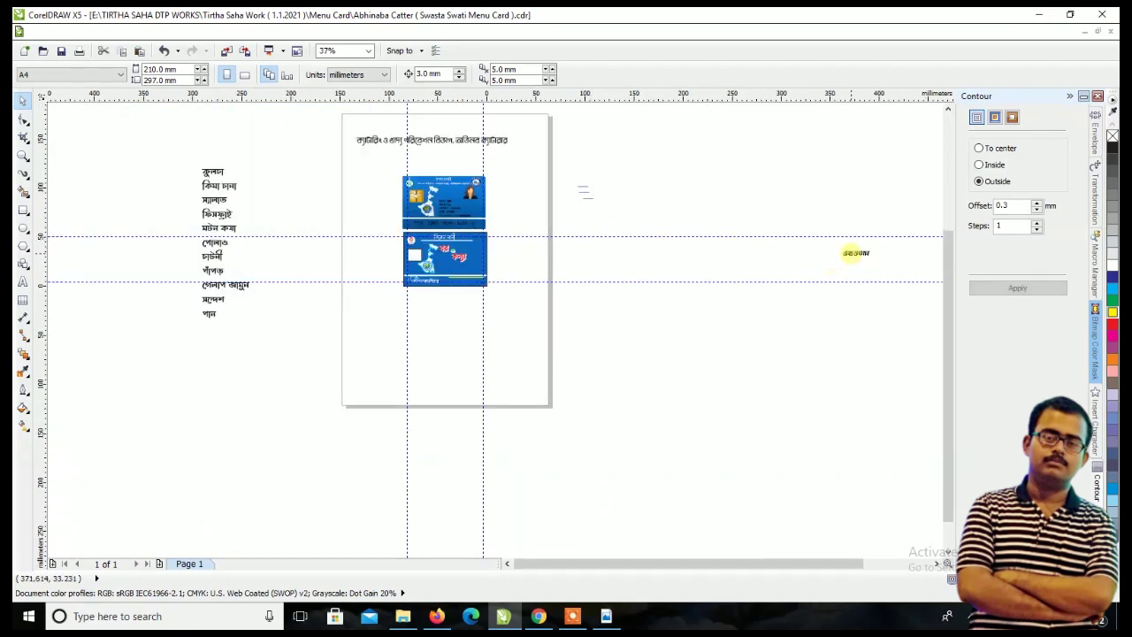
left_click(442, 279)
scroll(447, 281, "up", 2)
scroll(451, 257, "up", 1)
scroll(445, 239, "up", 1)
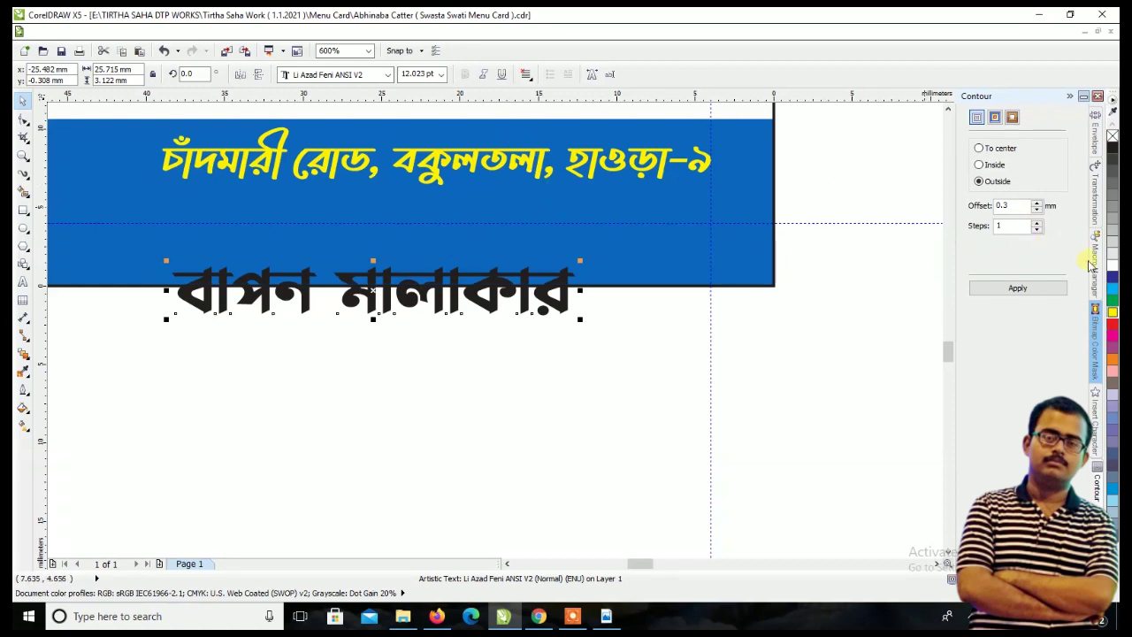
left_click_drag(1112, 265, 594, 271)
left_click(420, 73)
type("8")
key("Return")
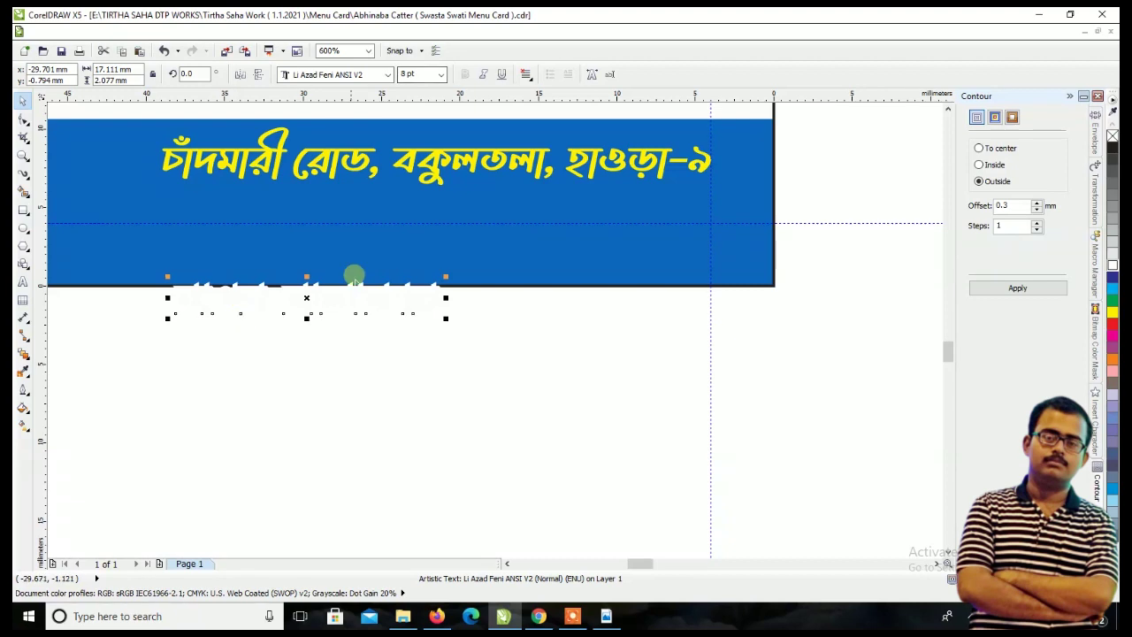
left_click_drag(306, 285, 219, 196)
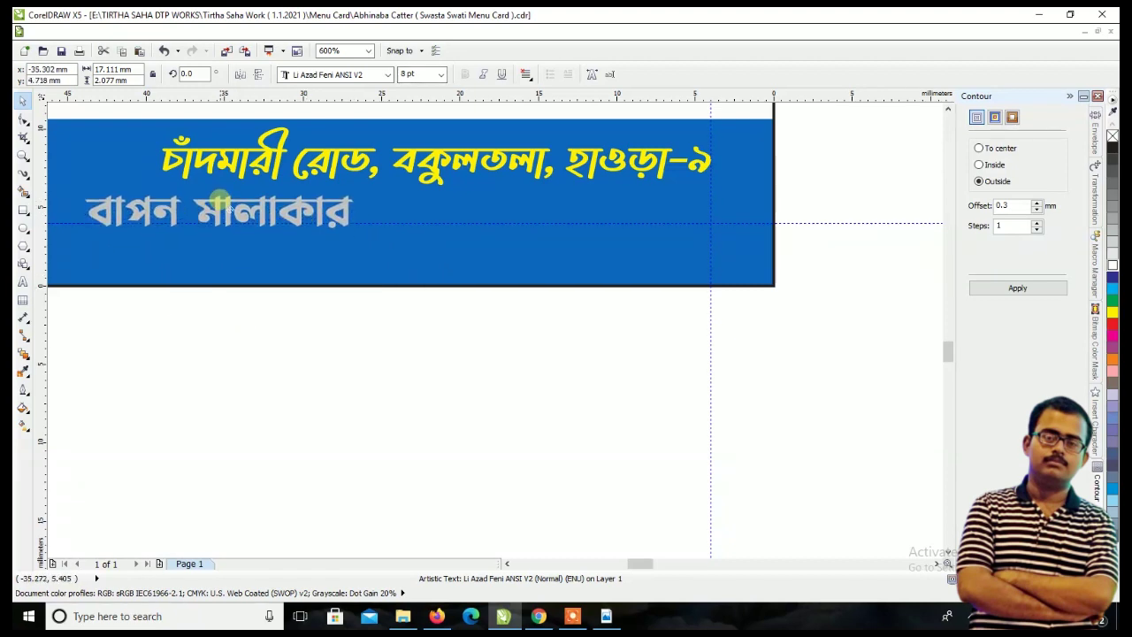
scroll(327, 230, "down", 3)
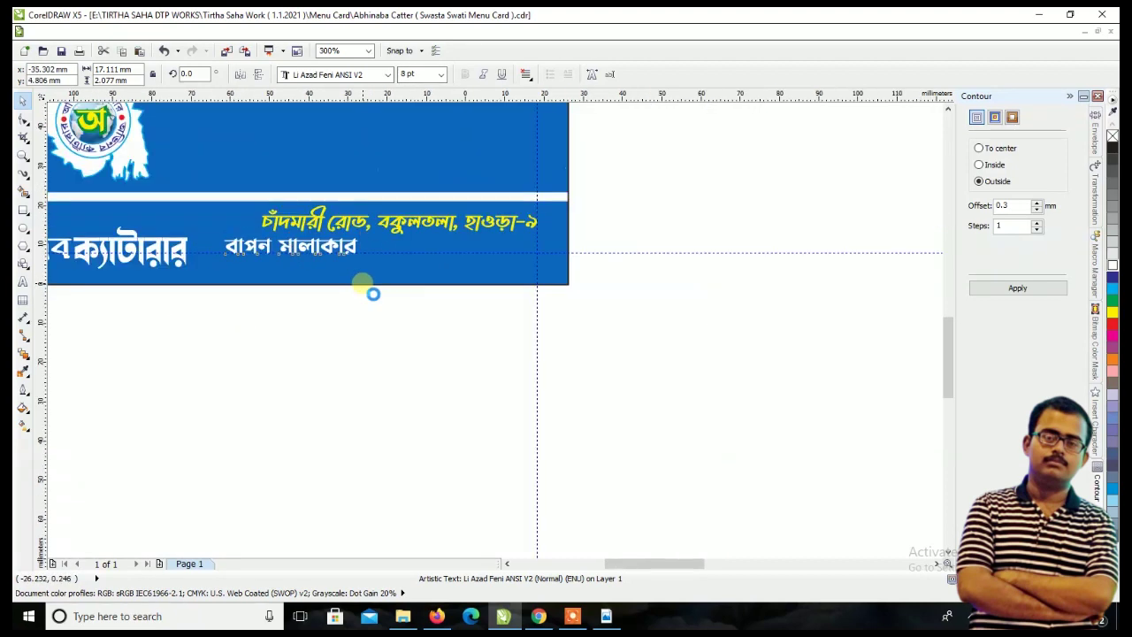
left_click(404, 366)
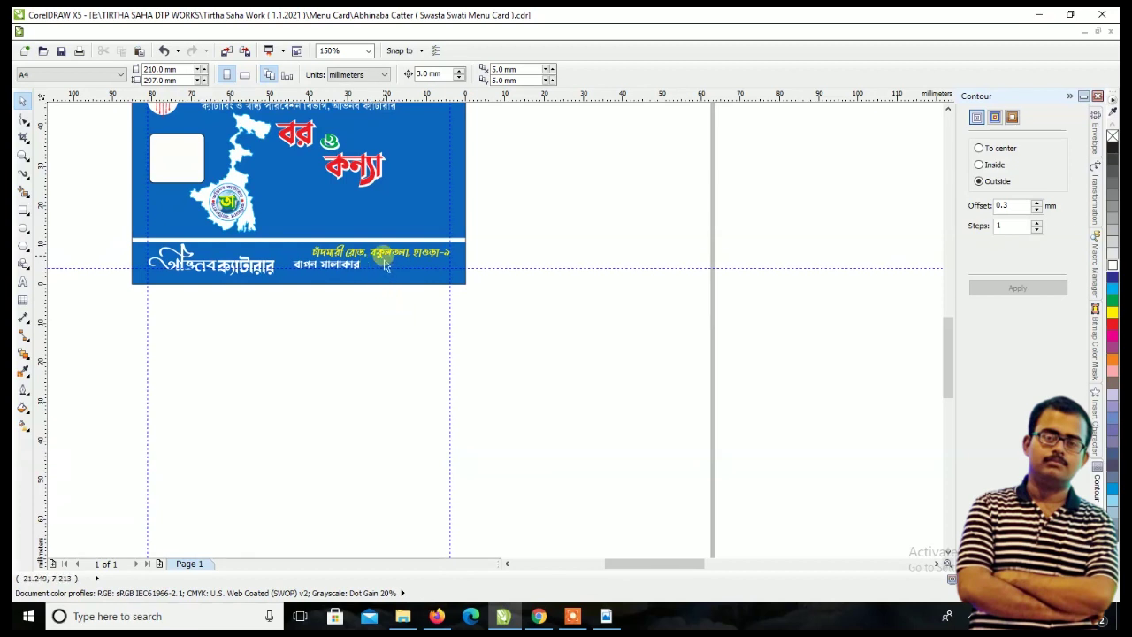
- Shrink the top-right white circle to about 6.2 mm and paste the bride-and-groom picture
scroll(465, 334, "down", 1)
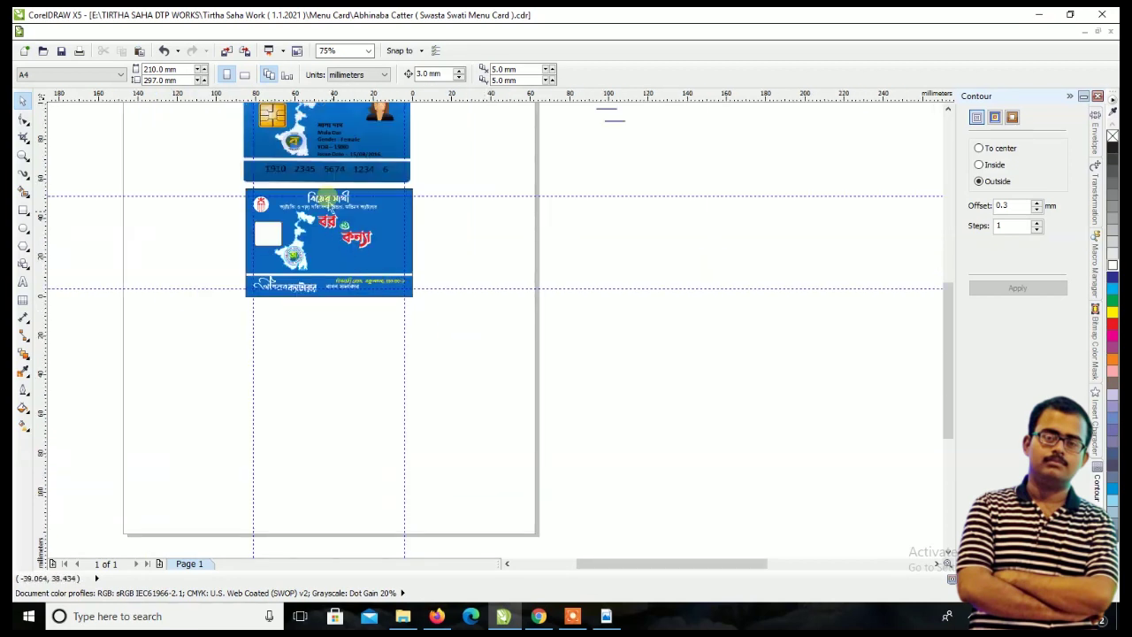
scroll(336, 221, "up", 1)
scroll(480, 260, "up", 2)
scroll(498, 273, "down", 1)
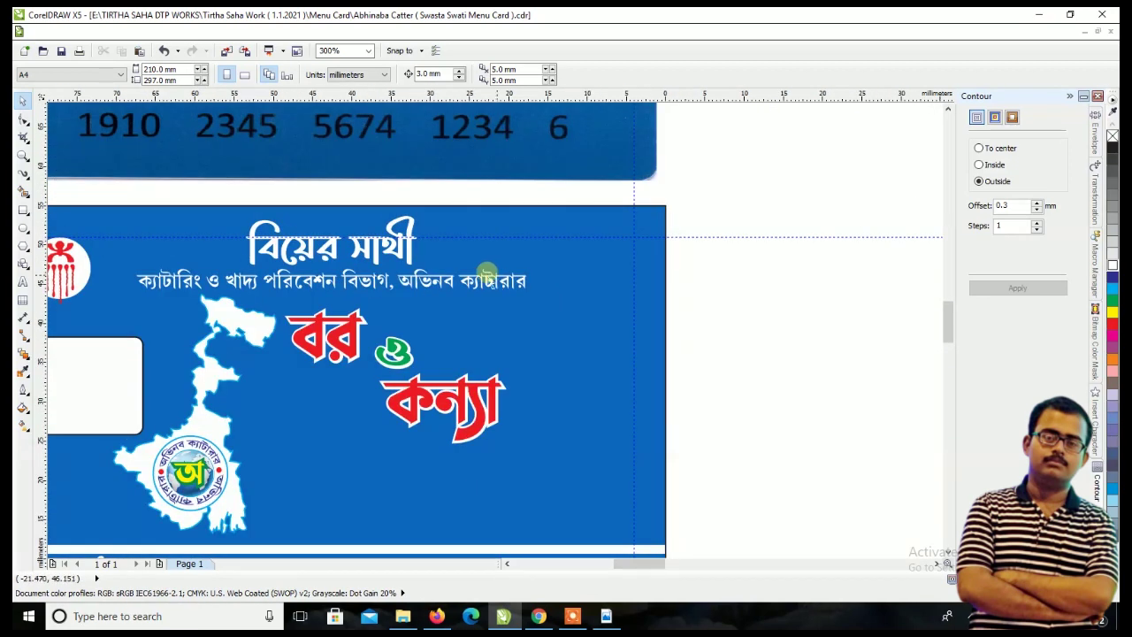
scroll(466, 263, "down", 1)
scroll(316, 257, "up", 1)
left_click(279, 272)
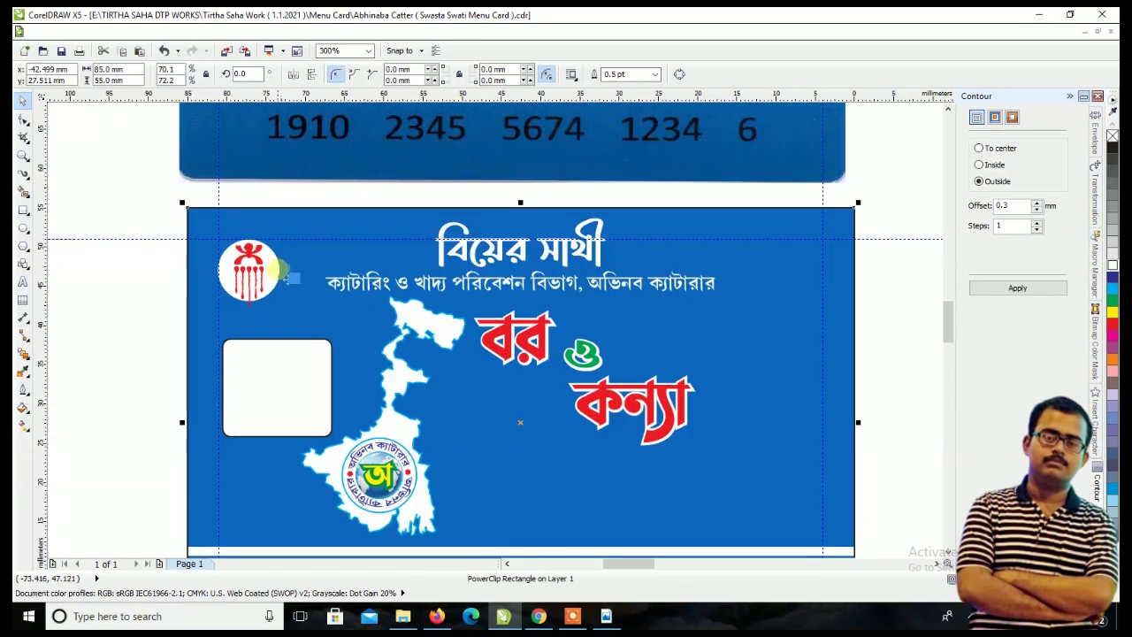
scroll(283, 274, "down", 1)
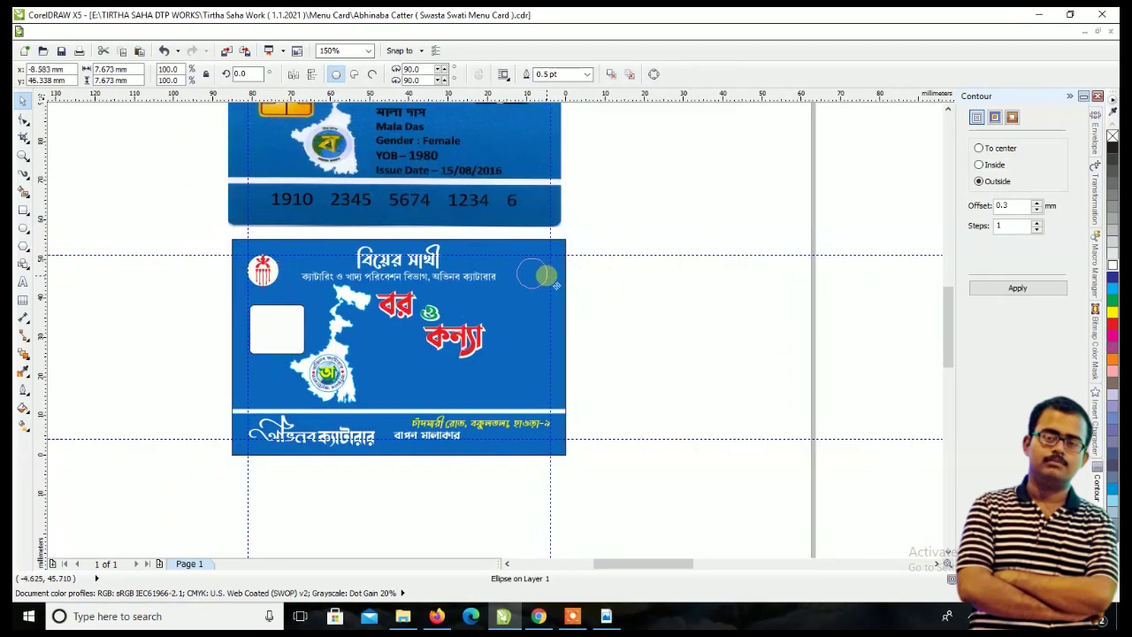
scroll(547, 275, "up", 2)
left_click_drag(561, 262, 530, 309)
left_click(670, 324)
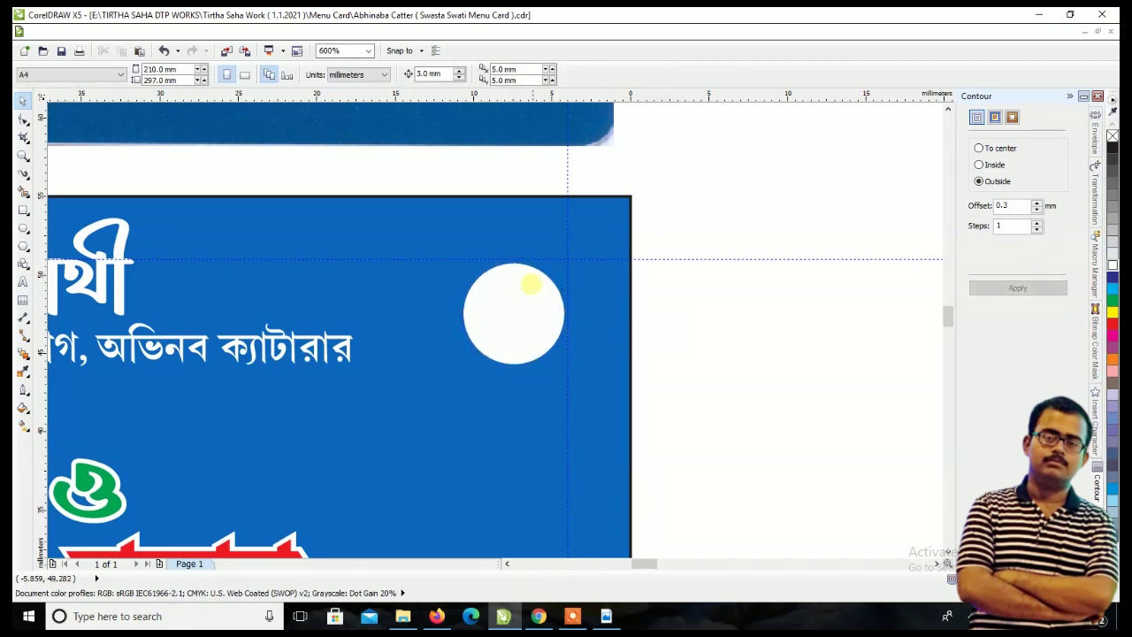
scroll(531, 285, "down", 2)
key("ctrl+v")
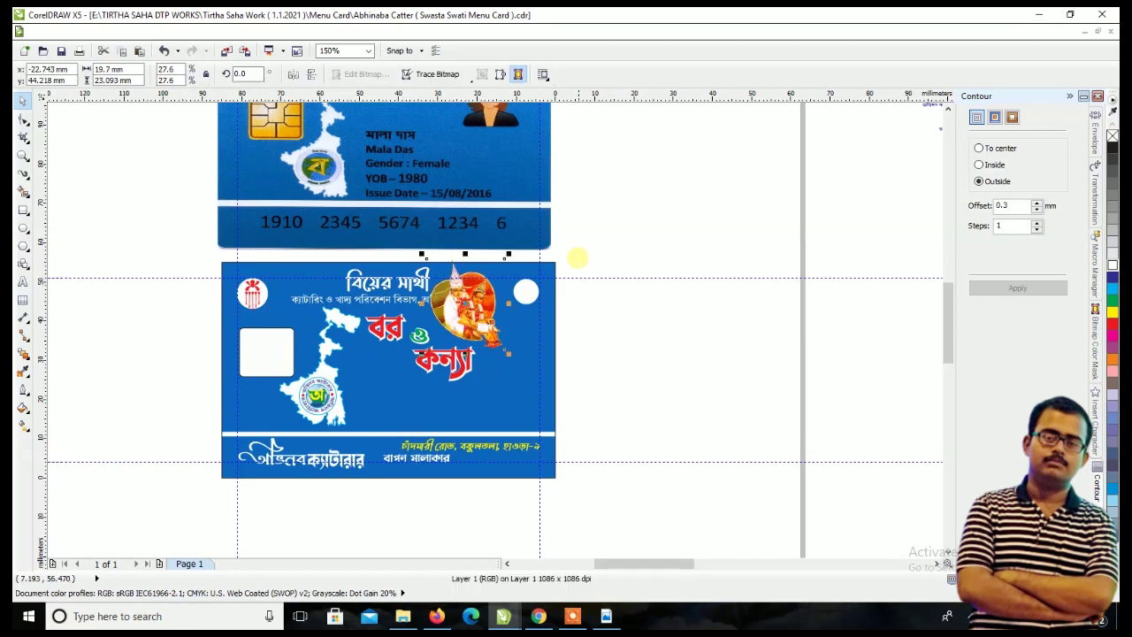
- Shrink the bride-and-groom picture, mirror it horizontally and place it on the white circle
scroll(575, 254, "up", 2)
left_click_drag(570, 207, 483, 308)
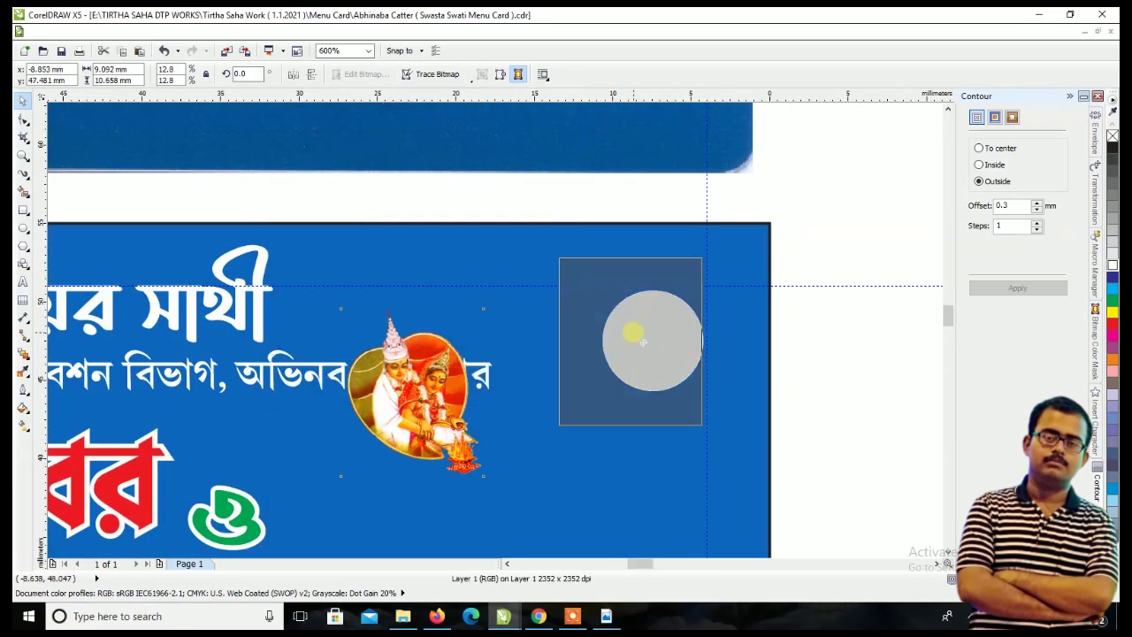
left_click_drag(573, 351, 645, 342)
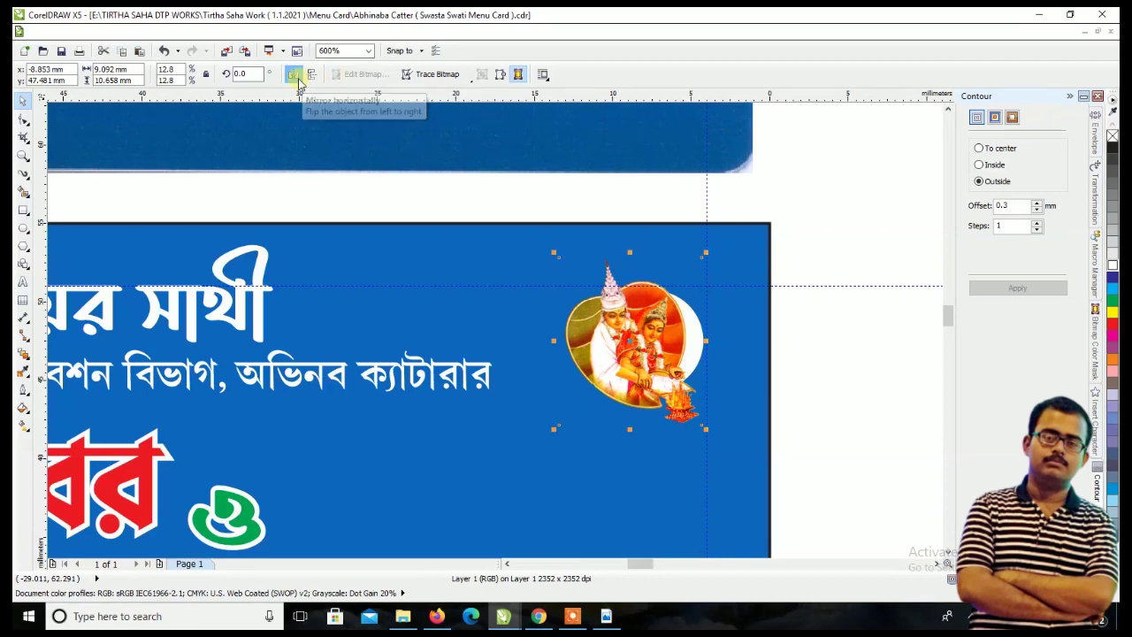
left_click(310, 78)
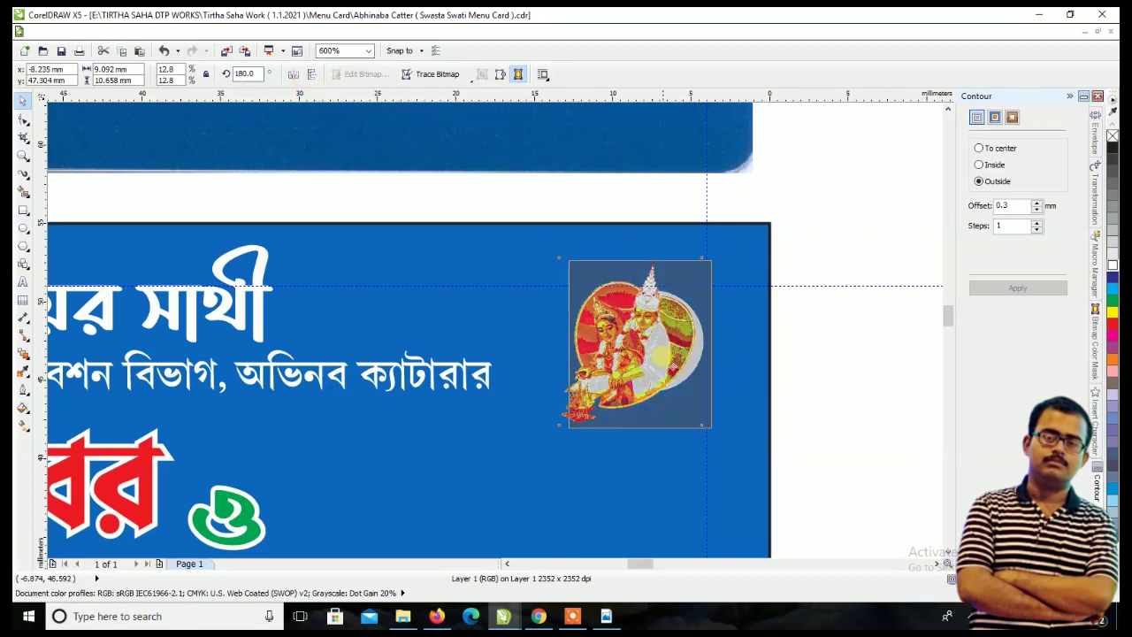
left_click_drag(655, 349, 663, 358)
left_click(830, 352)
left_click(677, 305)
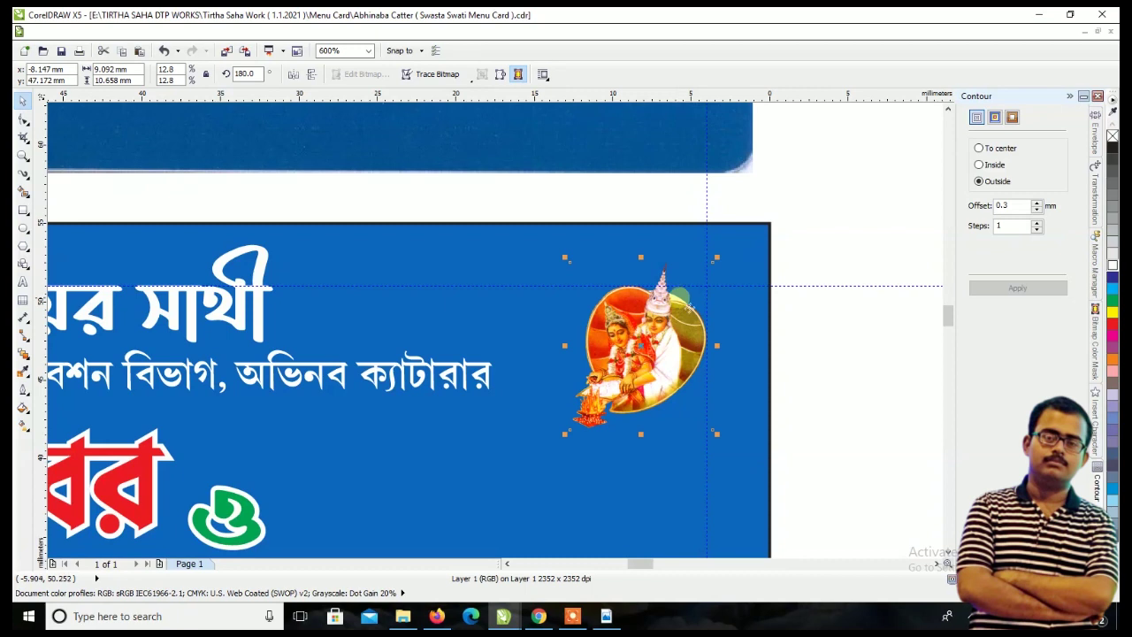
left_click(883, 223)
- Resize and reposition the white circle behind the picture as a round frame about 8.2 mm across
left_click_drag(546, 457, 546, 459)
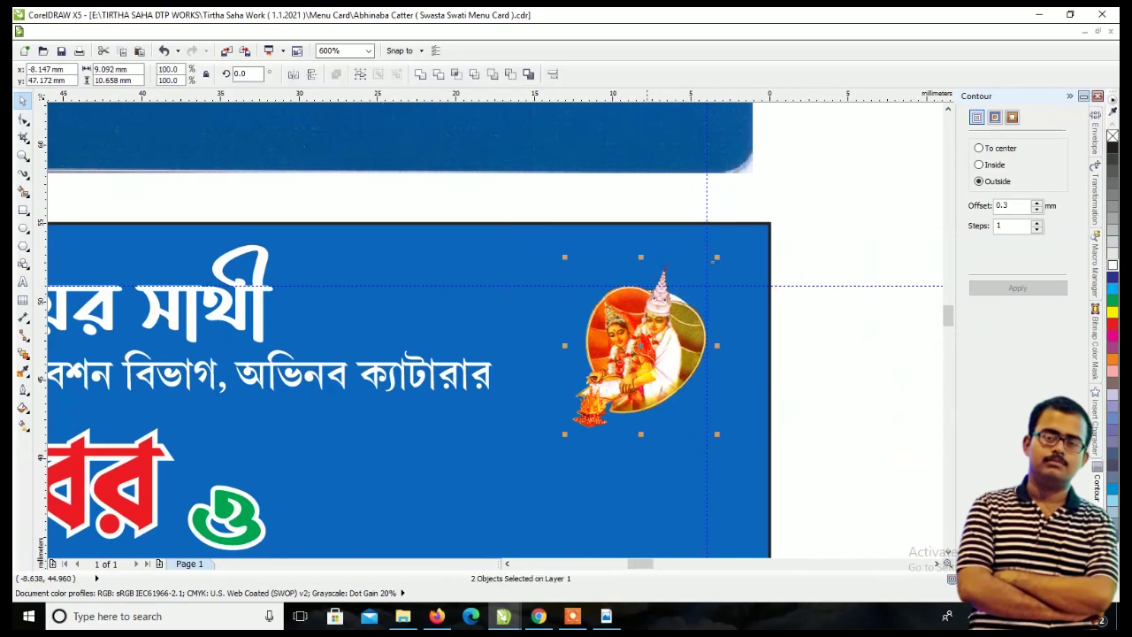
left_click(680, 337)
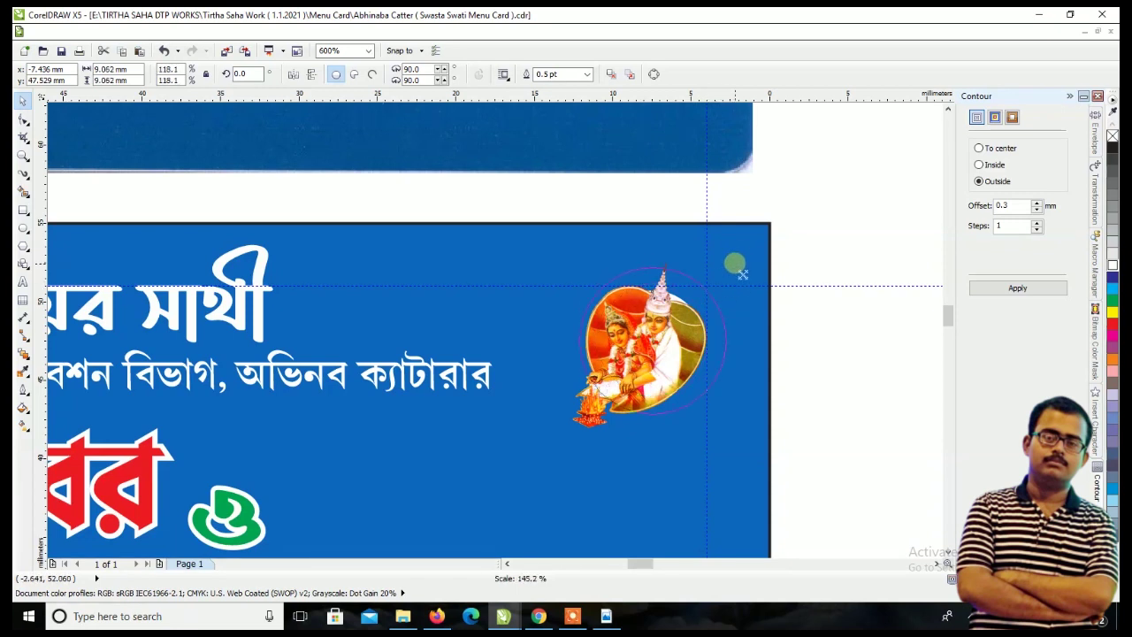
left_click_drag(718, 299, 743, 253)
left_click_drag(652, 259, 643, 262)
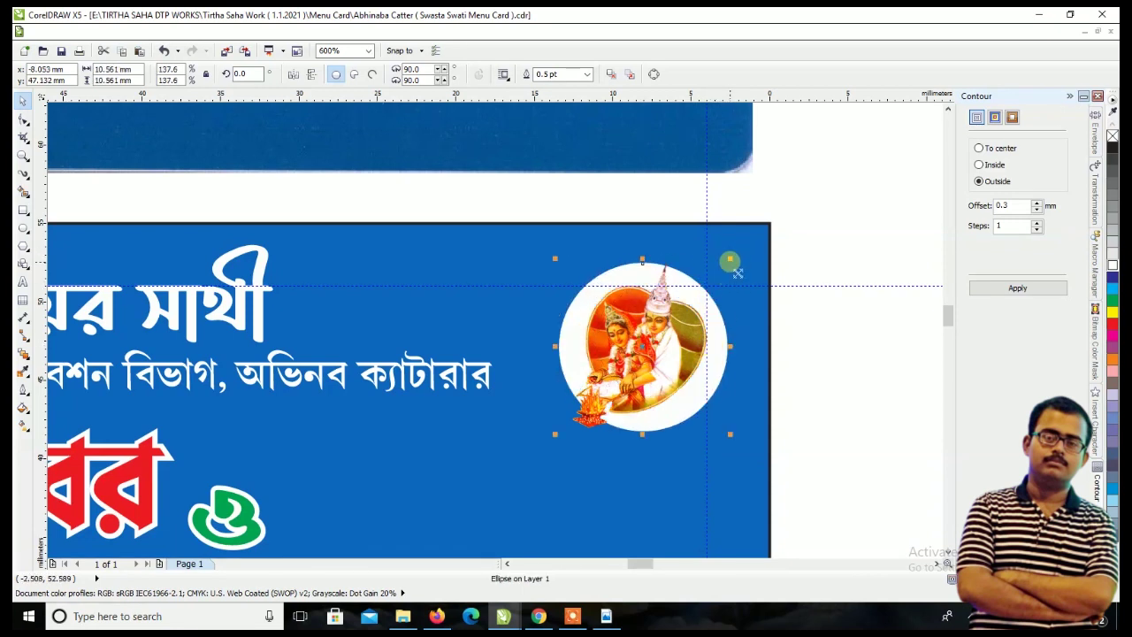
left_click_drag(730, 260, 718, 272)
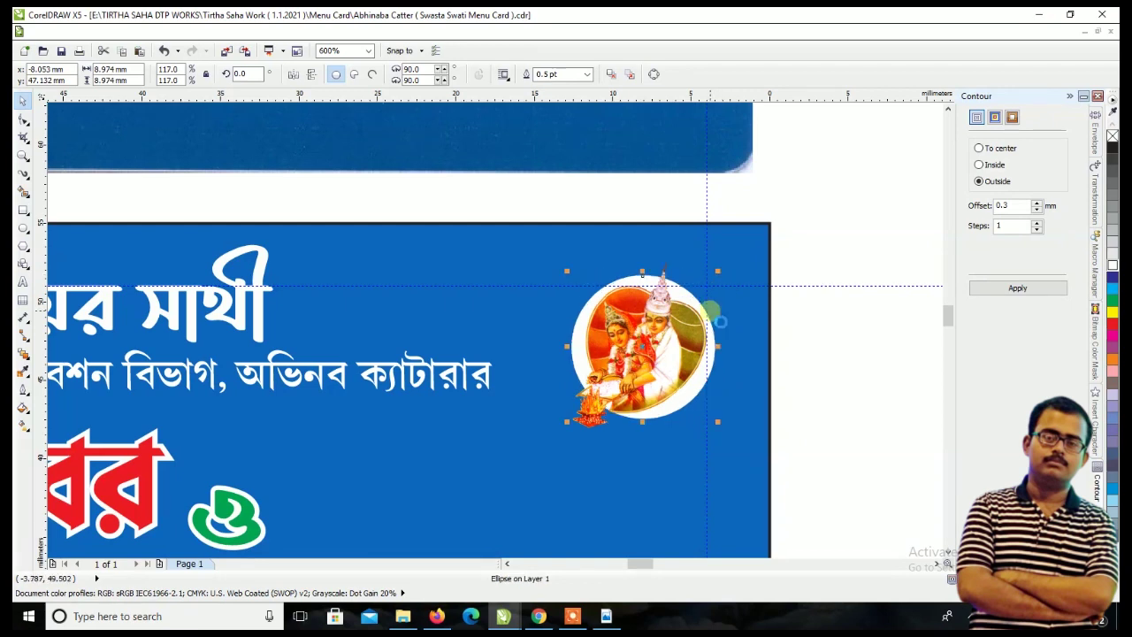
scroll(712, 322, "up", 1)
left_click_drag(721, 237, 709, 249)
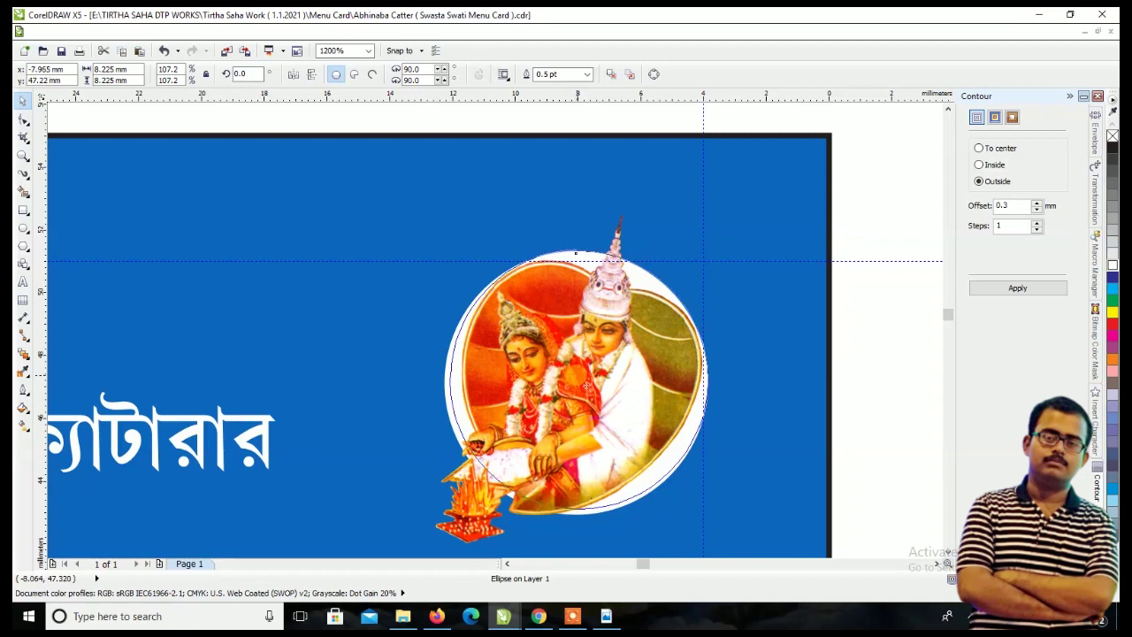
left_click_drag(572, 379, 577, 370)
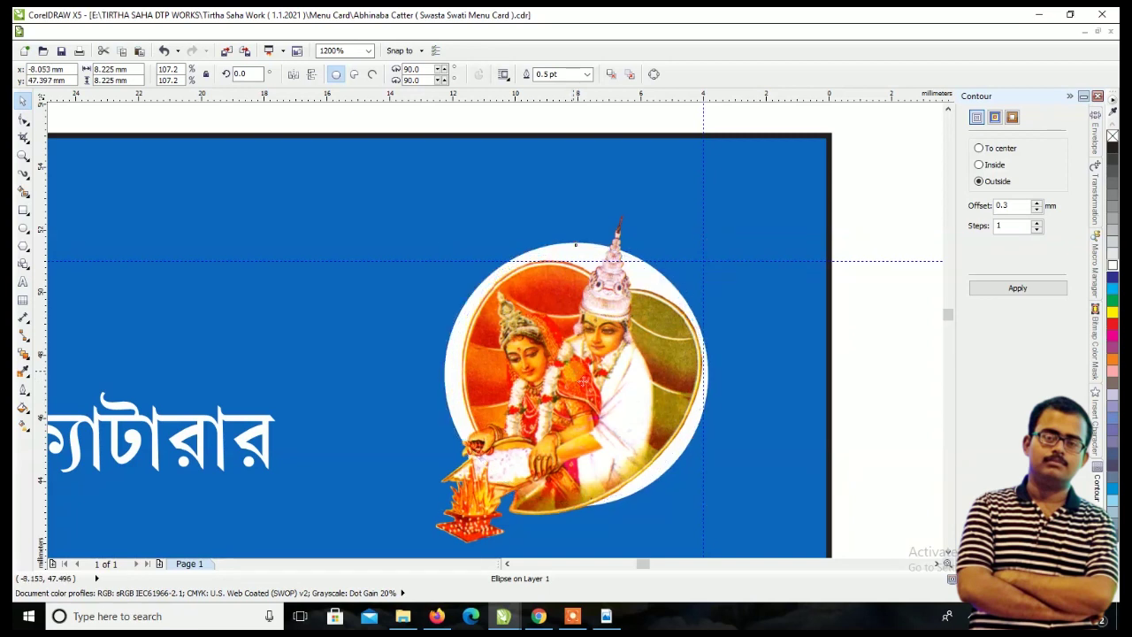
left_click_drag(586, 381, 579, 375)
scroll(580, 376, "up", 1)
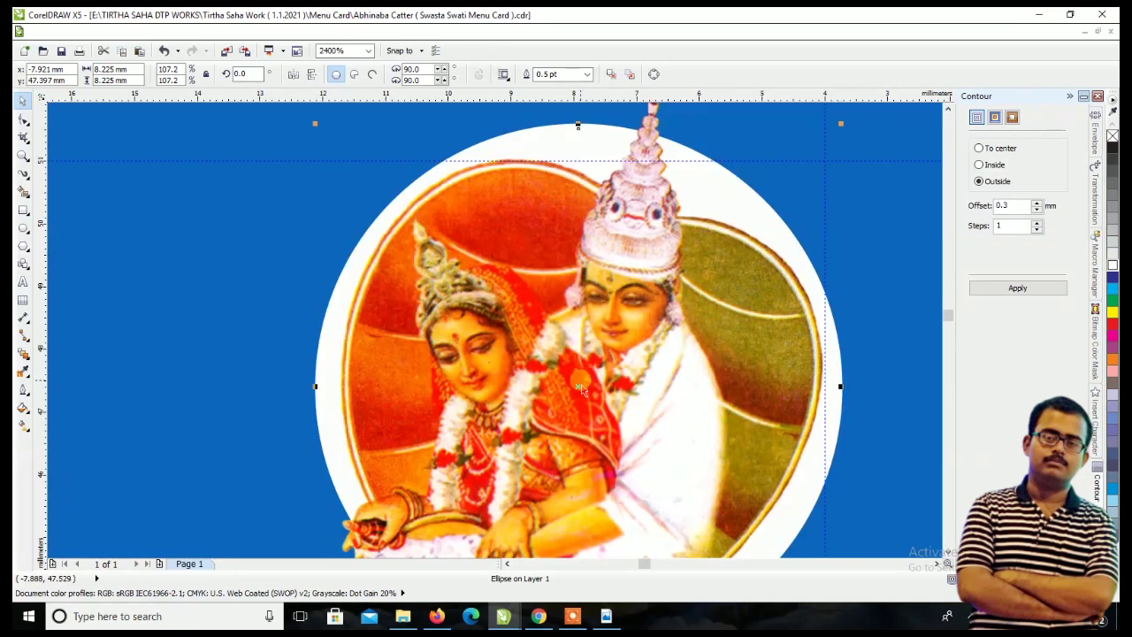
scroll(667, 385, "down", 3)
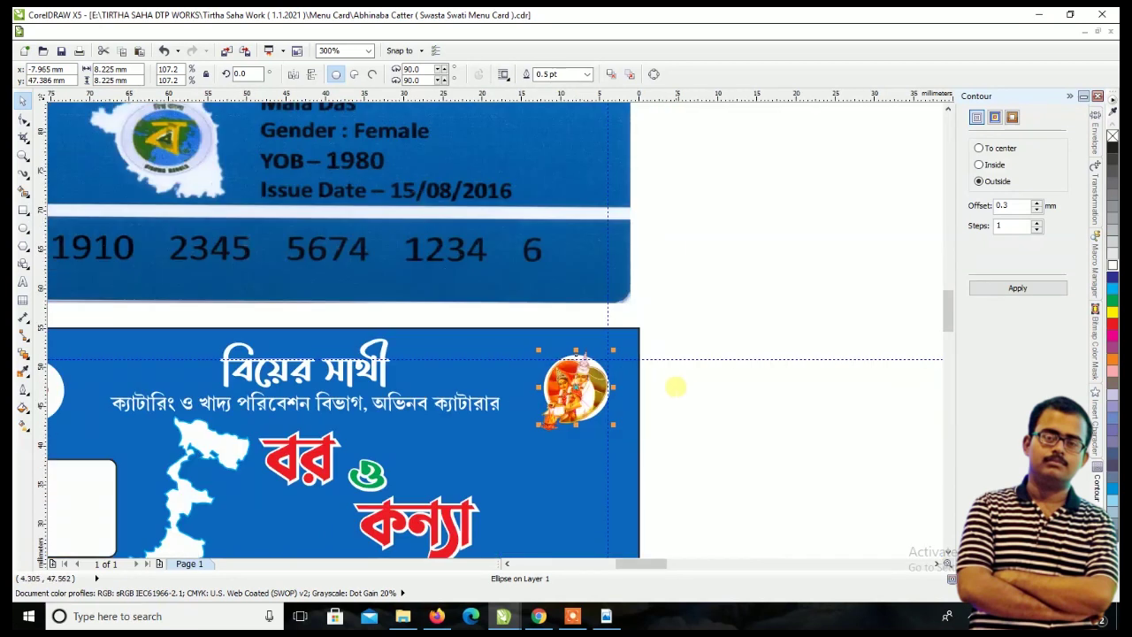
left_click(765, 265)
scroll(758, 220, "down", 1)
scroll(660, 334, "up", 1)
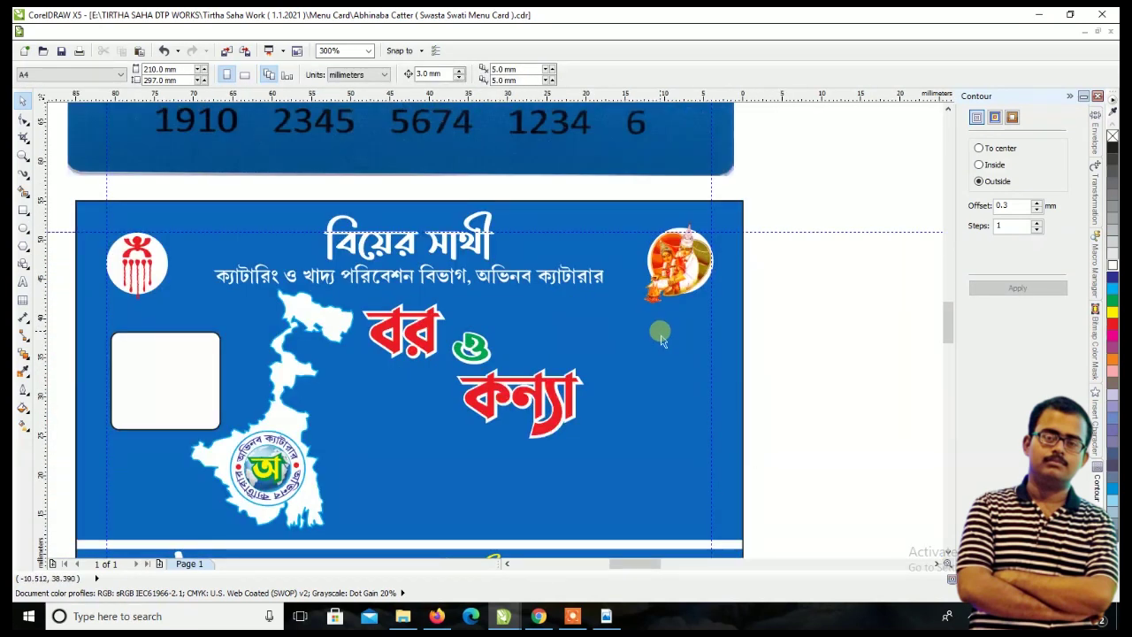
scroll(643, 257, "down", 1)
scroll(641, 334, "up", 1)
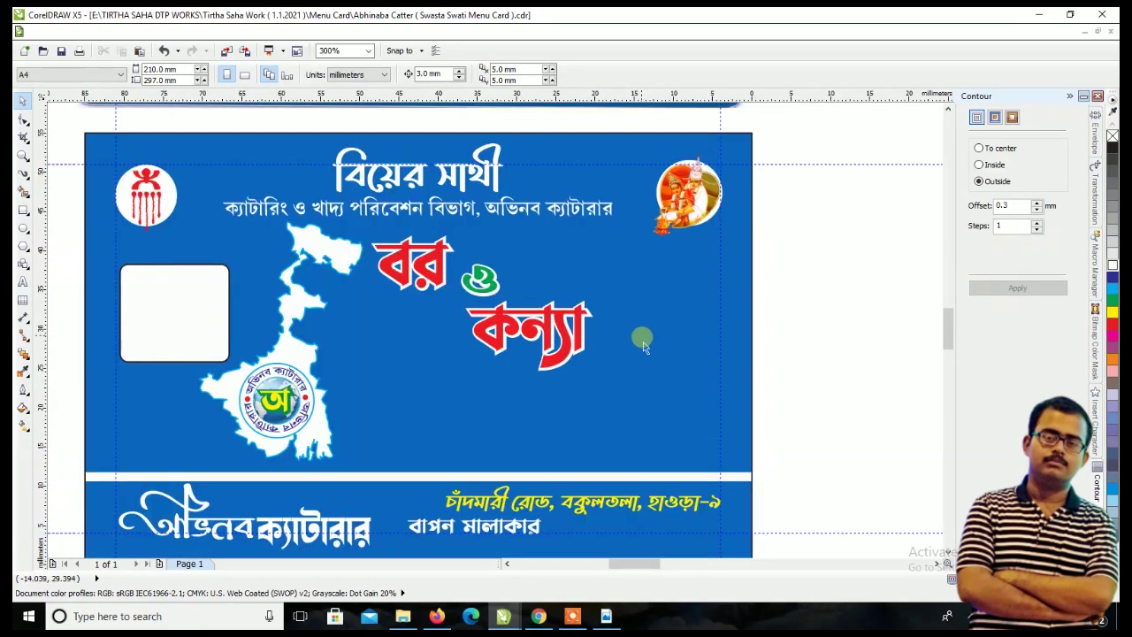
scroll(643, 346, "down", 1)
scroll(659, 380, "down", 1)
scroll(508, 405, "down", 1)
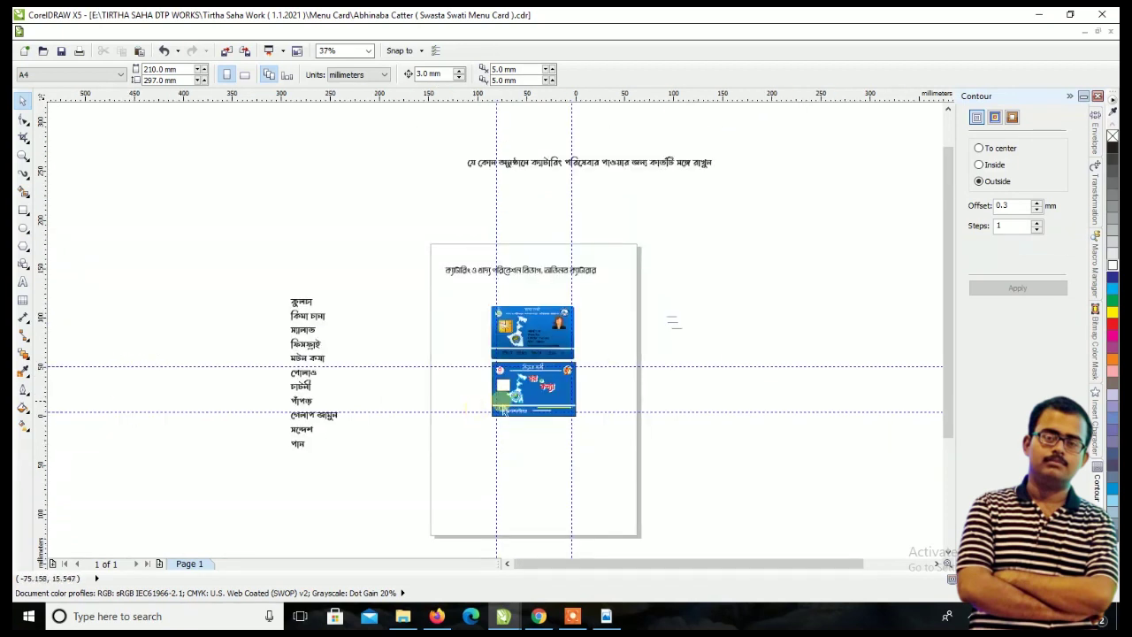
scroll(571, 398, "up", 2)
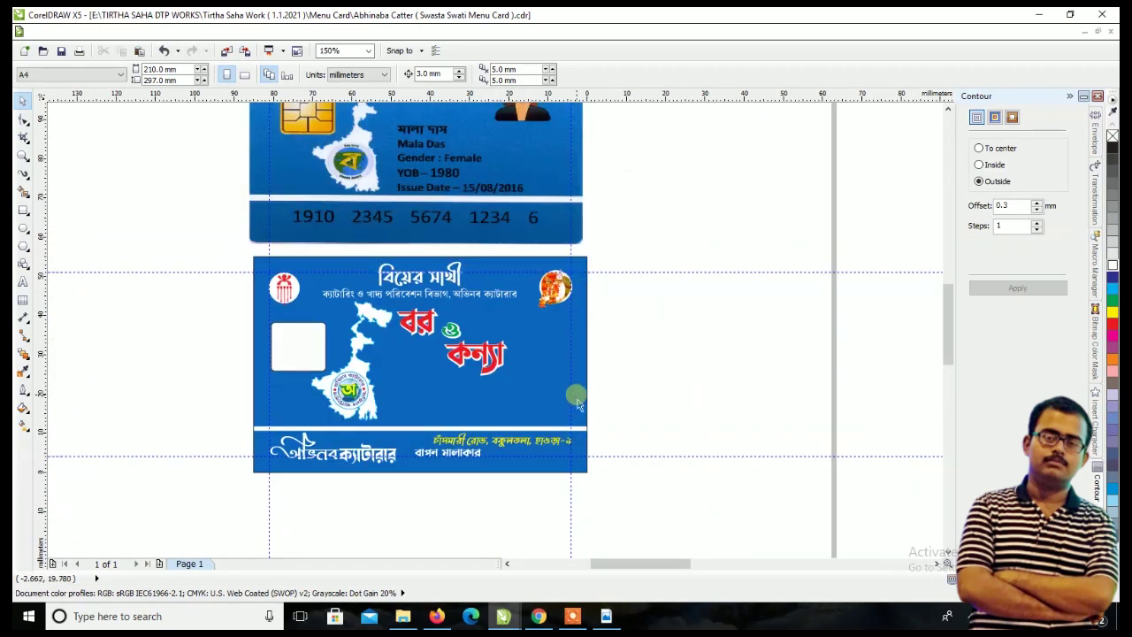
scroll(577, 402, "down", 1)
scroll(790, 222, "up", 1)
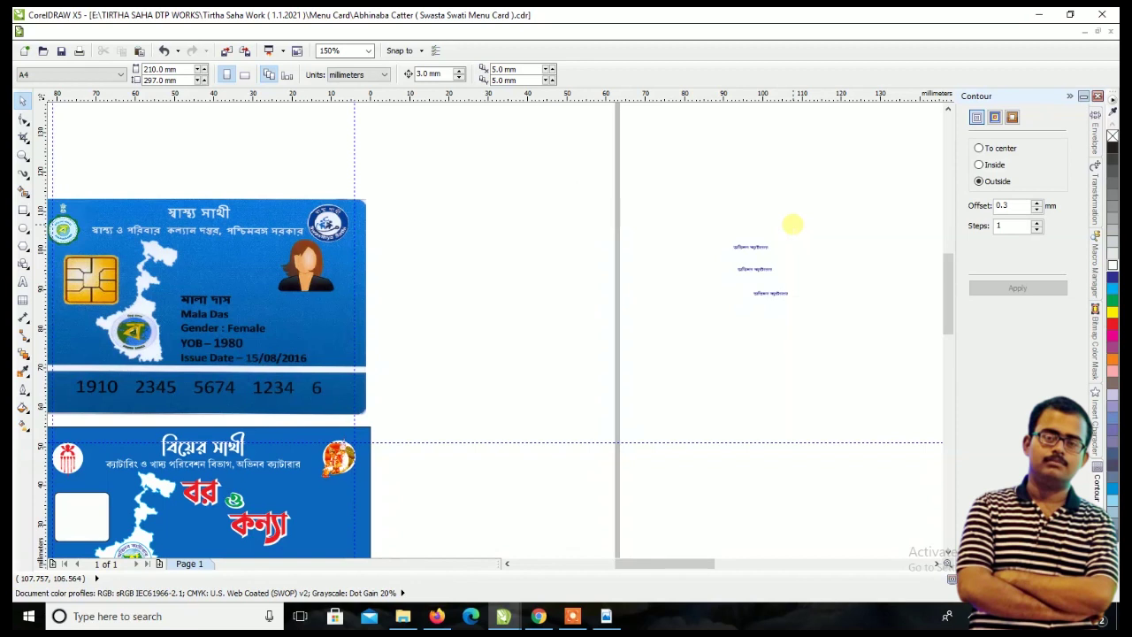
scroll(788, 227, "down", 2)
scroll(784, 212, "up", 1)
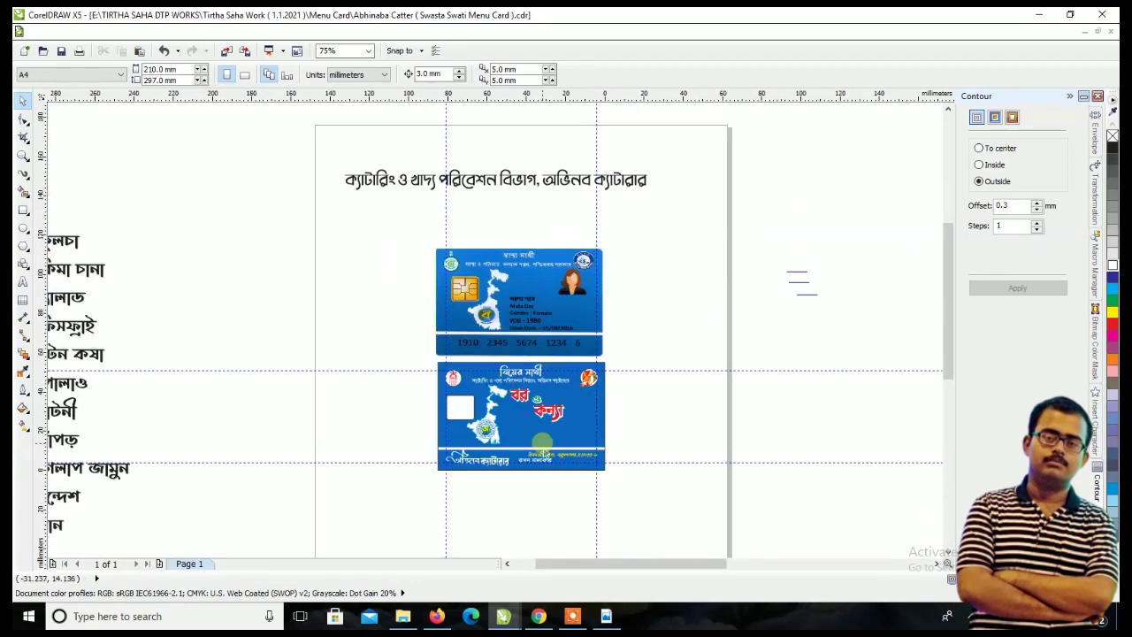
scroll(548, 449, "up", 1)
scroll(579, 412, "up", 1)
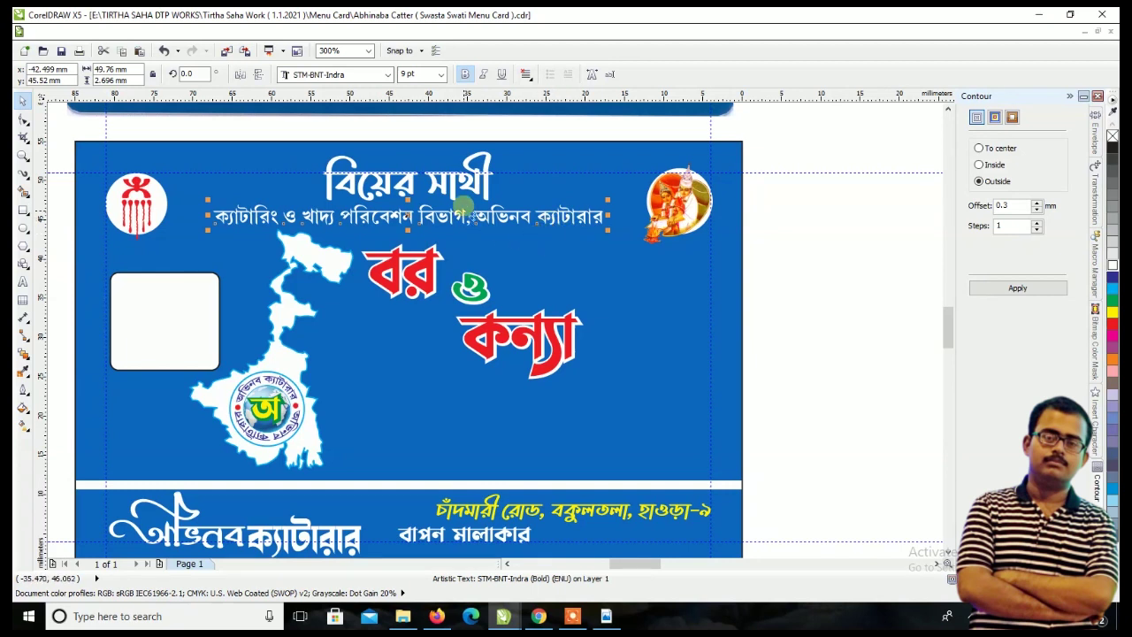
- Place a copy of the yellow address text higher on the card, below the title
left_click(549, 513)
left_click_drag(563, 521, 456, 426)
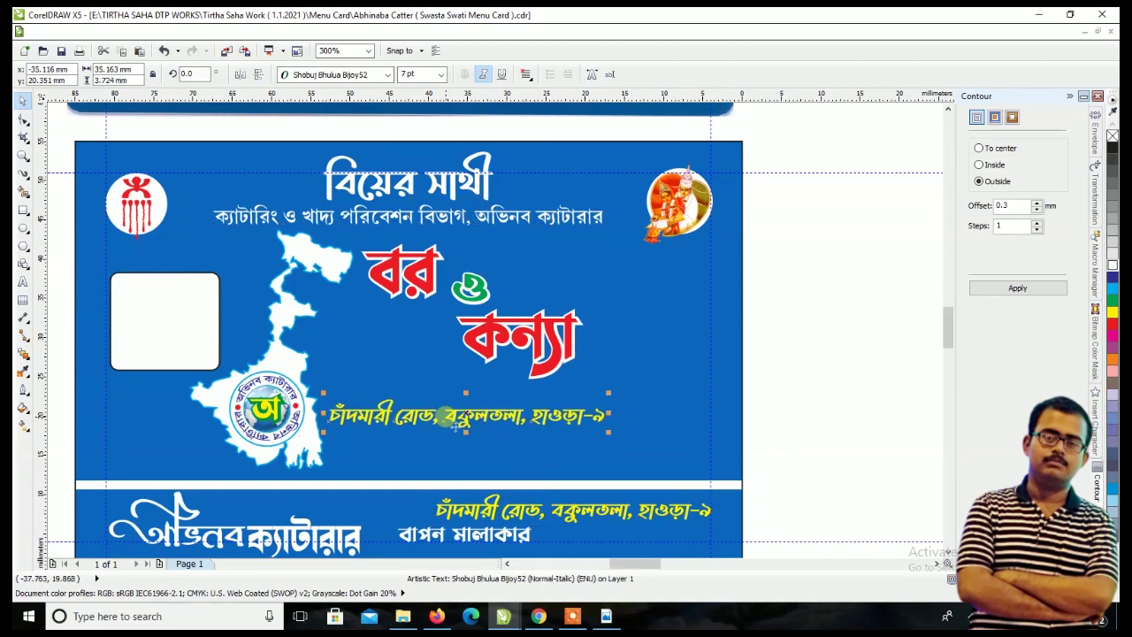
scroll(486, 376, "up", 1)
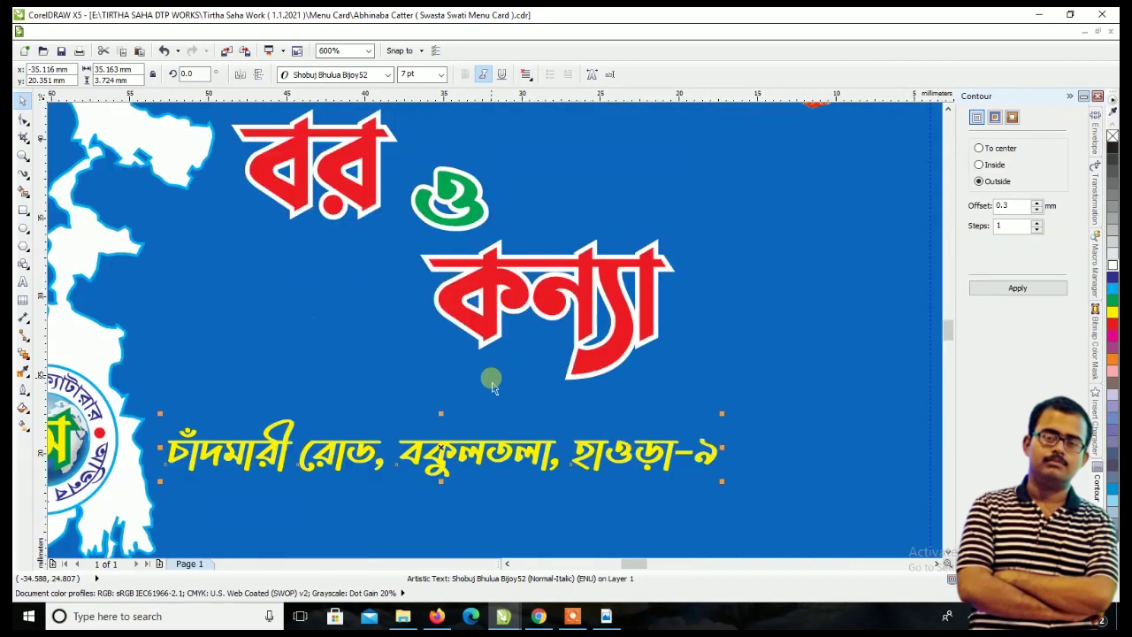
- Retype the copy as the Bengali tagline 'বিবাহিত জীবন সুন্দর ও মধুময় হোক'
left_click(26, 281)
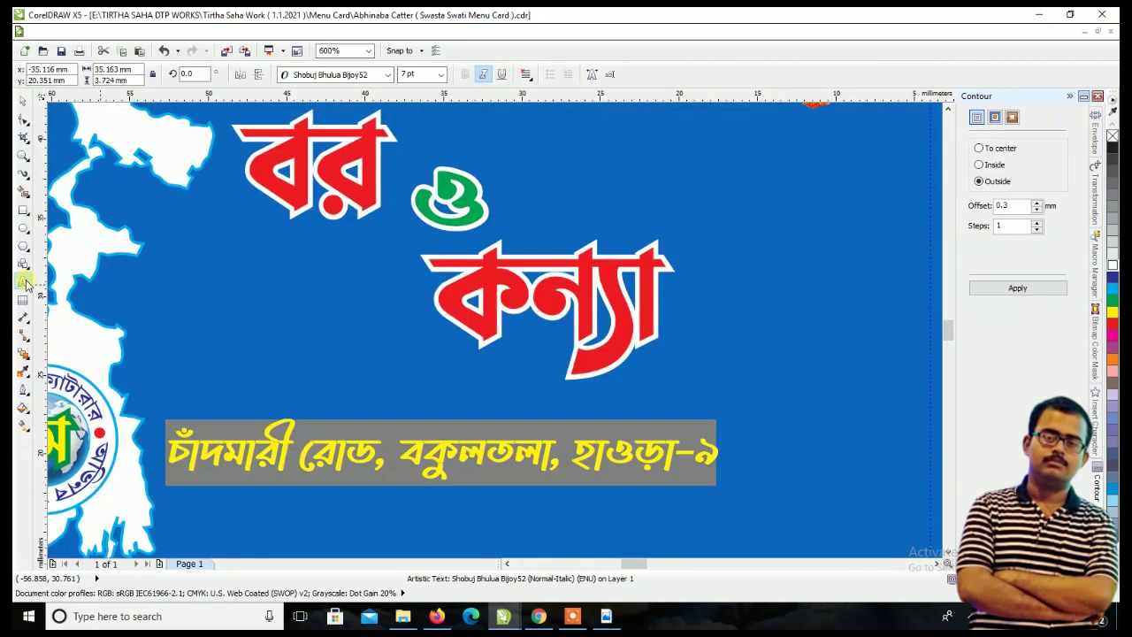
type("f")
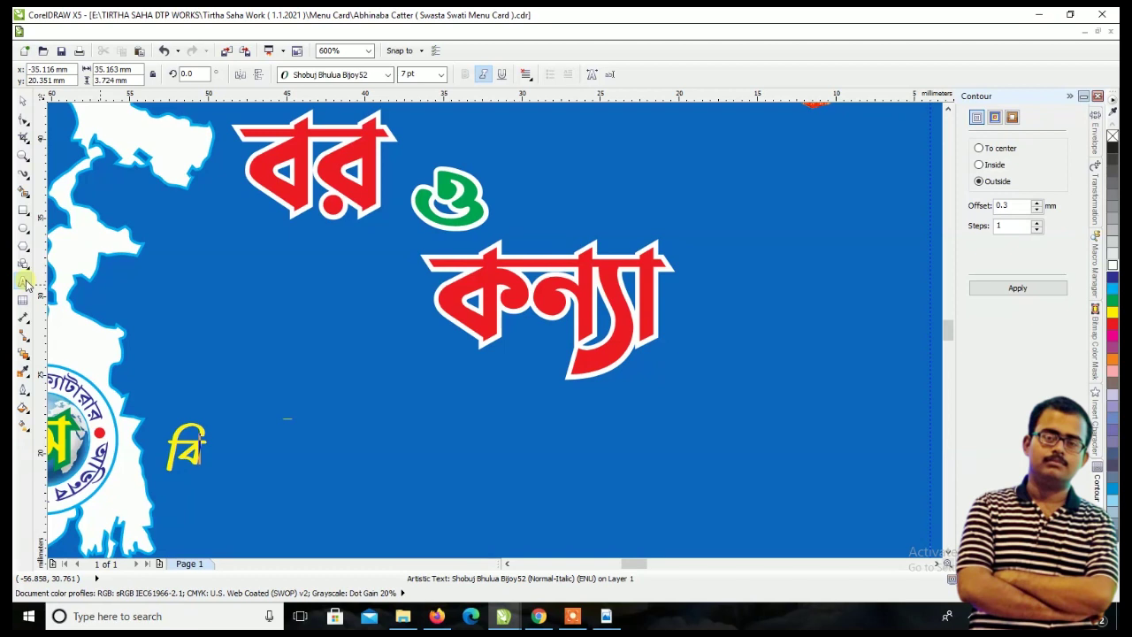
type("fin")
key("BackSpace")
key("BackSpace")
key("BackSpace")
type("dik uD")
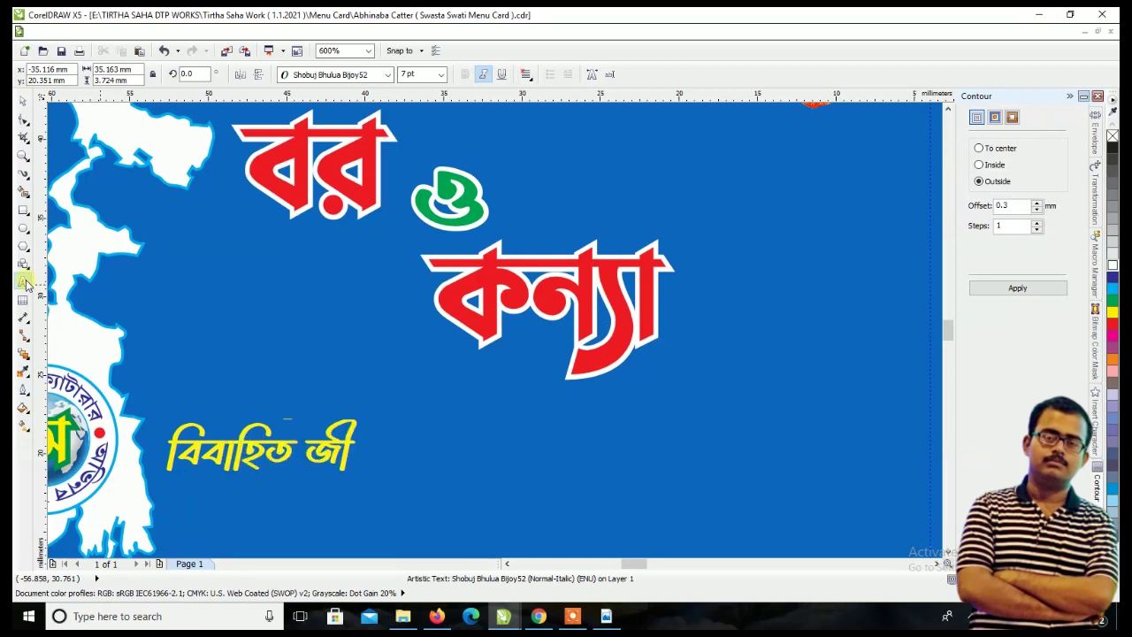
type("jv nsglj")
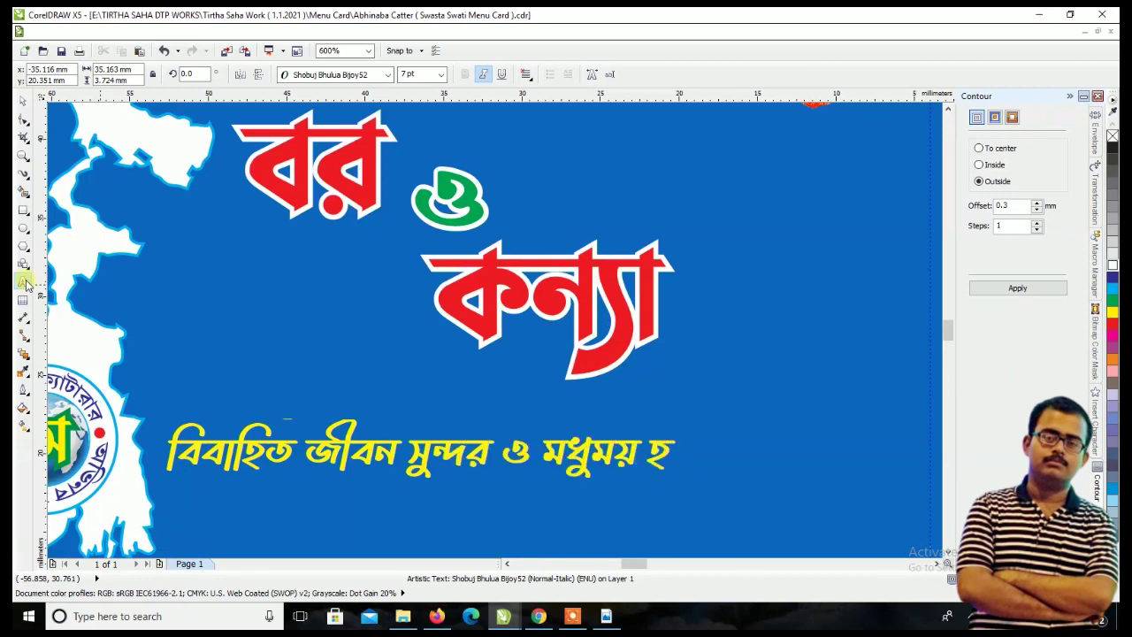
type("cW")
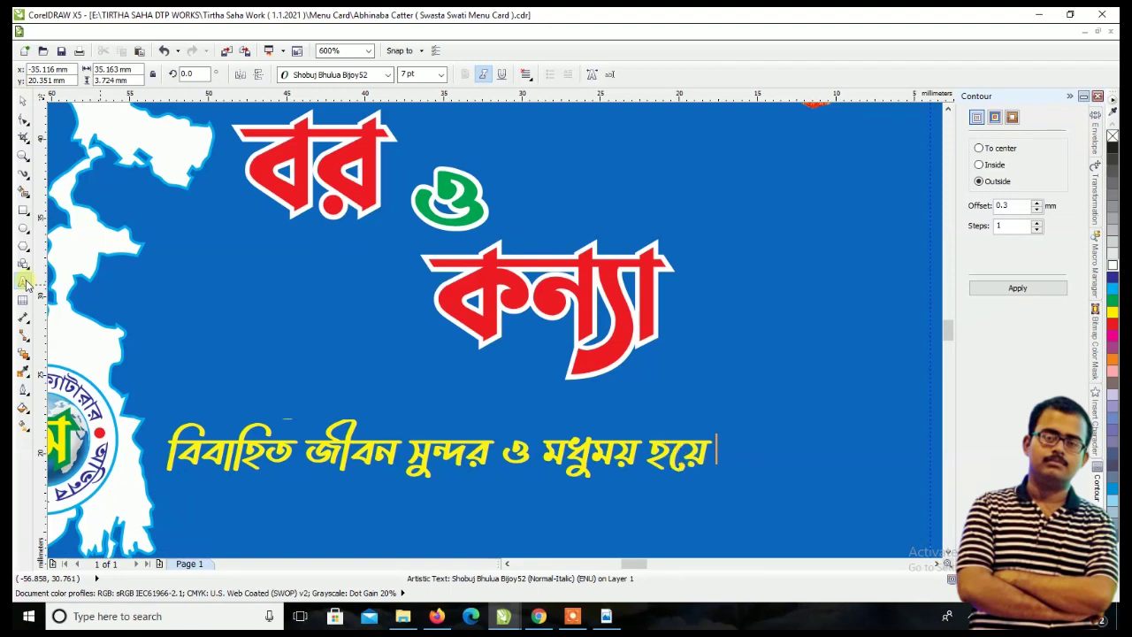
type(" gsT")
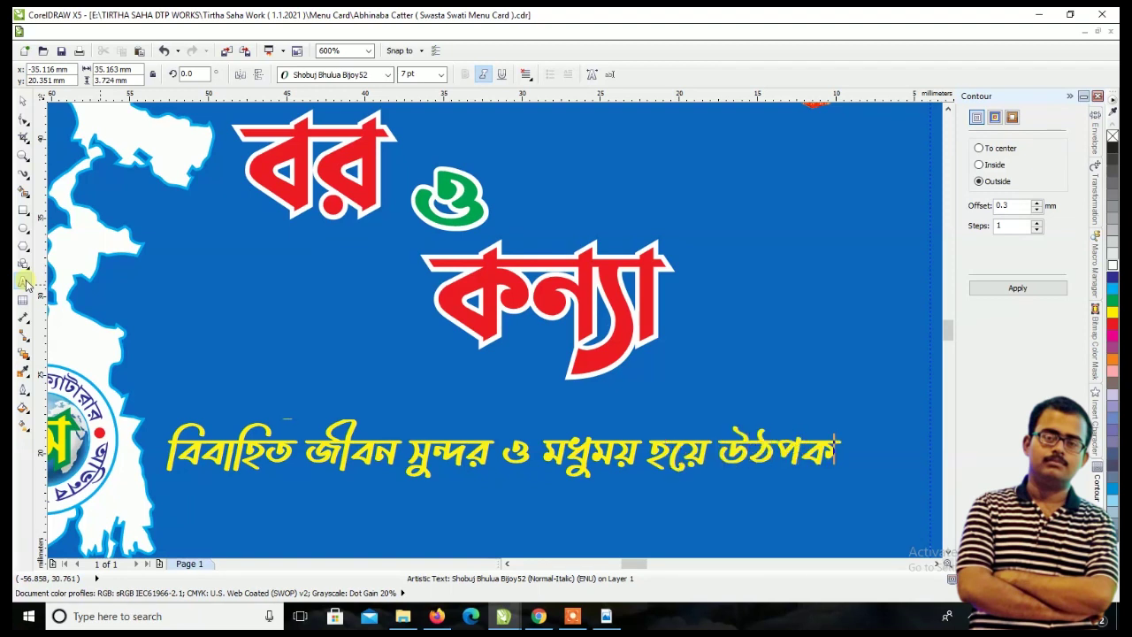
key("BackSpace")
key("BackSpace")
key("BackSpace")
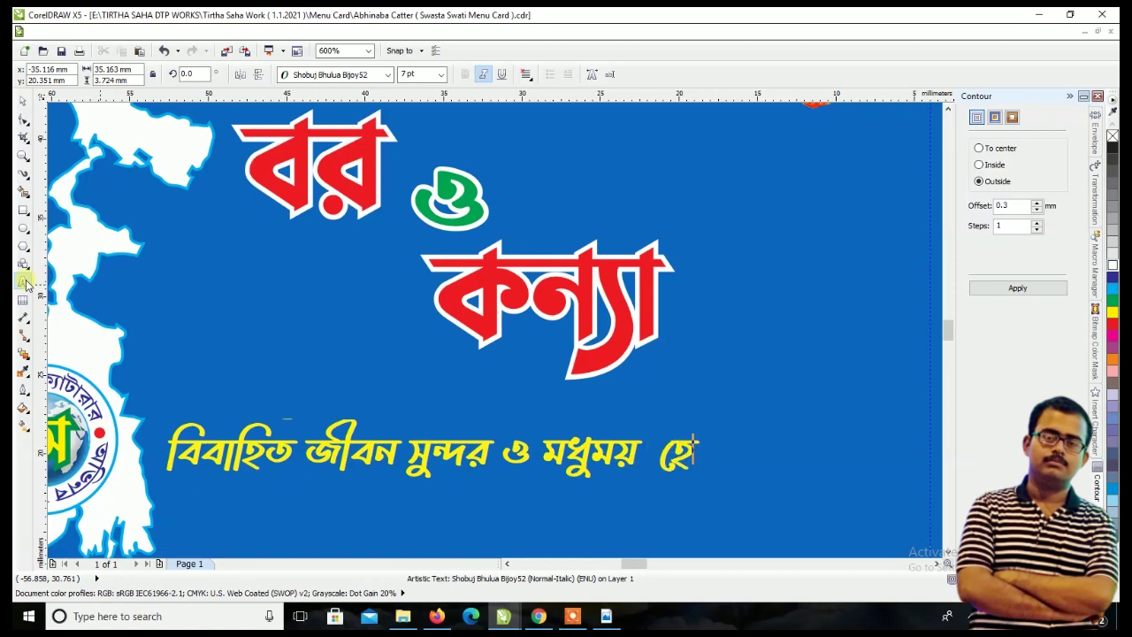
type("fj")
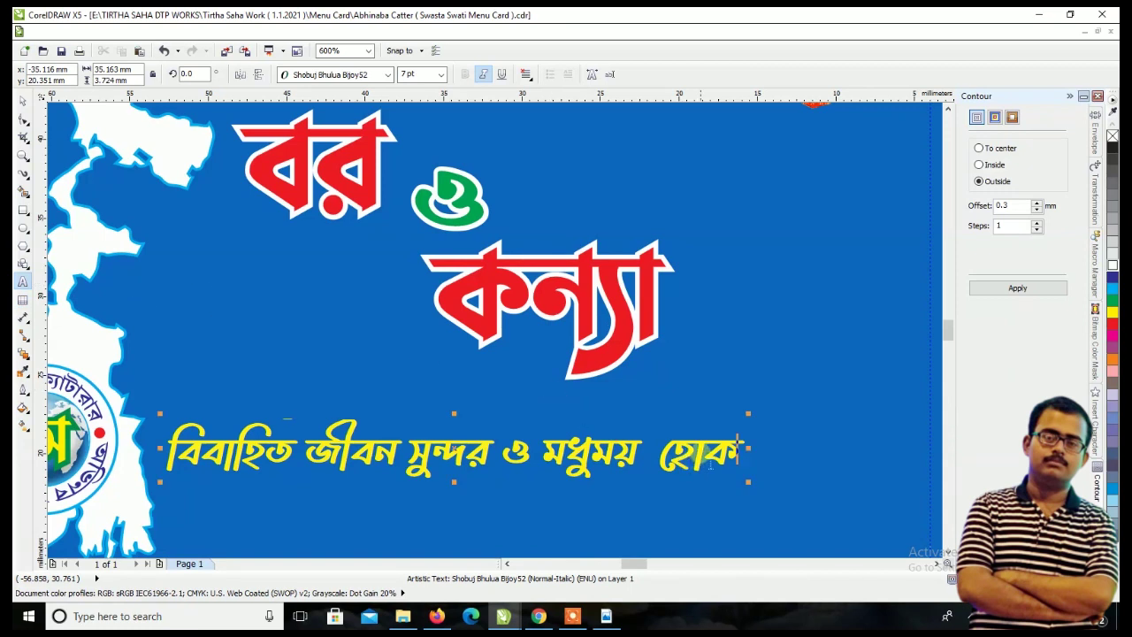
- Remove the extra gap before the tagline's last word and preview fonts without changing it
left_click(659, 442)
key("BackSpace")
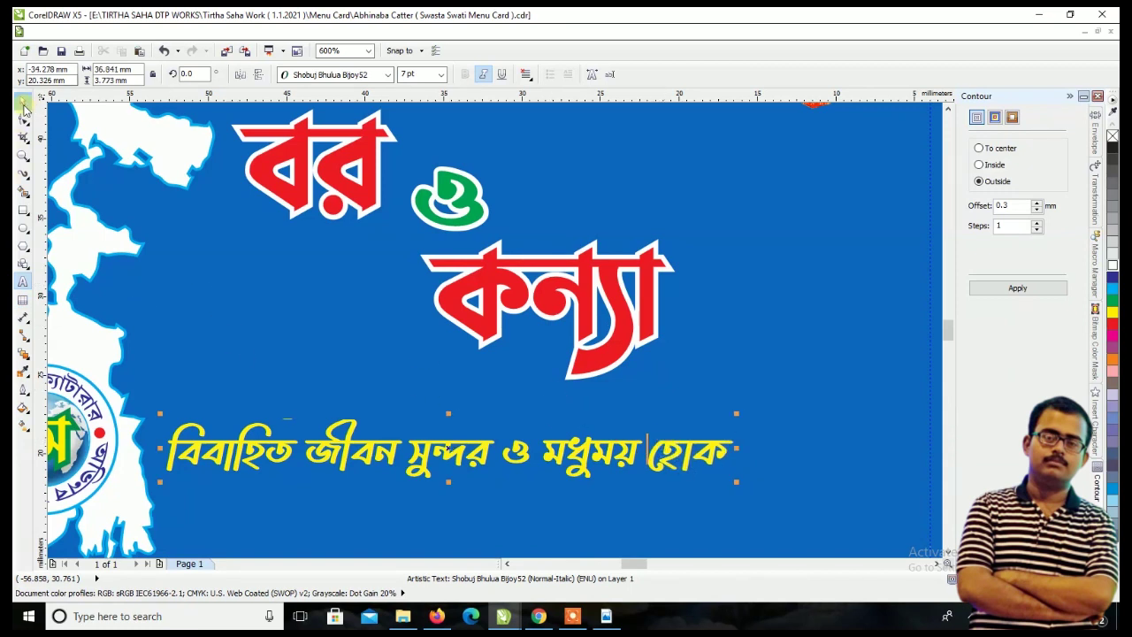
left_click(389, 75)
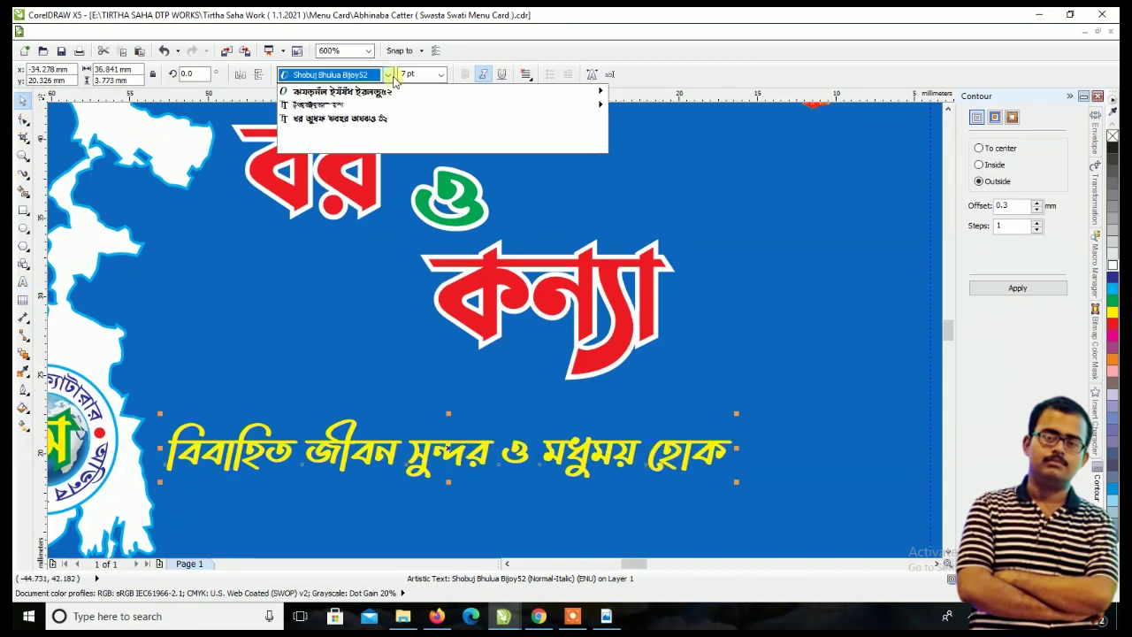
key("Down")
key("Down")
key("Down")
key("Down")
key("Down")
key("Down")
key("Down")
key("Down")
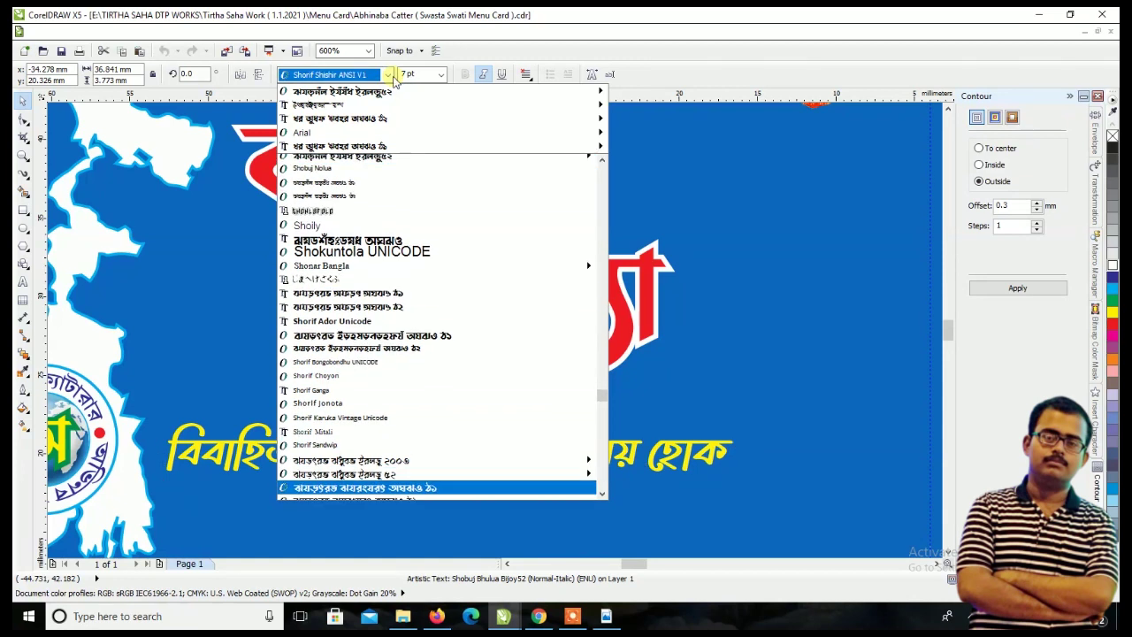
key("Down")
key("Down")
key("Down")
key("Up")
key("Up")
key("Up")
key("Up")
key("Up")
key("Up")
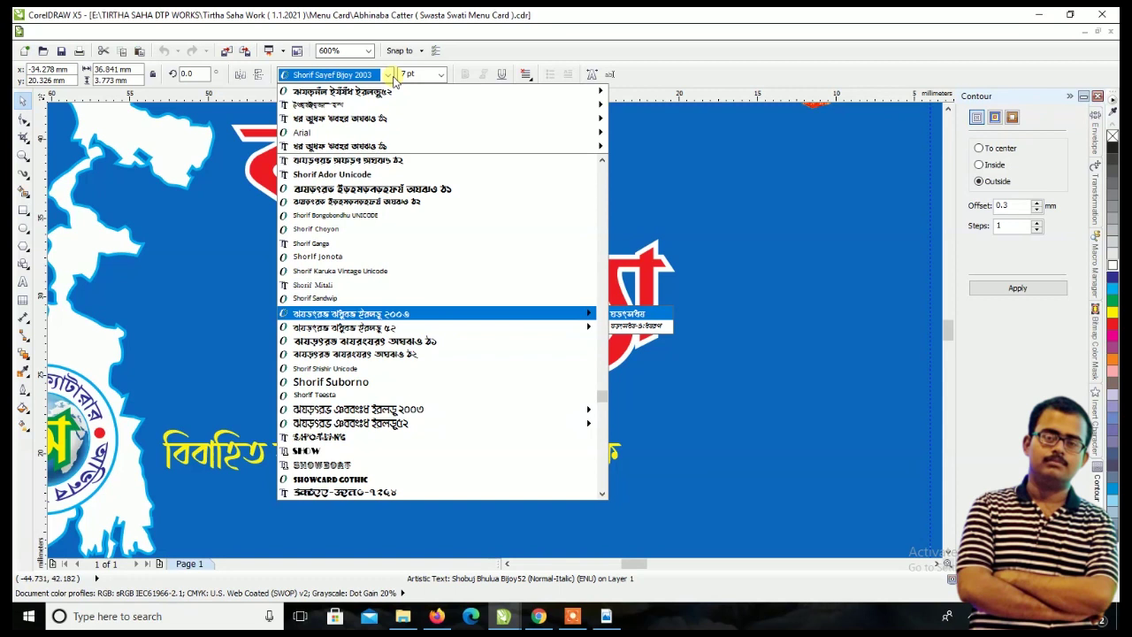
key("Escape")
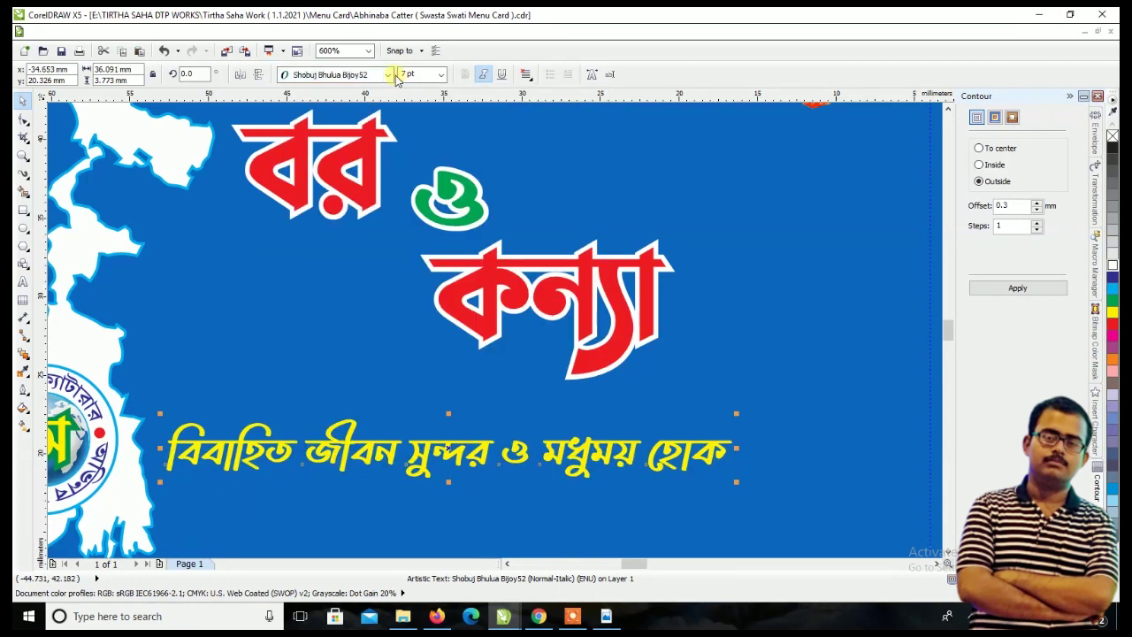
key("i")
left_click(23, 100)
left_click(968, 617)
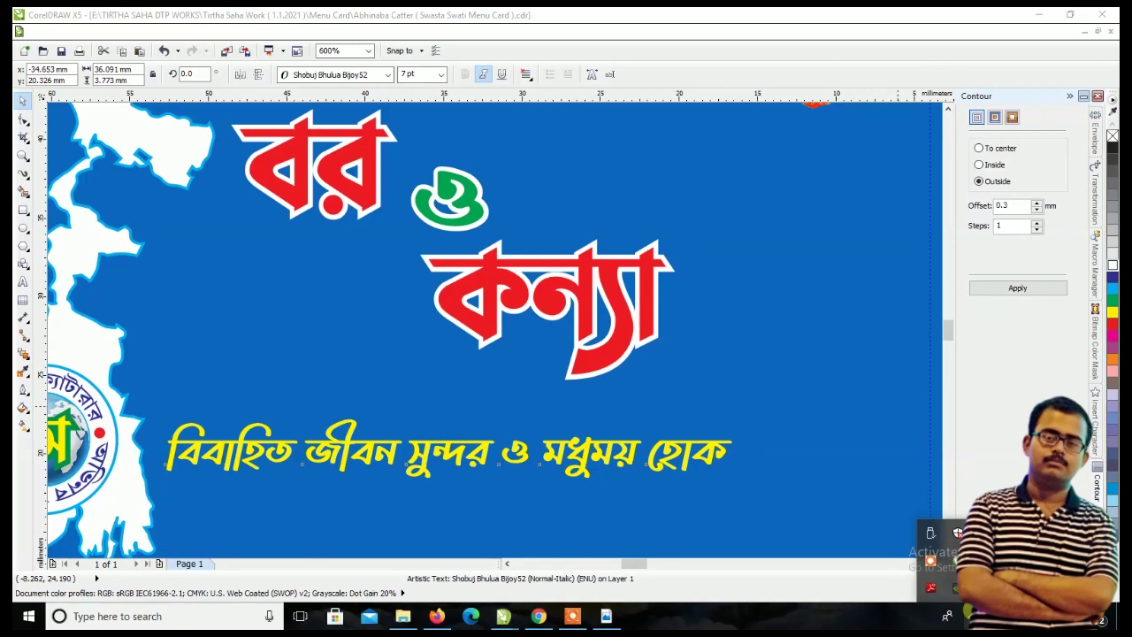
left_click(930, 561)
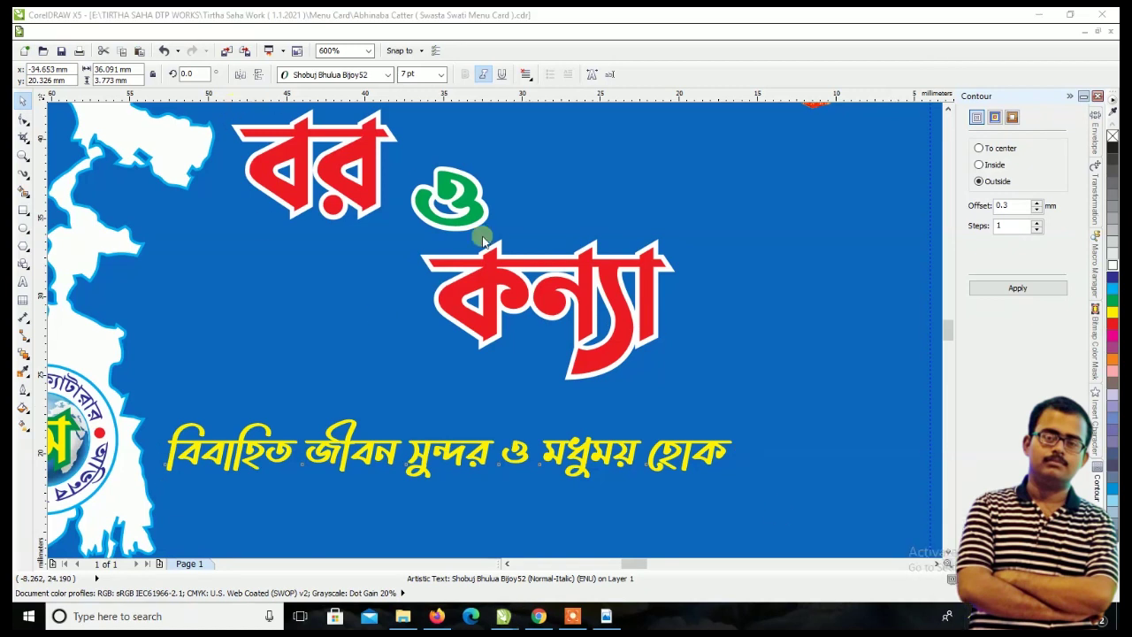
left_click(536, 452)
- Set the tagline's font to Li Subha Swarna ANSI V2
left_click(388, 75)
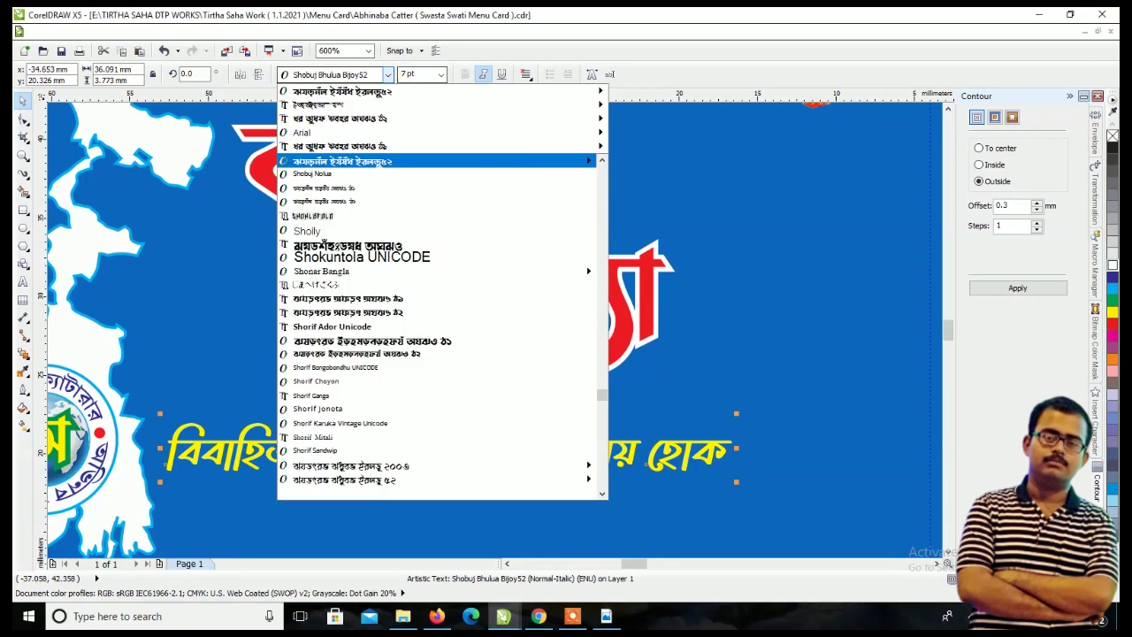
type("Li Agnibeena ANSI V1")
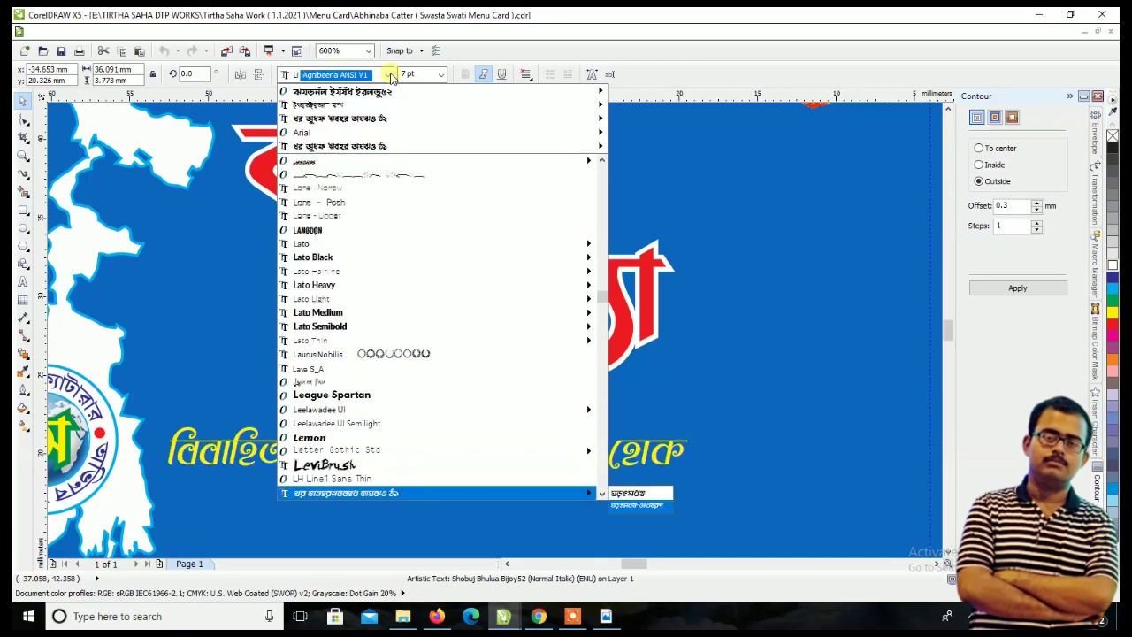
key("Down")
key("Down")
key("Down")
key("Down")
key("Down")
key("Down")
key("Down")
key("Down")
key("Down")
key("Down")
key("Down")
key("Down")
key("Down")
key("Down")
key("Down")
key("Down")
key("Down")
key("Down")
key("Down")
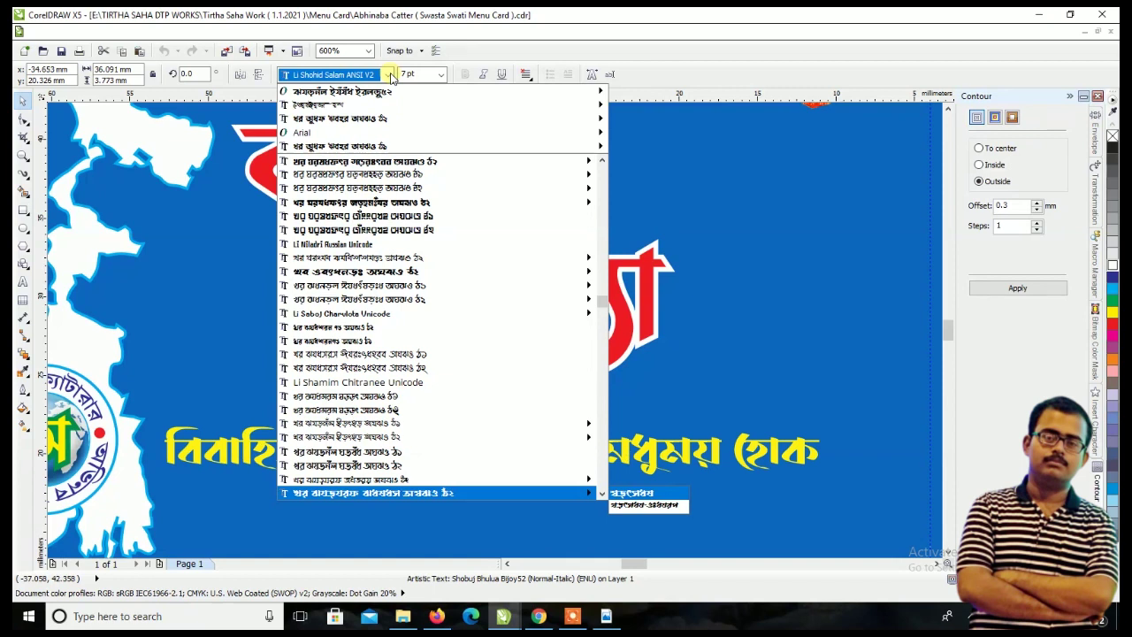
key("Down")
key("Down")
key("Down")
key("Down")
key("Down")
key("Down")
key("Down")
key("Down")
key("Down")
key("Down")
key("Down")
key("Down")
key("Down")
key("Down")
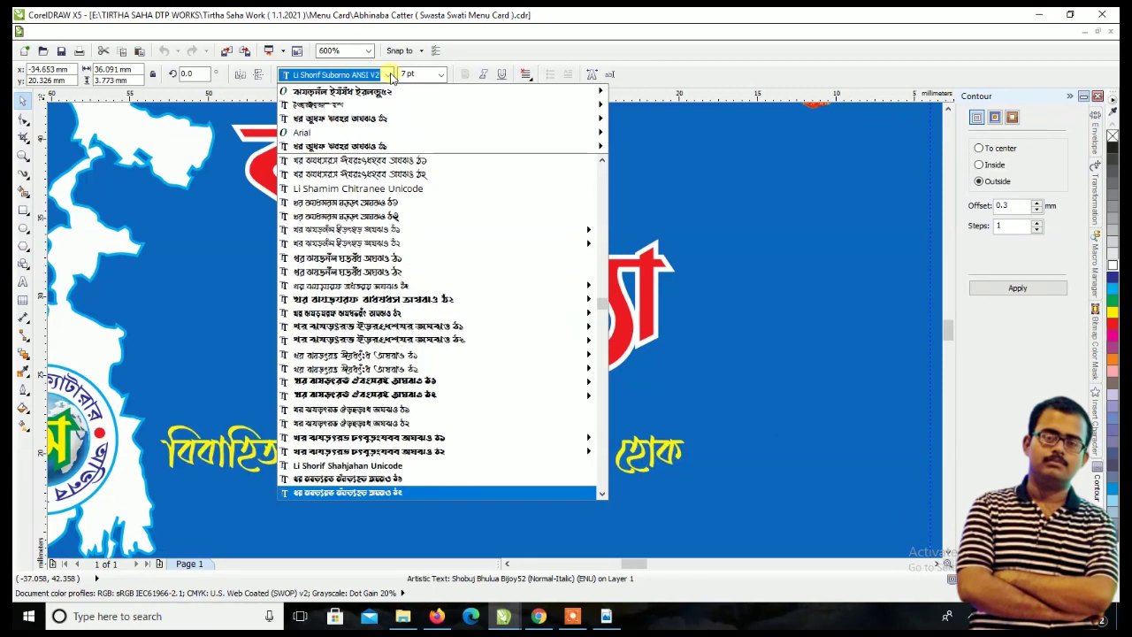
key("Down")
key("Down")
key("Down")
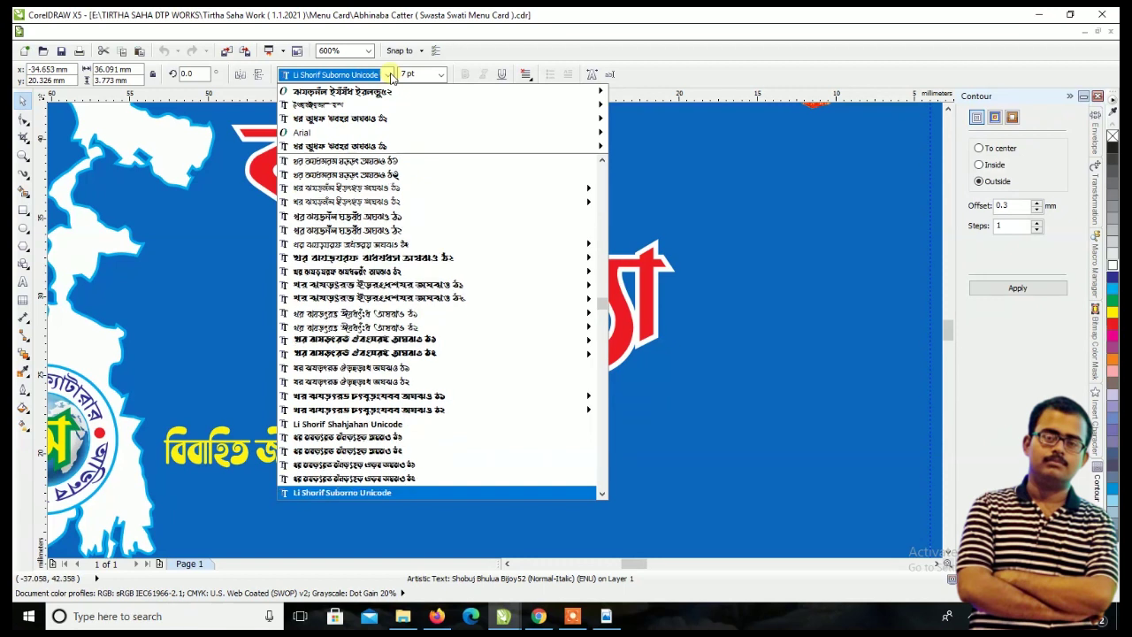
key("Down")
key("Down")
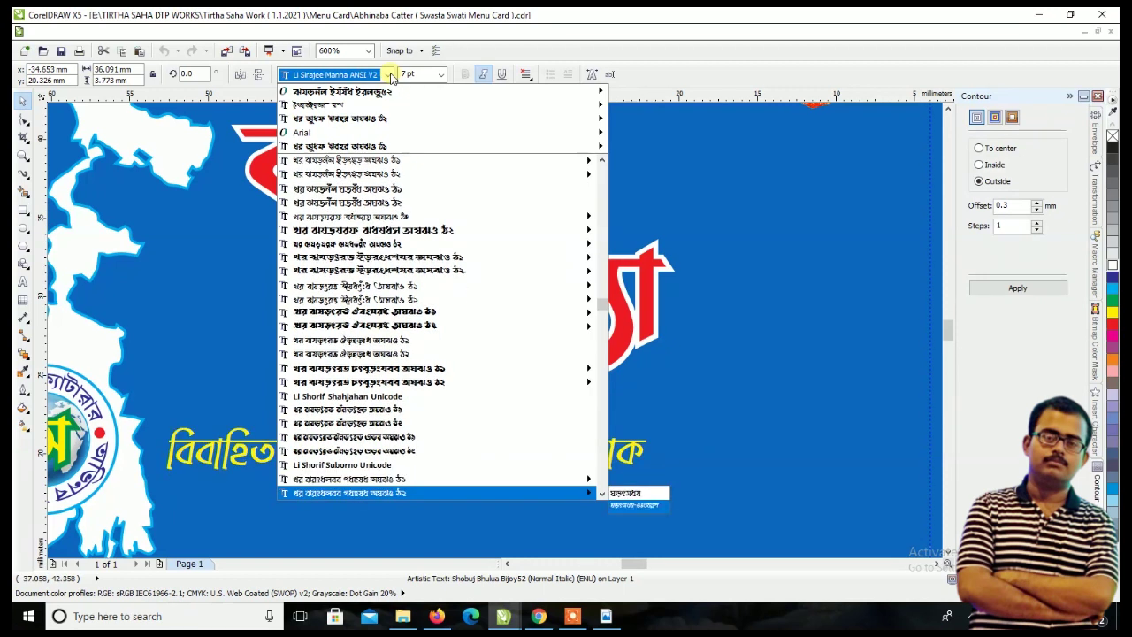
key("Down")
key("Down")
key("Down")
key("Down")
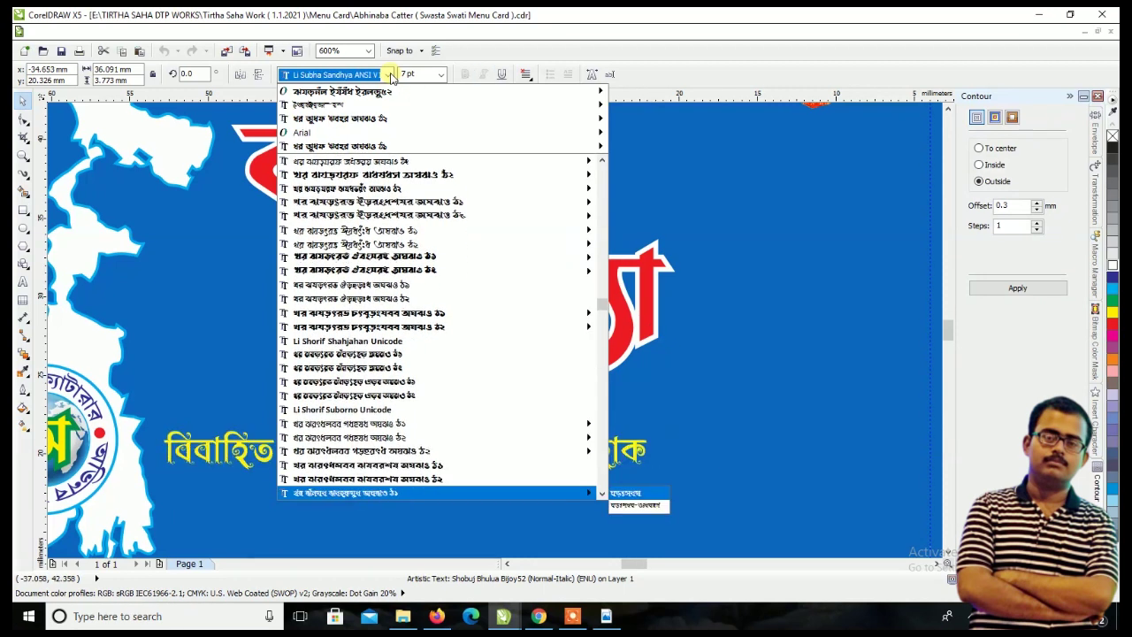
key("Down")
key("Down")
key("Down")
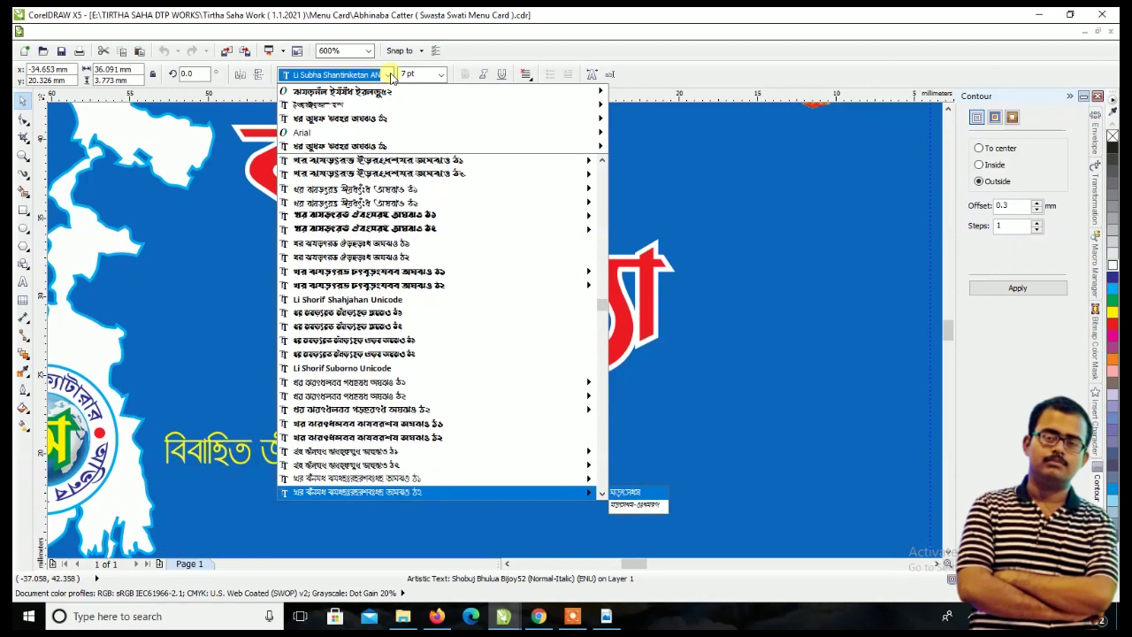
key("Down")
key("Down")
key("Return")
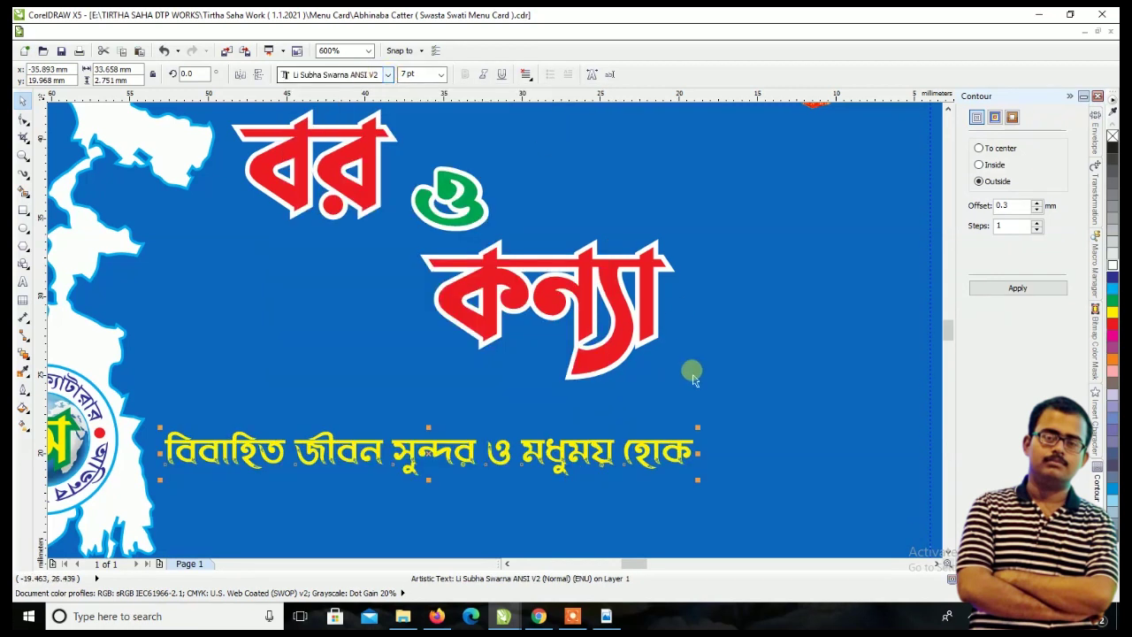
- Enlarge the tagline slightly, then try retyping its last word as 'হউক' and undo
mouse_move(698, 427)
left_mouse_down()
mouse_move(853, 345)
mouse_move(911, 293)
left_mouse_up()
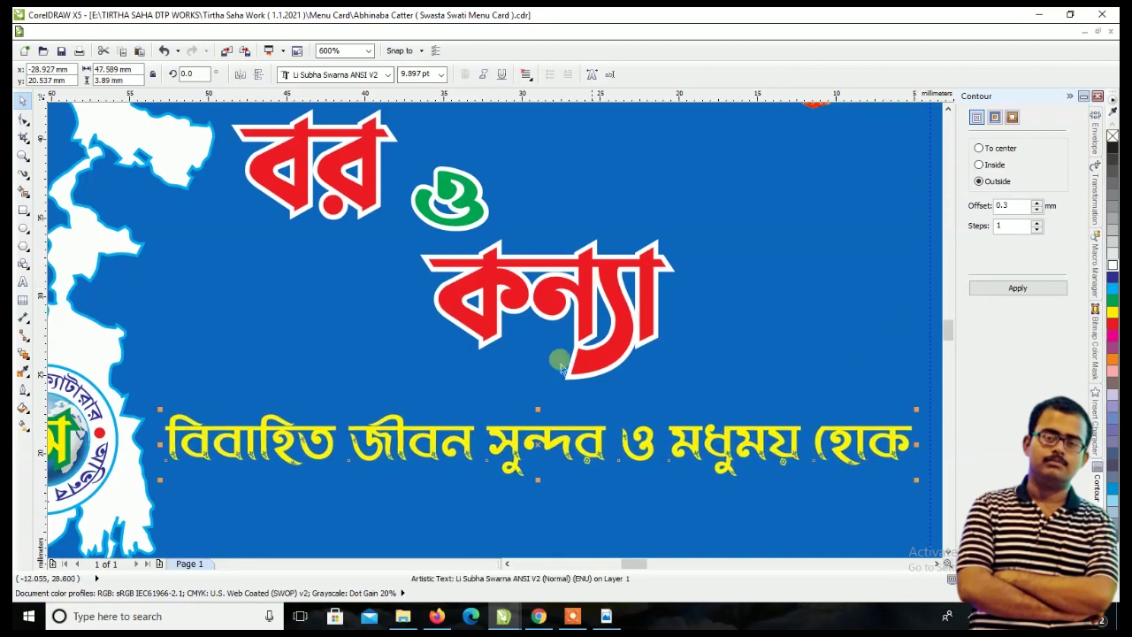
left_click(25, 282)
double_click(830, 455)
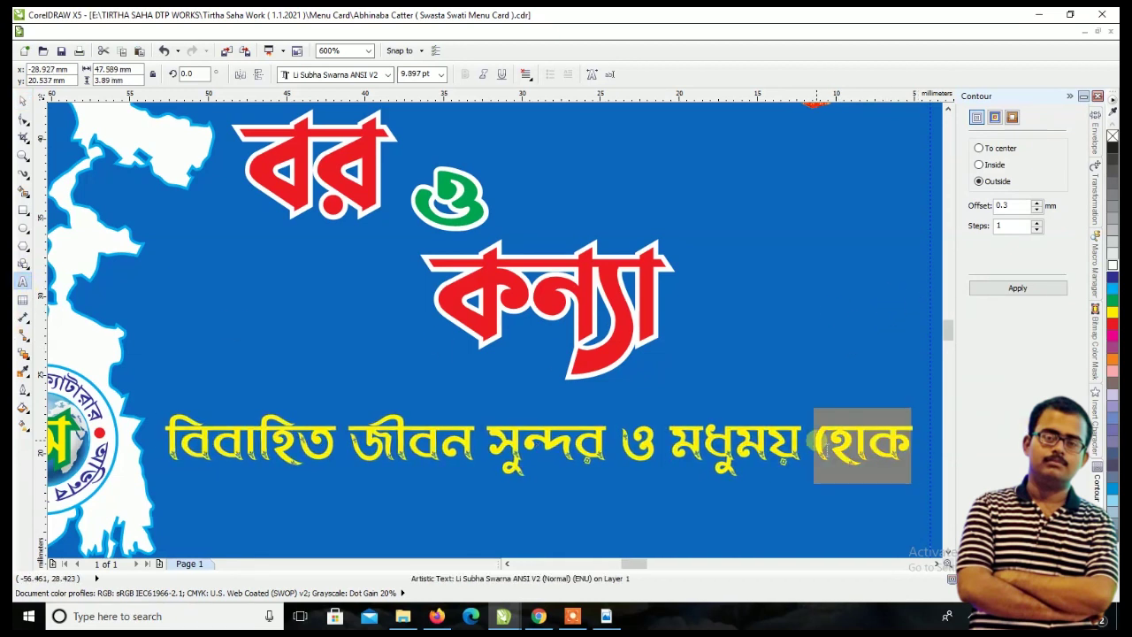
type("হউক")
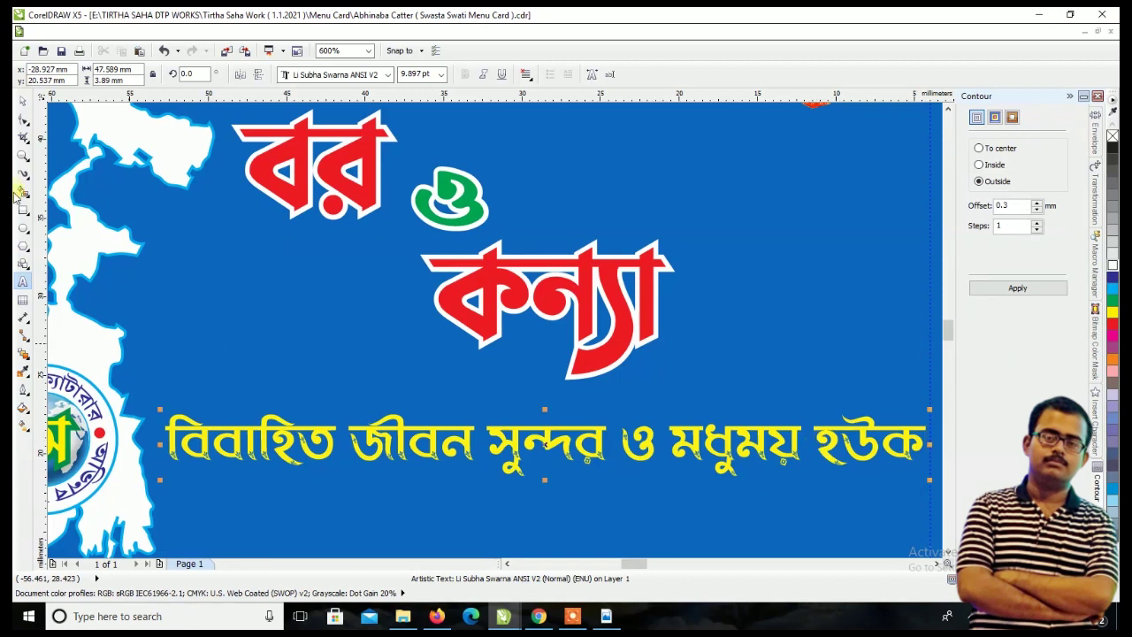
left_click(23, 100)
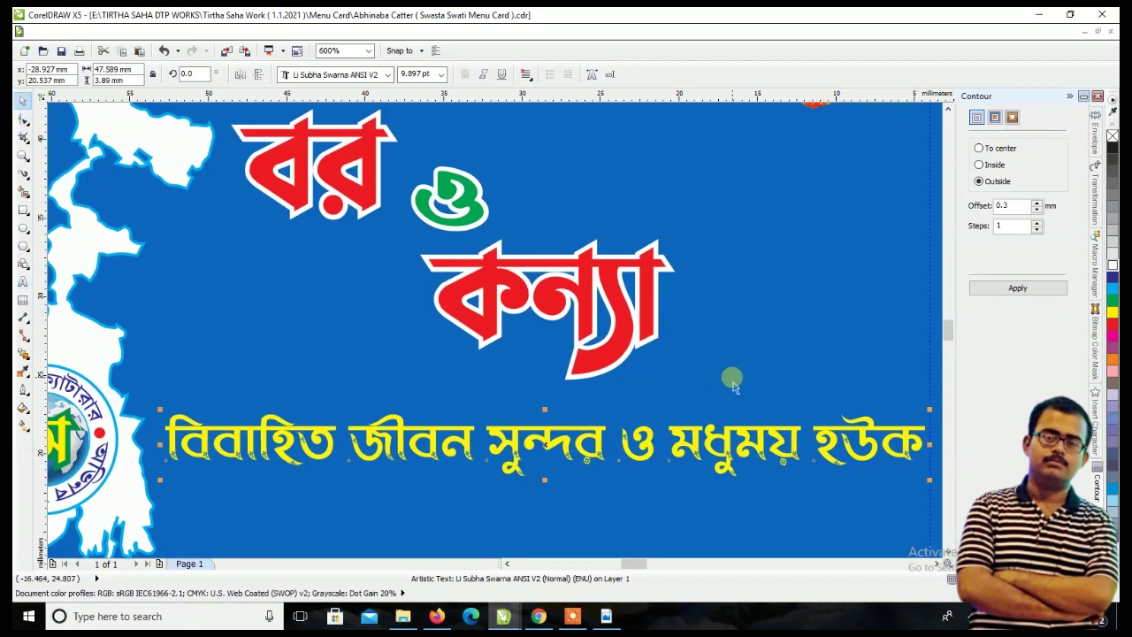
key("ctrl+z")
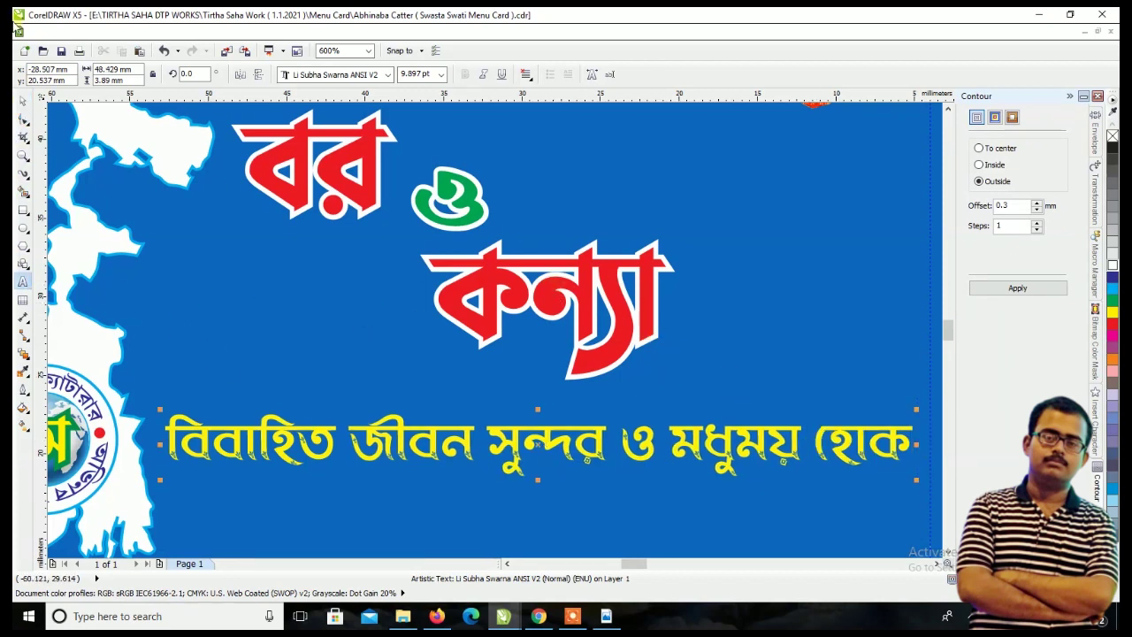
- Move the tagline up toward the title and enlarge it to about 14 pt
left_click(20, 101)
left_click(540, 417)
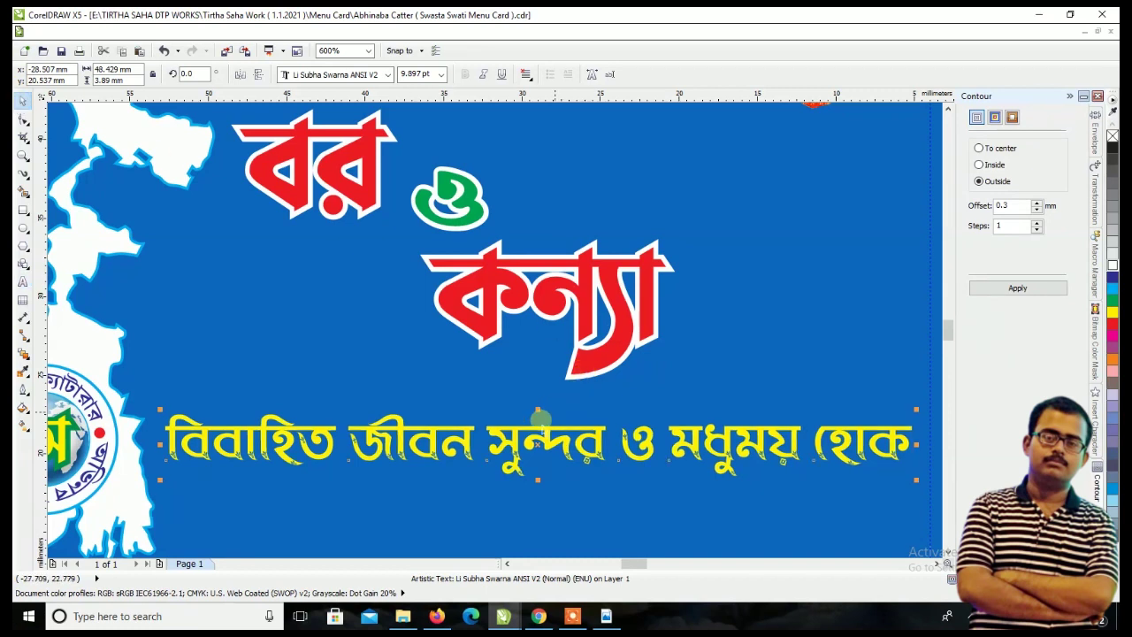
left_click_drag(539, 427, 528, 394)
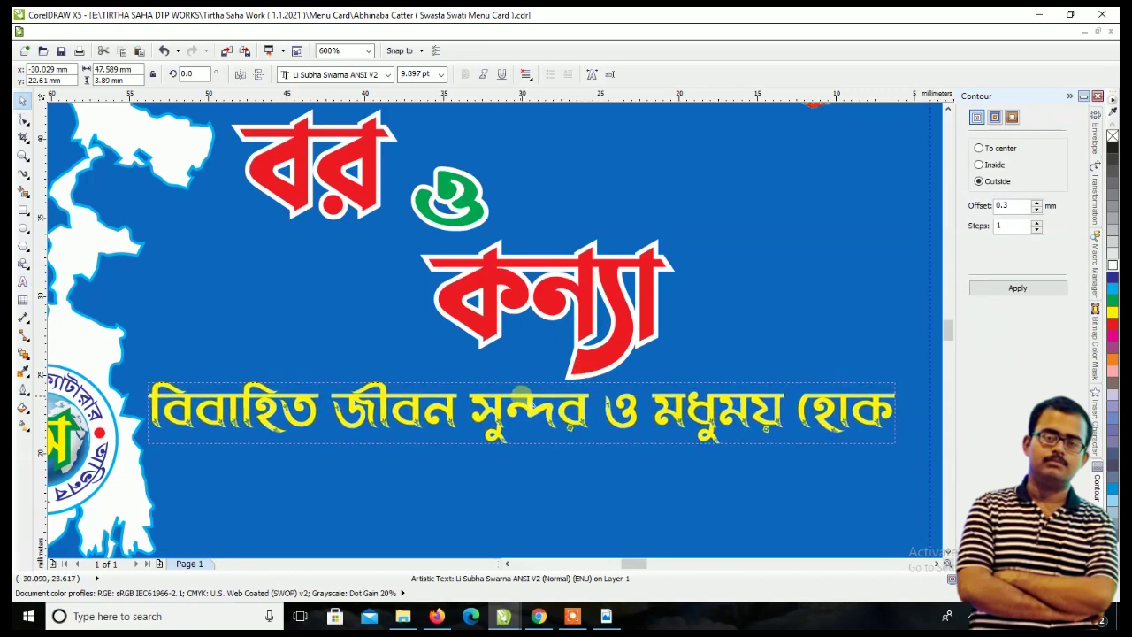
left_click_drag(529, 448, 530, 459)
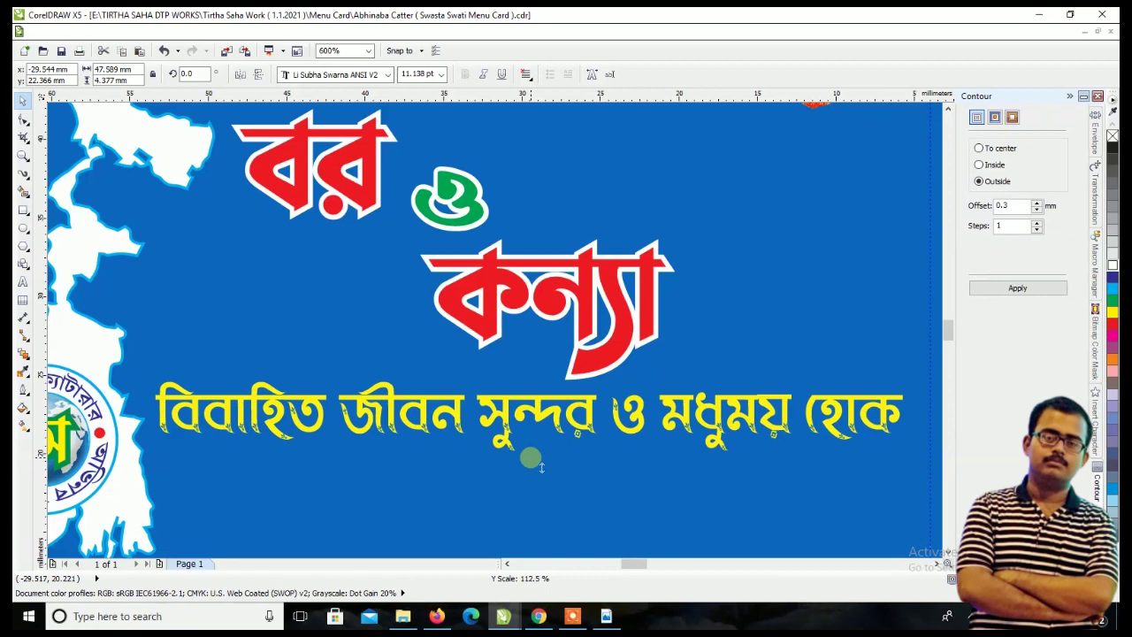
scroll(395, 379, "down", 2)
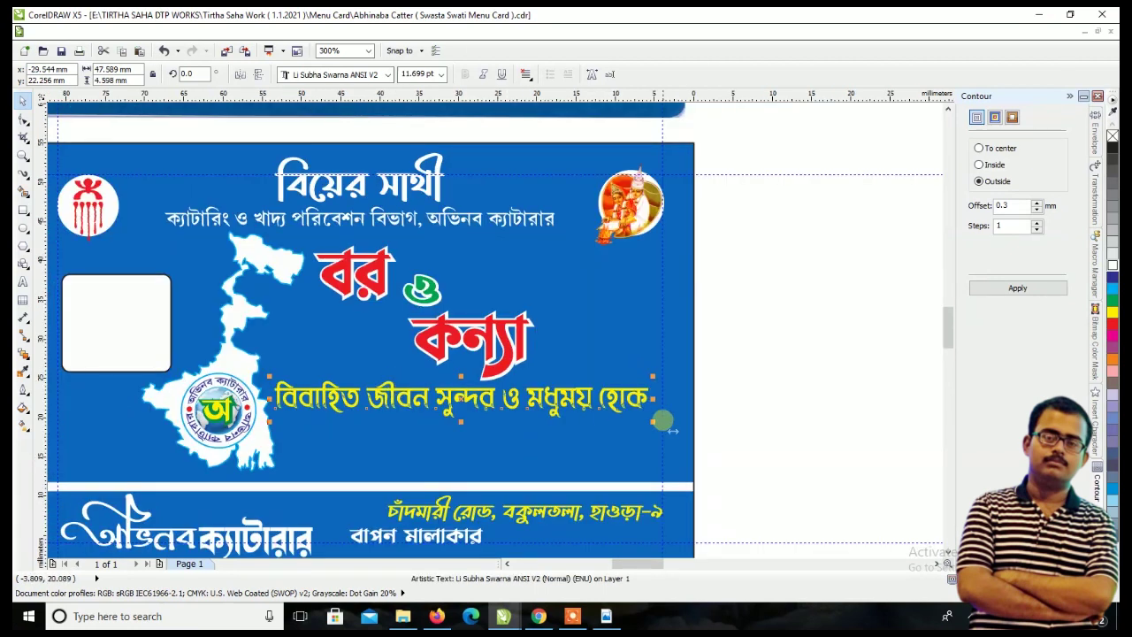
left_click_drag(654, 426, 667, 431)
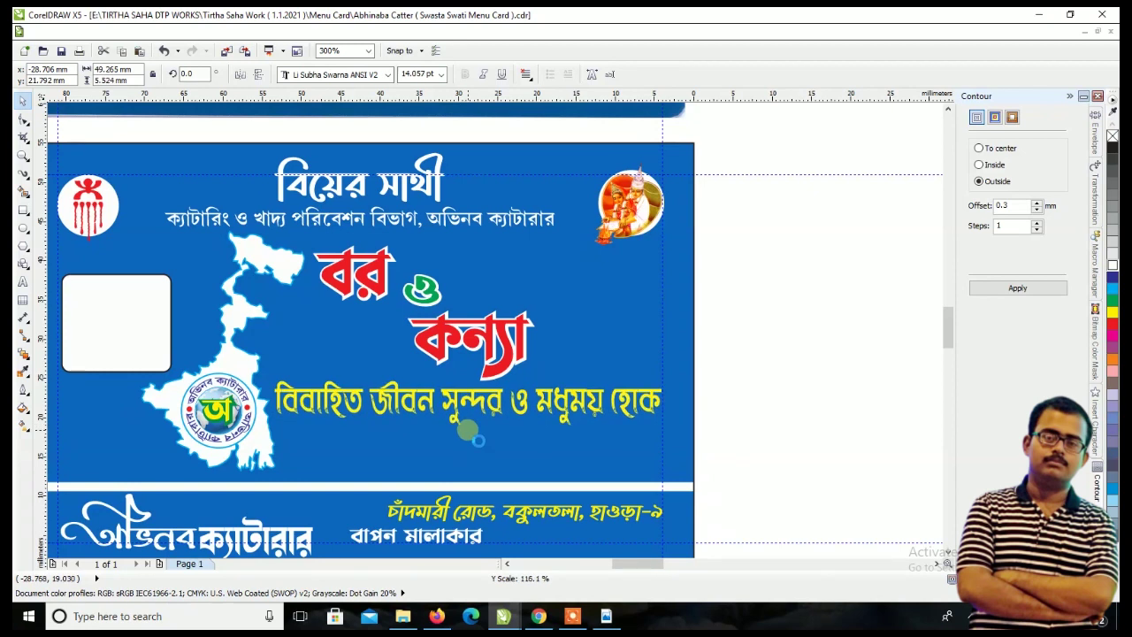
left_click(748, 351)
scroll(617, 280, "down", 2)
scroll(571, 346, "up", 2)
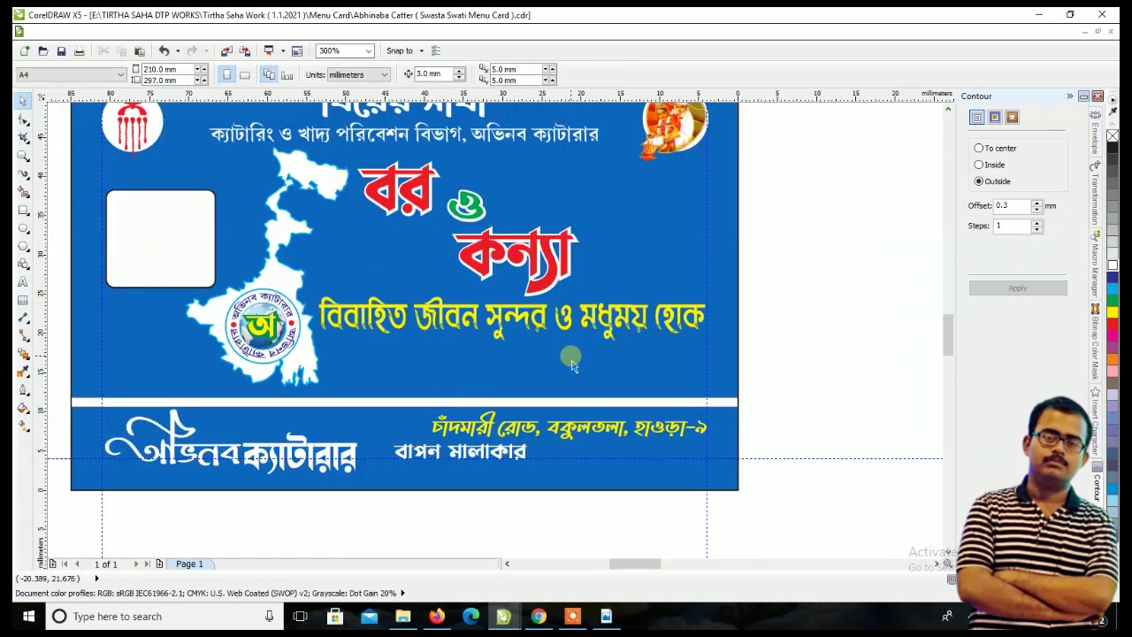
- Copy the footer name text below the tagline and change it to '৪ঠা জুলাই, ২০২১ (রবিবার)'
left_click(506, 453)
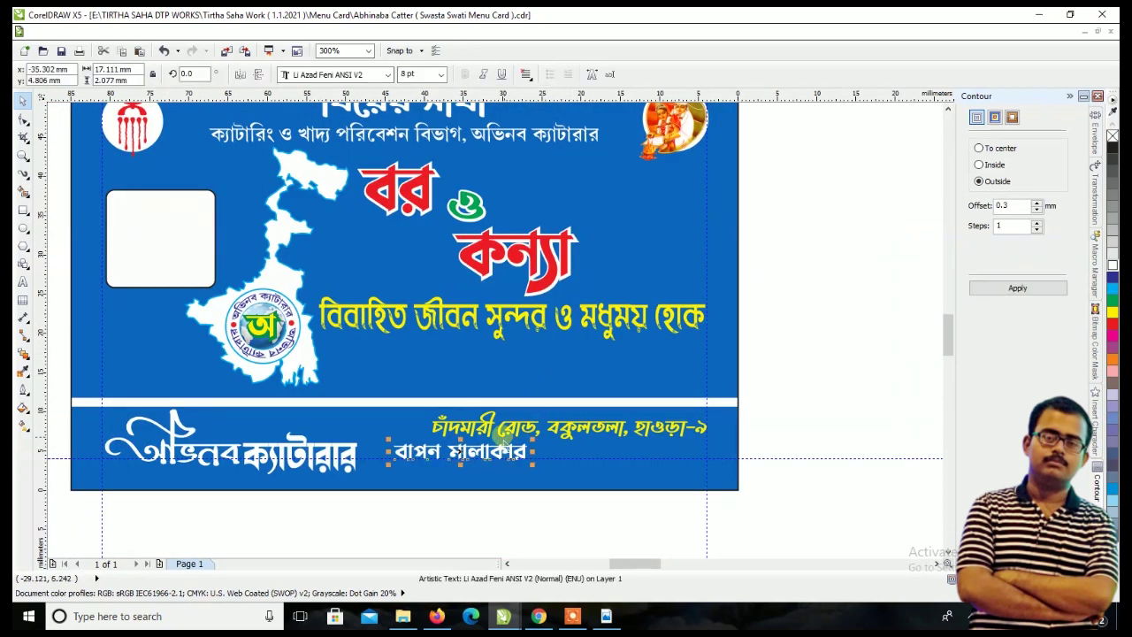
left_click_drag(476, 459, 429, 375)
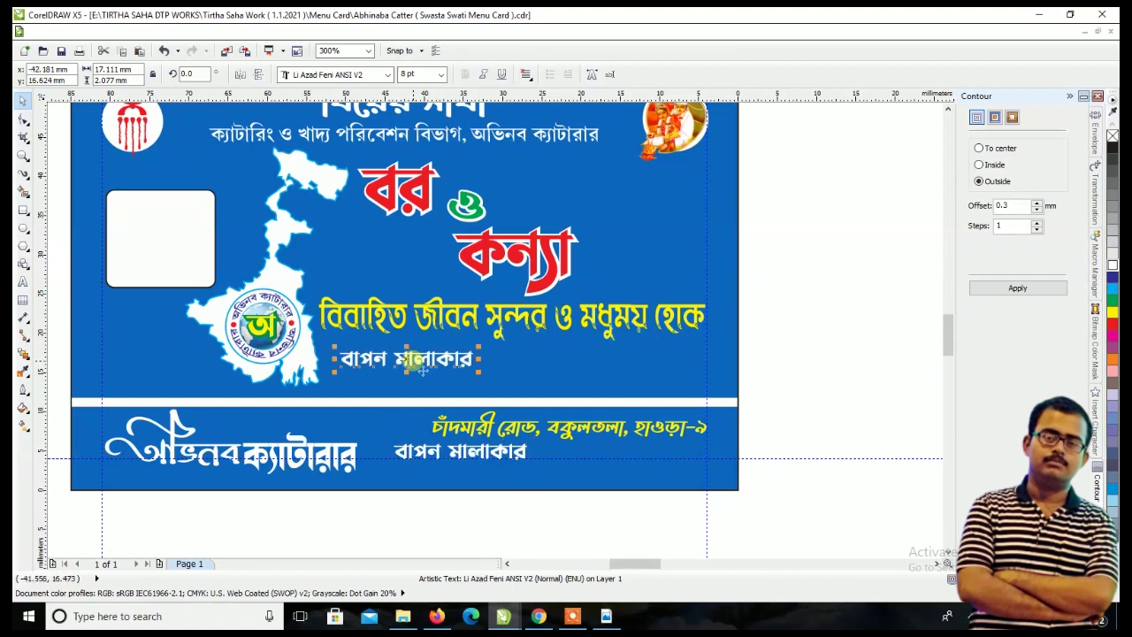
scroll(434, 367, "up", 2)
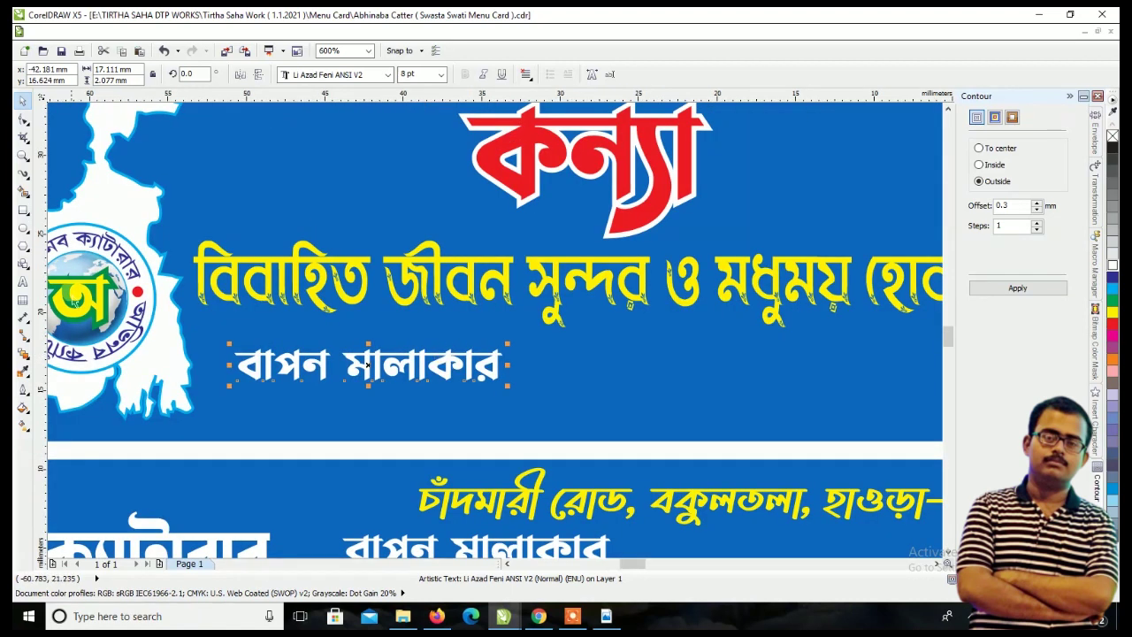
left_click(26, 280)
type("৪টা")
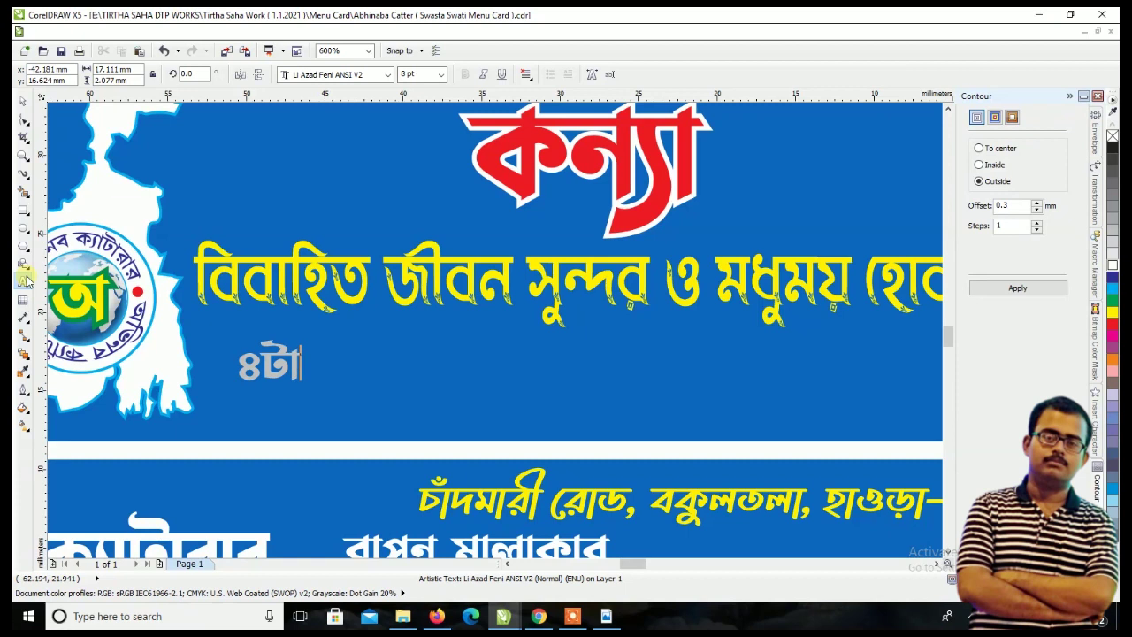
key("BackSpace")
key("BackSpace")
type("ঠা জ")
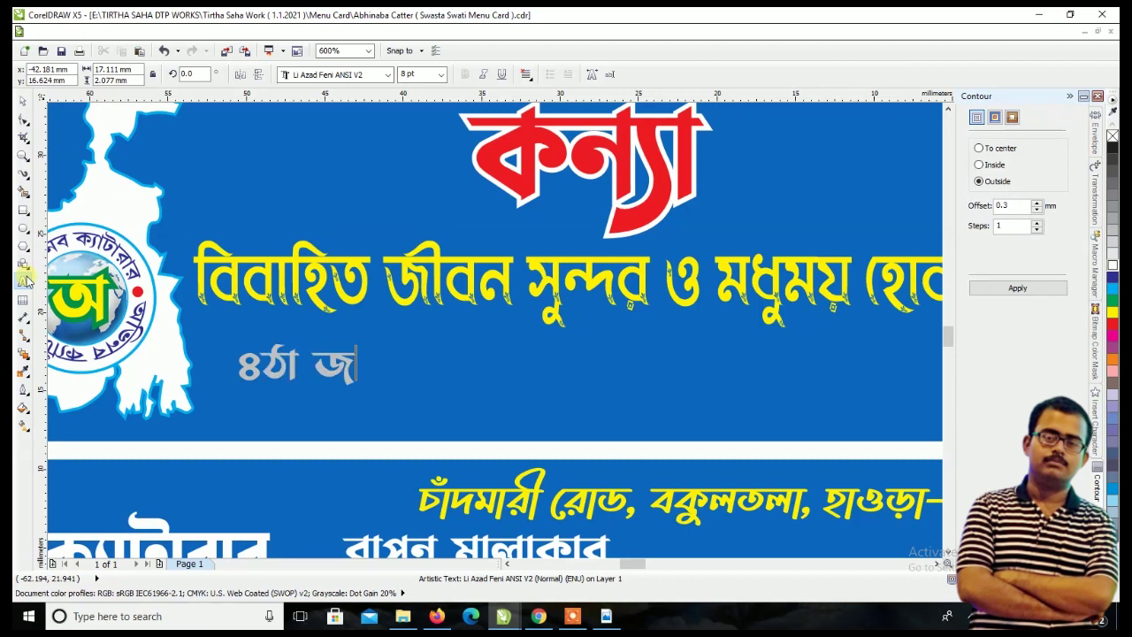
type("ুলাই, ২০২১ (র")
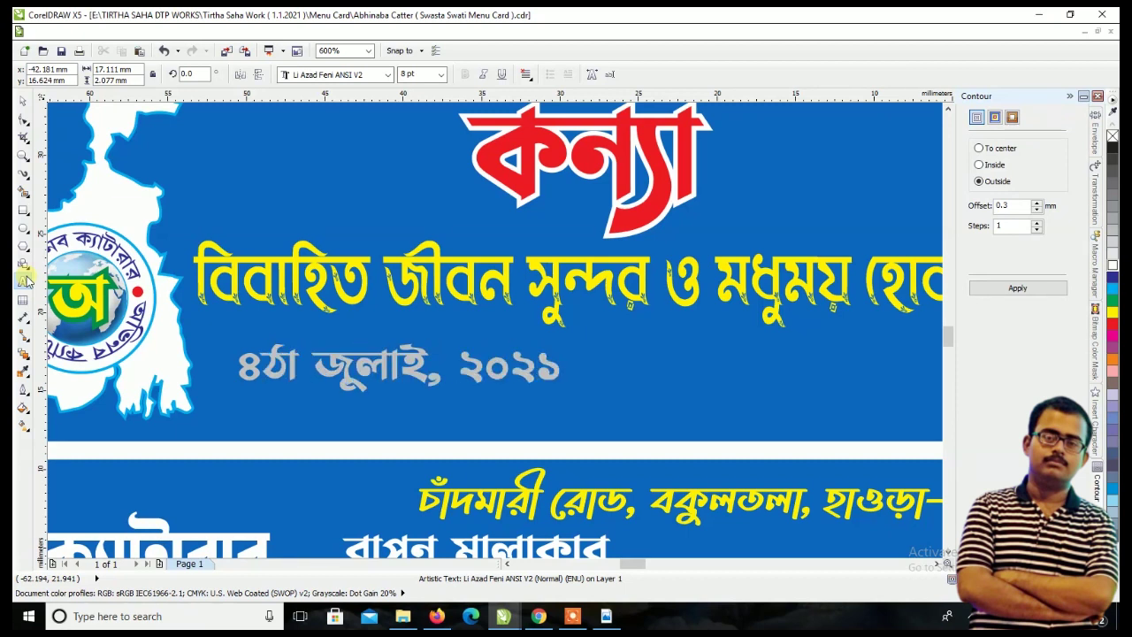
type("বিবা")
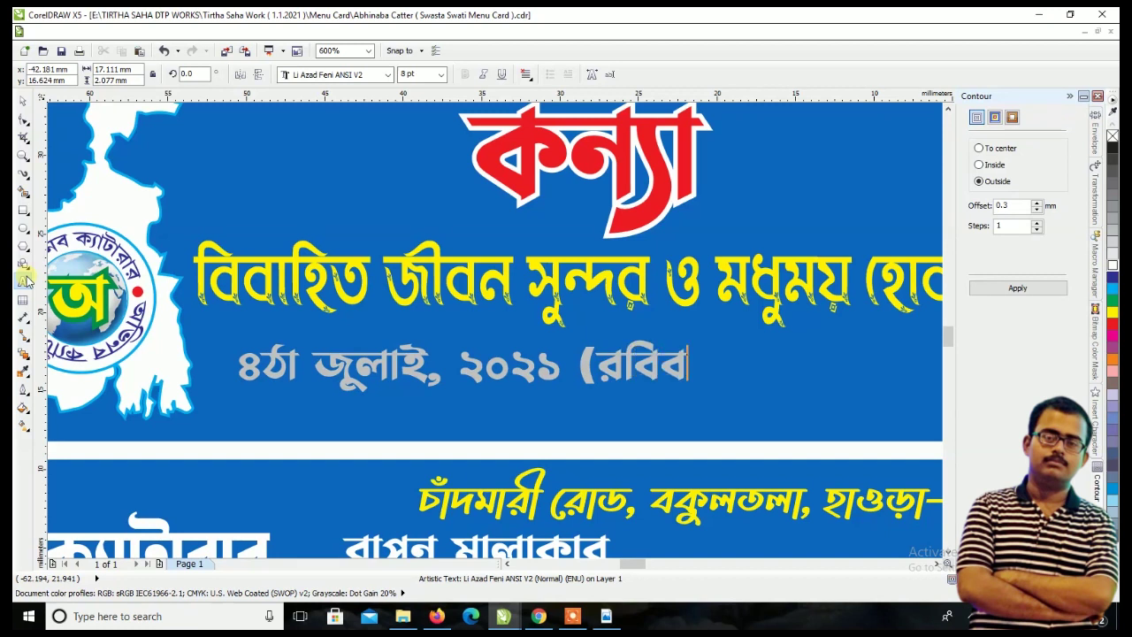
type("র")
left_click(22, 100)
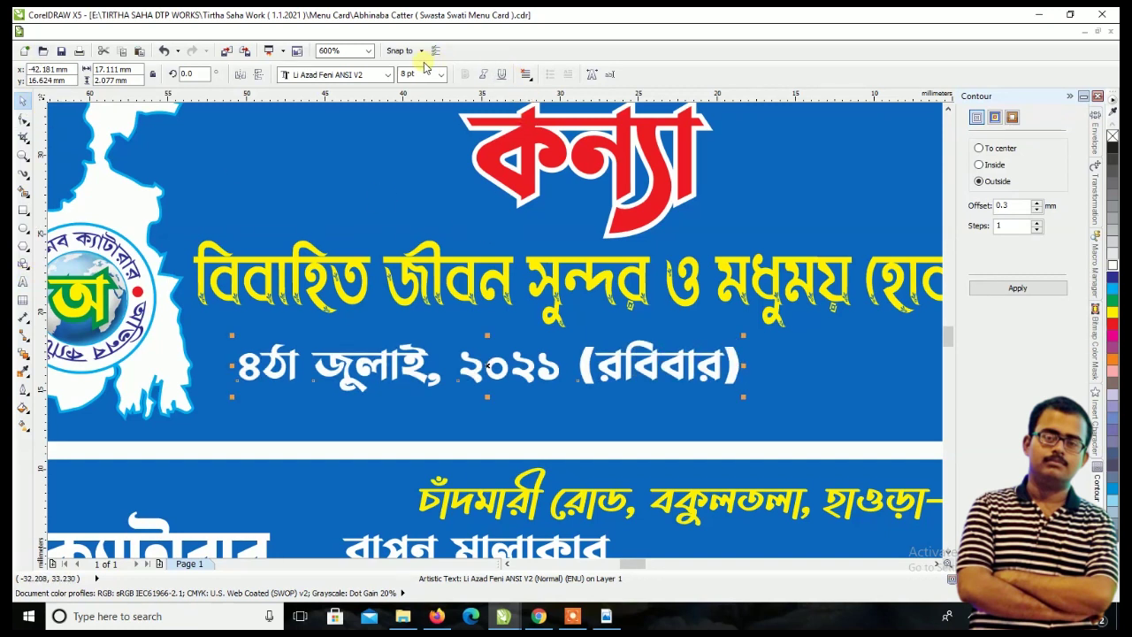
left_click(388, 75)
- Set the date line in Rajon Shoily, enlarge it and position it under the tagline
type("Rabbit")
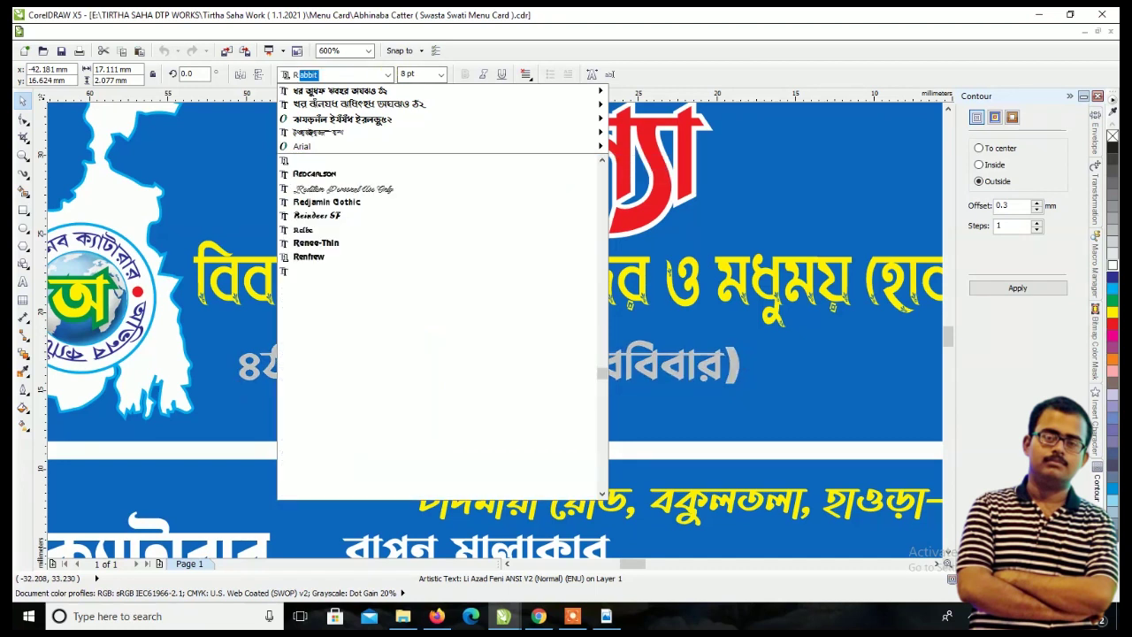
left_click(159, 116)
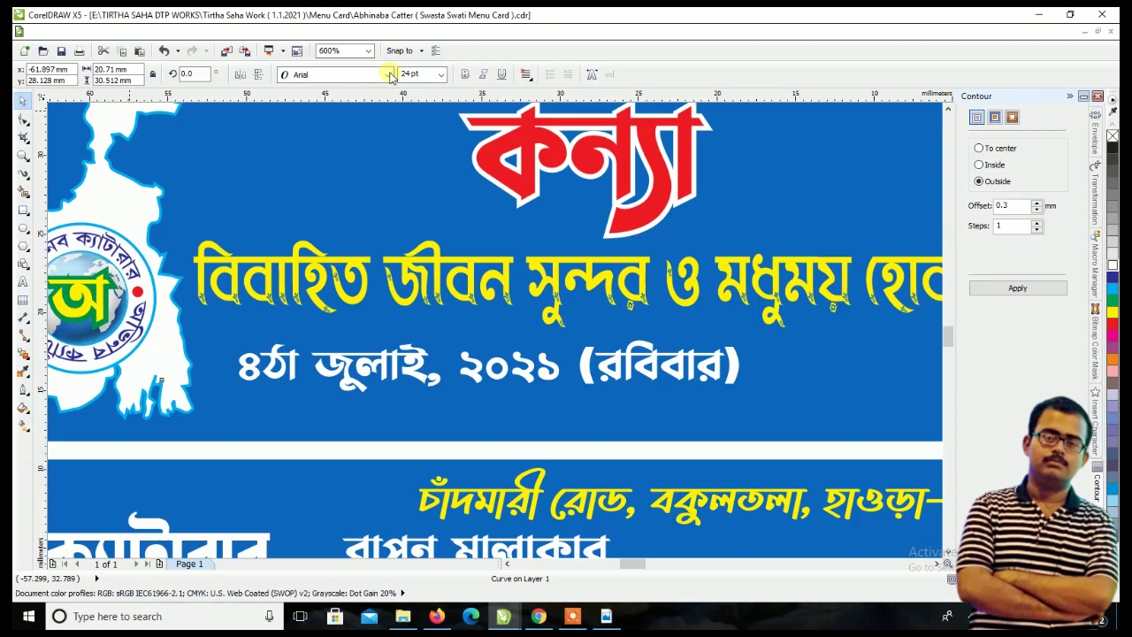
left_click(423, 370)
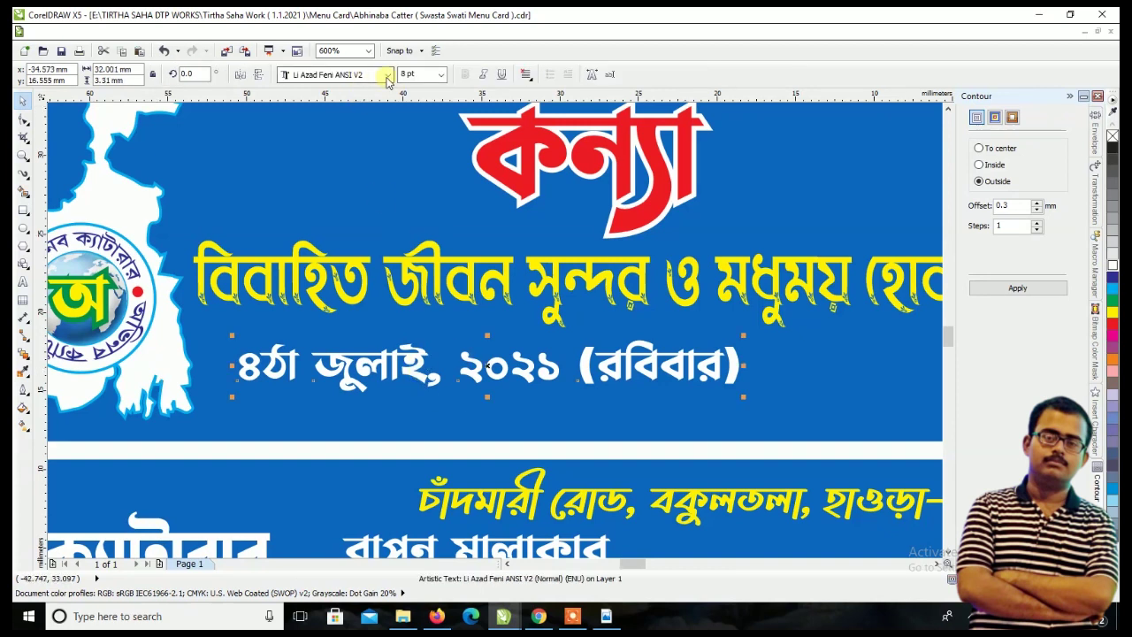
left_click(387, 75)
type("Ra")
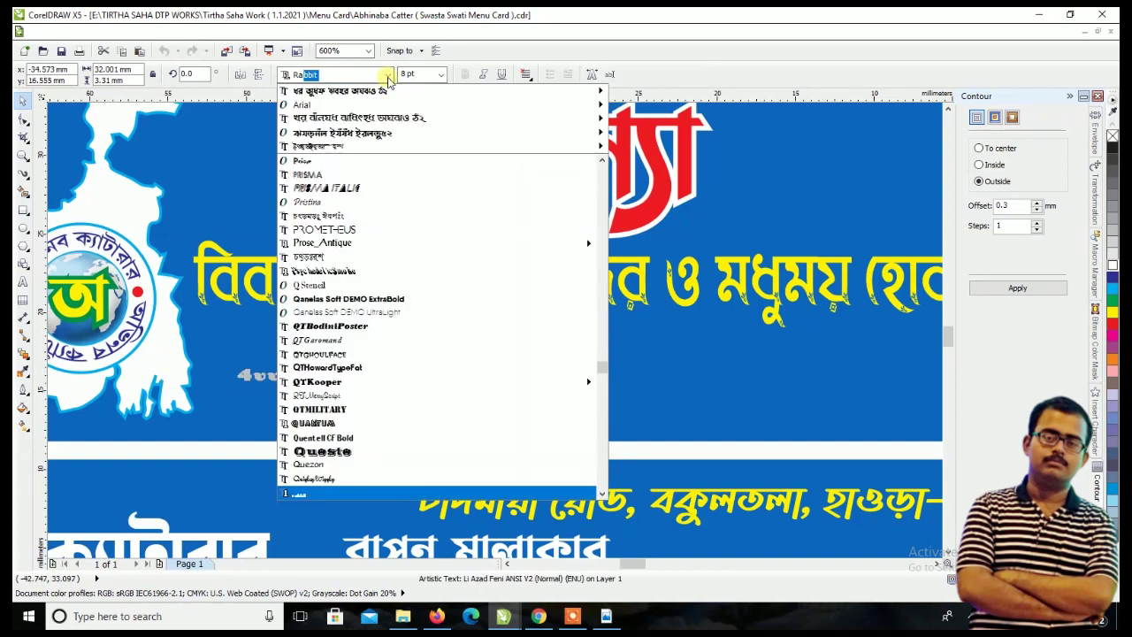
type("jon Shoily")
key("Return")
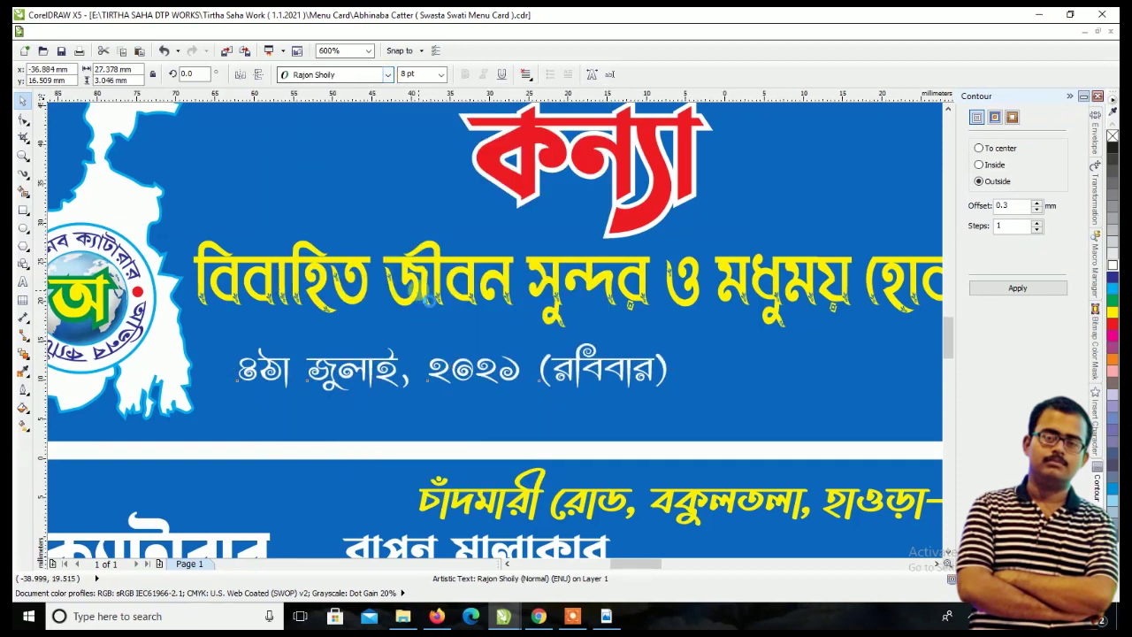
scroll(422, 292, "down", 1)
mouse_move(548, 340)
left_mouse_down()
mouse_move(703, 410)
mouse_move(524, 316)
left_mouse_up()
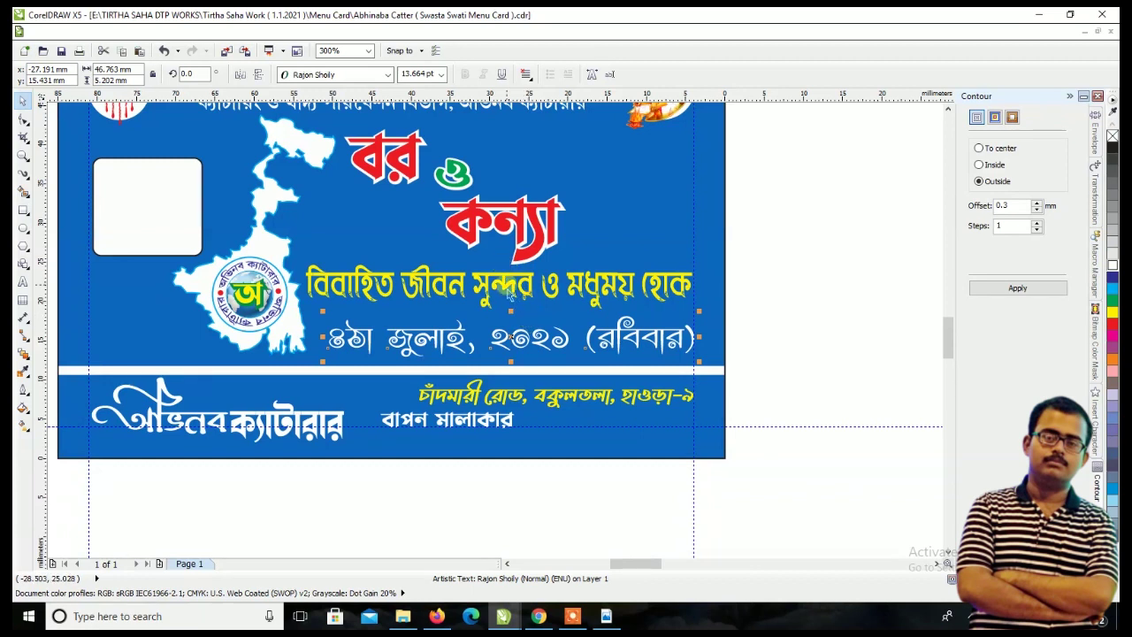
scroll(500, 305, "up", 1)
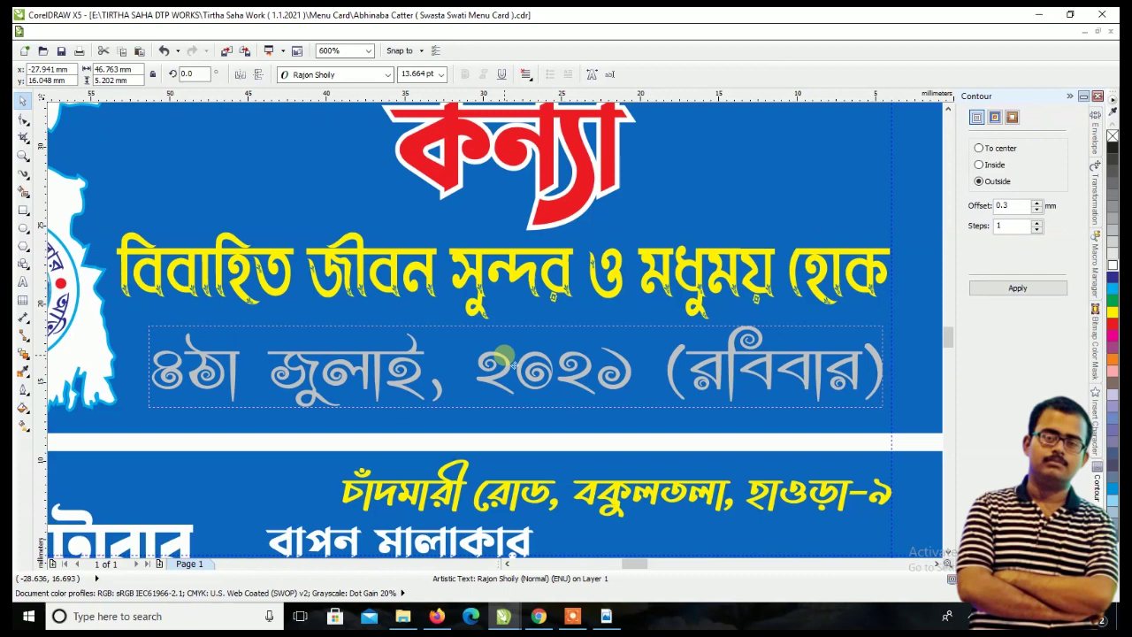
left_click_drag(518, 365, 505, 352)
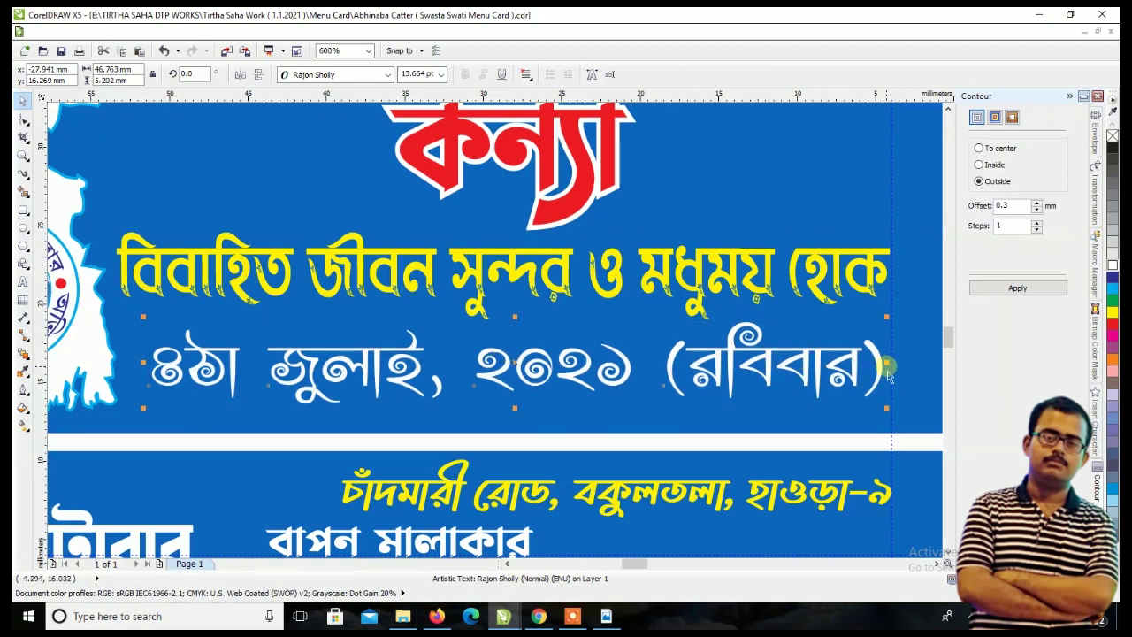
left_click_drag(887, 364, 857, 364)
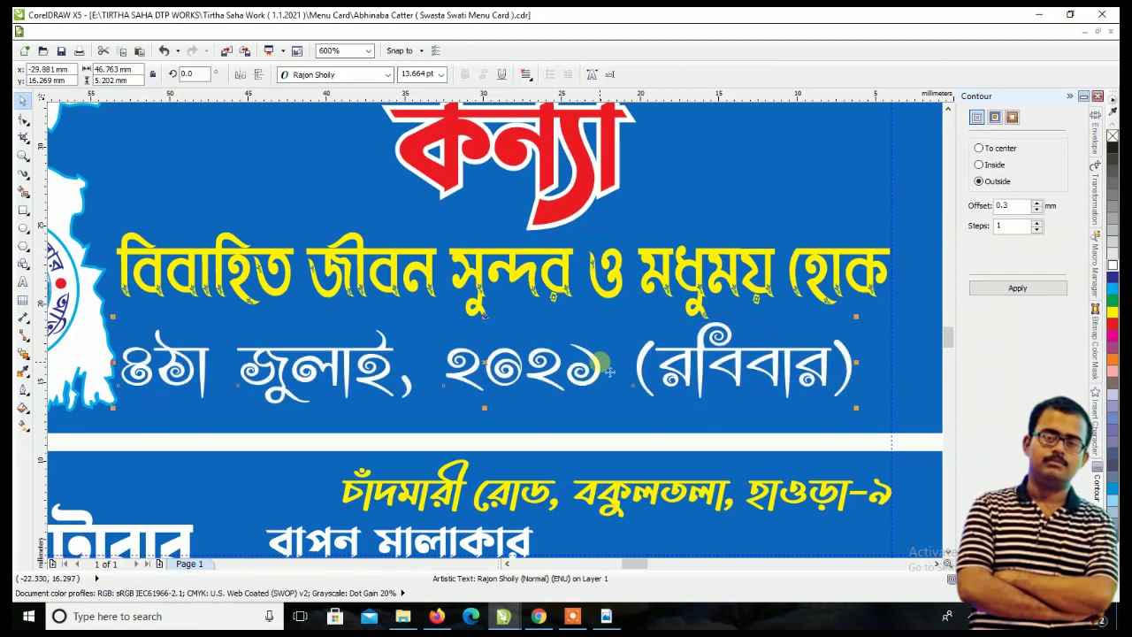
left_click_drag(535, 375, 552, 376)
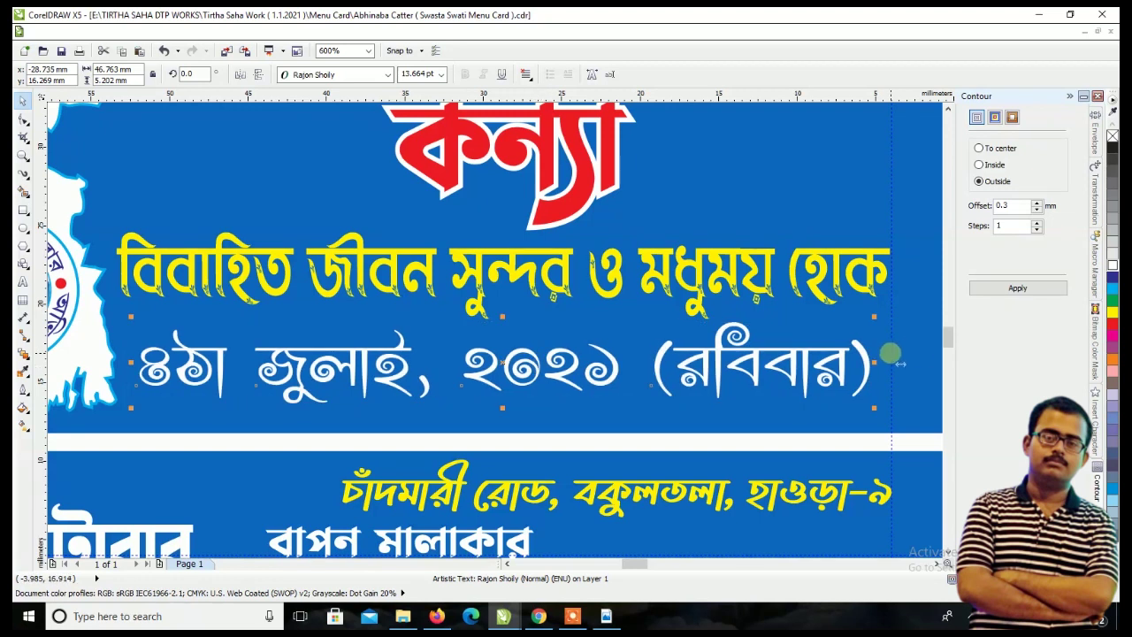
left_click(388, 74)
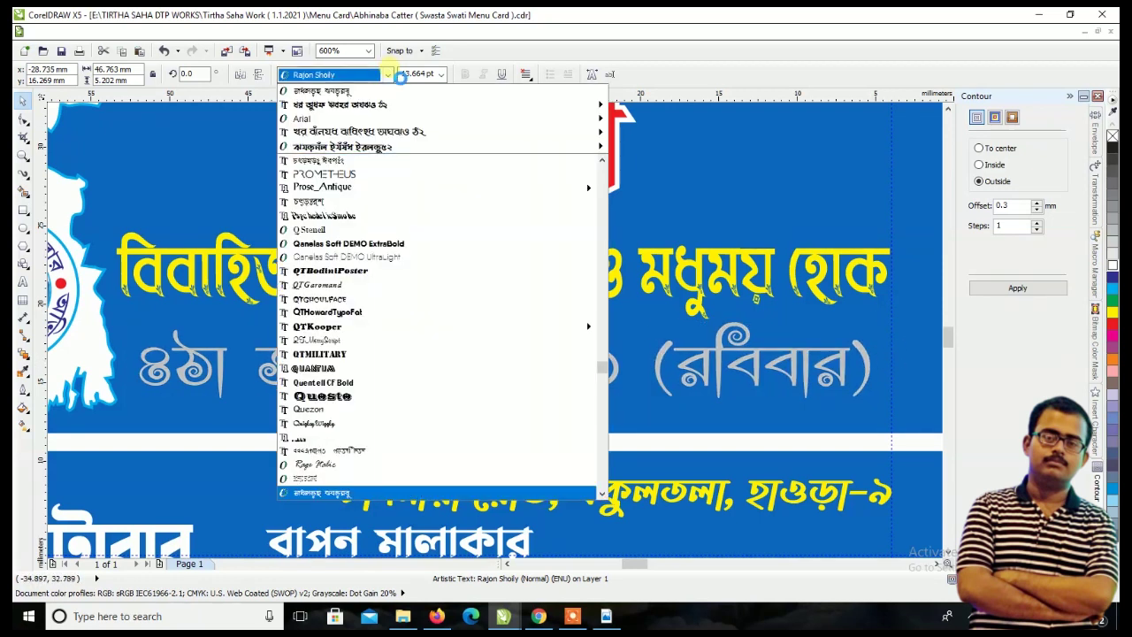
type("Arpita Ansi")
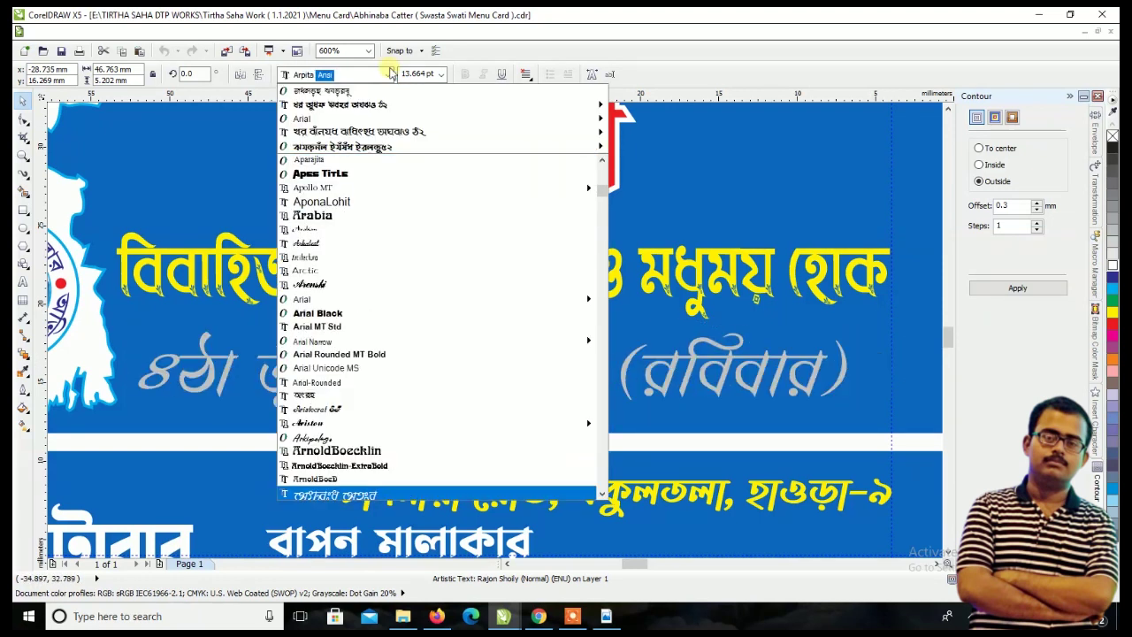
key("Return")
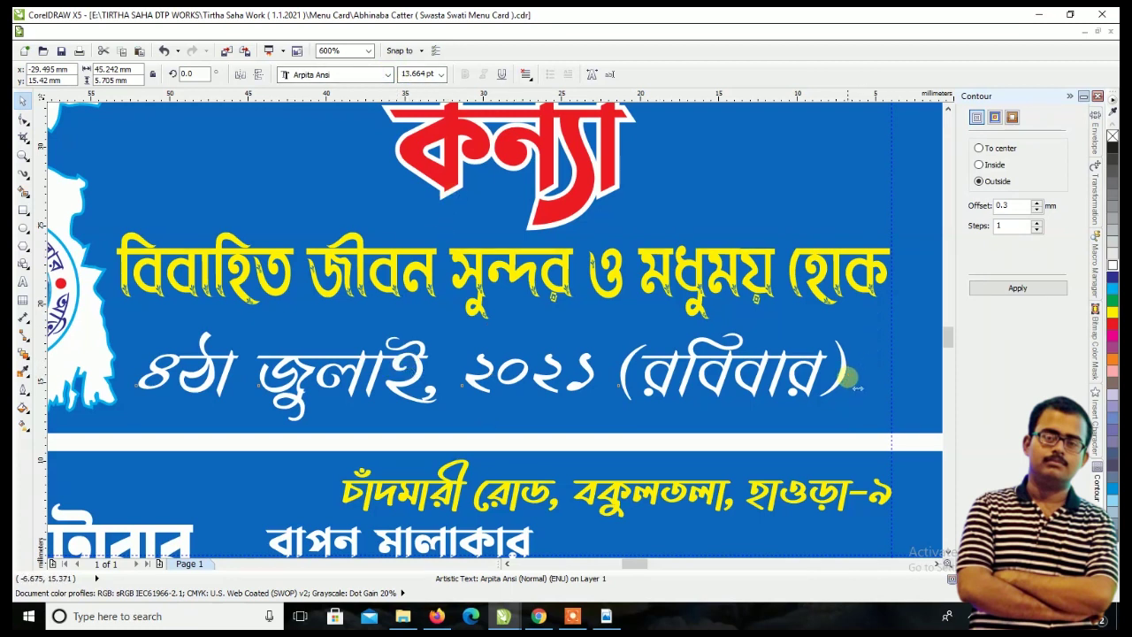
left_click_drag(854, 382, 821, 384)
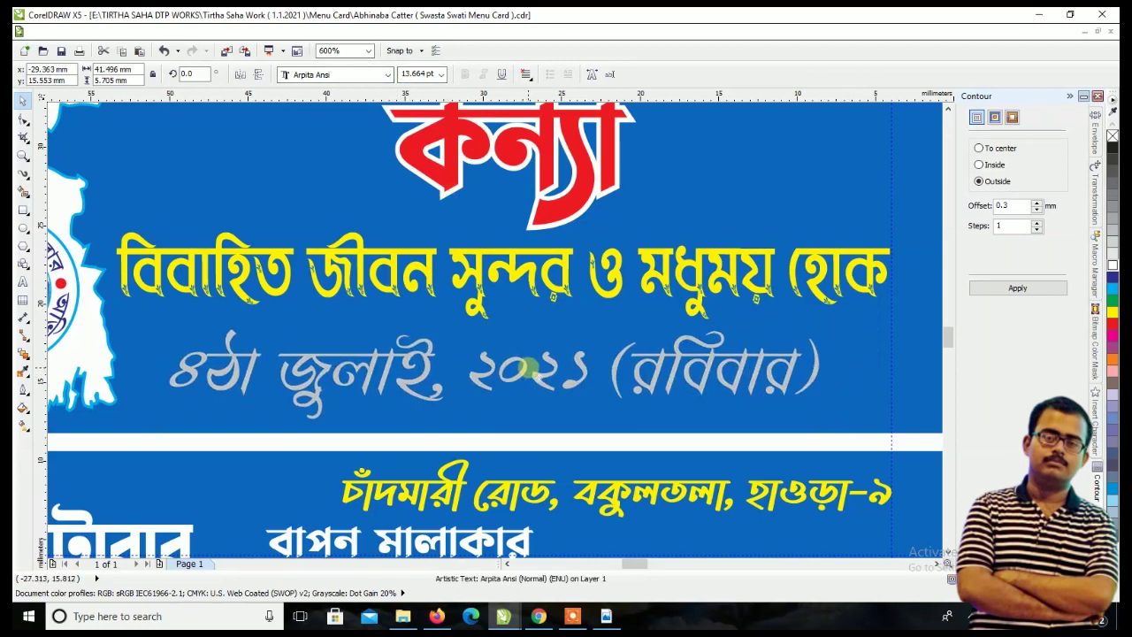
left_click_drag(526, 378, 543, 361)
scroll(505, 336, "down", 2)
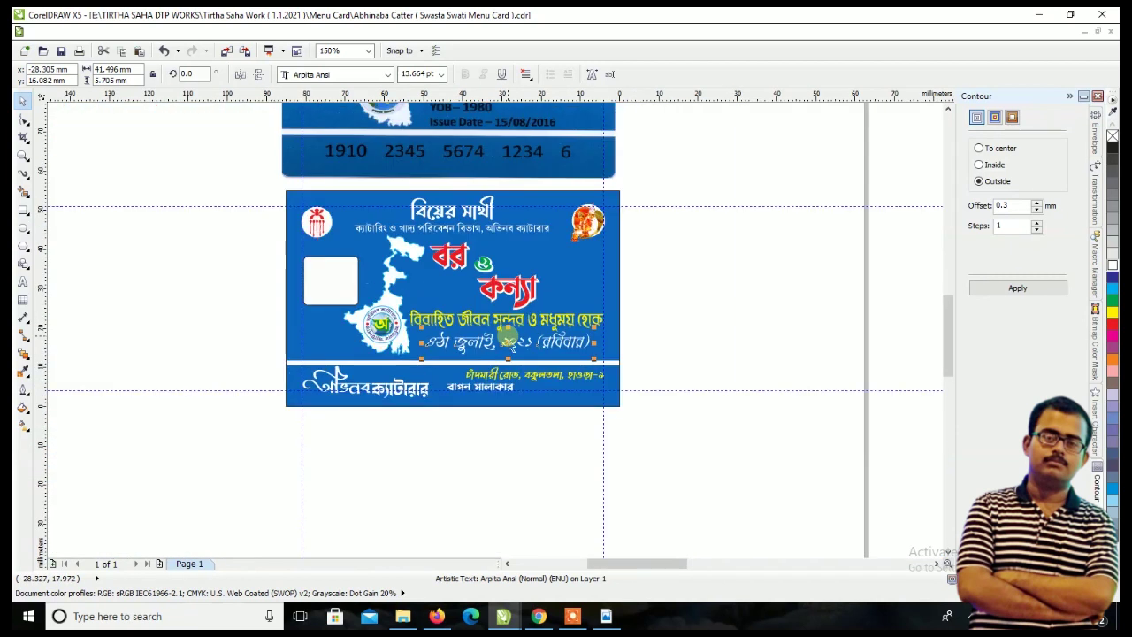
- Drag the white rounded rectangle over to the card's right side
left_click(669, 330)
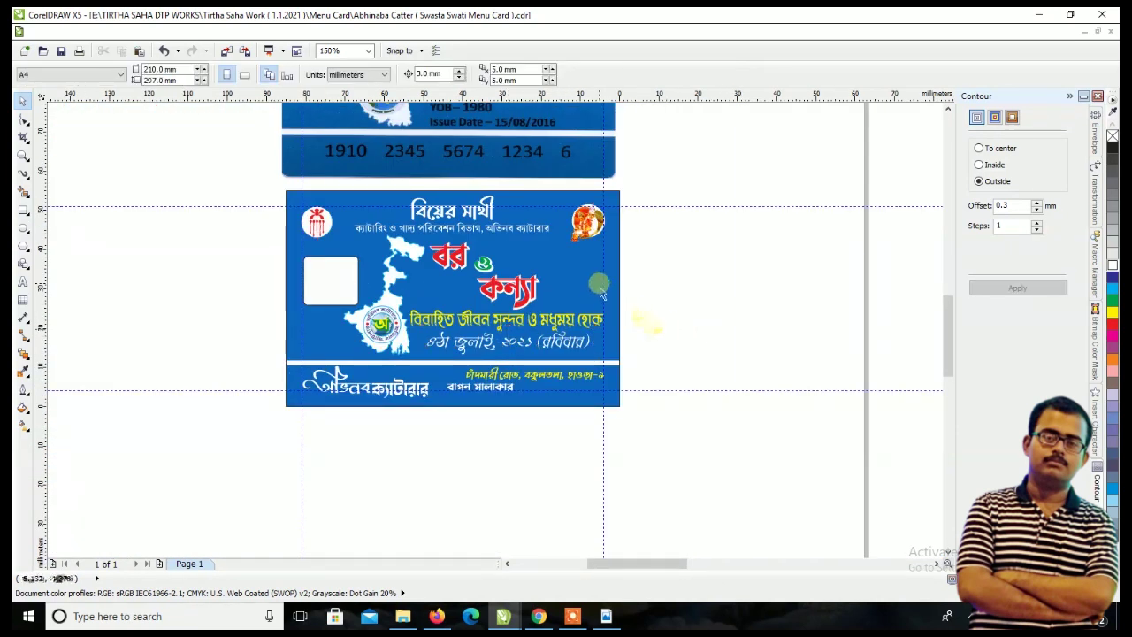
scroll(597, 255, "up", 2)
left_click(120, 288)
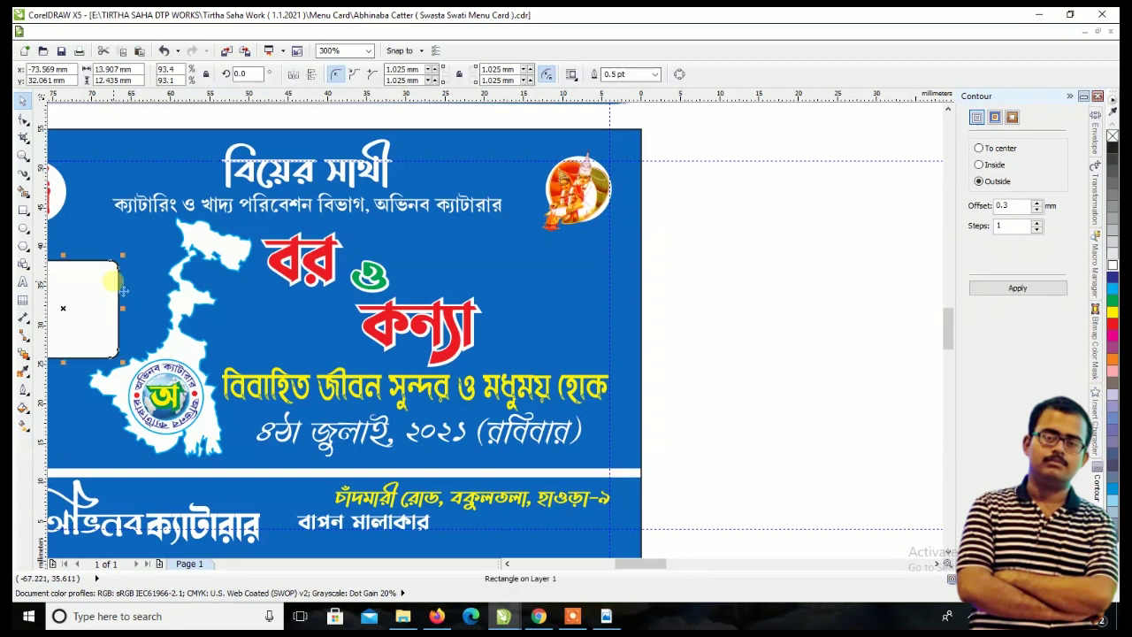
left_click_drag(116, 282, 605, 277)
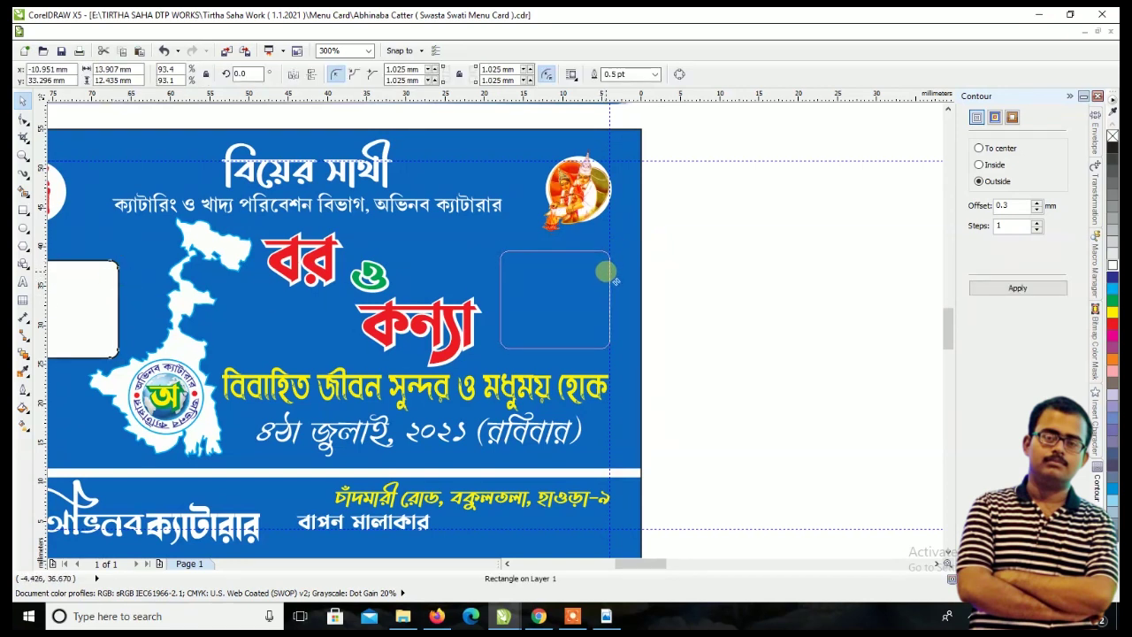
left_click_drag(616, 281, 616, 282)
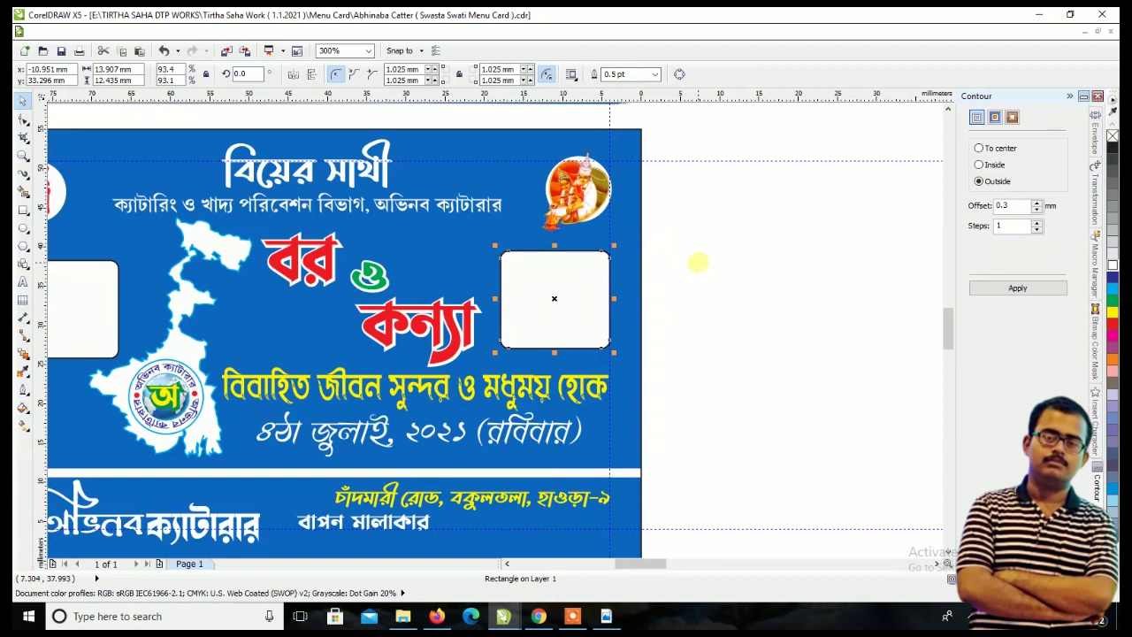
- Deselect the box and bring up the Import dialog from the canvas shortcut menu
left_click(654, 283)
right_click(731, 257)
left_click(751, 317)
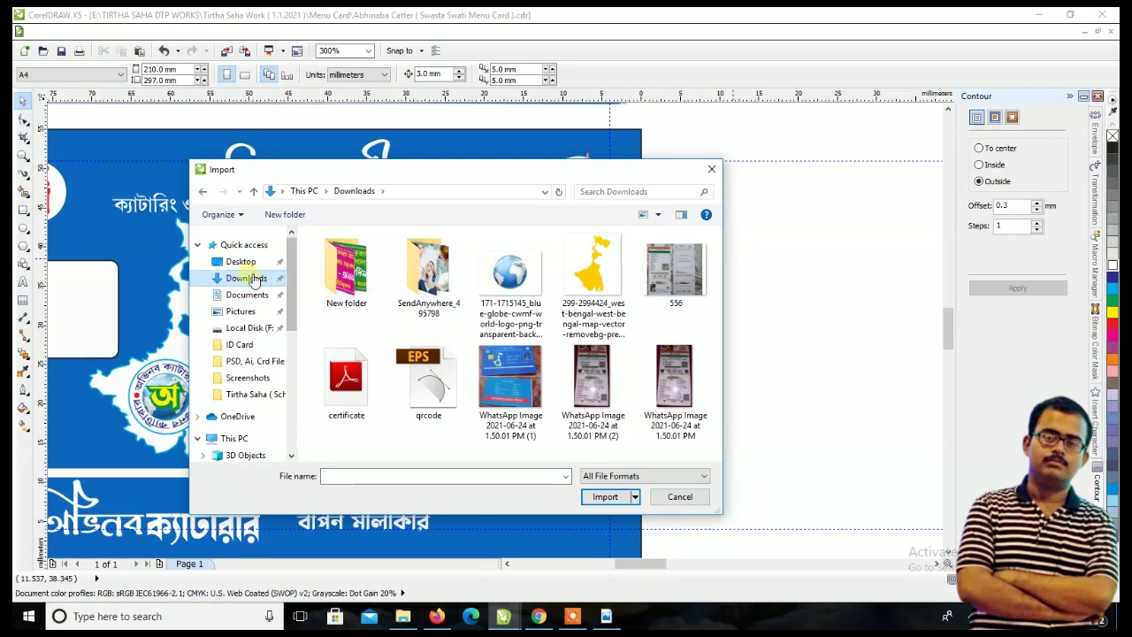
- Cancel the import, restore the white rounded box, then delete it again
left_click(252, 261)
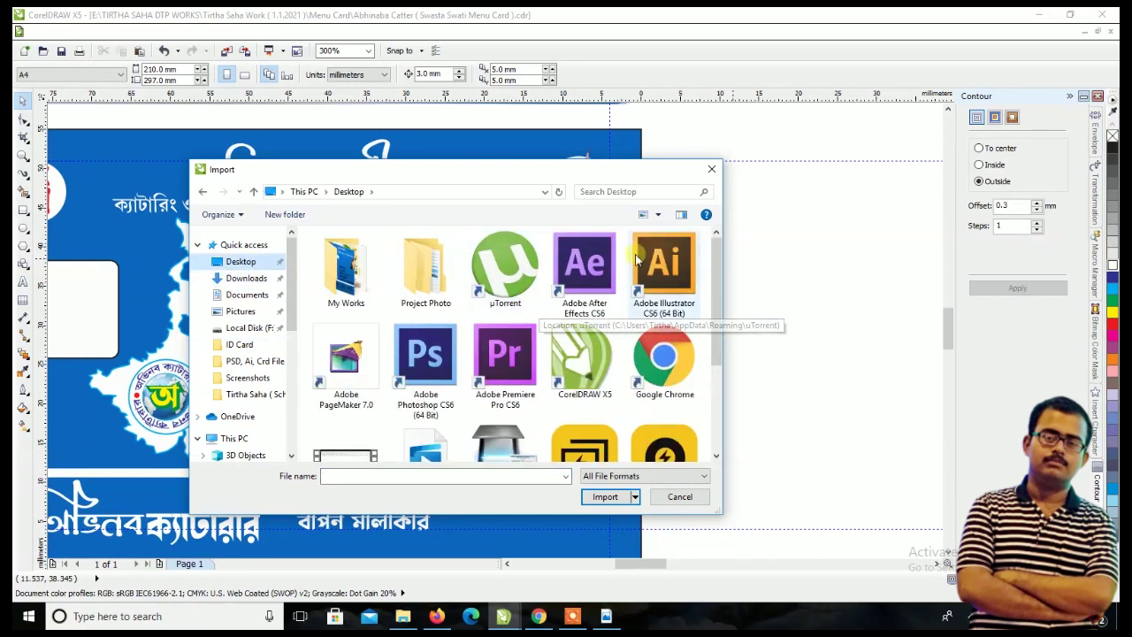
left_click(712, 170)
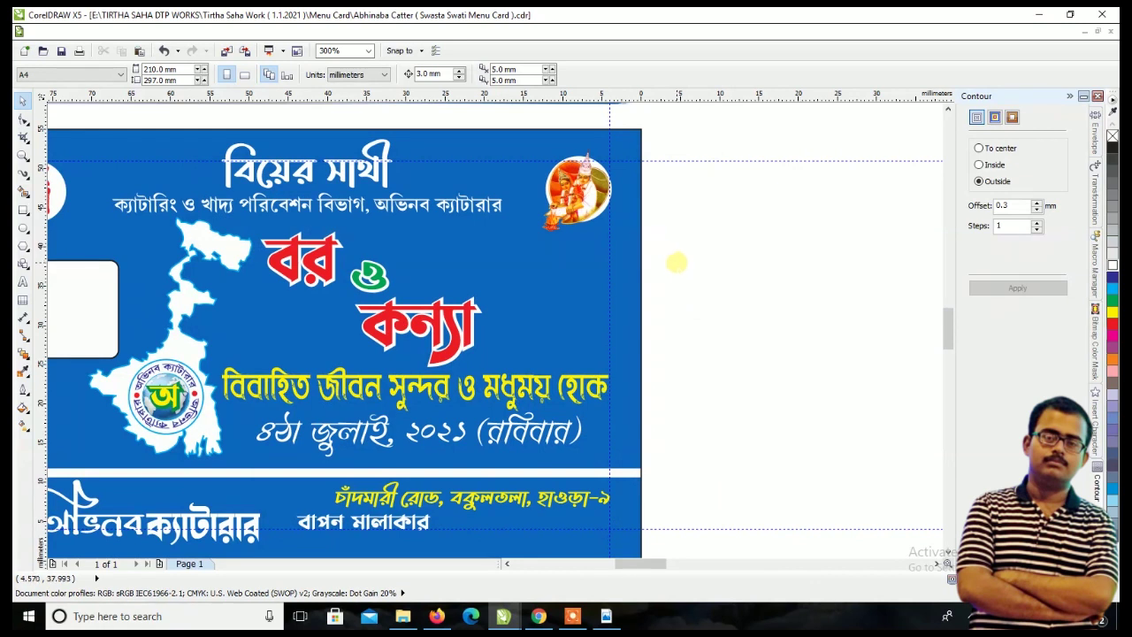
key("ctrl+v")
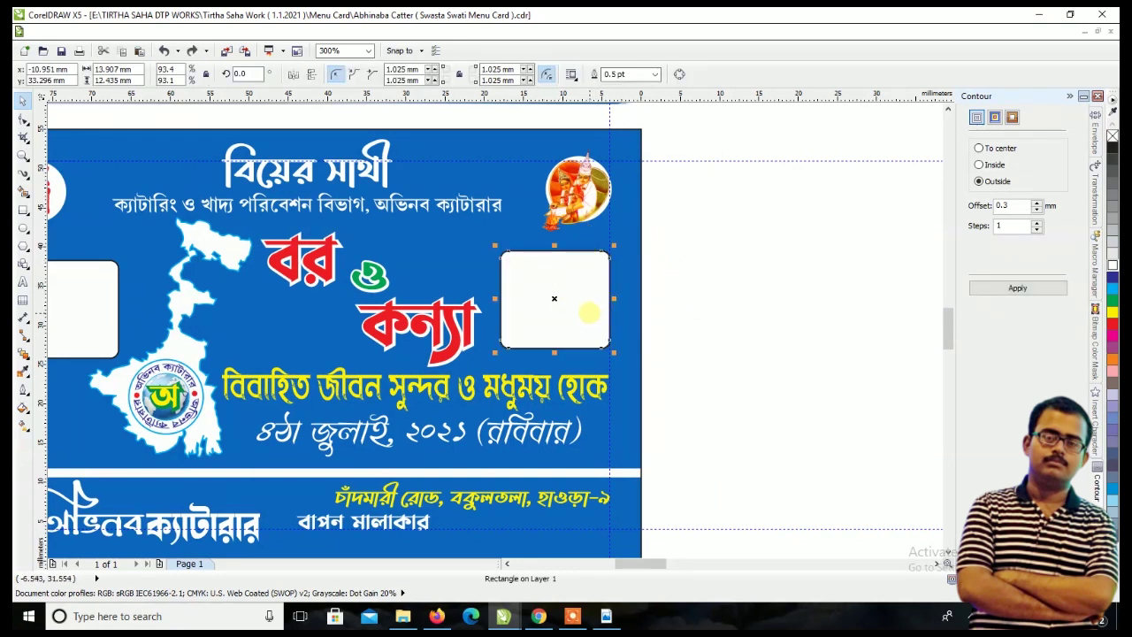
scroll(591, 311, "down", 4)
scroll(591, 300, "up", 2)
scroll(590, 301, "up", 2)
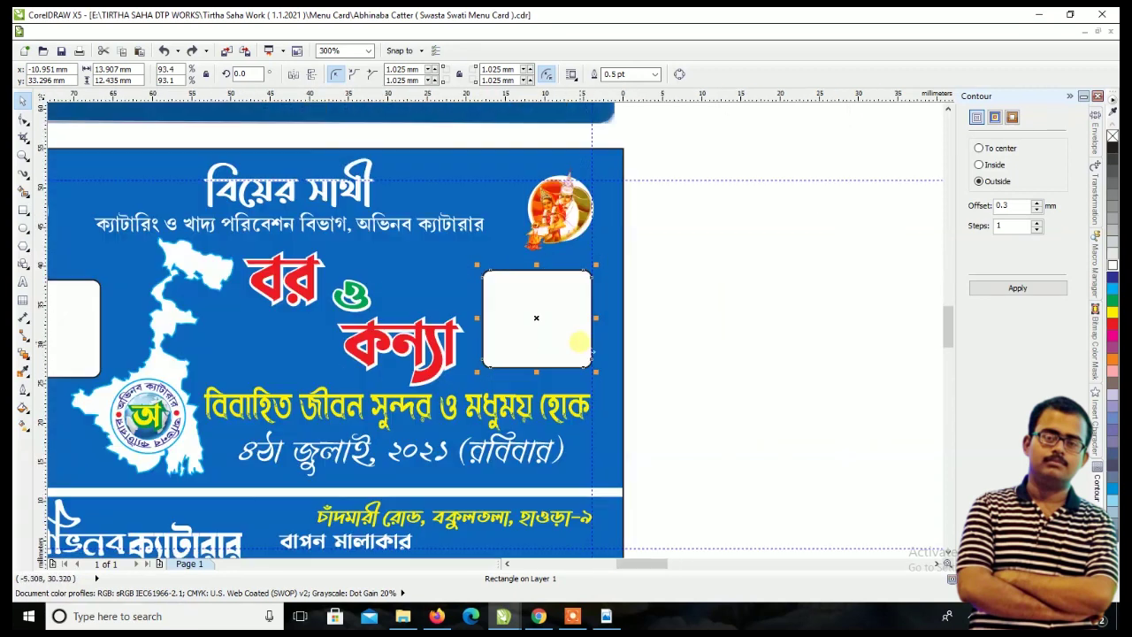
key("Delete")
- Browse to the Desktop > My Works folder in the Open dialog via Ctrl+O
key("ctrl+o")
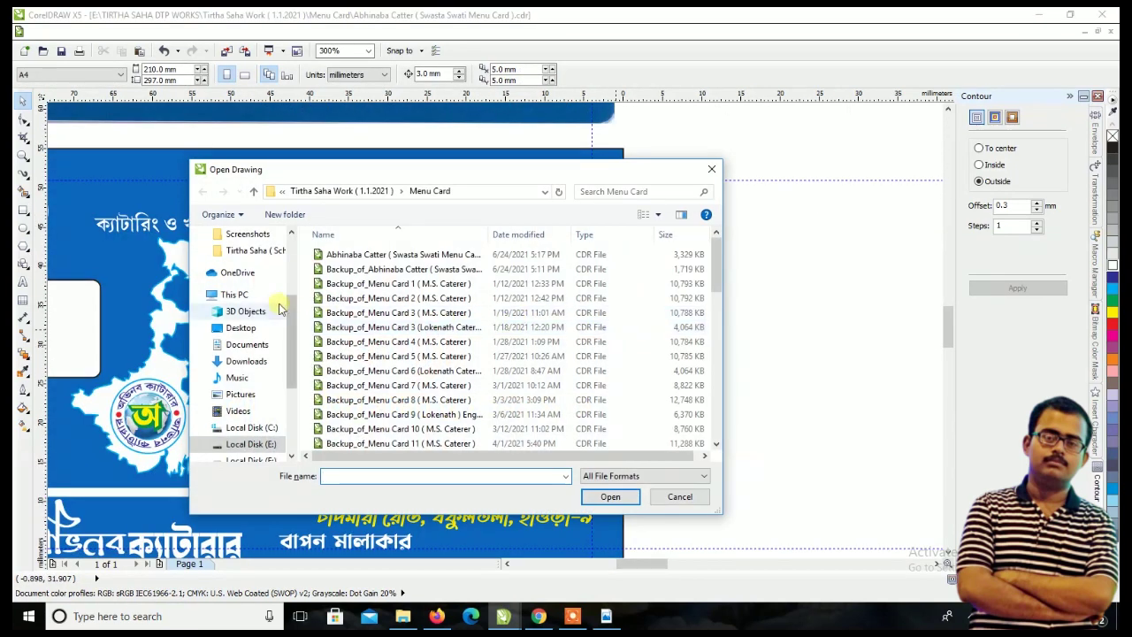
scroll(252, 323, "up", 3)
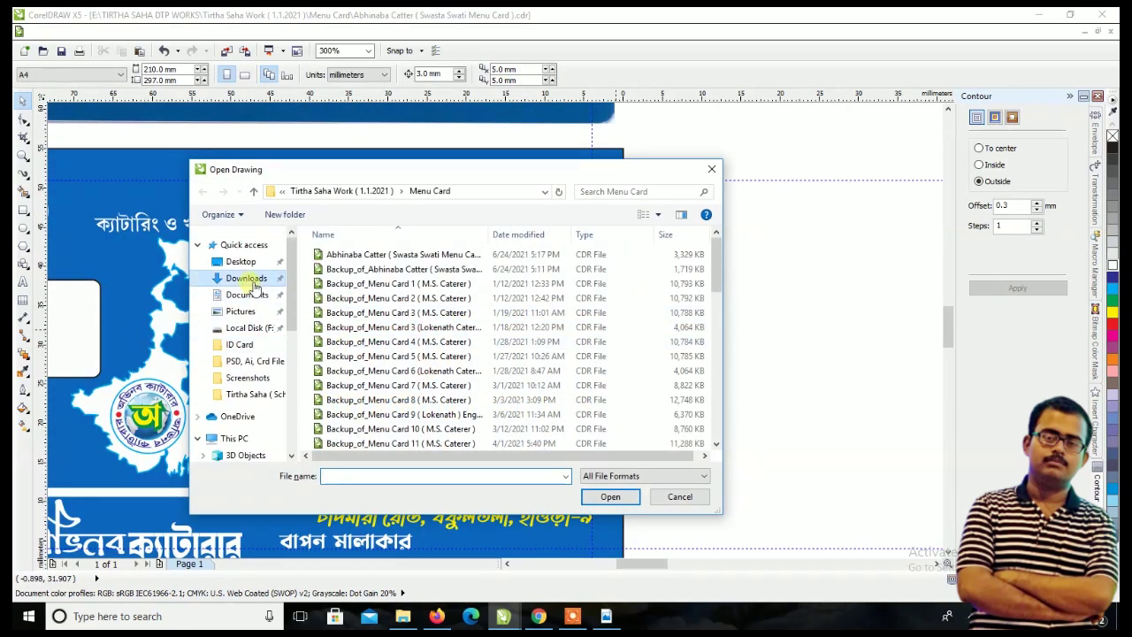
left_click(247, 278)
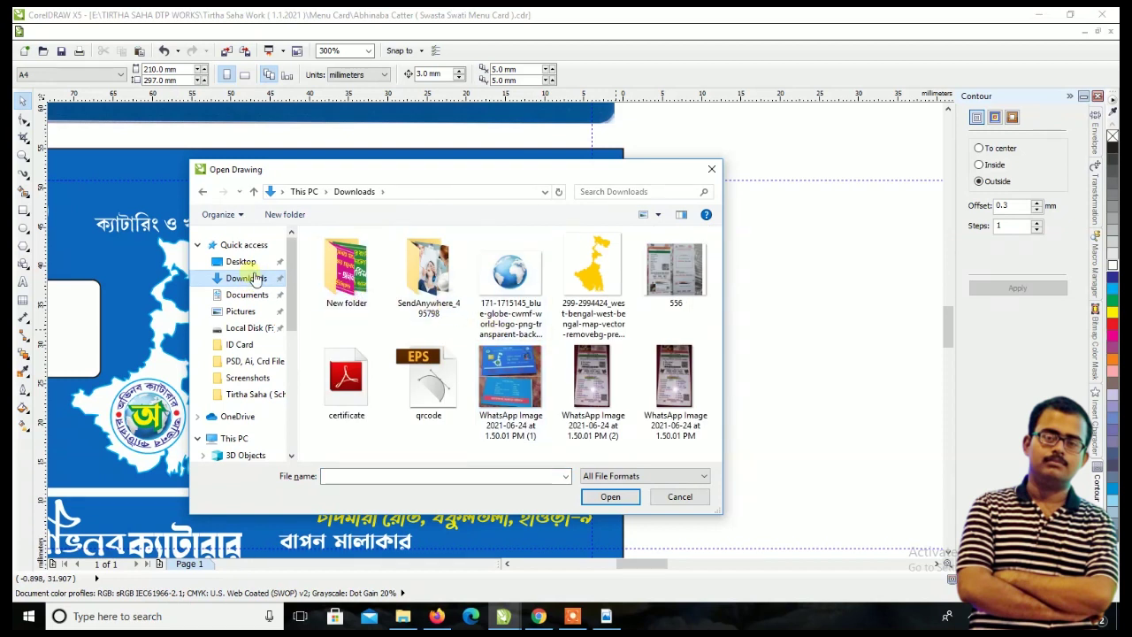
left_click(242, 262)
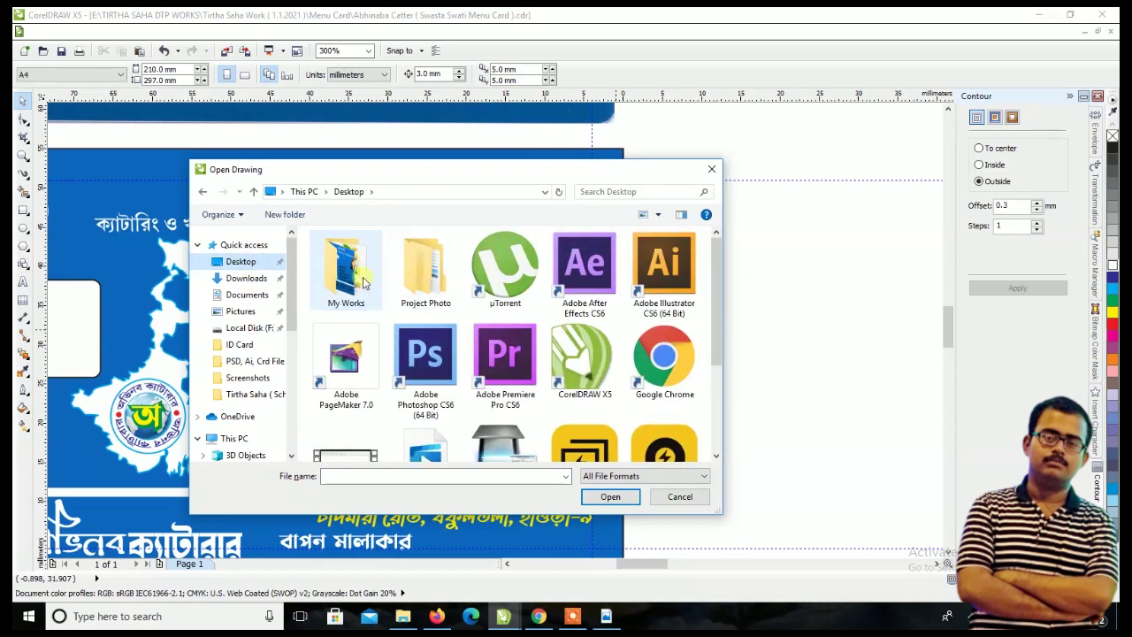
double_click(345, 265)
- Load the cartoon-chef-logo PNG so it appears large over the card
scroll(486, 360, "down", 3)
scroll(486, 360, "down", 2)
scroll(486, 360, "down", 2)
scroll(486, 360, "down", 2)
scroll(486, 360, "down", 2)
scroll(488, 358, "down", 2)
scroll(491, 354, "down", 2)
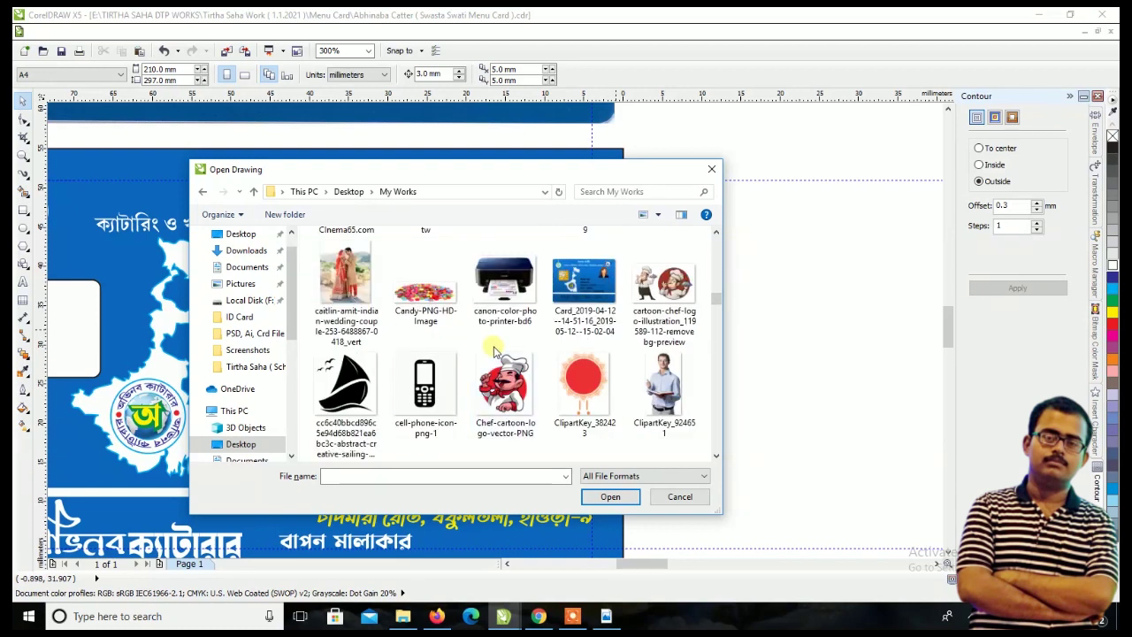
left_click(648, 285)
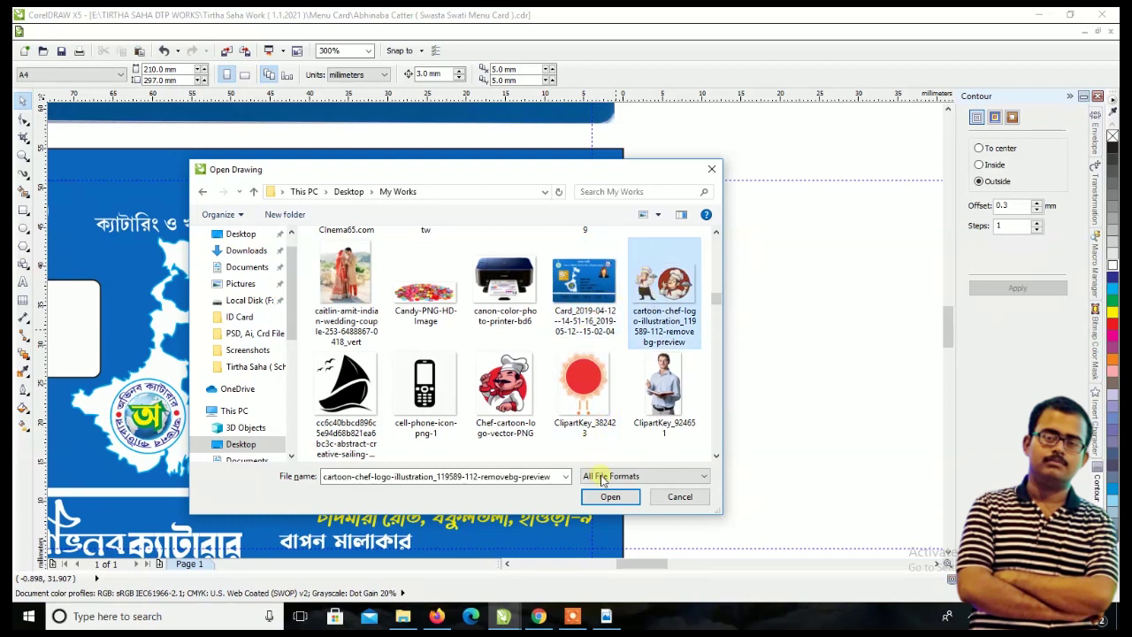
left_click(610, 496)
left_click(557, 380)
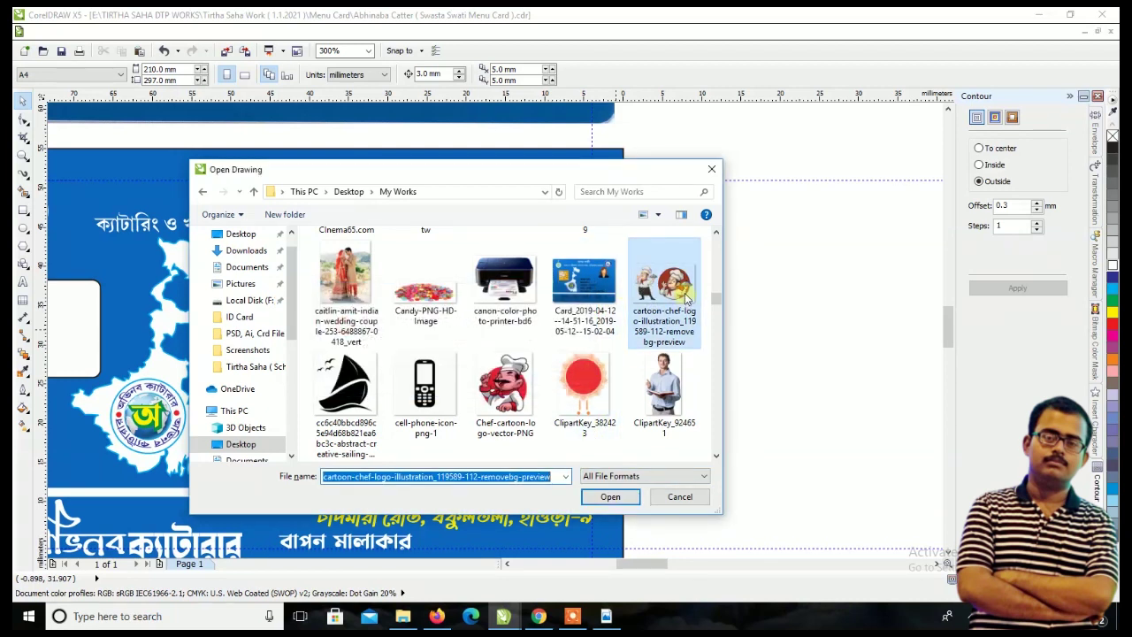
left_click(679, 496)
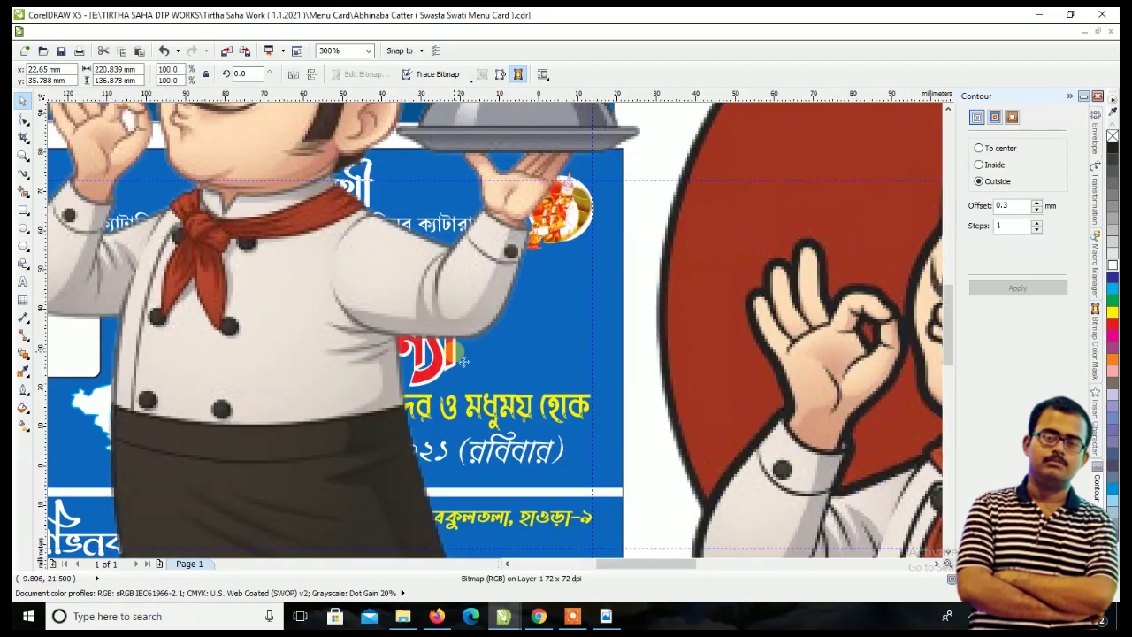
- Crop the picture to just the standing chef and trim its right edge slightly inward
scroll(472, 353, "down", 2)
left_click(28, 127)
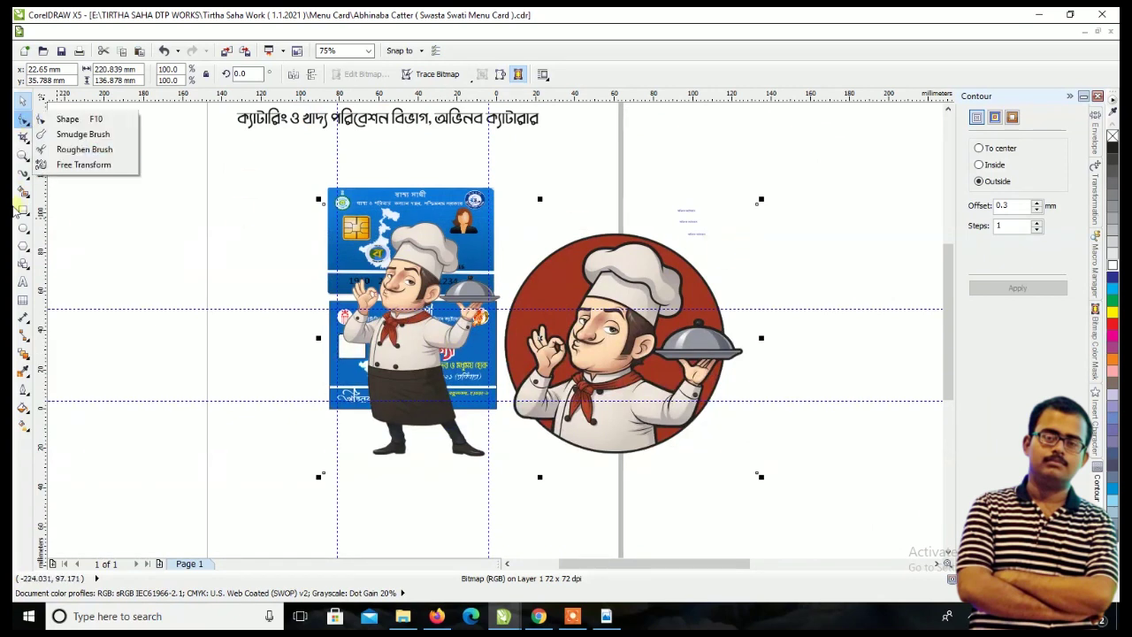
left_click(62, 119)
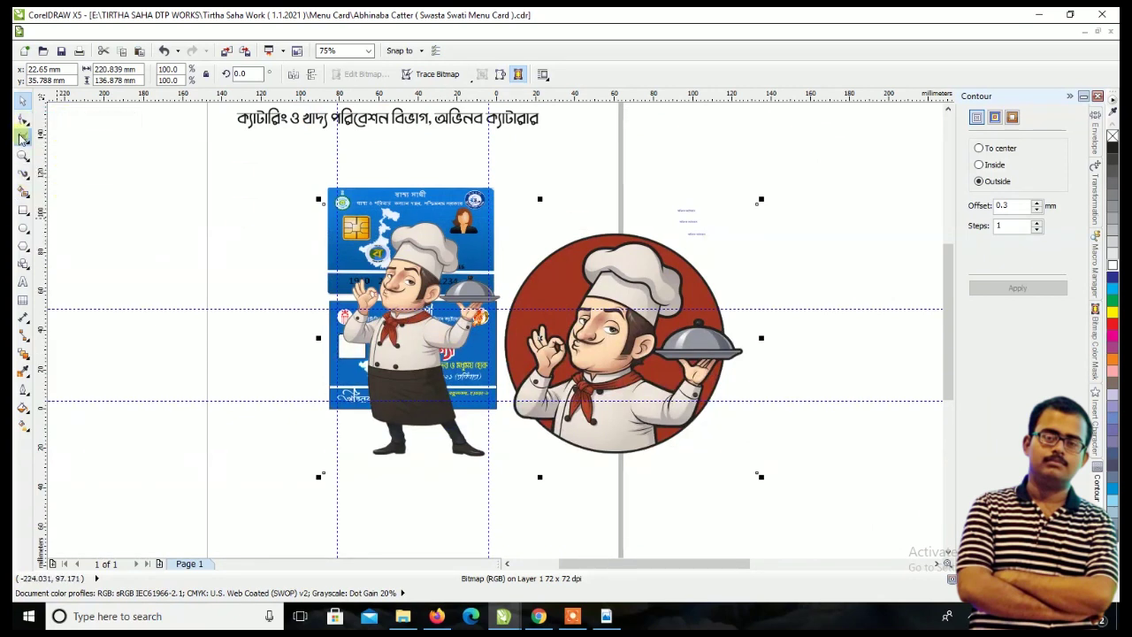
left_click(22, 135)
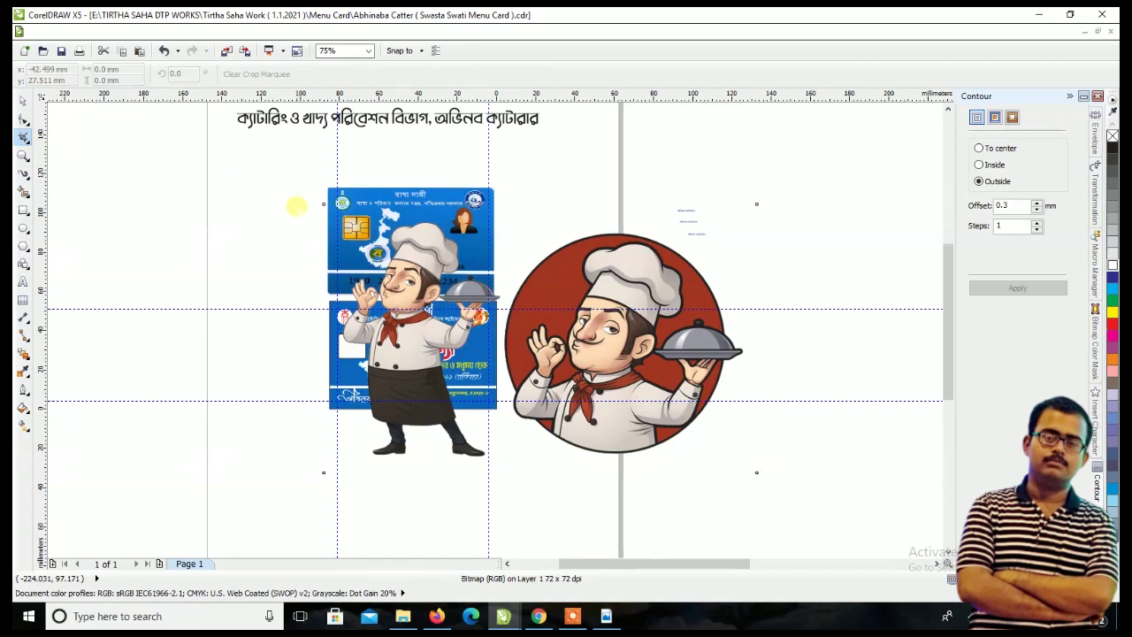
left_click_drag(324, 203, 506, 463)
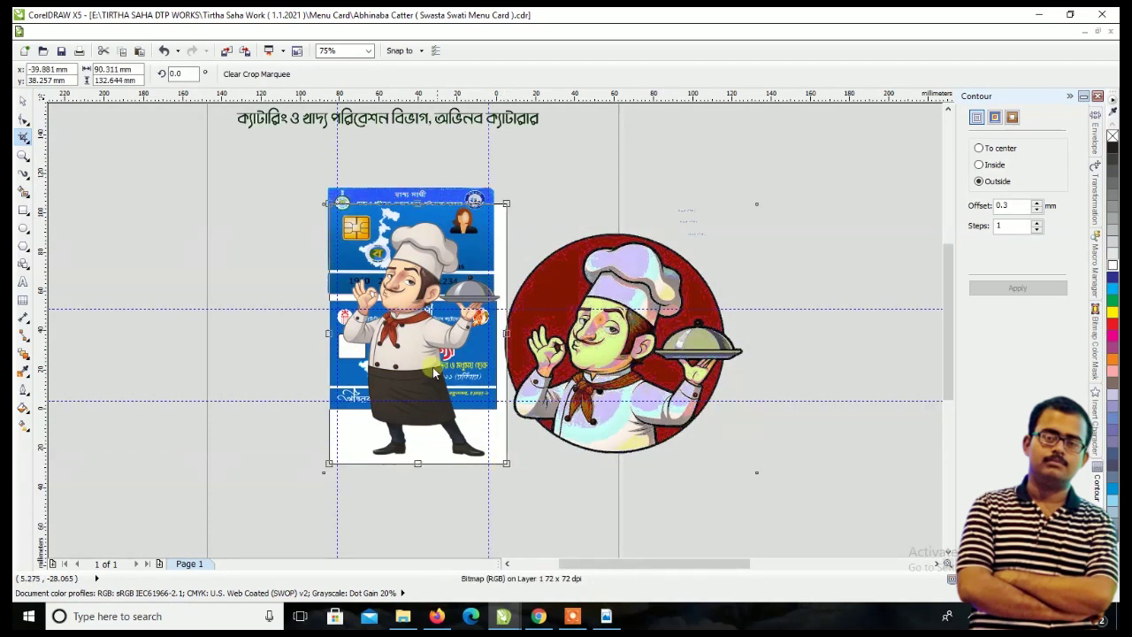
double_click(387, 340)
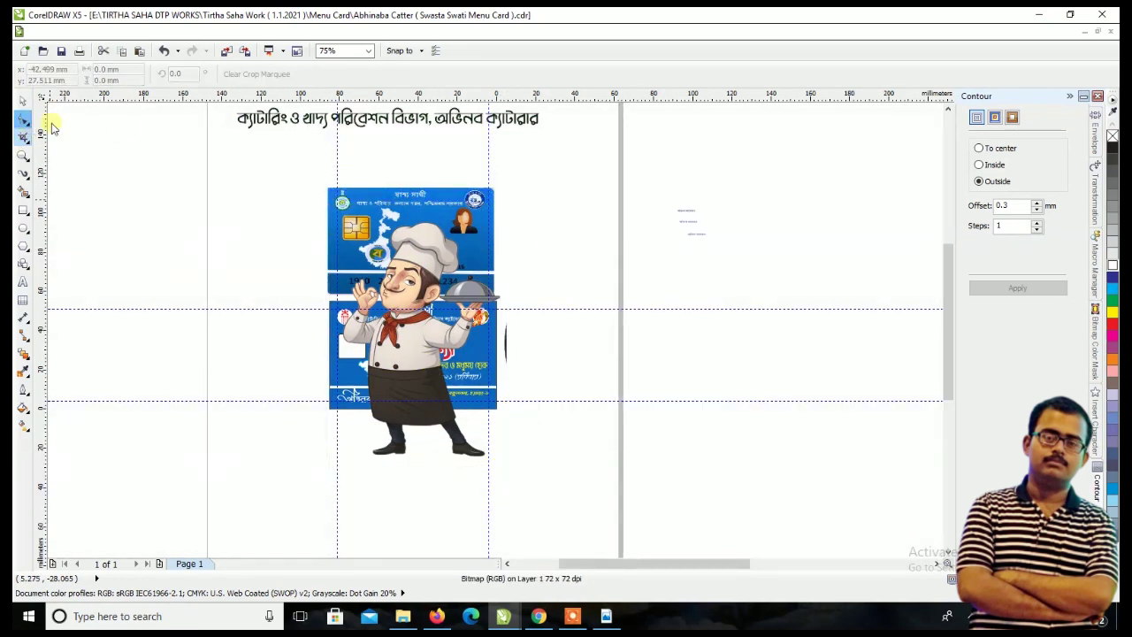
left_click(22, 119)
left_click_drag(501, 464, 496, 463)
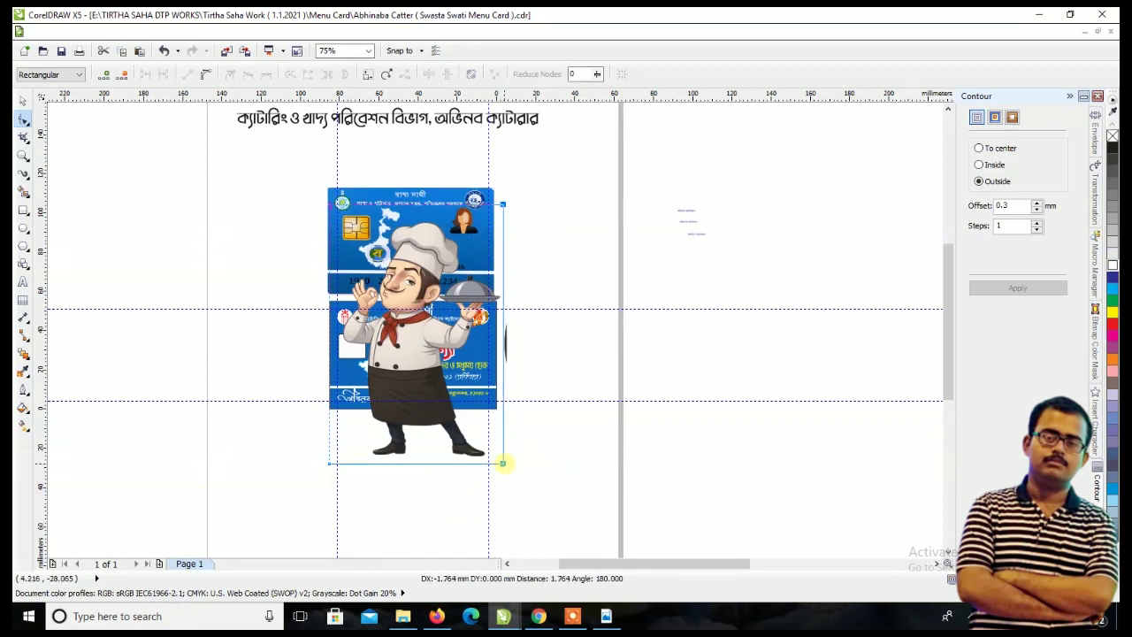
left_click(21, 97)
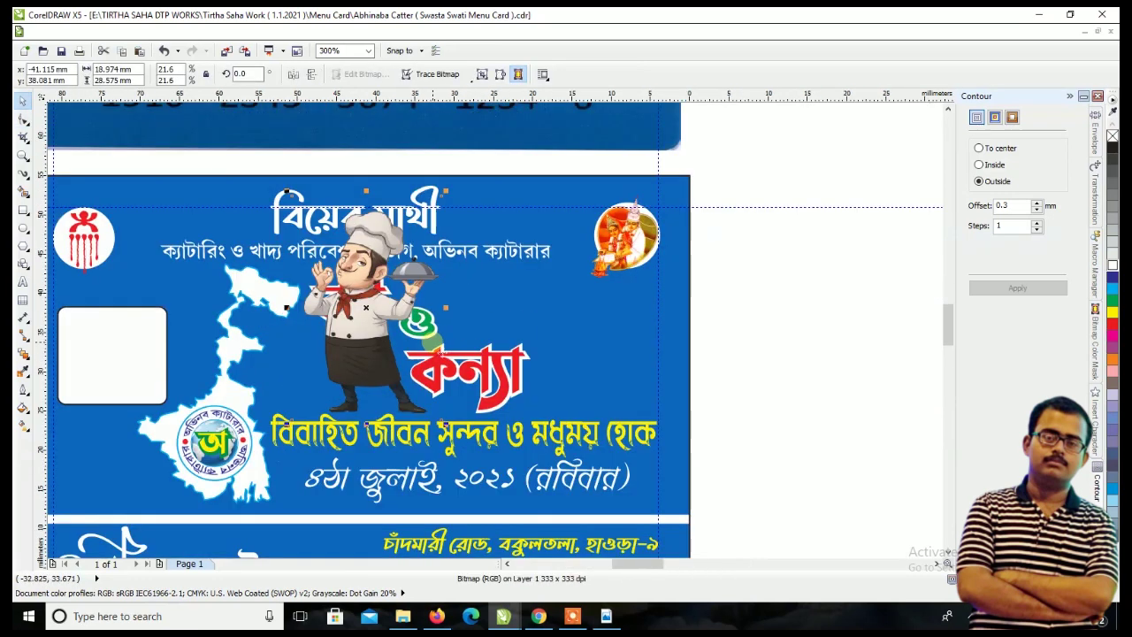
- Move the chef to the card's right, scale it to 14.4%, and settle it below the couple's photo
left_click_drag(433, 345, 650, 364)
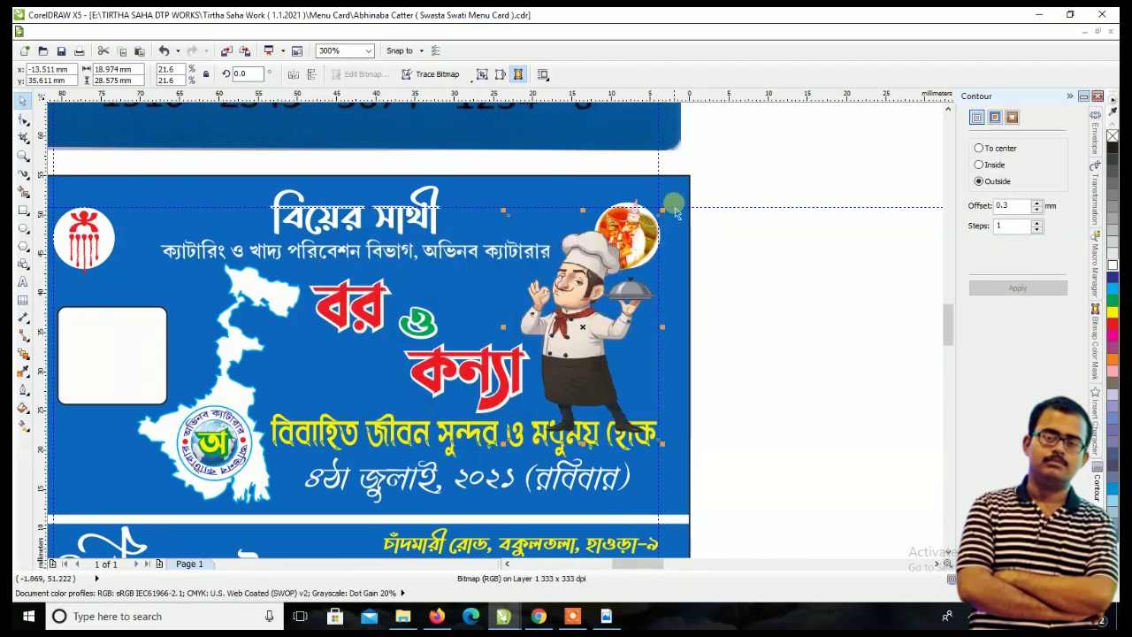
left_click_drag(662, 211, 603, 292)
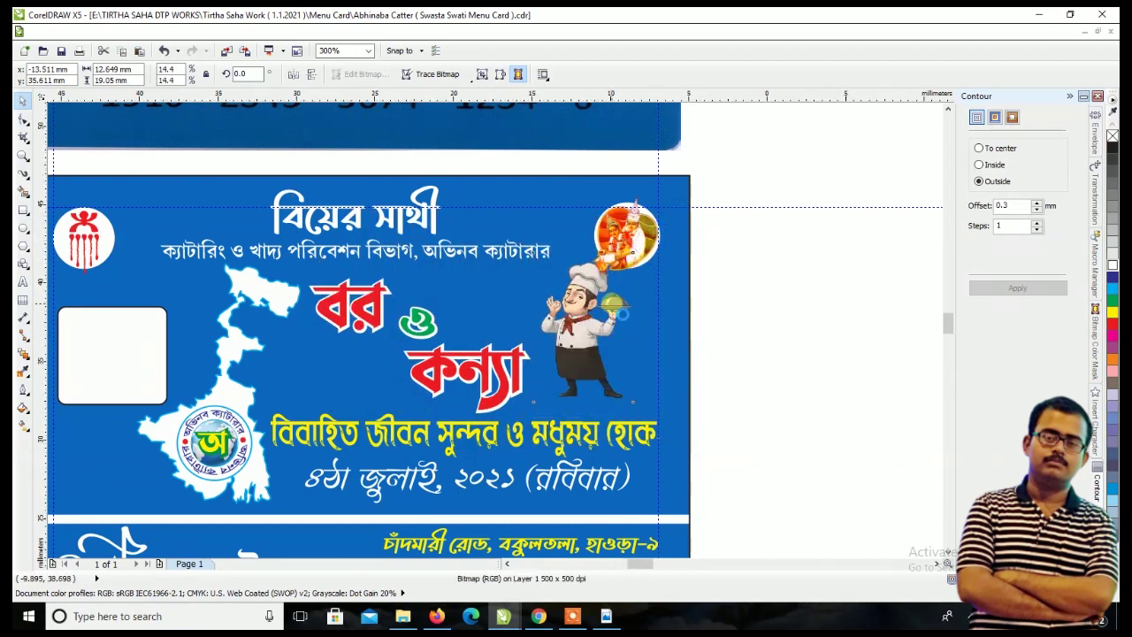
scroll(610, 295, "up", 2)
mouse_move(553, 348)
left_mouse_down()
mouse_move(601, 392)
mouse_move(591, 394)
left_mouse_up()
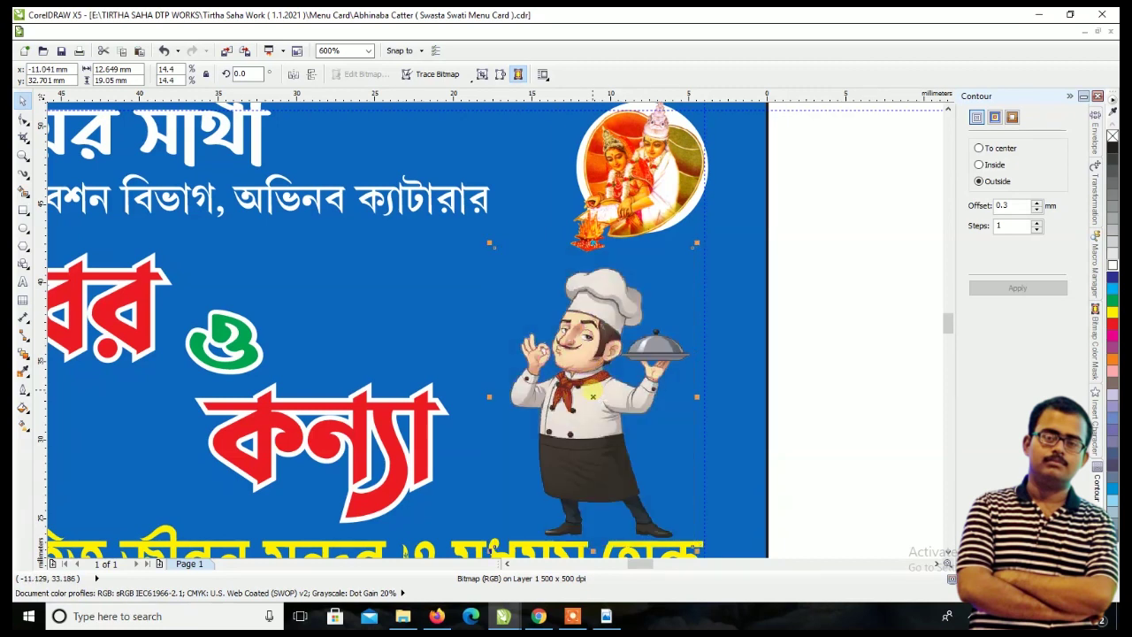
left_click(214, 32)
mouse_move(233, 48)
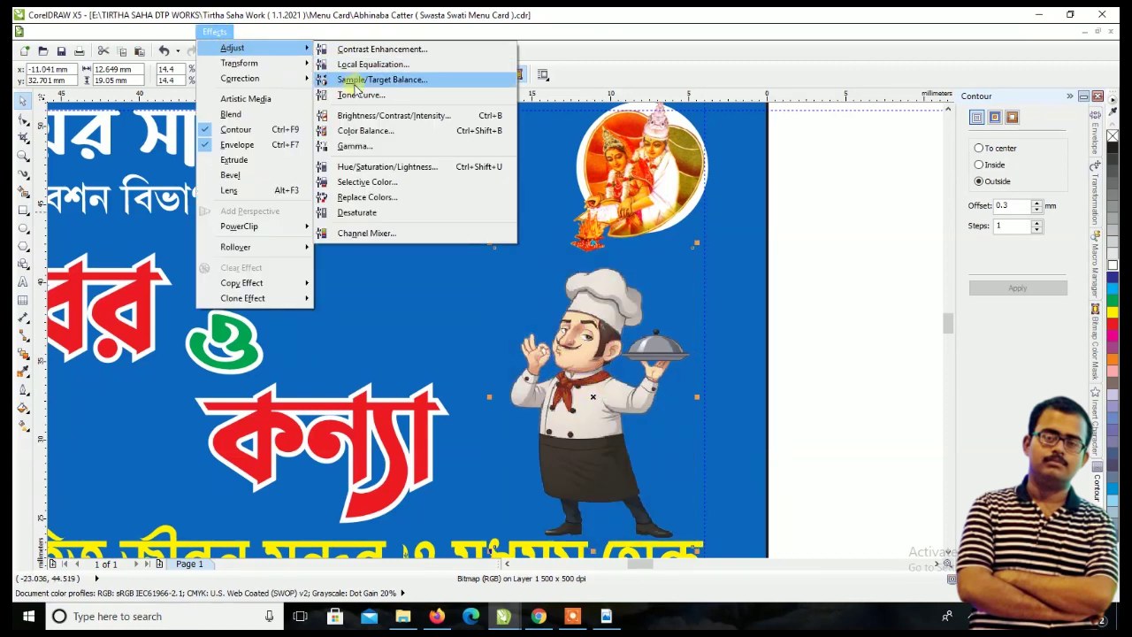
- Brighten the chef gently with a Tone Curve mid-point raised to 115/130
left_click(358, 95)
left_click_drag(522, 169, 222, 168)
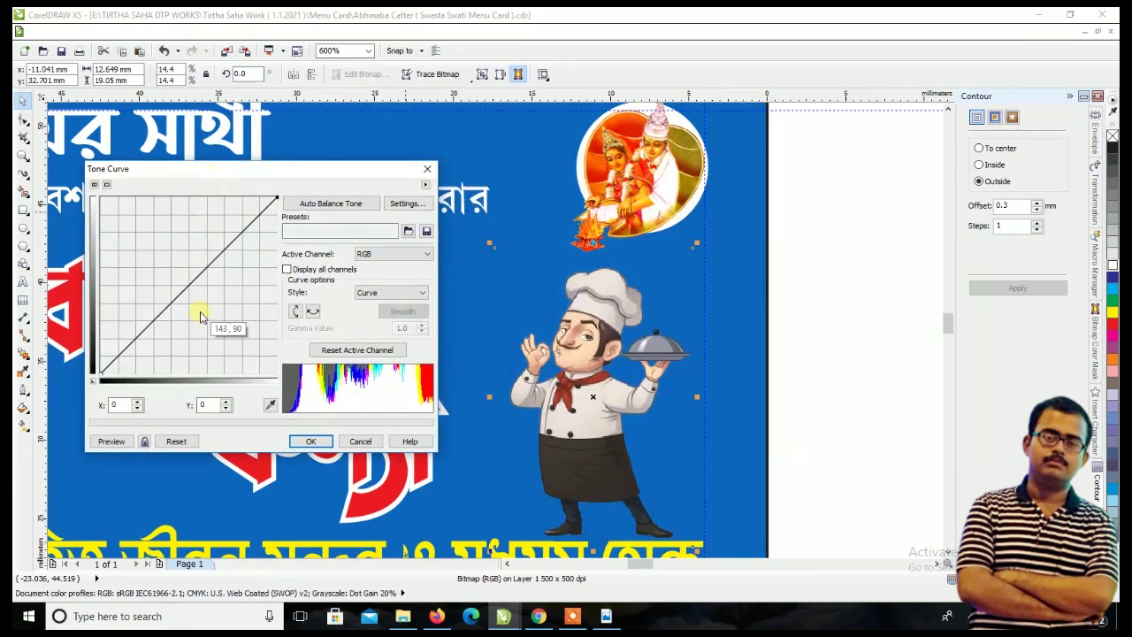
left_click_drag(189, 283, 176, 270)
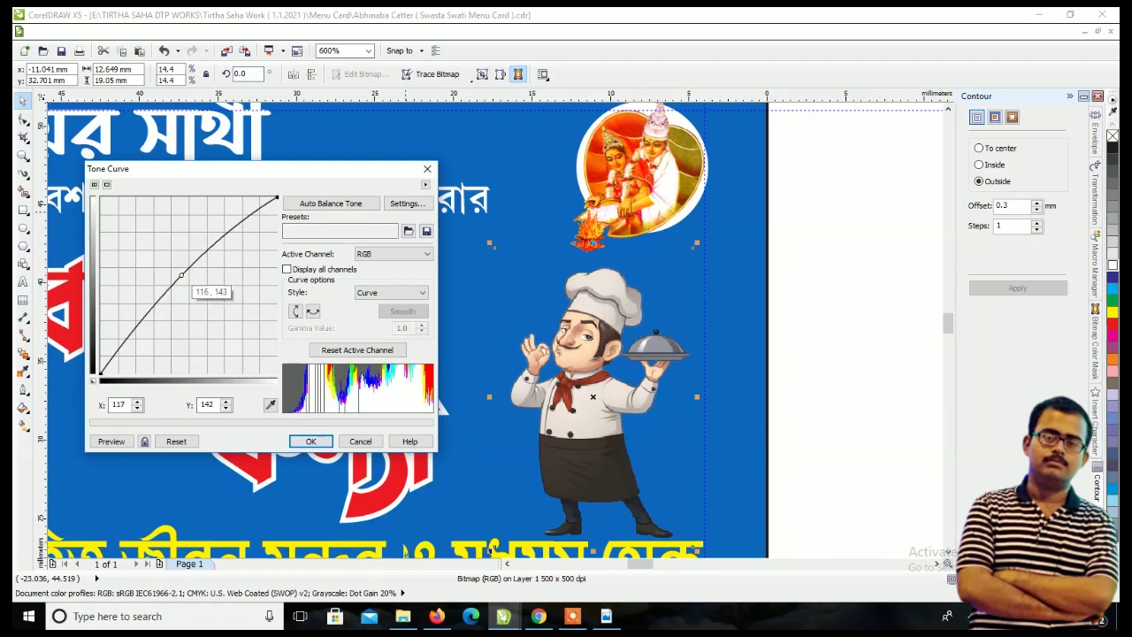
left_click(111, 441)
left_click(176, 441)
left_click(188, 286)
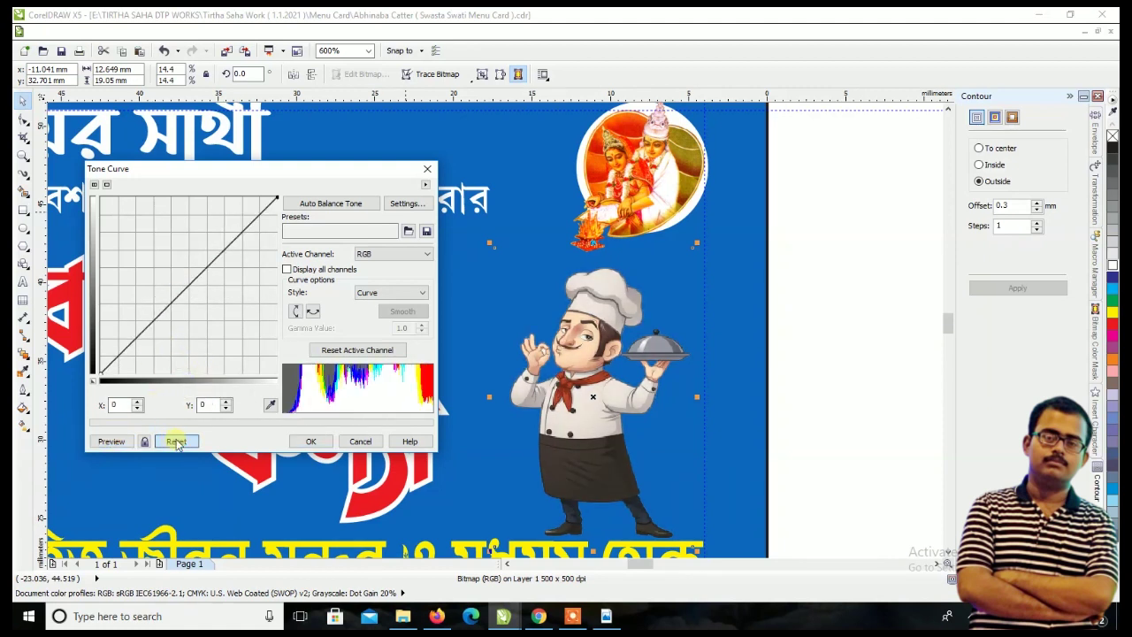
left_click_drag(187, 286, 180, 283)
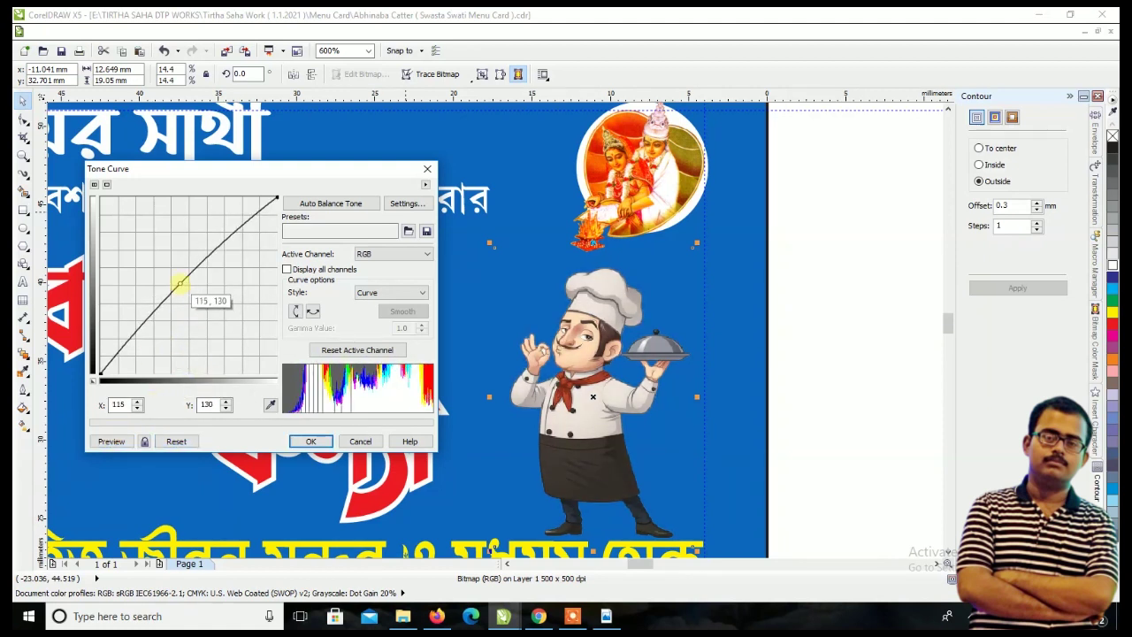
left_click(111, 441)
left_click(309, 441)
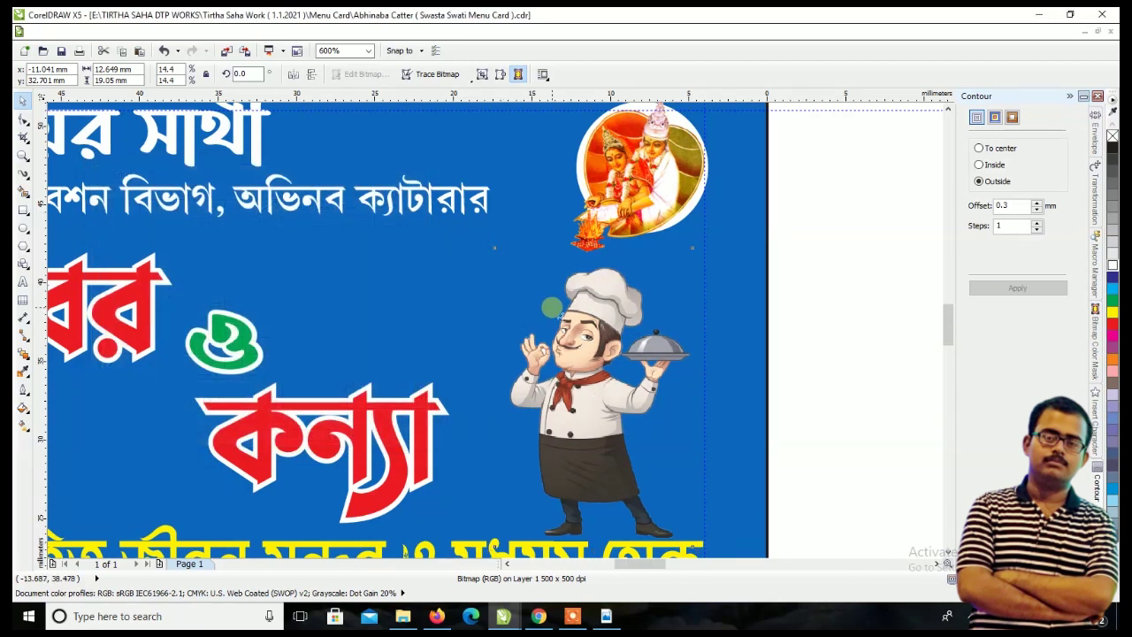
scroll(548, 306, "down", 3)
left_click(672, 307)
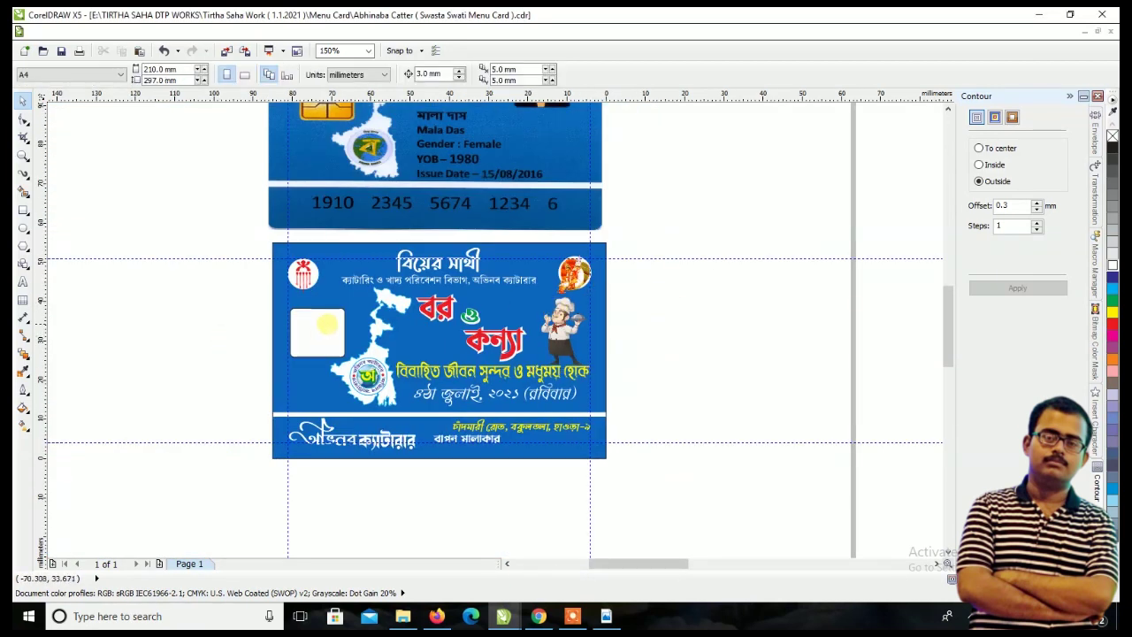
- Import qrcode.eps with default EPS options and place it on the card
scroll(323, 368, "down", 2)
scroll(324, 367, "down", 2)
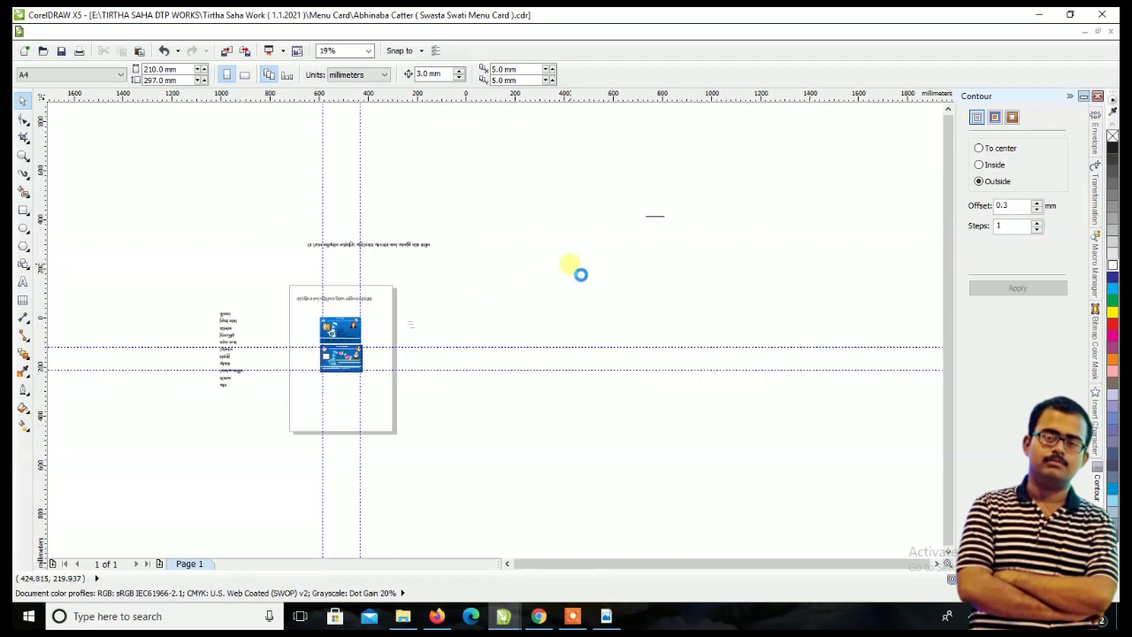
scroll(566, 263, "down", 4)
scroll(536, 291, "up", 5)
scroll(358, 340, "up", 4)
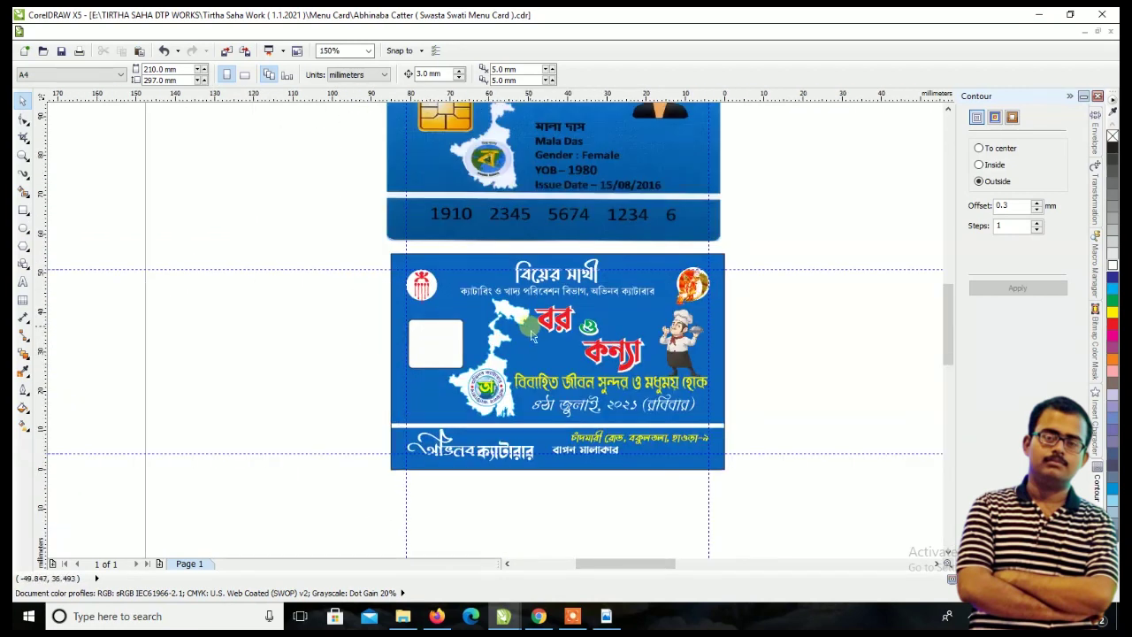
scroll(533, 335, "up", 1)
right_click(106, 285)
left_click(226, 347)
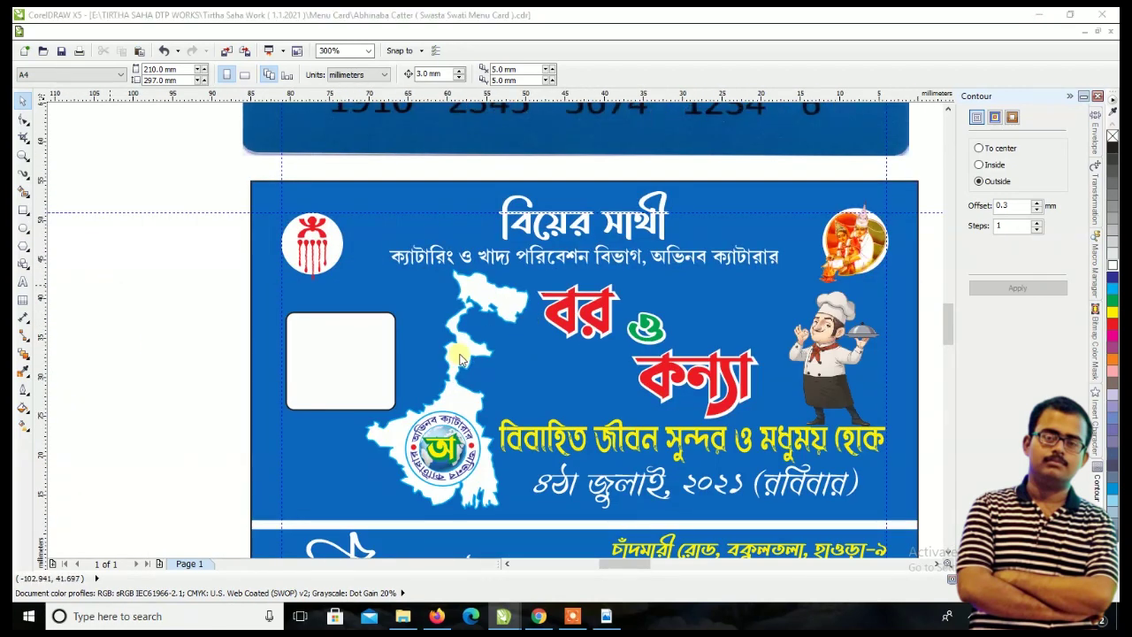
left_click(459, 356)
left_click(607, 519)
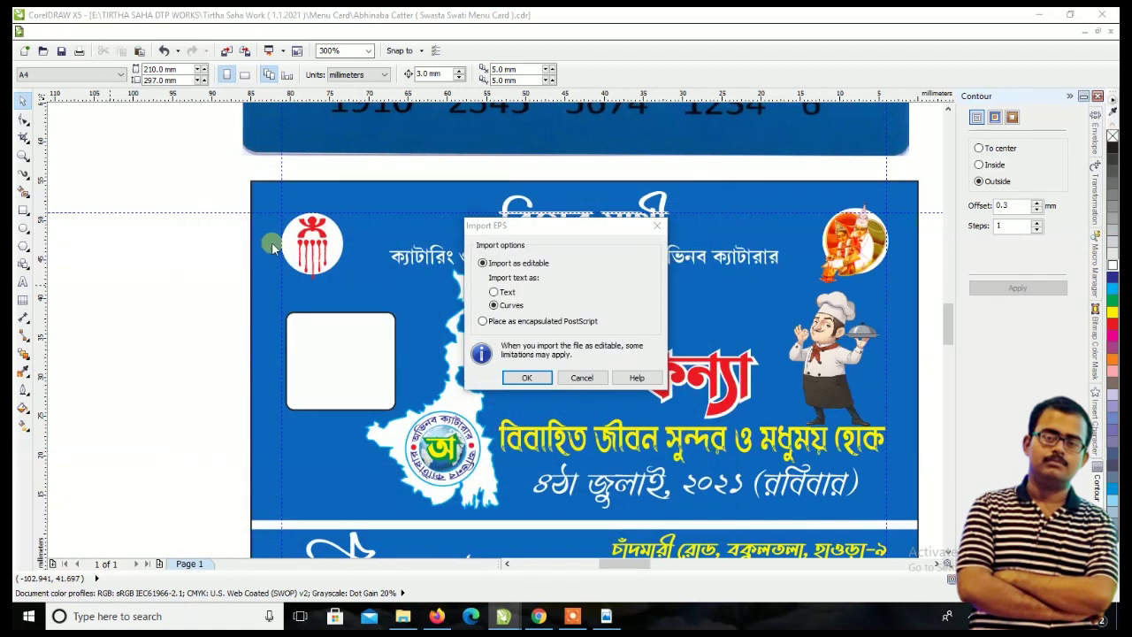
left_click(527, 378)
left_click(317, 283)
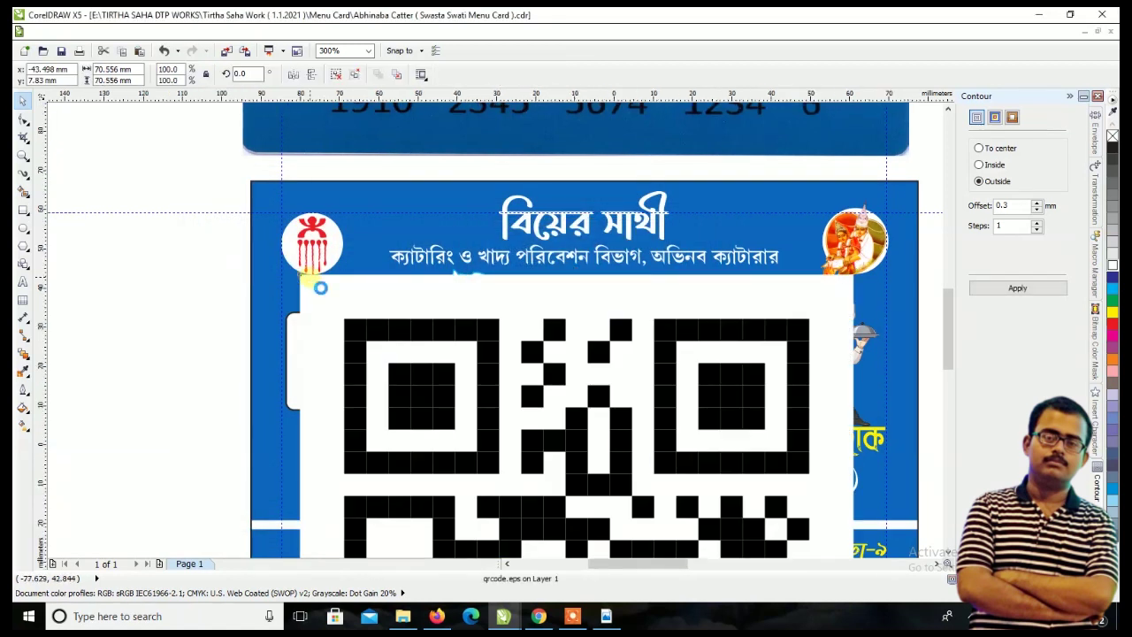
- Shrink the QR code and PowerClip it inside the white rounded box
scroll(316, 195, "down", 2)
mouse_move(601, 237)
left_mouse_down()
mouse_move(473, 366)
mouse_move(321, 323)
left_mouse_up()
scroll(334, 313, "up", 4)
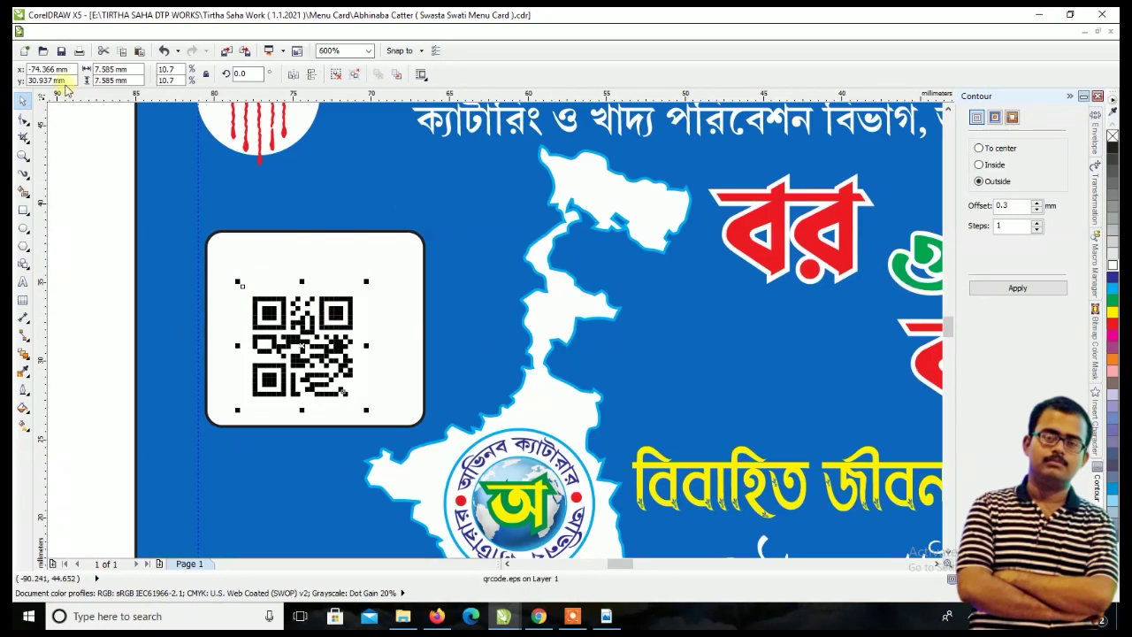
left_click(99, 31)
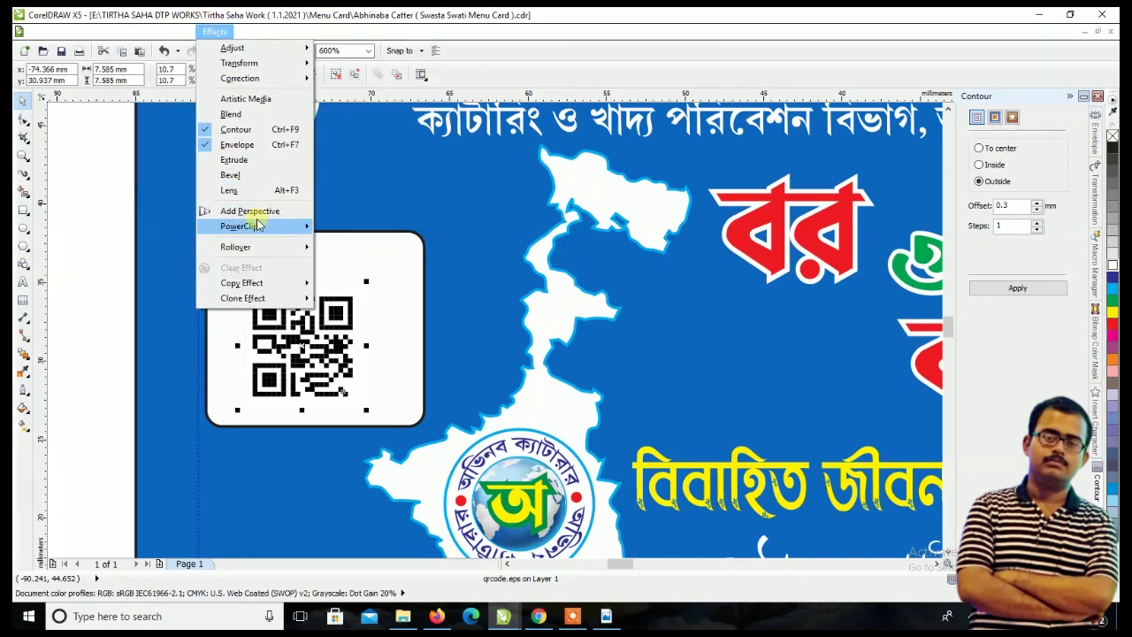
left_click(336, 226)
left_click(372, 252)
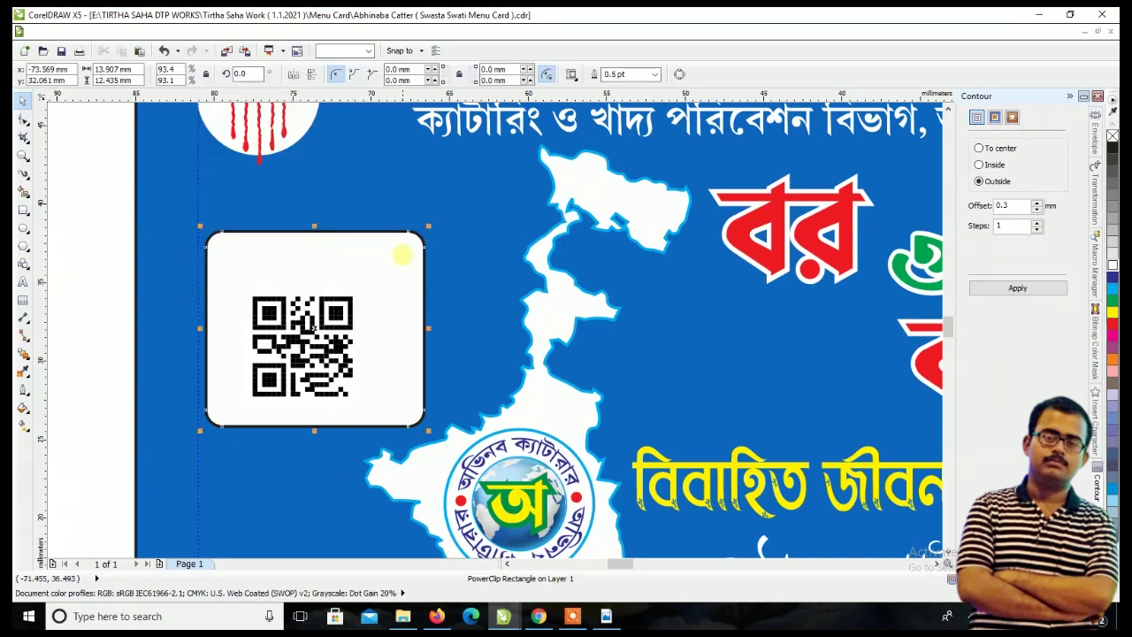
- Resize the clipped QR code to about 14.9 × 13.8 mm to fill its rounded box
left_click(372, 277, "ctrl")
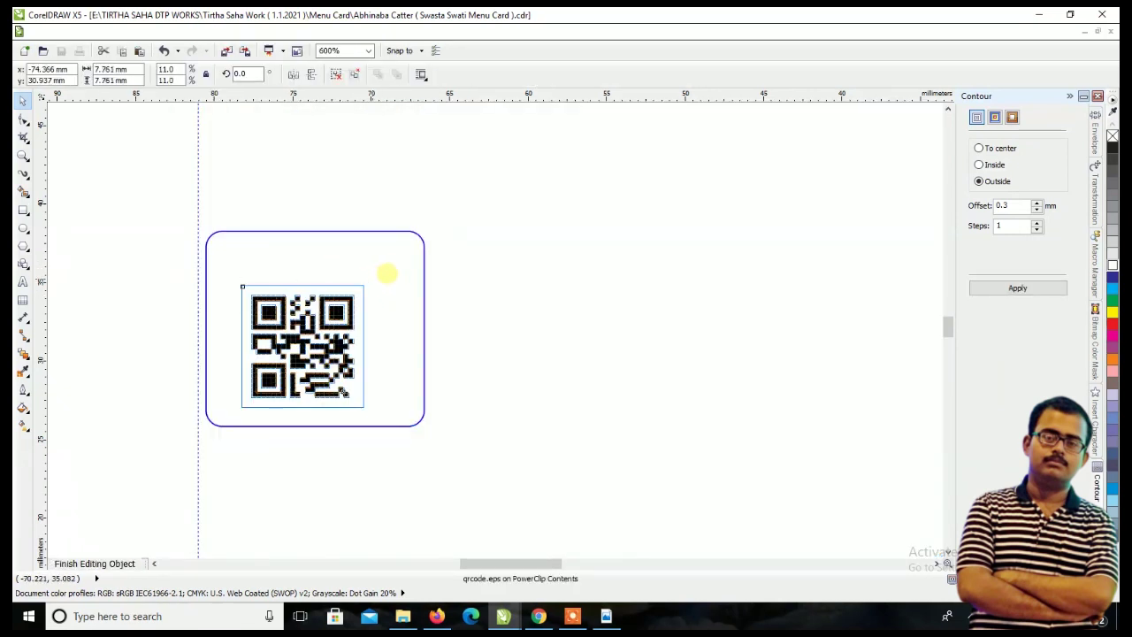
left_click_drag(414, 252, 454, 220)
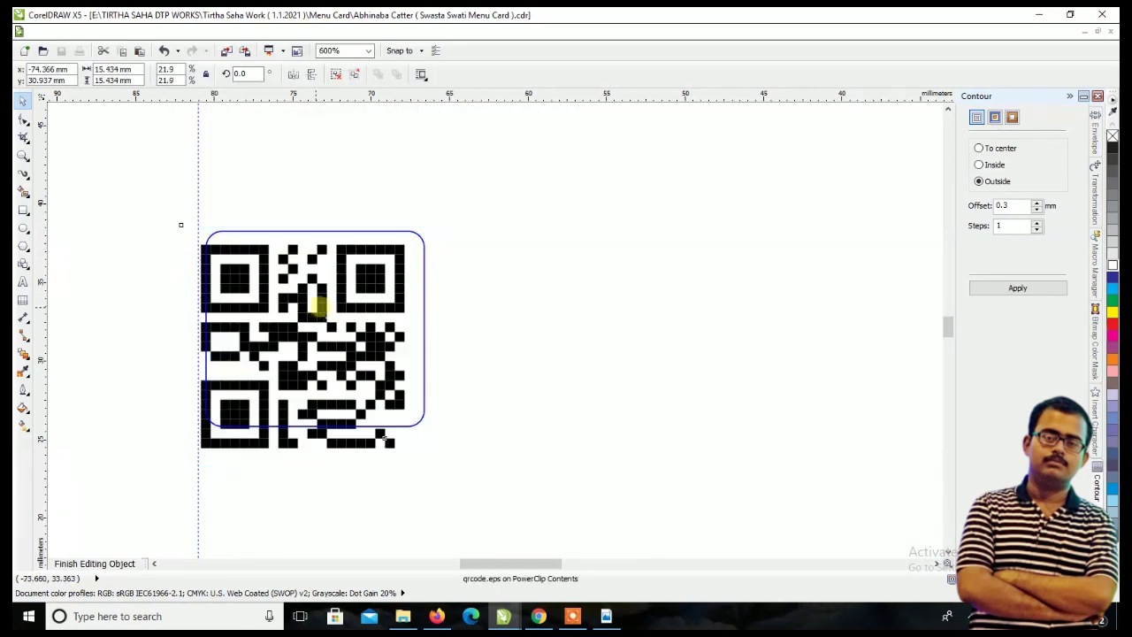
left_click_drag(334, 306, 336, 307)
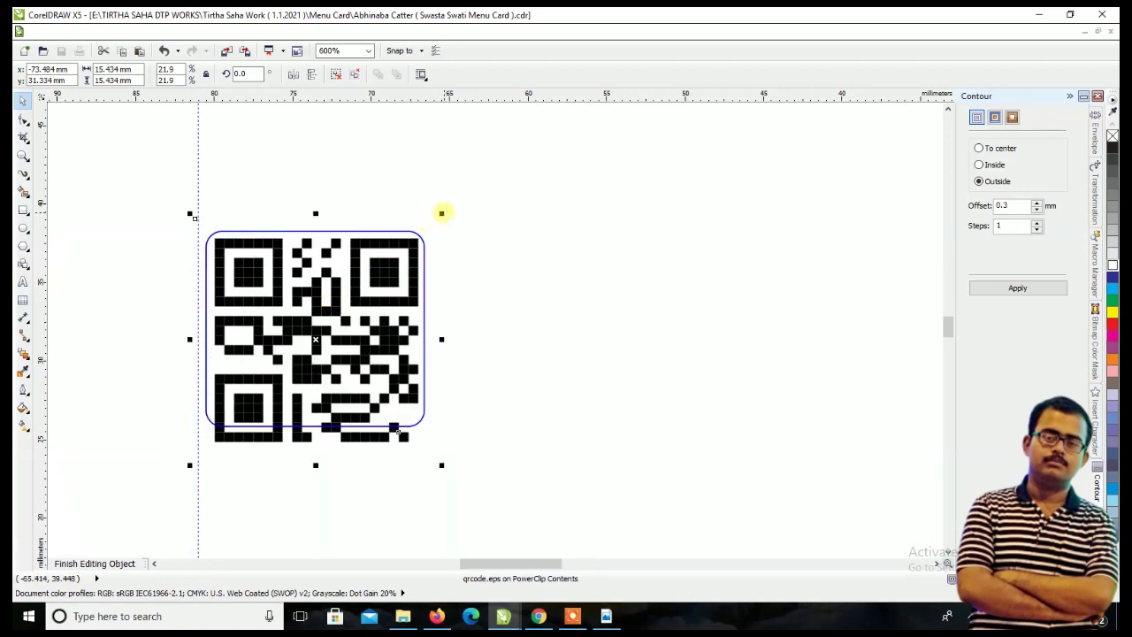
left_click_drag(443, 212, 439, 218)
left_click_drag(316, 460, 315, 443)
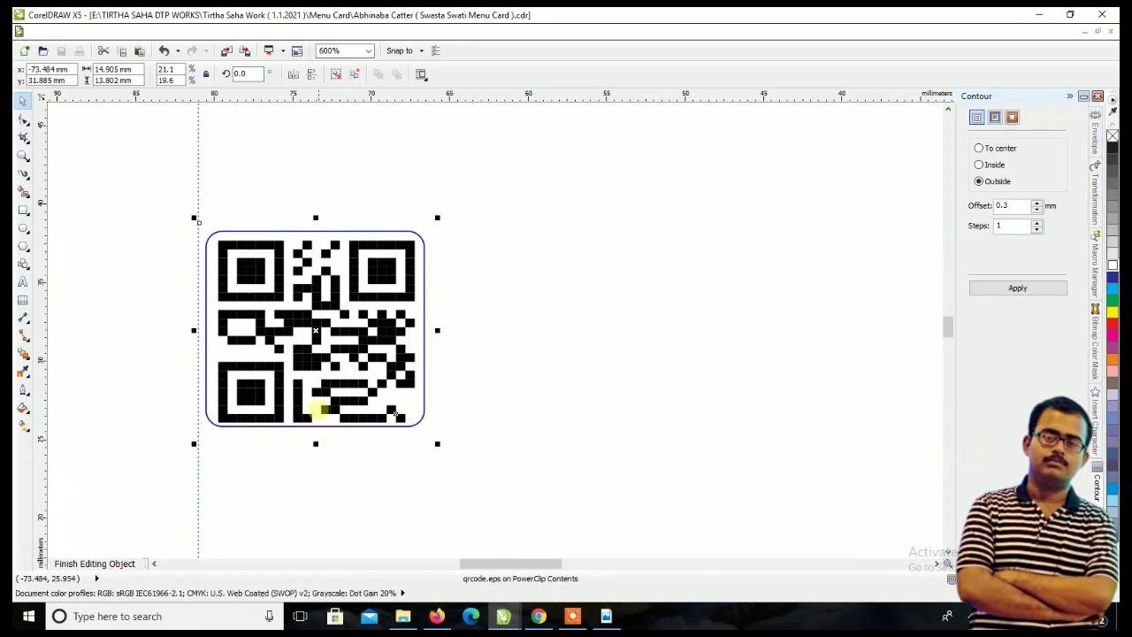
scroll(356, 254, "up", 1)
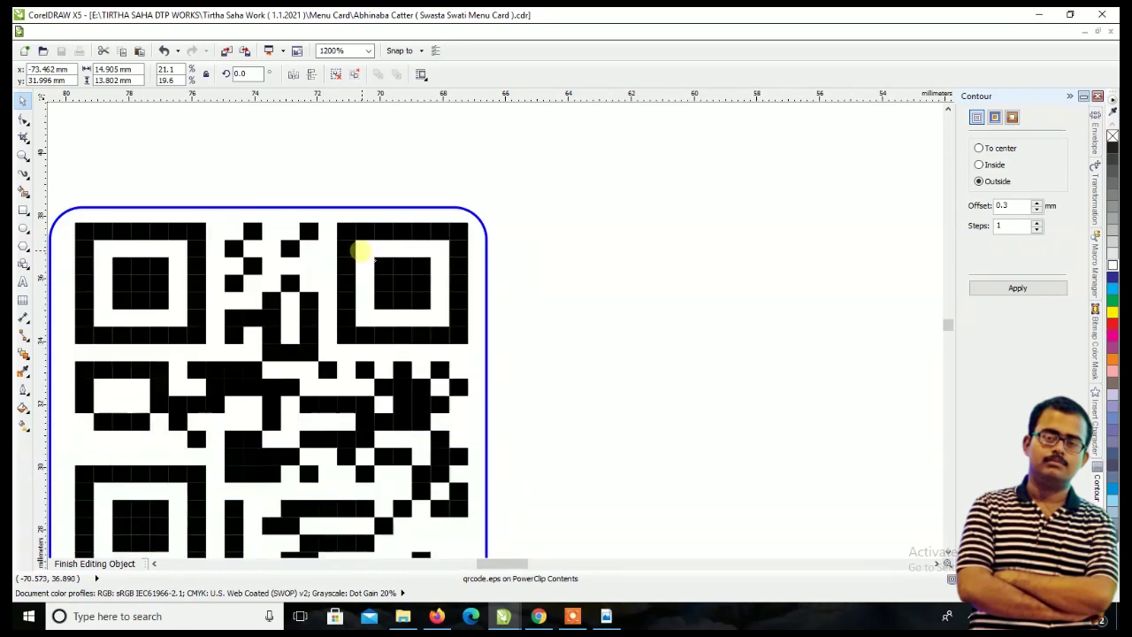
scroll(405, 186, "down", 1)
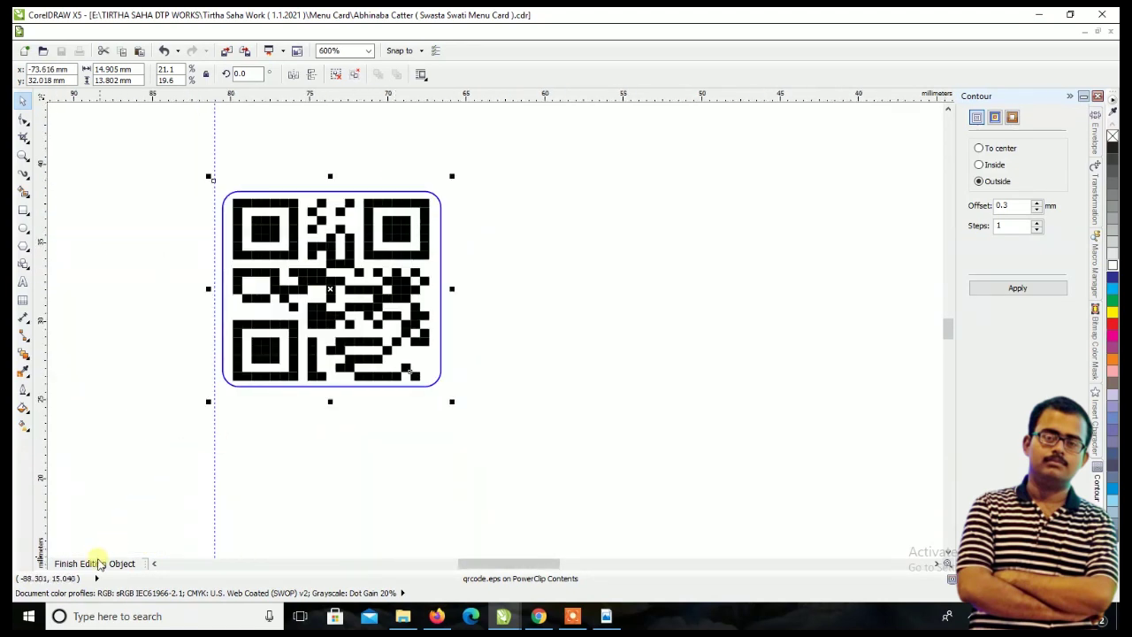
left_click(97, 563)
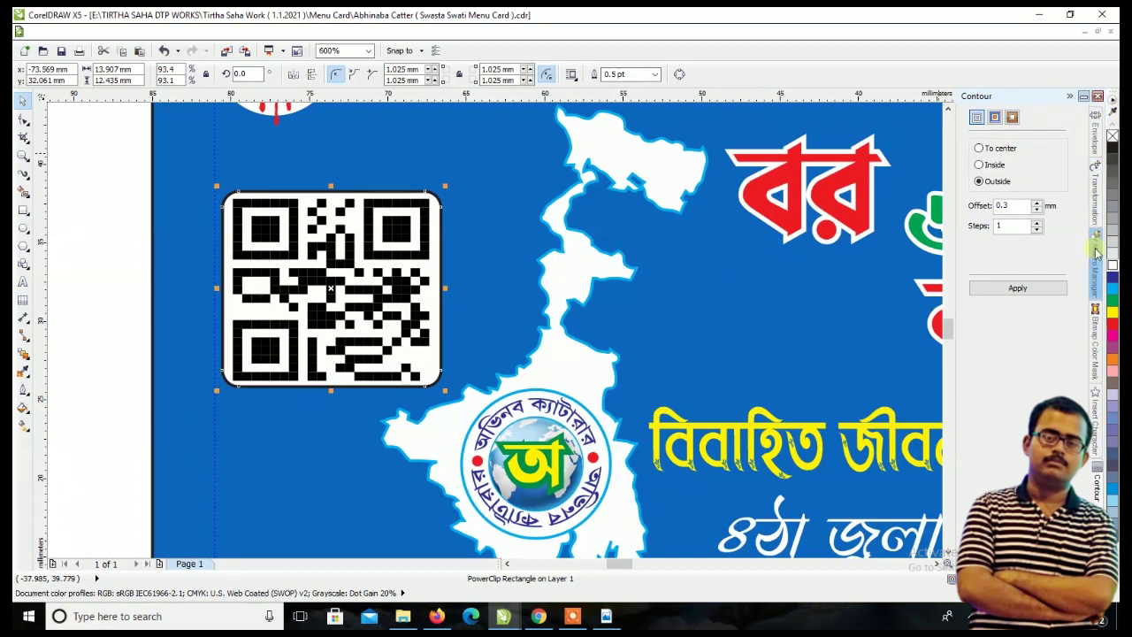
- Give the QR box a light blue outline and clear the selection
right_click(1112, 288)
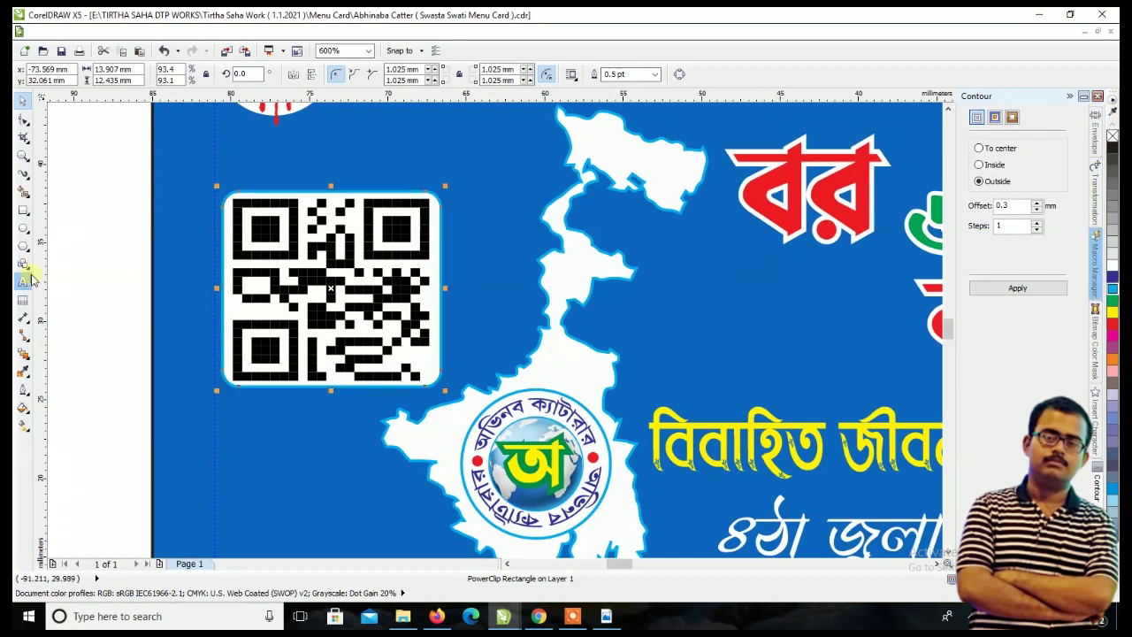
key("Escape")
scroll(187, 356, "down", 4)
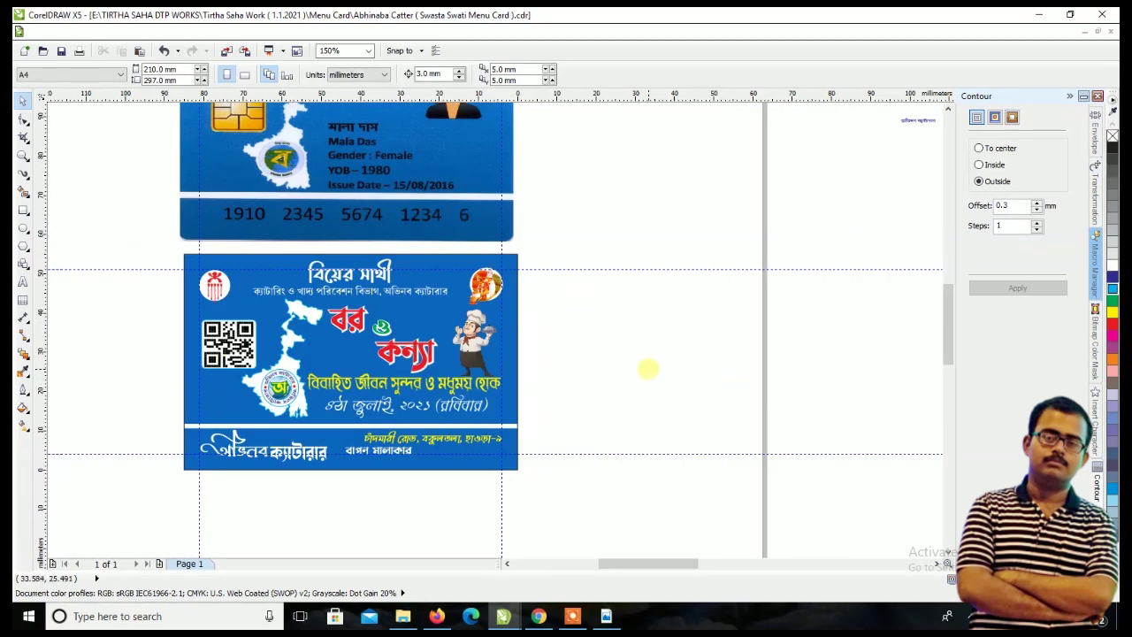
- Move the ID card image aside and paste the blue card background onto a new Page 2
scroll(436, 252, "down", 2)
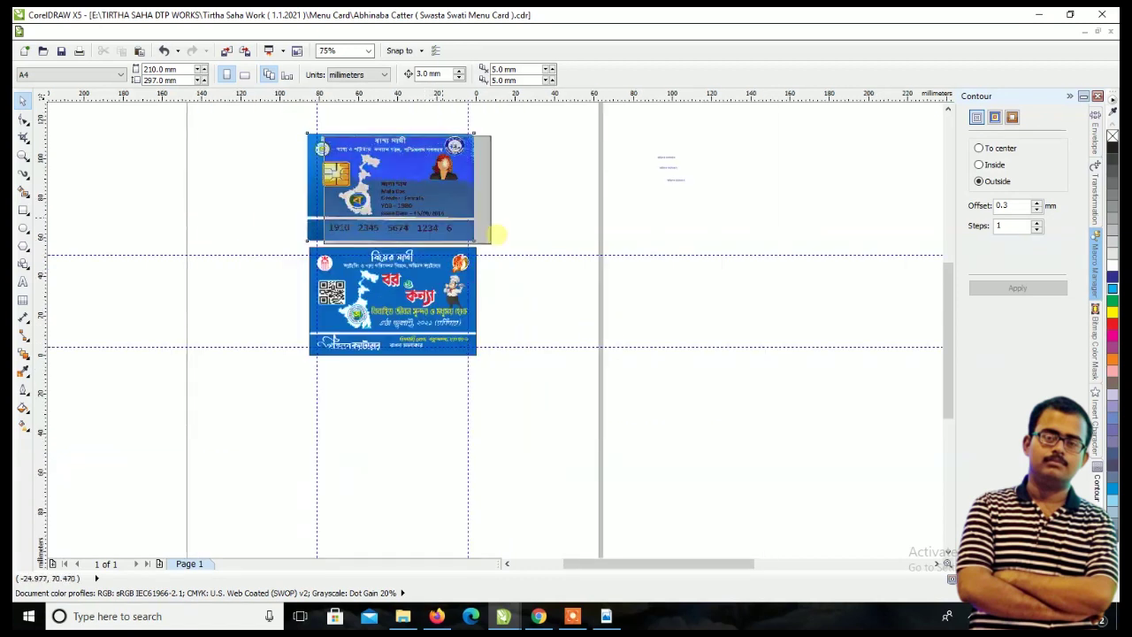
left_click_drag(437, 224, 772, 323)
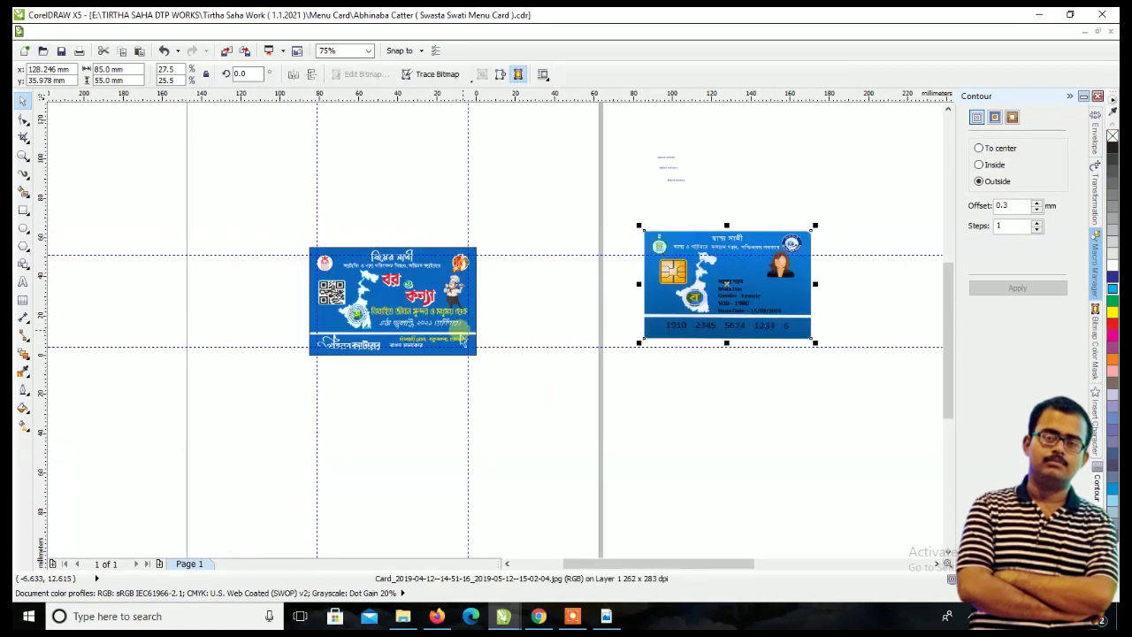
scroll(377, 307, "up", 2)
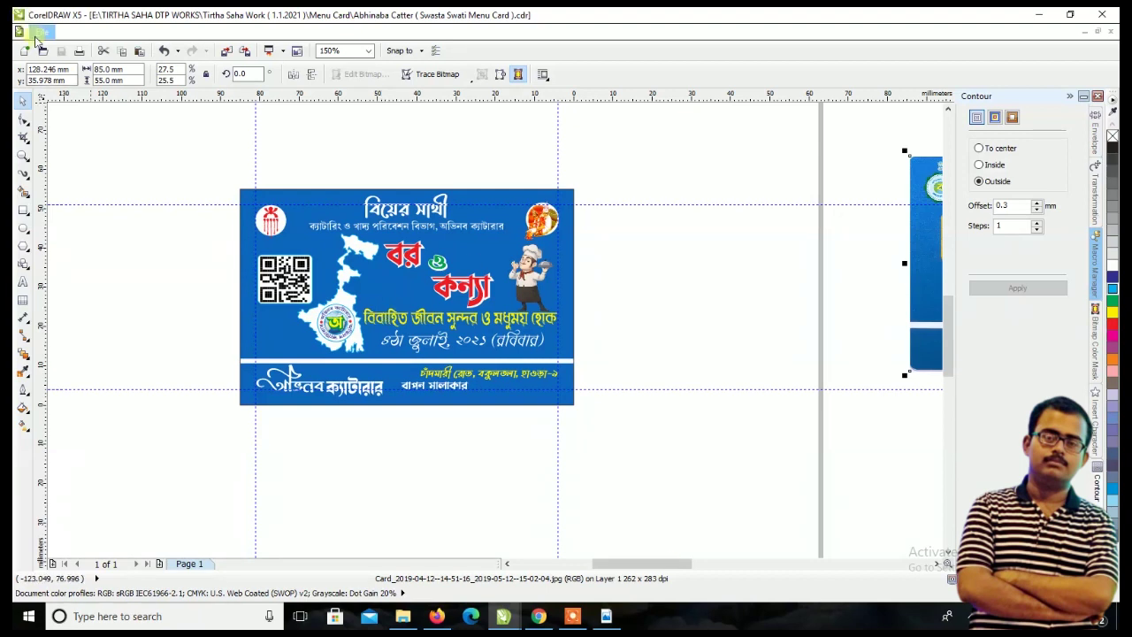
left_click(516, 204)
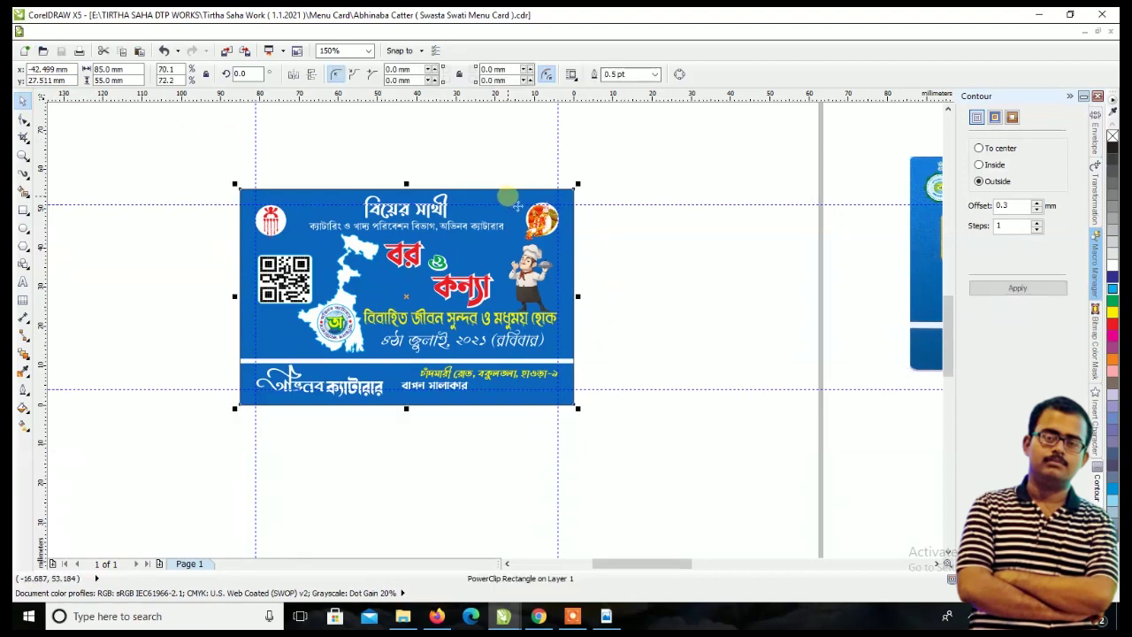
left_click(160, 563)
key("ctrl+v")
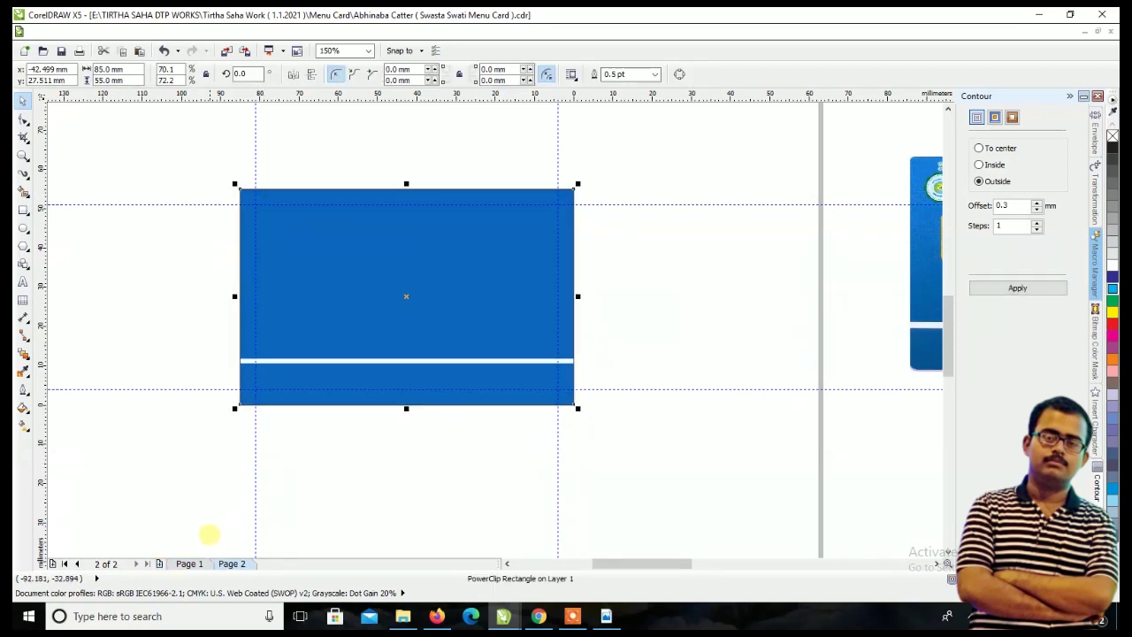
- Copy the bottom band's logo and address text from Page 1 onto Page 2
left_click(189, 564)
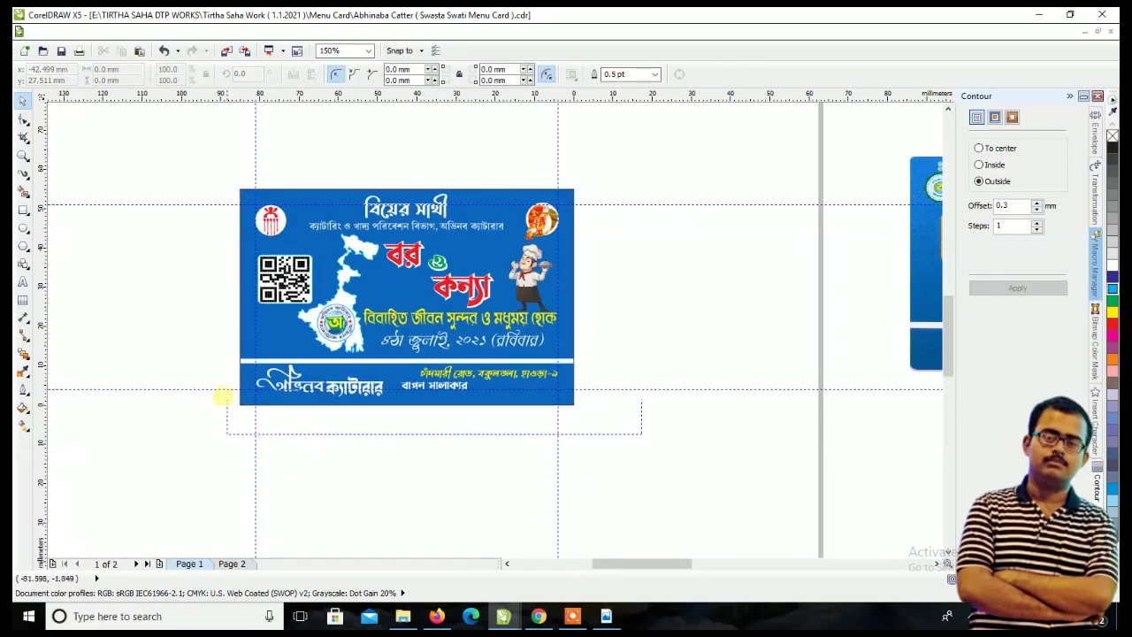
left_click_drag(197, 358, 198, 360)
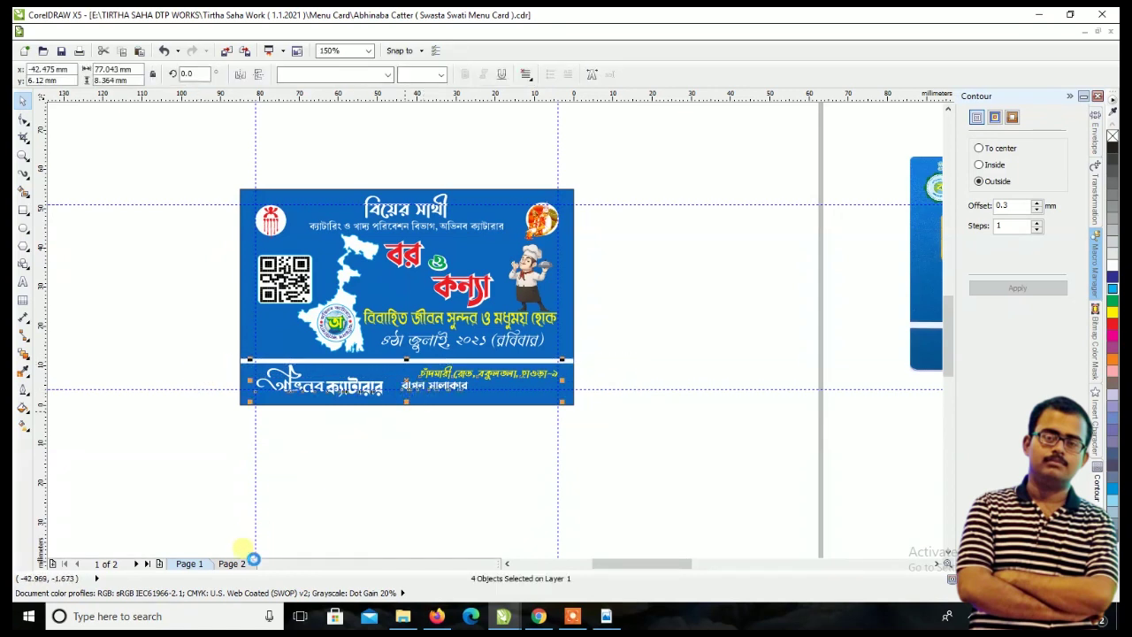
left_click(231, 564)
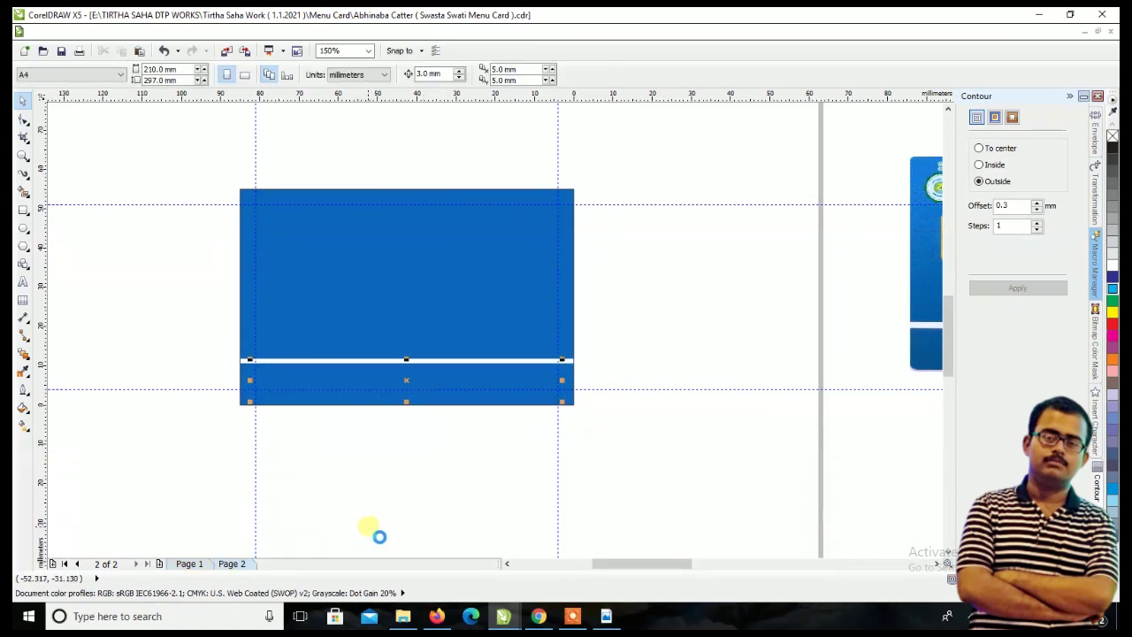
key("ctrl+v")
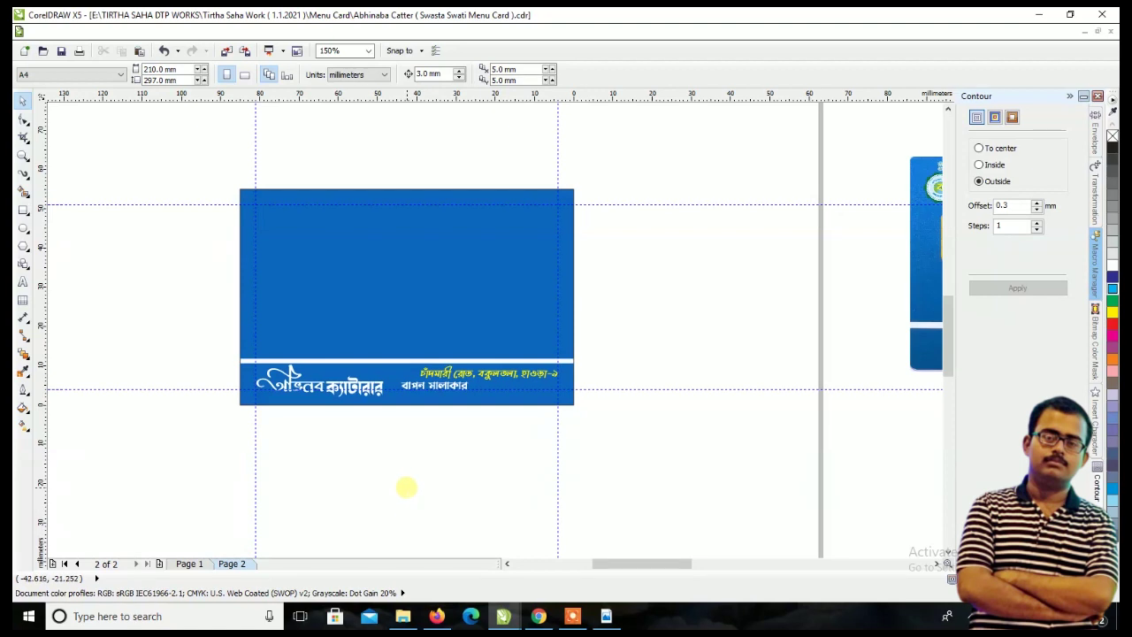
scroll(521, 451, "down", 1)
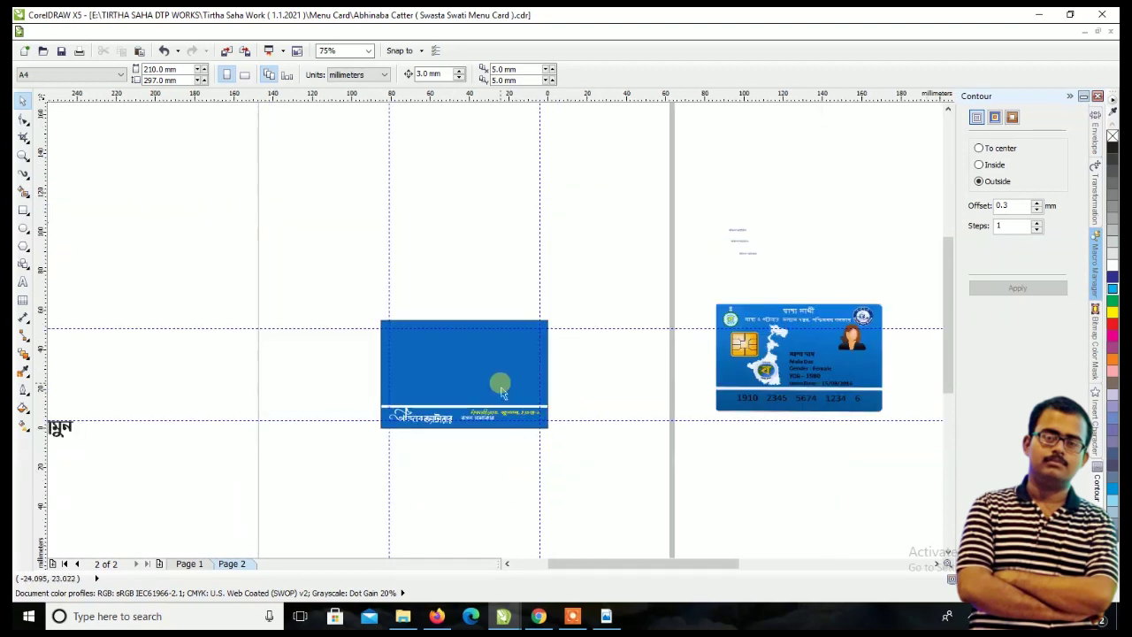
- Drag the Bengali tagline down onto the blue card, keeping its current font
scroll(500, 389, "down", 1)
left_click_drag(497, 152, 467, 362)
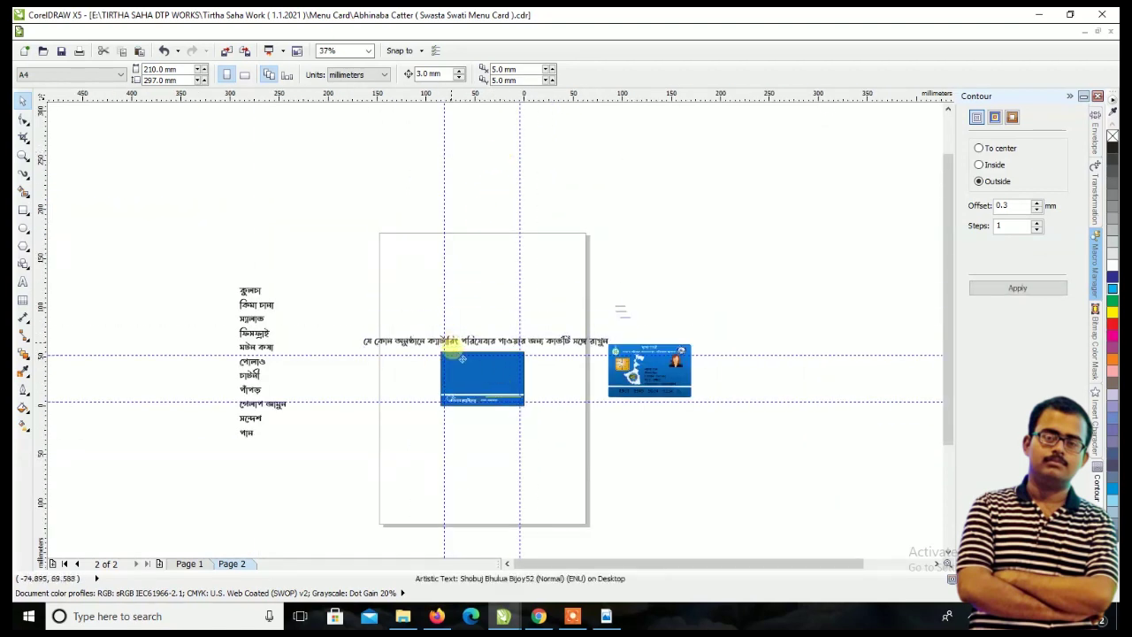
scroll(467, 363, "up", 3)
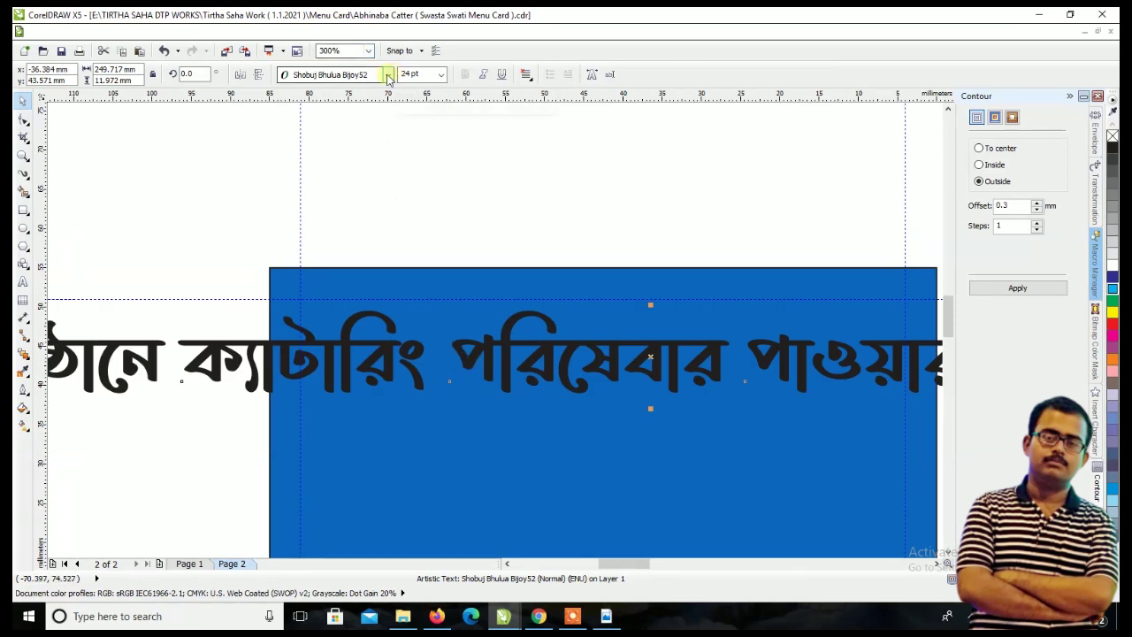
left_click(389, 74)
scroll(460, 232, "down", 3)
scroll(458, 235, "down", 2)
scroll(456, 233, "down", 2)
scroll(455, 232, "down", 2)
scroll(455, 232, "down", 1)
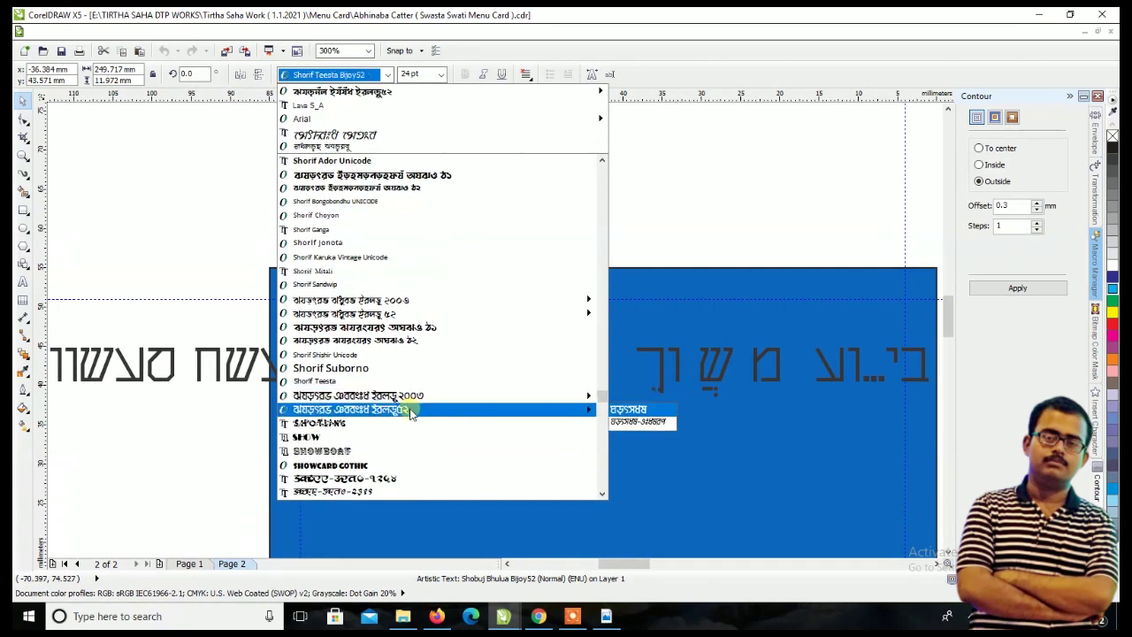
key("Escape")
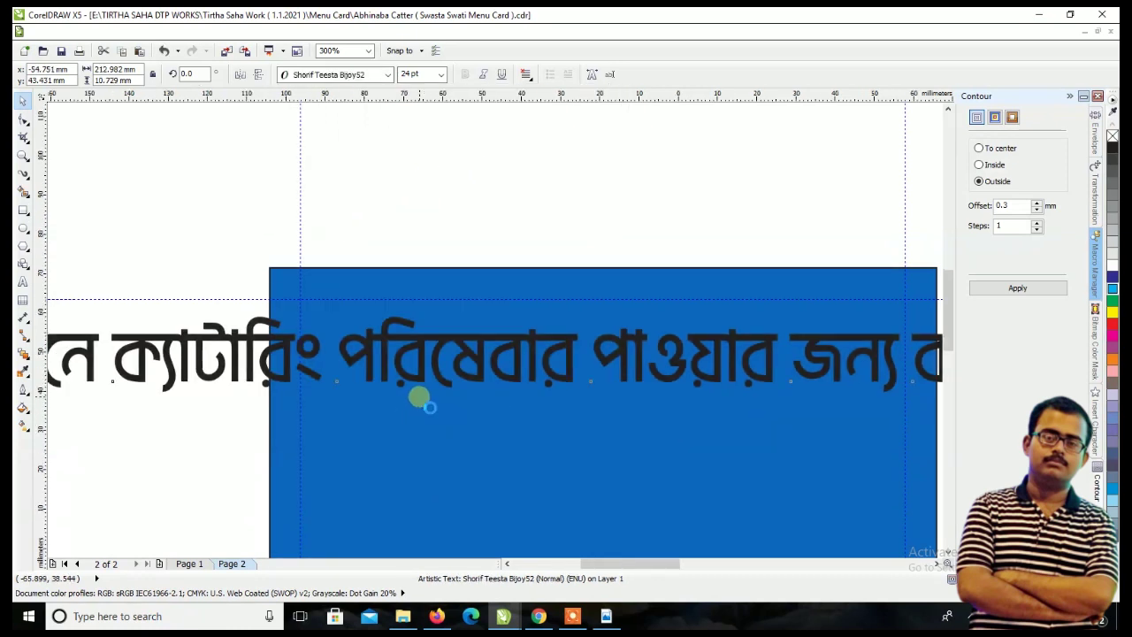
- Resize the tagline to 10 pt and position it across the upper card
scroll(419, 398, "down", 1)
left_click(439, 74)
left_click(498, 228)
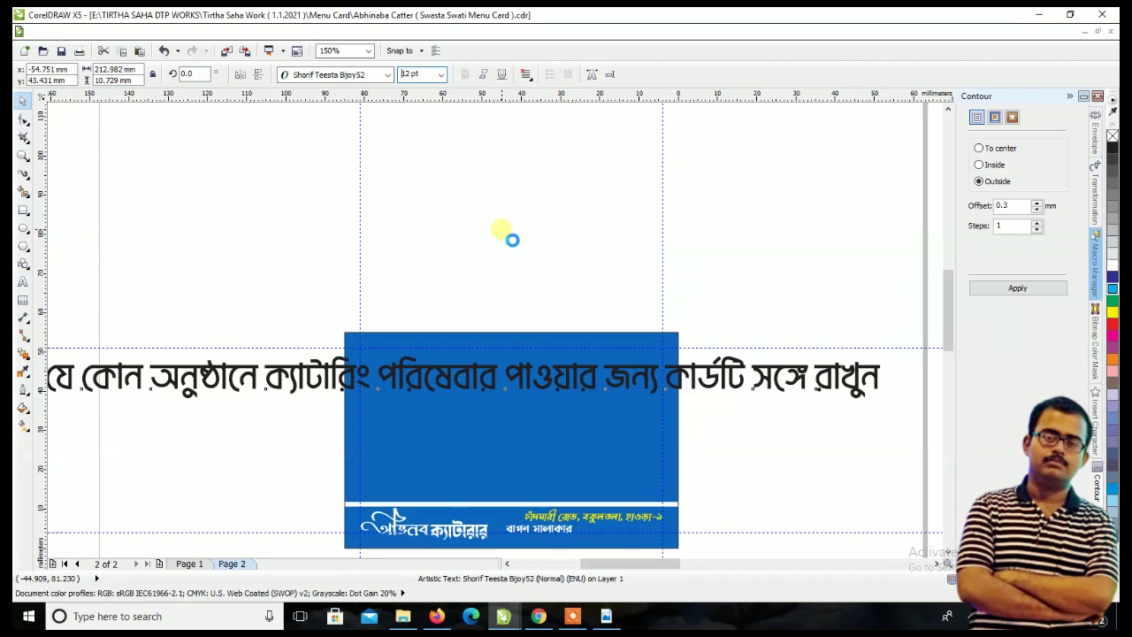
key("Return")
left_click_drag(424, 379, 616, 361)
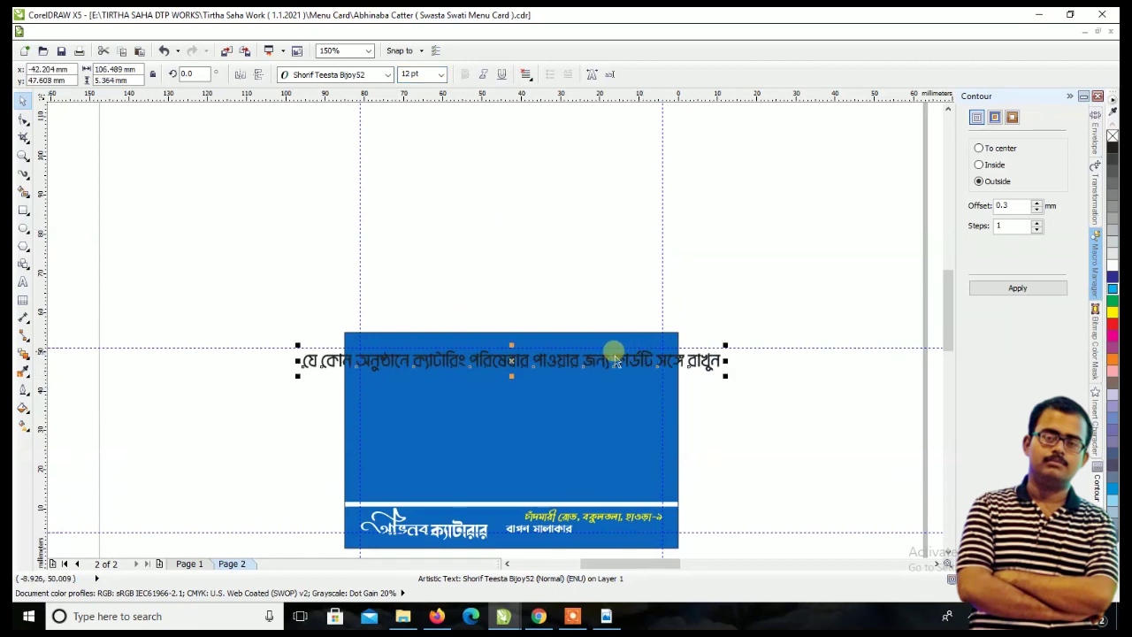
scroll(616, 361, "up", 1)
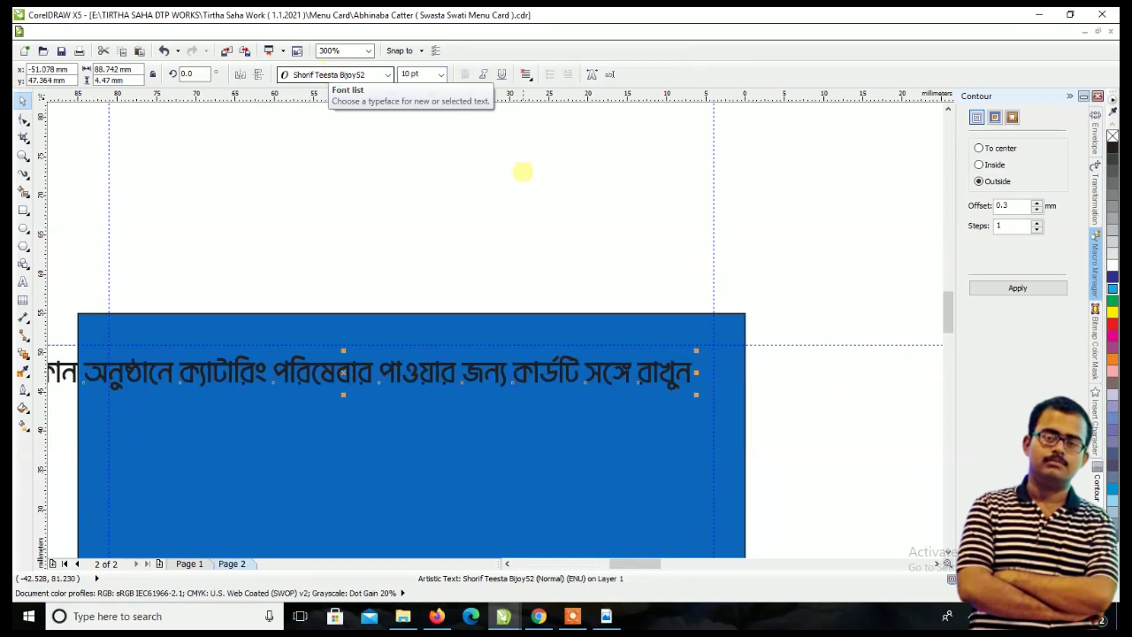
mouse_move(406, 373)
left_mouse_down()
mouse_move(475, 360)
mouse_move(517, 367)
left_mouse_up()
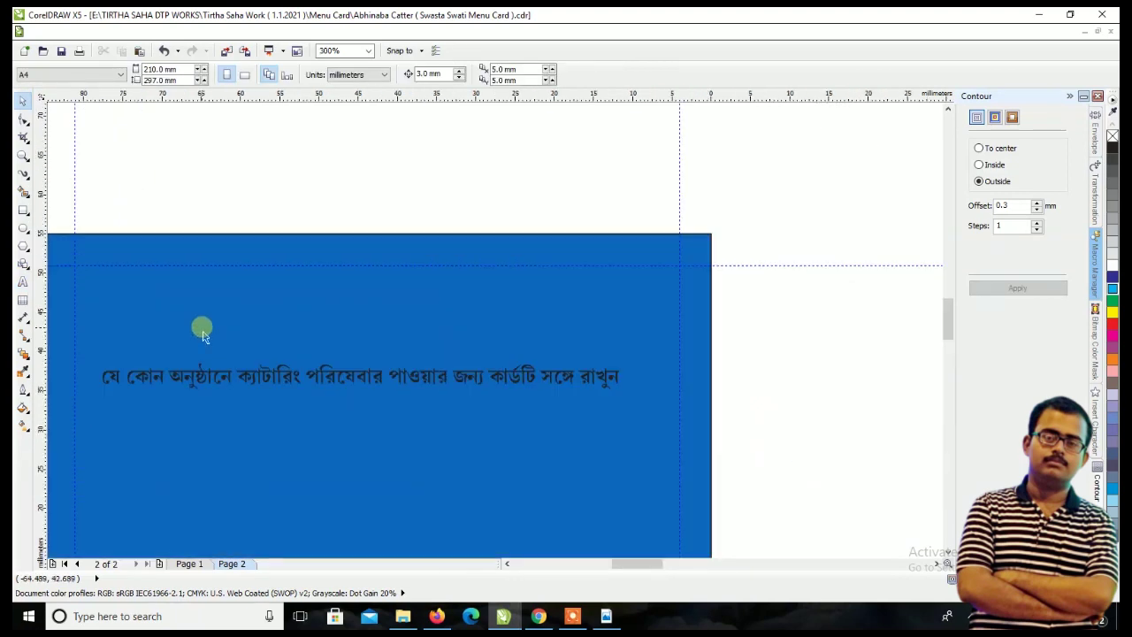
- Make the tagline yellow at 11 pt and move it near the card's top
left_click(245, 373)
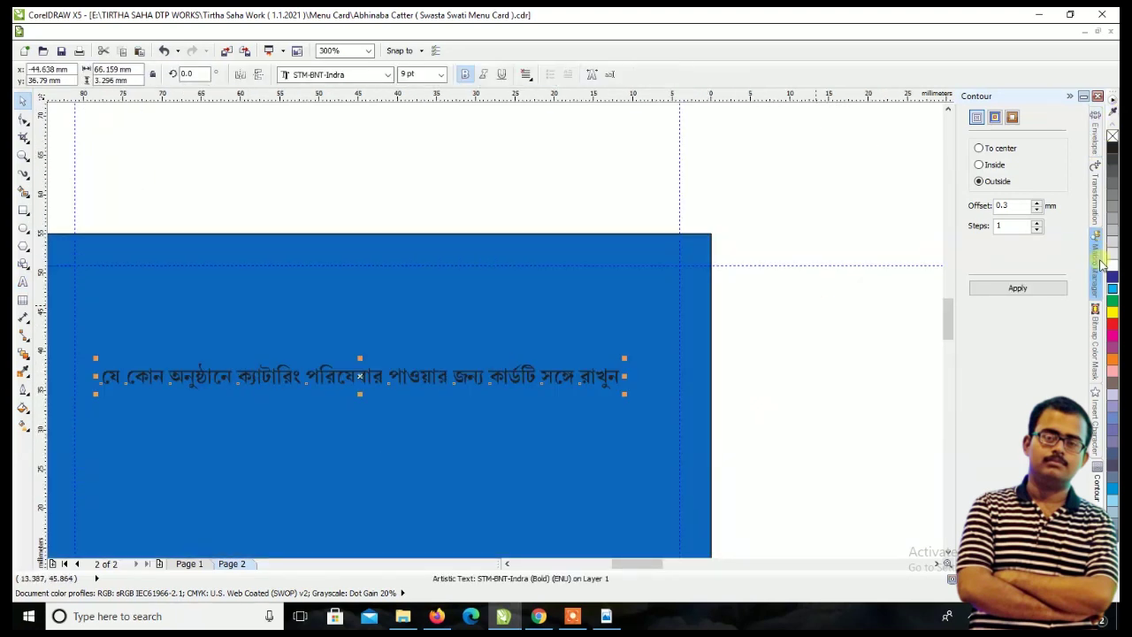
left_click(1111, 313)
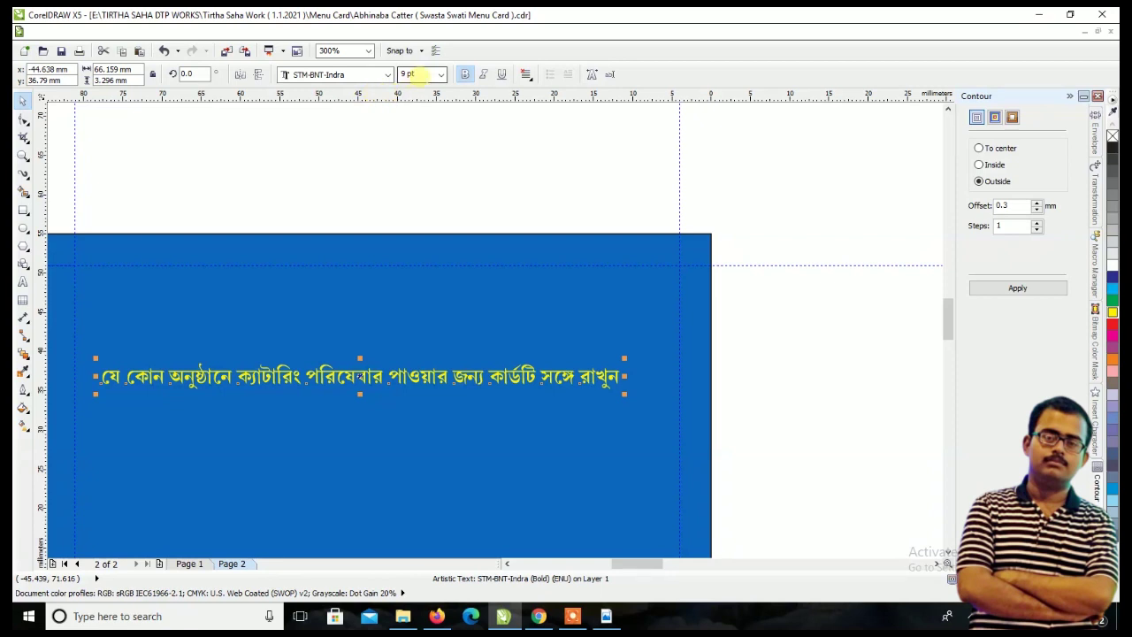
type("11")
key("Return")
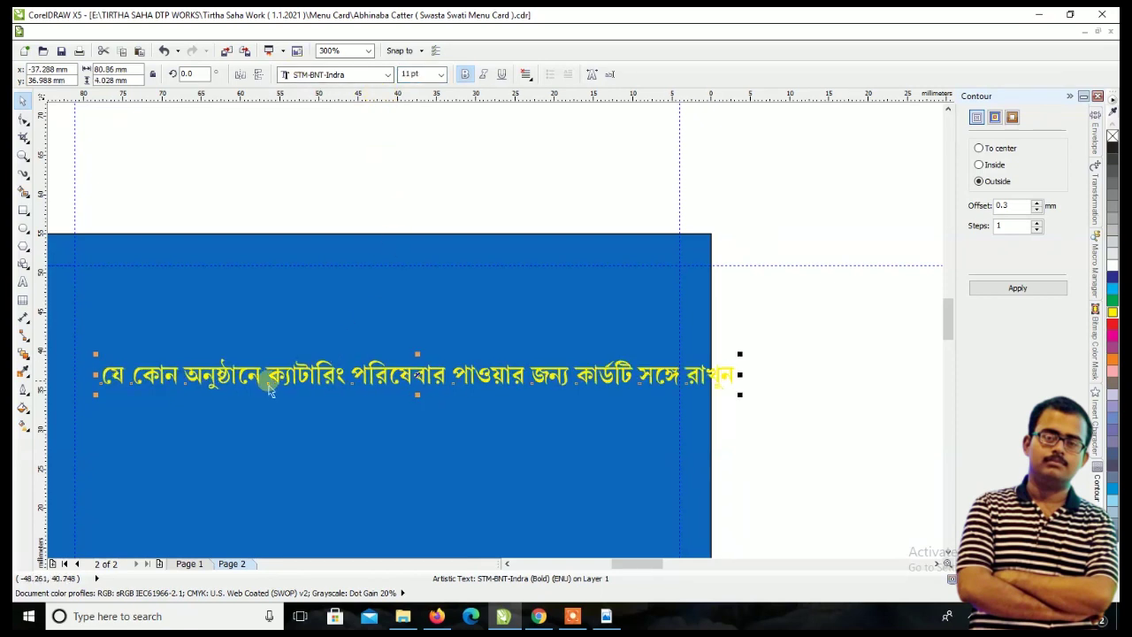
left_click_drag(278, 382, 260, 281)
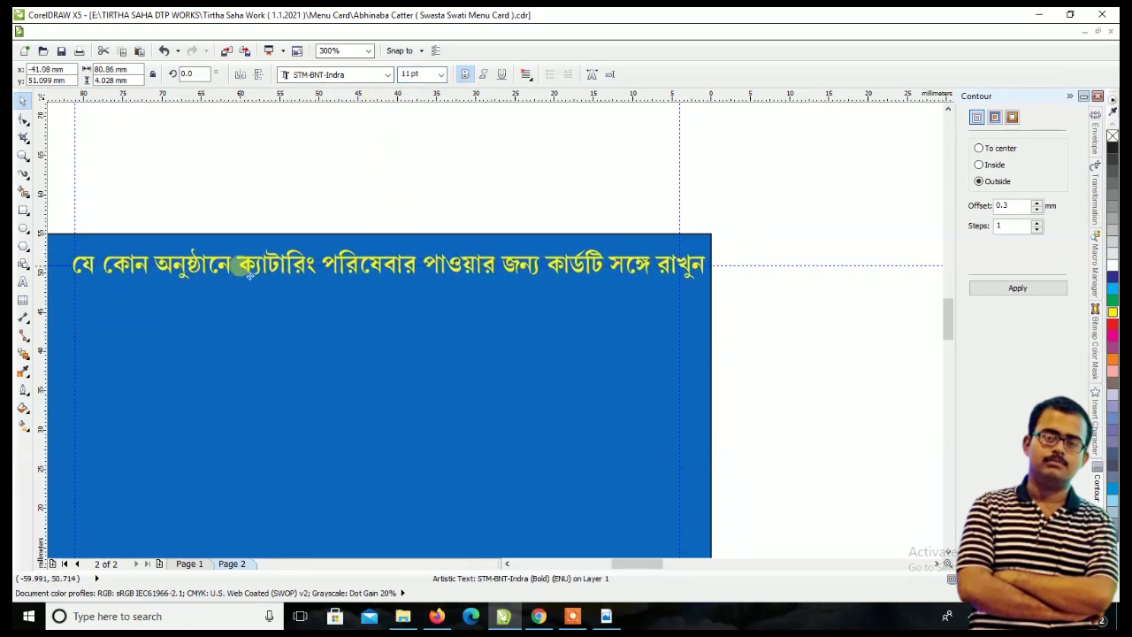
scroll(733, 256, "up", 2)
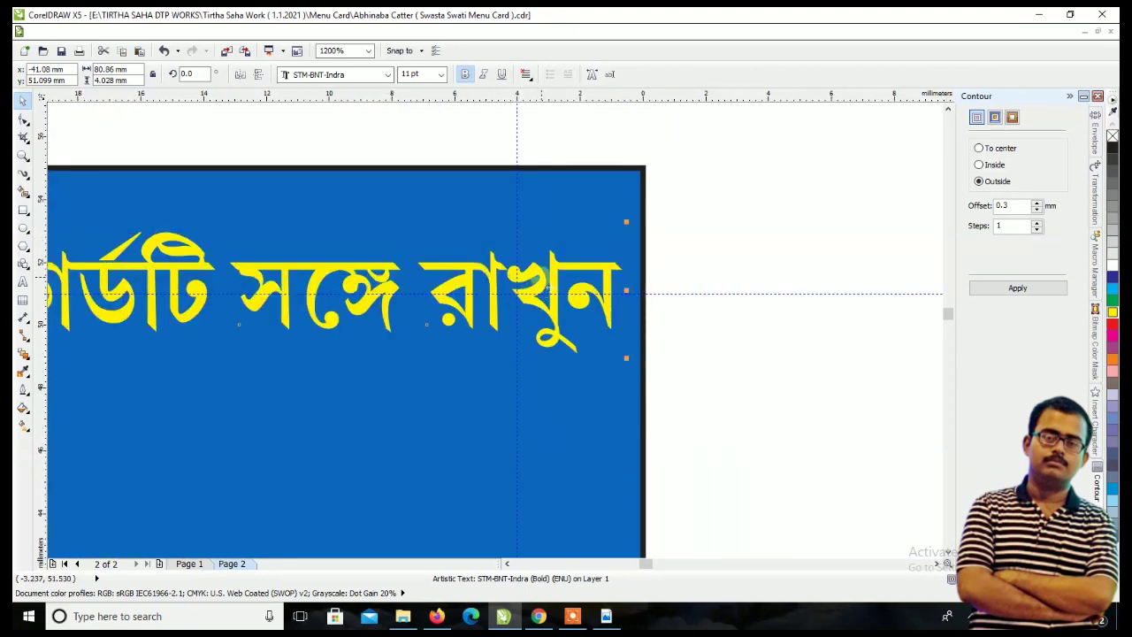
left_click_drag(554, 294, 550, 339)
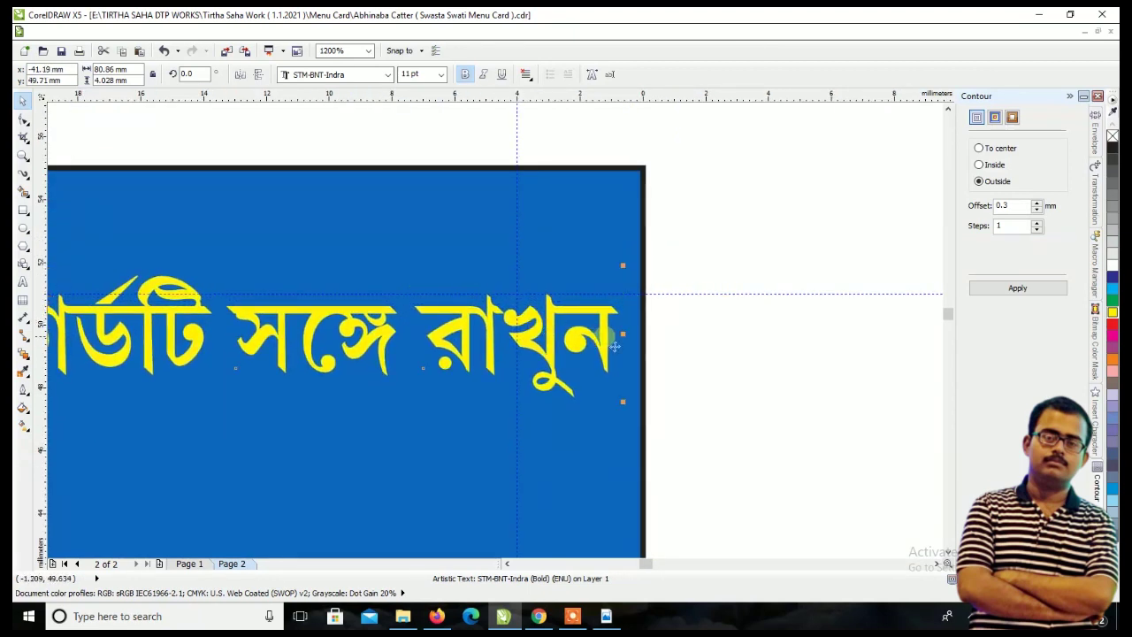
left_click_drag(623, 334, 556, 328)
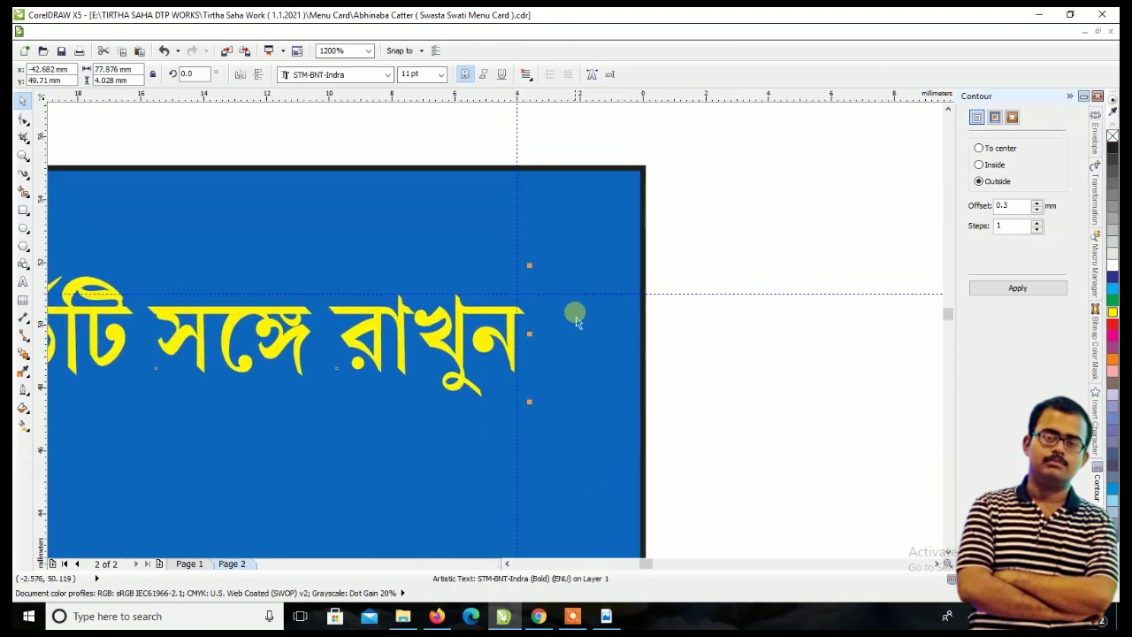
scroll(585, 309, "down", 3)
scroll(297, 319, "up", 2)
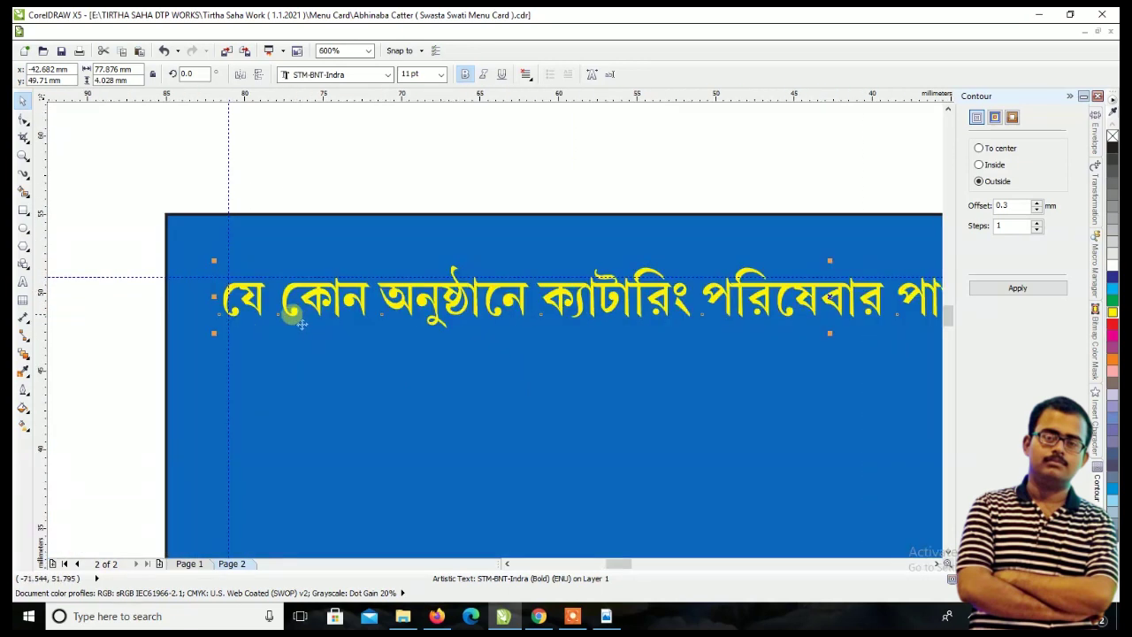
- Centre the tagline horizontally on the card, recolour it white, and return to page 1
left_click(308, 264, "shift")
left_click(549, 76)
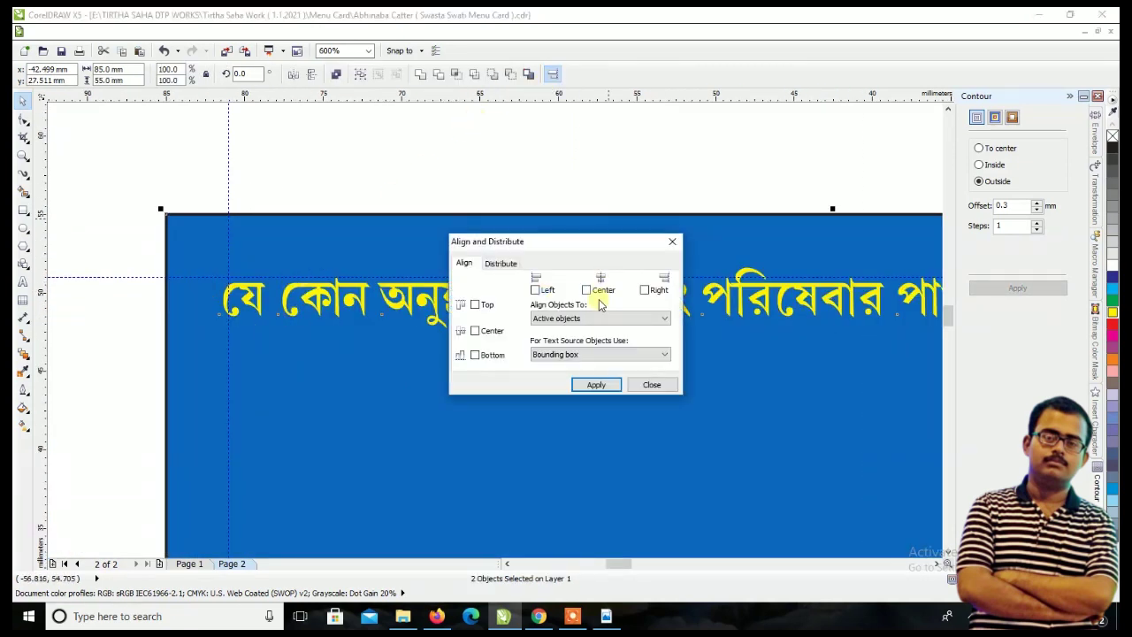
left_click(595, 385)
left_click(652, 384)
scroll(328, 227, "down", 2)
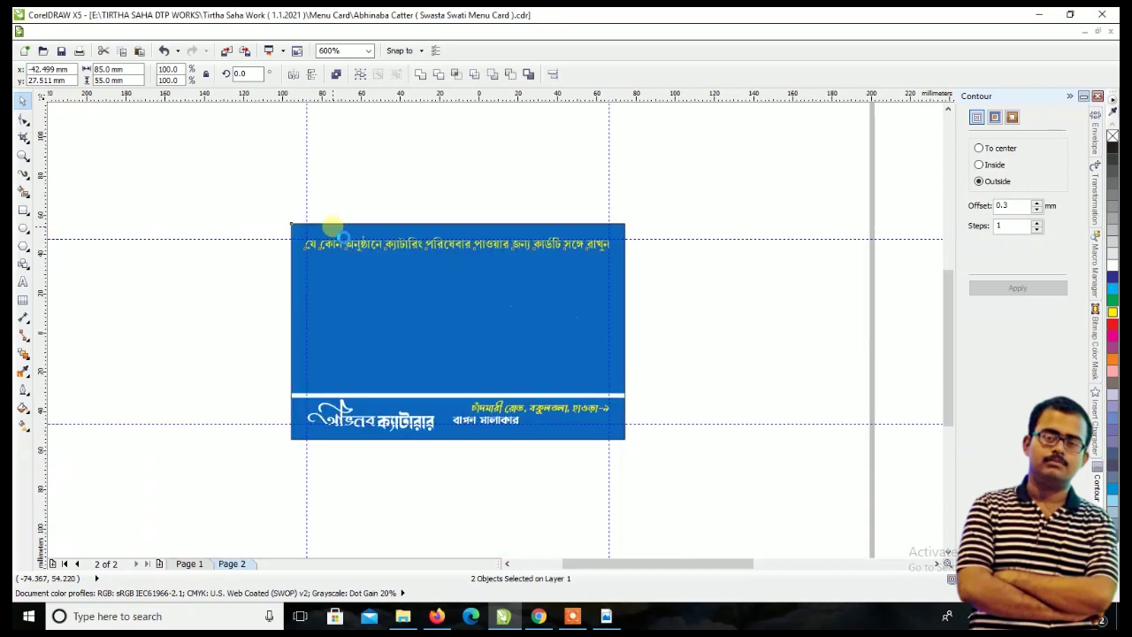
scroll(379, 187, "down", 1)
left_click(392, 236)
scroll(391, 236, "up", 1)
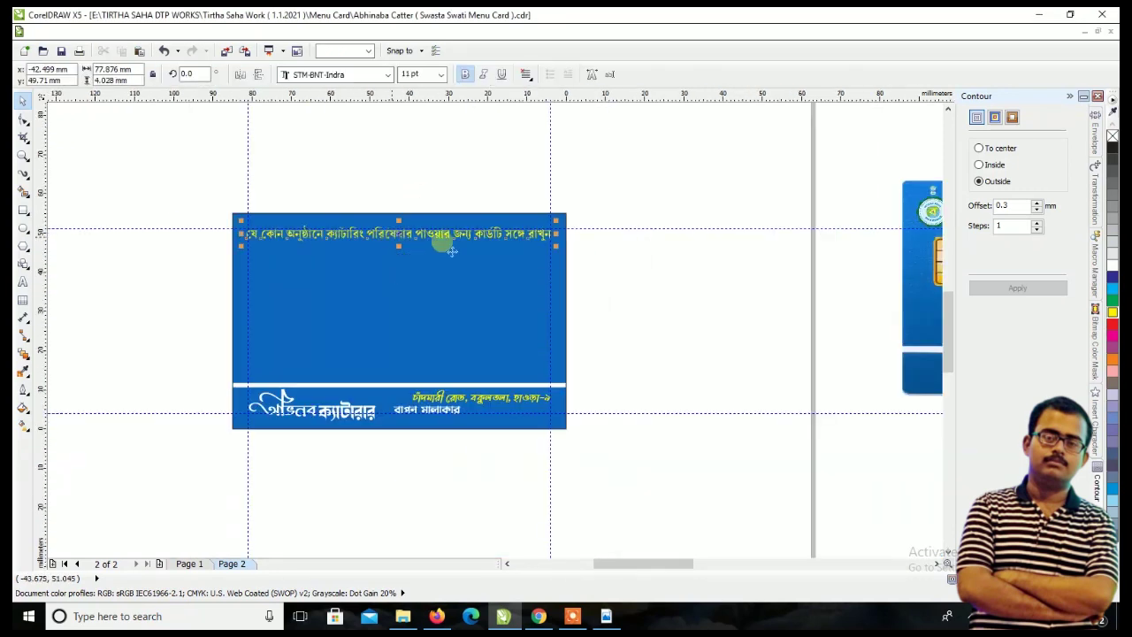
left_click(1111, 265)
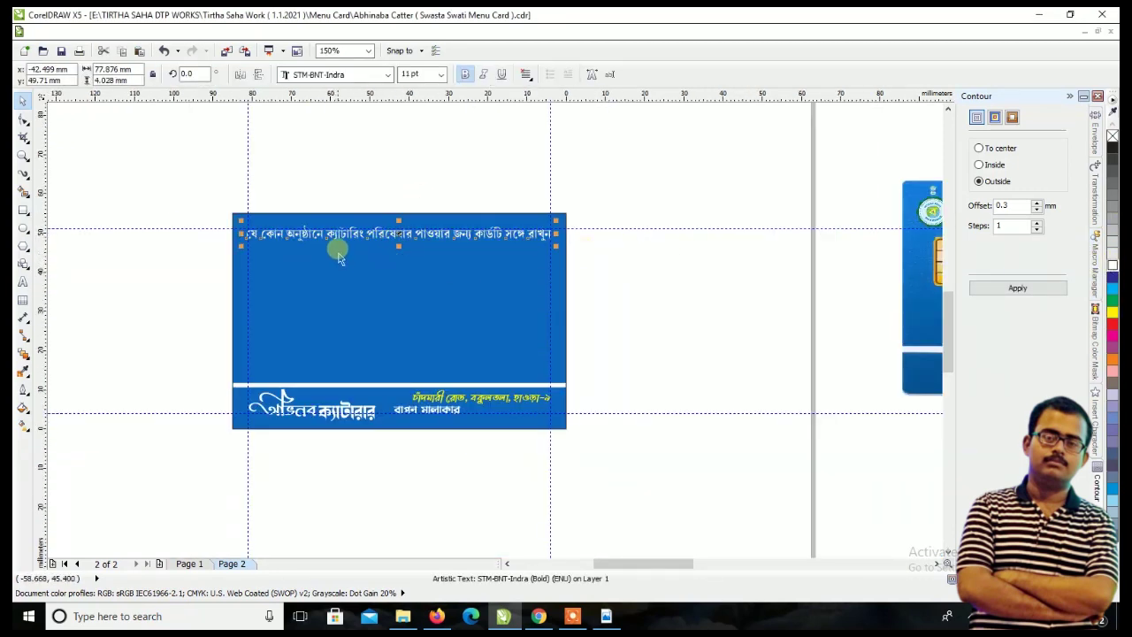
scroll(382, 232, "up", 1)
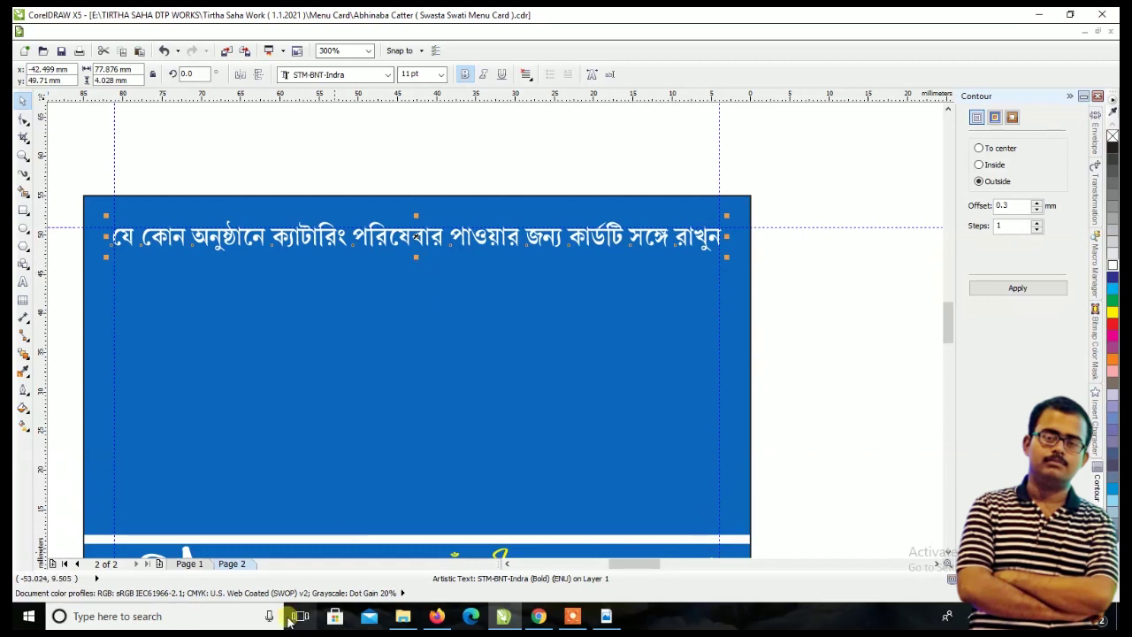
left_click(190, 564)
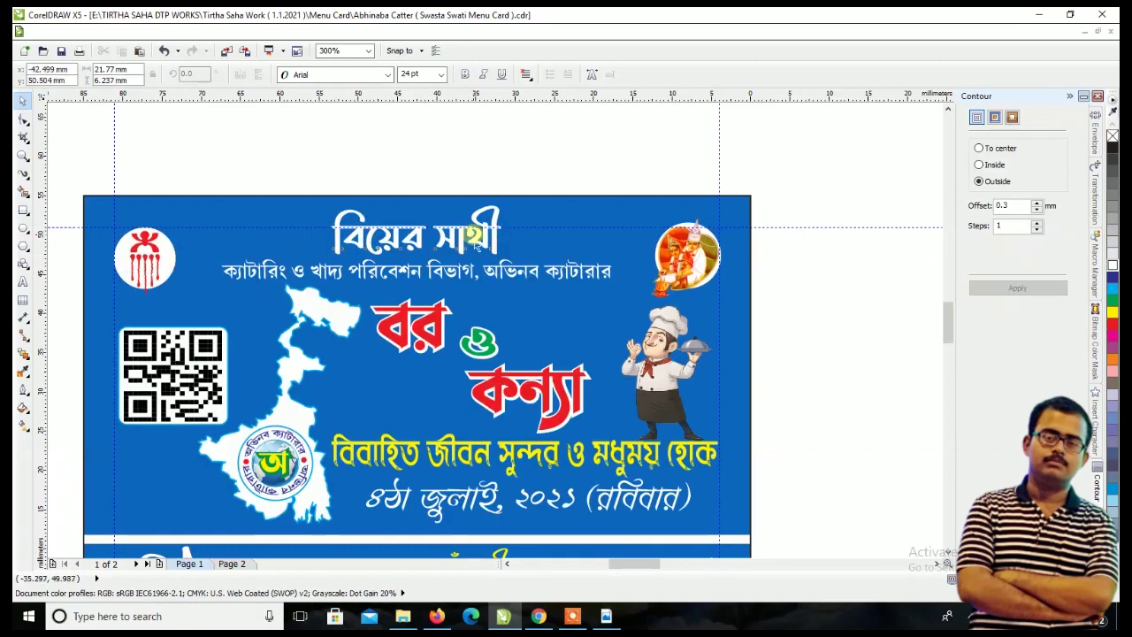
- Copy the বিয়ের সাথী title onto page 2, place it below the tagline at 12 pt
left_click(475, 248)
left_click(234, 564)
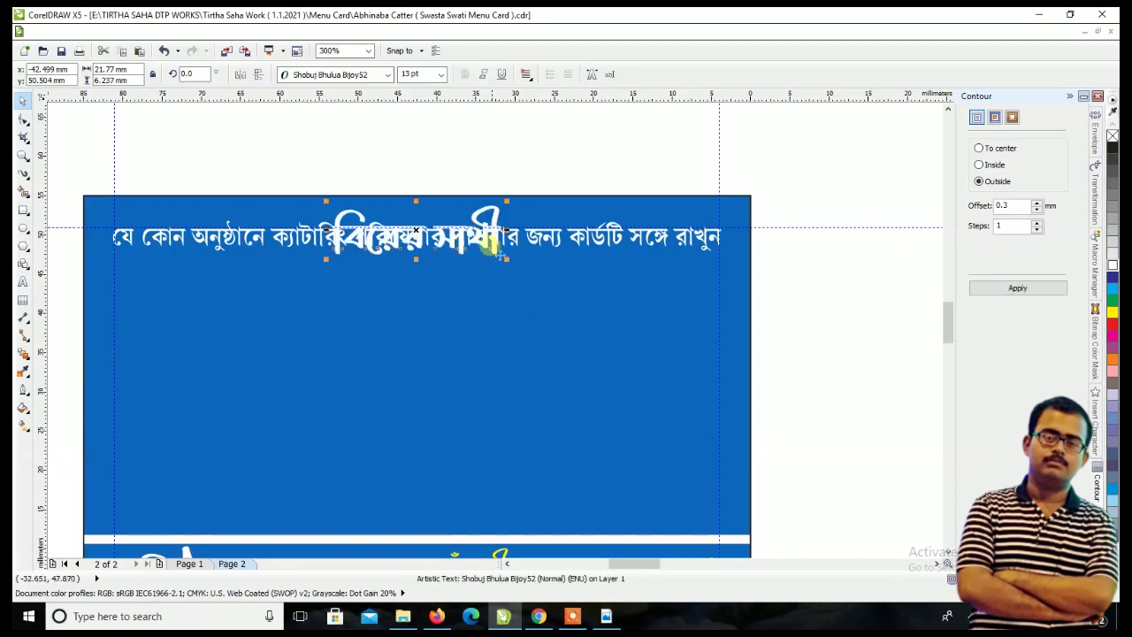
left_click_drag(498, 253, 498, 292)
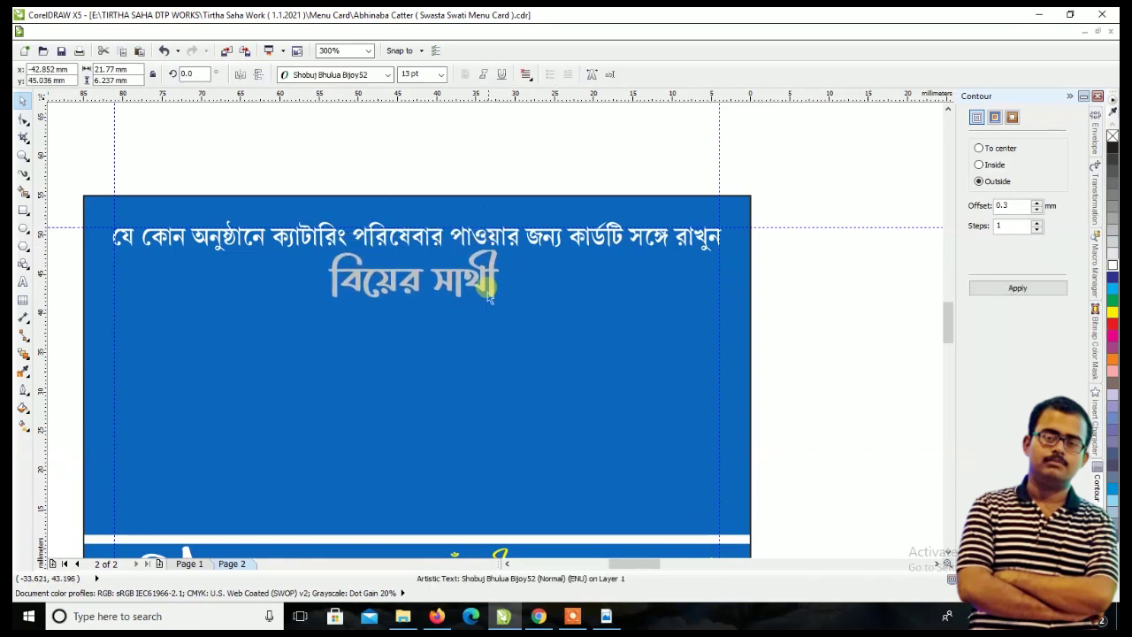
scroll(492, 282, "up", 2)
type("12")
key("Return")
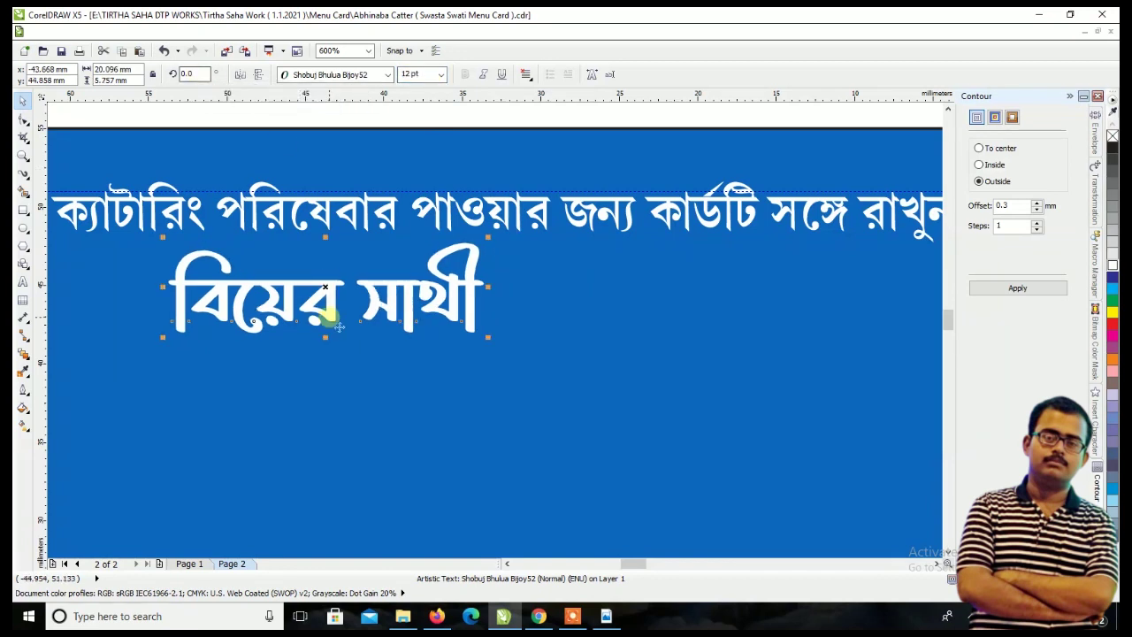
left_click_drag(339, 304, 353, 294)
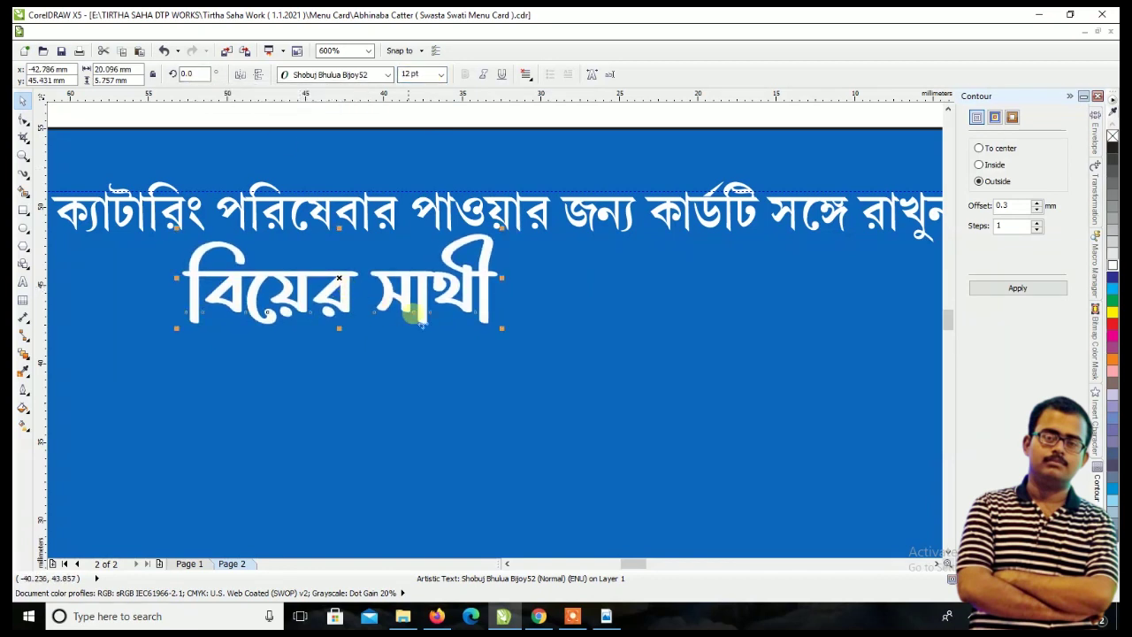
- Centre the title horizontally on the blue card using Align and Distribute
left_click(548, 192)
left_click(552, 73)
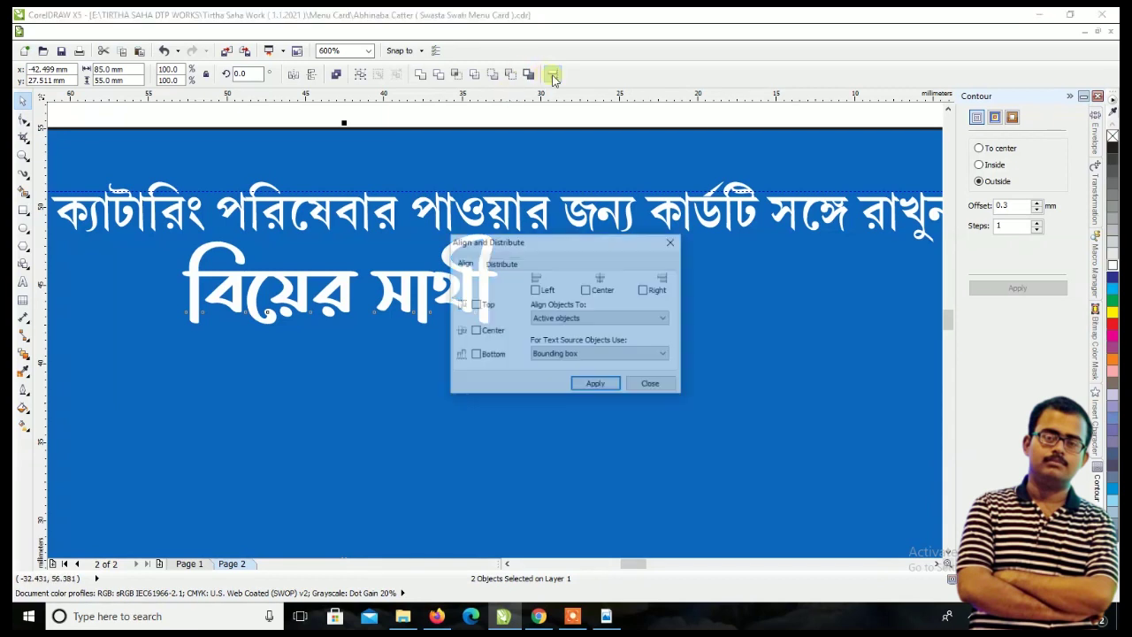
left_click(591, 384)
left_click(652, 384)
scroll(502, 213, "down", 1)
scroll(502, 213, "down", 1)
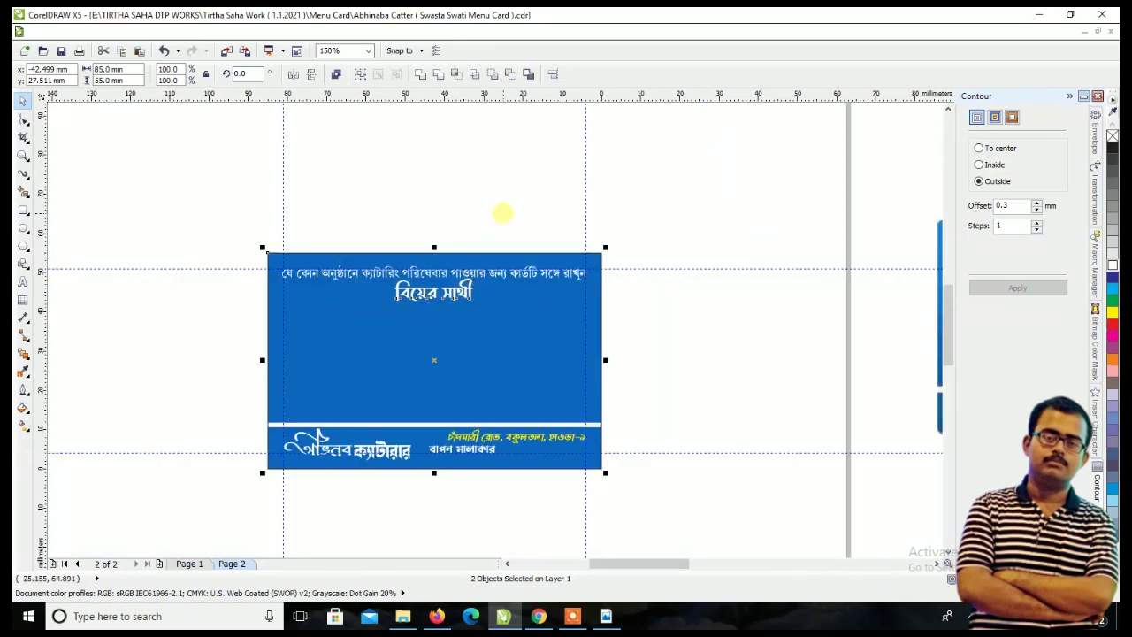
left_click(502, 213)
- Paste the red text onto the back page and retype it as আজকের মেনু
key("ctrl+v")
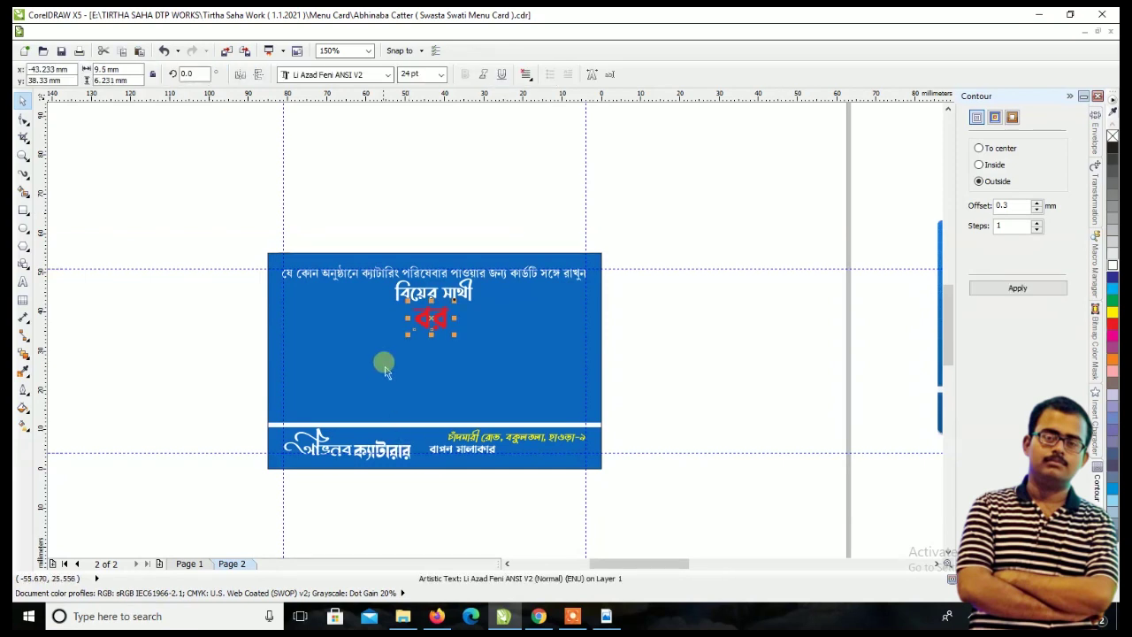
scroll(424, 318, "up", 2)
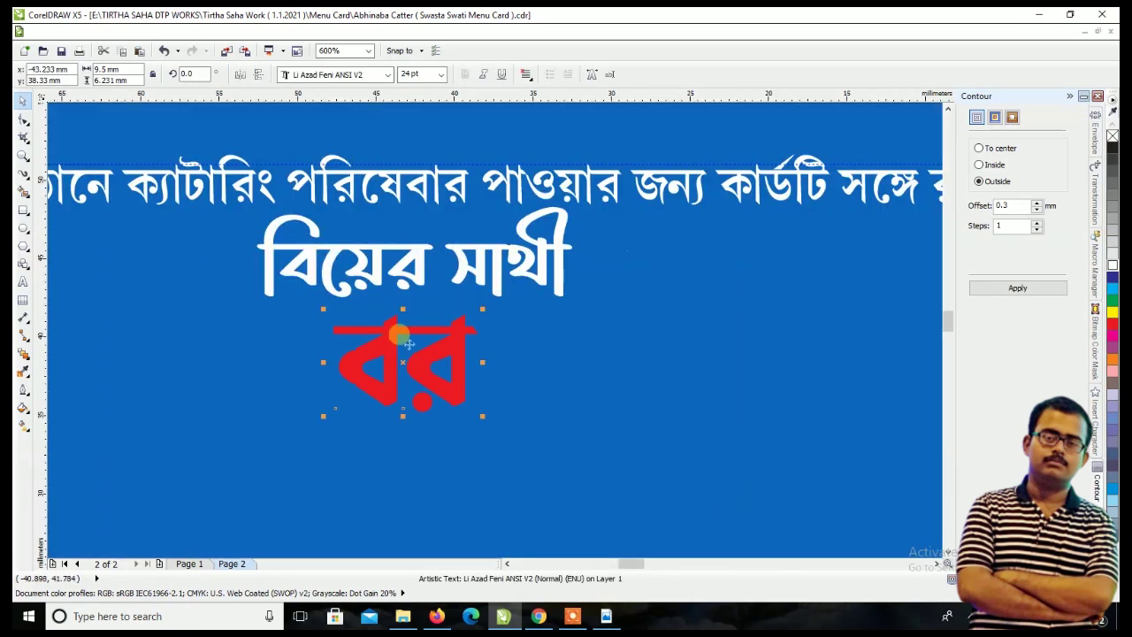
left_click(19, 281)
type("আ")
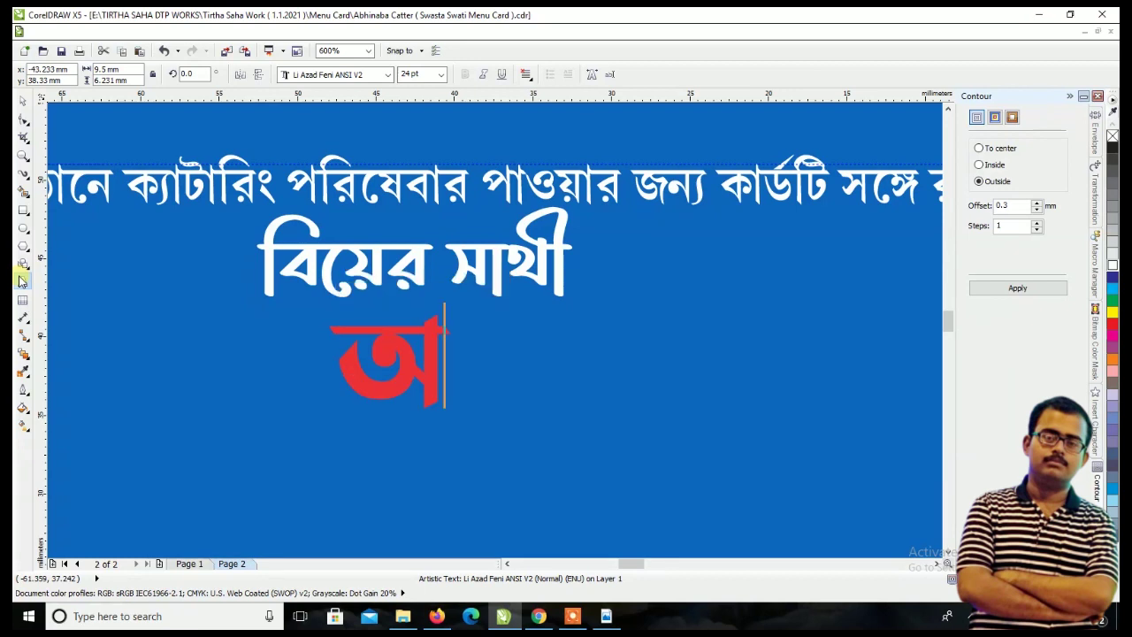
type("জকের মেনু")
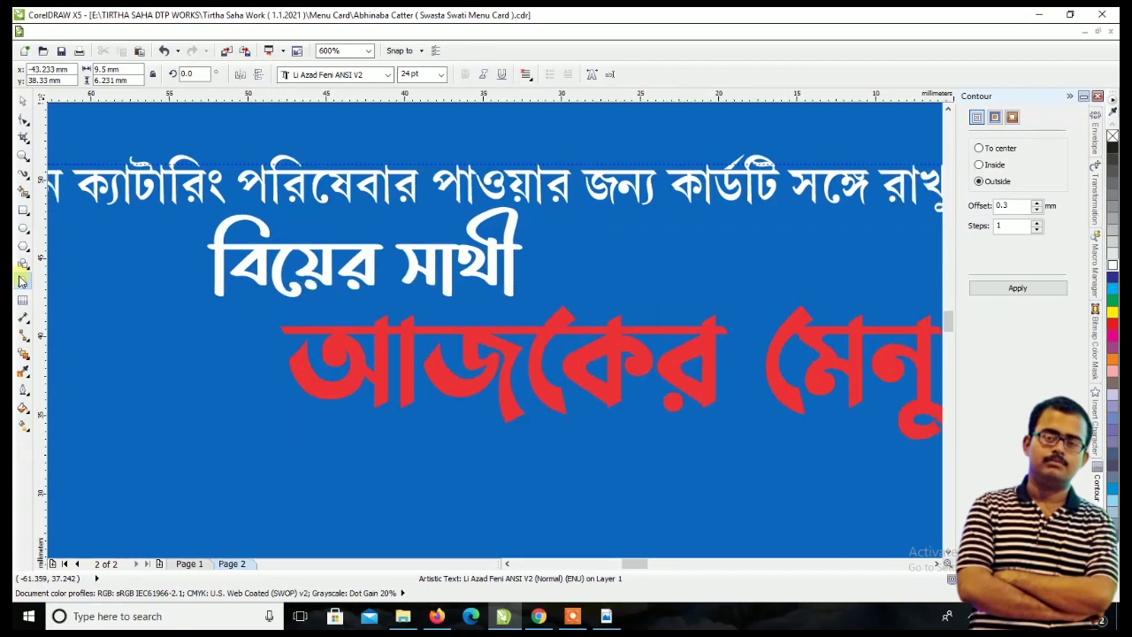
left_click(23, 100)
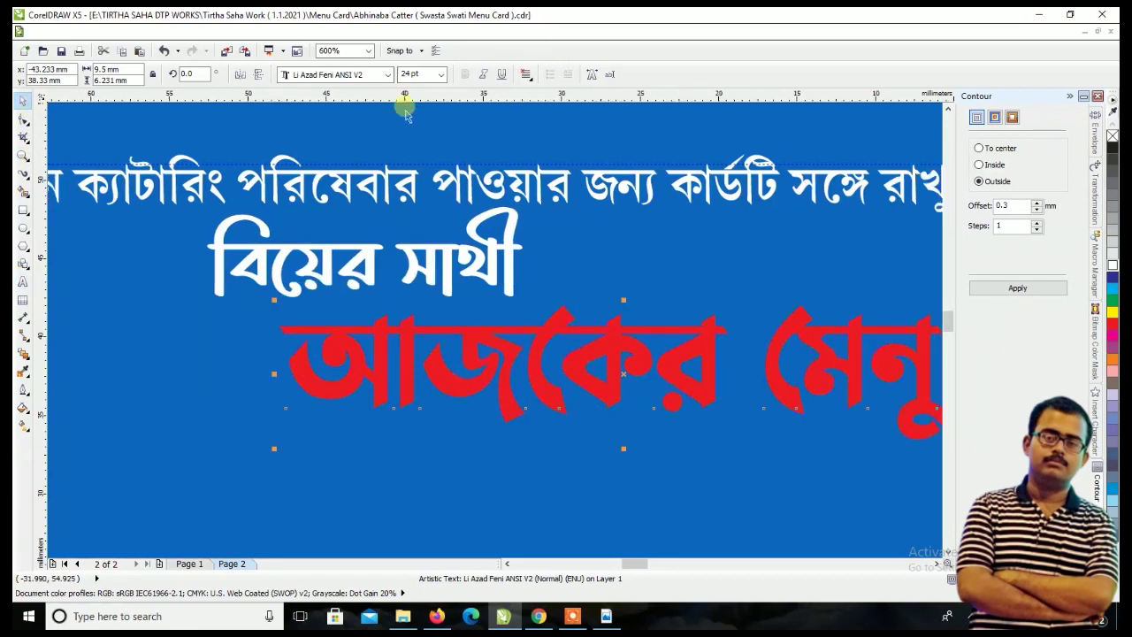
- Set the heading to Lima Bosonto Bijoy 2003 at 13 pt and move it beneath the white title
left_click(390, 74)
type("L")
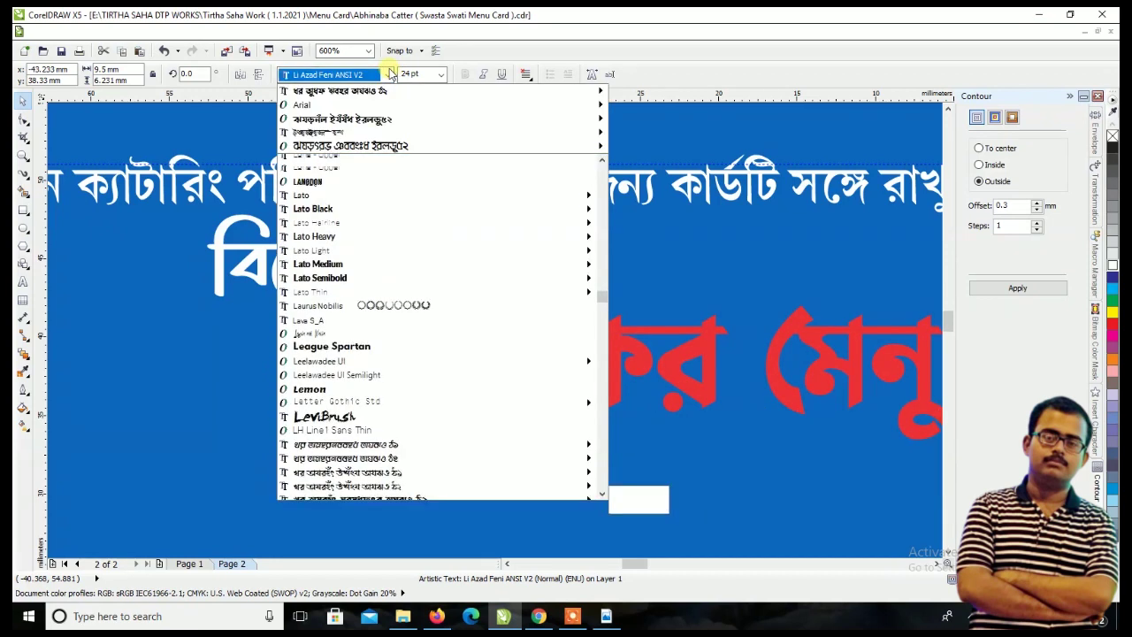
type("im a Bosonto Bijoy 2003")
key("Return")
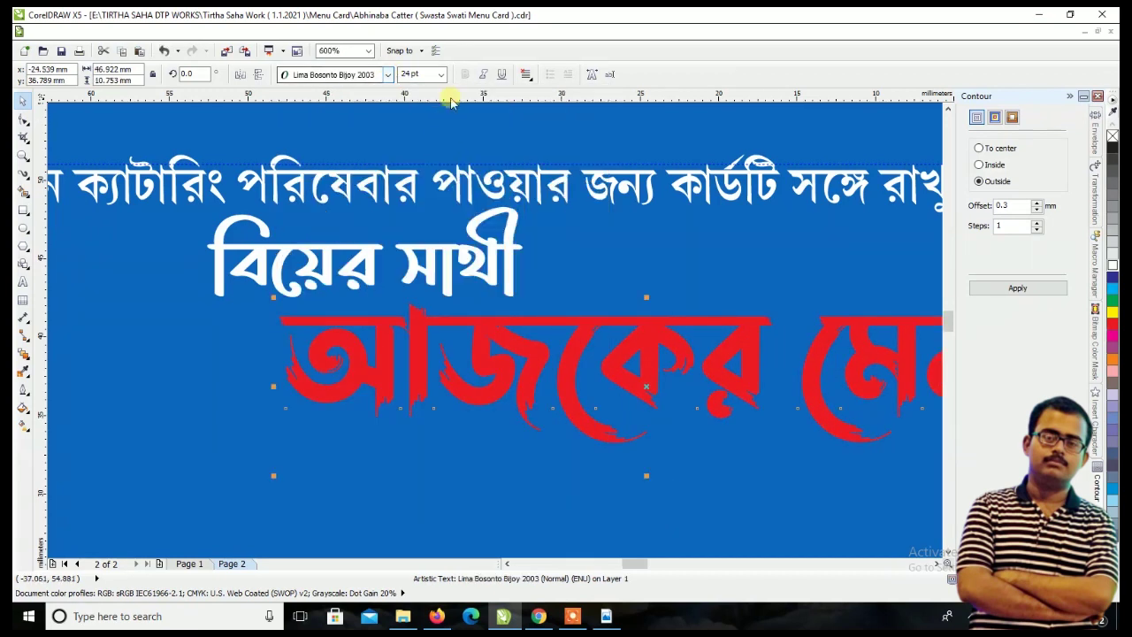
type("13")
key("Return")
left_click_drag(536, 366, 415, 321)
- Give the heading an outside contour and colour it yellow
left_click(1048, 288)
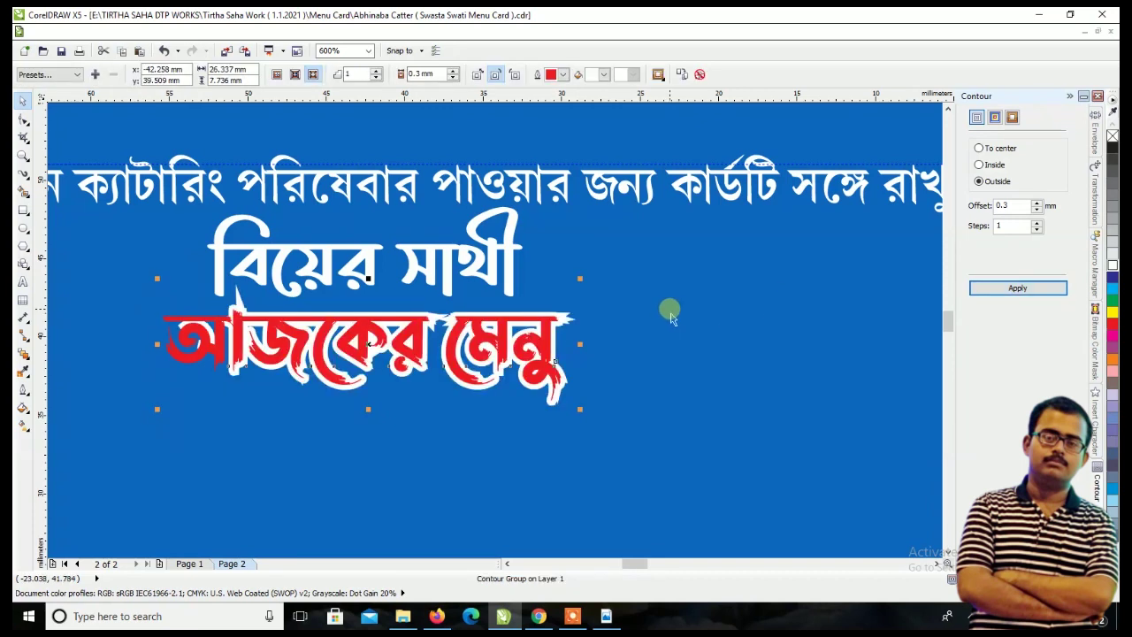
key("ctrl+z")
left_click(1112, 313)
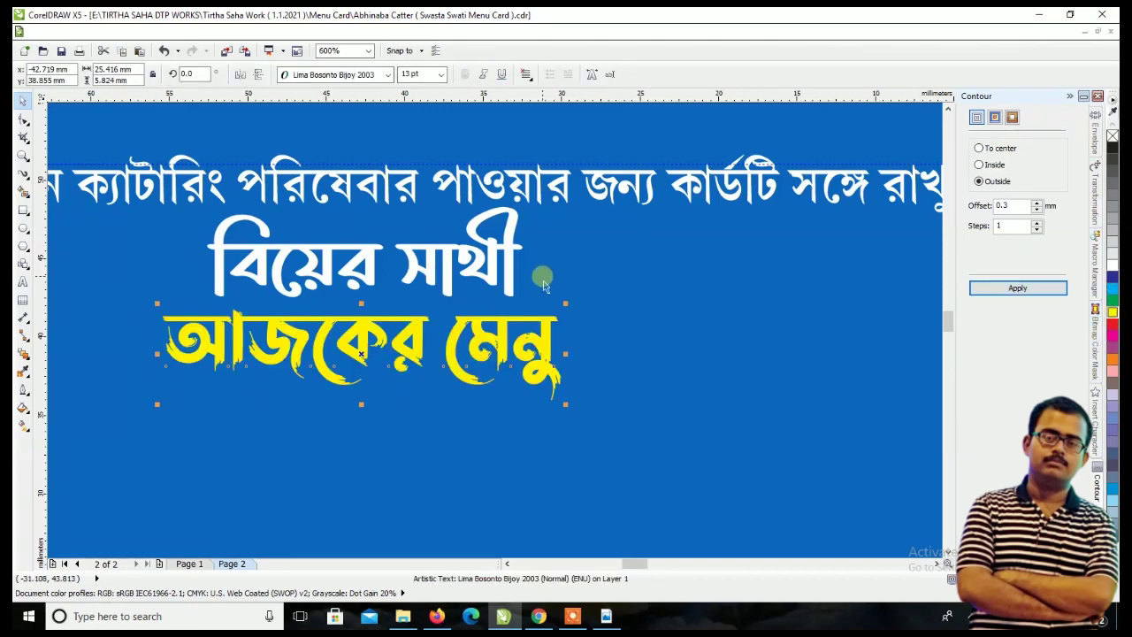
scroll(543, 283, "down", 2)
scroll(543, 283, "down", 2)
left_click(730, 312)
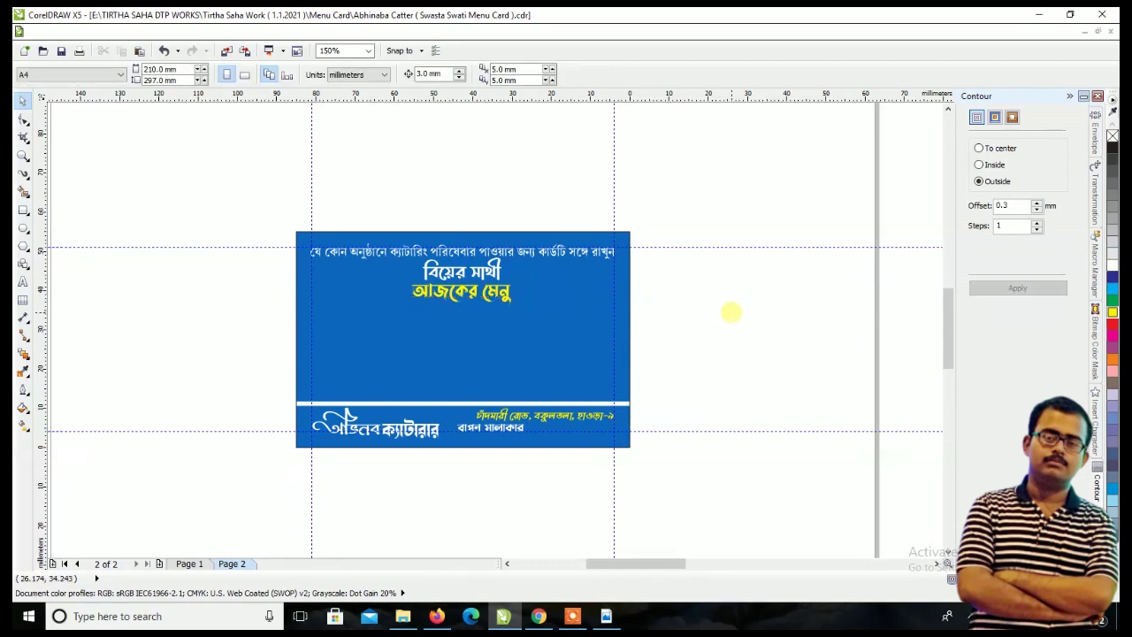
- Move the menu item list closer to the card and set its font to ShitalakshyaMJ
scroll(596, 387, "down", 2)
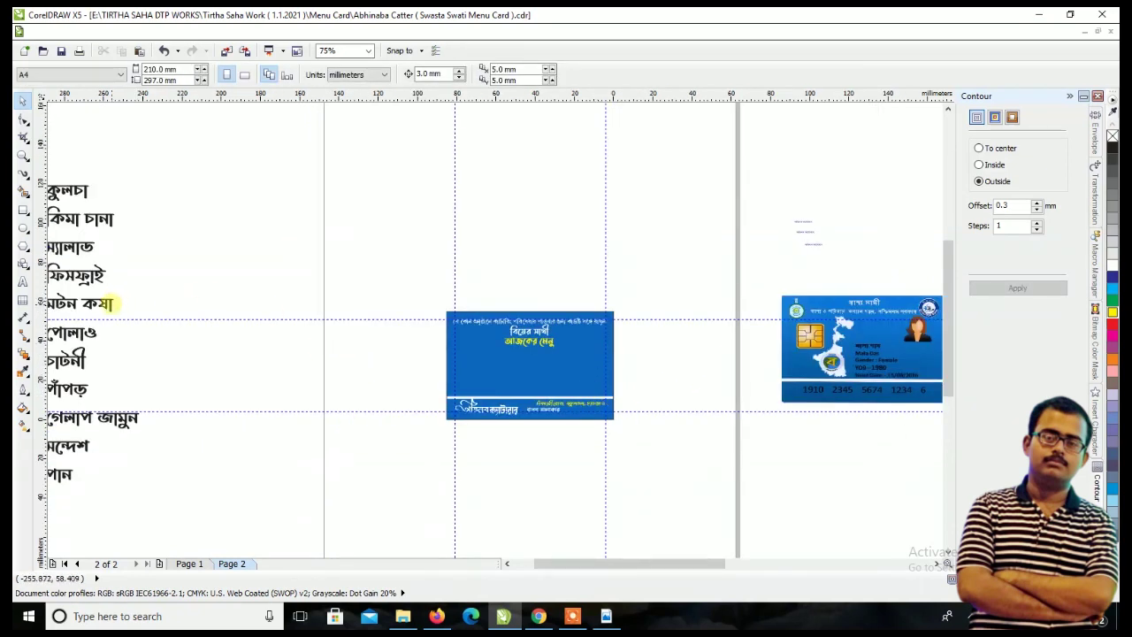
left_click_drag(104, 303, 376, 353)
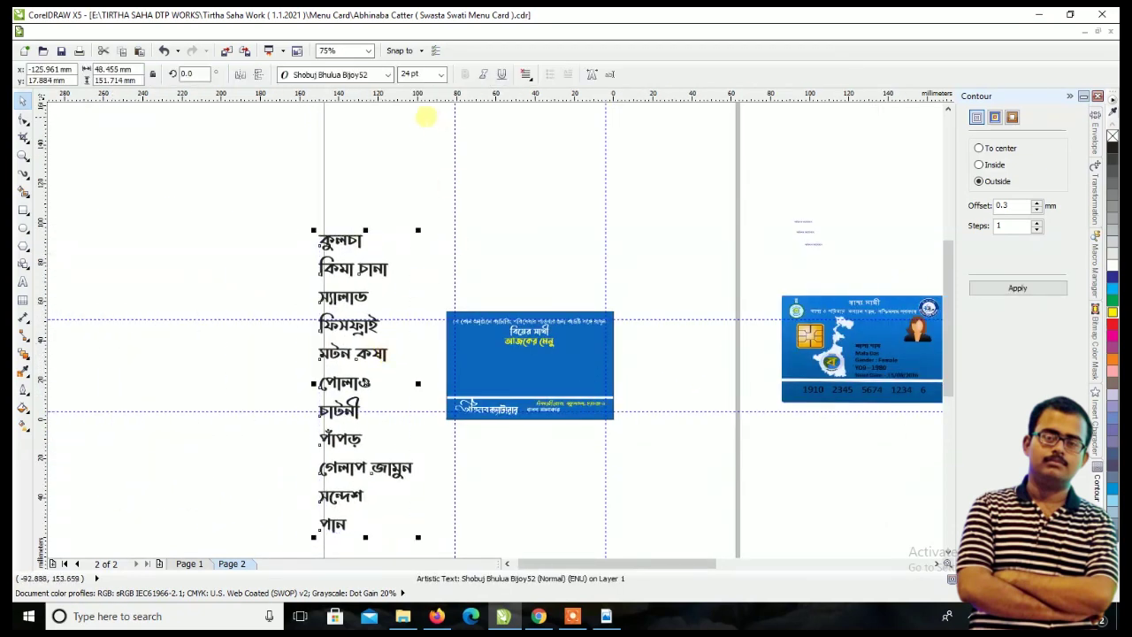
left_click(388, 75)
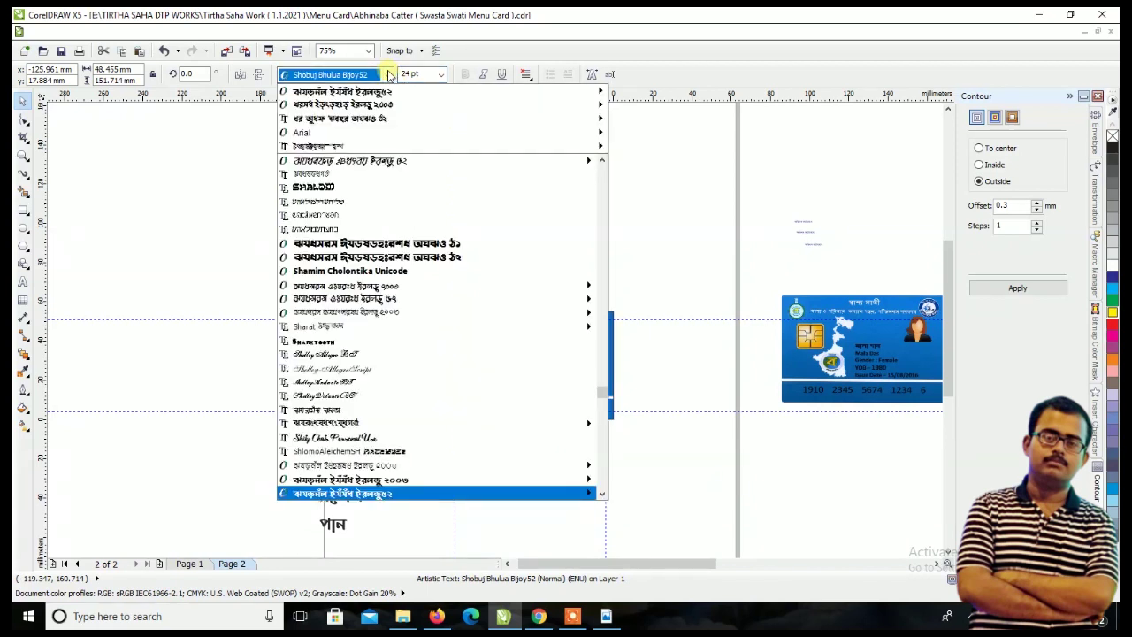
key("Up")
key("Up")
key("Up")
key("Up")
key("Up")
key("Down")
key("Escape")
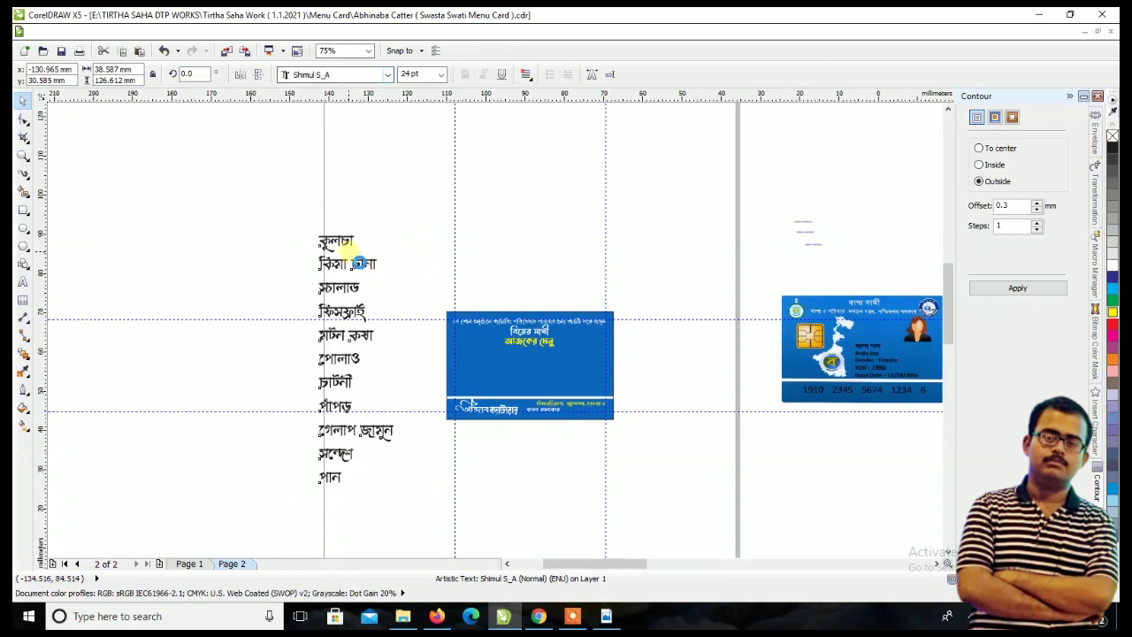
scroll(347, 251, "up", 2)
left_click(386, 76)
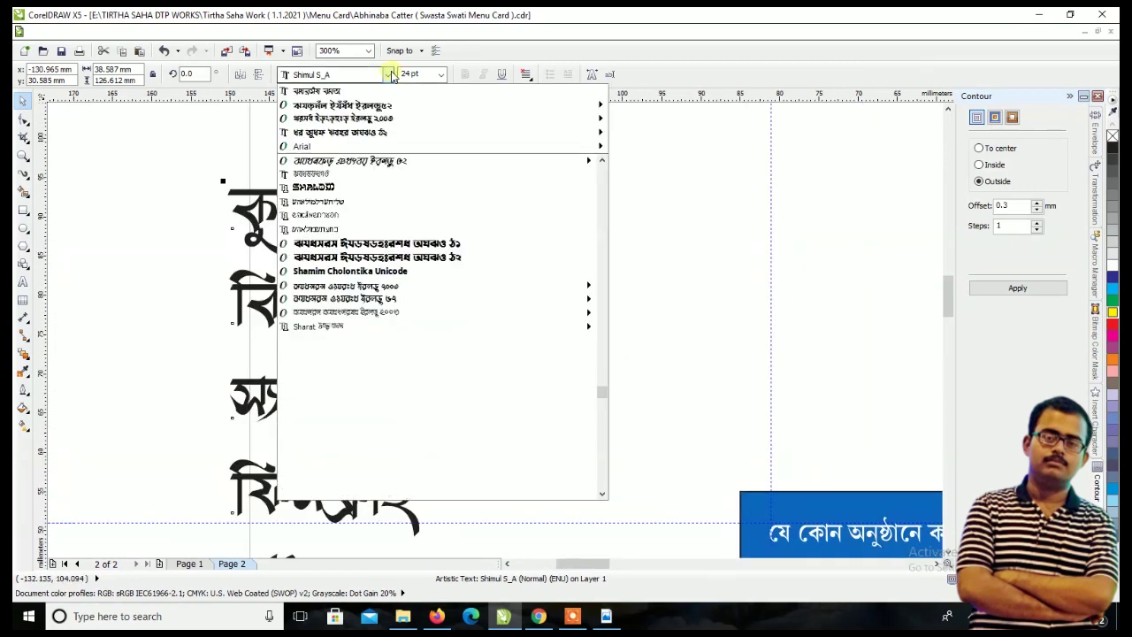
key("Down")
key("Return")
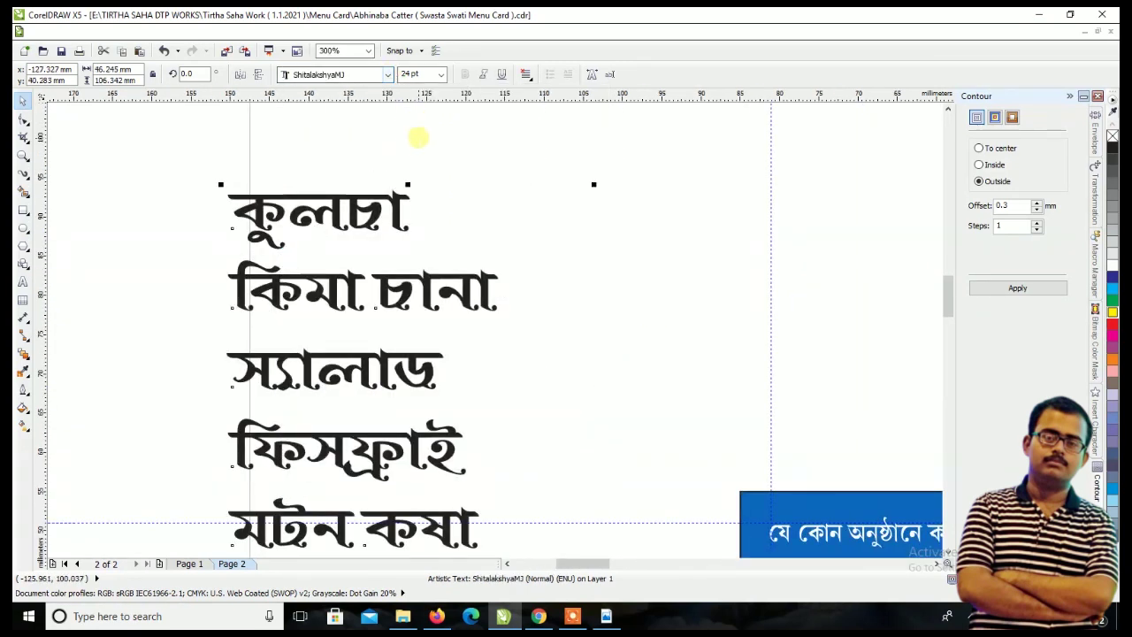
- Place the menu list on the blue card below the heading at 12 pt
scroll(415, 166, "down", 1)
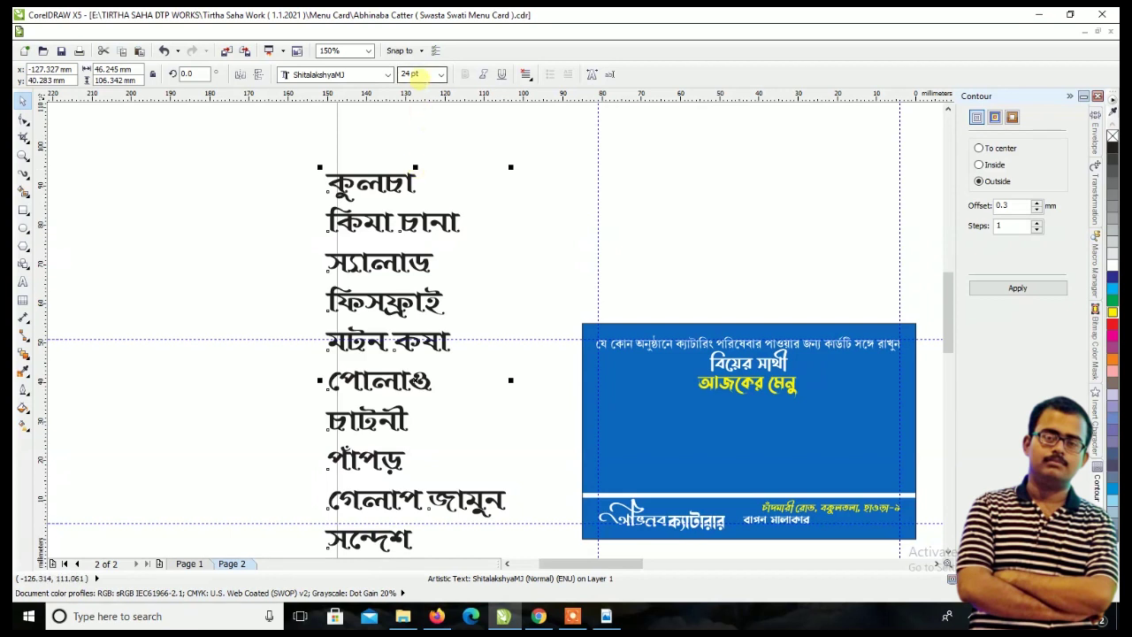
type("14")
key("Return")
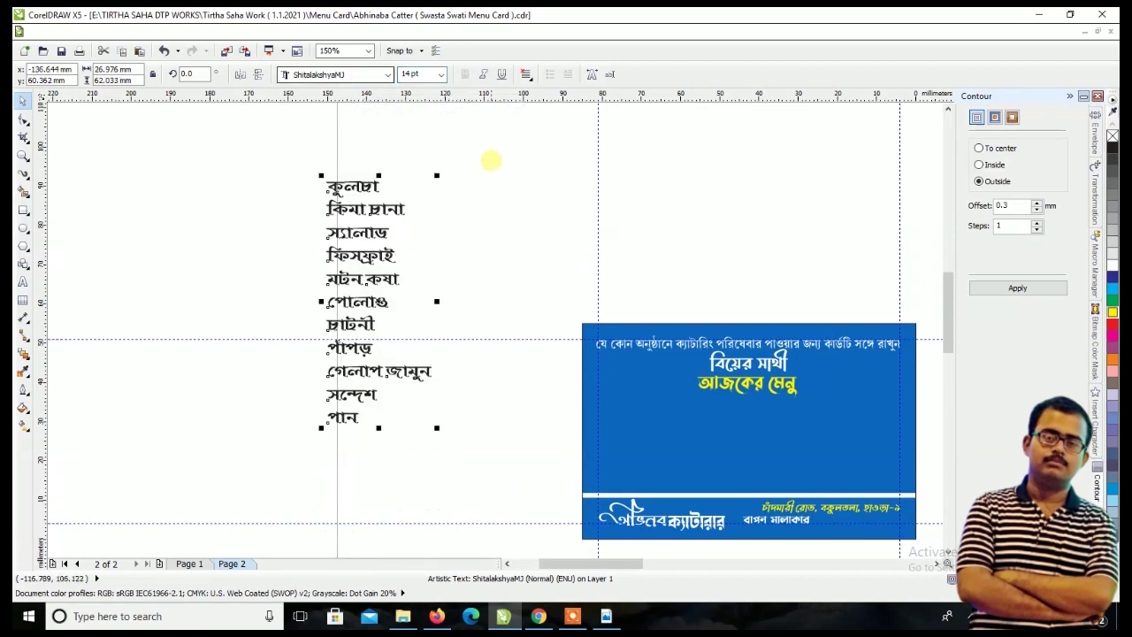
left_click_drag(393, 232, 669, 451)
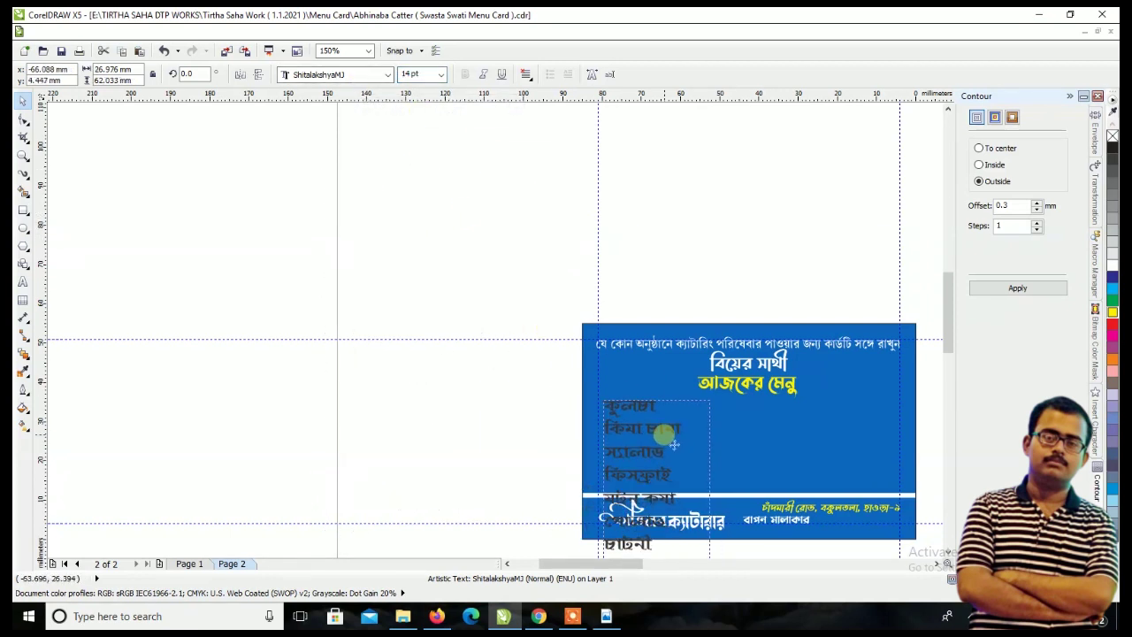
left_click(415, 74)
type("12")
key("Return")
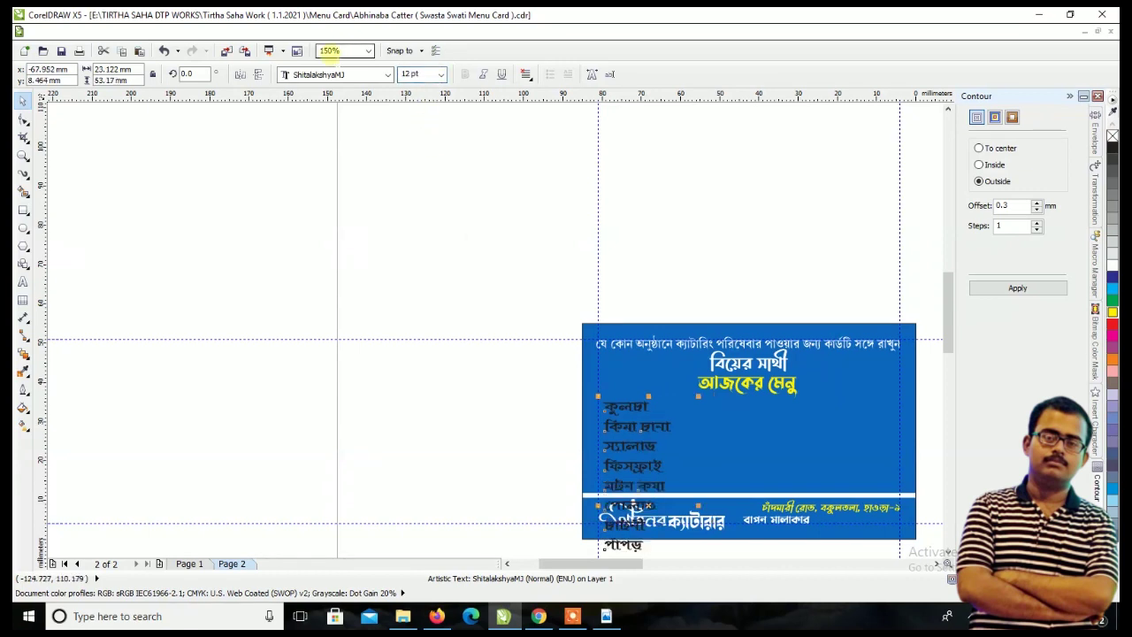
scroll(737, 438, "up", 2)
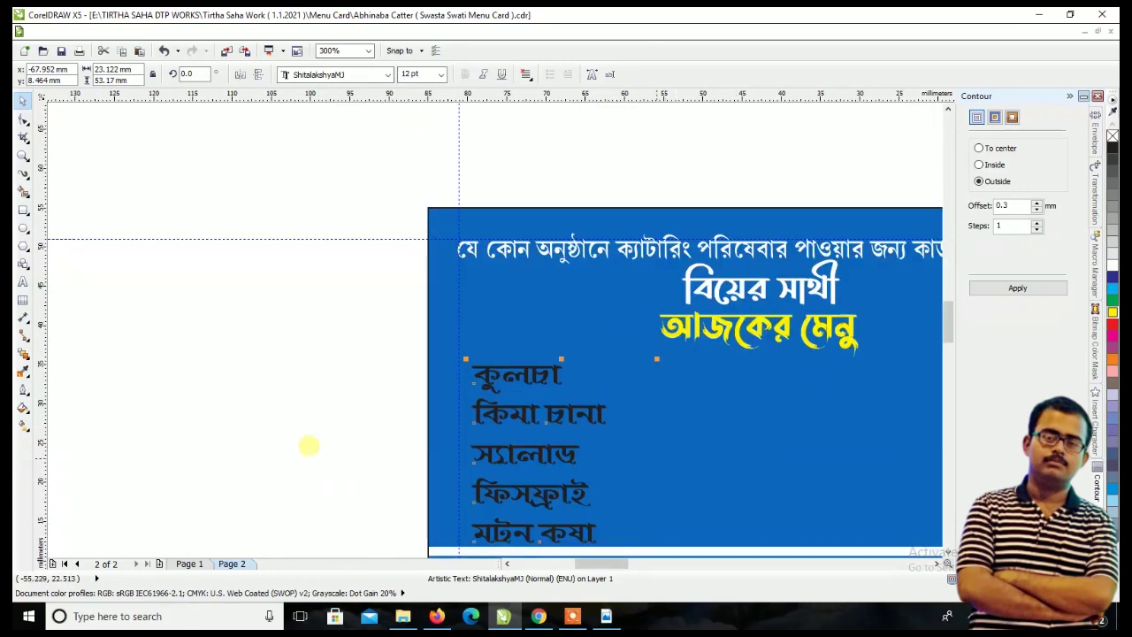
- Join কুলচা, কিমা চানা, স্যালাড and ফিসফ্রাই onto one line of the menu
left_click(23, 282)
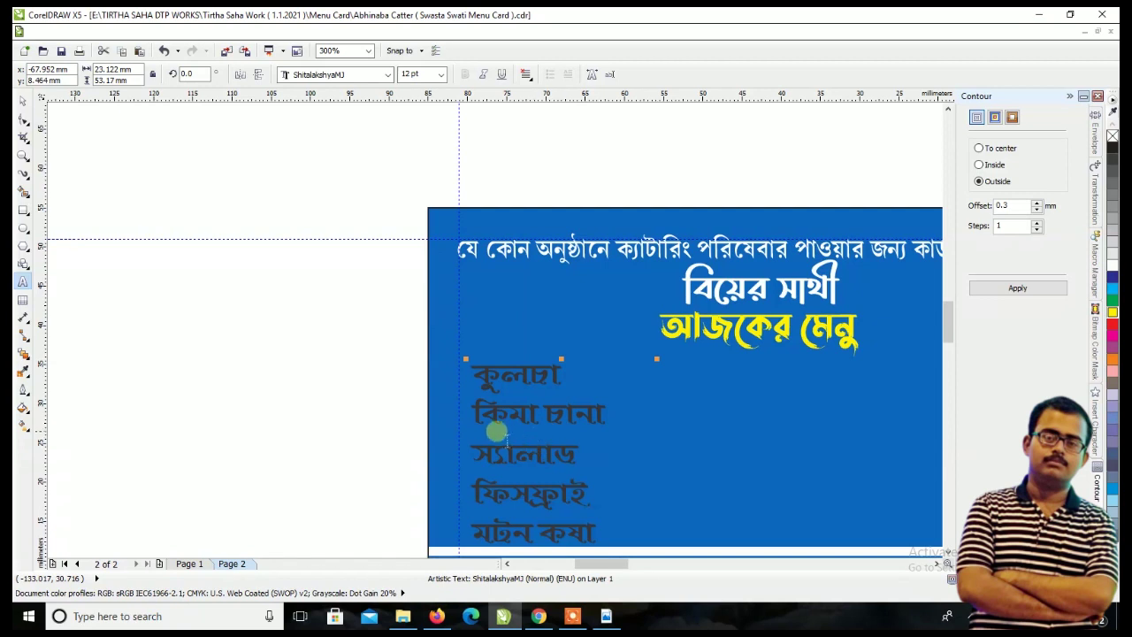
key("BackSpace")
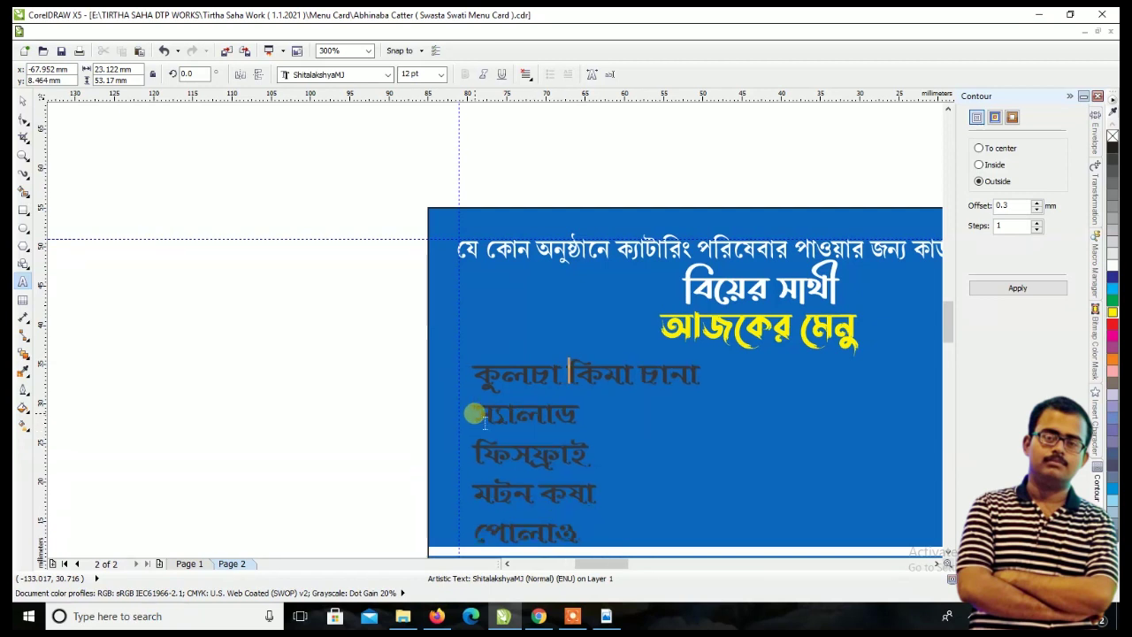
key("BackSpace")
scroll(488, 423, "down", 1)
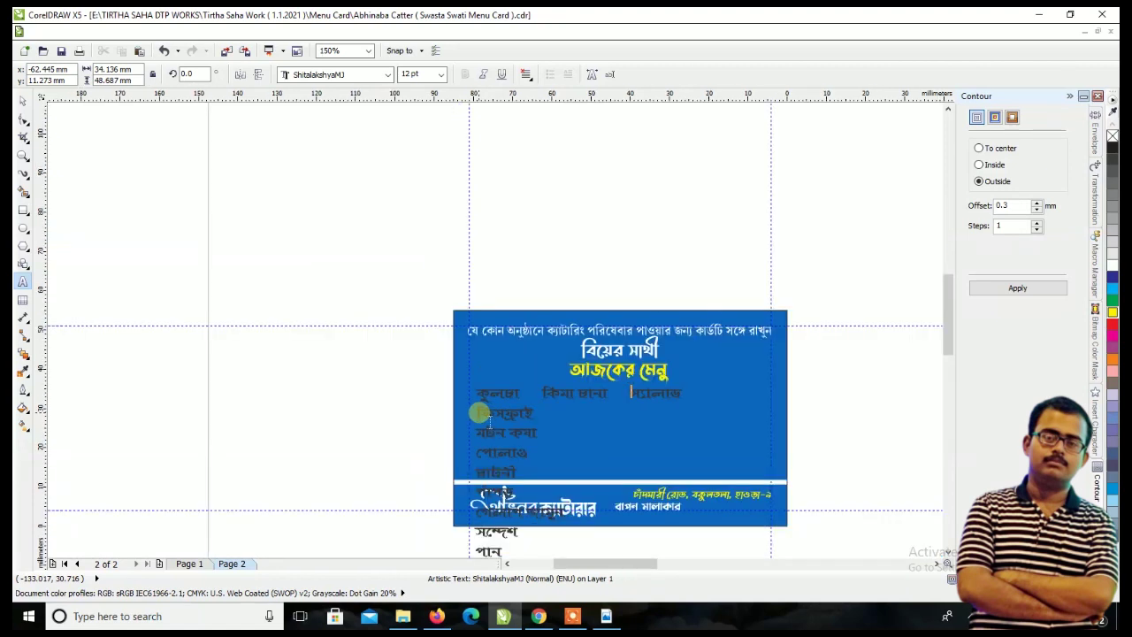
scroll(518, 424, "up", 1)
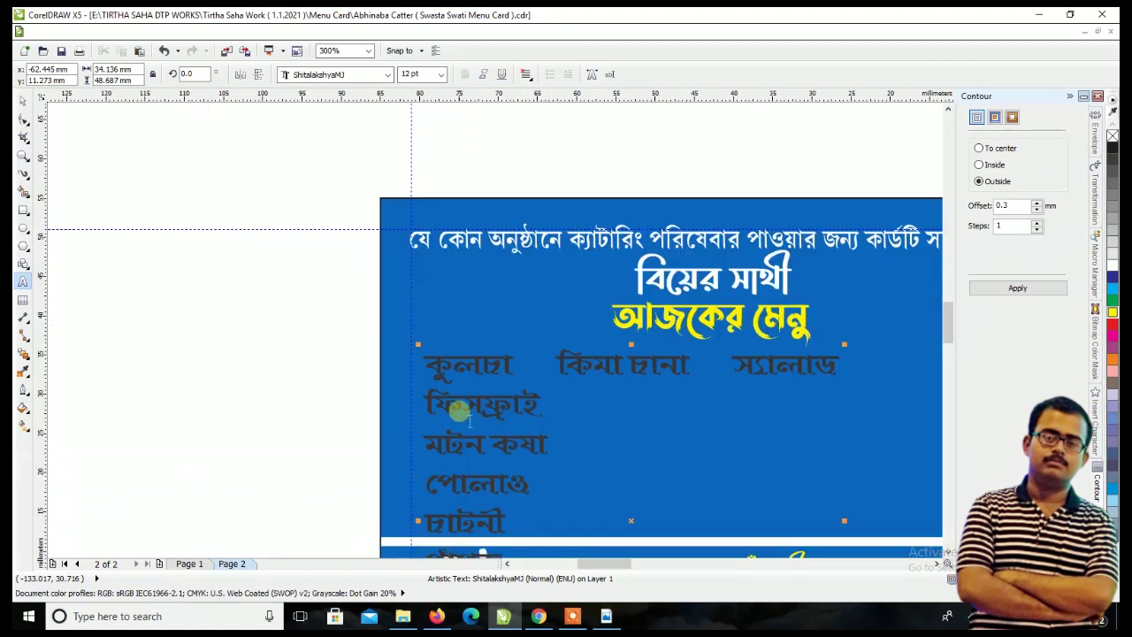
left_click(429, 405)
key("BackSpace")
scroll(430, 402, "down", 1)
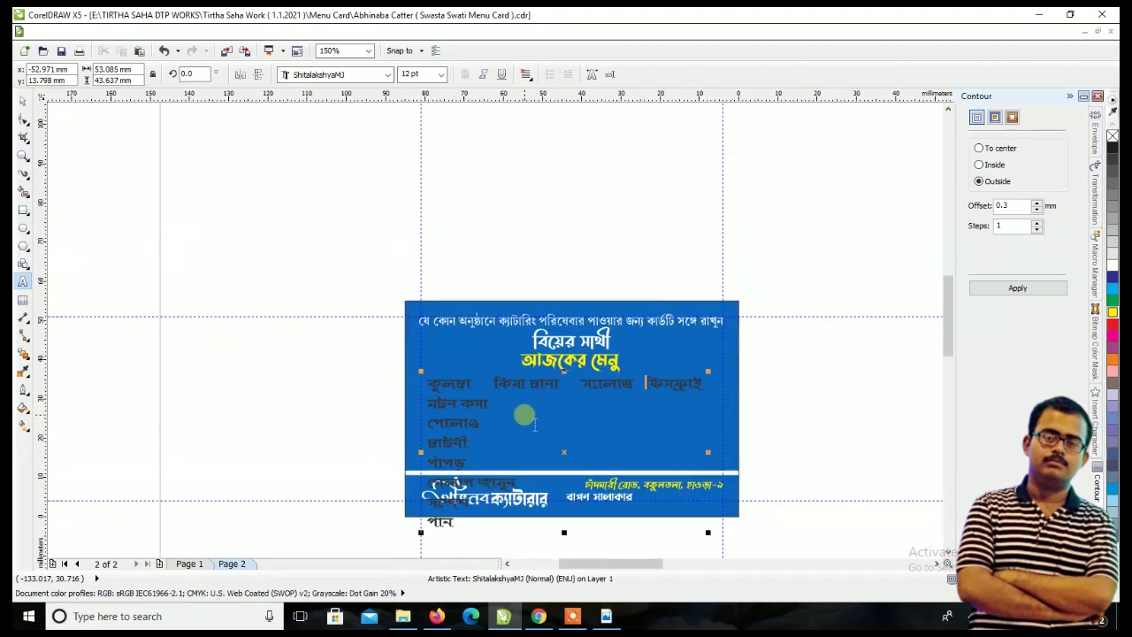
scroll(576, 398, "up", 1)
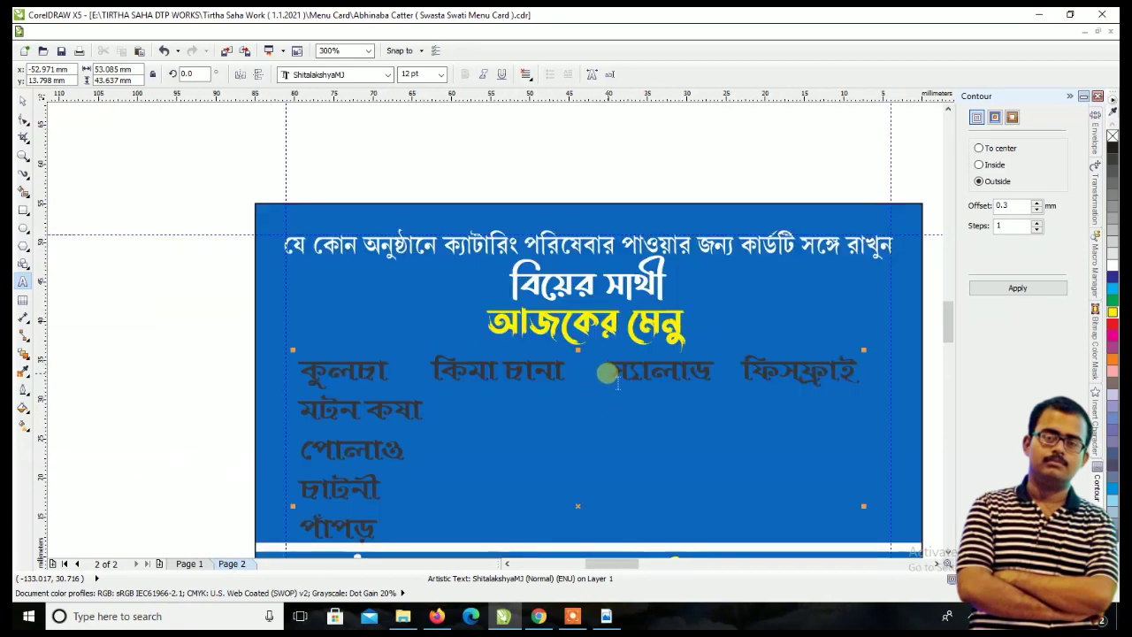
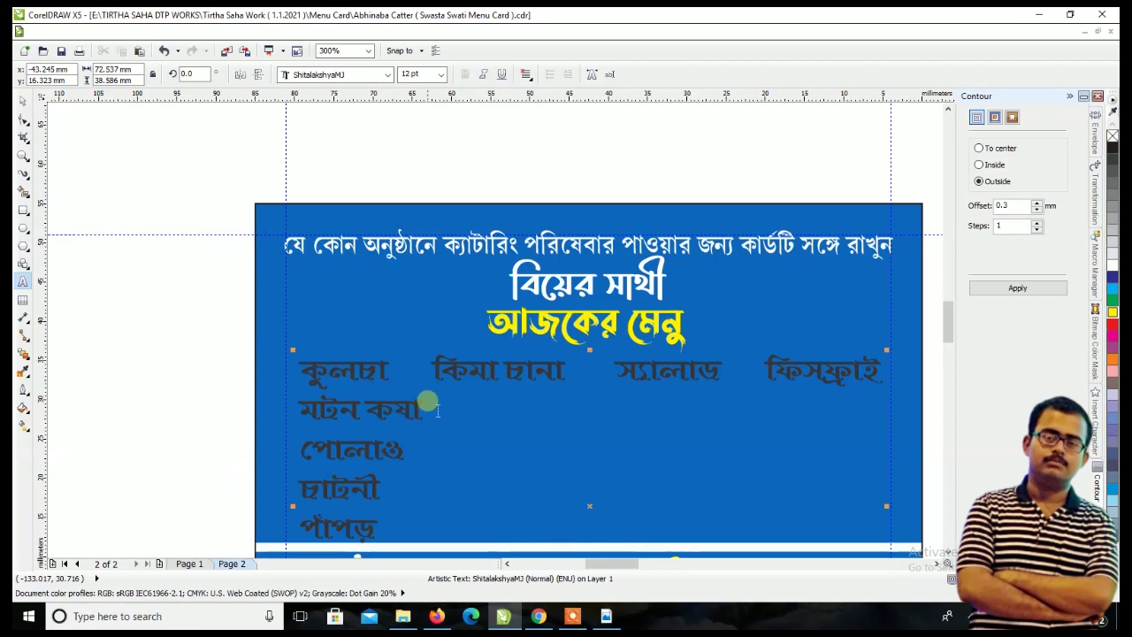
- Join পোলাও onto the মটন কষা line, and পাঁপড় and গোলাপ জামুন onto the চাটনী line
left_click(303, 452)
key("BackSpace")
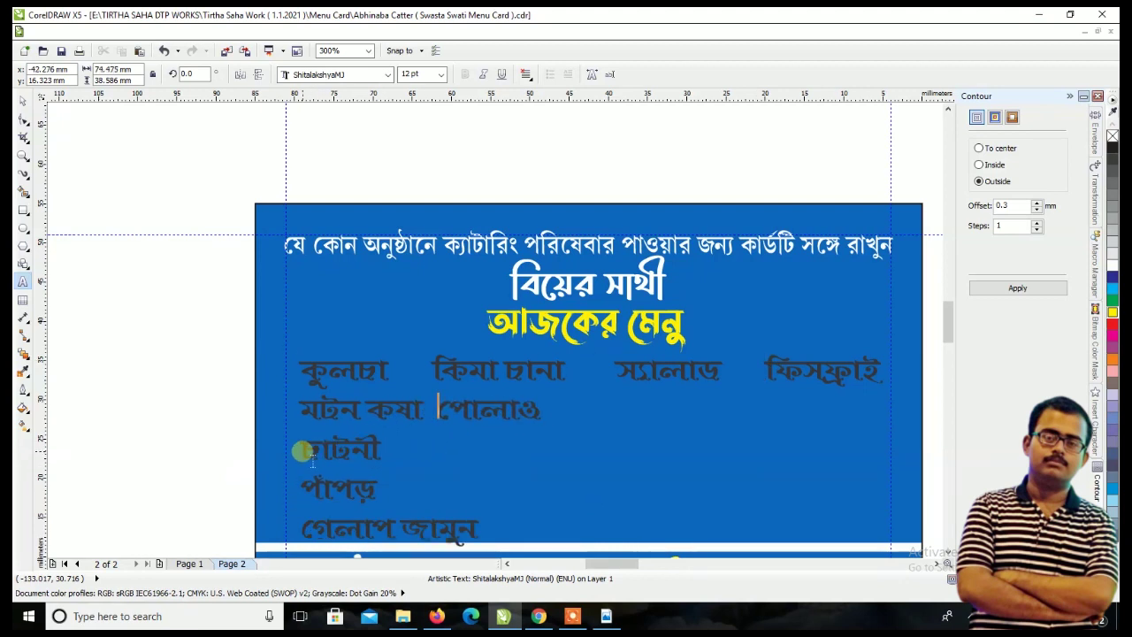
left_click(314, 448)
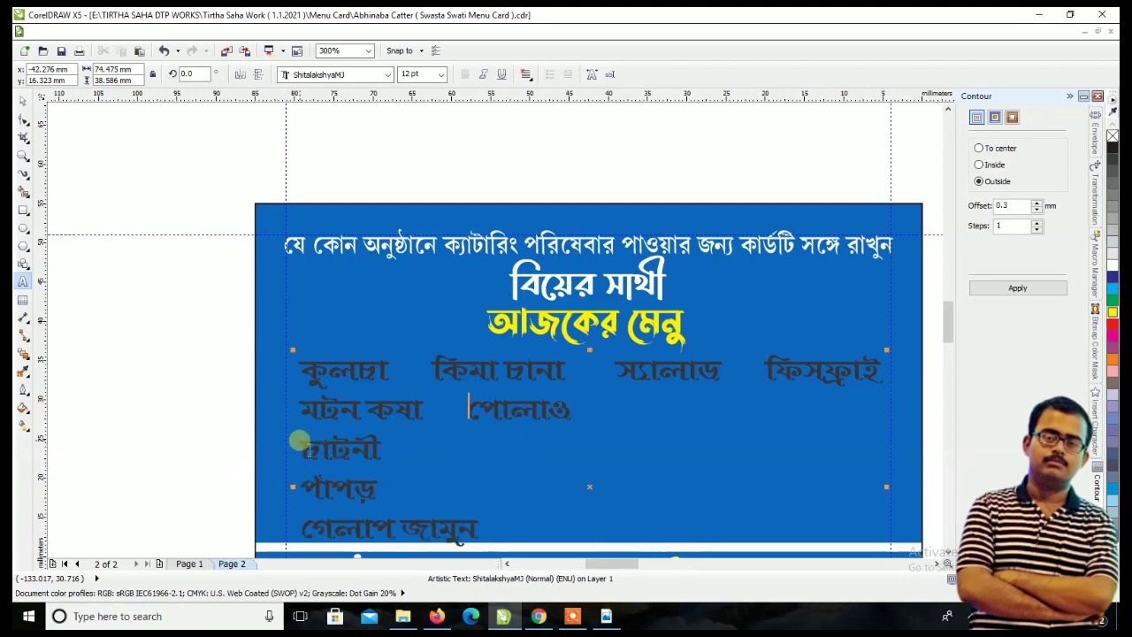
left_click(303, 487)
key("BackSpace")
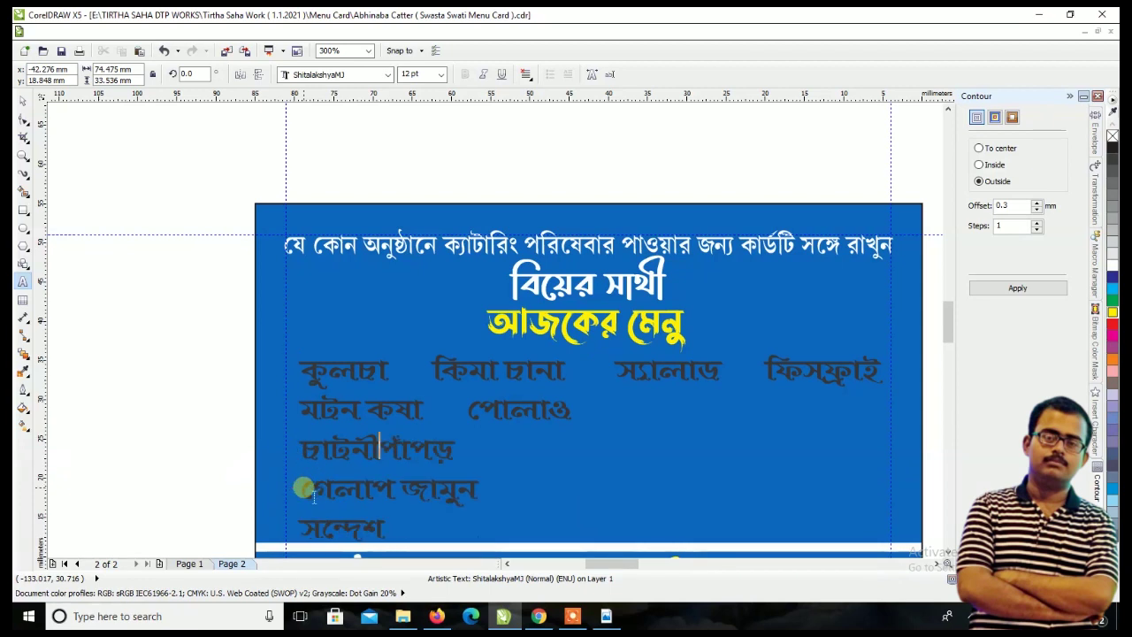
left_click(305, 488)
key("BackSpace")
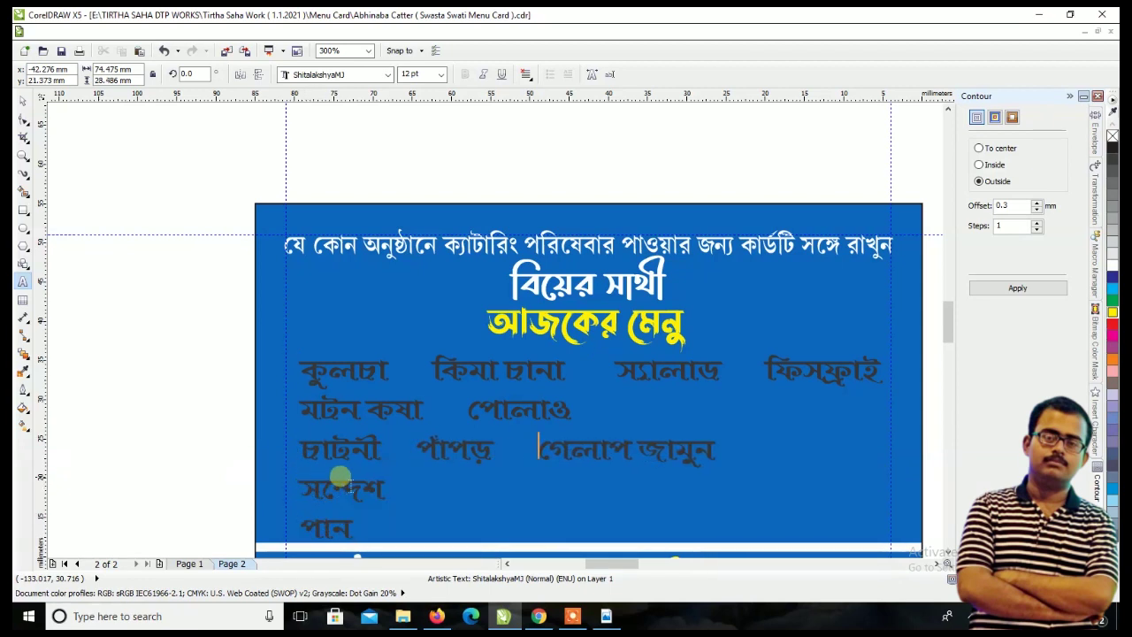
- Widen the gaps on that line, join পান onto the সন্দেশ line, and finish text editing
left_click(418, 448)
scroll(348, 450, "down", 2)
scroll(325, 489, "up", 2)
left_click(305, 488)
key("BackSpace")
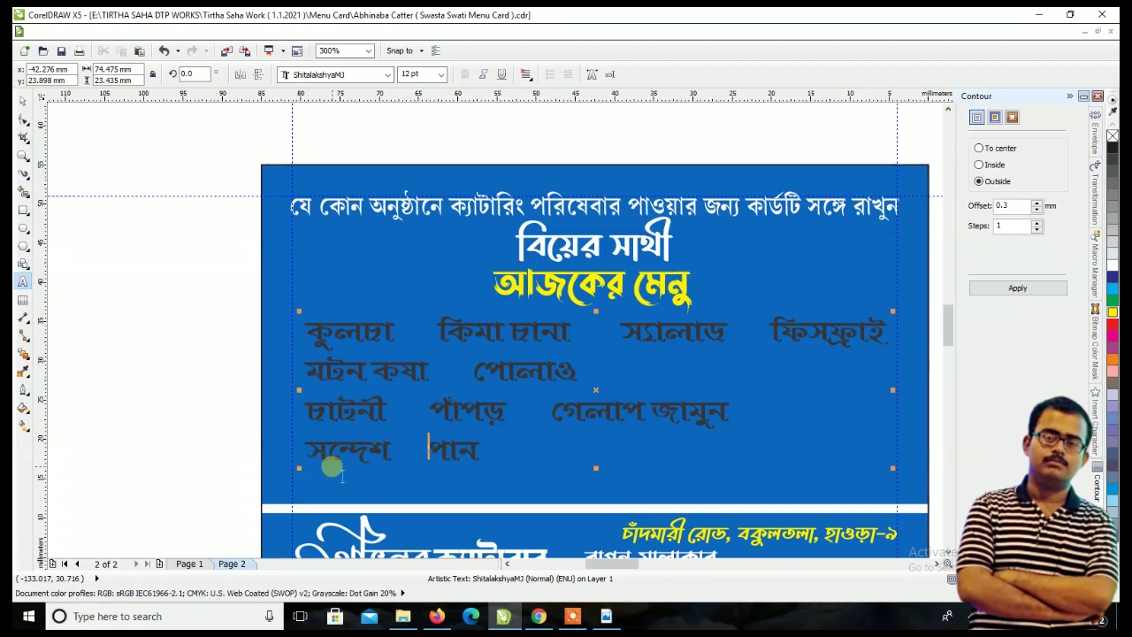
left_click(23, 101)
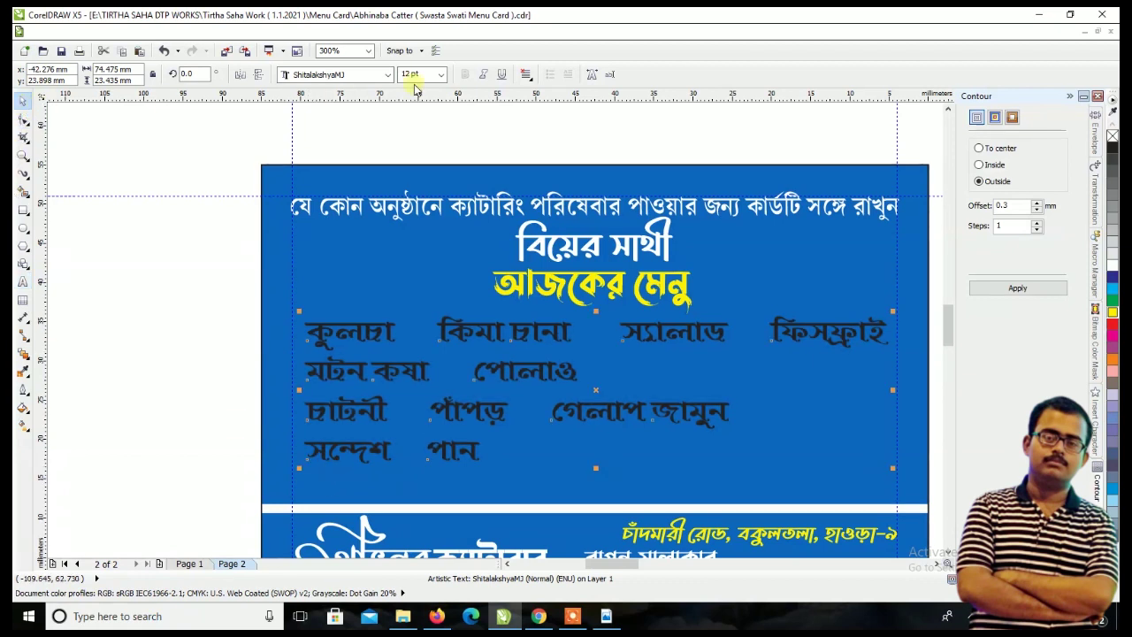
left_click(525, 74)
- Centre-align the dish list, nudge it slightly, and colour it white
left_click(551, 119)
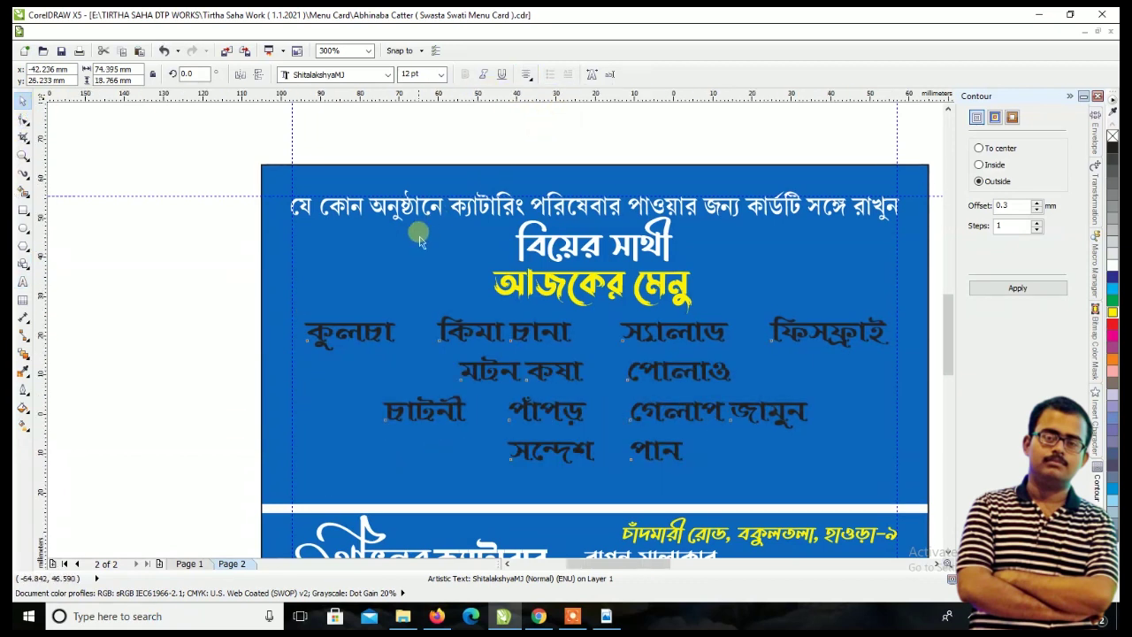
scroll(420, 241, "down", 1)
scroll(562, 294, "up", 1)
left_click_drag(556, 287, 554, 290)
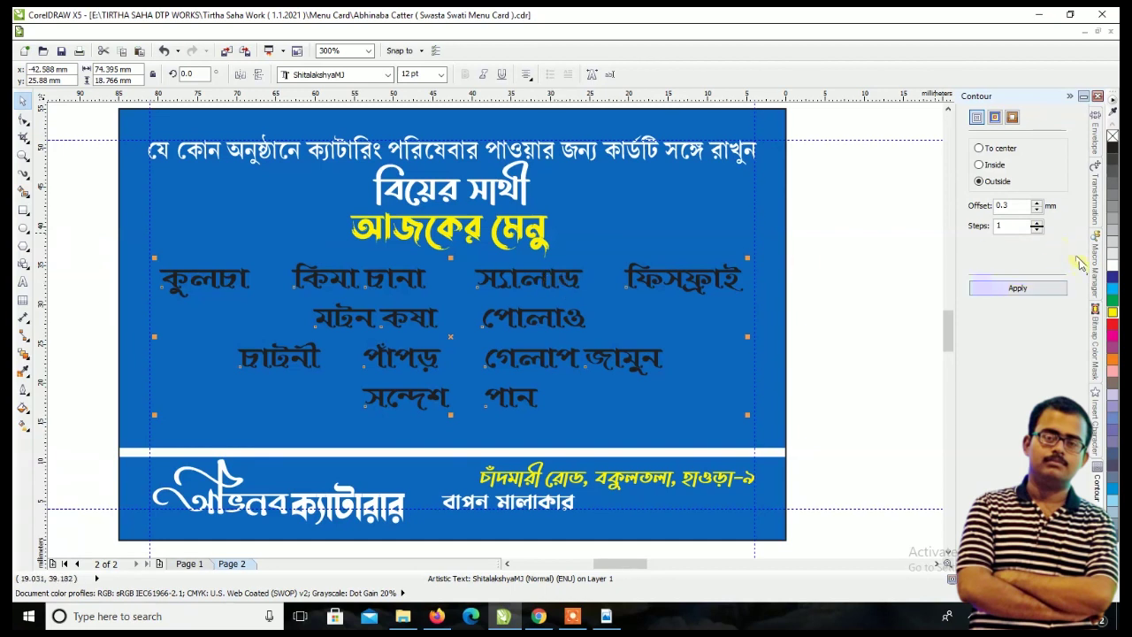
left_click(1112, 266)
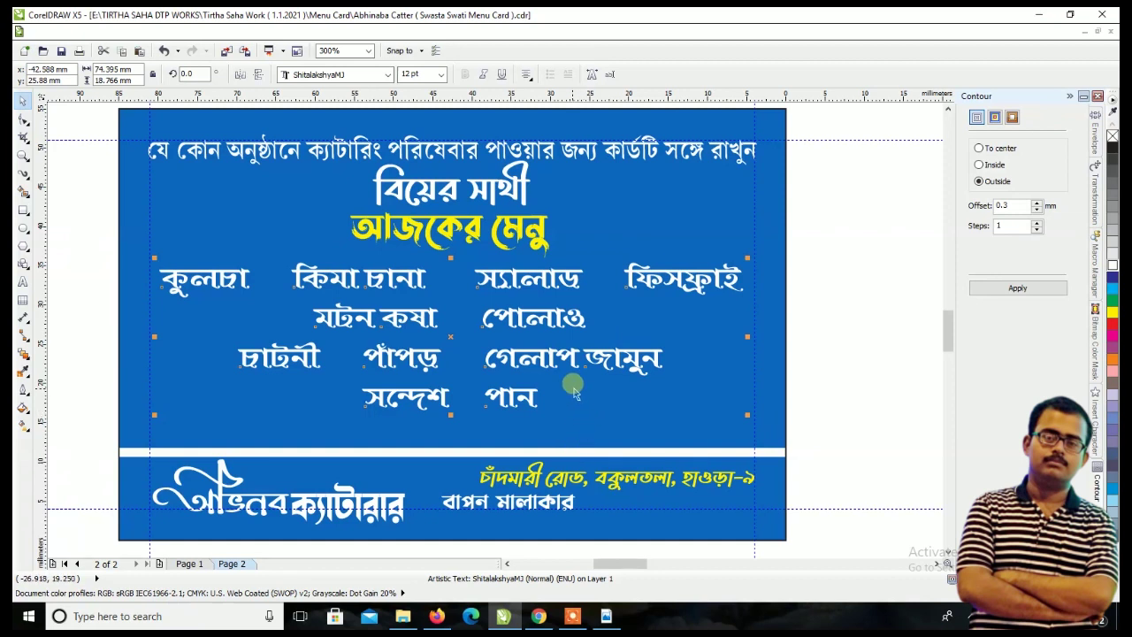
- Tighten the dish list's line spacing and enlarge it to about 14.8 pt
left_click(22, 119)
left_click(152, 363)
left_click_drag(157, 410, 156, 399)
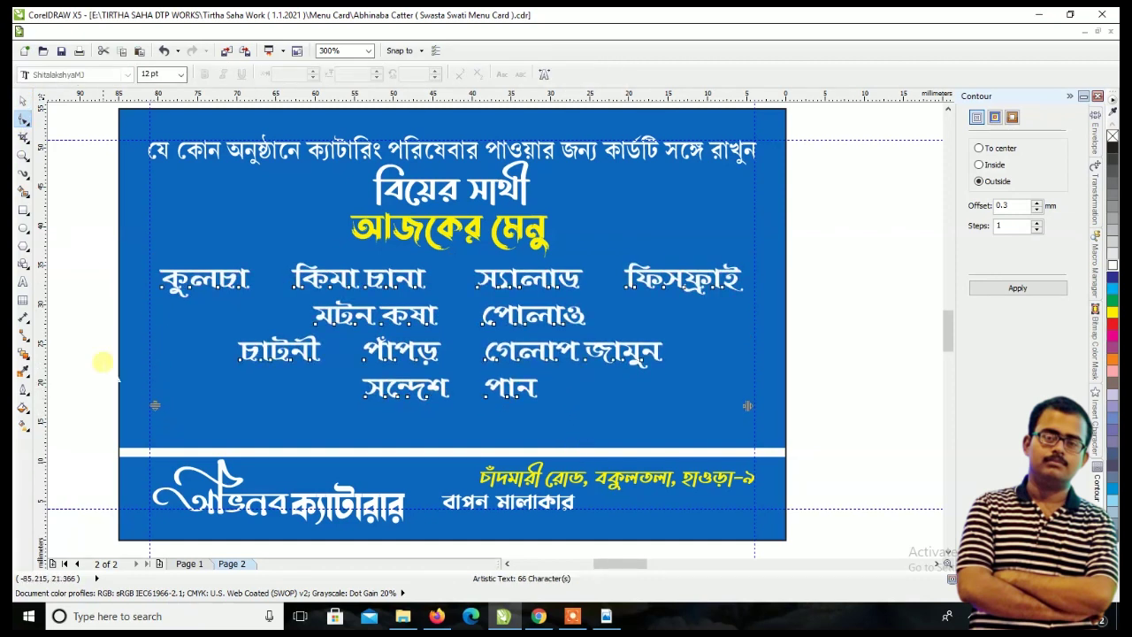
left_click(22, 105)
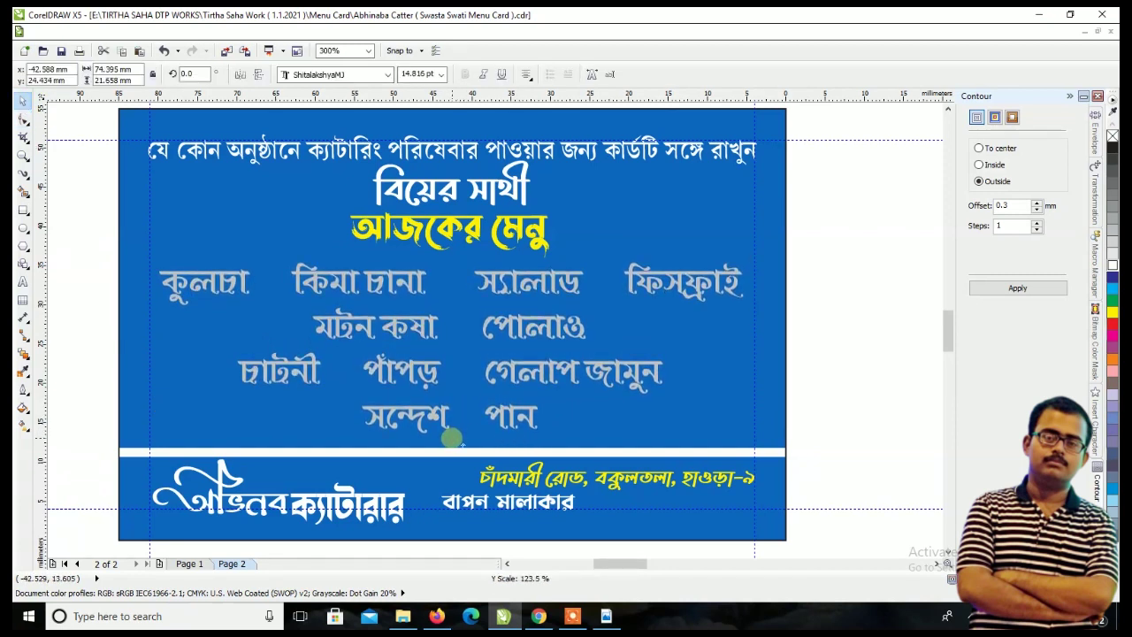
left_click_drag(451, 405, 450, 437)
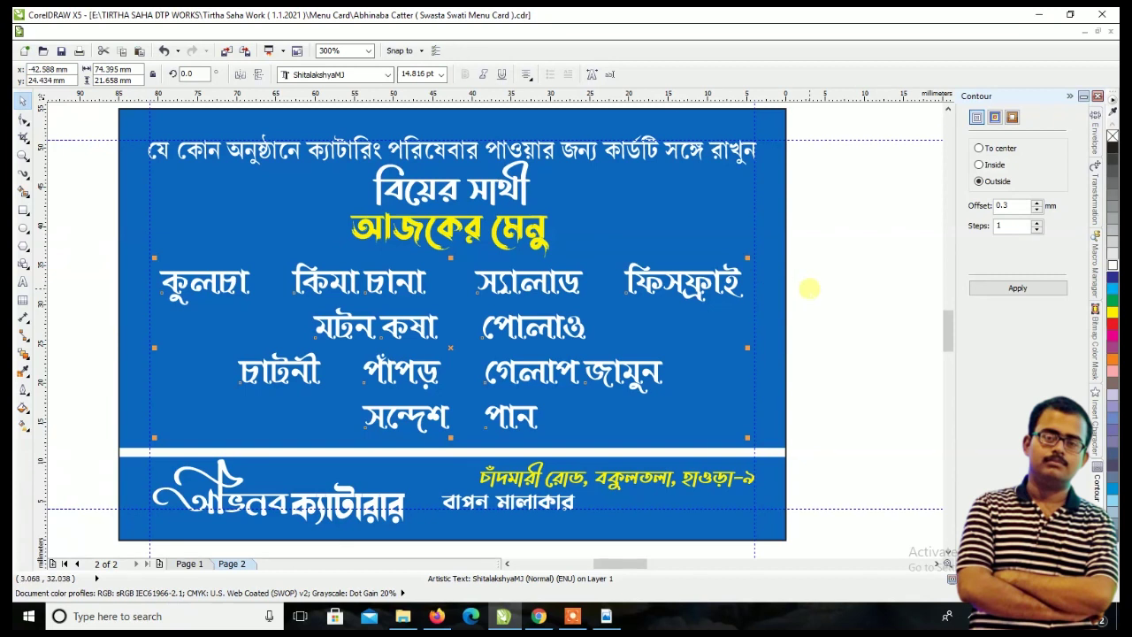
left_click(809, 288)
scroll(233, 245, "up", 1)
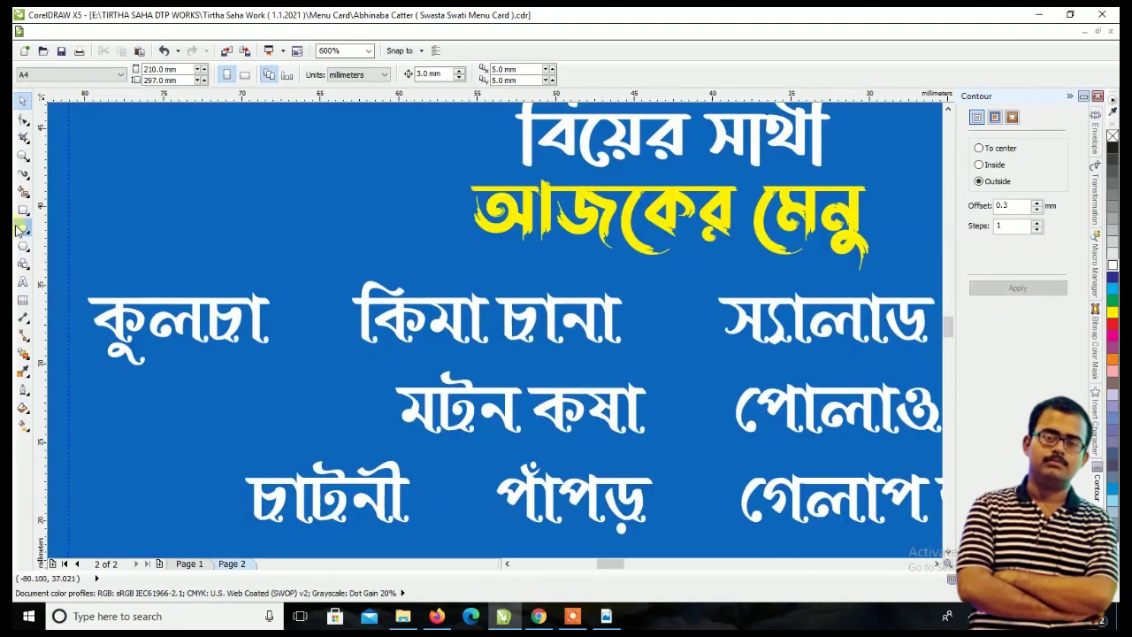
left_click(23, 227)
scroll(321, 308, "up", 1)
left_click_drag(262, 293, 332, 364)
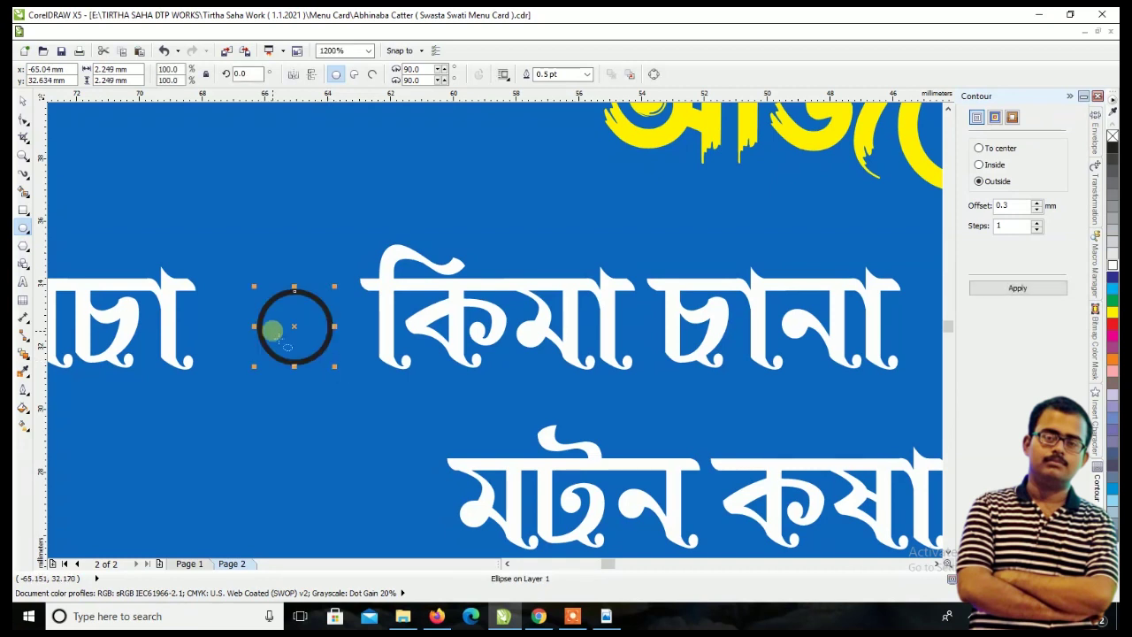
left_click(23, 101)
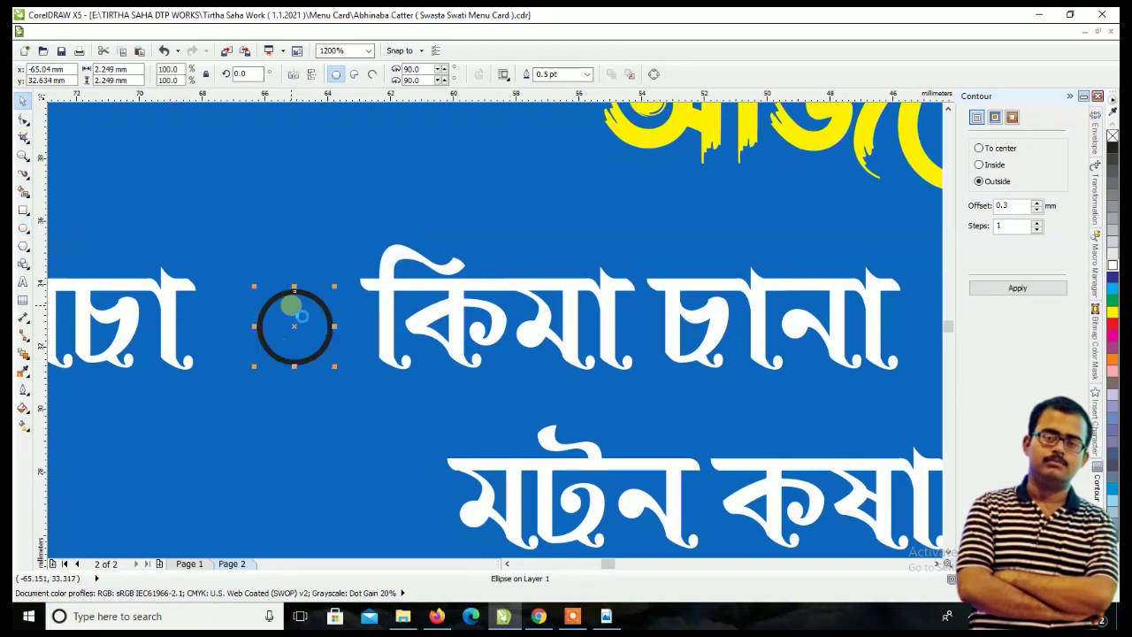
scroll(291, 304, "down", 3)
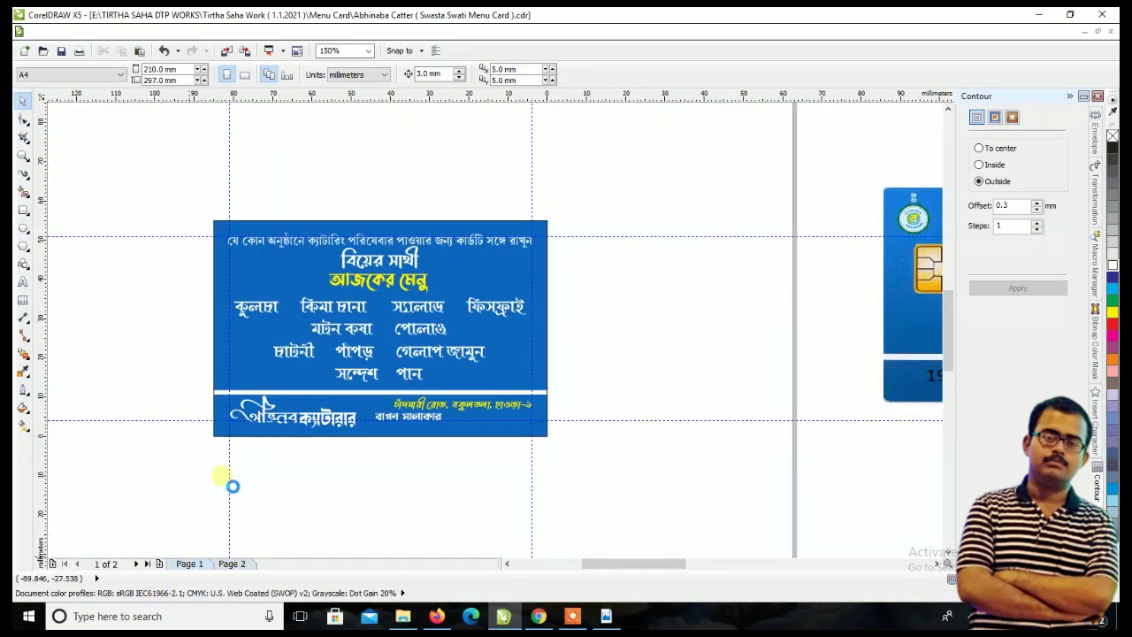
left_click_drag(193, 323, 336, 397)
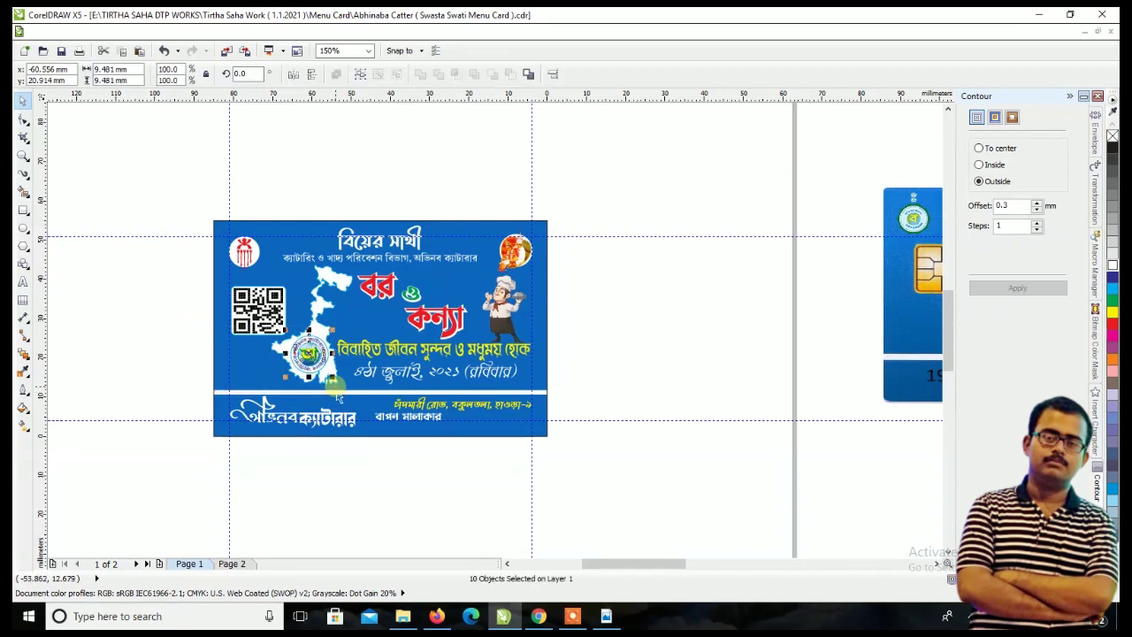
key("ctrl+g")
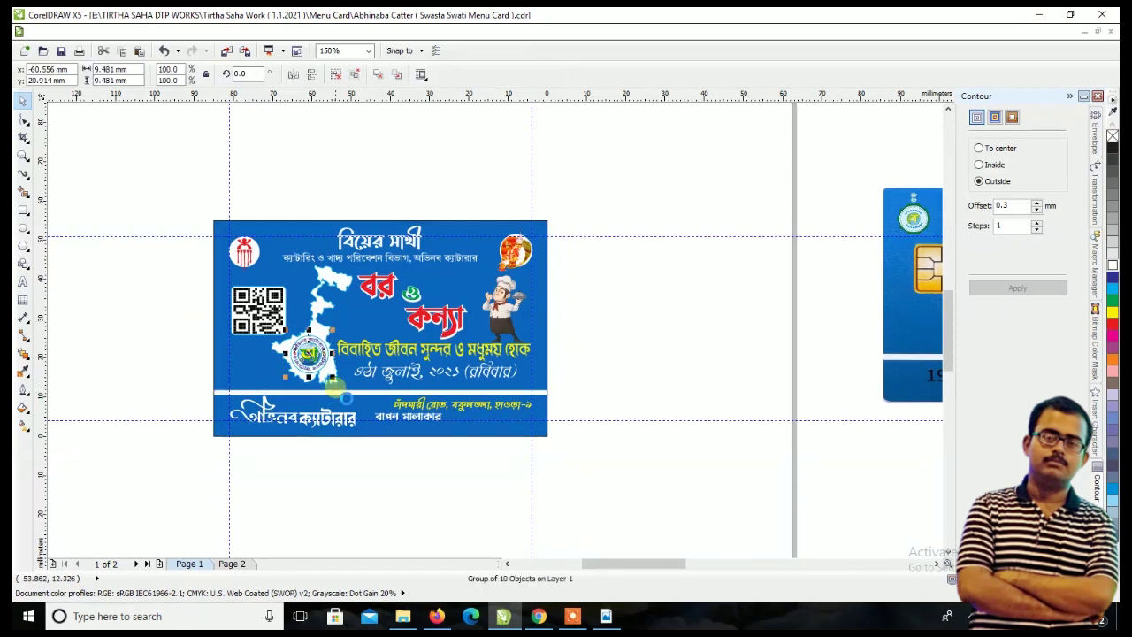
left_click_drag(227, 569, 298, 375)
scroll(298, 374, "up", 3)
left_click_drag(429, 437, 359, 252)
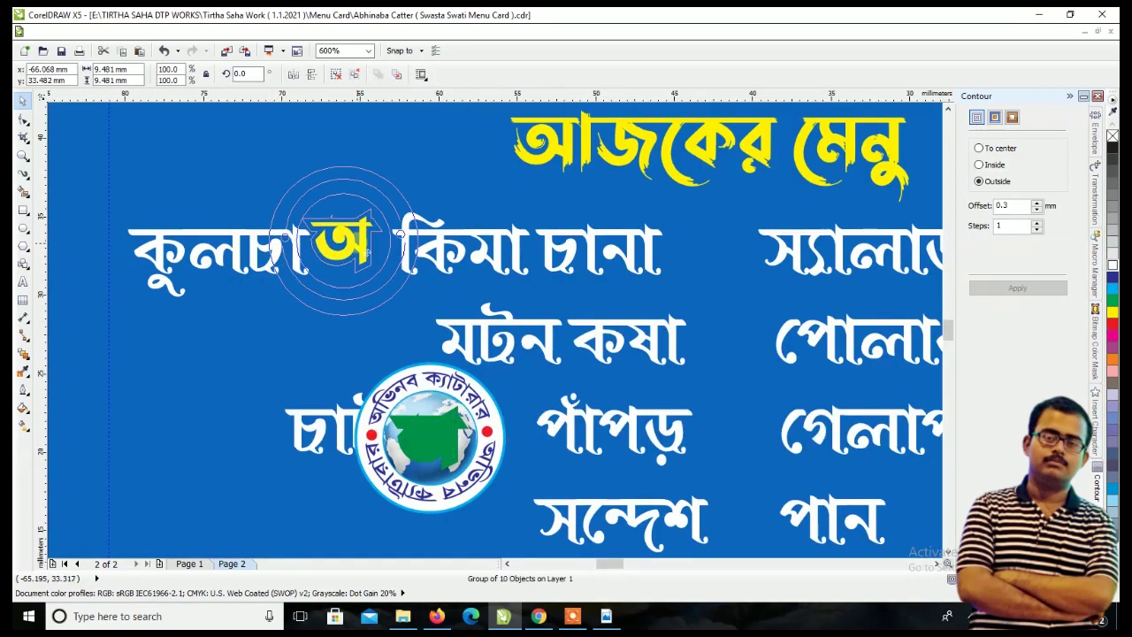
left_click_drag(447, 182, 403, 228)
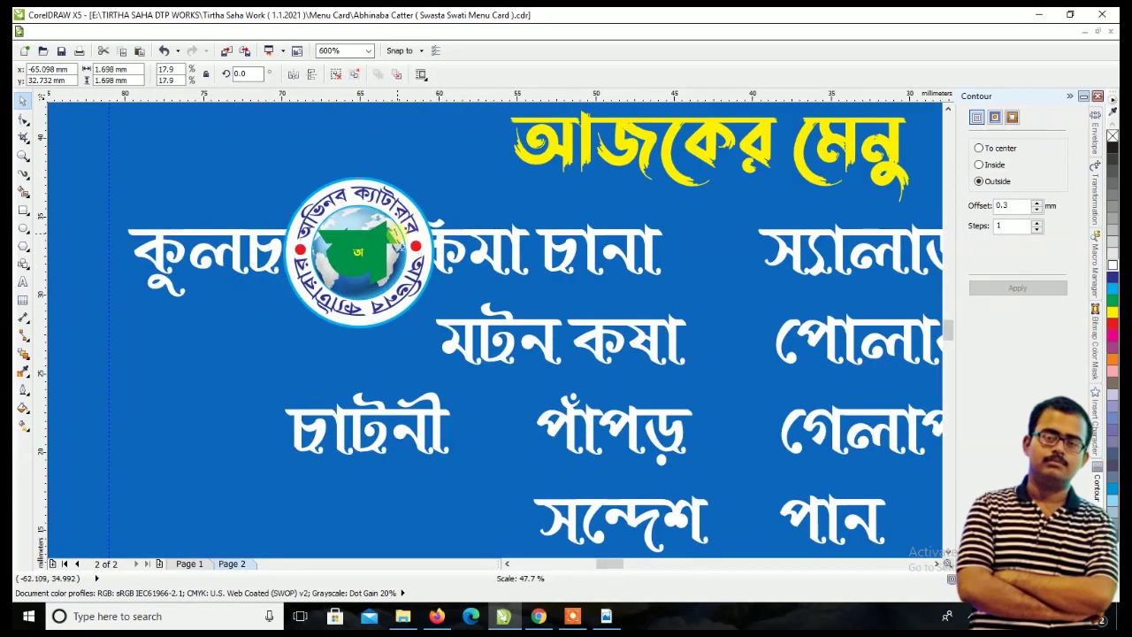
left_click(404, 222)
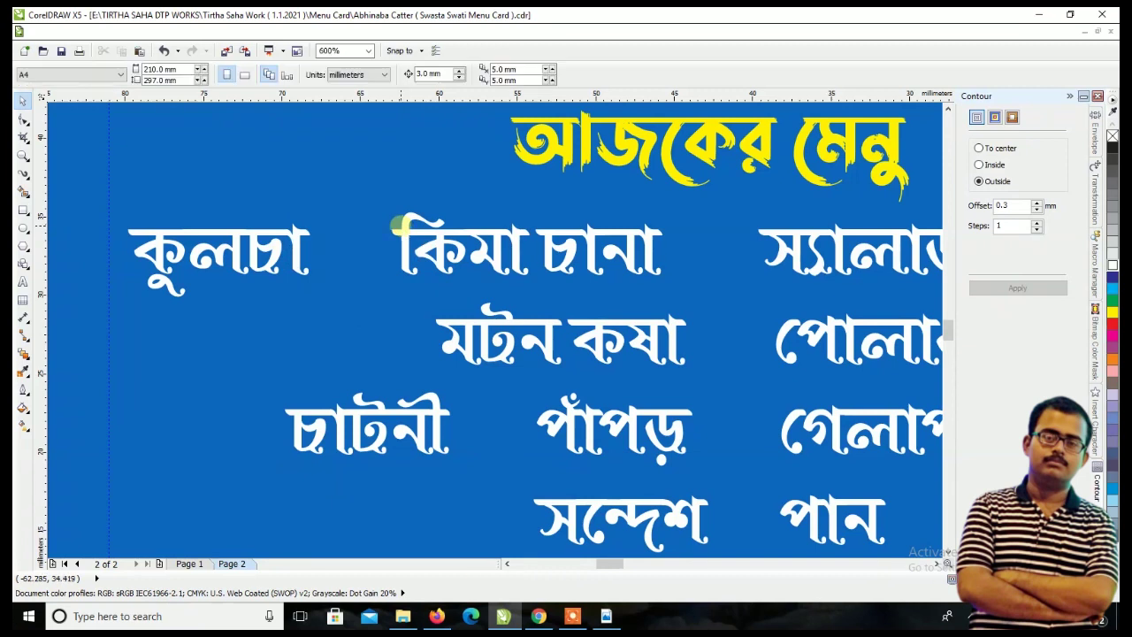
scroll(407, 229, "up", 1)
left_click(22, 229)
- Create a magenta dot with yellow outline, about 1.9 mm, between কুলচা and কিমা চানা
left_click_drag(279, 222, 375, 318)
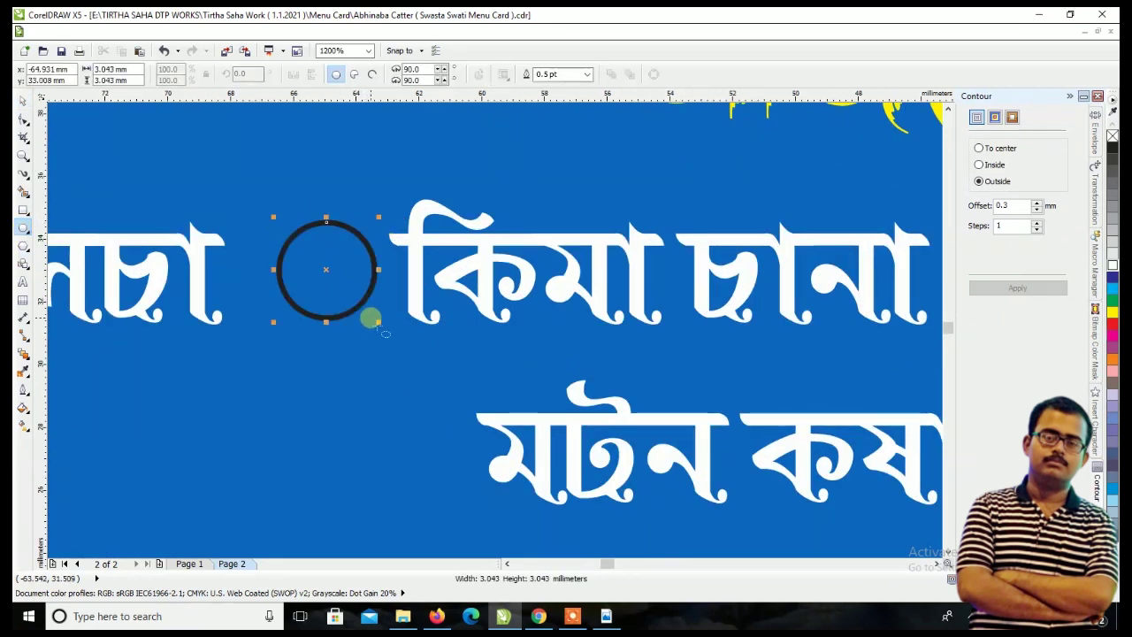
left_click(22, 101)
left_click(323, 259)
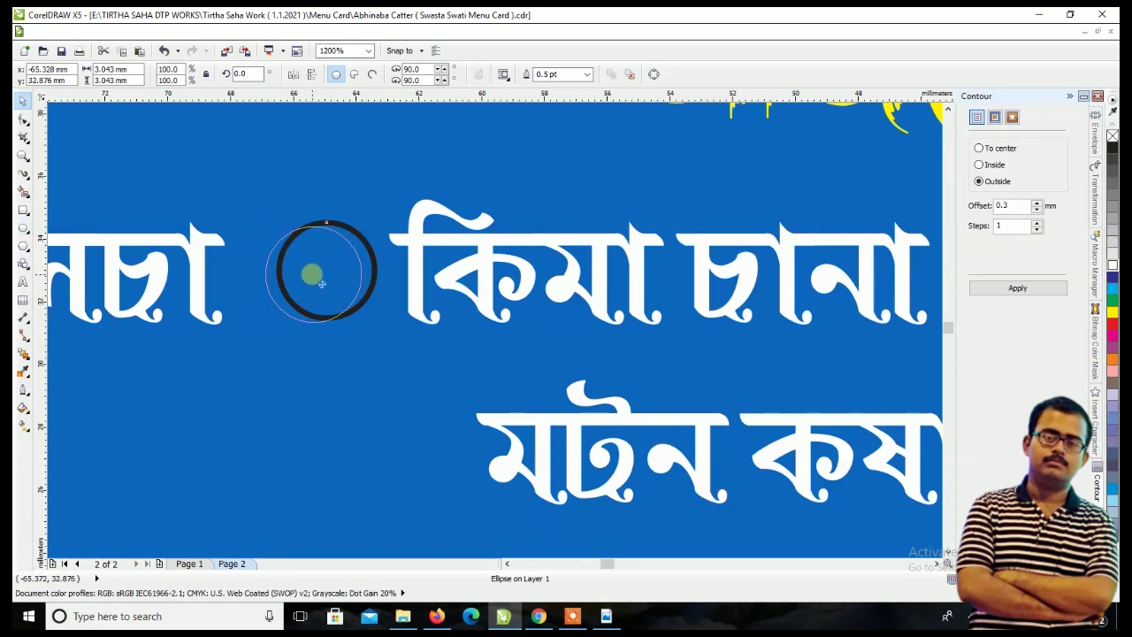
left_click_drag(334, 281, 319, 289)
left_click_drag(372, 235, 369, 241)
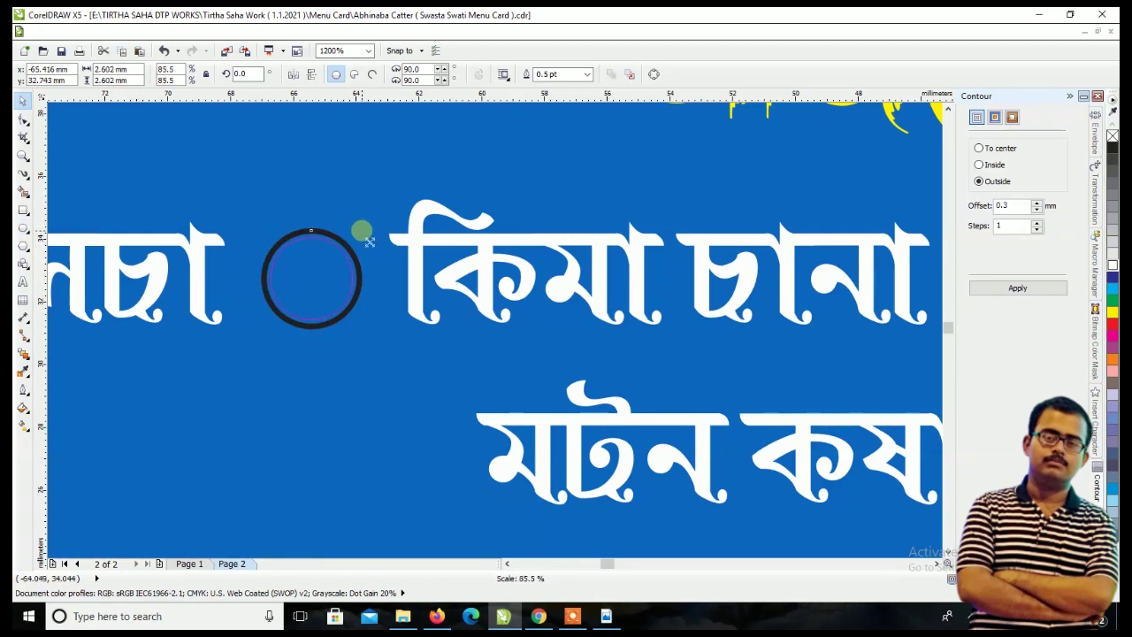
left_click(1112, 313)
key("F3")
key("F3")
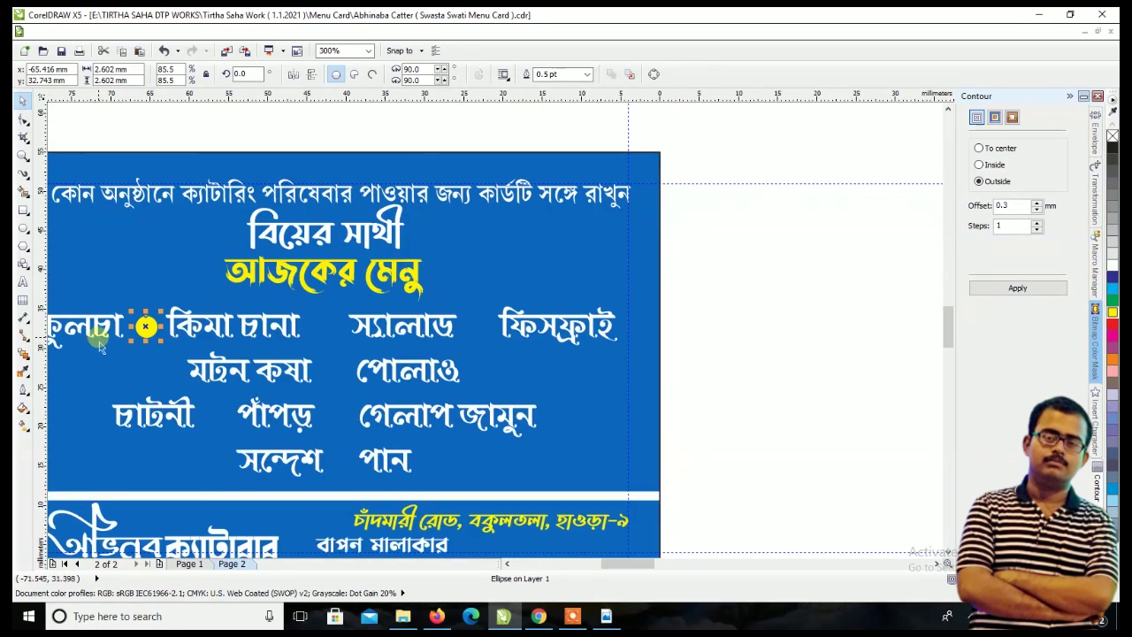
left_click(1113, 334)
scroll(181, 318, "up", 1)
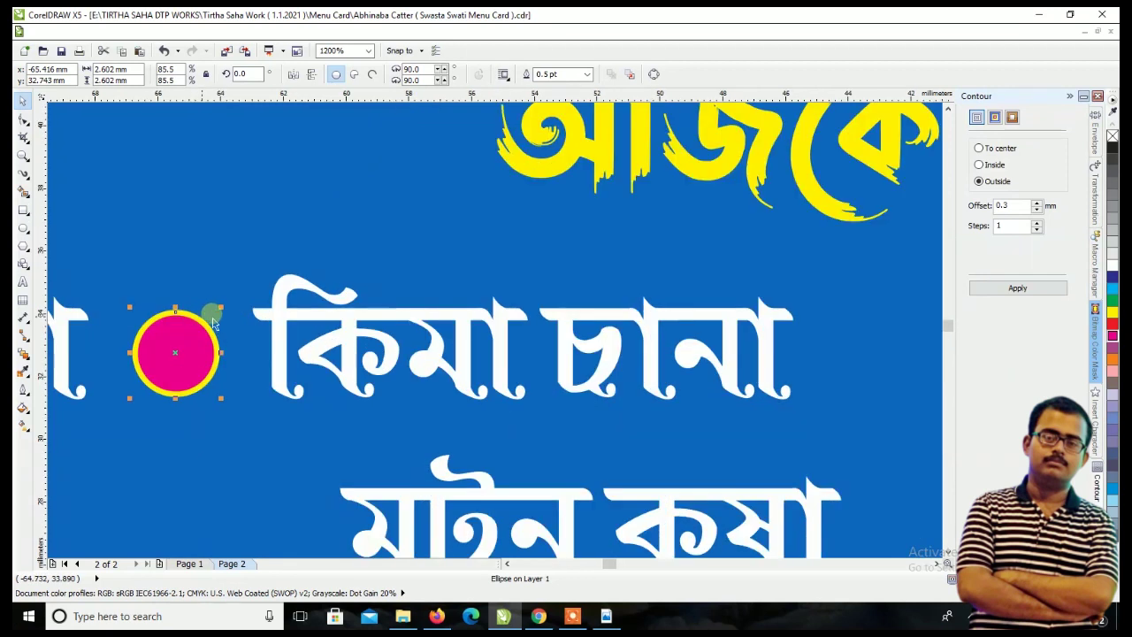
left_click_drag(213, 321, 205, 319)
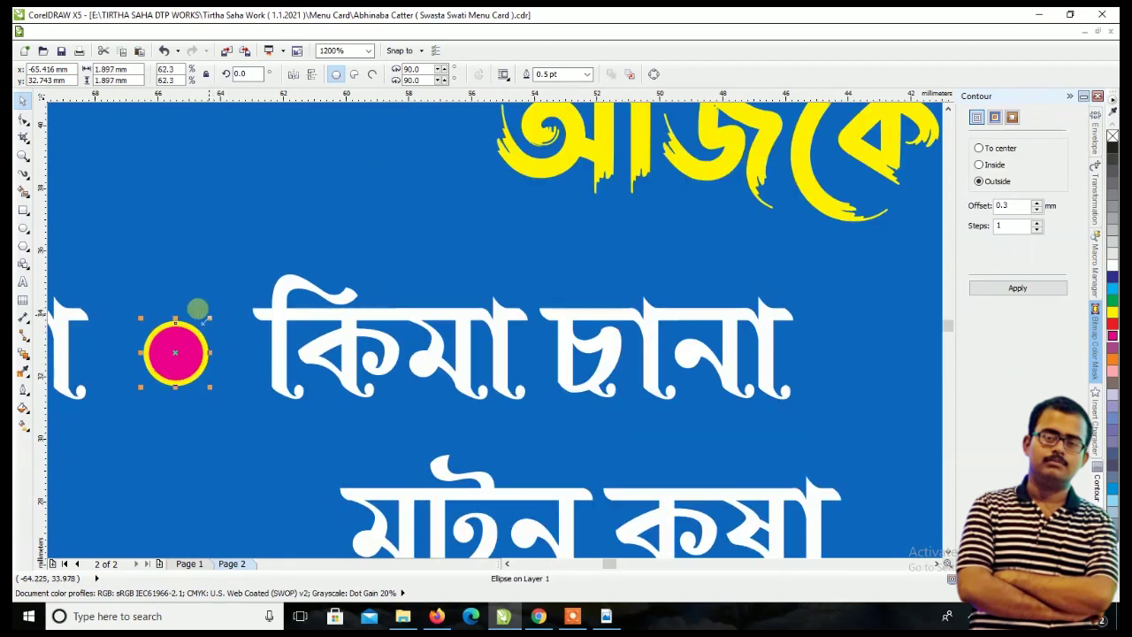
scroll(197, 308, "down", 2)
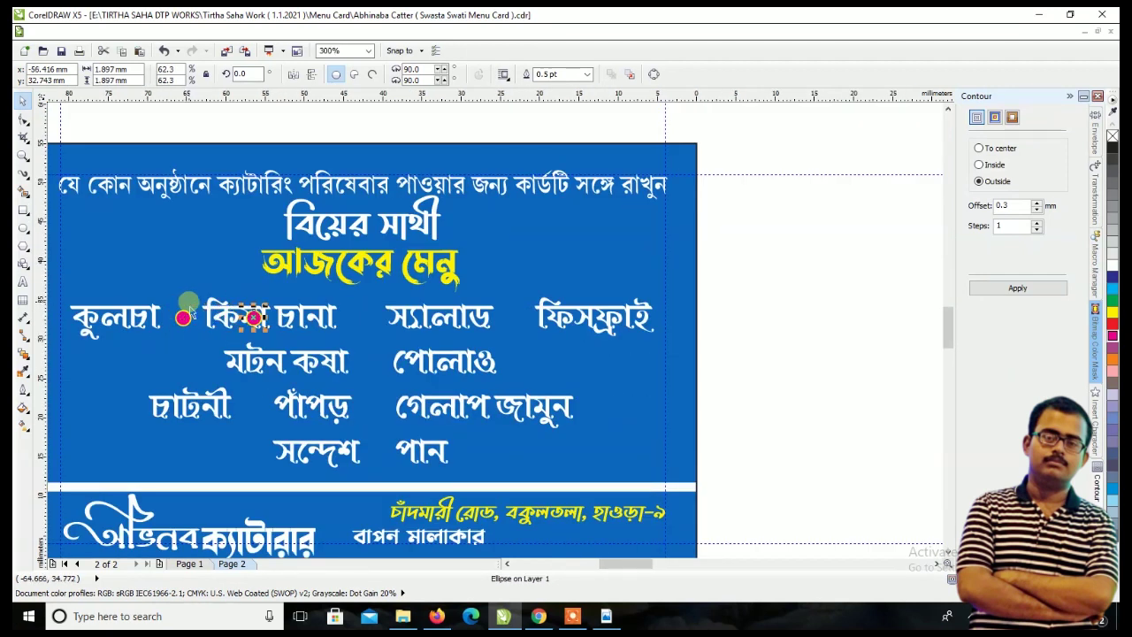
key("Right")
key("Right")
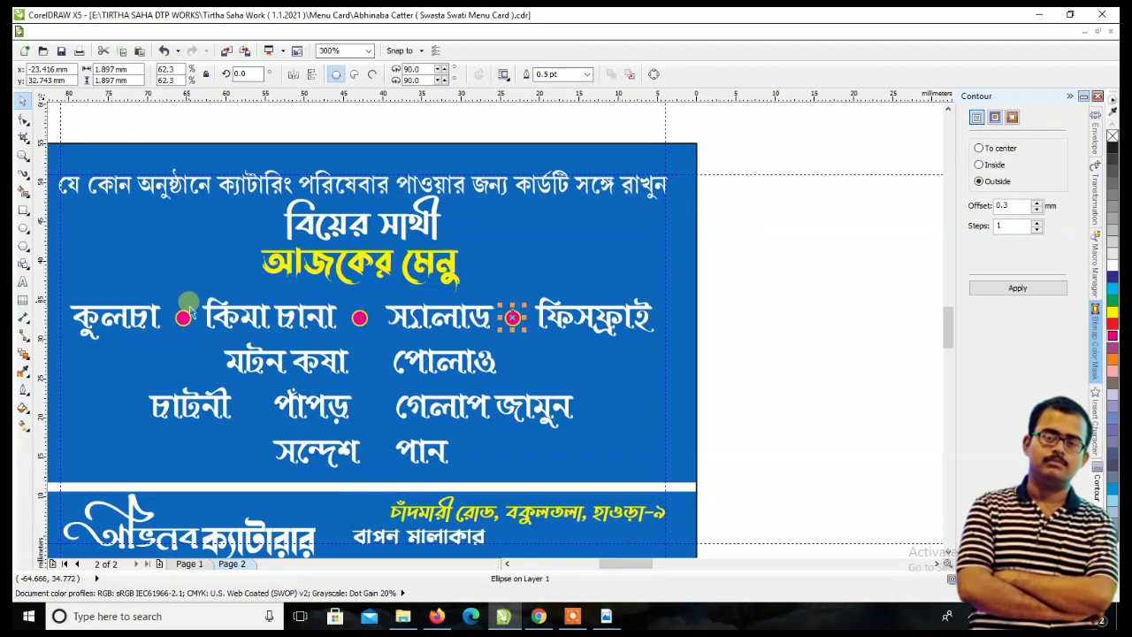
- Copy the pink dot between the lower dishes: চাটনী, পাঁপড়, গেলাপ জামুন, সন্দেশ and পান
left_click_drag(512, 316, 370, 360)
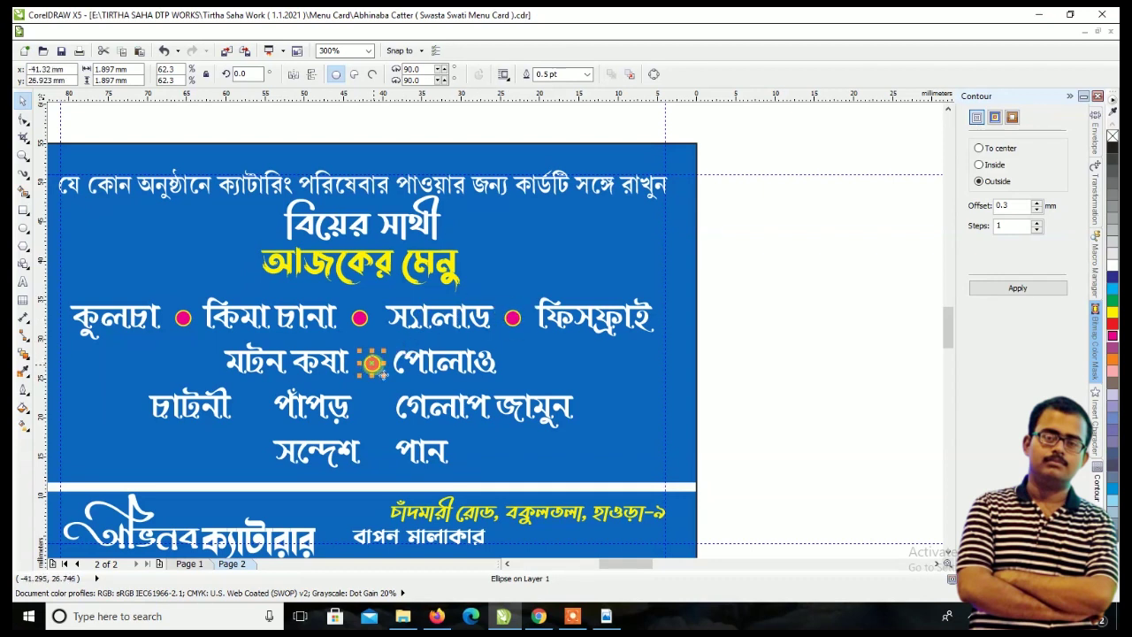
left_click_drag(382, 375, 379, 419)
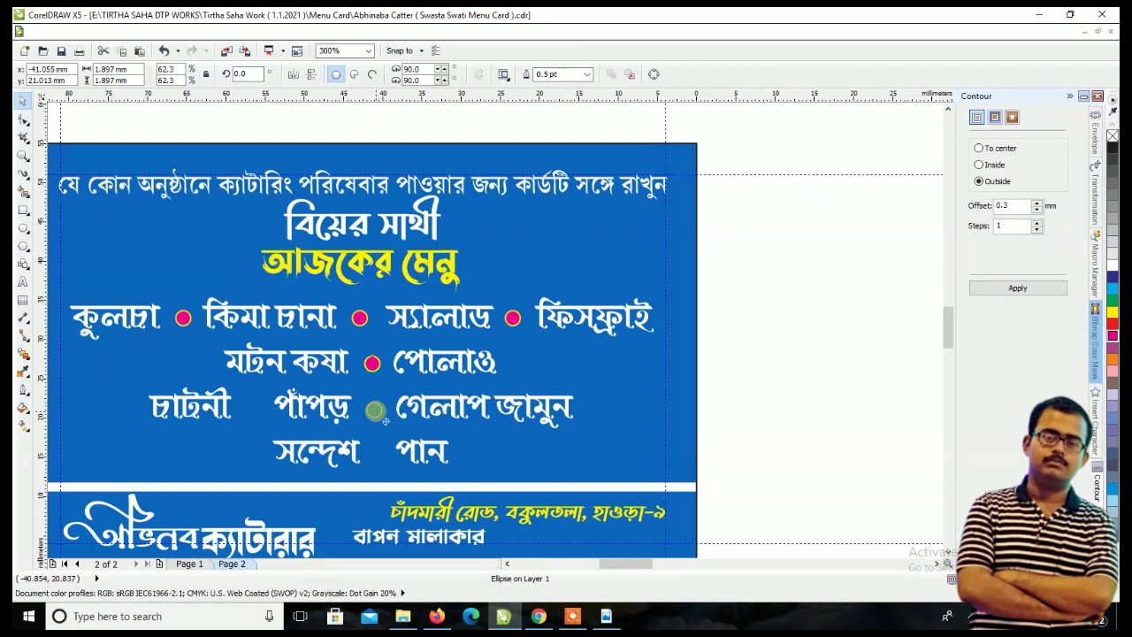
left_click_drag(375, 412, 379, 457)
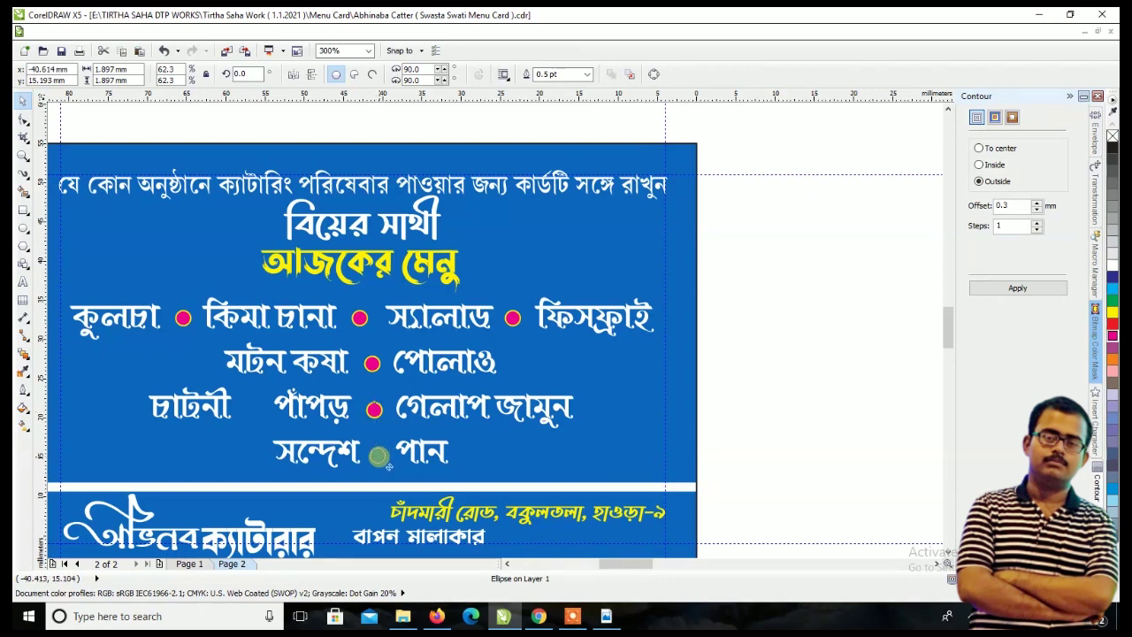
scroll(387, 464, "up", 2)
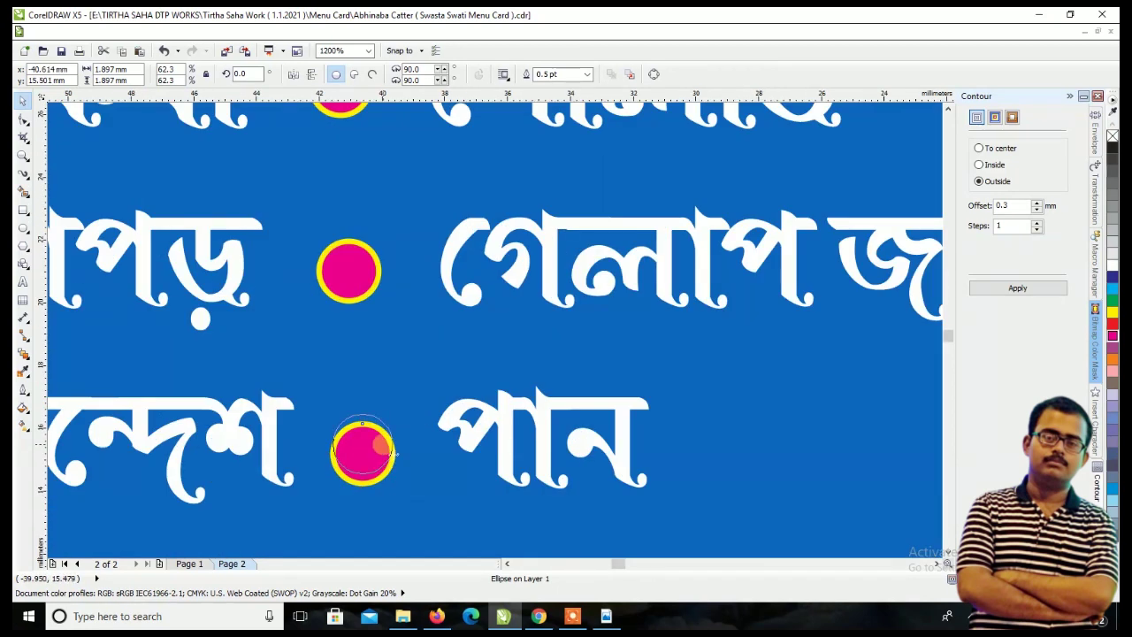
scroll(383, 447, "down", 1)
mouse_move(383, 446)
left_mouse_down()
mouse_move(141, 349)
mouse_move(141, 360)
left_mouse_up()
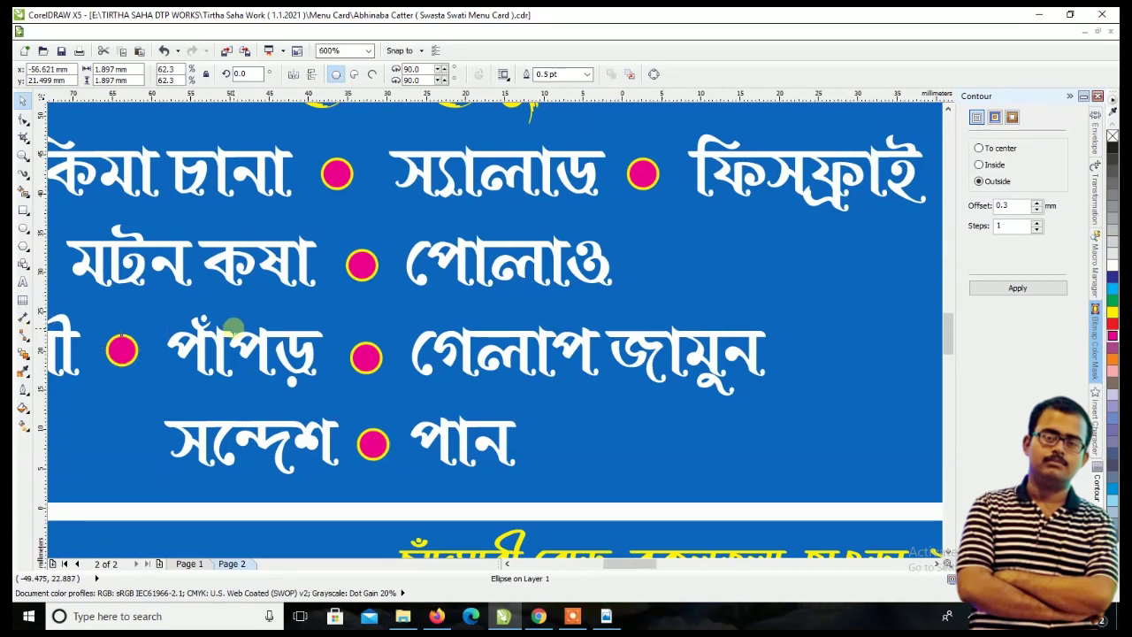
scroll(232, 328, "down", 2)
left_click(622, 318)
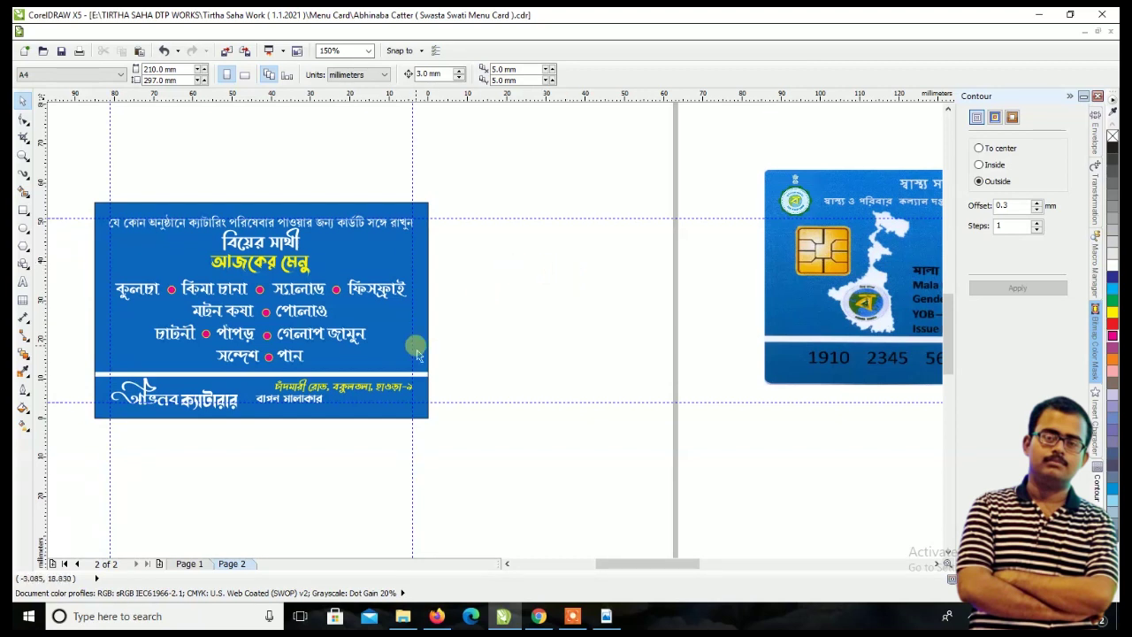
left_click(189, 563)
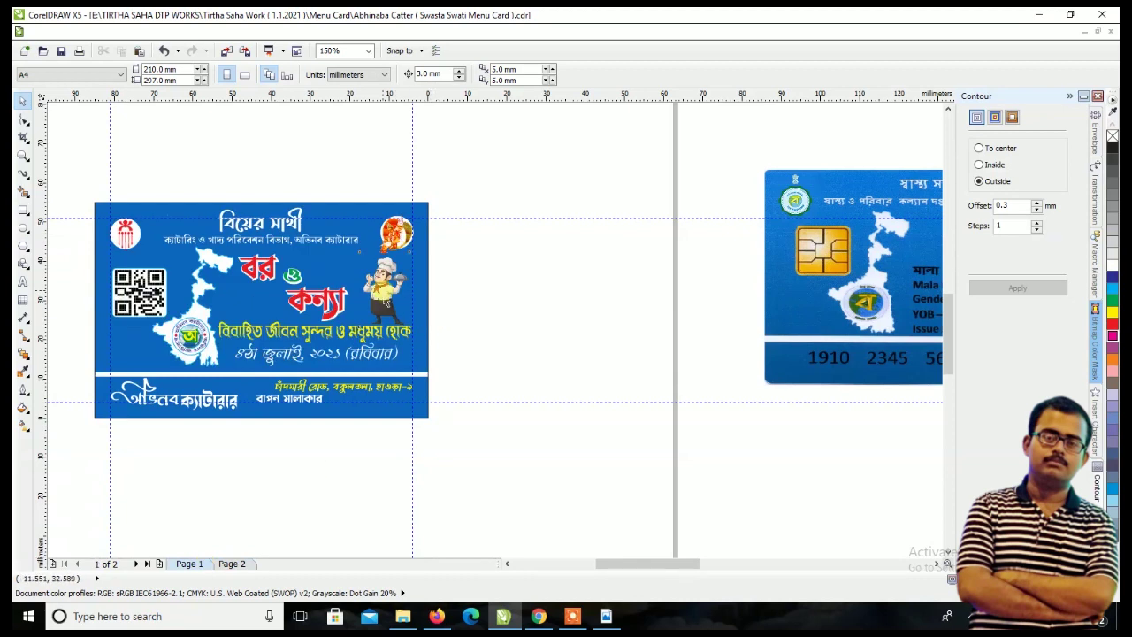
- Paste the chef image from Page 1 onto the menu back, lowered onto the white line and shrunk
left_click(419, 324)
left_click(234, 564)
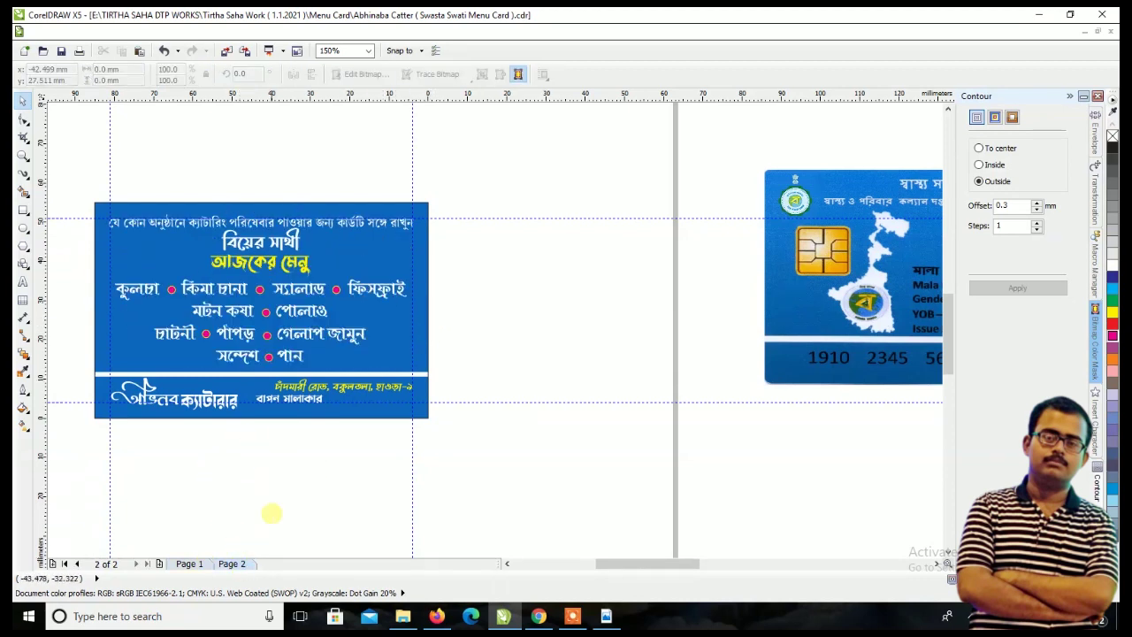
key("ctrl+v")
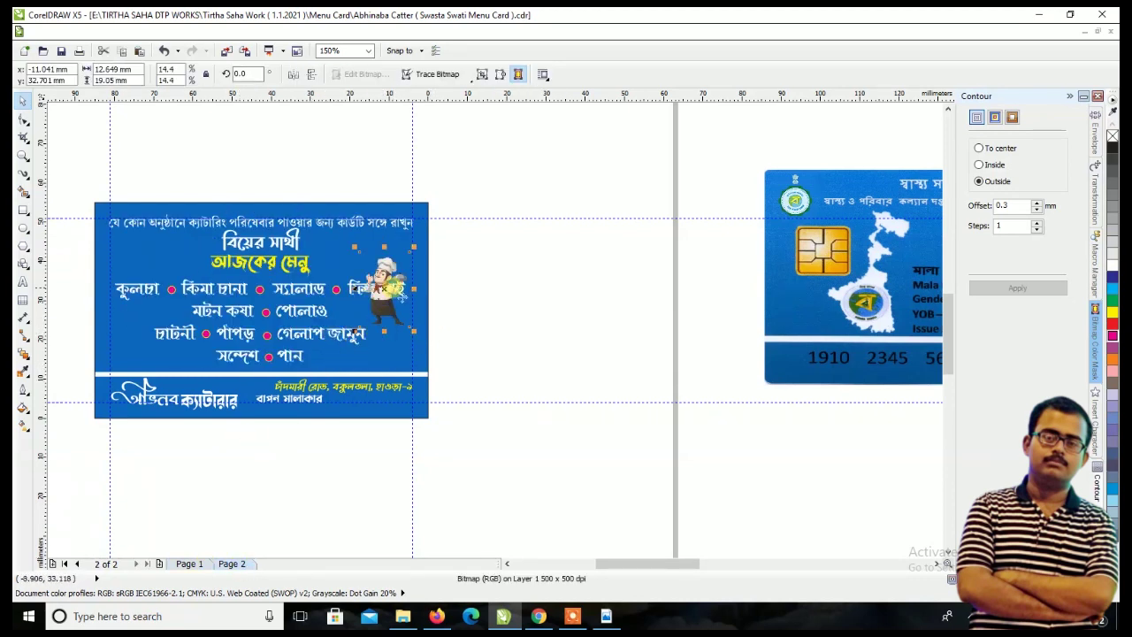
left_click_drag(402, 331, 400, 346)
scroll(400, 347, "up", 2)
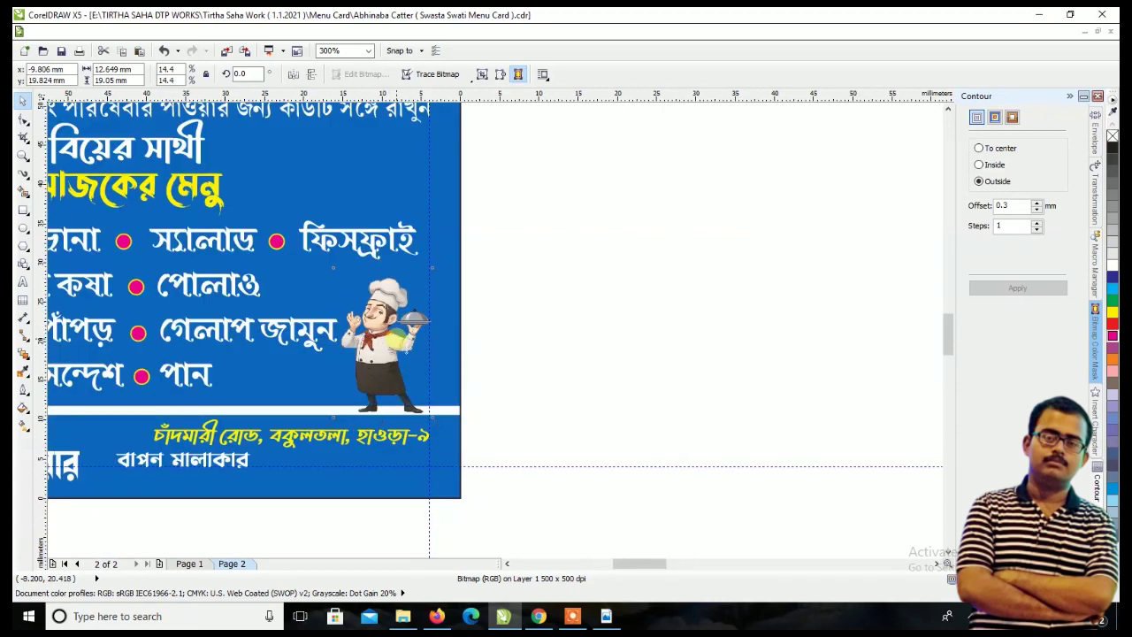
left_click_drag(434, 264, 433, 287)
- Add a horizontally mirrored copy of the chef on the left side of the dishes
scroll(399, 345, "up", 2)
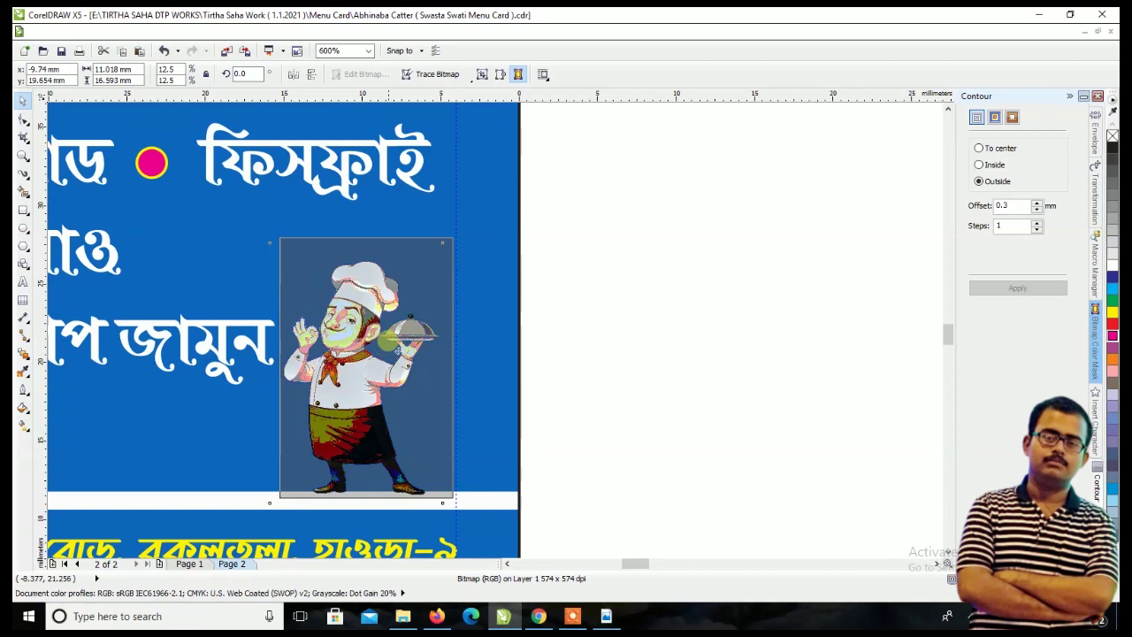
scroll(401, 348, "down", 4)
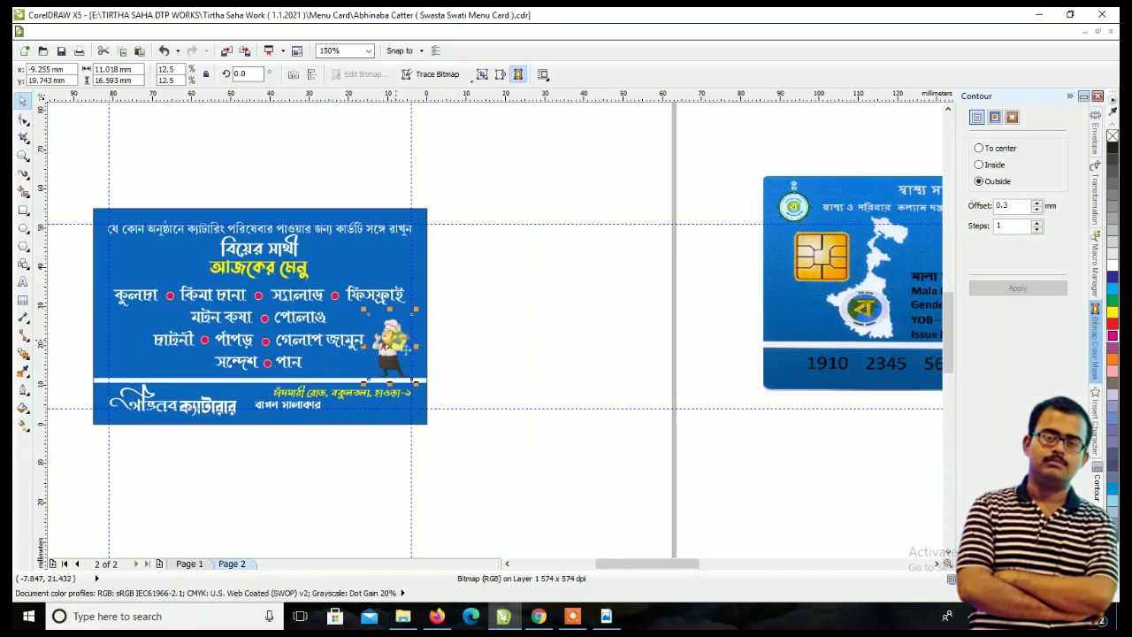
scroll(220, 306, "up", 2)
scroll(189, 309, "down", 2)
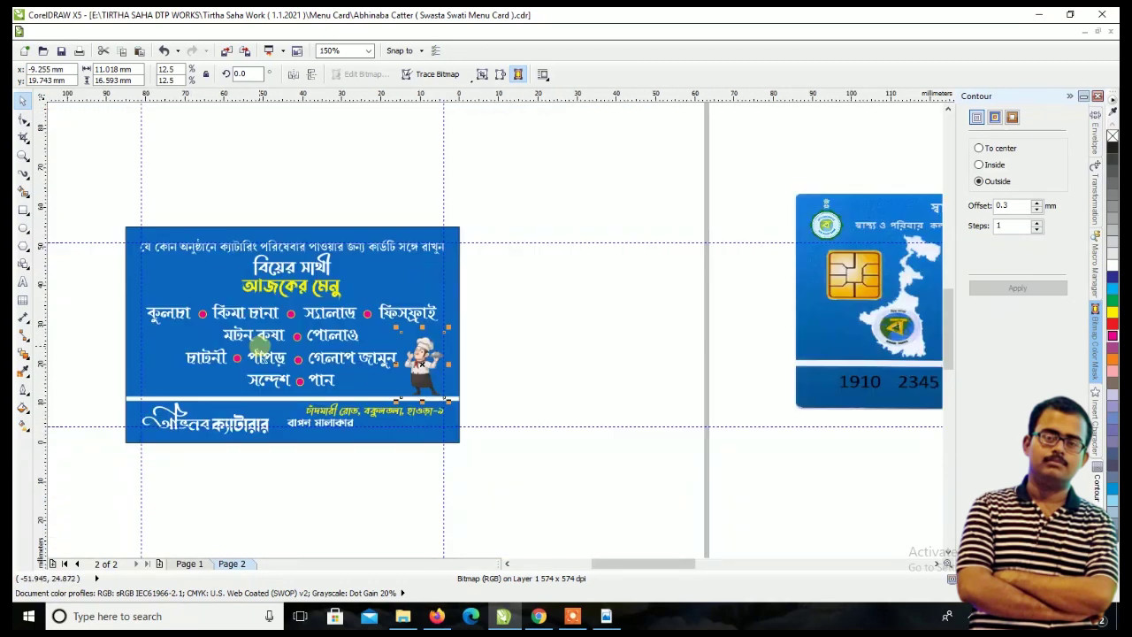
left_click(297, 78)
key("Left")
key("Left")
key("Left")
key("Left")
key("Left")
key("Left")
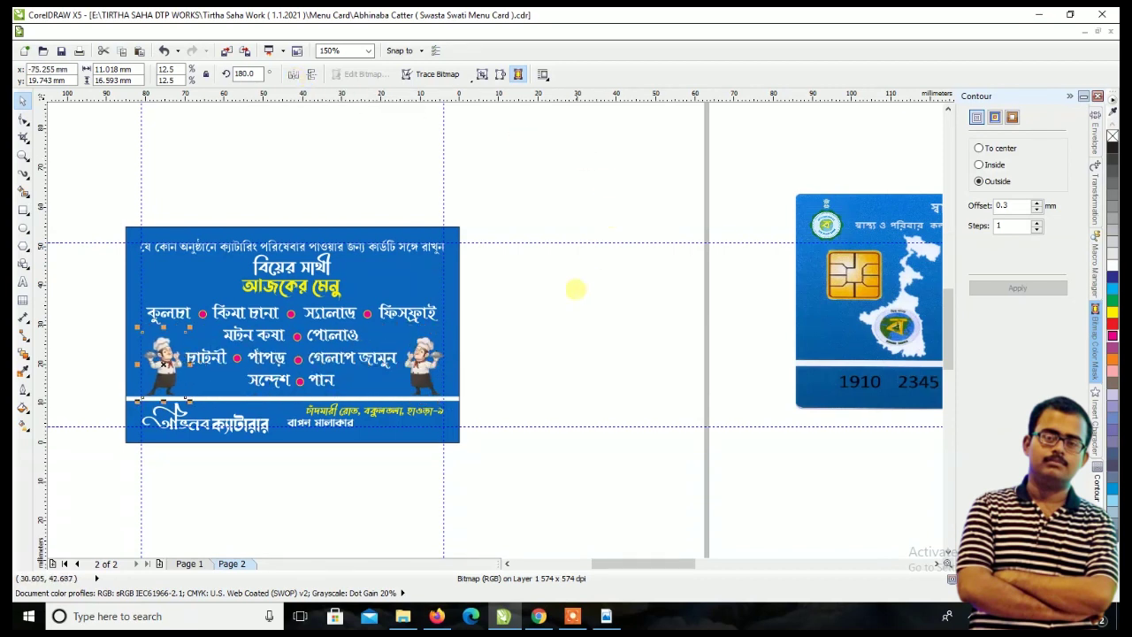
left_click(576, 289)
- Nudge the yellow আজকের মেনু heading slightly down and reposition the বিয়ের সাথী title
scroll(286, 256, "up", 2)
scroll(292, 265, "up", 2)
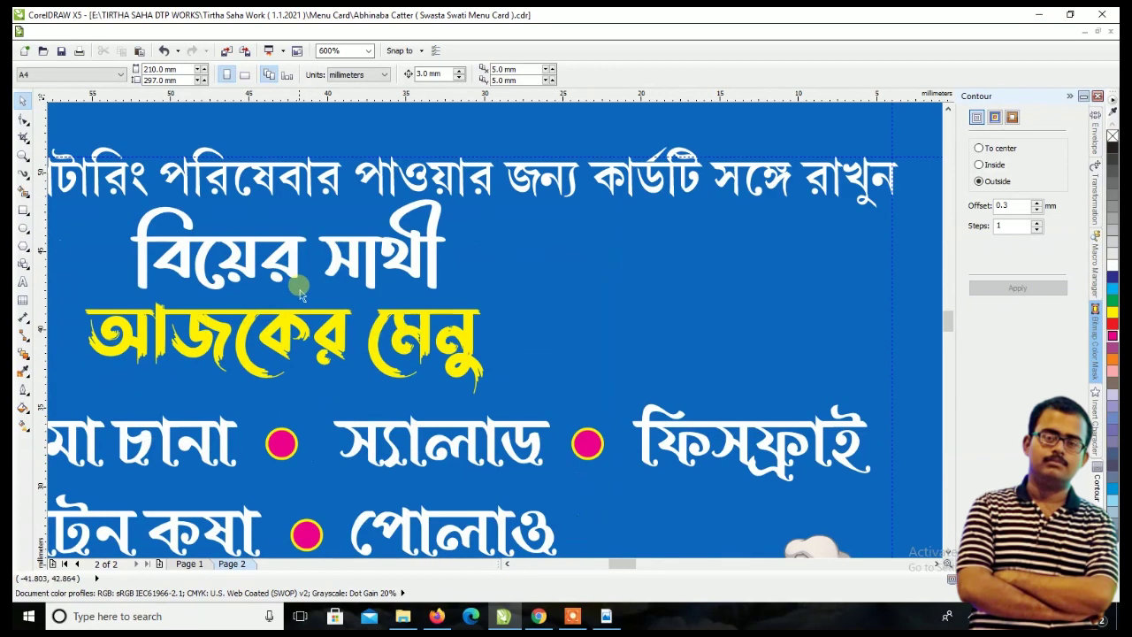
left_click(314, 317)
left_click_drag(317, 322, 318, 331)
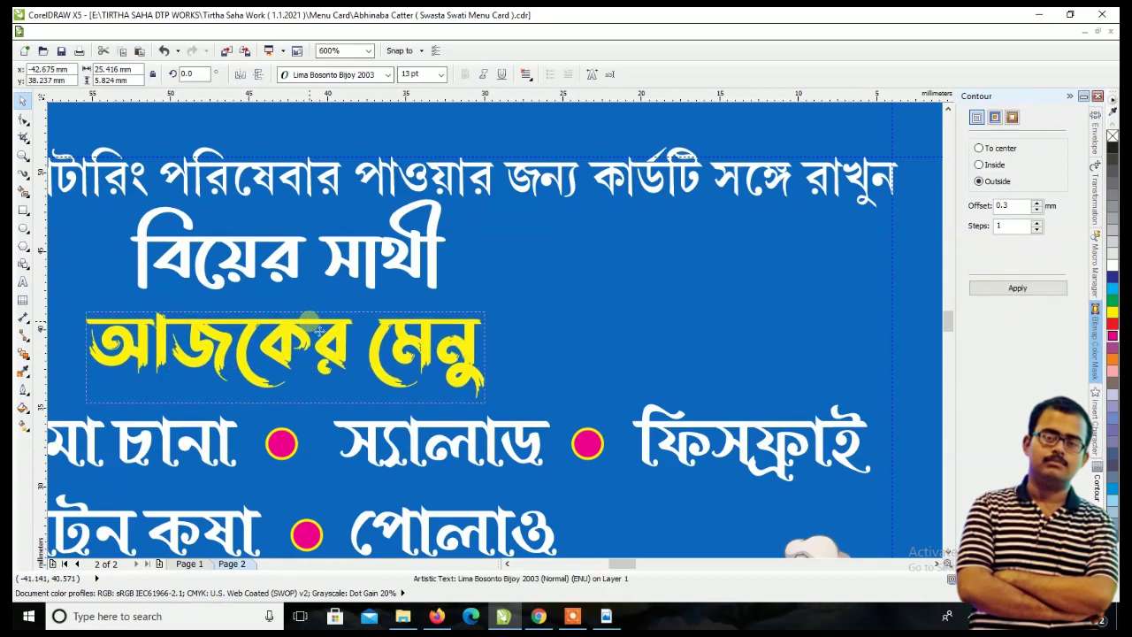
left_click_drag(333, 244, 342, 257)
left_click(416, 166)
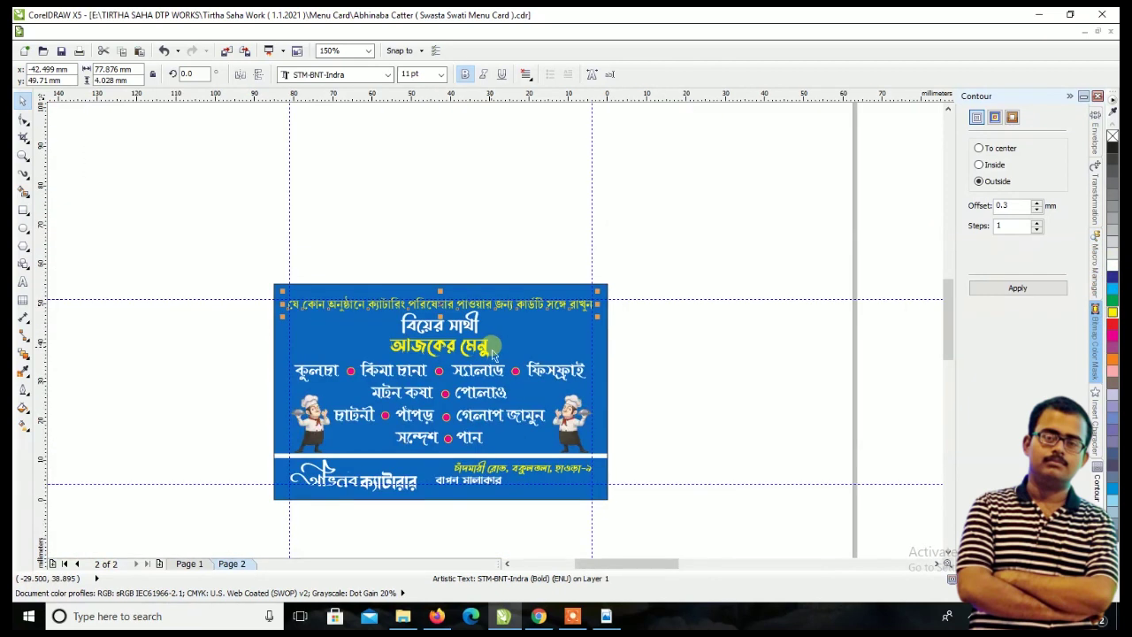
scroll(494, 350, "down", 2)
left_click(721, 351)
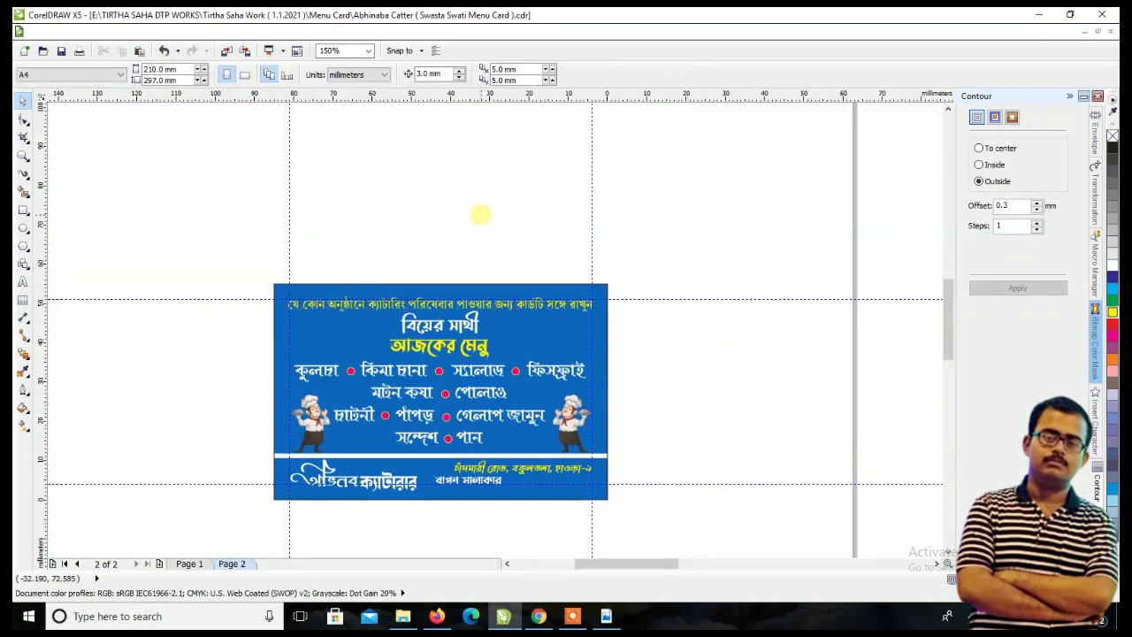
- Zoom so the menu card fills the view, then go to Page 1
left_click(22, 156)
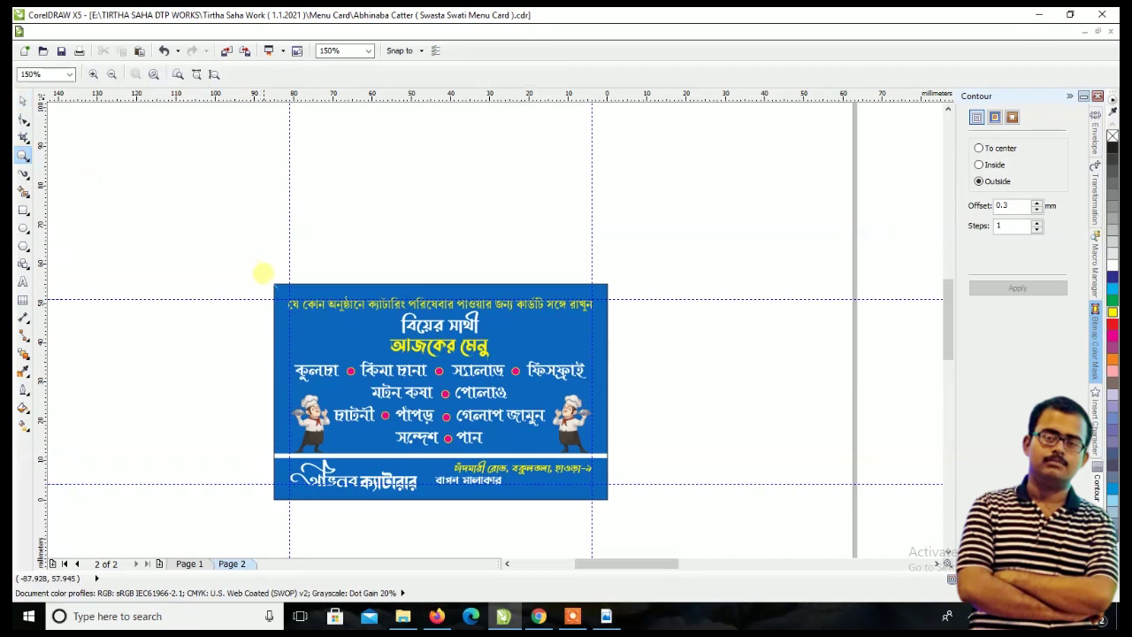
left_click_drag(267, 234, 643, 472)
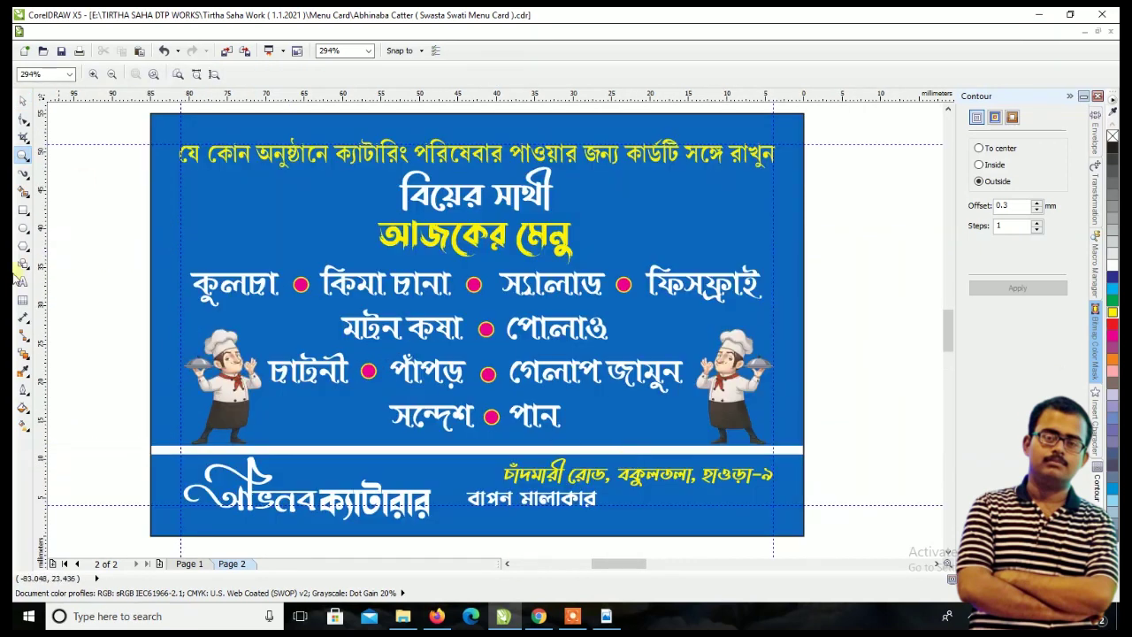
left_click(21, 102)
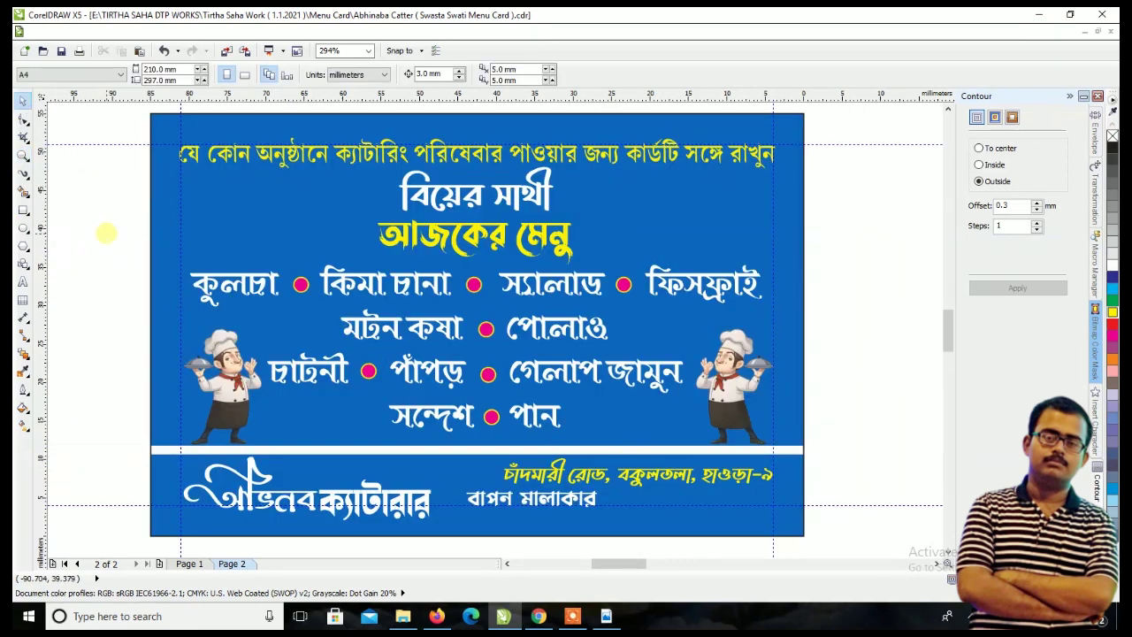
key("Page_Up")
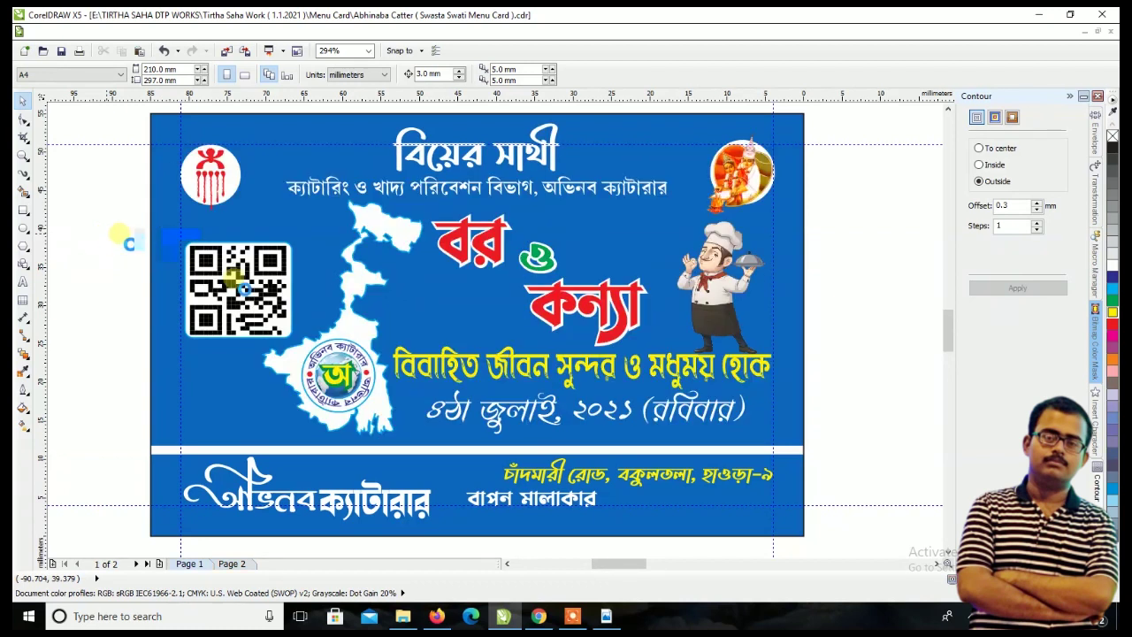
- Group all 23 objects of the front card
scroll(268, 307, "down", 1)
scroll(269, 308, "down", 2)
left_click_drag(378, 251, 198, 388)
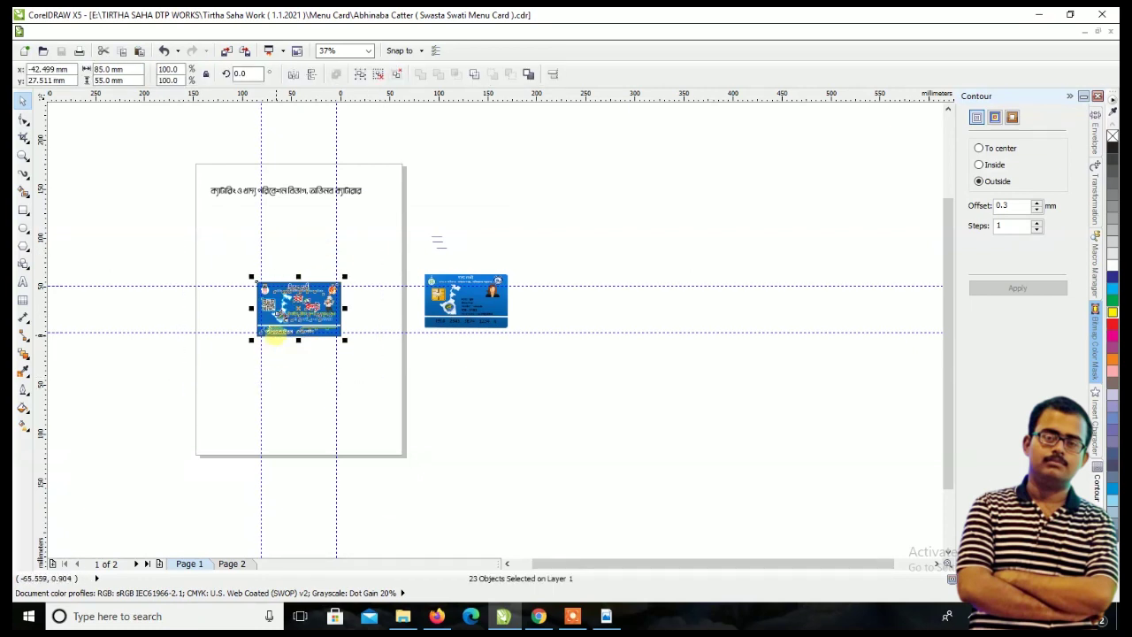
key("ctrl+g")
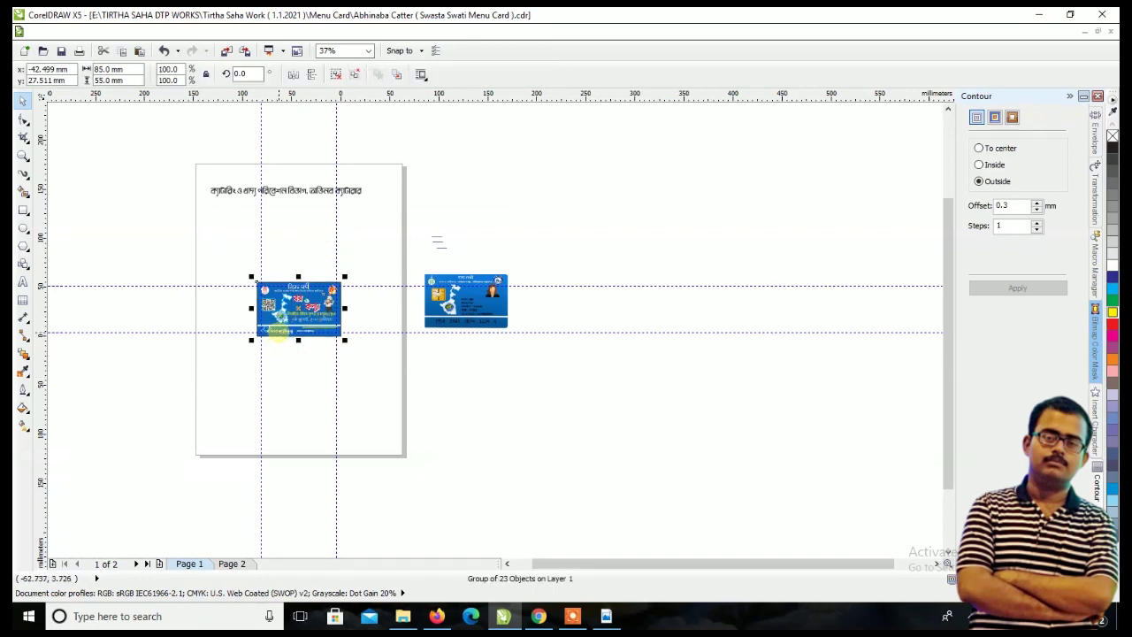
- Place a copy of the grouped front card on Page 2 directly above the menu back
left_click_drag(279, 332, 511, 429)
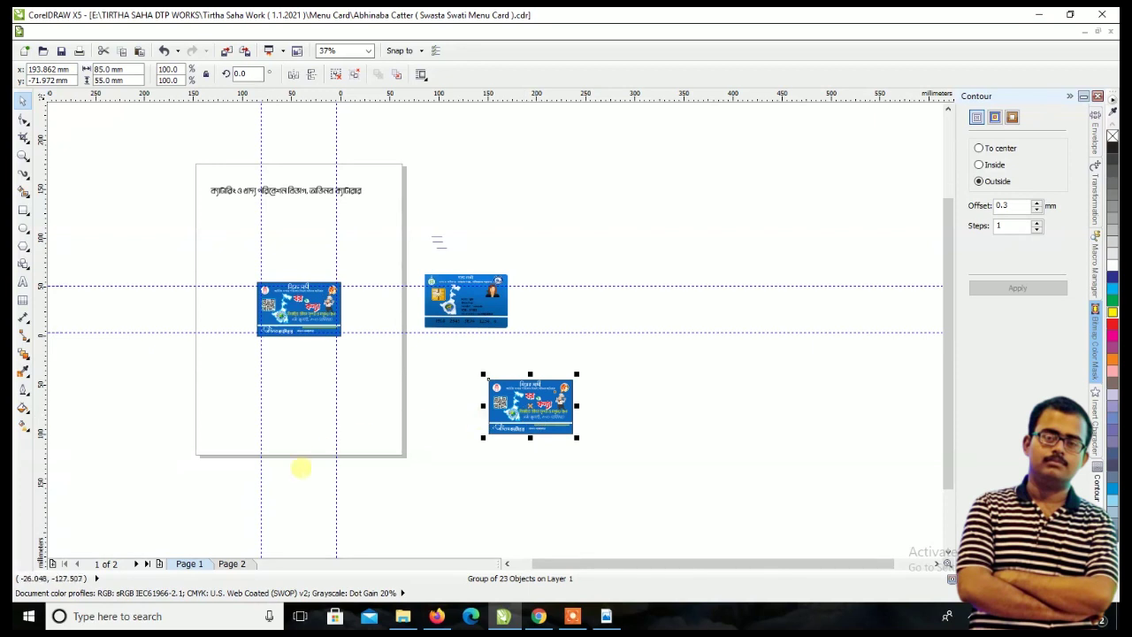
left_click(221, 567)
mouse_move(301, 242)
left_mouse_down()
mouse_move(333, 273)
mouse_move(327, 265)
left_mouse_up()
scroll(301, 242, "up", 1)
scroll(300, 243, "up", 1)
scroll(345, 257, "down", 1)
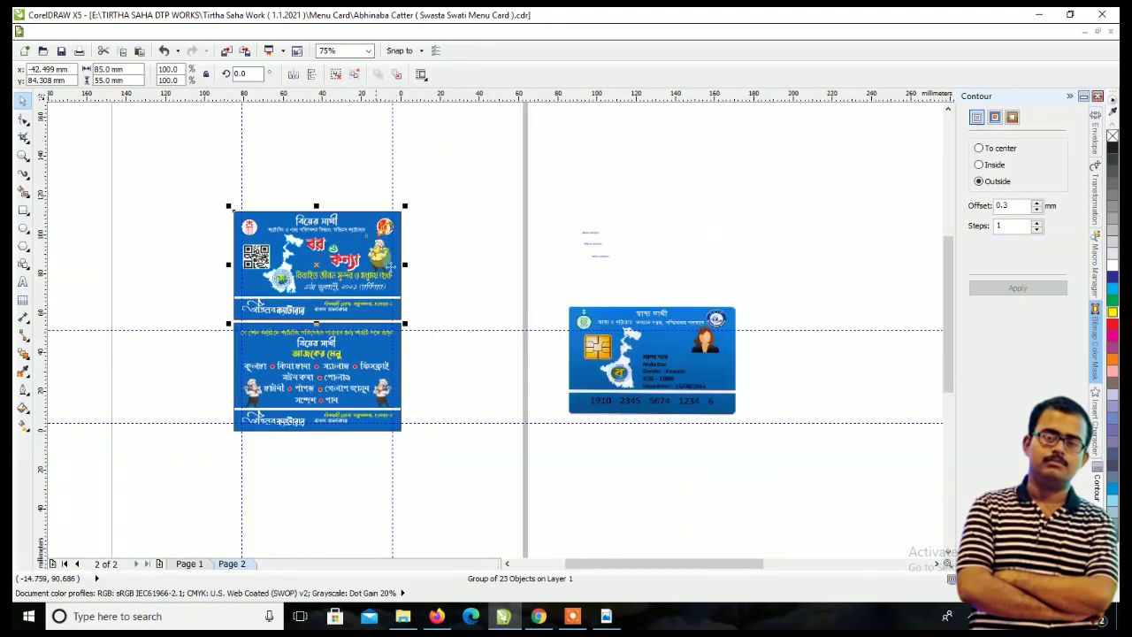
- Delete the sample ID card and frame both stacked cards with a 93.8 × 119.6 mm rectangle
left_click(602, 357)
key("Delete")
left_click_drag(576, 199, 663, 319)
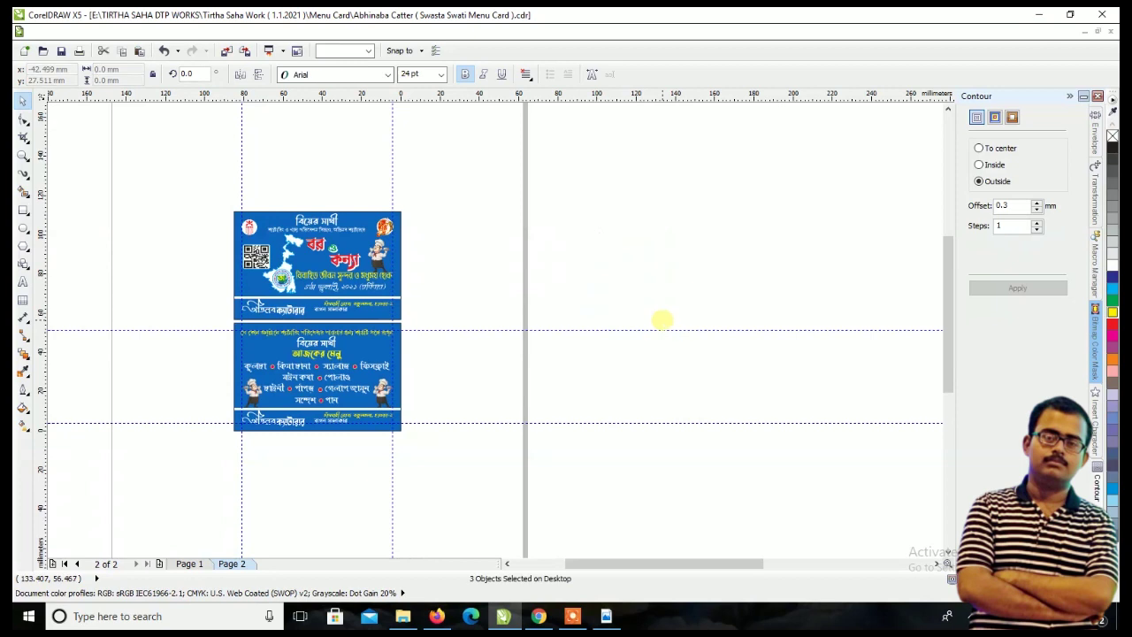
left_click(662, 319)
scroll(606, 343, "down", 1)
scroll(545, 339, "up", 1)
scroll(563, 371, "up", 1)
scroll(559, 403, "down", 1)
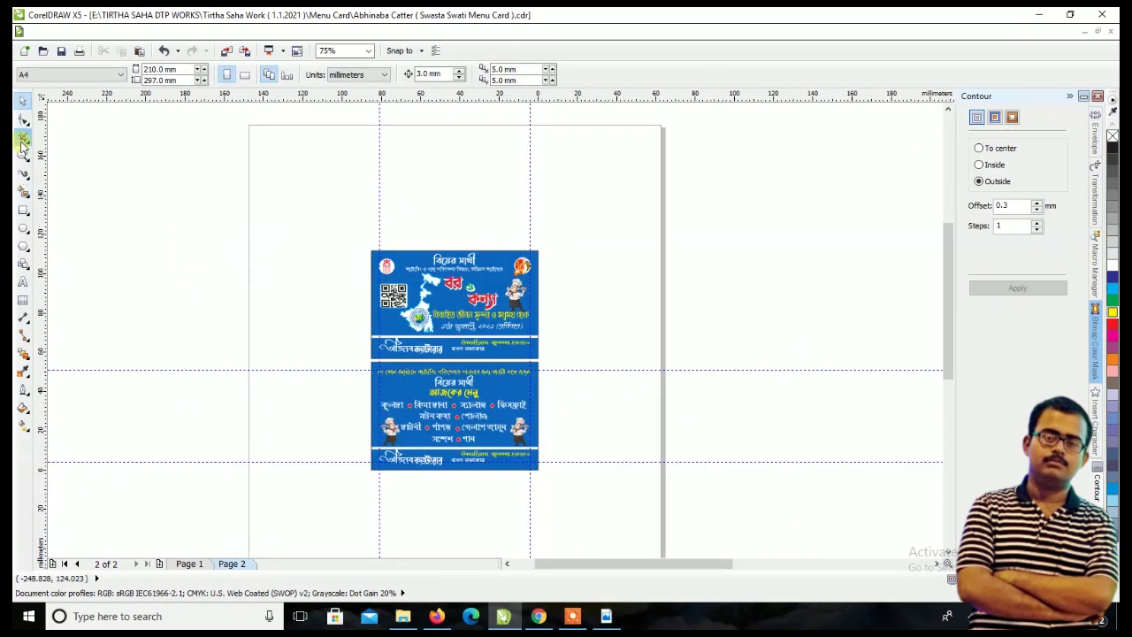
left_click(24, 209)
left_click_drag(358, 238, 543, 474)
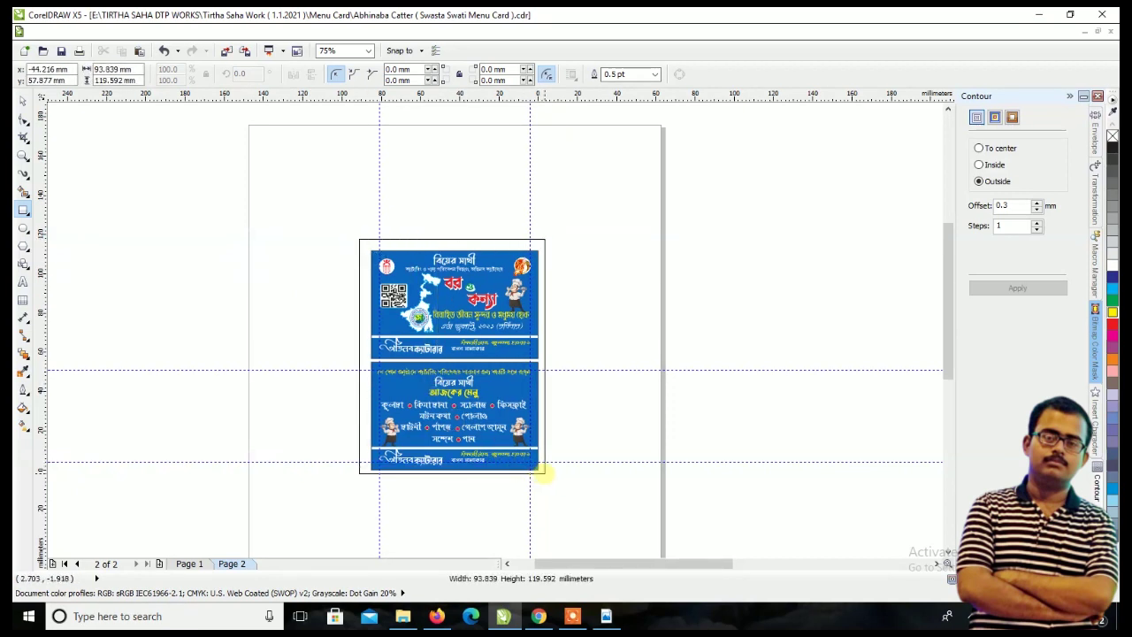